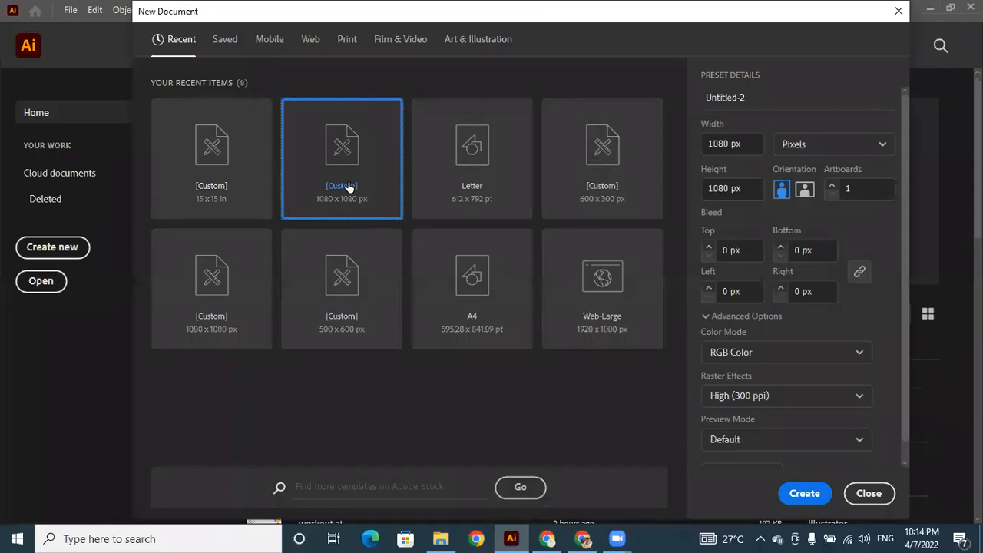
Step: Create a new 1080 x 1080 px document in RGB Color with 300 ppi raster effects
{"action": "left_click", "coordinate": [806, 498]}
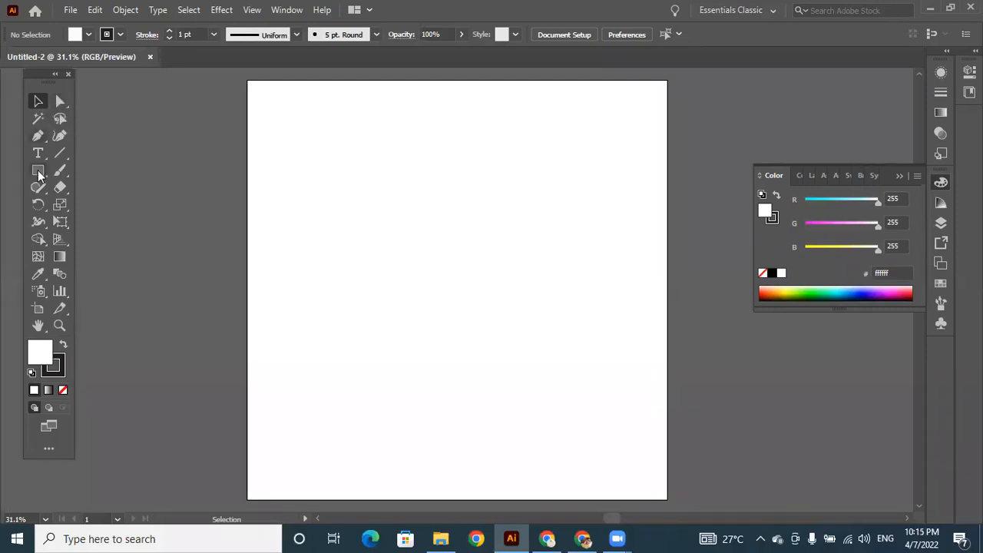
Step: Draw a closed rectangle about 518 px wide and 351 px high in the artboard's upper part with the Pen tool
{"action": "left_click", "coordinate": [40, 136]}
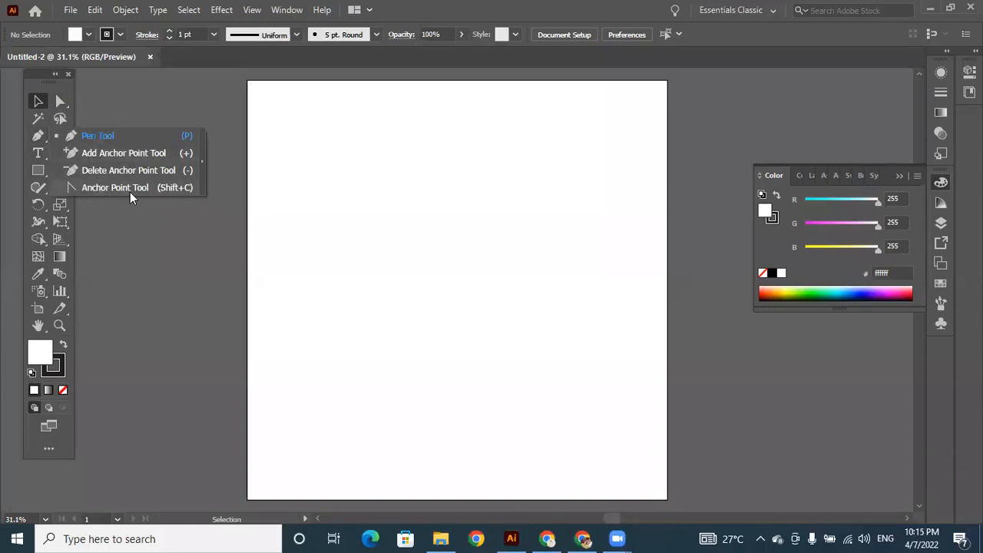
{"action": "left_click", "coordinate": [91, 137]}
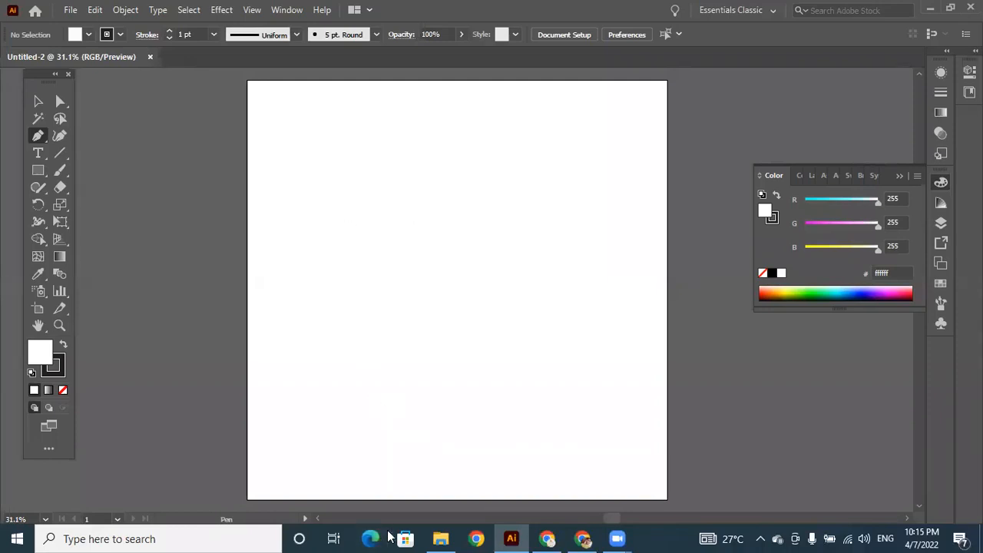
{"action": "left_click", "coordinate": [327, 163]}
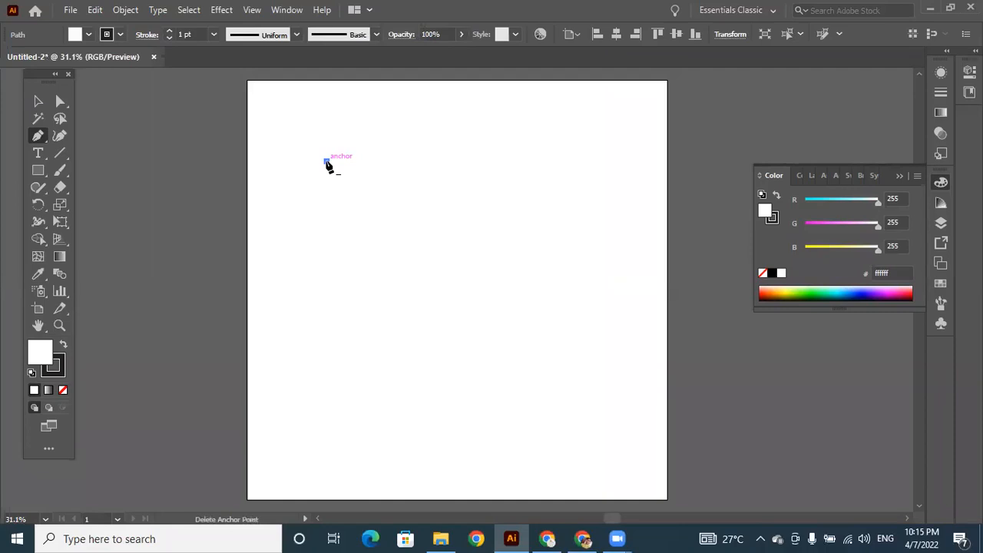
{"action": "key", "text": "ctrl+plus"}
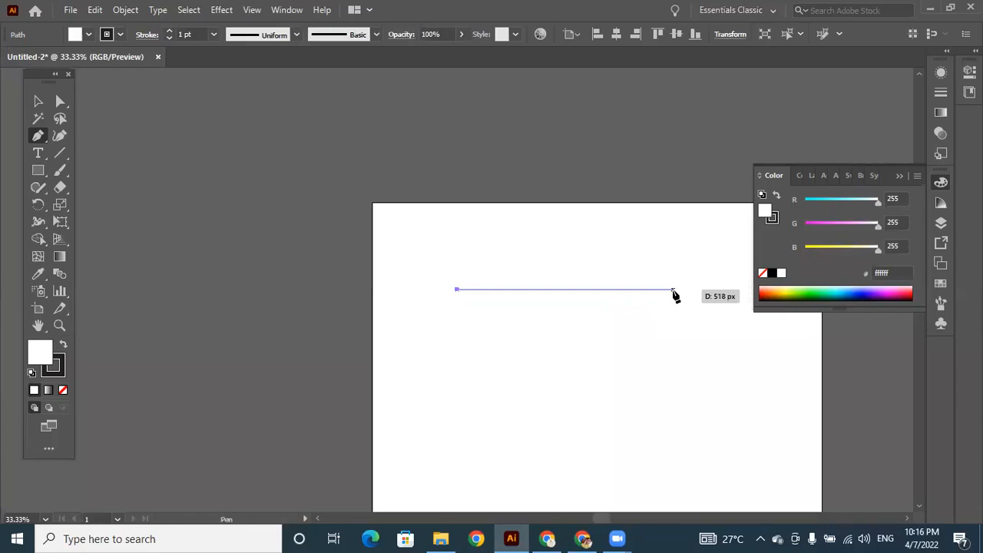
{"action": "left_click", "coordinate": [674, 290]}
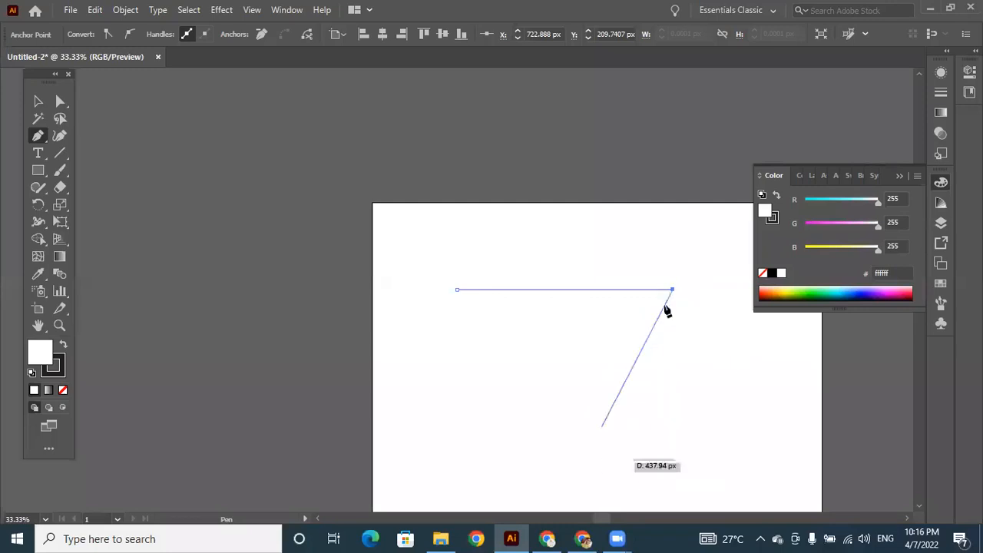
{"action": "left_click", "coordinate": [673, 435]}
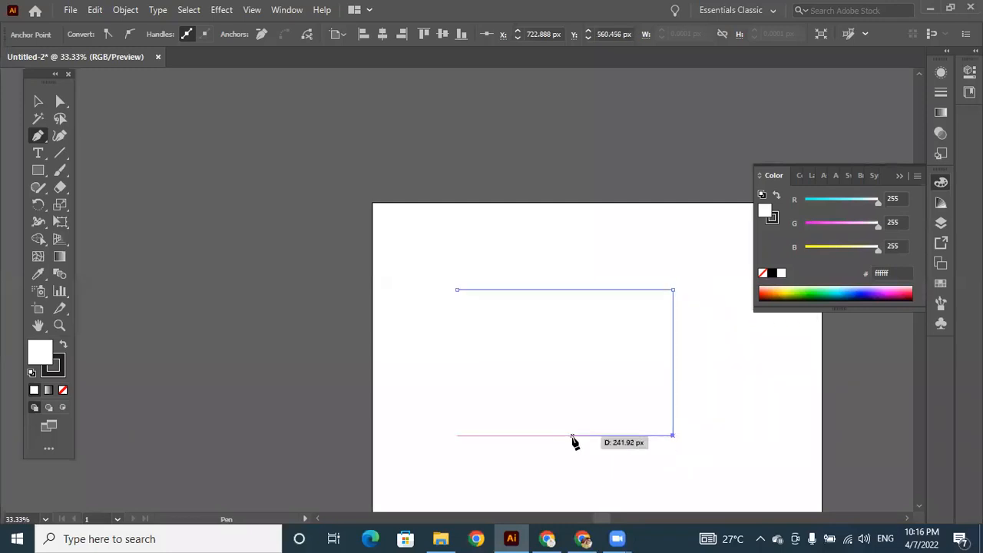
{"action": "left_click", "coordinate": [457, 436]}
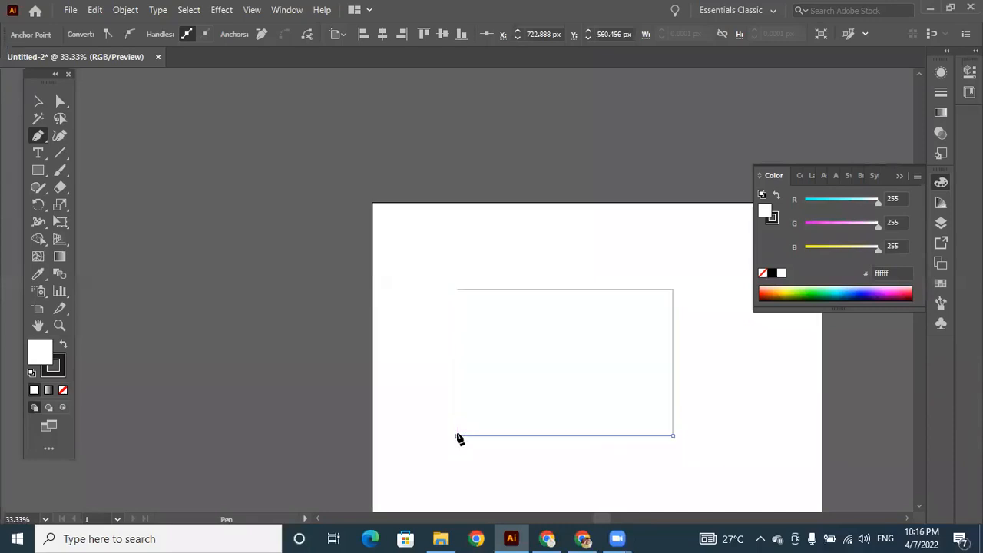
{"action": "left_click", "coordinate": [458, 291]}
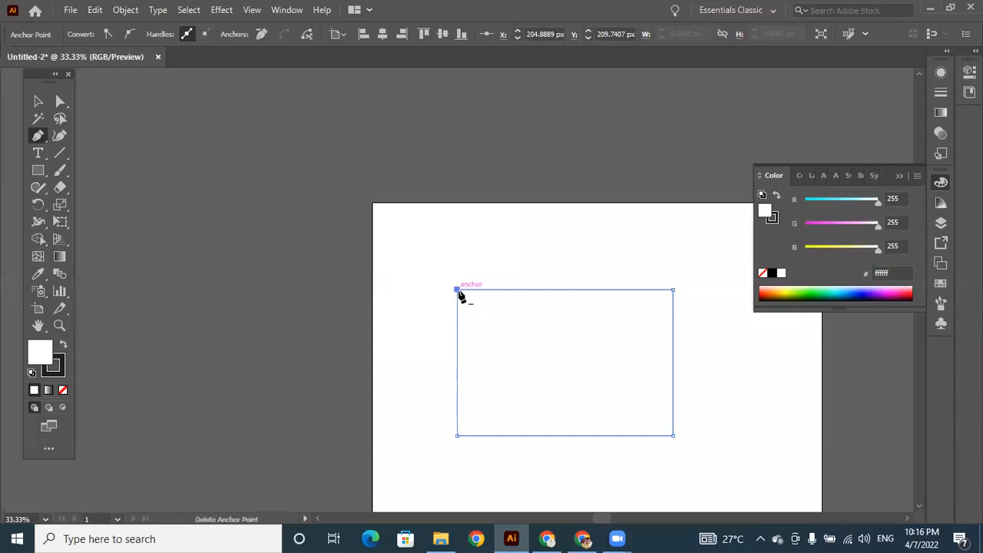
Step: Move the rectangle closer to the artboard's upper-left corner and delete it
{"action": "left_click", "coordinate": [36, 103]}
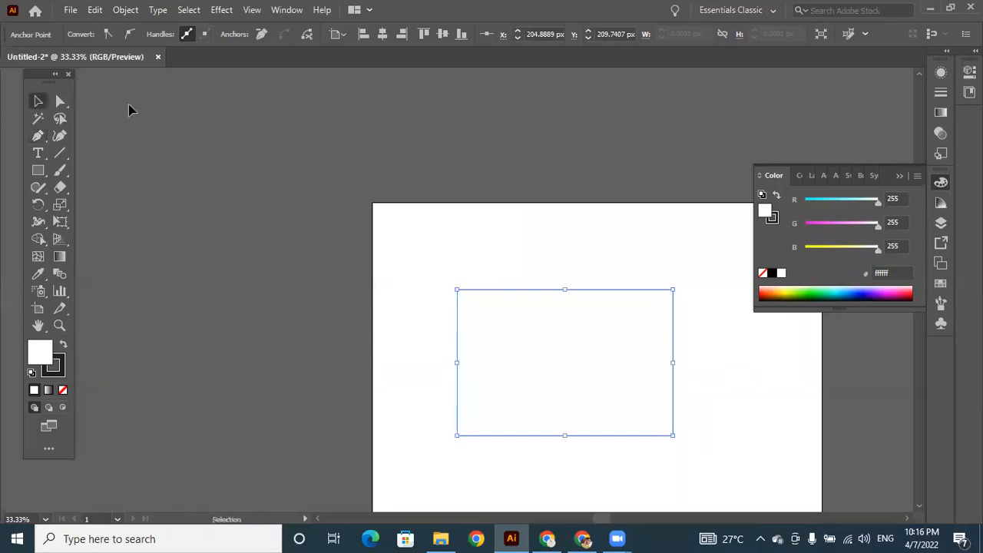
{"action": "left_click", "coordinate": [509, 229]}
{"action": "left_click", "coordinate": [531, 290]}
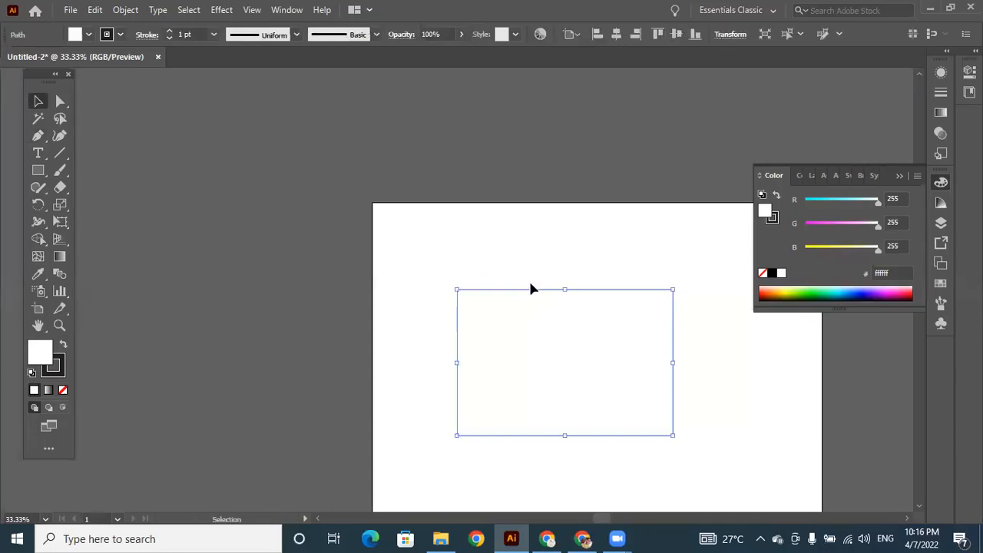
{"action": "left_click_drag", "start_coordinate": [530, 290], "coordinate": [471, 232]}
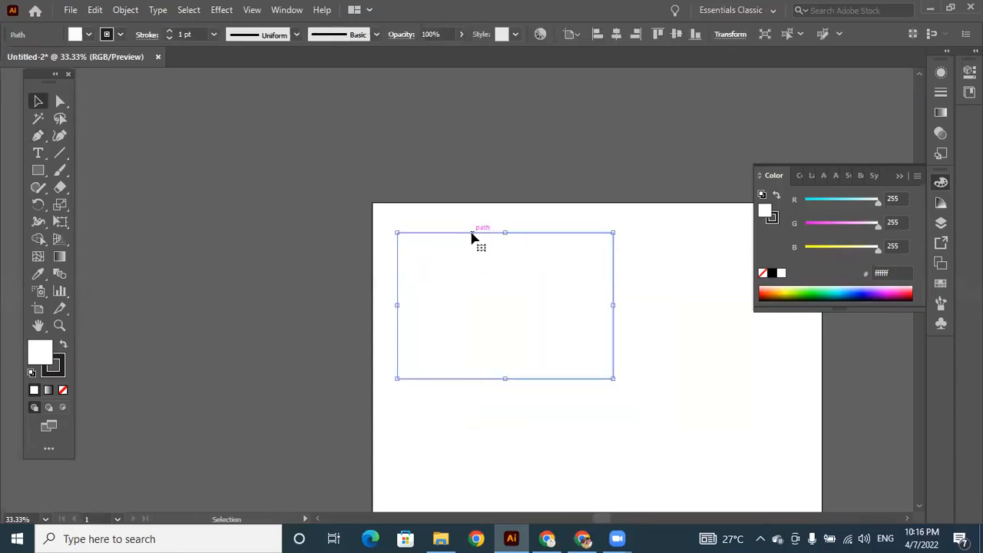
{"action": "key", "text": "ctrl+shift+a"}
Step: Draw a closed, tilted four-sided shape near the artboard's upper-left corner with the Pen tool, and delete it
{"action": "left_click", "coordinate": [38, 137]}
{"action": "left_click", "coordinate": [430, 254]}
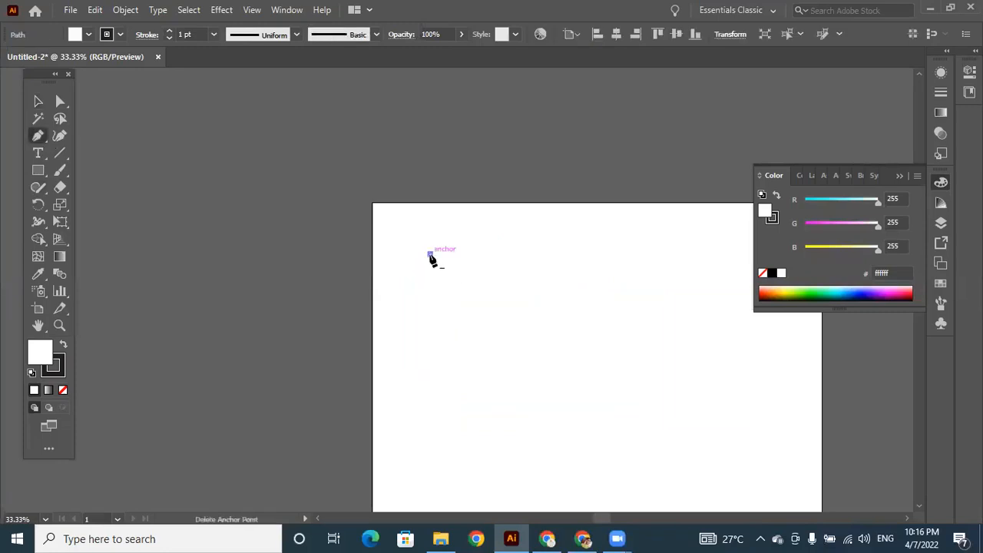
{"action": "left_click", "coordinate": [580, 242]}
{"action": "left_click", "coordinate": [612, 359]}
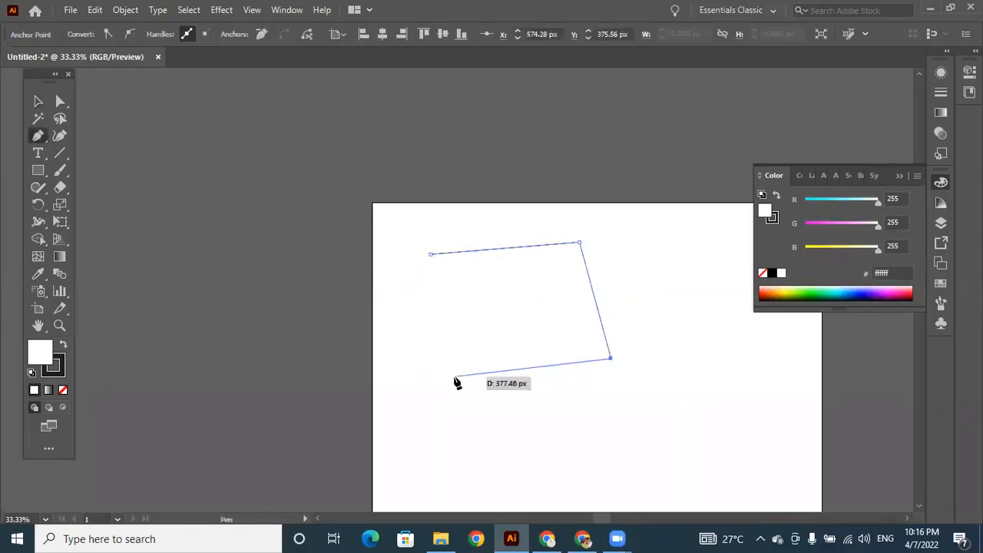
{"action": "left_click", "coordinate": [454, 376]}
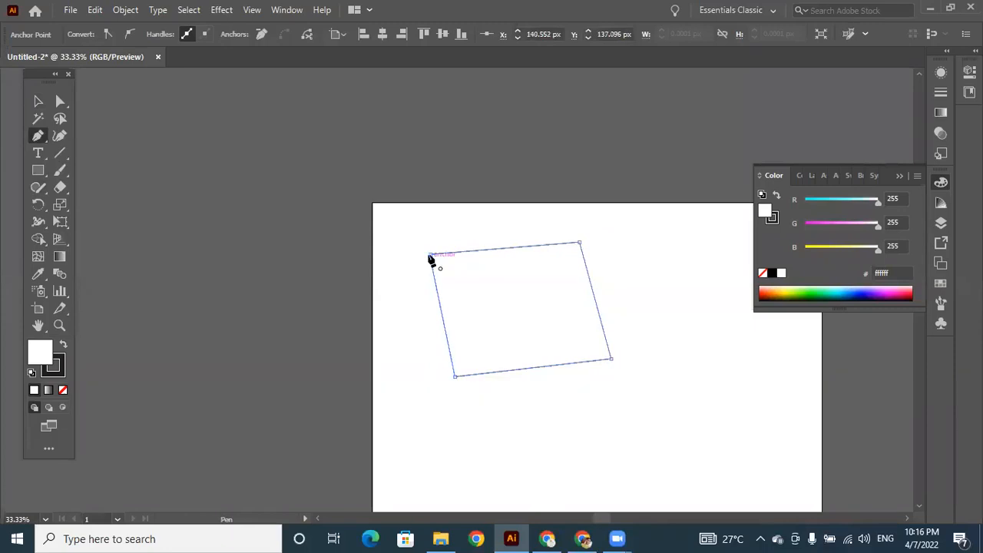
{"action": "left_click", "coordinate": [430, 256]}
{"action": "key", "text": "Delete"}
{"action": "key", "text": "Delete"}
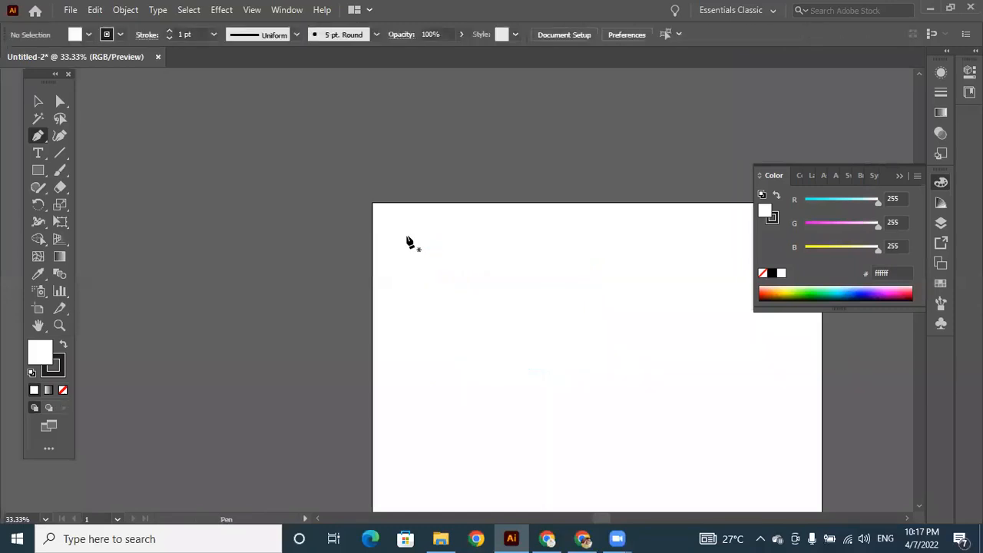
Step: Draw an open horizontal straight line across the artboard's upper part with the Pen tool and end the path
{"action": "left_click", "coordinate": [453, 267]}
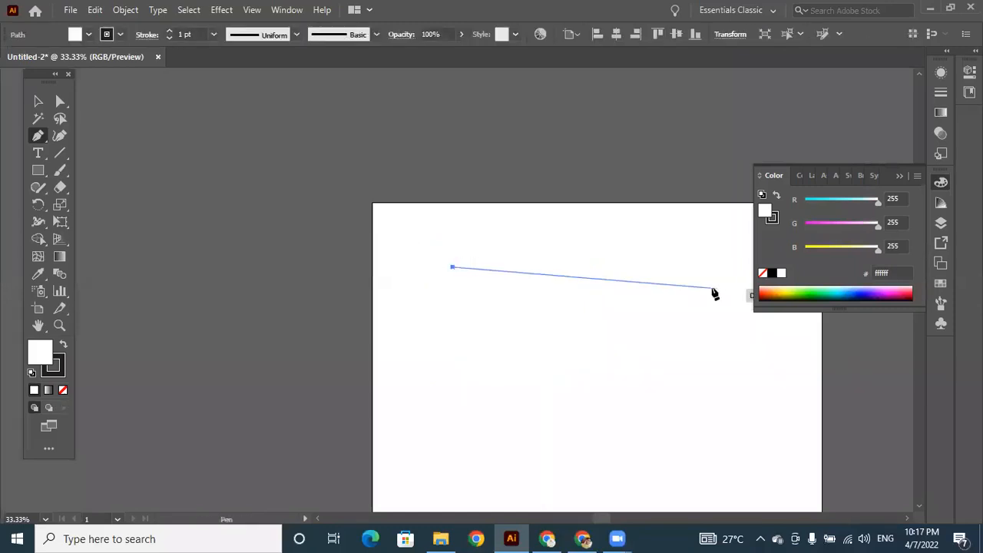
{"action": "left_click", "coordinate": [660, 267]}
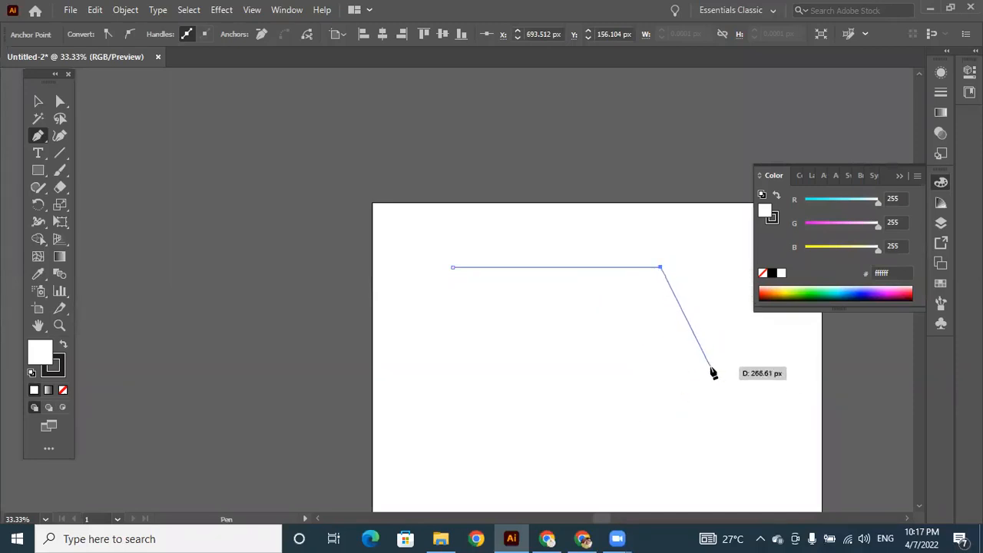
{"action": "key", "text": "Escape"}
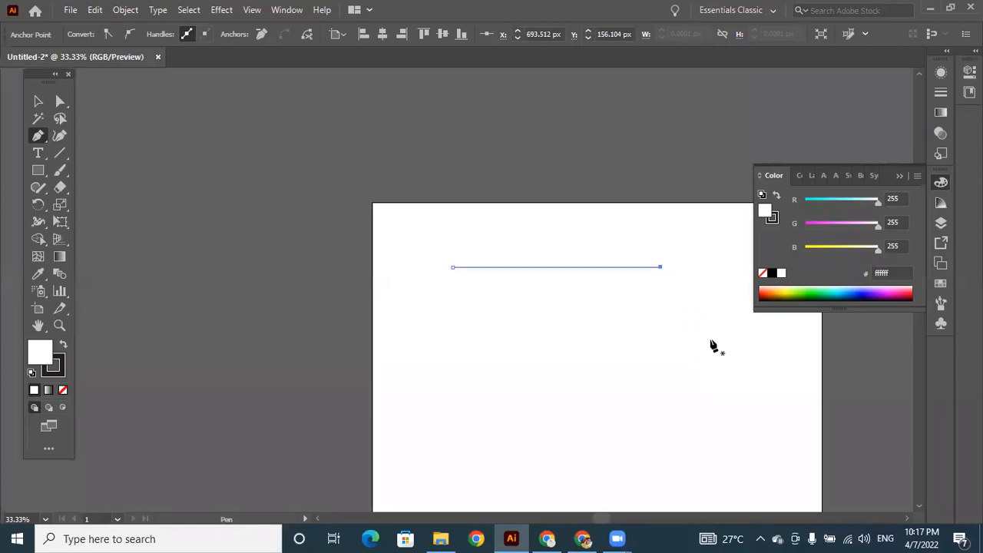
Step: Select the horizontal line, move it slightly upward, and delete it
{"action": "left_click", "coordinate": [38, 101]}
{"action": "left_click_drag", "start_coordinate": [561, 270], "coordinate": [552, 250]}
{"action": "left_click", "coordinate": [553, 252]}
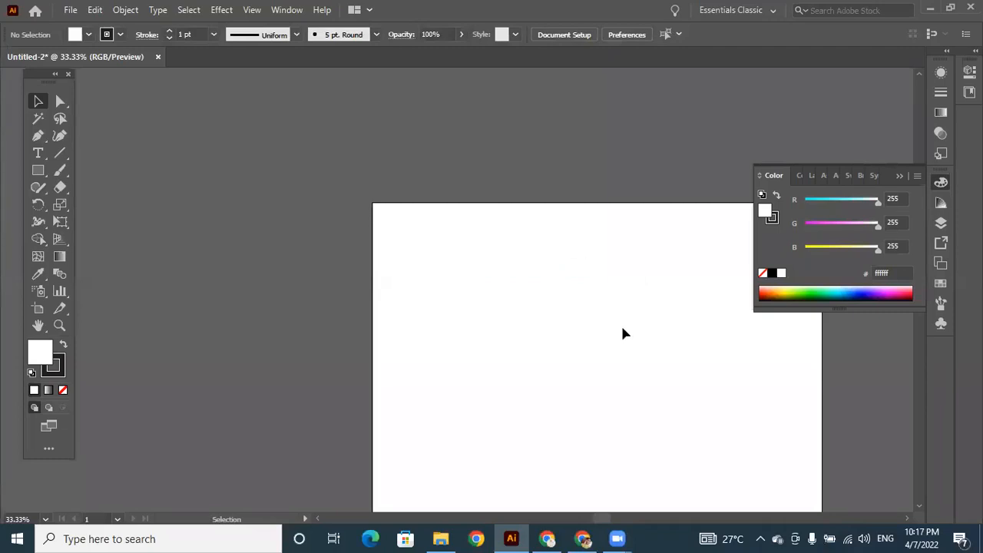
Step: Draw an upward-arching curve between two level anchor points near the artboard's upper edge with the Pen tool
{"action": "left_click", "coordinate": [38, 138]}
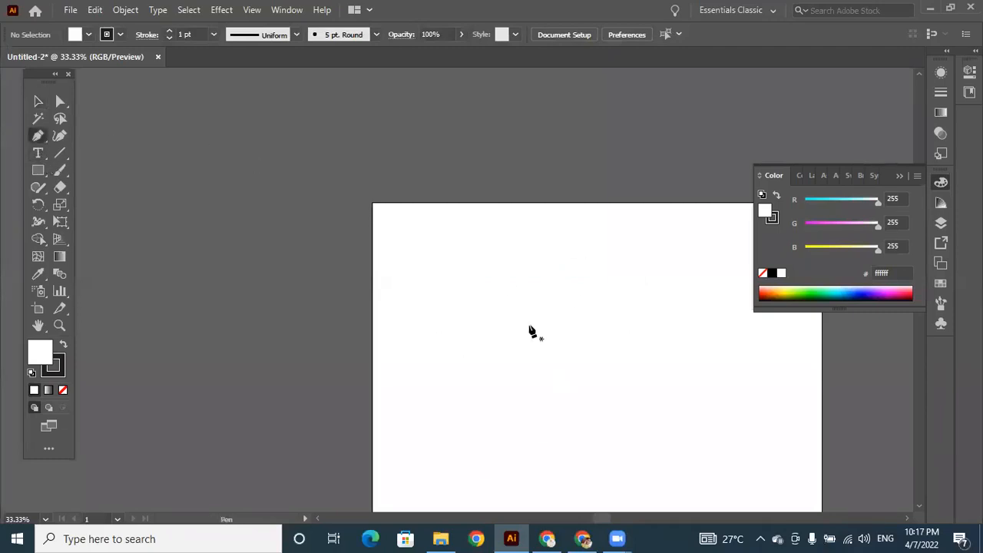
{"action": "left_click", "coordinate": [442, 251]}
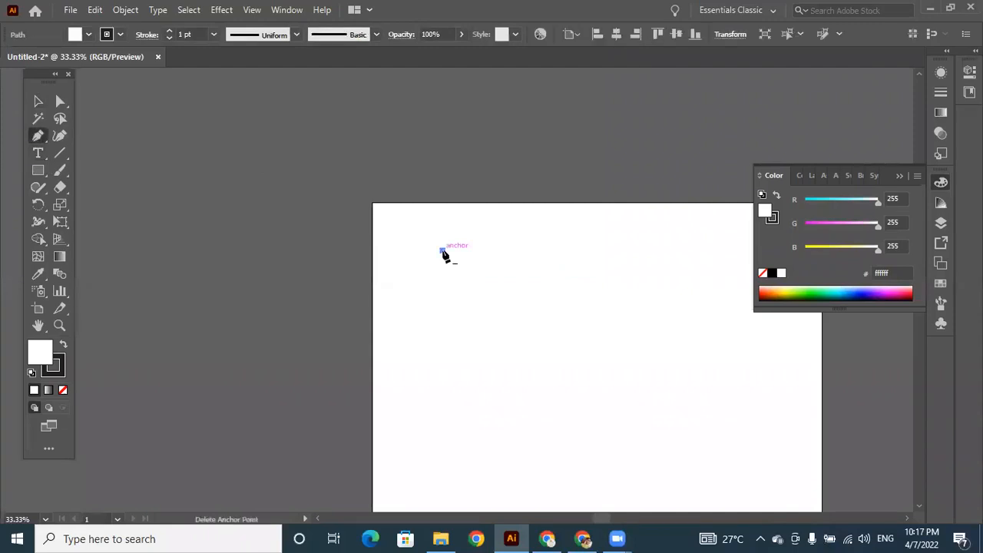
{"action": "left_click", "coordinate": [645, 251]}
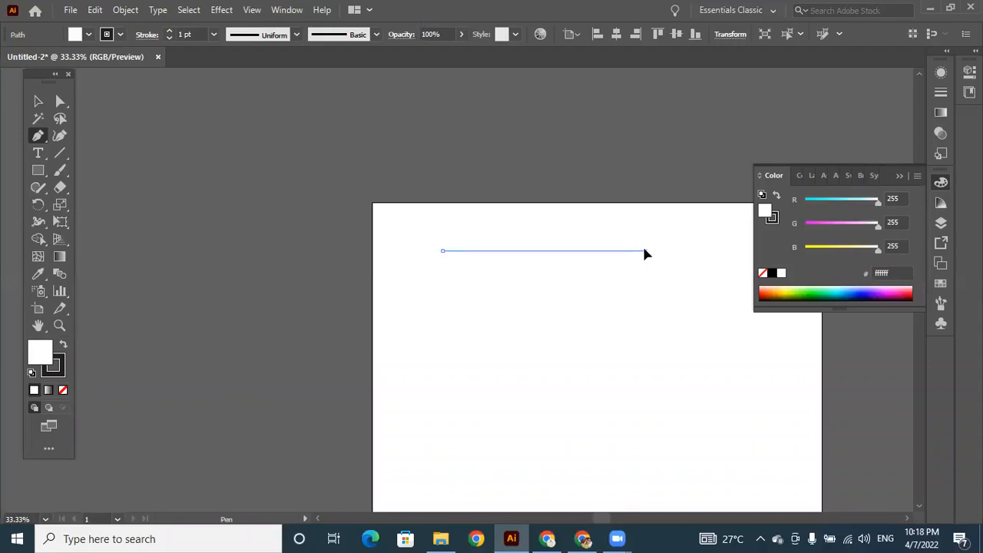
{"action": "left_click_drag", "start_coordinate": [645, 251], "coordinate": [686, 297]}
{"action": "left_click_drag", "start_coordinate": [703, 319], "coordinate": [707, 325]}
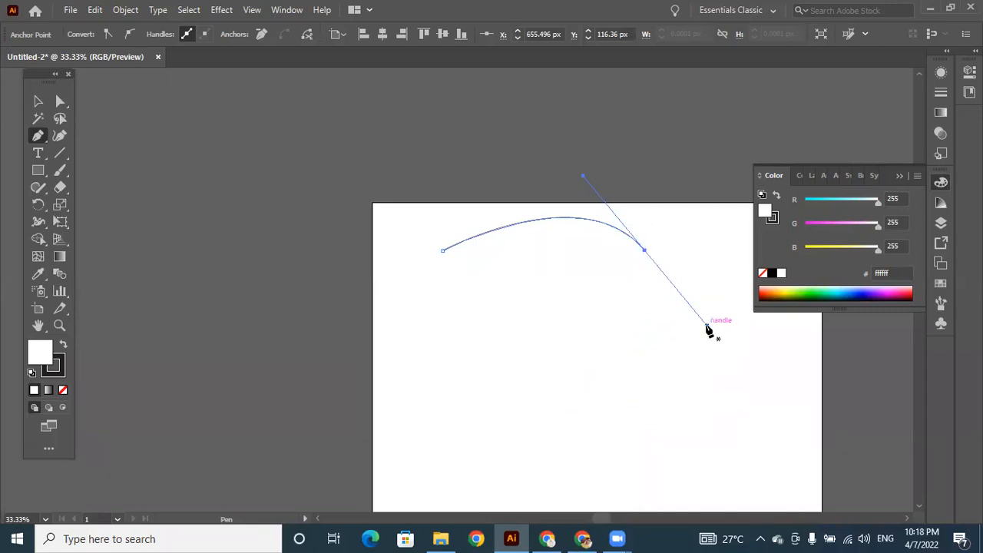
Step: Flatten the arch by adjusting its end anchor's direction handle with the Direct Selection tool, and delete the path
{"action": "left_click", "coordinate": [60, 100]}
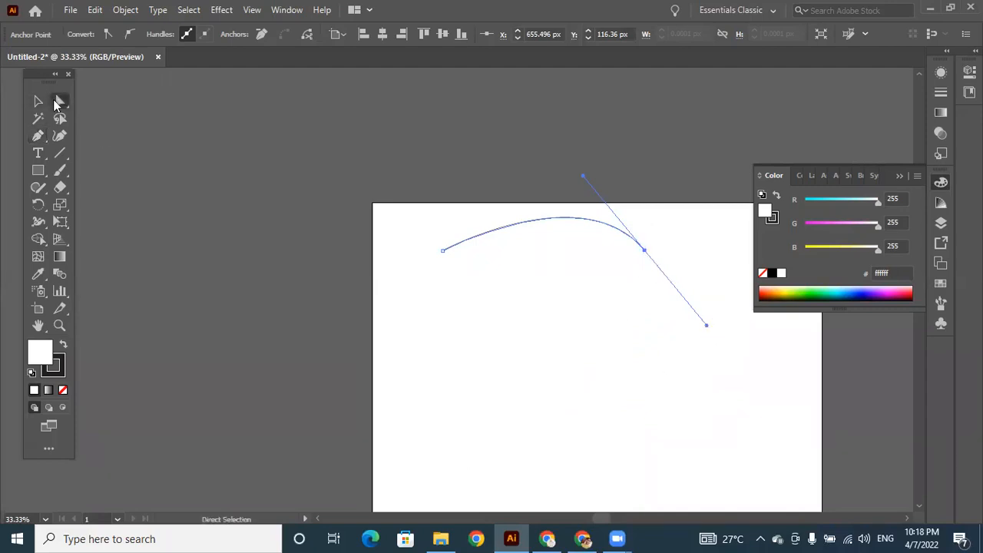
{"action": "left_click_drag", "start_coordinate": [708, 325], "coordinate": [693, 271]}
{"action": "left_click", "coordinate": [644, 252]}
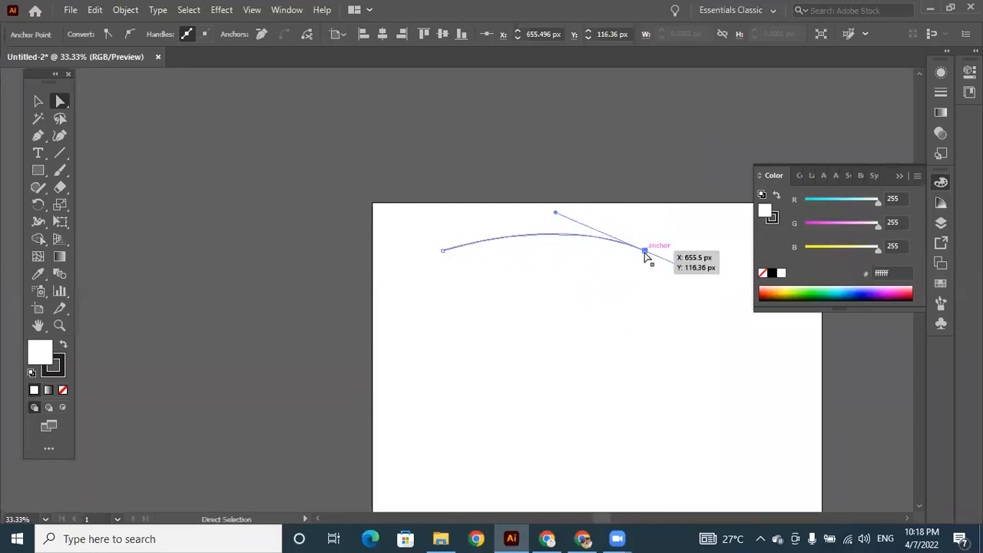
{"action": "key", "text": "Delete"}
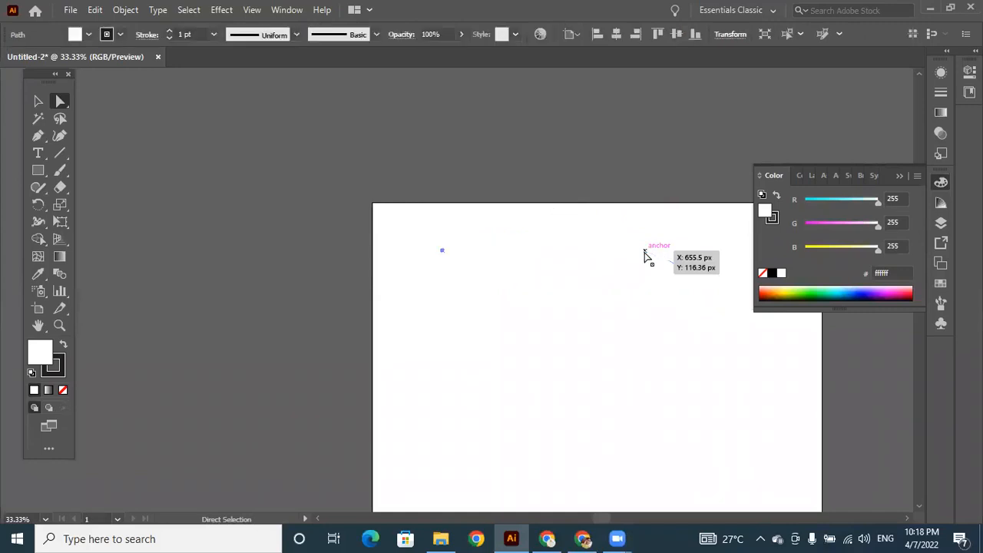
{"action": "key", "text": "Delete"}
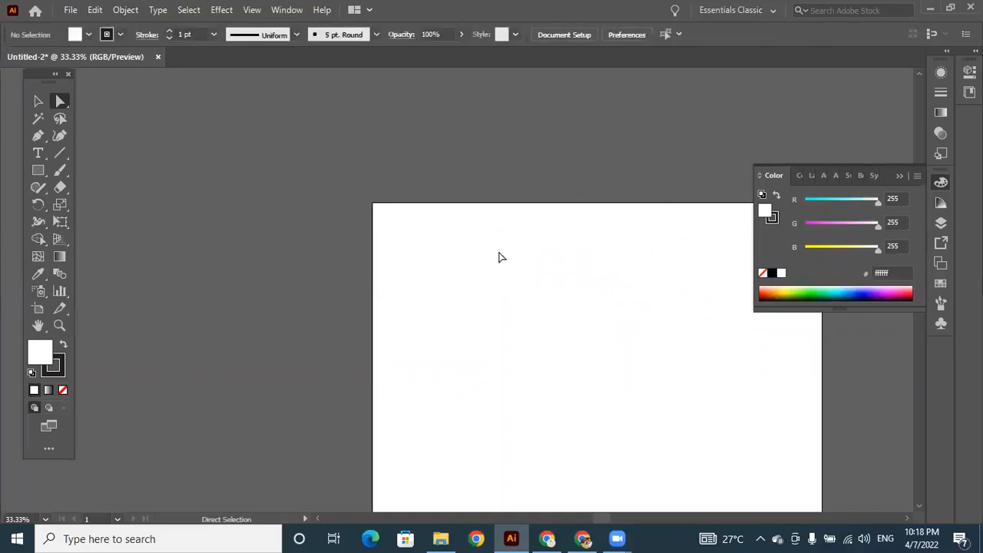
Step: Draw a four-sided Pen shape with a level upper edge and a slanting right side, and remove it
{"action": "left_click_drag", "start_coordinate": [39, 137], "coordinate": [87, 144]}
{"action": "left_click", "coordinate": [472, 300]}
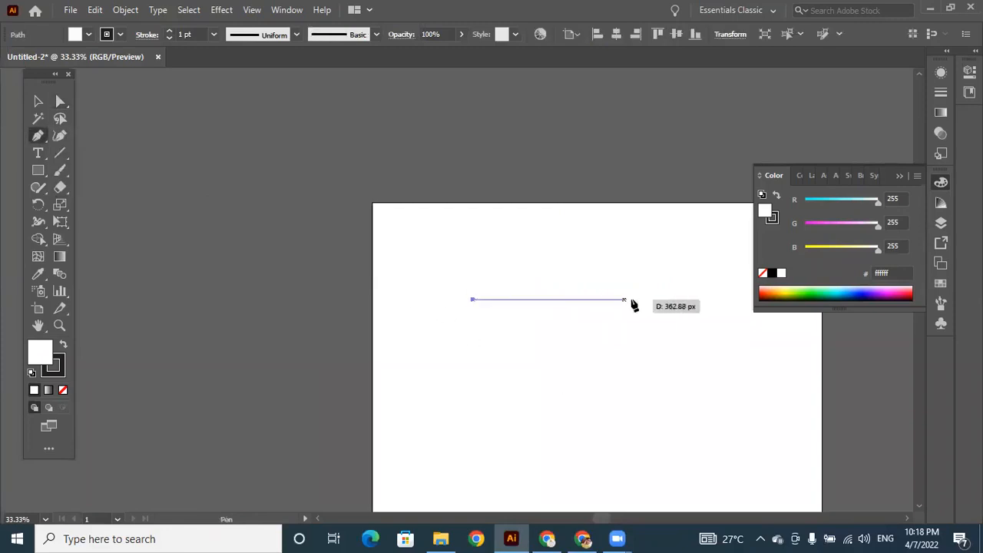
{"action": "left_click", "coordinate": [659, 300]}
{"action": "left_click", "coordinate": [674, 401]}
{"action": "left_click", "coordinate": [473, 406]}
{"action": "left_click", "coordinate": [473, 300]}
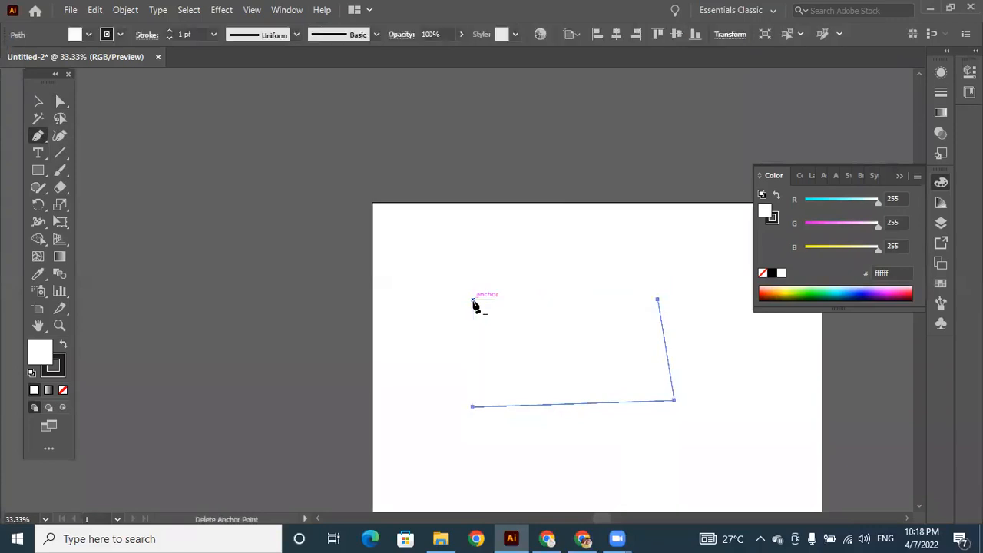
{"action": "key", "text": "ctrl+shift+a"}
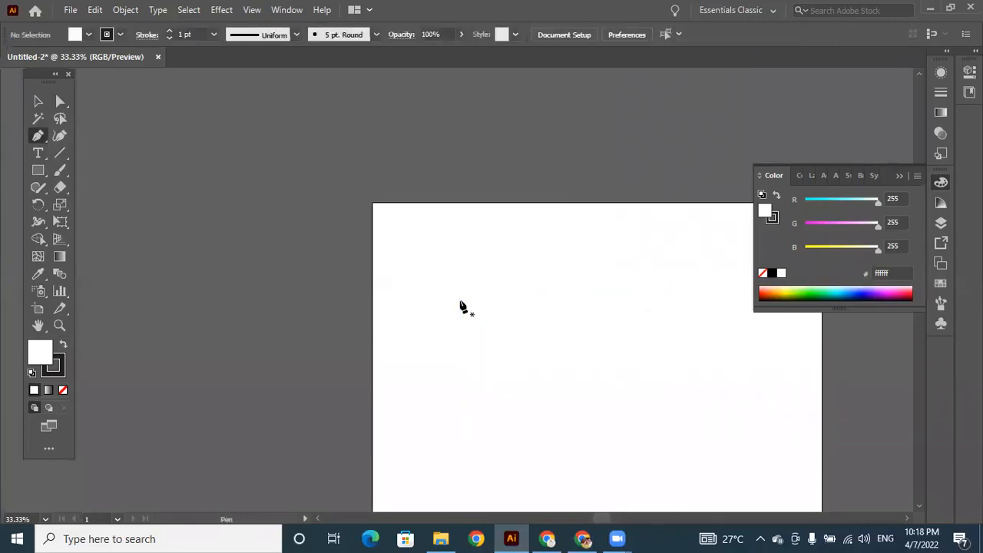
Step: Draw a downward-bowing curve rising to the right by pulling a long handle from its second anchor, and undo it
{"action": "left_click", "coordinate": [444, 299]}
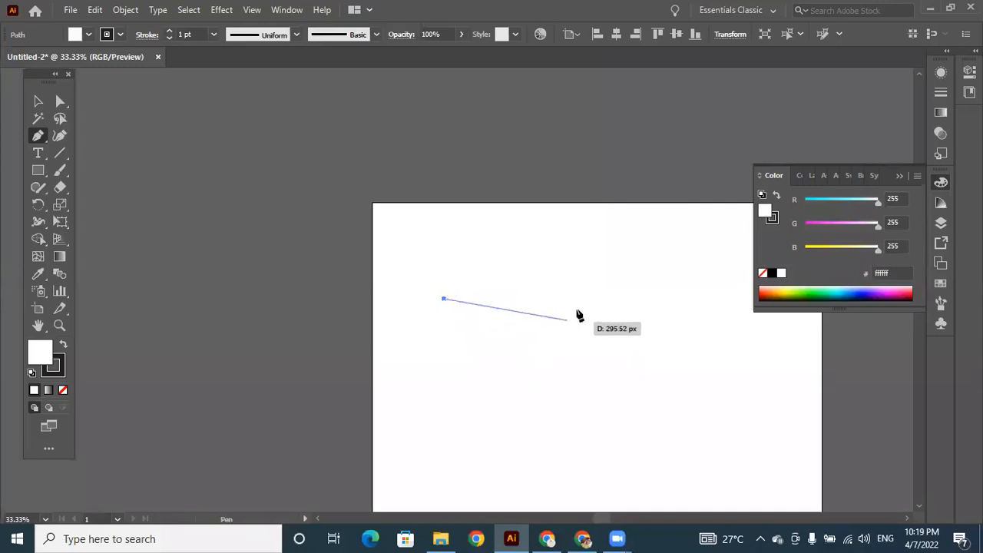
{"action": "left_click", "coordinate": [614, 279]}
{"action": "left_click_drag", "start_coordinate": [615, 280], "coordinate": [781, 143]}
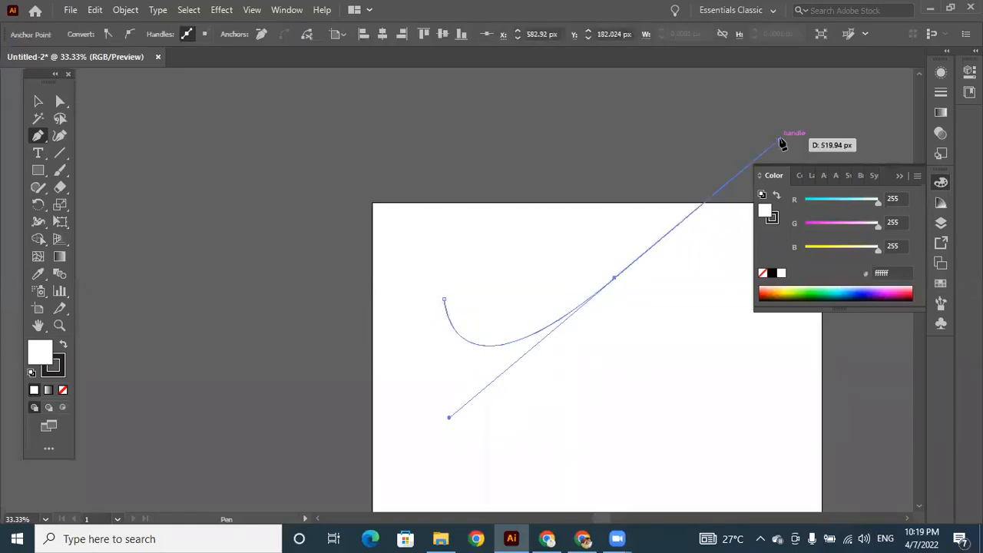
{"action": "key", "text": "ctrl+z"}
{"action": "key", "text": "ctrl+z"}
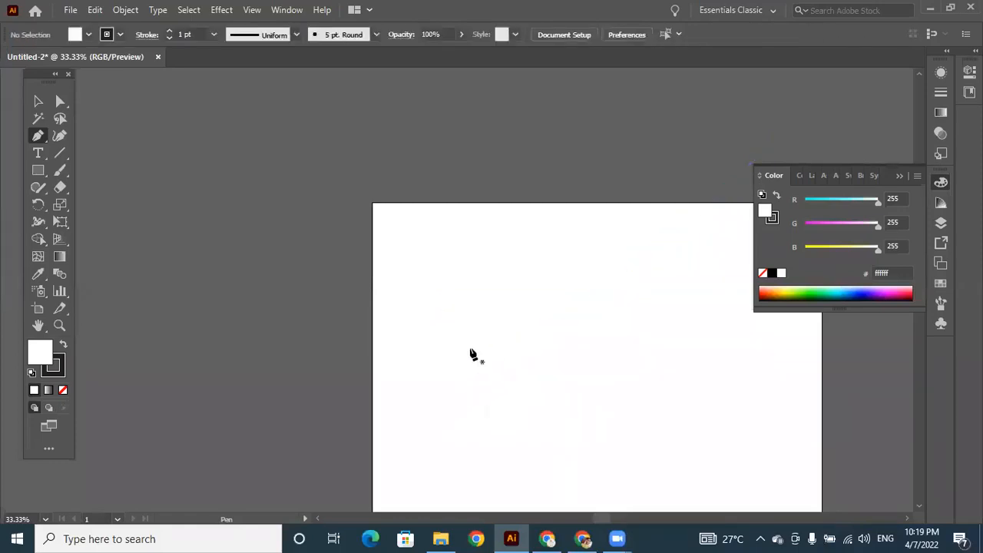
Step: Draw a closed swoosh with the Pen tool from two curved segments, removing the second anchor's outgoing handle before curving back to the start
{"action": "left_click", "coordinate": [428, 331]}
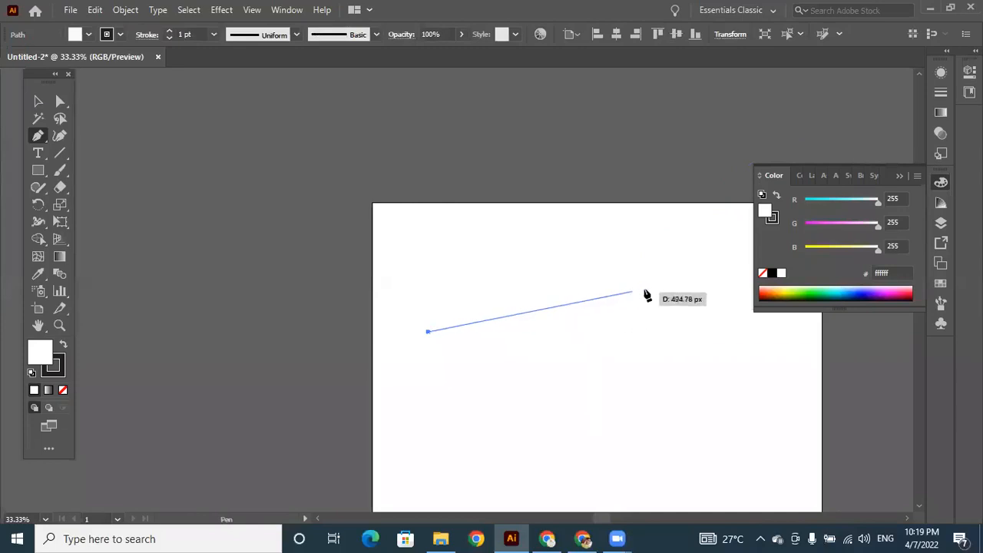
{"action": "left_click_drag", "start_coordinate": [649, 294], "coordinate": [896, 147]}
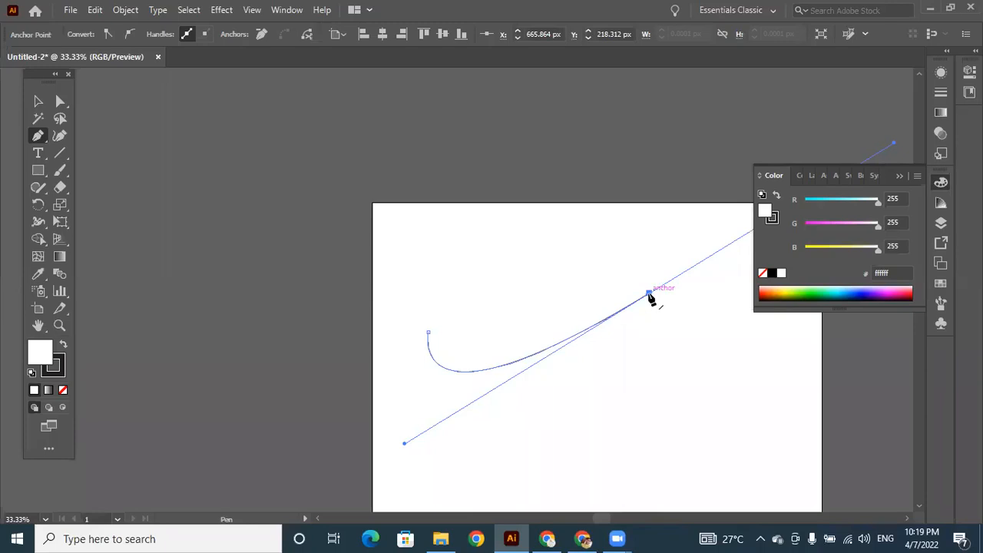
{"action": "key", "text": "ctrl+z"}
{"action": "left_click_drag", "start_coordinate": [645, 296], "coordinate": [881, 125]}
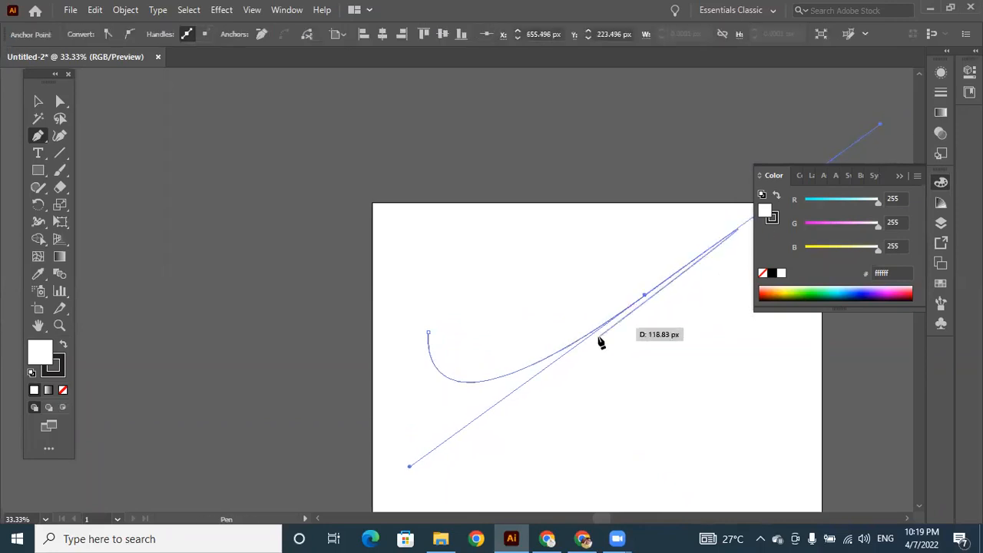
{"action": "mouse_move", "coordinate": [644, 298]}
{"action": "left_mouse_down"}
{"action": "mouse_move", "coordinate": [653, 287]}
{"action": "mouse_move", "coordinate": [645, 298]}
{"action": "left_mouse_up"}
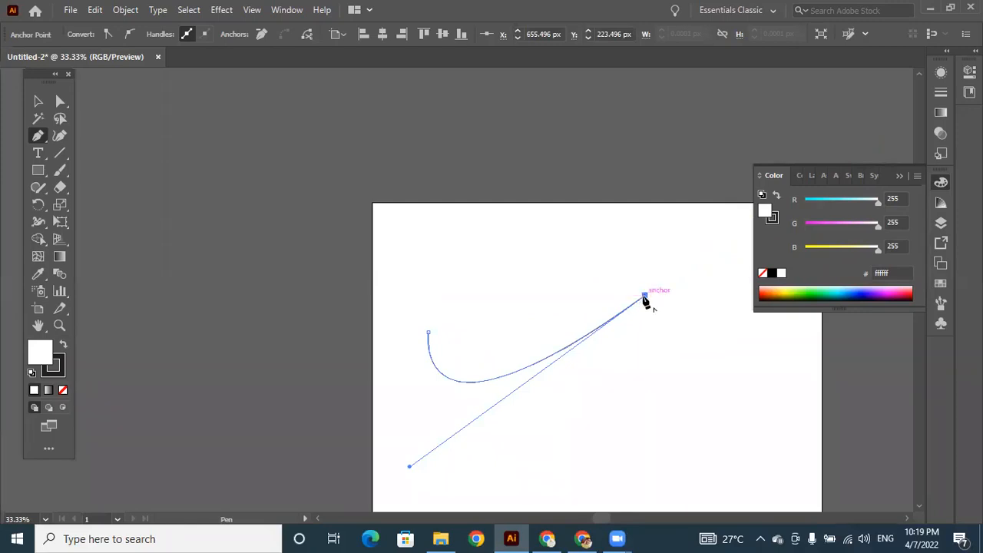
{"action": "left_click_drag", "start_coordinate": [645, 300], "coordinate": [476, 151]}
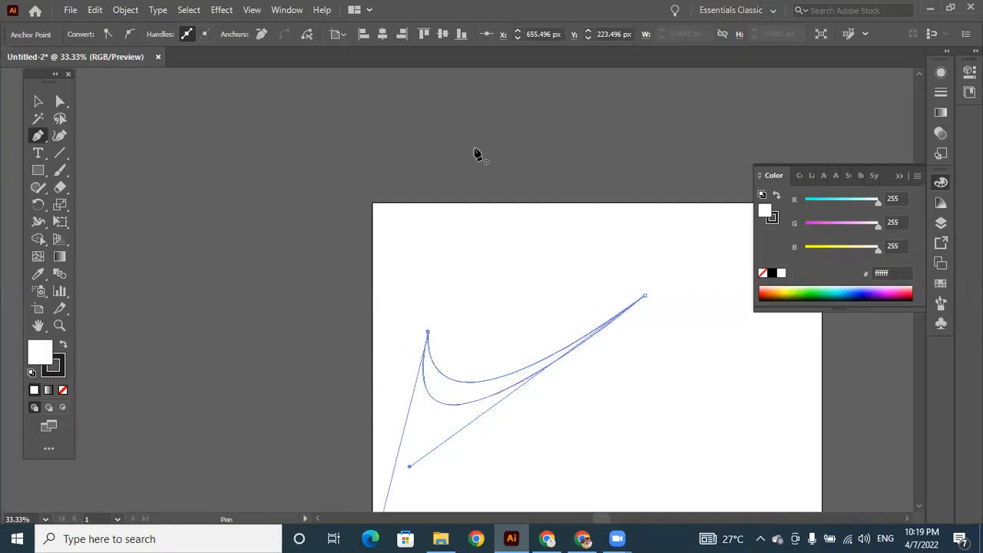
Step: Move the finished swoosh slightly up and to the right on the artboard, and deselect it
{"action": "left_click", "coordinate": [37, 102]}
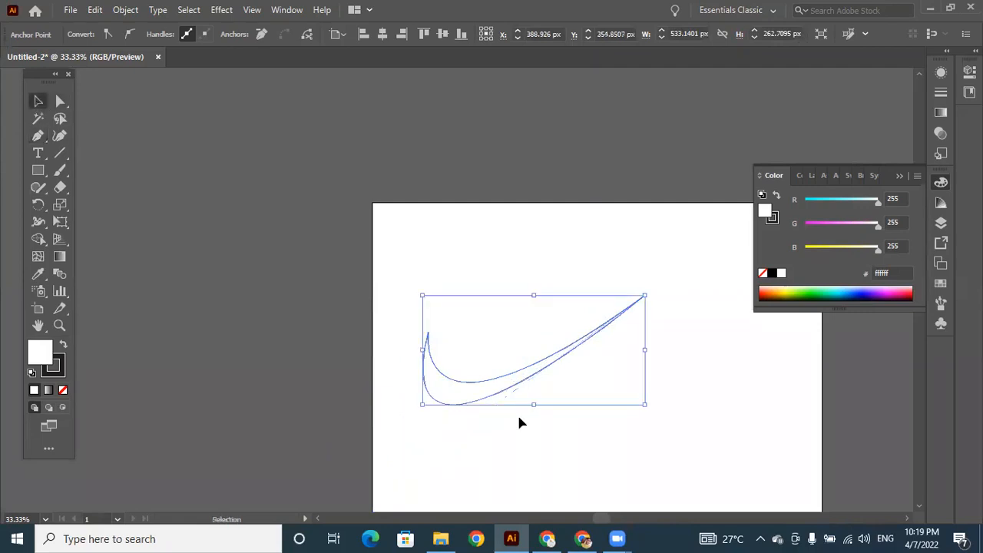
{"action": "left_click", "coordinate": [543, 425]}
{"action": "left_click_drag", "start_coordinate": [528, 372], "coordinate": [551, 310]}
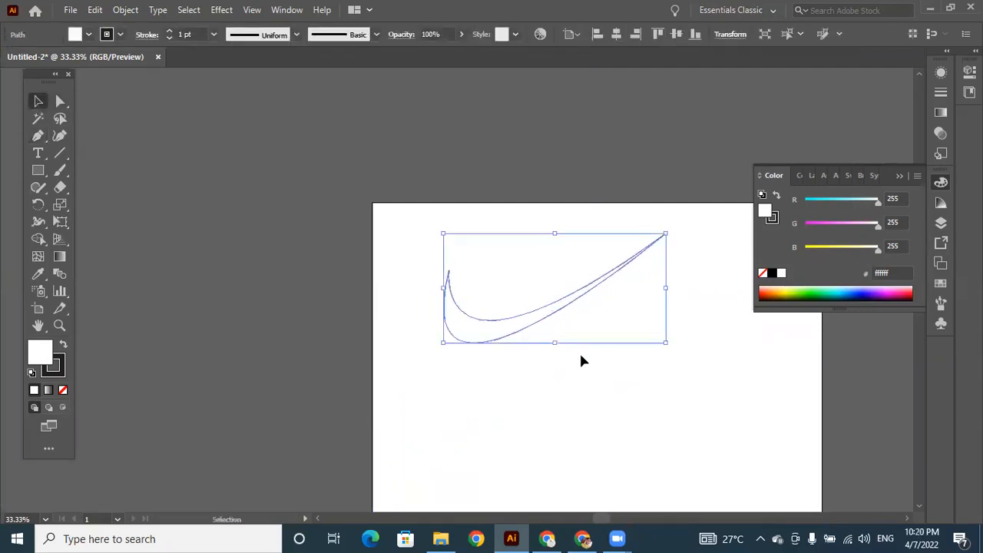
{"action": "left_click", "coordinate": [516, 394]}
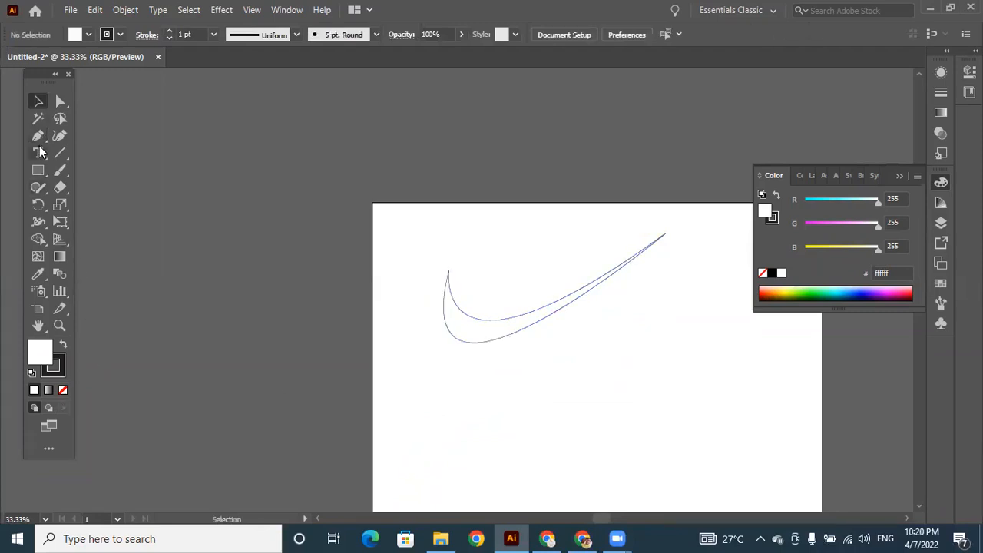
Step: Add the text "Nike" beneath the swoosh, set it to 72 pt, and shift it a little to the right
{"action": "key", "text": "t"}
{"action": "left_click", "coordinate": [454, 372]}
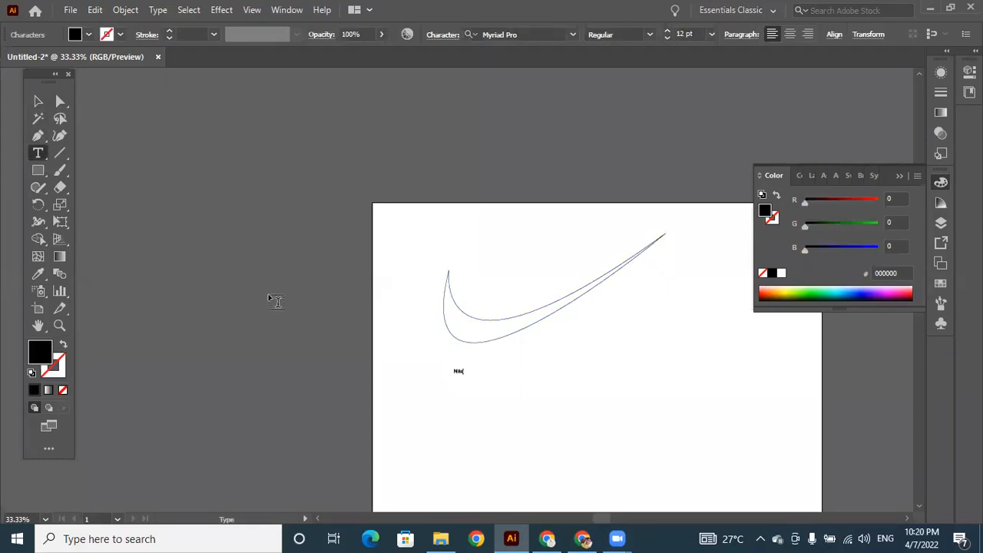
{"action": "left_click", "coordinate": [39, 101]}
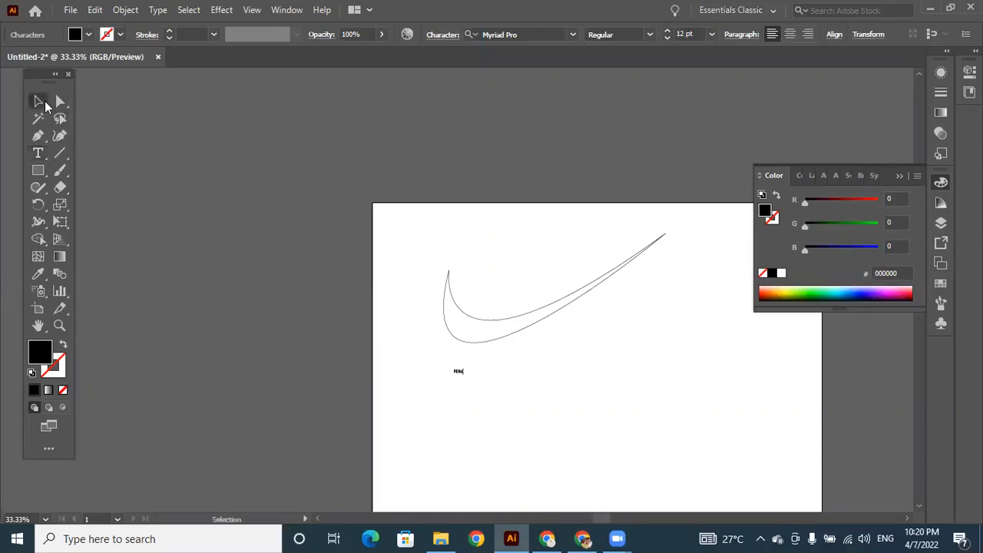
{"action": "left_click", "coordinate": [712, 35]}
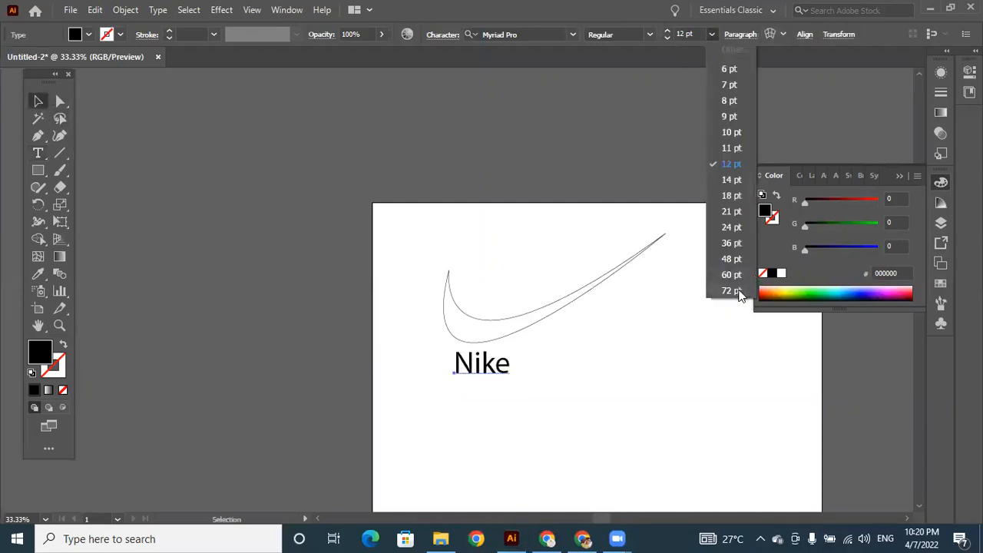
{"action": "left_click", "coordinate": [738, 292]}
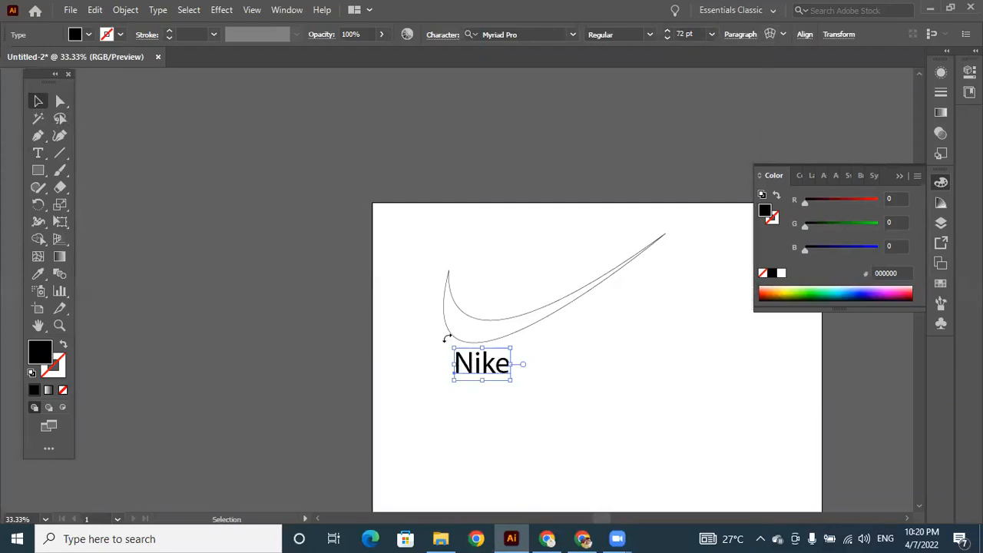
{"action": "left_click_drag", "start_coordinate": [487, 363], "coordinate": [517, 364]}
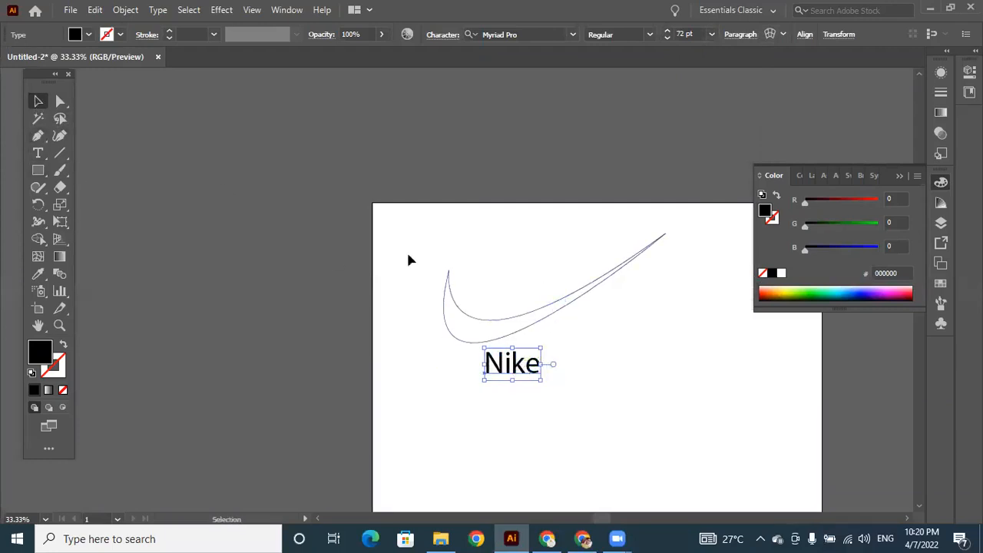
Step: Delete the swoosh and the "Nike" text together to clear the artboard
{"action": "left_click_drag", "start_coordinate": [514, 331], "coordinate": [624, 434]}
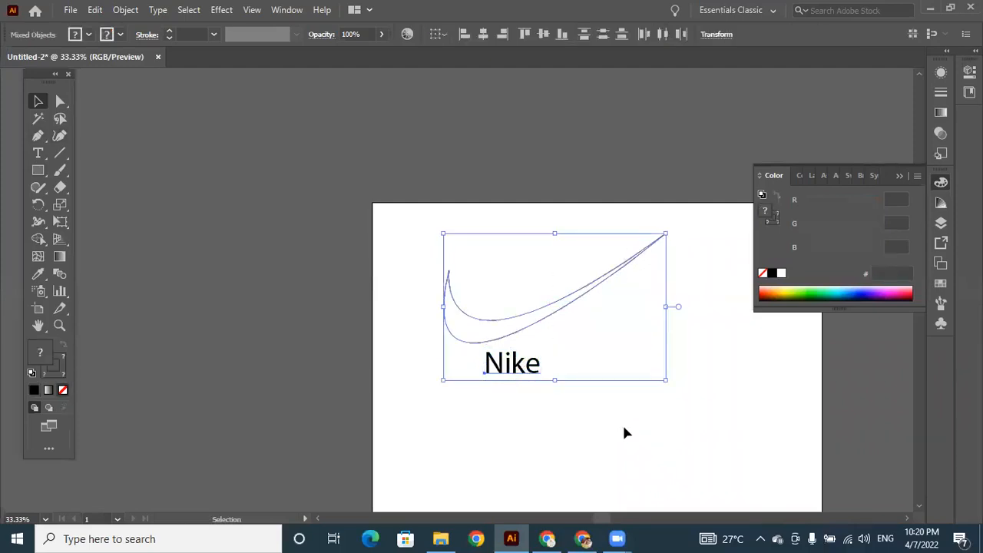
{"action": "key", "text": "Delete"}
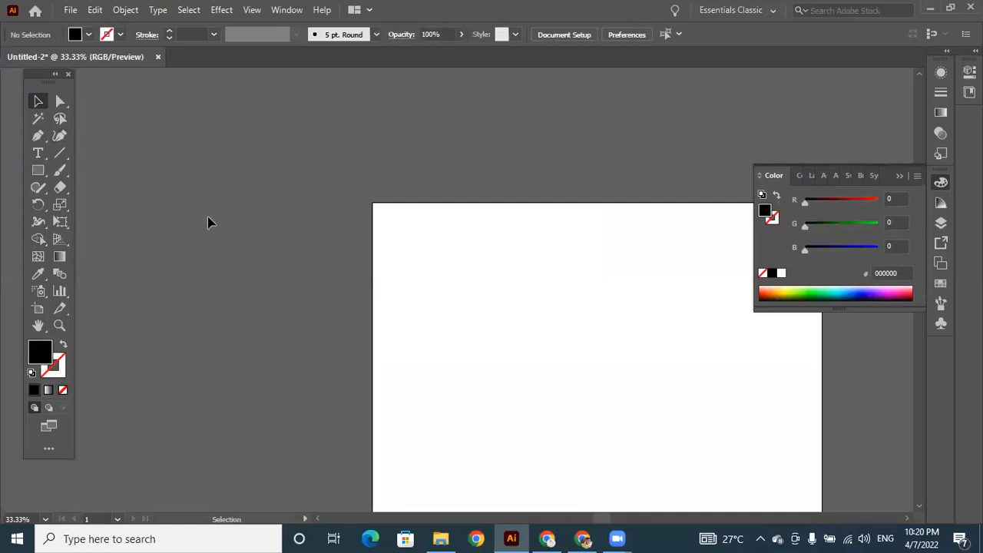
Step: Draw a closed circle on the artboard's upper half with the Curvature tool, using four evenly spaced anchor points
{"action": "left_click_drag", "start_coordinate": [42, 136], "coordinate": [78, 137]}
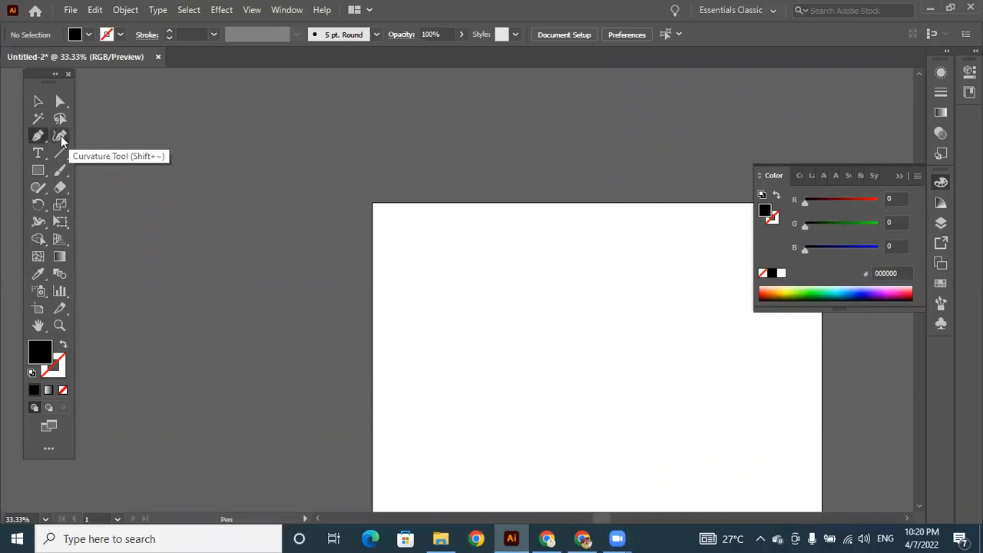
{"action": "left_click", "coordinate": [61, 138]}
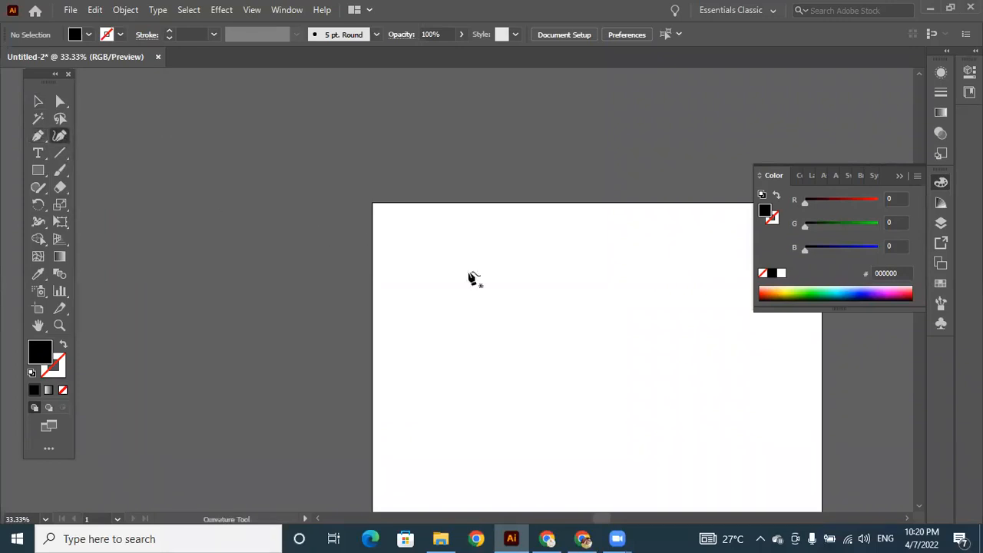
{"action": "key", "text": "h"}
{"action": "left_click_drag", "start_coordinate": [573, 338], "coordinate": [441, 208]}
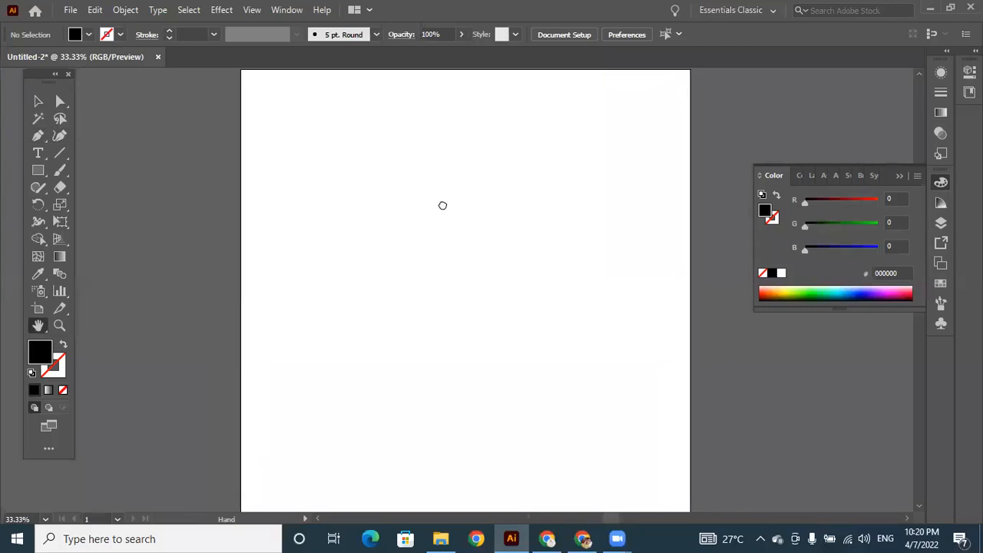
{"action": "left_click", "coordinate": [64, 140]}
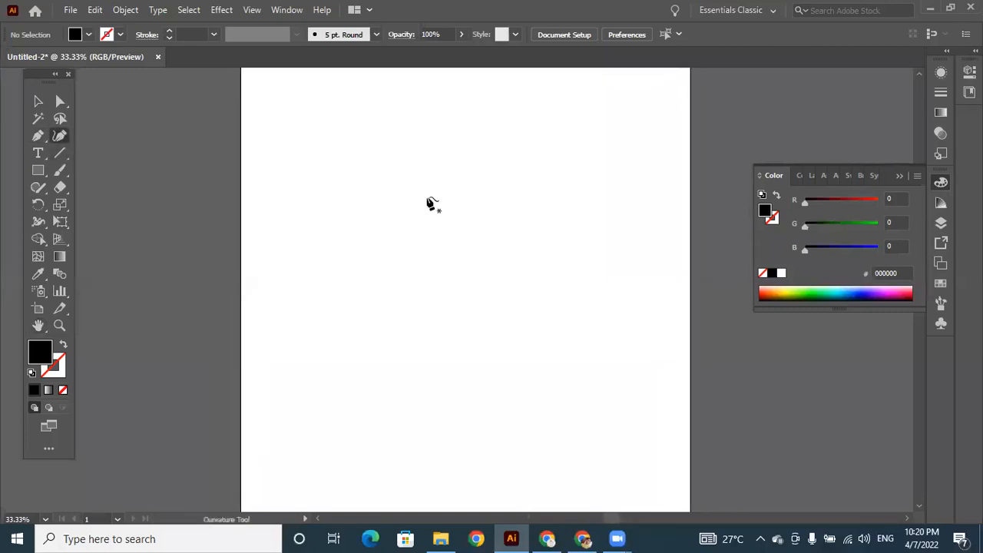
{"action": "left_click", "coordinate": [328, 216]}
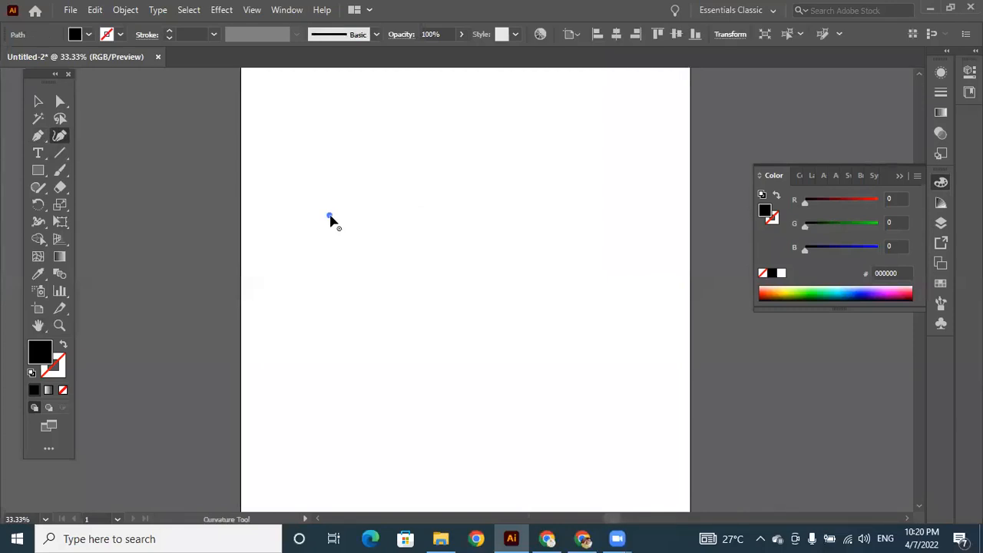
{"action": "left_click", "coordinate": [433, 123]}
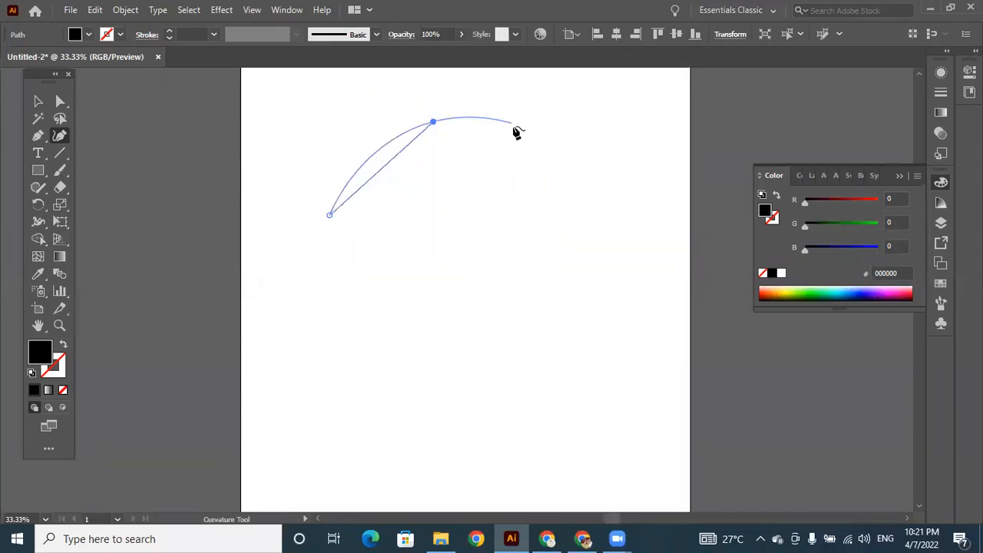
{"action": "left_click", "coordinate": [529, 209]}
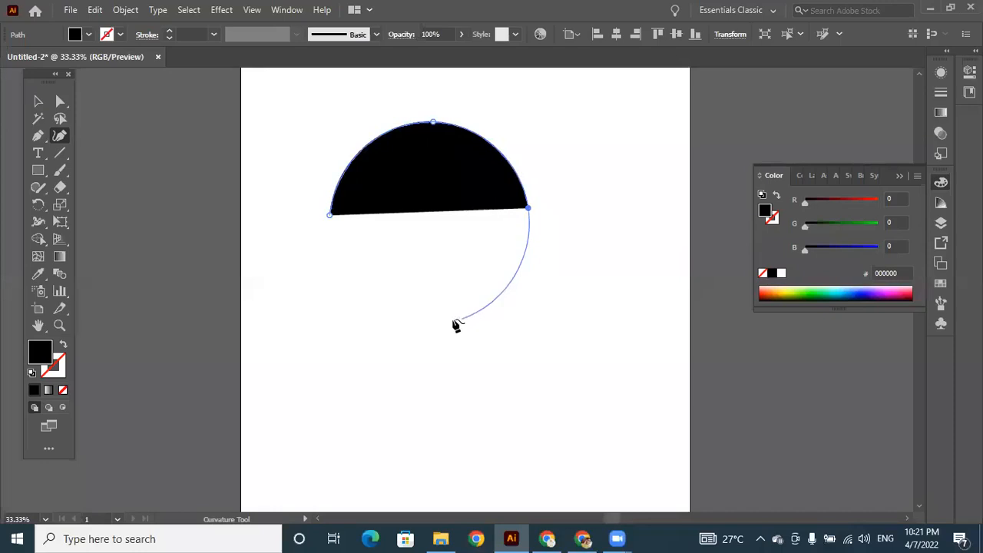
{"action": "left_click", "coordinate": [437, 319]}
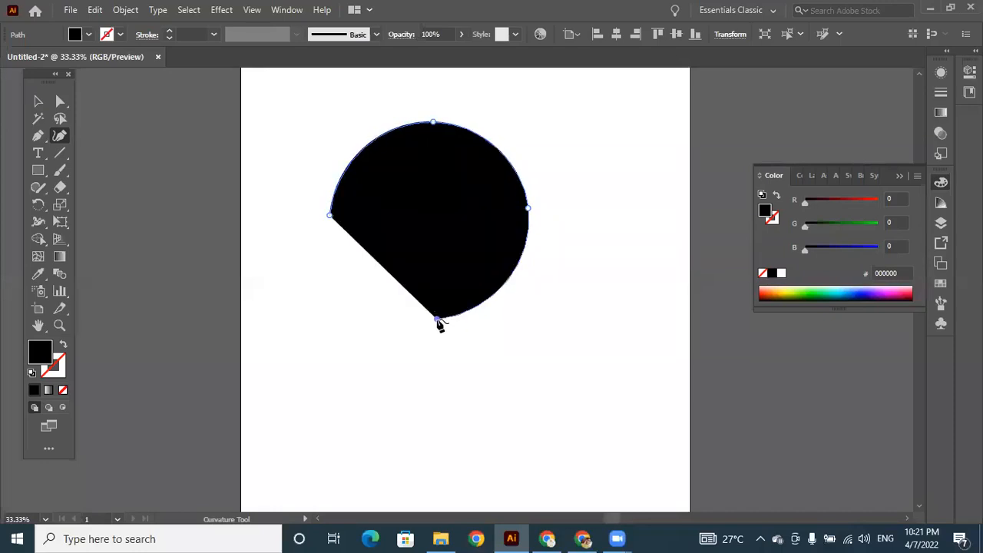
{"action": "left_click", "coordinate": [331, 216]}
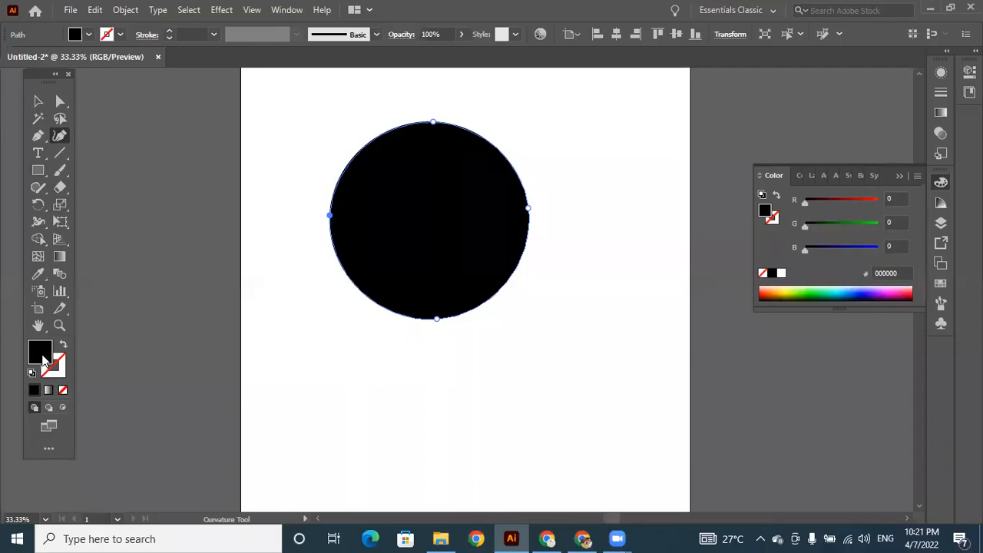
Step: Remove the circle's fill, give it a 1 pt stroke, and deselect it
{"action": "left_click", "coordinate": [63, 390]}
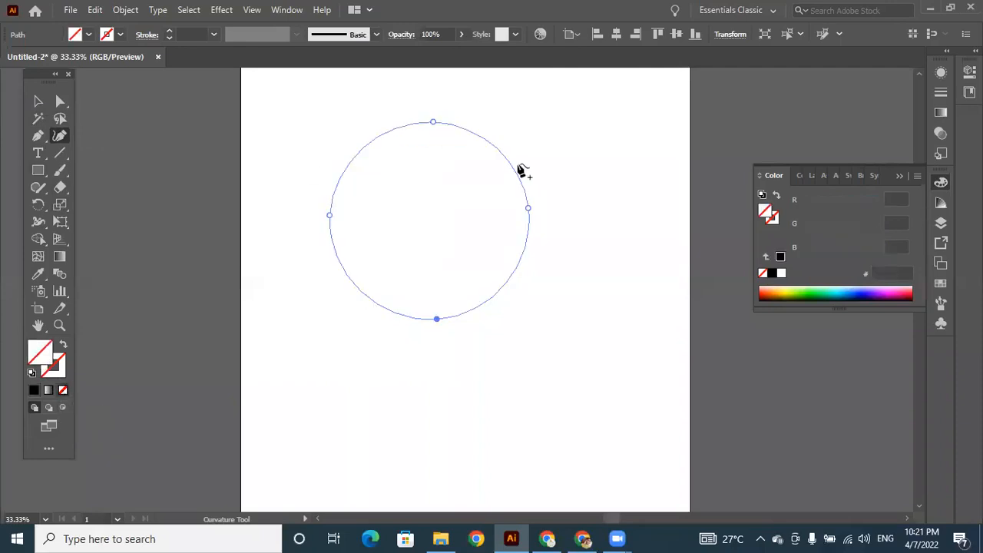
{"action": "left_click", "coordinate": [170, 34]}
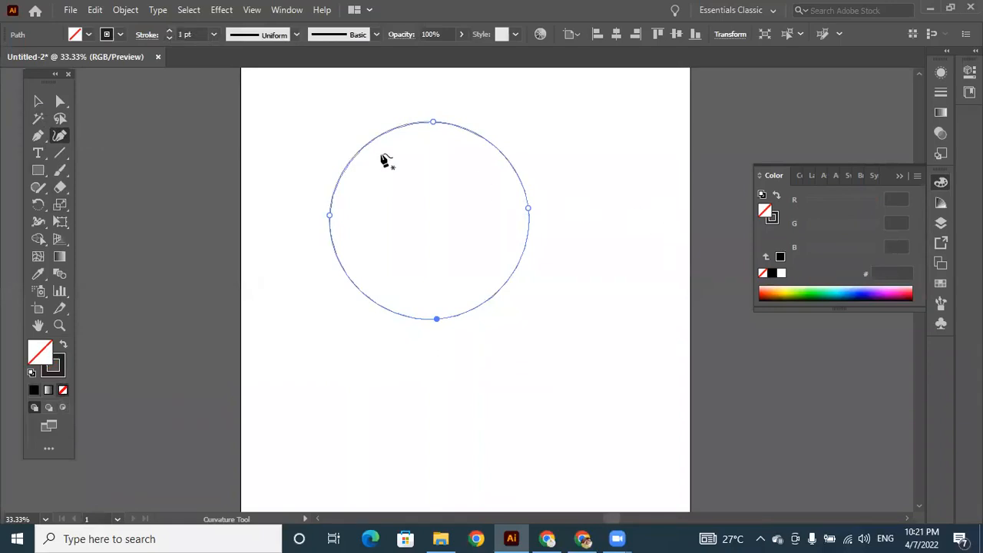
{"action": "left_click", "coordinate": [38, 103]}
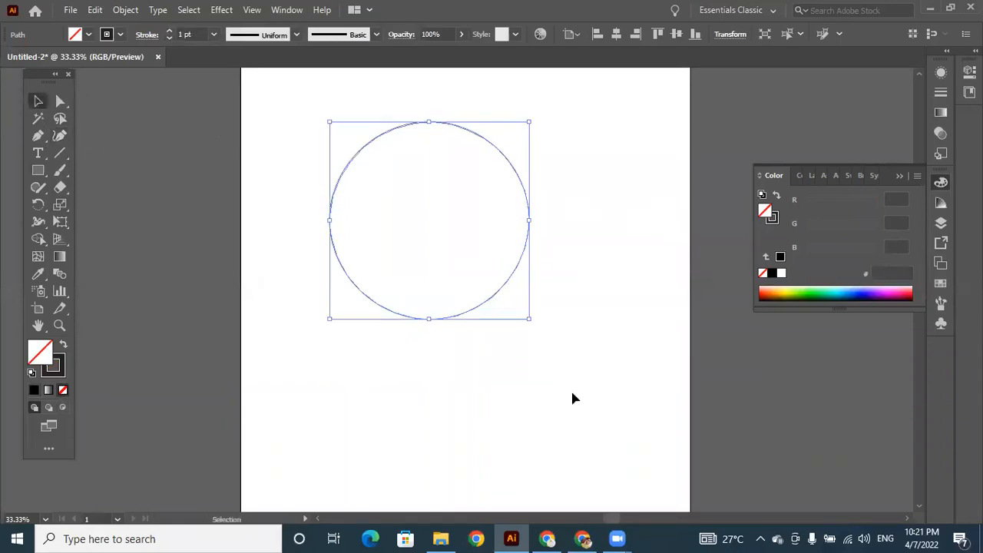
{"action": "left_click", "coordinate": [576, 355]}
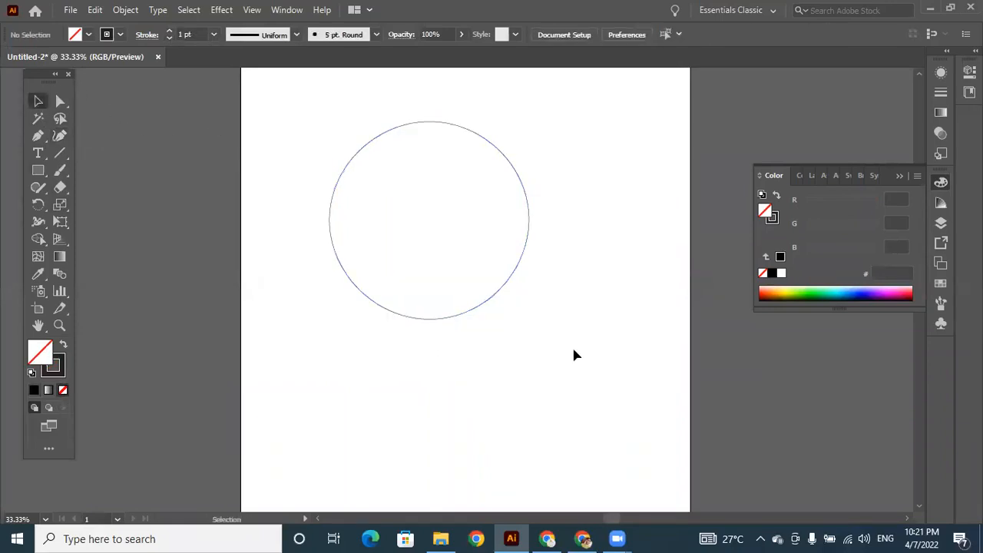
Step: Delete the outlined circle from the artboard
{"action": "left_click", "coordinate": [468, 129]}
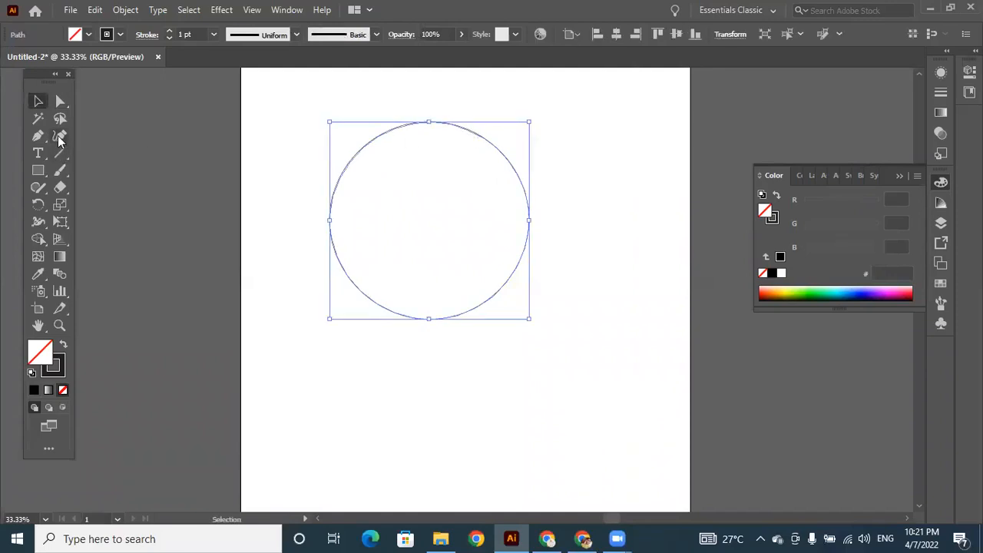
{"action": "key", "text": "Delete"}
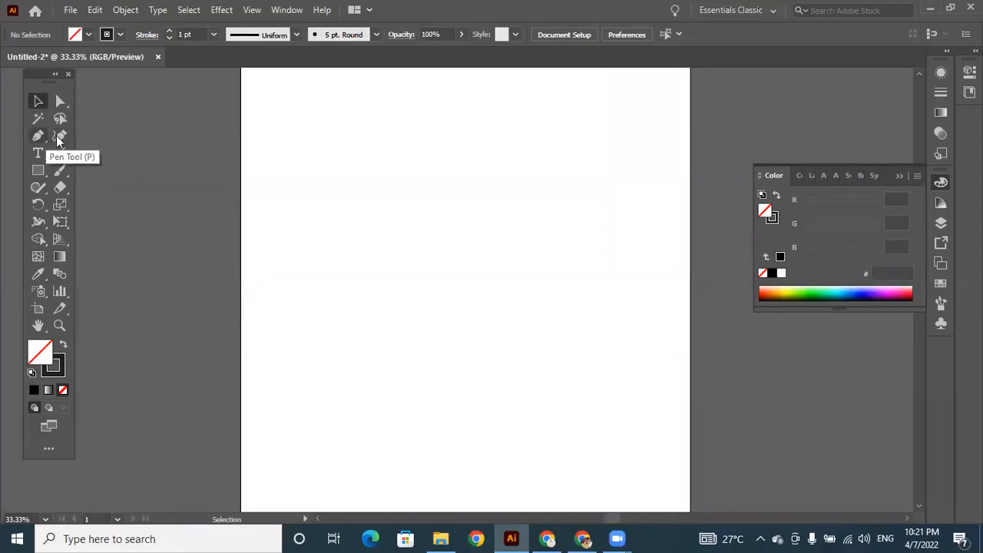
Step: Draw an open wave with the Curvature tool through four anchor points, cresting first and dipping before it rises to the right
{"action": "left_click", "coordinate": [60, 137]}
{"action": "left_click", "coordinate": [370, 223]}
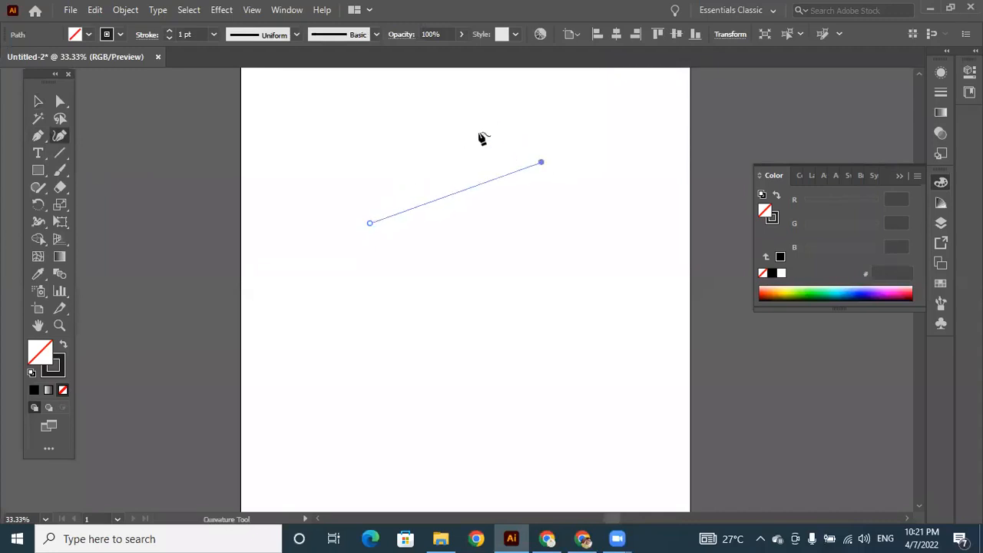
{"action": "left_click", "coordinate": [459, 121]}
{"action": "left_click", "coordinate": [594, 199]}
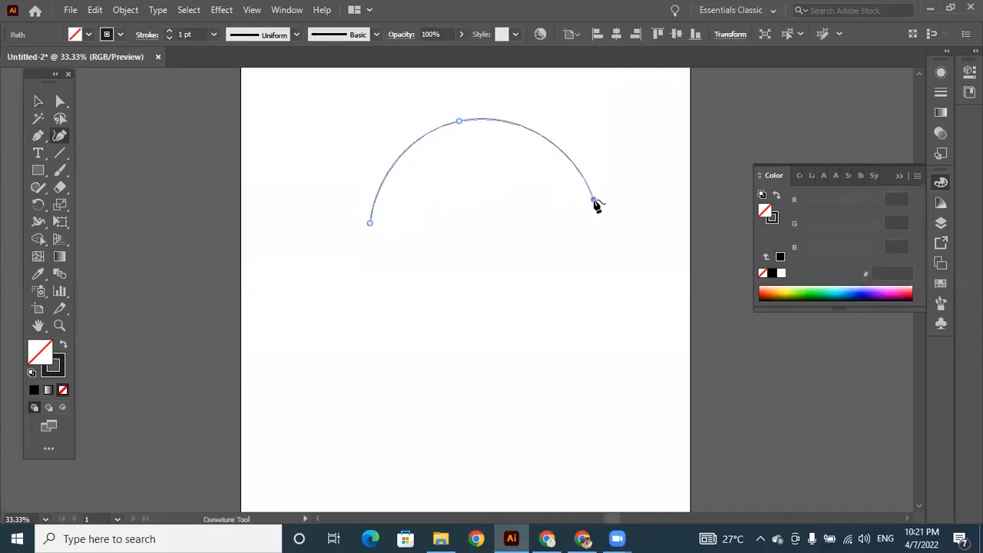
{"action": "key", "text": "Escape"}
{"action": "left_click", "coordinate": [593, 200]}
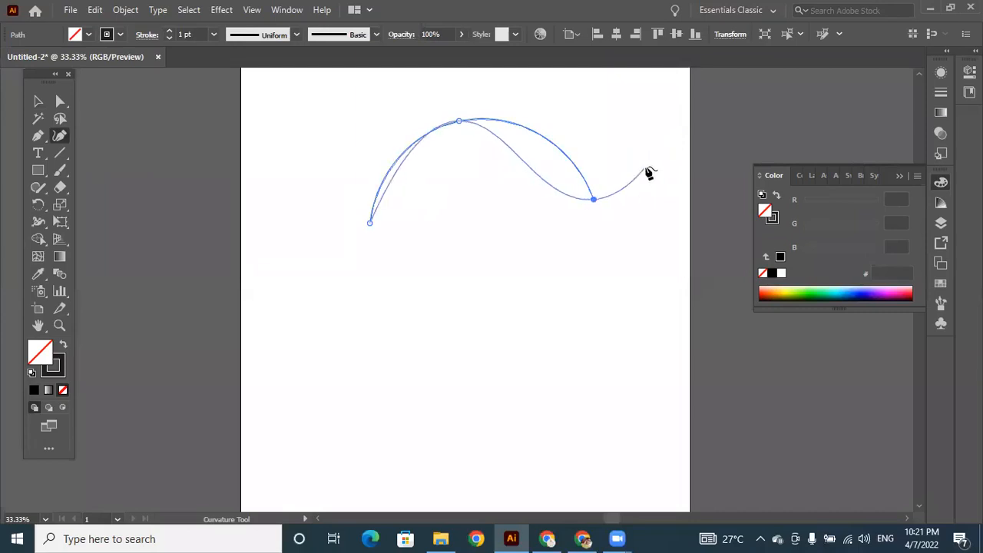
{"action": "left_click", "coordinate": [668, 121]}
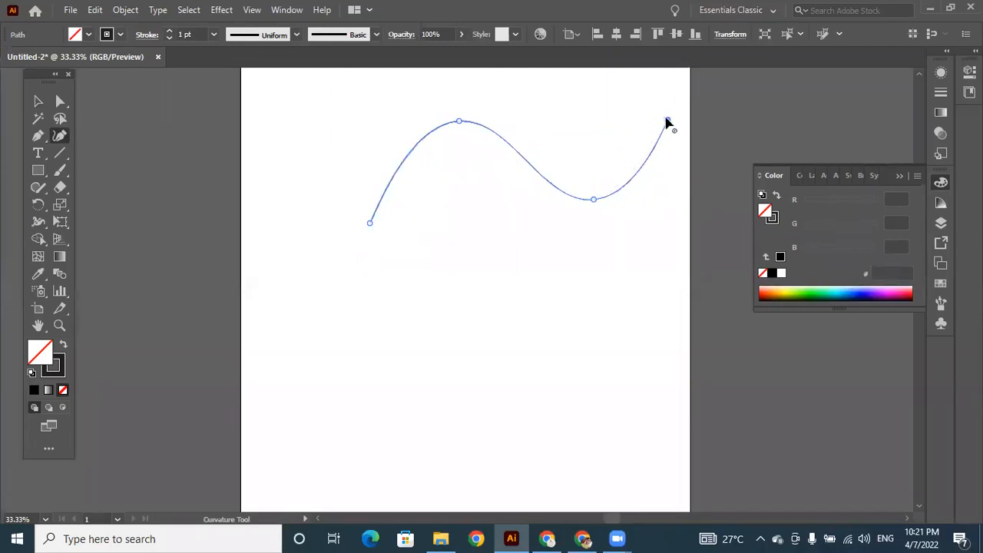
{"action": "left_click", "coordinate": [667, 121]}
Step: Delete the wave path from the artboard
{"action": "left_click", "coordinate": [35, 105]}
{"action": "key", "text": "Delete"}
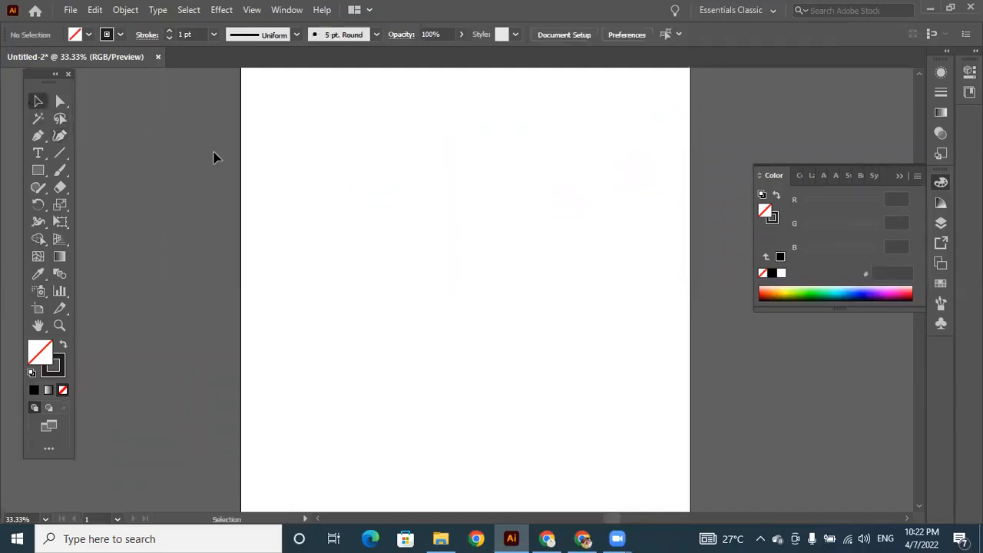
Step: Start a car outline with the Curvature tool, curving through four anchor points up the left end towards the roof
{"action": "left_click", "coordinate": [60, 136]}
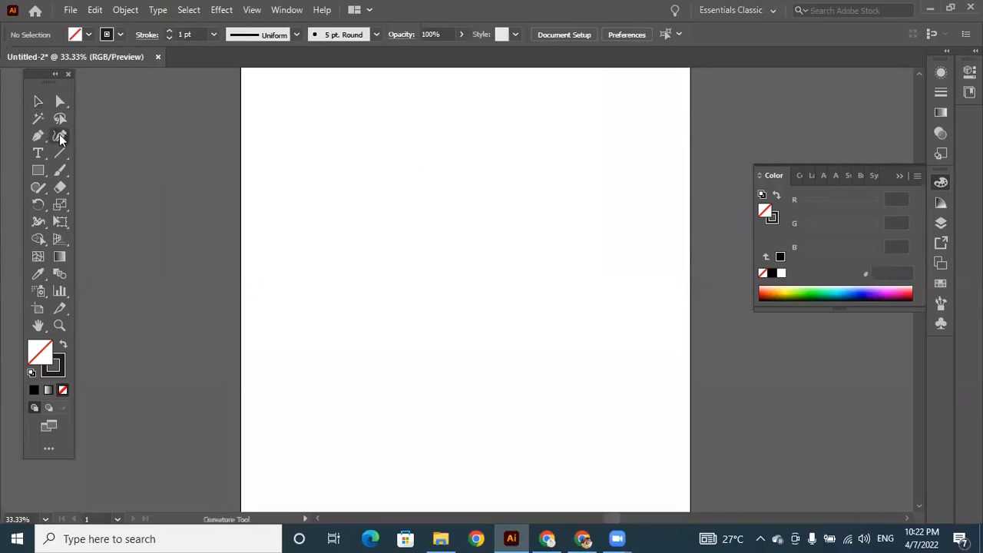
{"action": "left_click", "coordinate": [322, 206]}
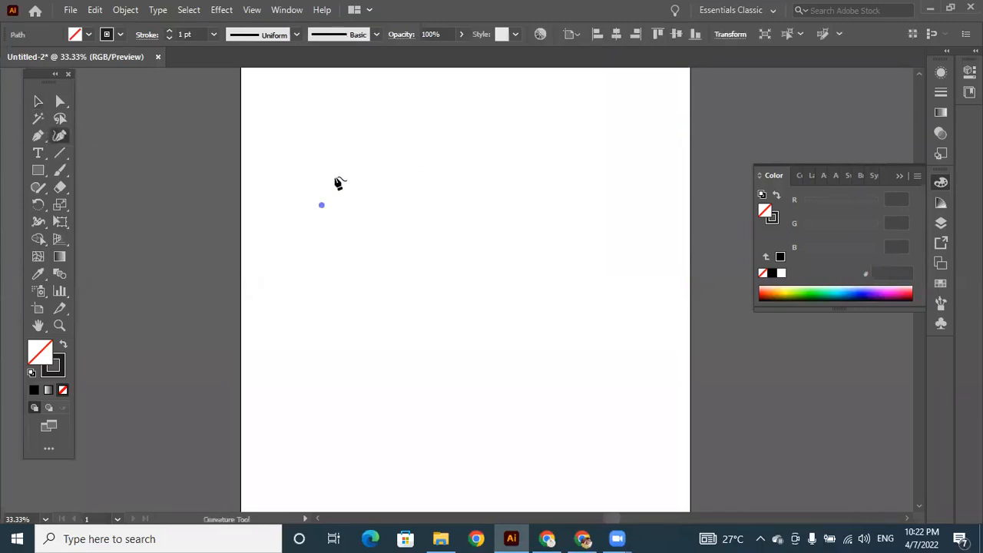
{"action": "left_click", "coordinate": [334, 176]}
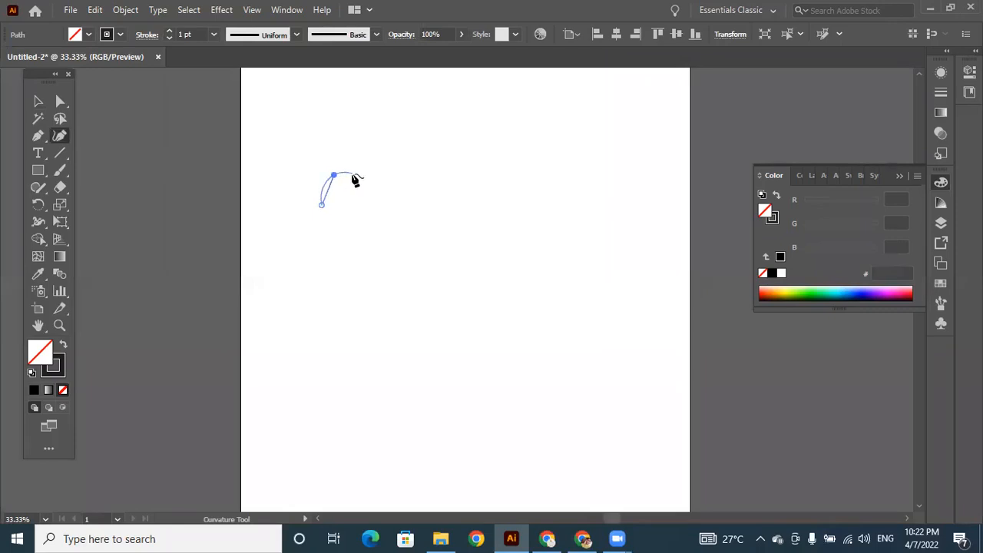
{"action": "left_click", "coordinate": [352, 172]}
{"action": "left_click", "coordinate": [365, 156]}
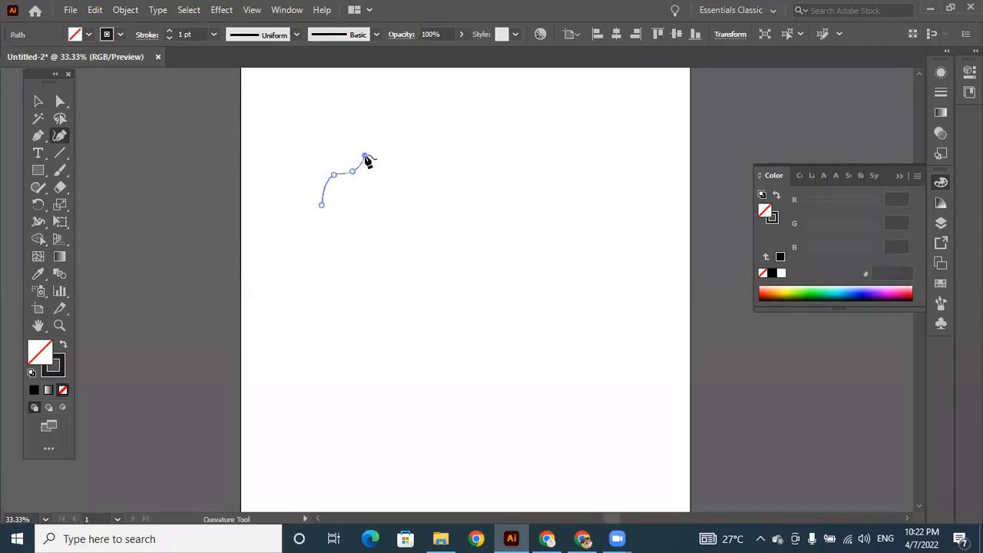
Step: Continue the car outline along a flat roof and curve it down the windshield to the start of the hood
{"action": "left_click", "coordinate": [407, 144]}
{"action": "left_click", "coordinate": [474, 144]}
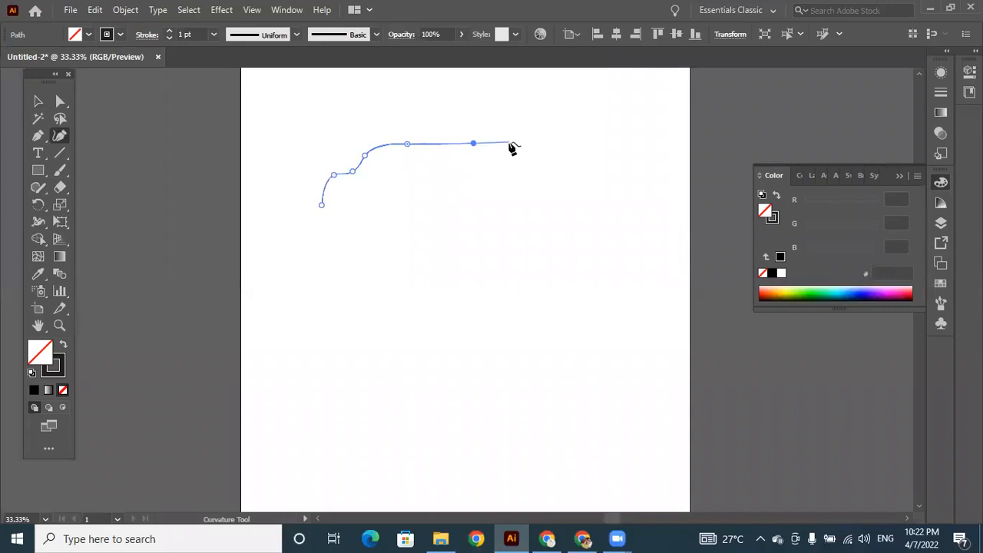
{"action": "left_click", "coordinate": [503, 144]}
{"action": "left_click", "coordinate": [518, 143]}
{"action": "left_click", "coordinate": [531, 151]}
{"action": "left_click", "coordinate": [535, 169]}
{"action": "key", "text": "Escape"}
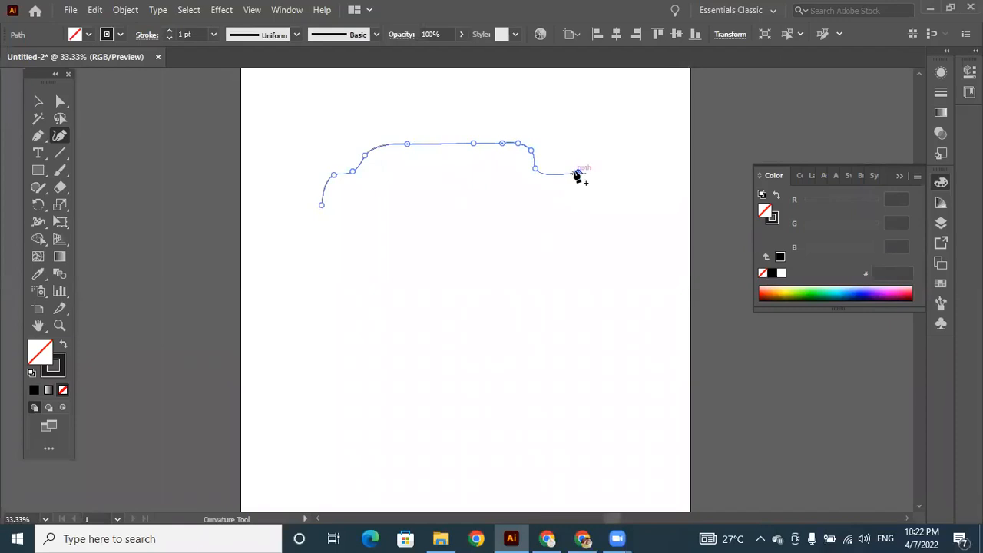
Step: Extend the outline along the hood, round the nose of the car, and bring the path back onto the underside
{"action": "left_click", "coordinate": [579, 174]}
{"action": "left_click", "coordinate": [591, 192]}
{"action": "left_click", "coordinate": [567, 195]}
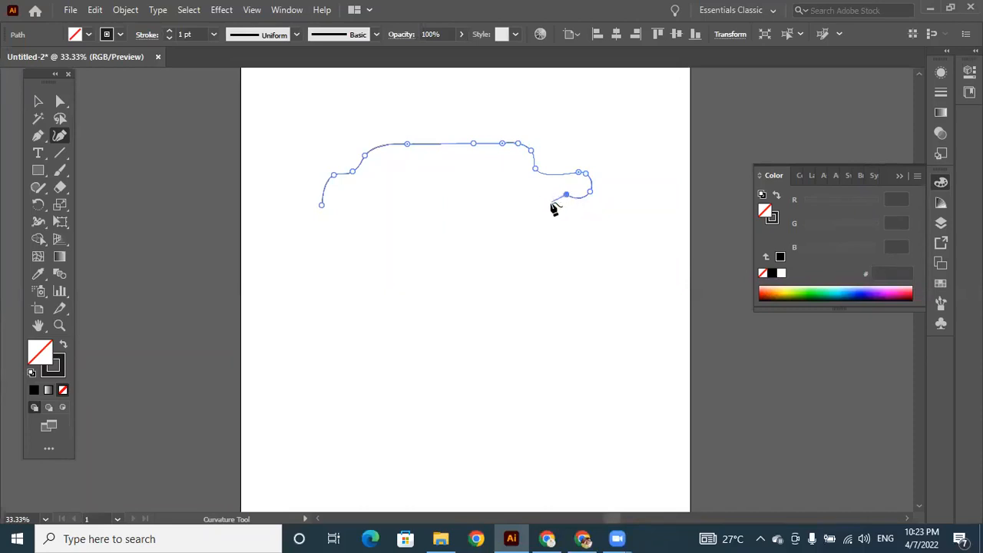
{"action": "key", "text": "ctrl"}
{"action": "key", "text": "ctrl"}
{"action": "left_click", "coordinate": [546, 203]}
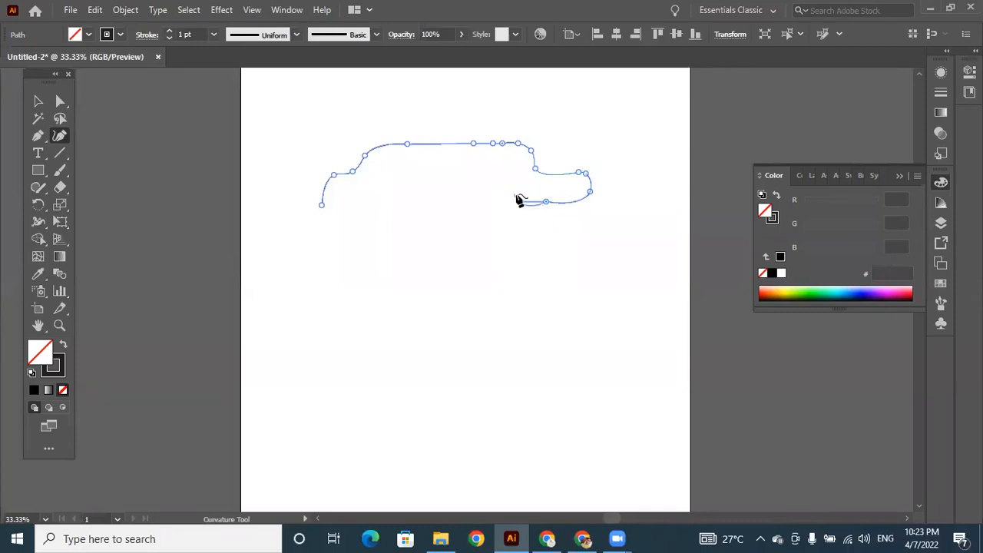
Step: Draw the underside with two rounded wheel arches joined by a straight sill, and close the car outline at its first anchor
{"action": "left_click", "coordinate": [497, 187]}
{"action": "left_click", "coordinate": [477, 203]}
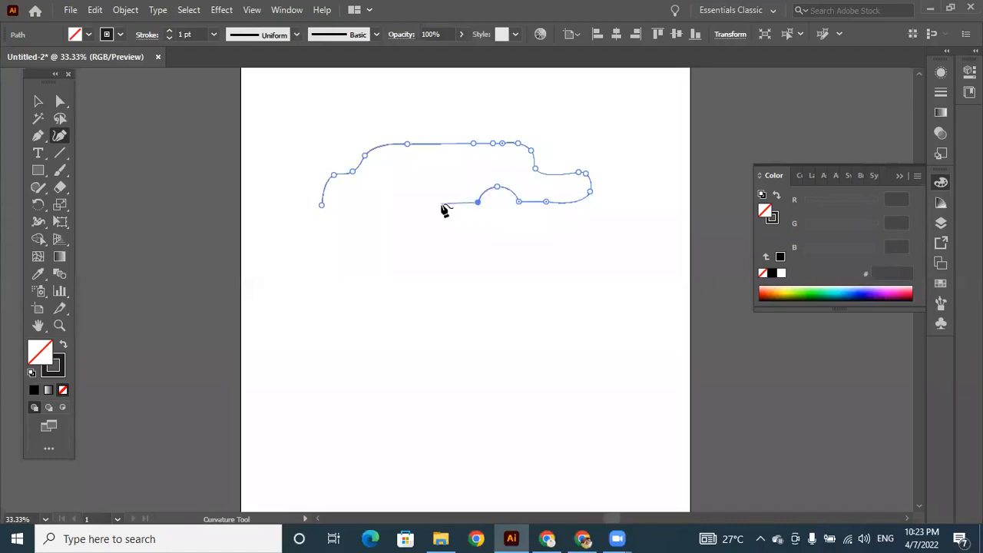
{"action": "left_click", "coordinate": [442, 204]}
{"action": "left_click", "coordinate": [401, 191]}
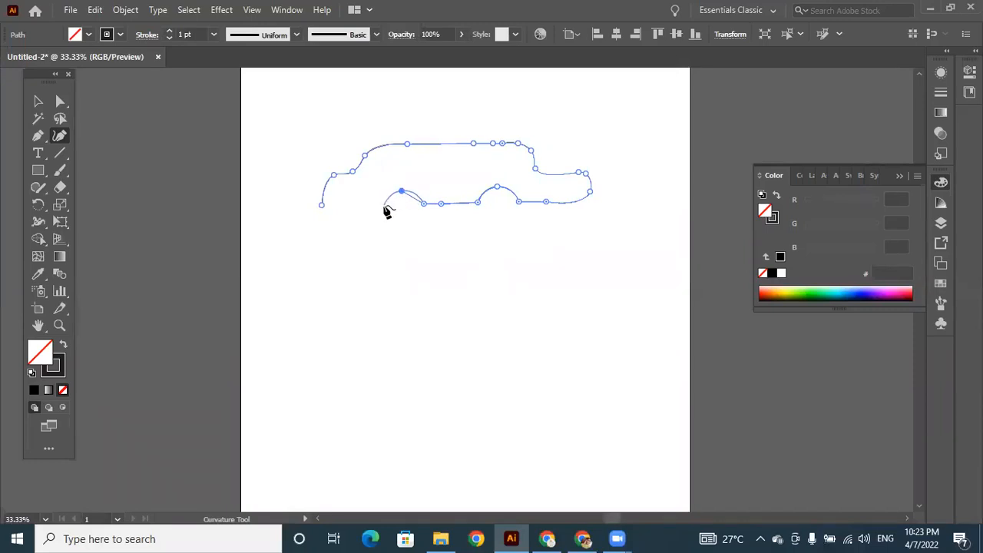
{"action": "left_click", "coordinate": [380, 205]}
{"action": "left_click", "coordinate": [323, 206]}
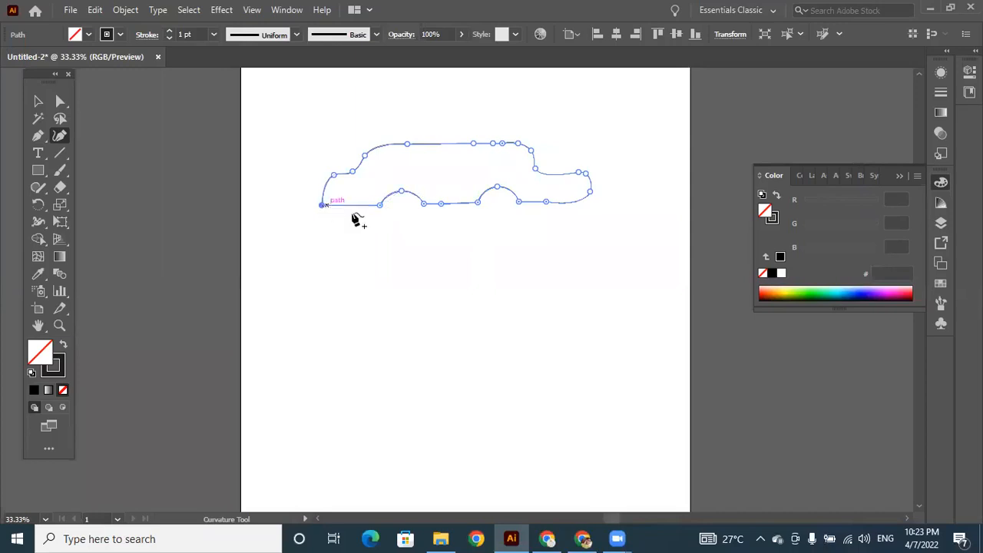
{"action": "left_click", "coordinate": [38, 101]}
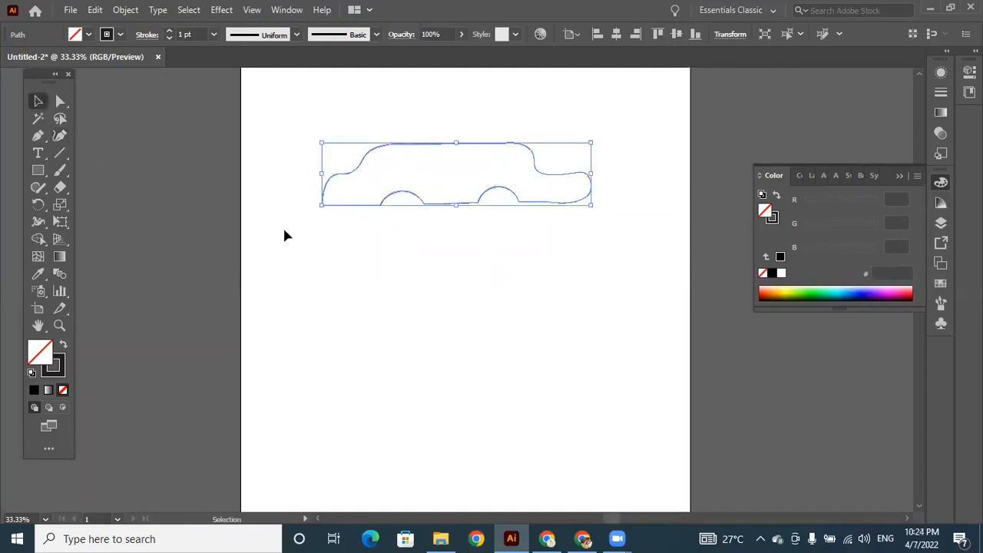
Step: Draw a small circle with the Ellipse tool as a wheel and centre it in the car's left wheel arch
{"action": "left_click", "coordinate": [37, 169]}
{"action": "left_click", "coordinate": [100, 206]}
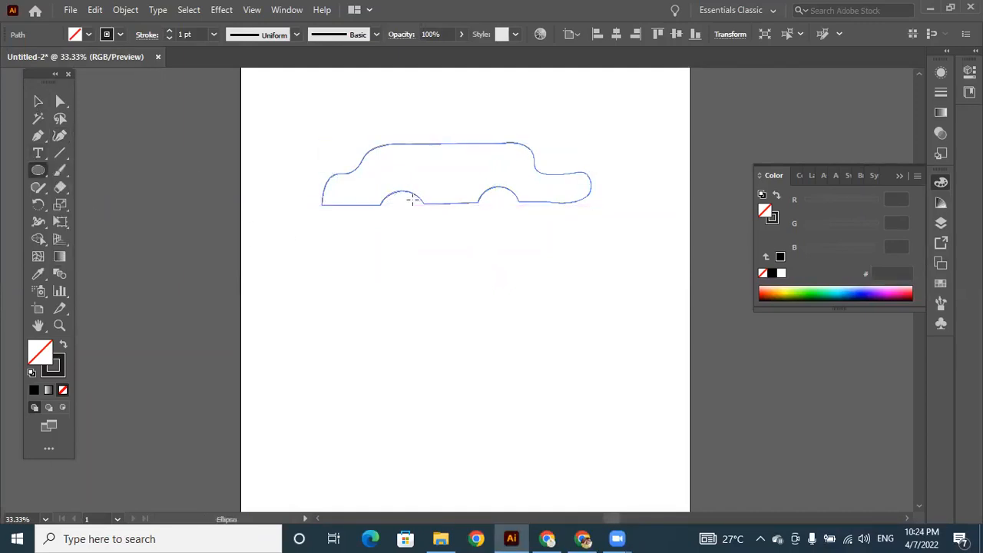
{"action": "left_click_drag", "start_coordinate": [390, 193], "coordinate": [427, 229]}
{"action": "left_click", "coordinate": [38, 101]}
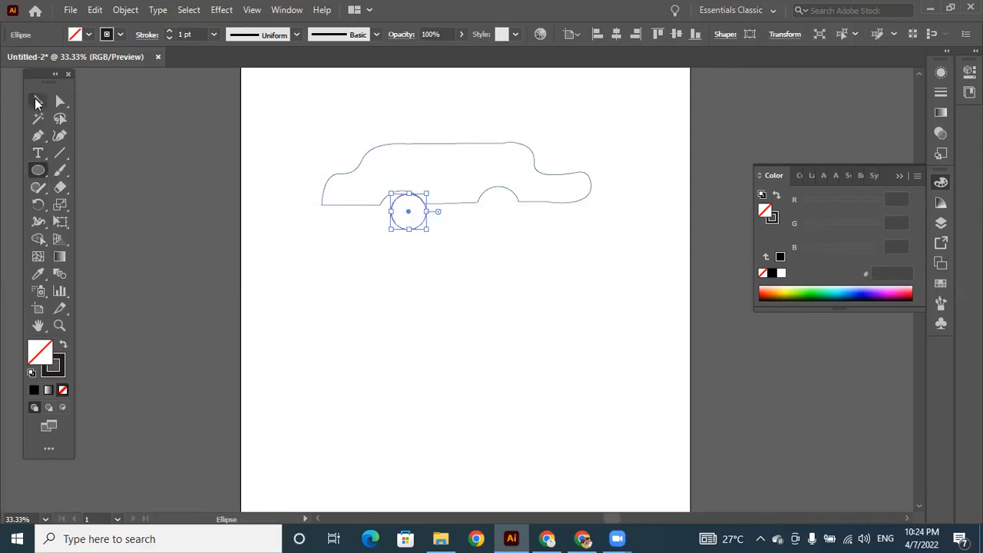
{"action": "left_click_drag", "start_coordinate": [425, 229], "coordinate": [415, 227]}
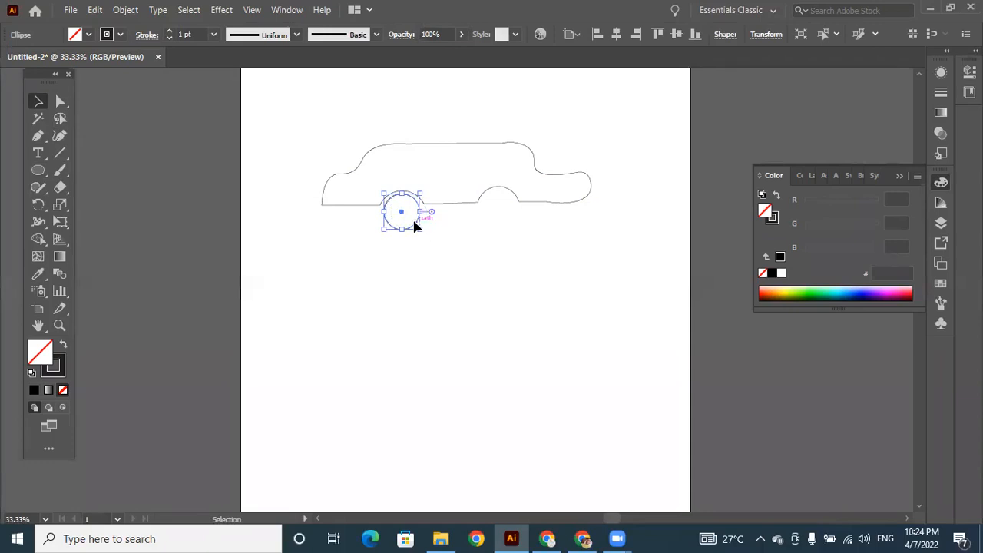
Step: Duplicate the wheel circle horizontally into the right wheel arch and deselect it
{"action": "key", "text": "c"}
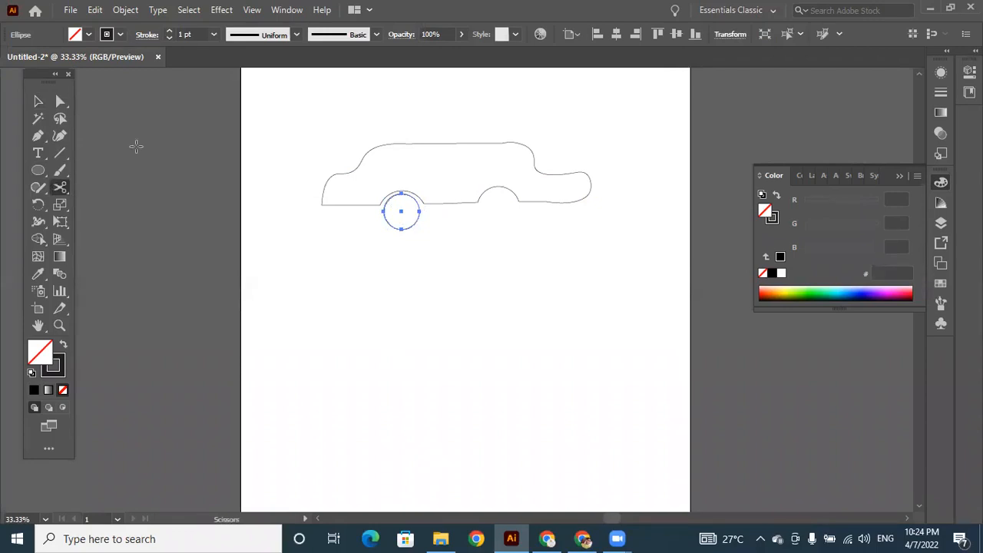
{"action": "key", "text": "v"}
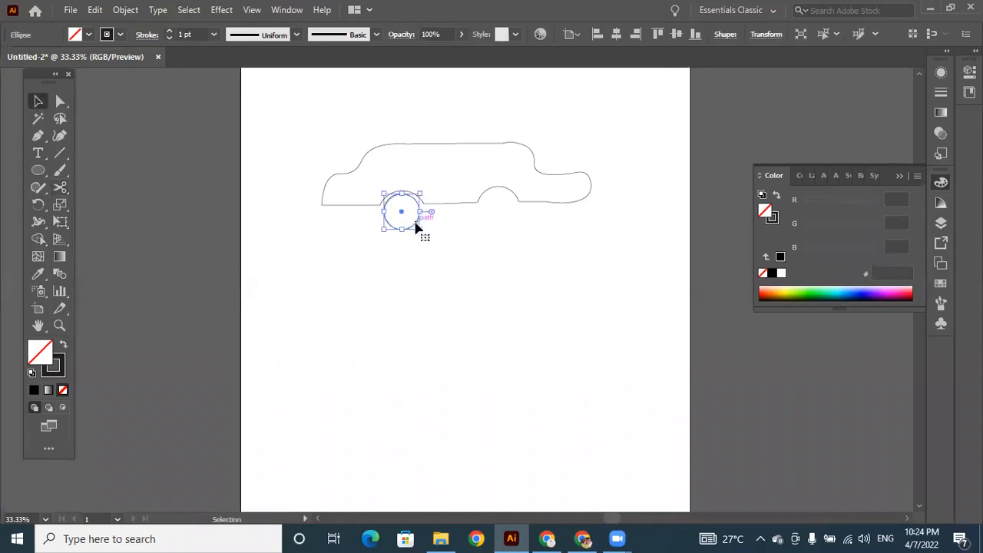
{"action": "left_click_drag", "start_coordinate": [415, 228], "coordinate": [515, 231]}
{"action": "left_click", "coordinate": [482, 290]}
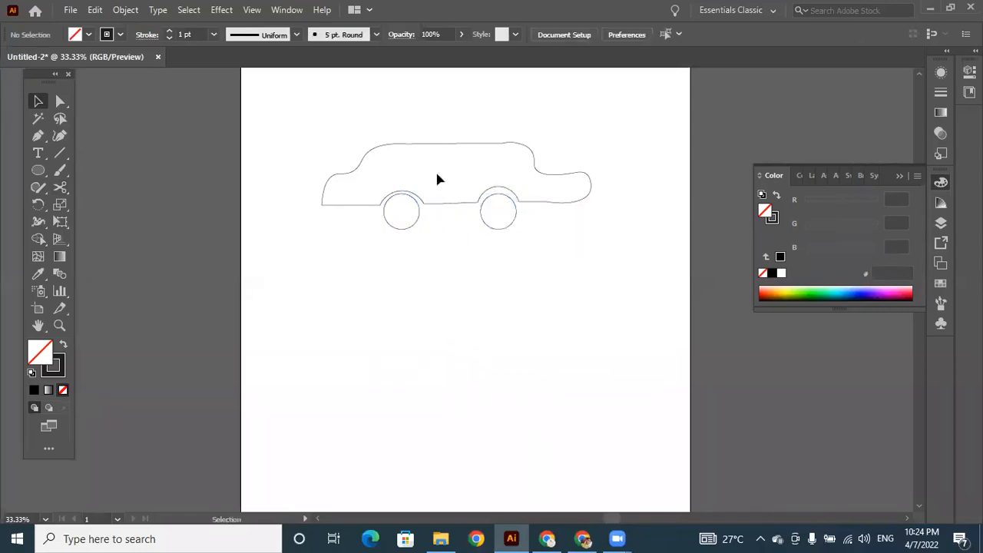
Step: Fill the car body with the light red colour e26d6d
{"action": "left_click", "coordinate": [430, 146]}
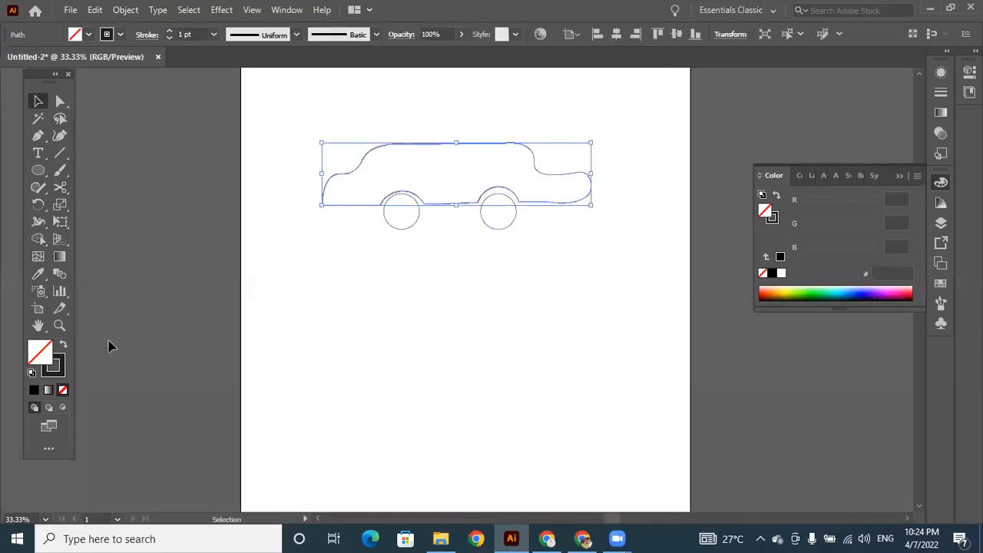
{"action": "double_click", "coordinate": [43, 351]}
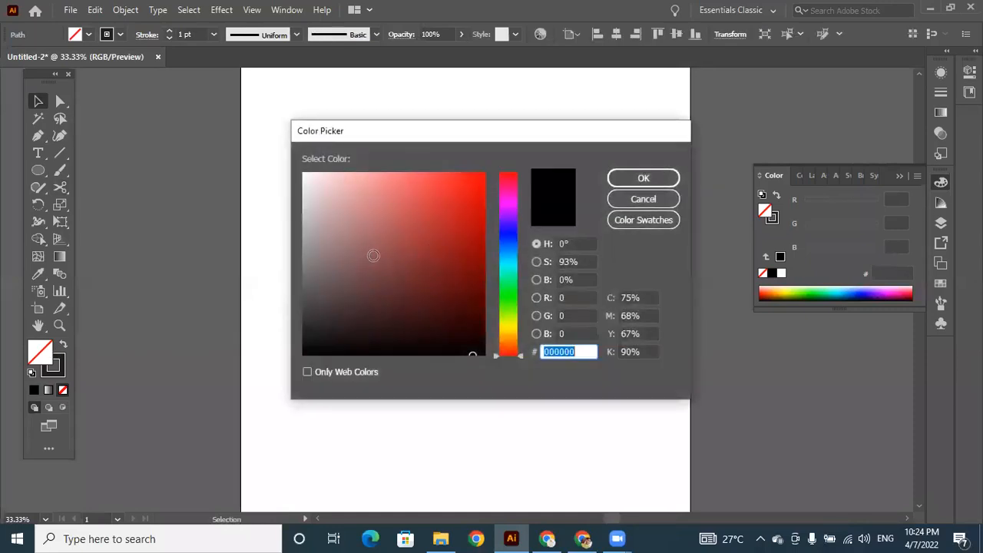
{"action": "type", "text": "9e6464"}
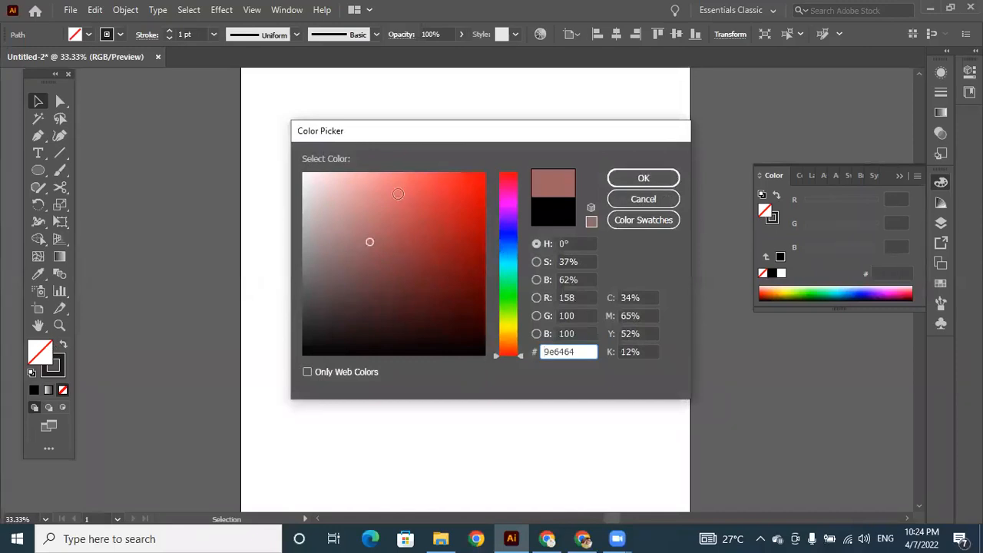
{"action": "left_click", "coordinate": [397, 190]}
{"action": "left_click", "coordinate": [669, 177]}
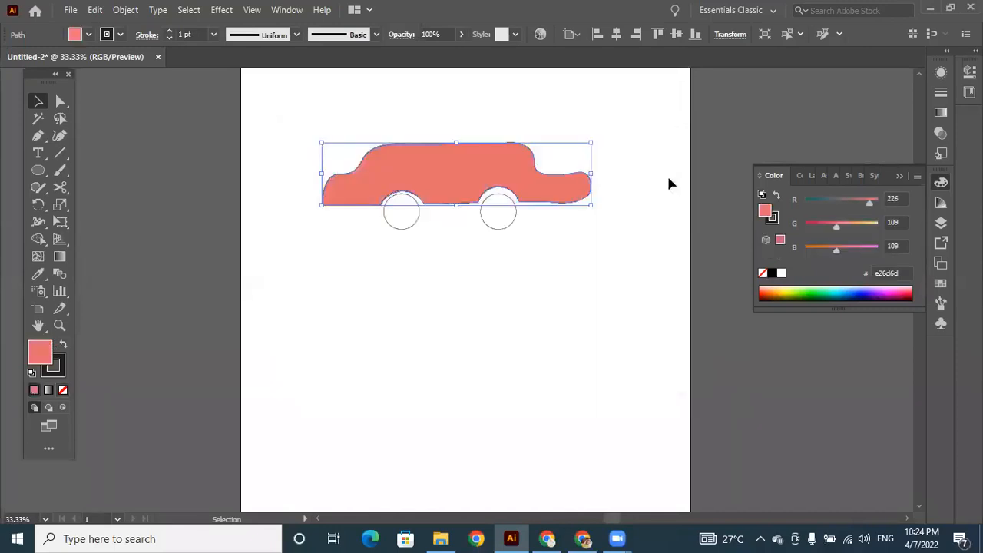
Step: Give the car body a linear gradient fill running from orange-red at the left stop to pink at the right stop
{"action": "left_click", "coordinate": [47, 390]}
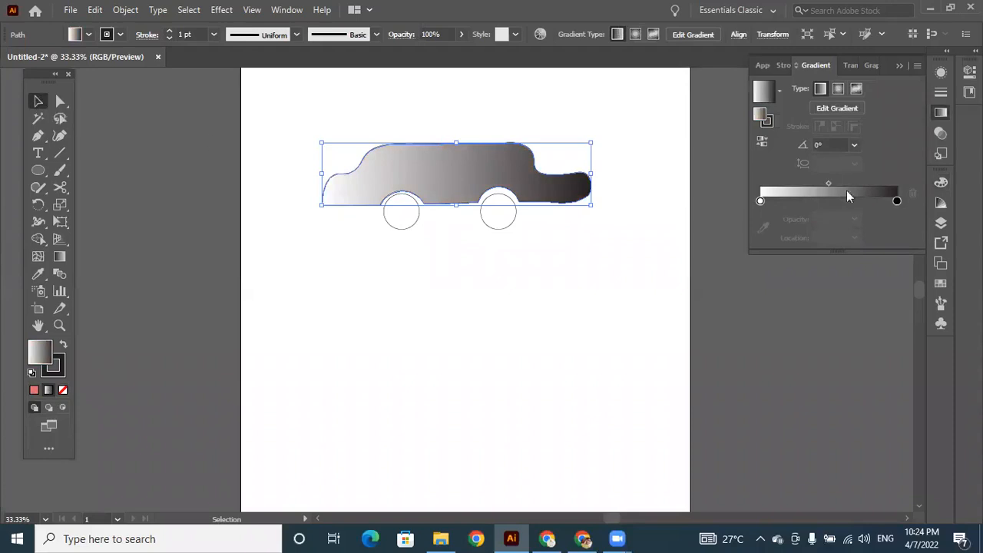
{"action": "double_click", "coordinate": [898, 201]}
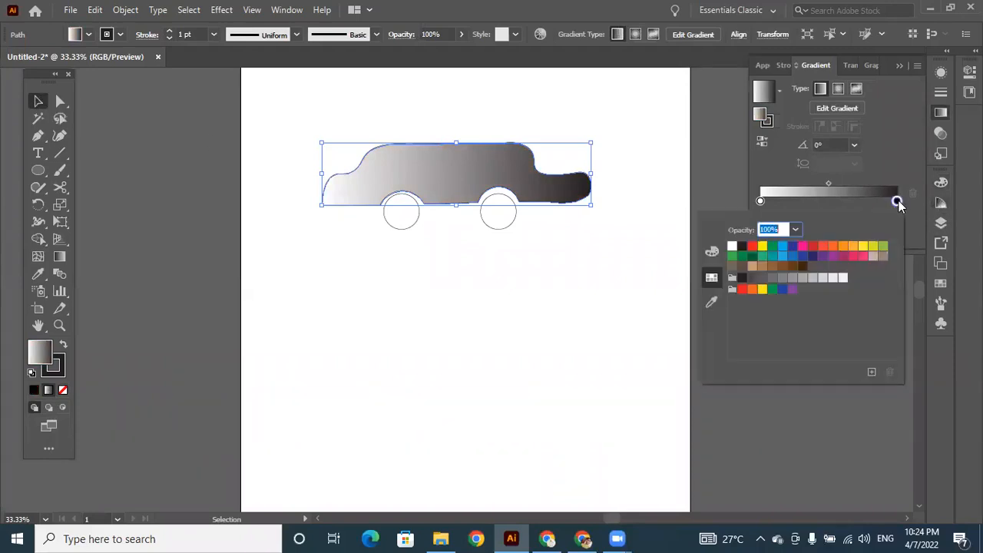
{"action": "left_click", "coordinate": [801, 252]}
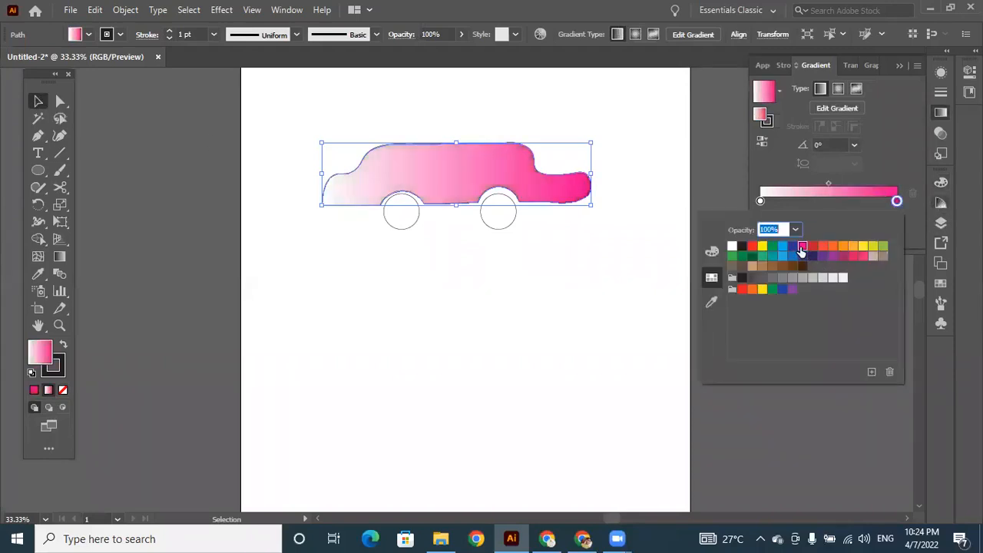
{"action": "left_click", "coordinate": [762, 202]}
{"action": "left_click", "coordinate": [824, 246]}
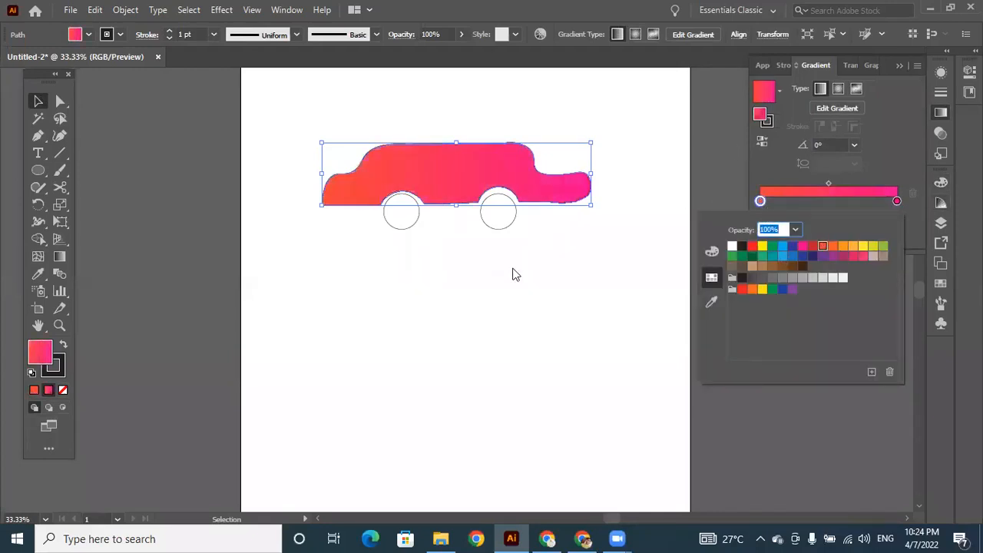
{"action": "left_click", "coordinate": [506, 218]}
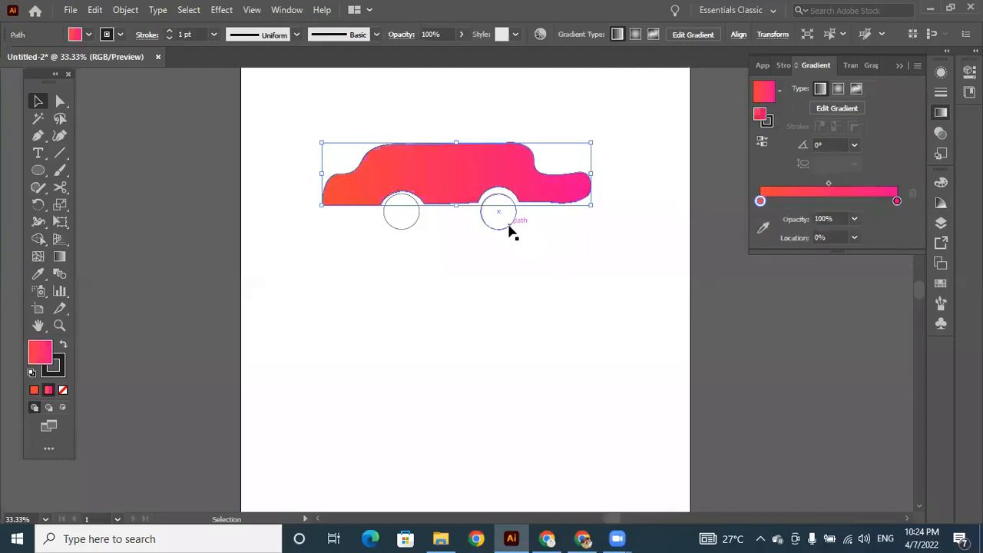
Step: Add a slightly smaller concentric circle inside the right wheel and deselect it
{"action": "left_click", "coordinate": [510, 228]}
{"action": "left_click_drag", "start_coordinate": [510, 228], "coordinate": [510, 209]}
{"action": "left_click", "coordinate": [522, 225]}
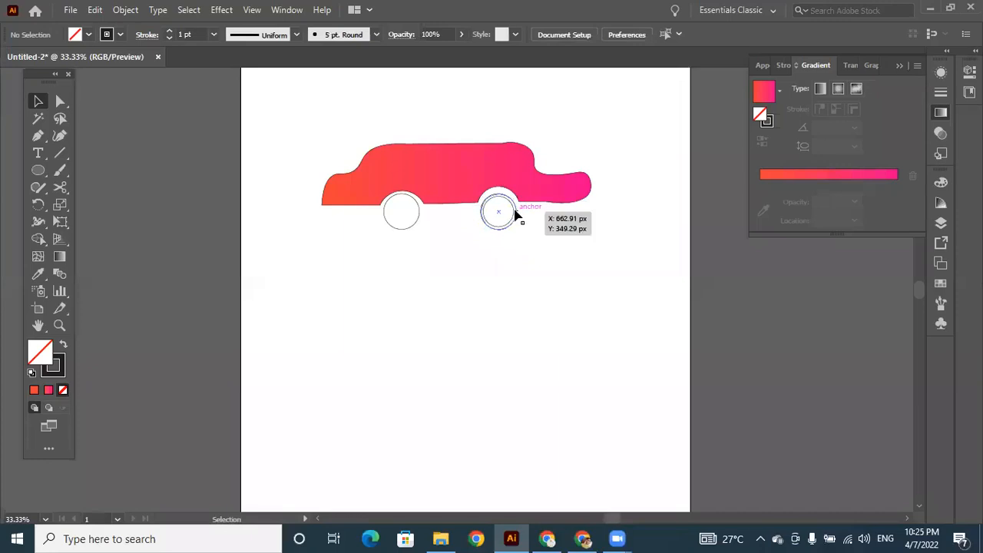
Step: Fill the outer circle of the right wheel with black and deselect it
{"action": "left_click", "coordinate": [517, 212]}
{"action": "double_click", "coordinate": [53, 364]}
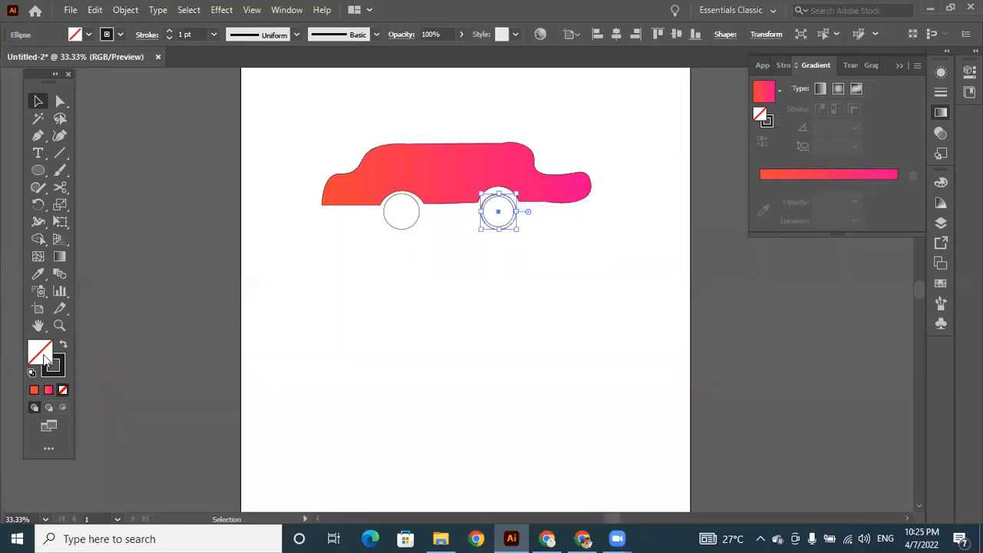
{"action": "left_click_drag", "start_coordinate": [309, 315], "coordinate": [305, 350]}
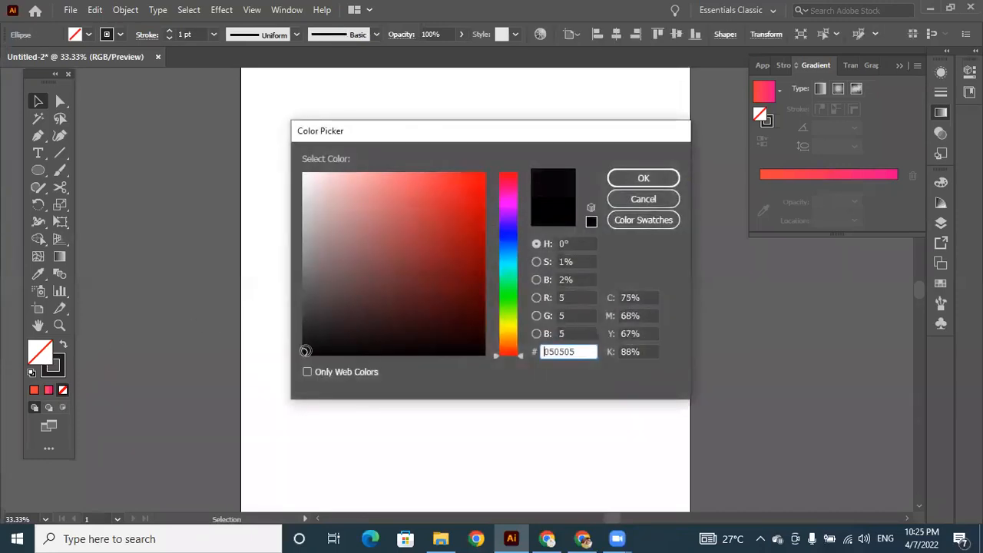
{"action": "left_click", "coordinate": [644, 177]}
{"action": "left_click", "coordinate": [556, 346]}
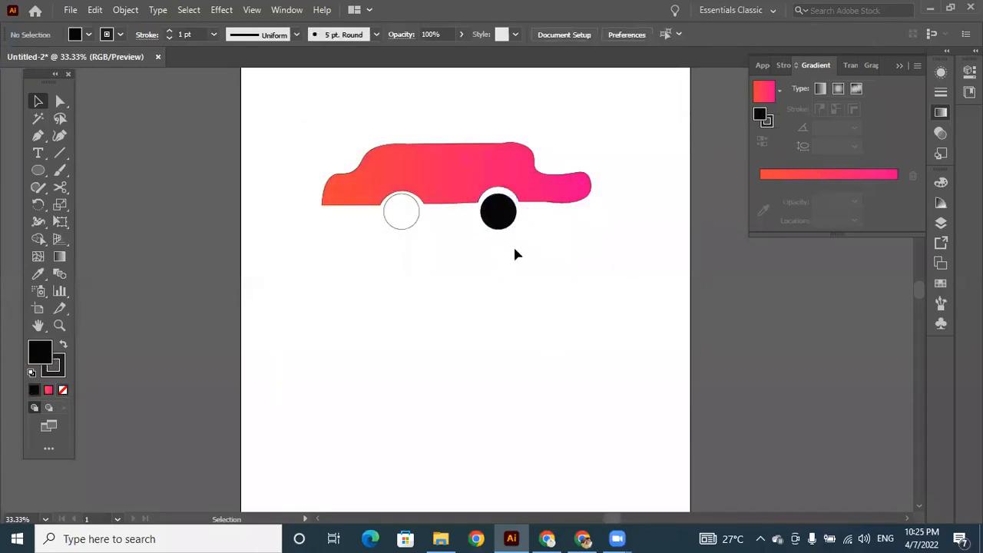
Step: Fill the inner circle of the right wheel with white and deselect it
{"action": "left_click", "coordinate": [501, 212]}
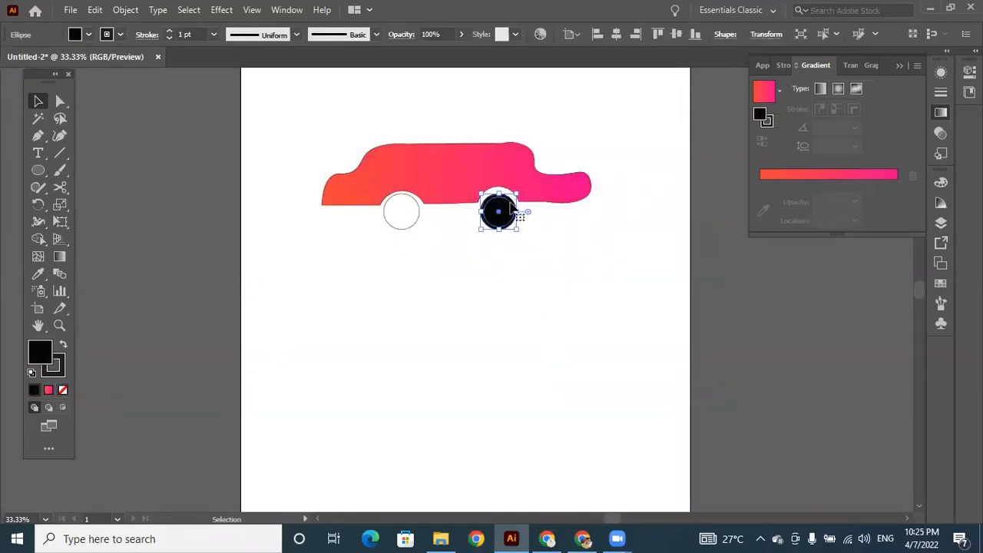
{"action": "key", "text": "slash"}
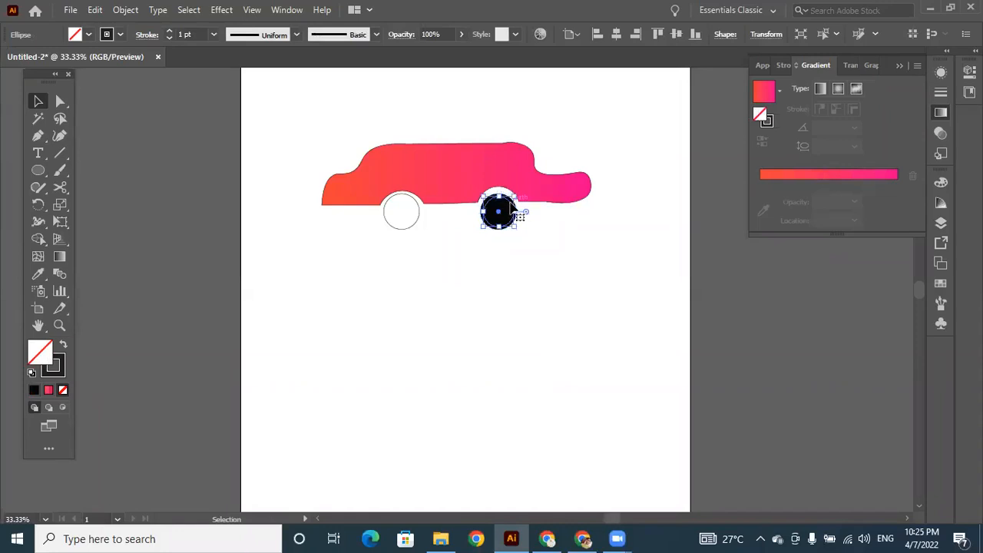
{"action": "double_click", "coordinate": [42, 355]}
{"action": "left_click_drag", "start_coordinate": [372, 205], "coordinate": [299, 170]}
{"action": "left_click", "coordinate": [644, 178]}
{"action": "left_click", "coordinate": [553, 268]}
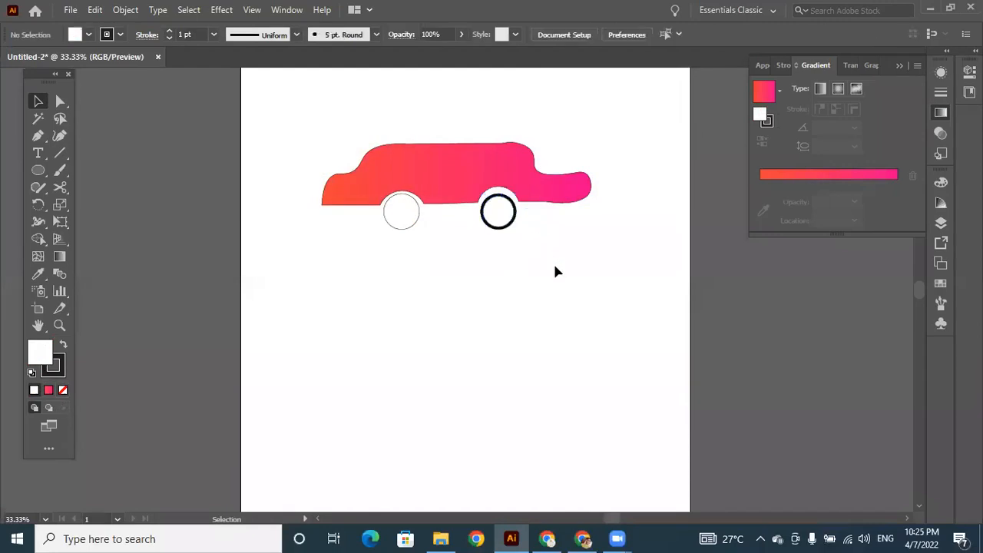
Step: Replace the car's plain left wheel circle with a copy of the finished black-and-white right wheel
{"action": "left_click", "coordinate": [400, 219]}
{"action": "key", "text": "Delete"}
{"action": "left_click", "coordinate": [512, 222]}
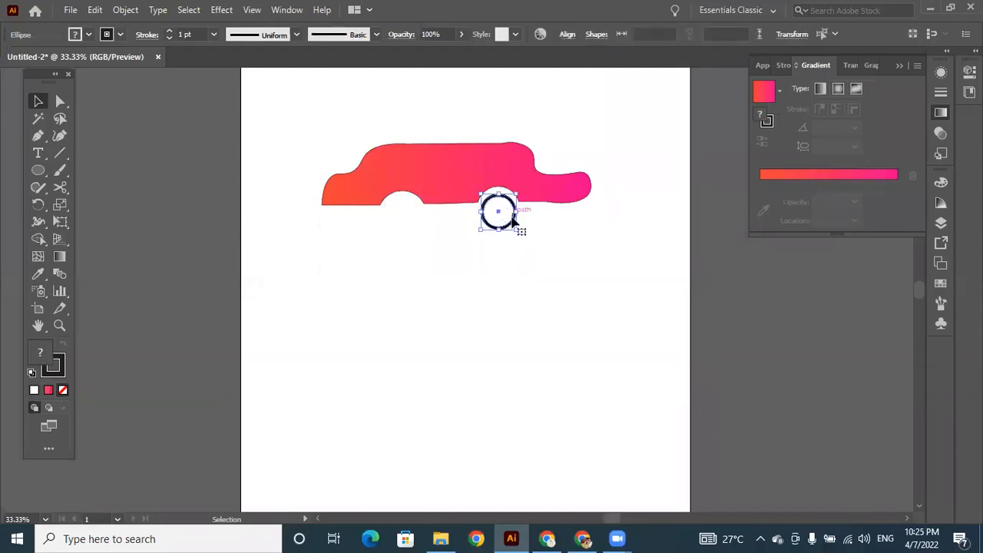
{"action": "left_click_drag", "start_coordinate": [513, 222], "coordinate": [417, 222]}
{"action": "left_click", "coordinate": [474, 272]}
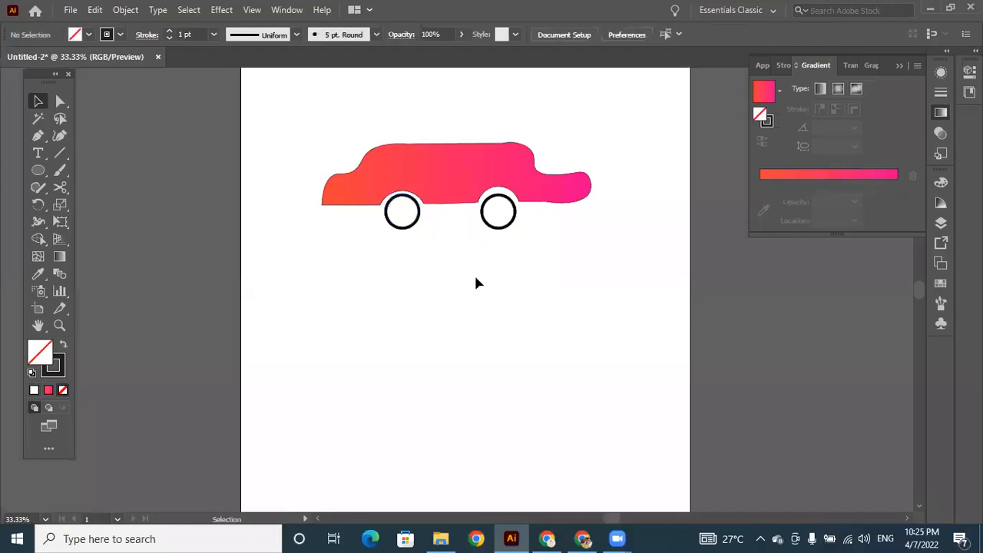
Step: Delete the whole car, body and wheels, to clear the artboard
{"action": "left_click_drag", "start_coordinate": [318, 119], "coordinate": [609, 363]}
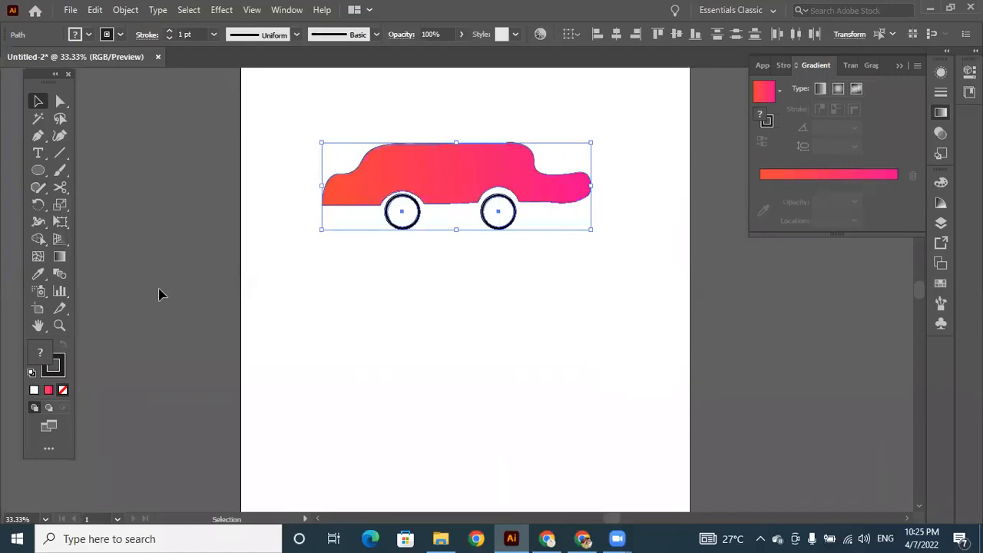
{"action": "key", "text": "Delete"}
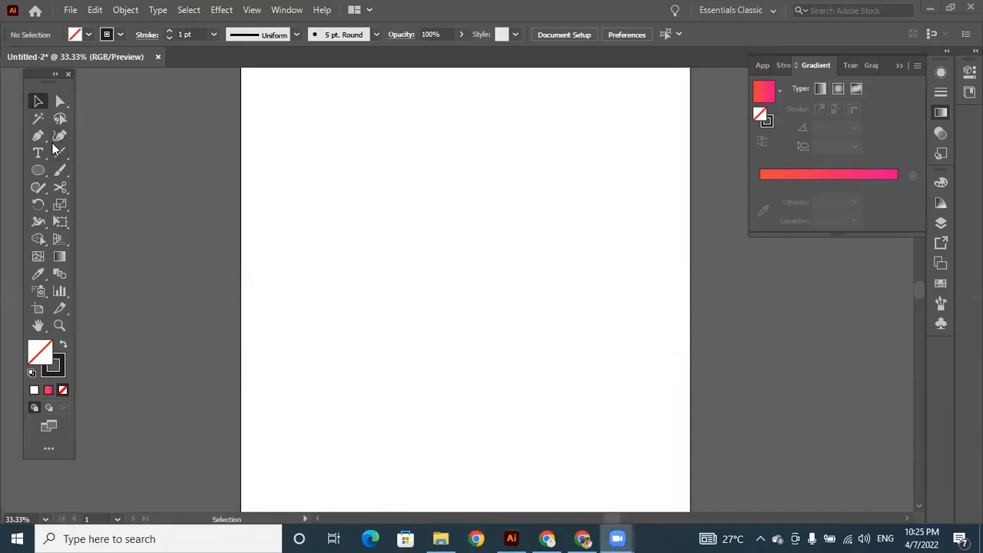
{"action": "left_click", "coordinate": [471, 237]}
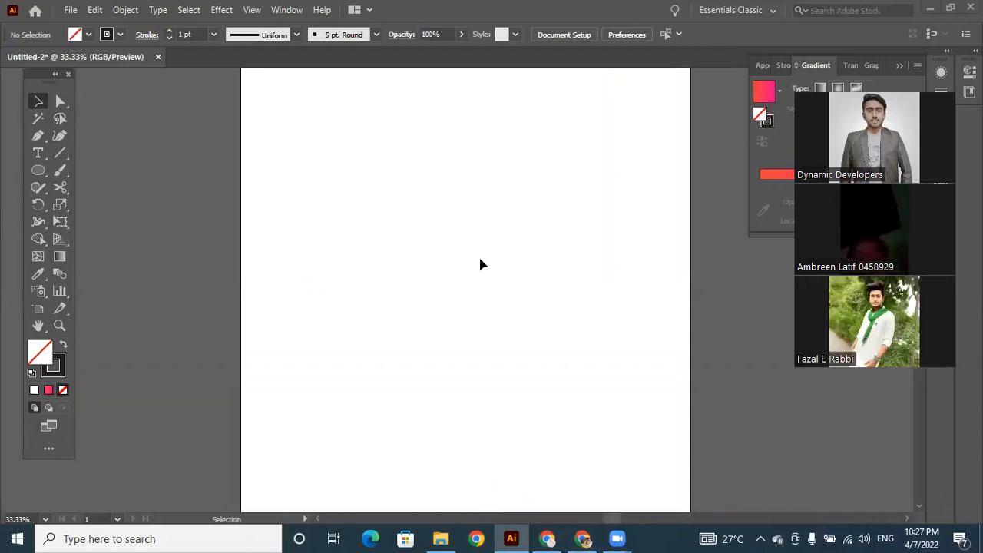
{"action": "left_click", "coordinate": [38, 154]}
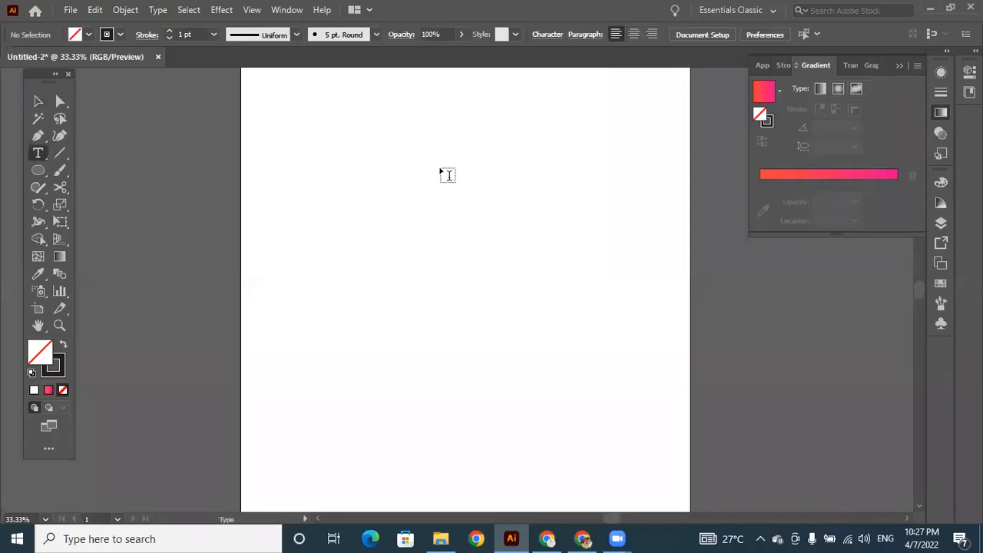
{"action": "left_click", "coordinate": [348, 158]}
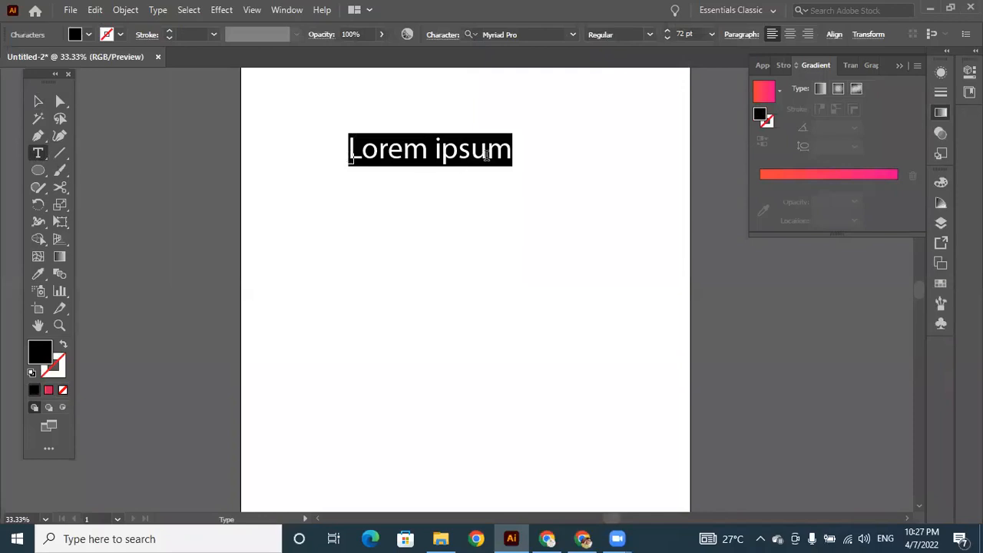
{"action": "key", "text": "BackSpace"}
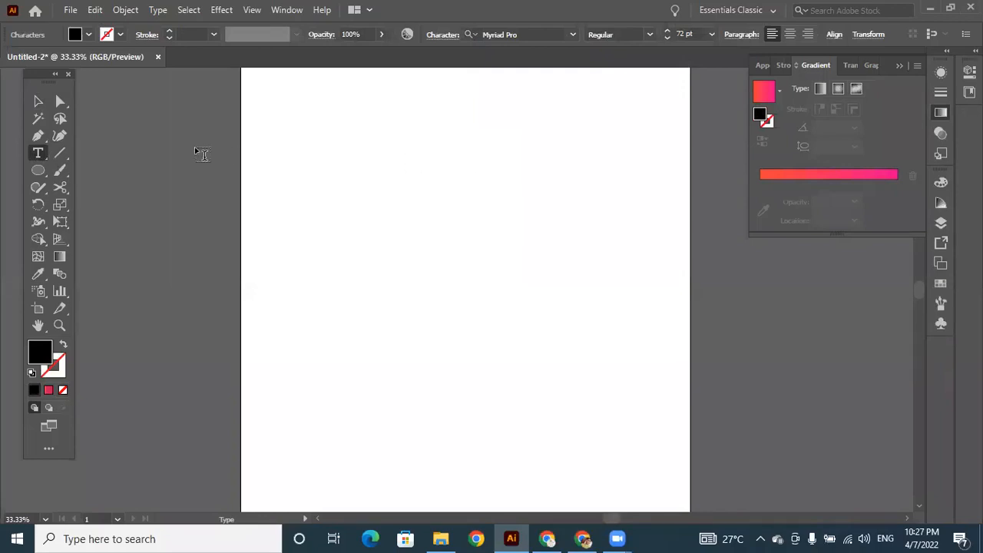
{"action": "left_click", "coordinate": [36, 101]}
{"action": "key", "text": "Delete"}
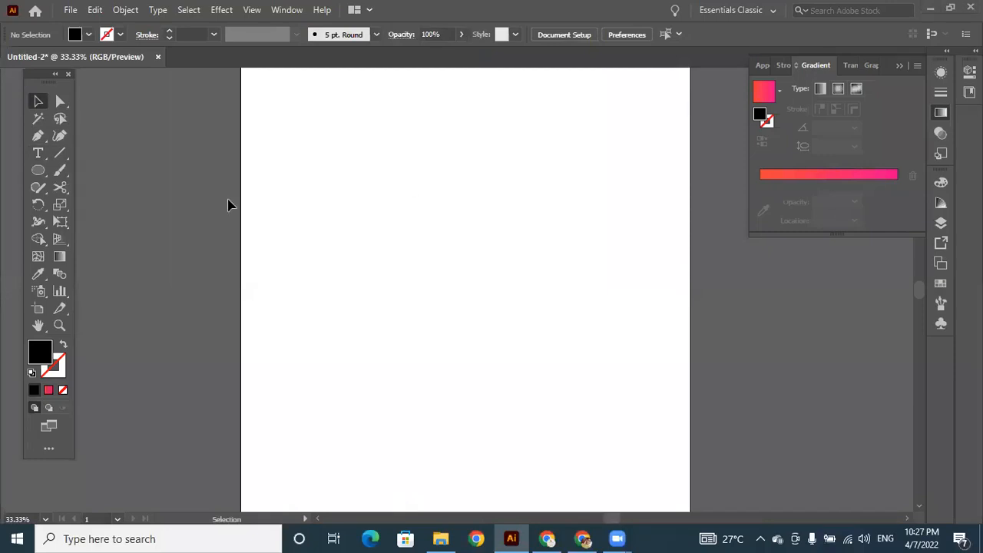
Step: Draw a large black rectangle without a stroke across the upper middle of the artboard
{"action": "left_click", "coordinate": [61, 390]}
{"action": "left_click", "coordinate": [35, 350]}
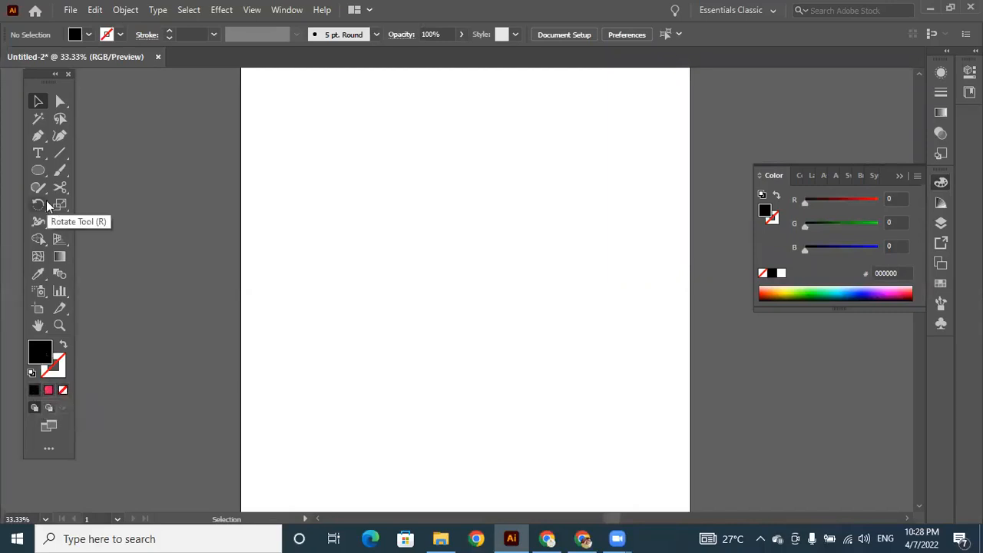
{"action": "left_click_drag", "start_coordinate": [38, 170], "coordinate": [101, 173]}
{"action": "left_click_drag", "start_coordinate": [342, 152], "coordinate": [588, 333]}
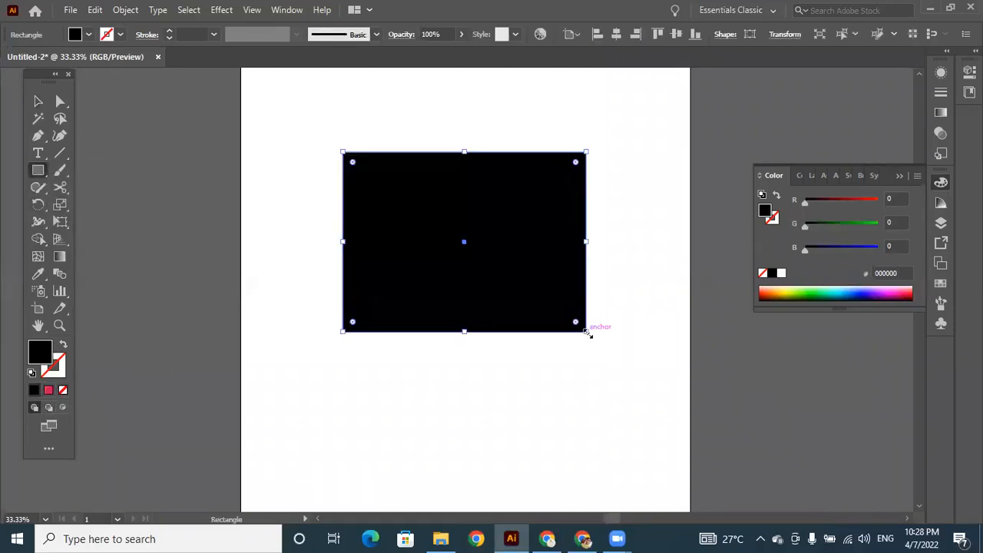
Step: Fill the rectangle with solid bright red (ea0606)
{"action": "double_click", "coordinate": [43, 353]}
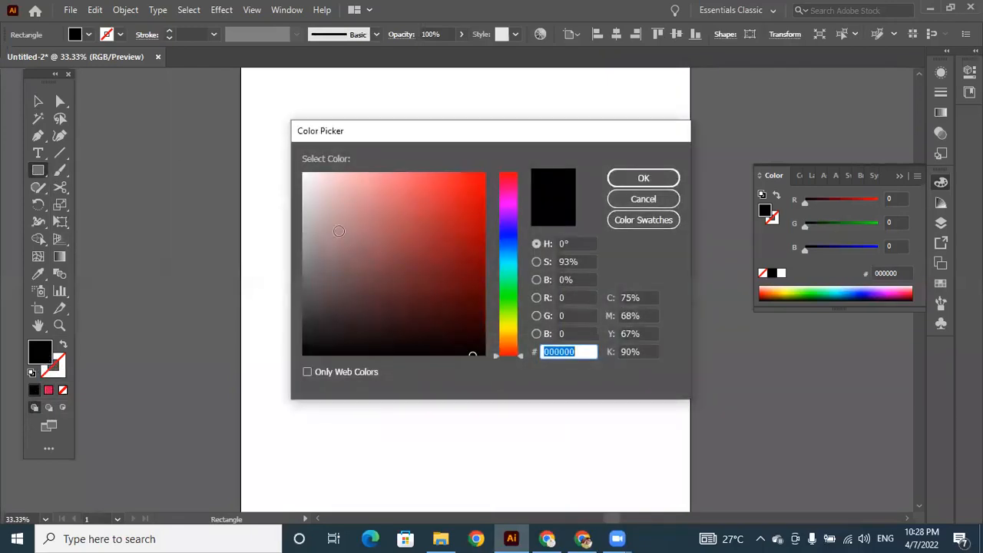
{"action": "left_click", "coordinate": [440, 209]}
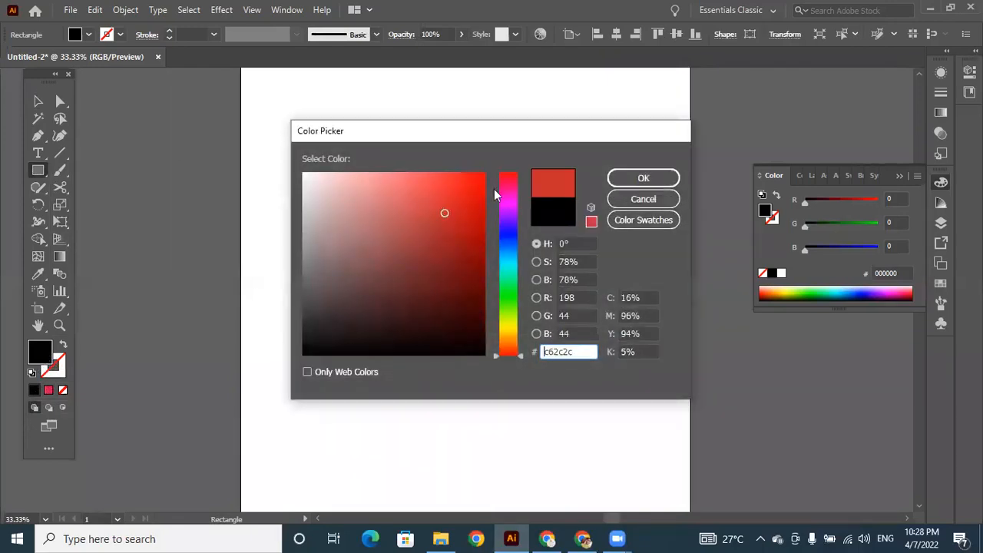
{"action": "left_click", "coordinate": [482, 185]}
{"action": "left_click", "coordinate": [657, 181]}
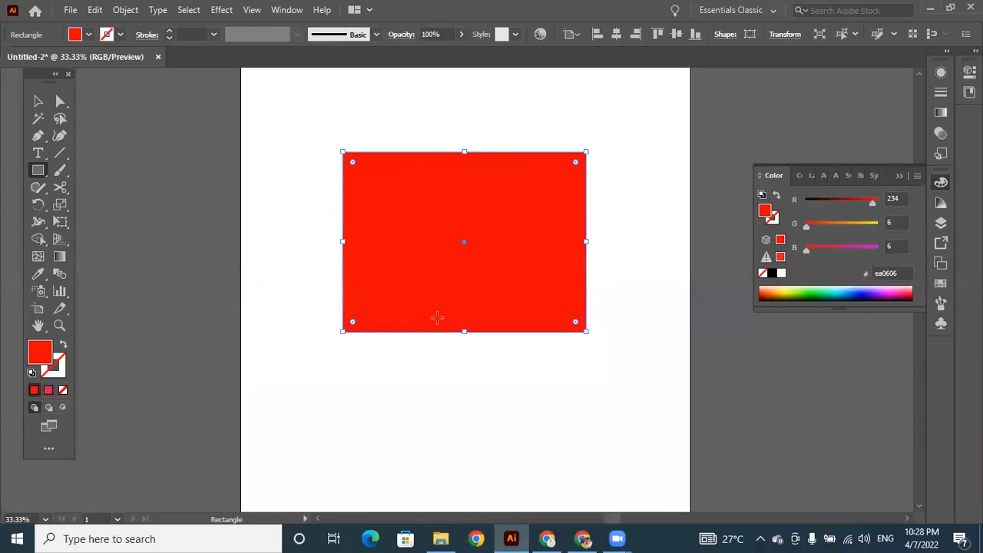
Step: Apply the linear gradient fill to the rectangle and set its right colour stop to dark navy blue
{"action": "left_click", "coordinate": [48, 390]}
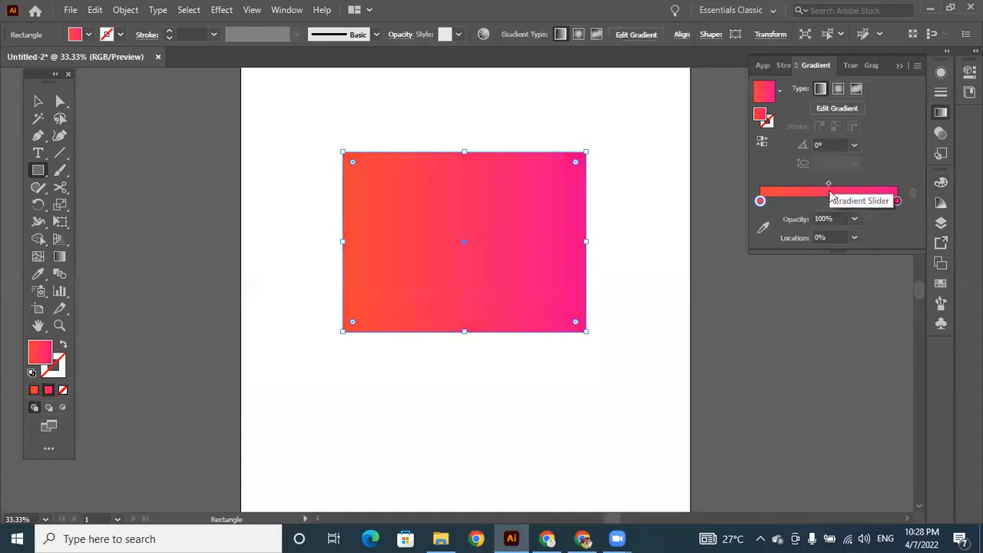
{"action": "left_click", "coordinate": [897, 202]}
{"action": "double_click", "coordinate": [898, 202]}
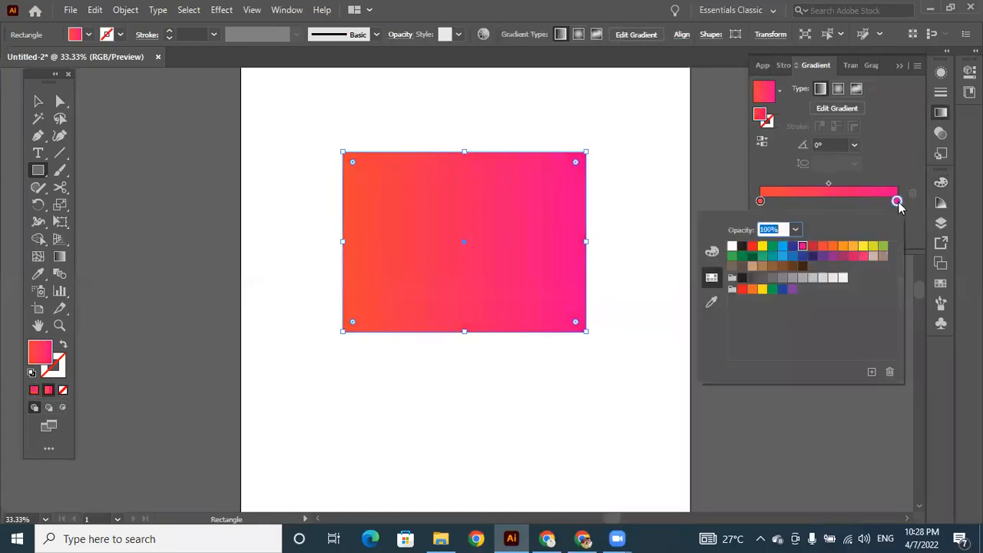
{"action": "left_click", "coordinate": [815, 257]}
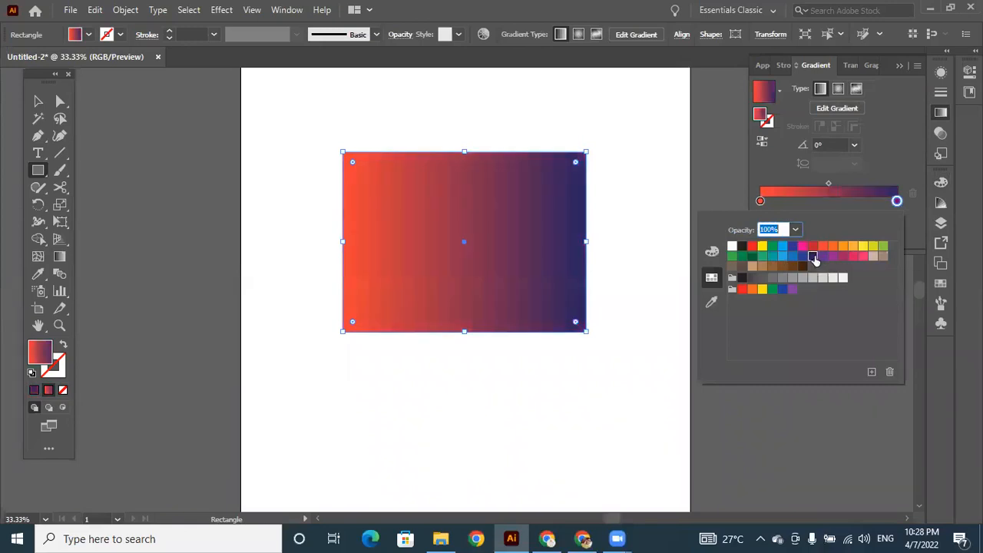
{"action": "left_click", "coordinate": [716, 169]}
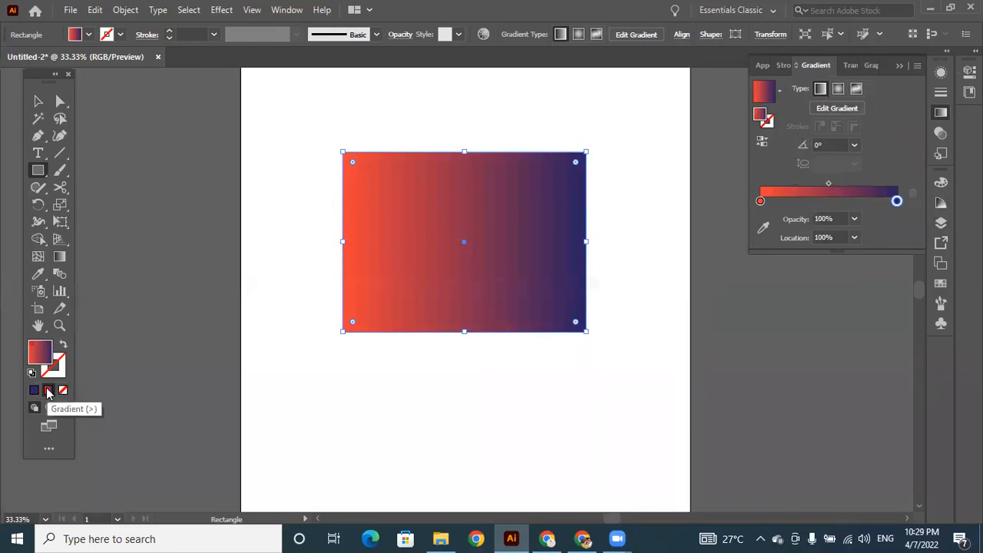
Step: Activate the Gradient tool on the rectangle and undock the gradient settings beside the artboard
{"action": "left_click", "coordinate": [64, 260]}
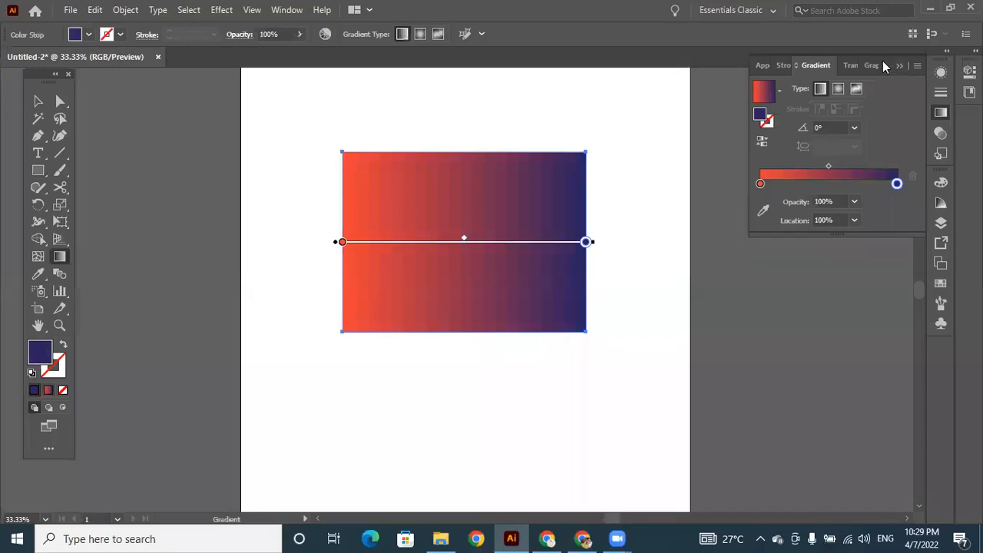
{"action": "left_click_drag", "start_coordinate": [883, 65], "coordinate": [861, 190]}
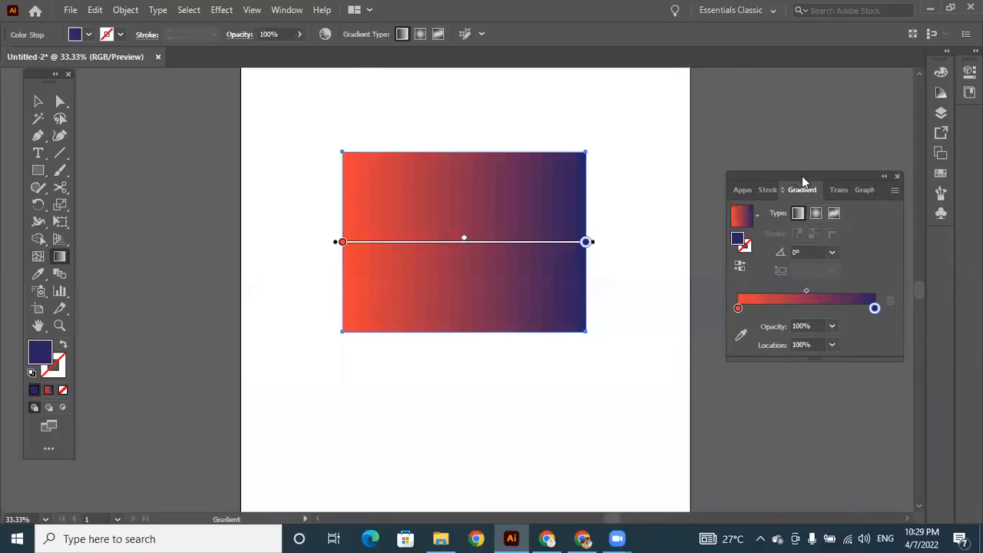
{"action": "left_click_drag", "start_coordinate": [803, 176], "coordinate": [792, 141]}
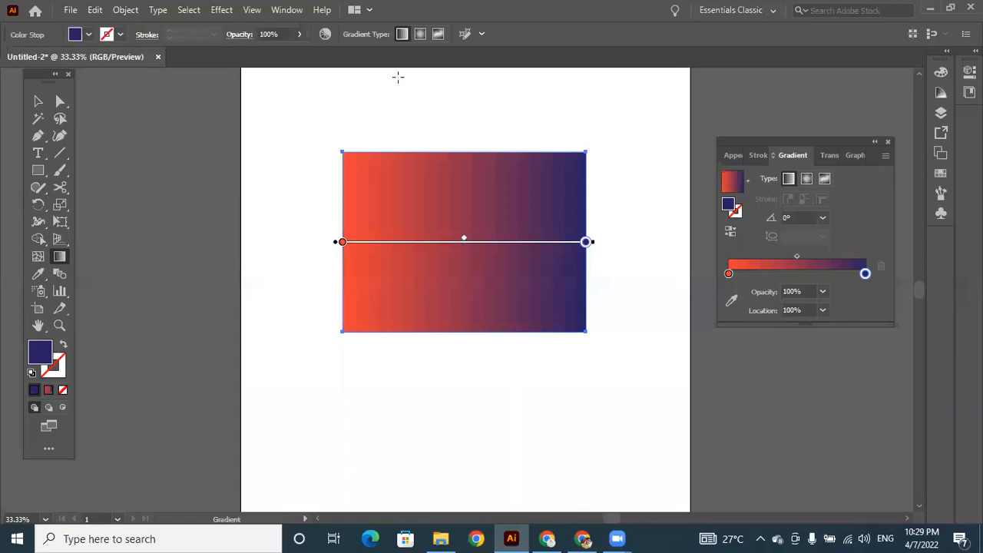
{"action": "left_click", "coordinate": [285, 13]}
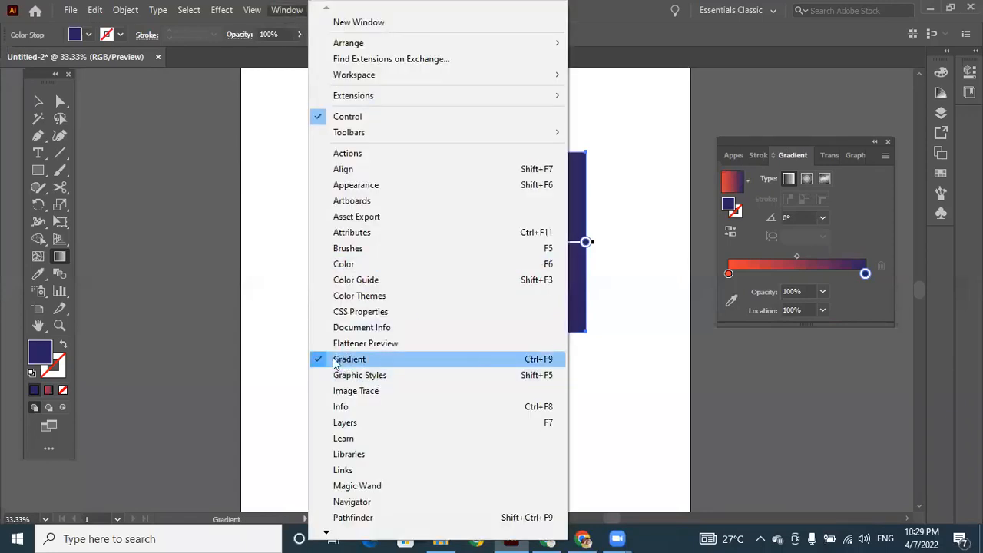
{"action": "left_click", "coordinate": [814, 140]}
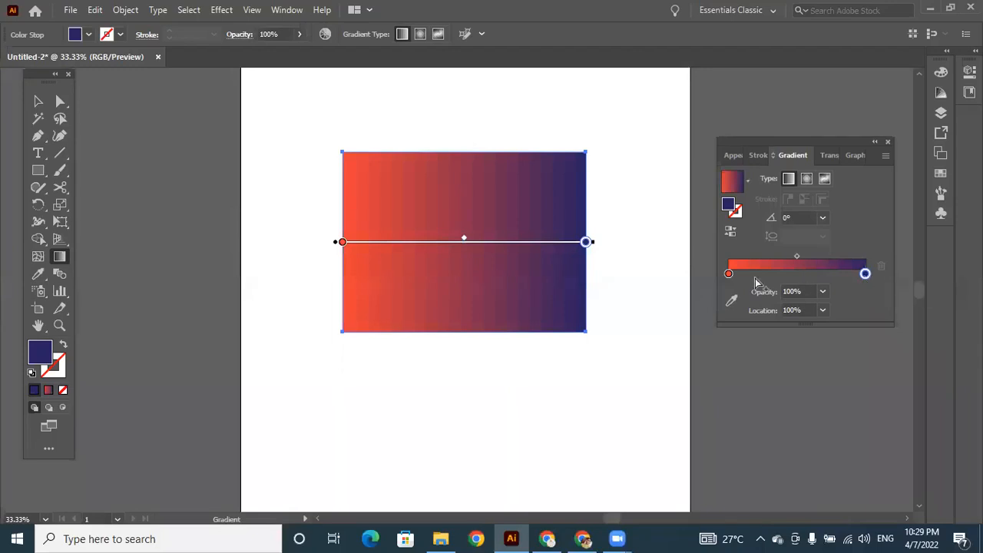
Step: Try blue, pink and green swatches on the gradient's right colour stop and settle on yellow
{"action": "left_click", "coordinate": [729, 274]}
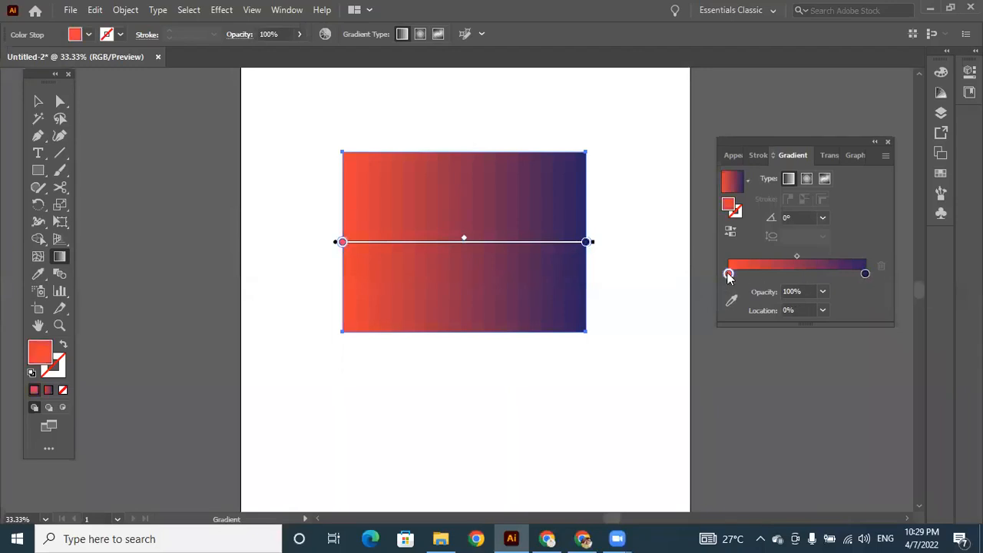
{"action": "left_click", "coordinate": [865, 274]}
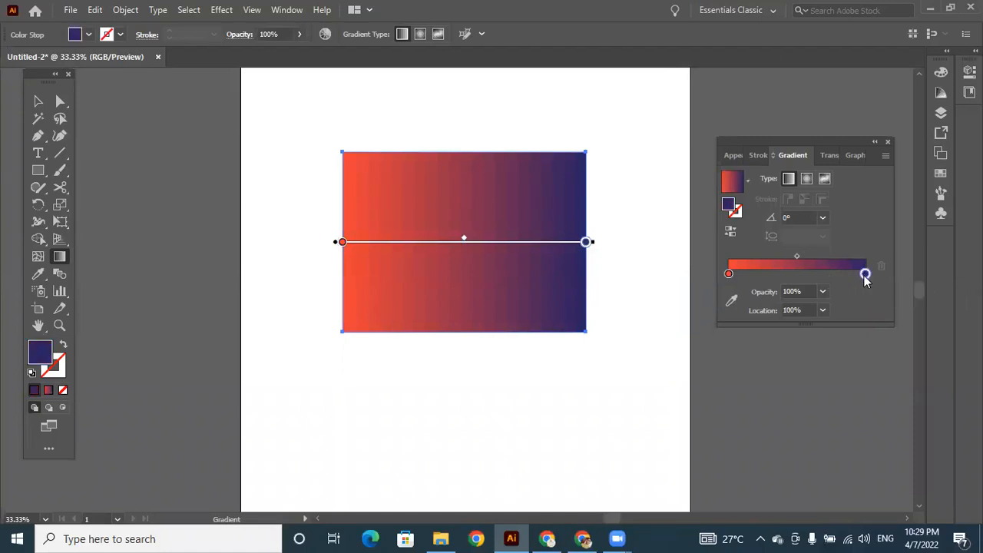
{"action": "double_click", "coordinate": [865, 275]}
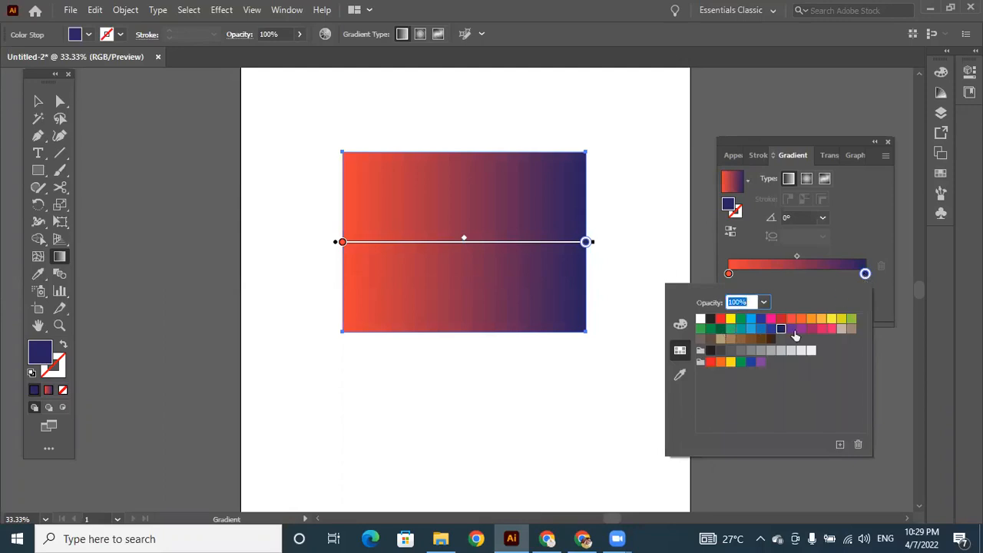
{"action": "left_click", "coordinate": [731, 319]}
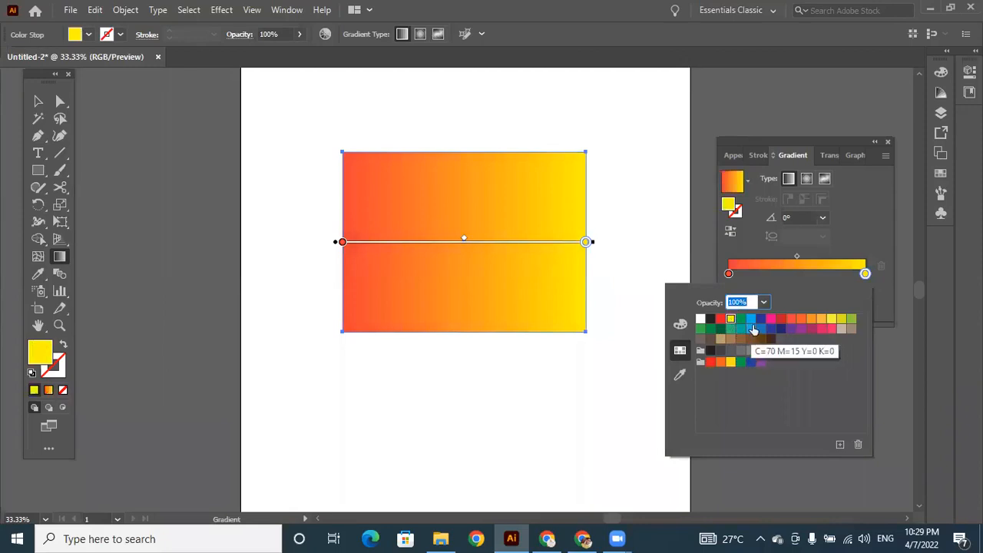
{"action": "left_click", "coordinate": [760, 319]}
{"action": "left_click", "coordinate": [772, 319]}
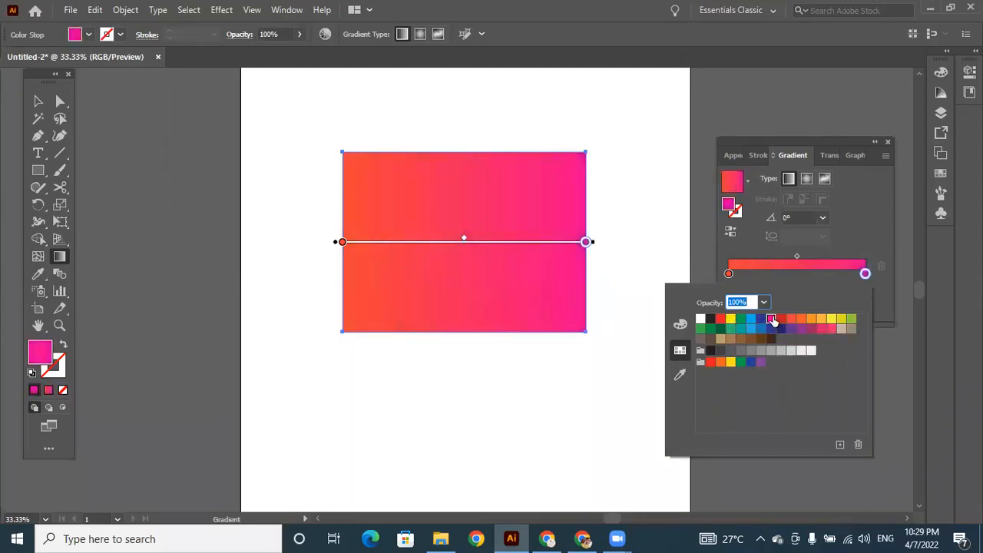
{"action": "left_click", "coordinate": [832, 319]}
{"action": "left_click", "coordinate": [850, 321]}
{"action": "left_click", "coordinate": [731, 319]}
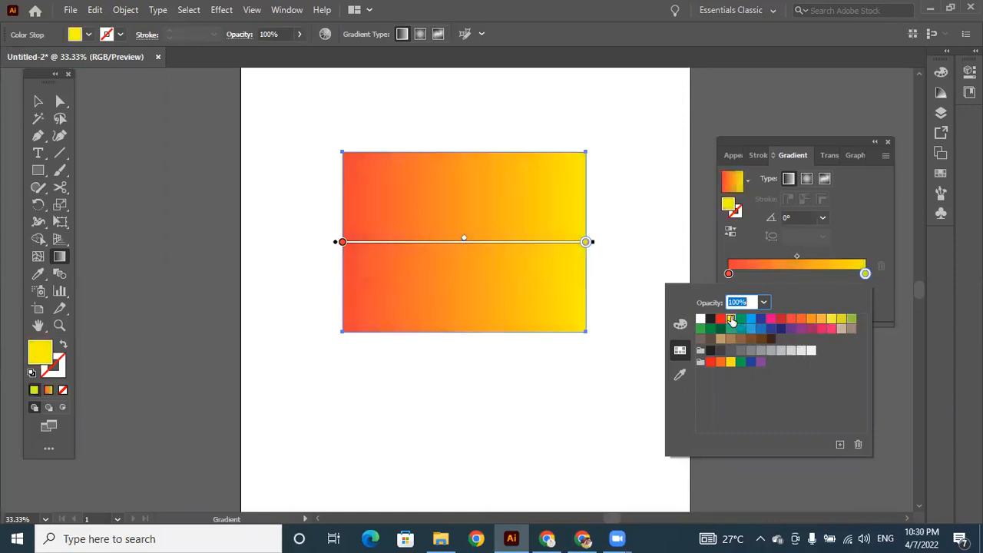
Step: Try orange-red, green and navy swatches on the gradient's left colour stop and settle on dark red
{"action": "left_click", "coordinate": [729, 275]}
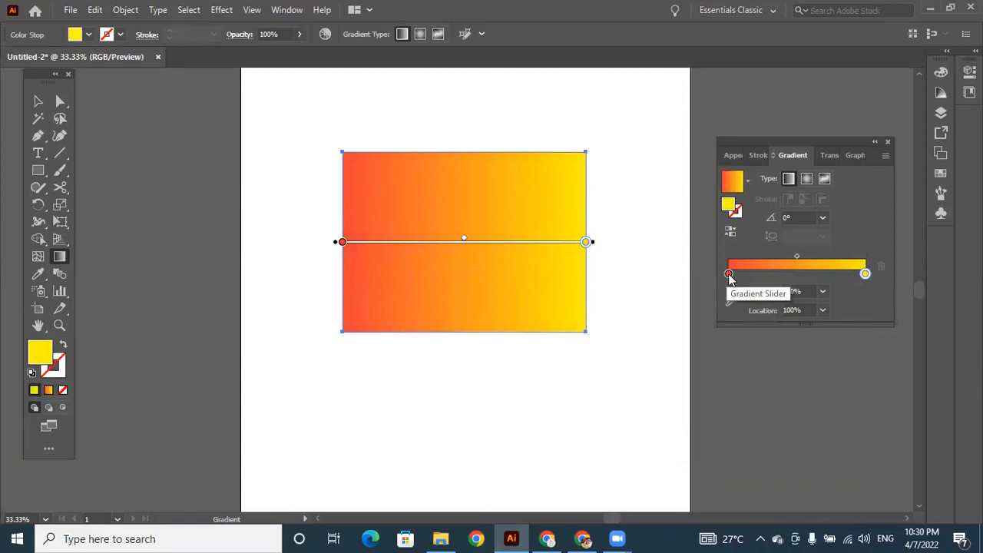
{"action": "double_click", "coordinate": [729, 274]}
{"action": "left_click", "coordinate": [753, 325]}
{"action": "left_click", "coordinate": [761, 321]}
{"action": "left_click", "coordinate": [782, 319]}
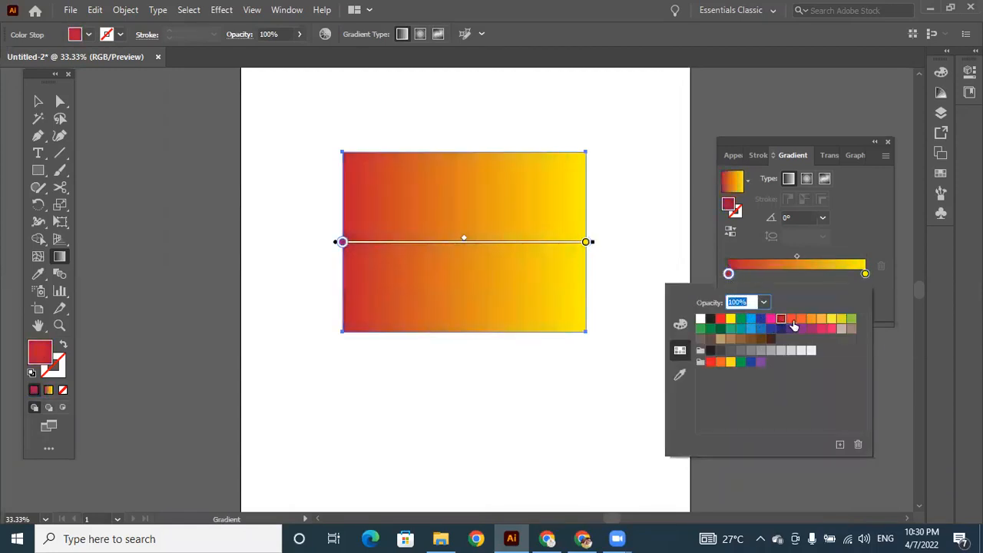
{"action": "left_click", "coordinate": [792, 321]}
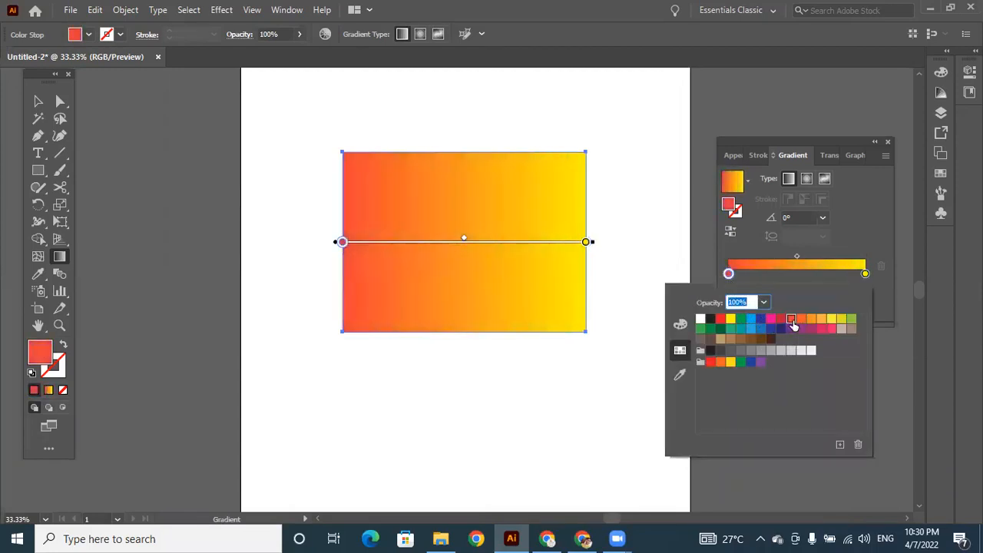
{"action": "left_click", "coordinate": [832, 321]}
{"action": "left_click", "coordinate": [851, 319]}
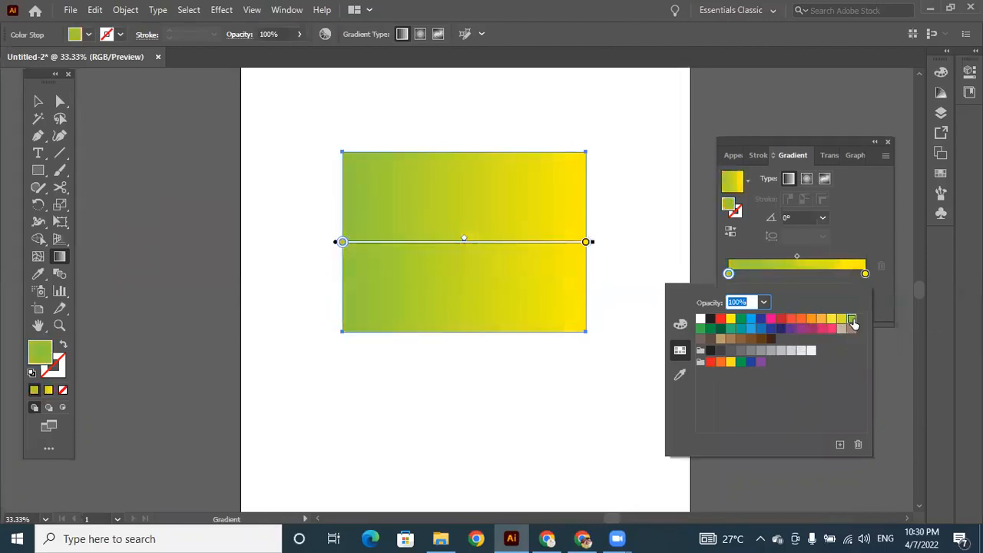
{"action": "left_click", "coordinate": [781, 329]}
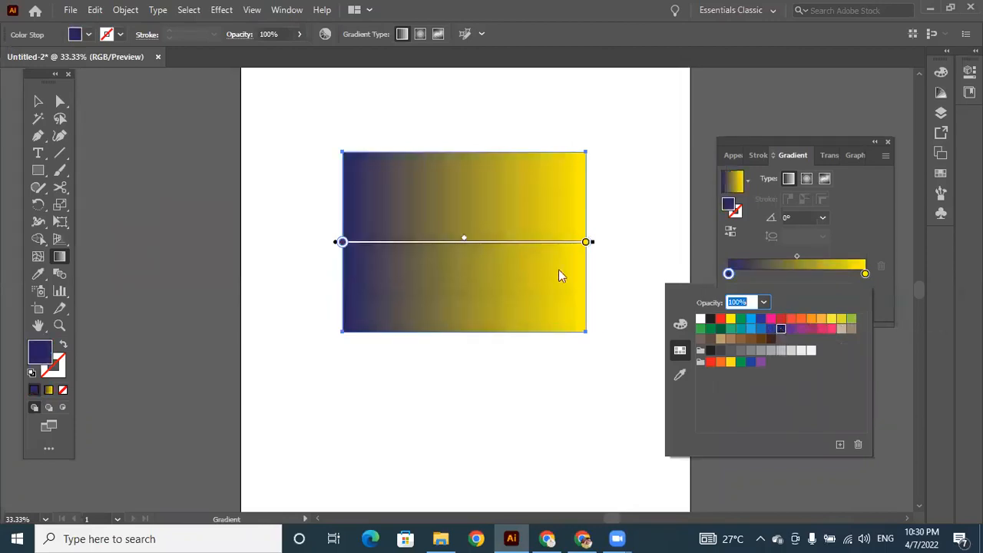
{"action": "left_click", "coordinate": [780, 320]}
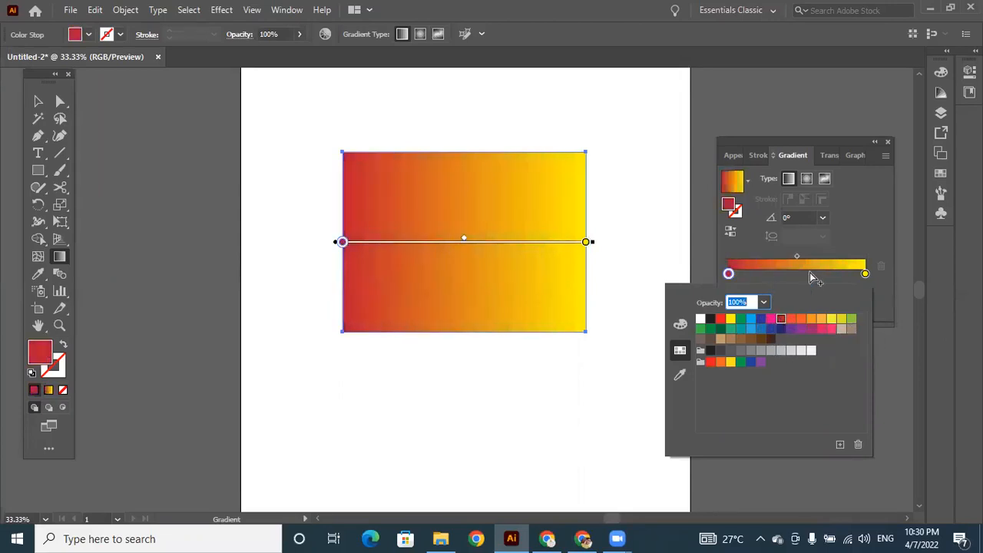
Step: Shift the gradient's midpoint to about 67.5%, and settle on about 52.6% between the red and yellow stops
{"action": "key", "text": "Escape"}
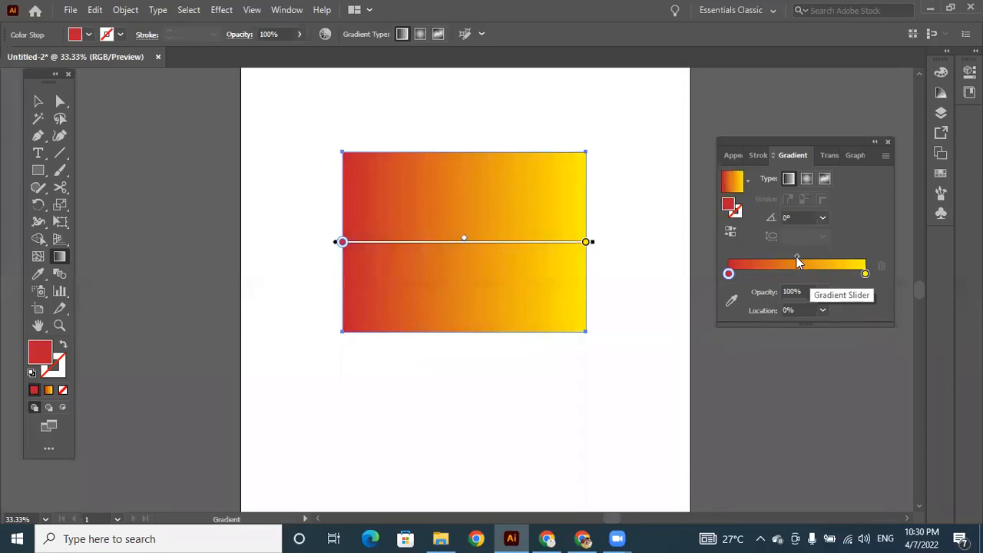
{"action": "left_click_drag", "start_coordinate": [797, 262], "coordinate": [822, 258]}
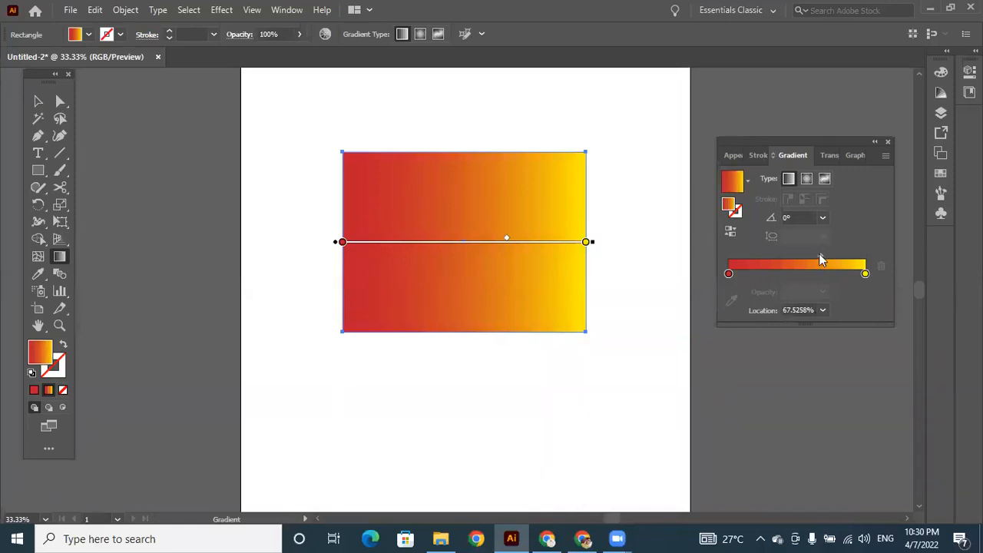
{"action": "left_click_drag", "start_coordinate": [820, 255], "coordinate": [799, 256]}
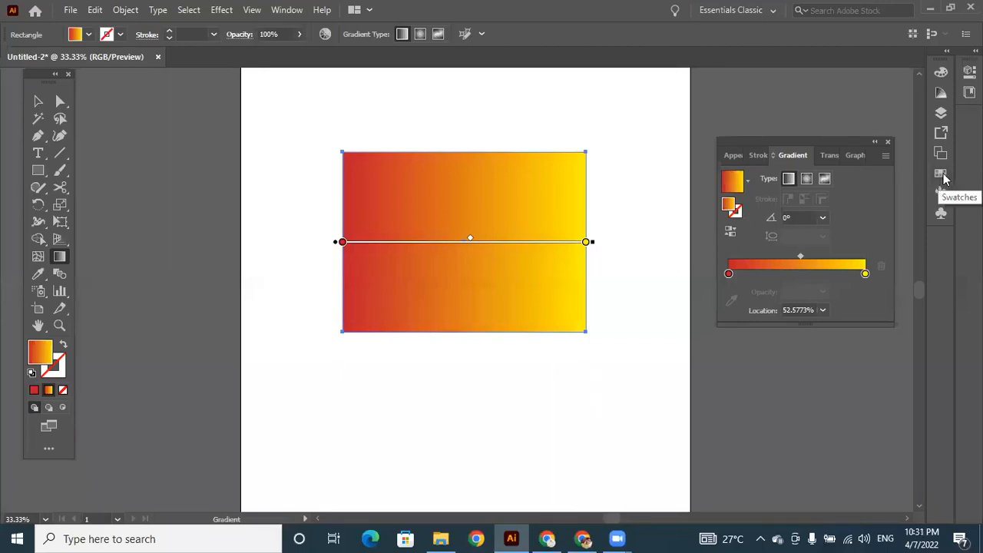
Step: Show the colour swatches and place the floating gradient settings just below them
{"action": "left_click_drag", "start_coordinate": [822, 141], "coordinate": [821, 276]}
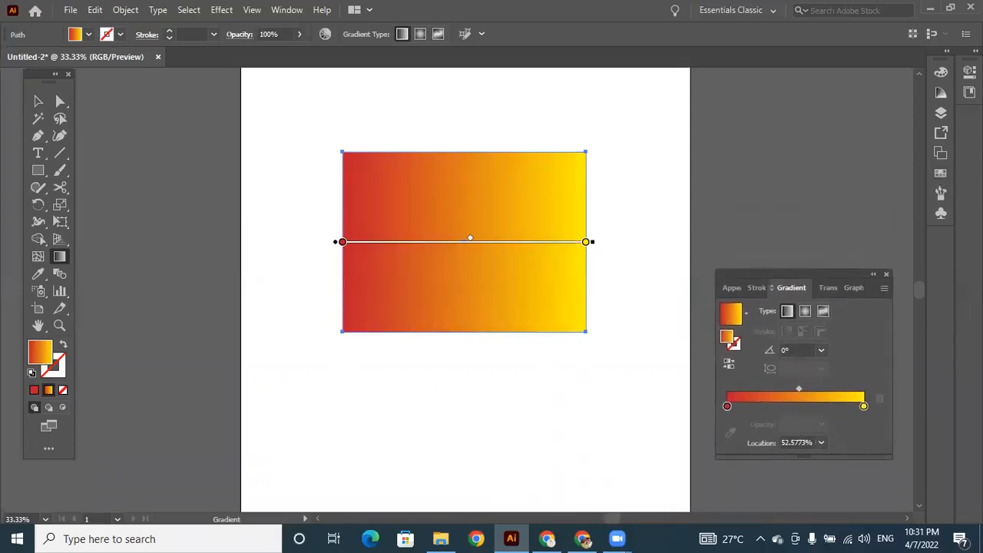
{"action": "left_click", "coordinate": [942, 173]}
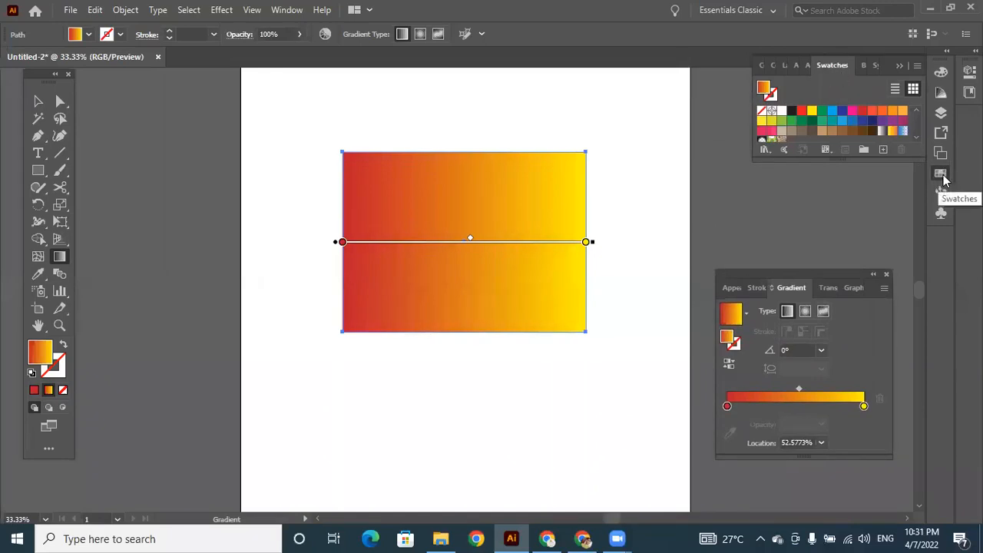
{"action": "left_click", "coordinate": [295, 11]}
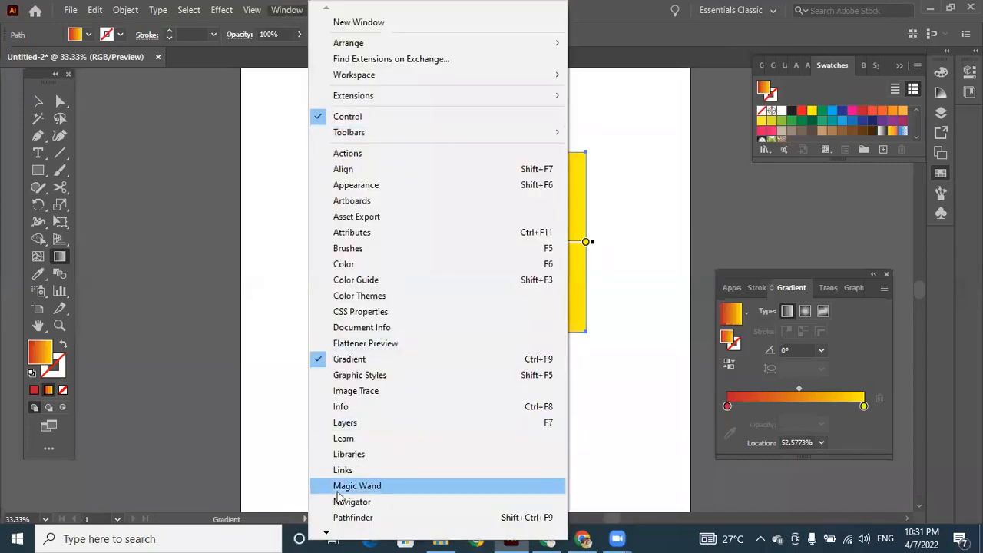
{"action": "mouse_move", "coordinate": [325, 533]}
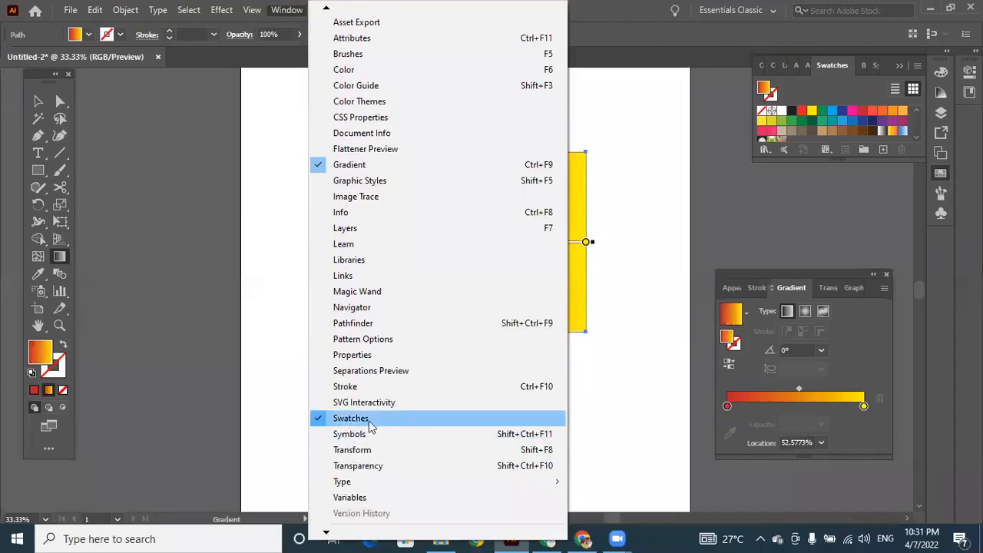
{"action": "left_click", "coordinate": [842, 196]}
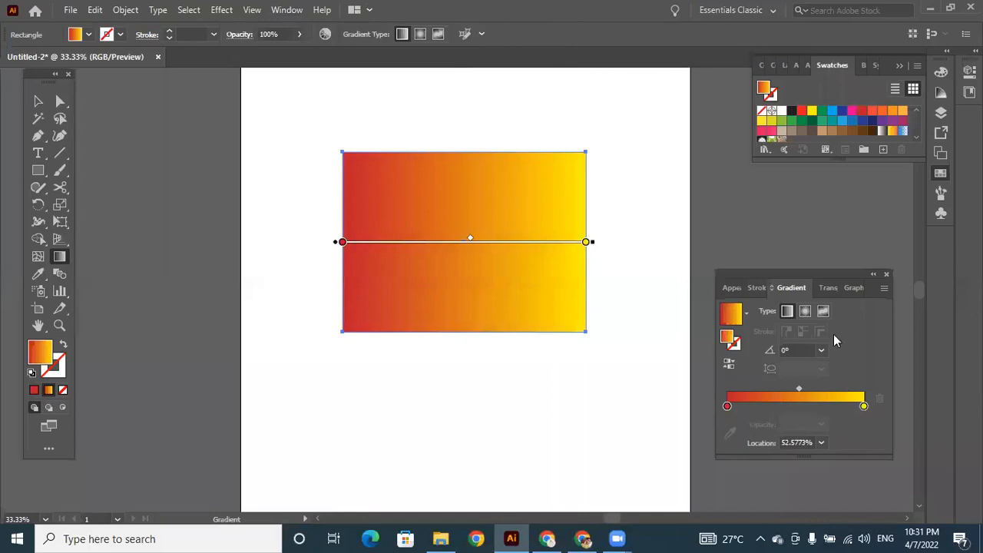
{"action": "left_click_drag", "start_coordinate": [830, 234], "coordinate": [832, 221]}
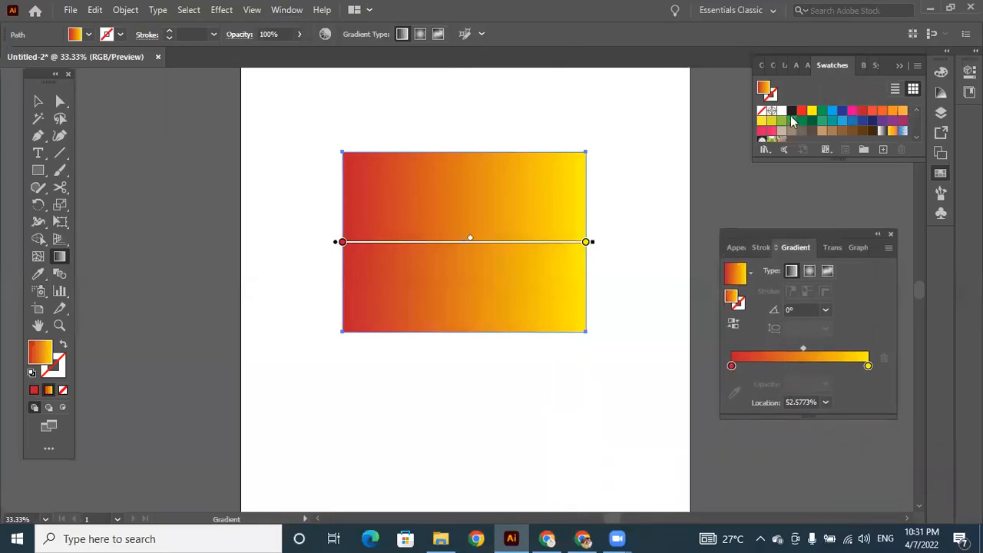
Step: Add dark blue and dark red swatches as colour stops at about 37% and 67% of the gradient
{"action": "left_click", "coordinate": [843, 114]}
{"action": "left_click_drag", "start_coordinate": [843, 114], "coordinate": [789, 357]}
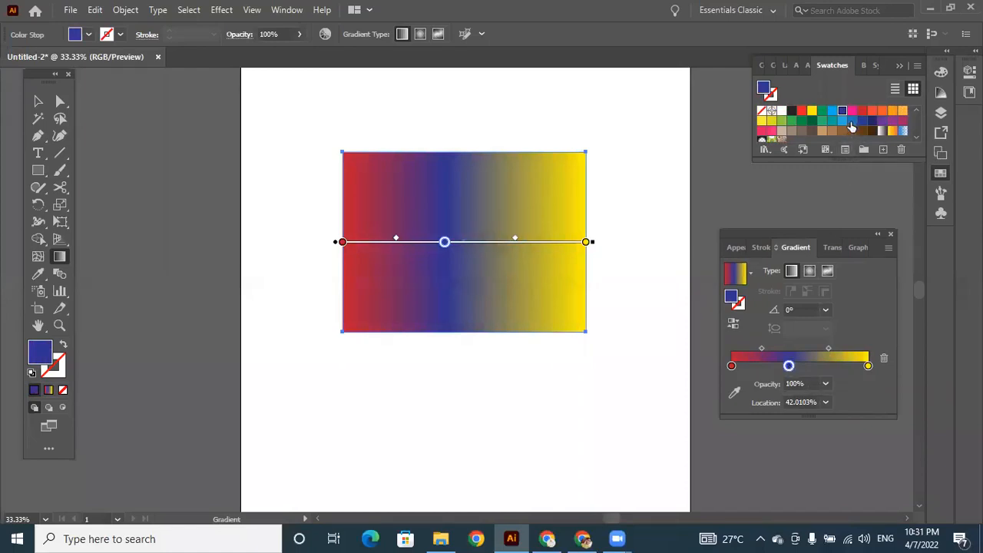
{"action": "left_click_drag", "start_coordinate": [862, 111], "coordinate": [782, 368]}
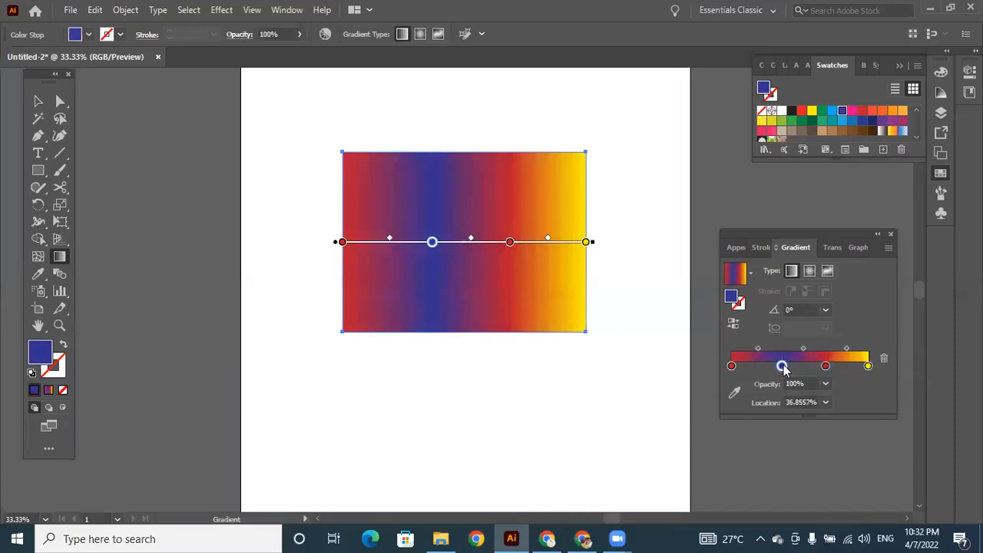
Step: Delete the dark blue colour stop from the gradient
{"action": "left_click", "coordinate": [826, 366]}
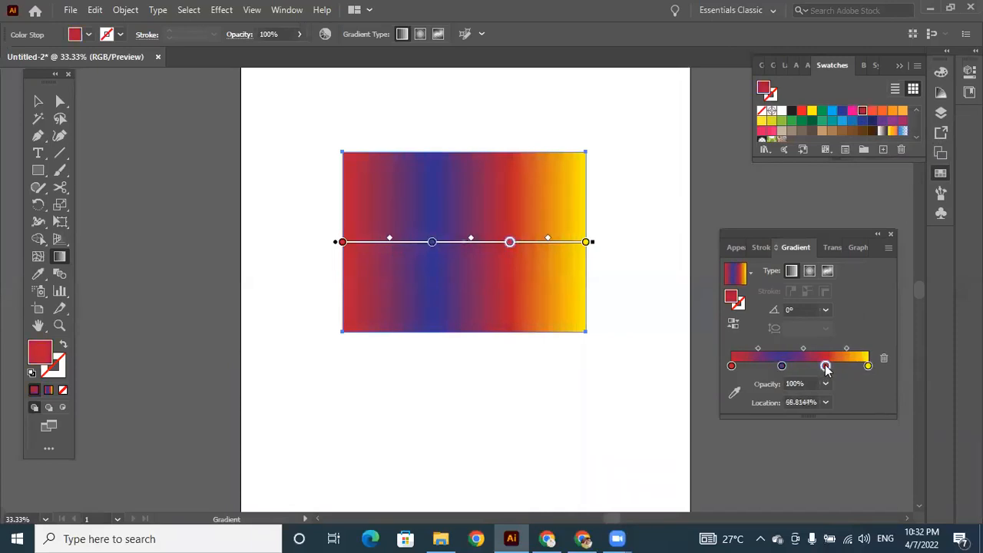
{"action": "left_click", "coordinate": [783, 365]}
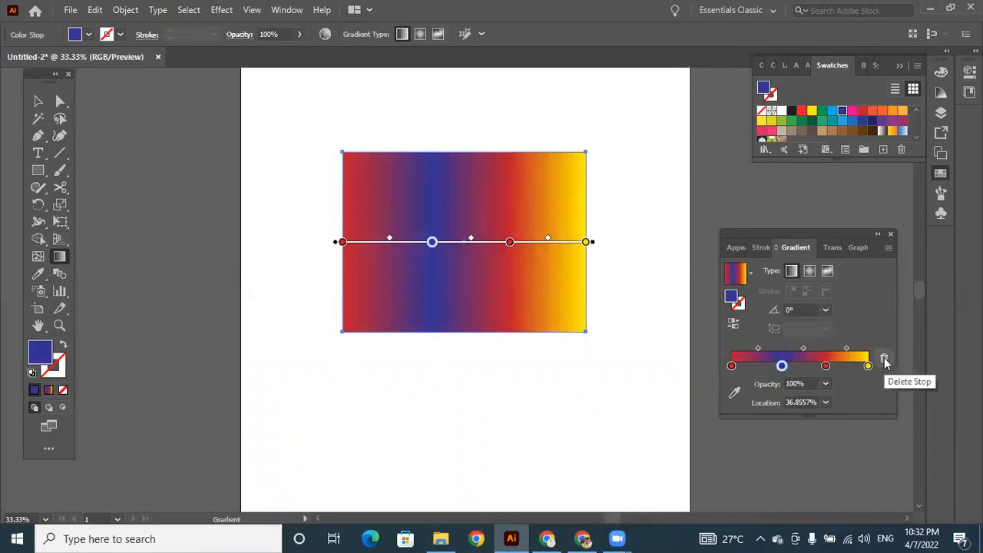
{"action": "left_click", "coordinate": [885, 361]}
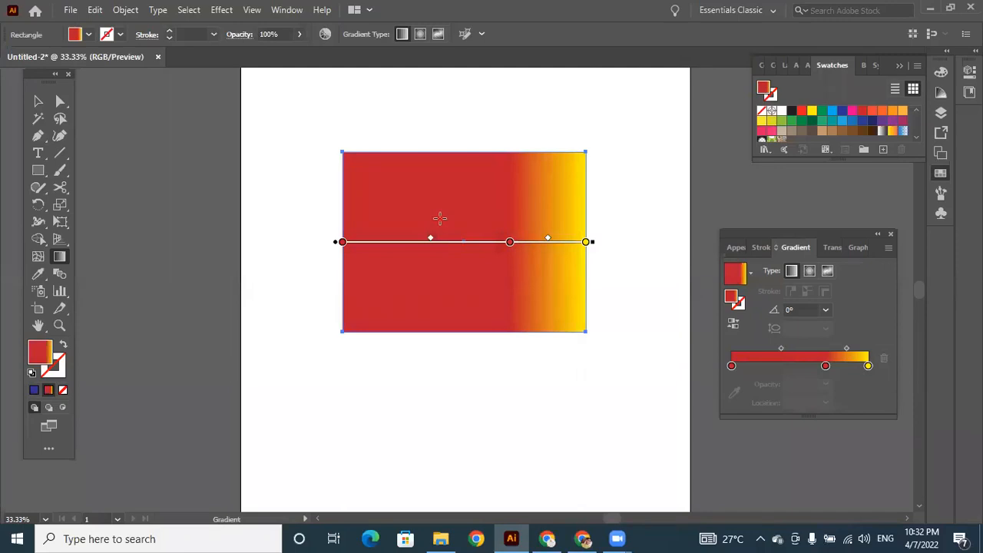
Step: Move the middle red colour stop to about 49% and recolour it green
{"action": "left_click_drag", "start_coordinate": [826, 367], "coordinate": [799, 366]}
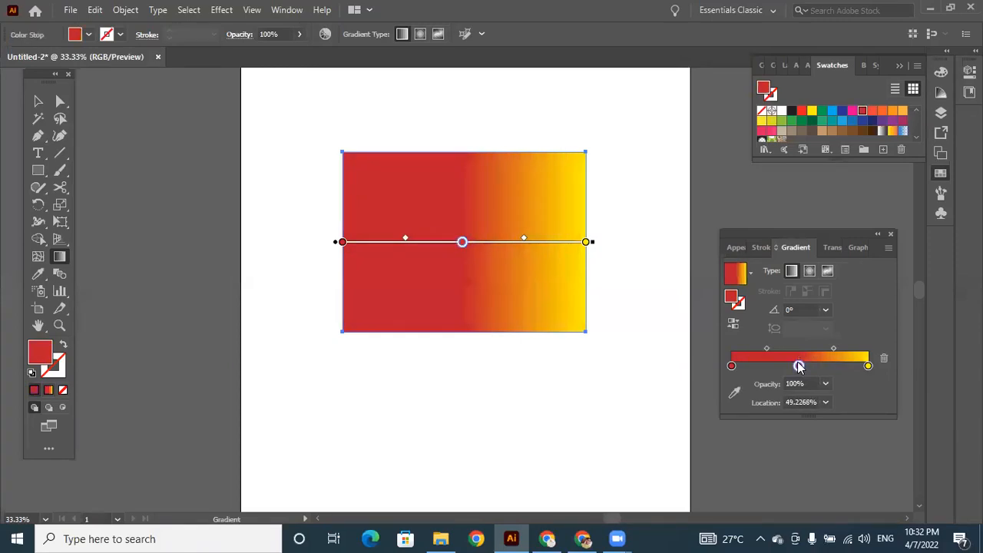
{"action": "double_click", "coordinate": [799, 367]}
{"action": "left_click", "coordinate": [724, 206]}
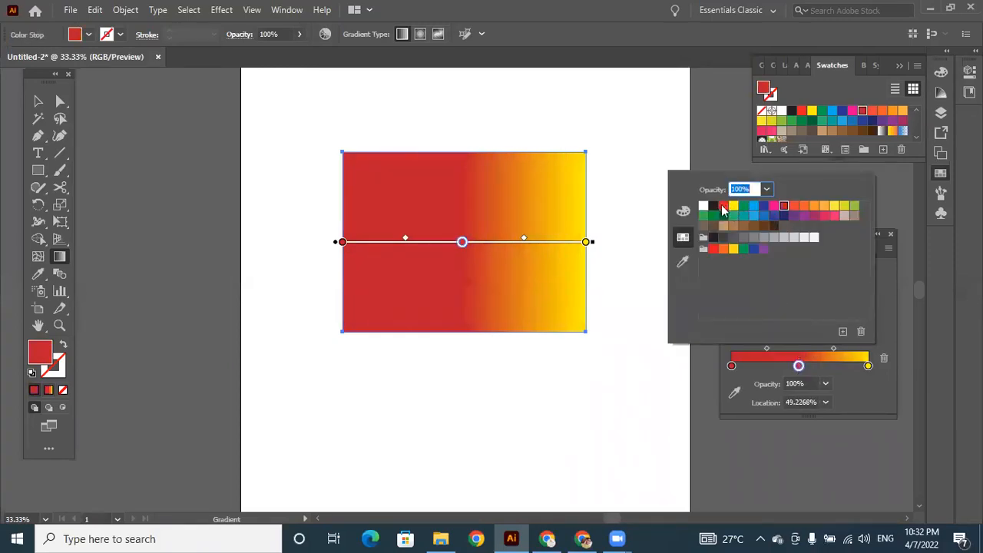
{"action": "left_click", "coordinate": [743, 249]}
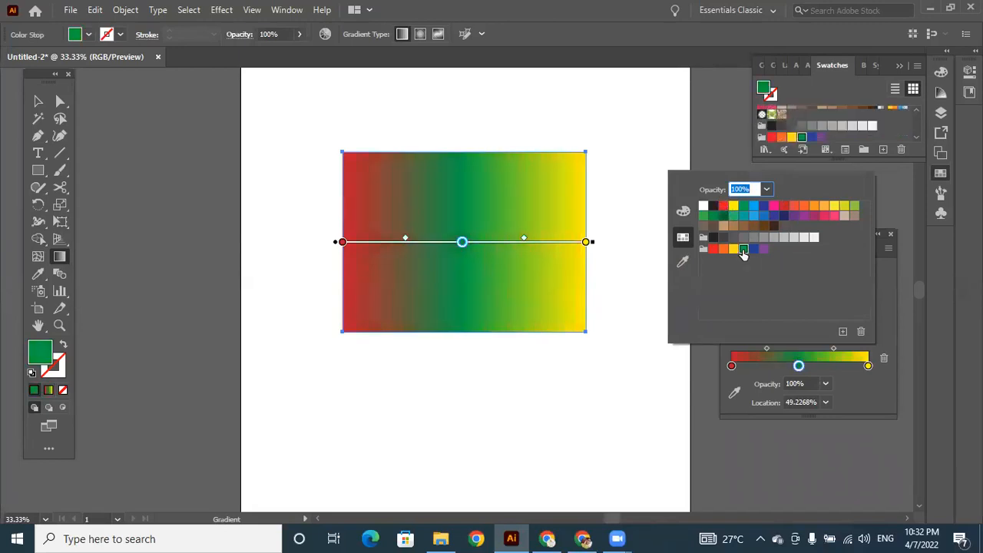
{"action": "left_click", "coordinate": [719, 151]}
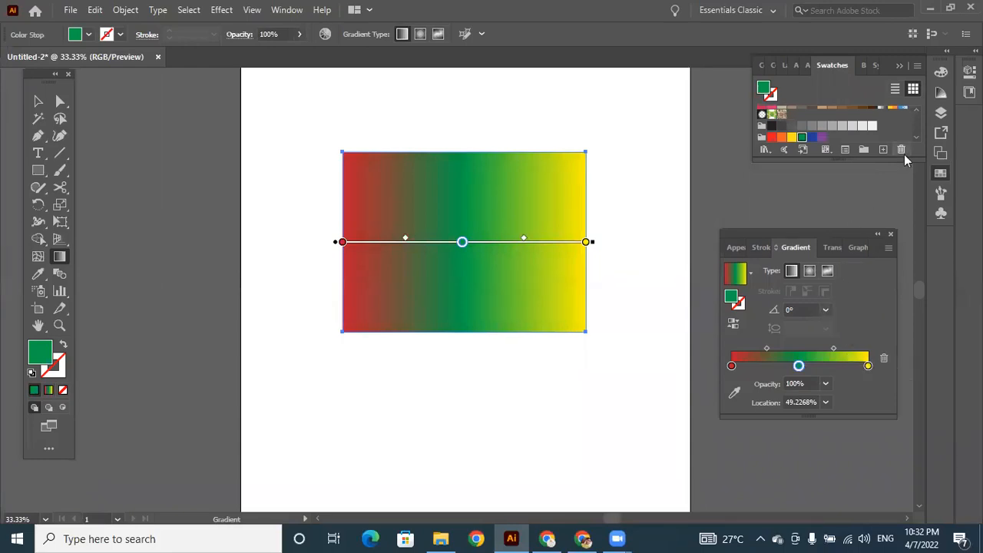
{"action": "scroll", "coordinate": [918, 114], "scroll_direction": "up", "scroll_amount": 3}
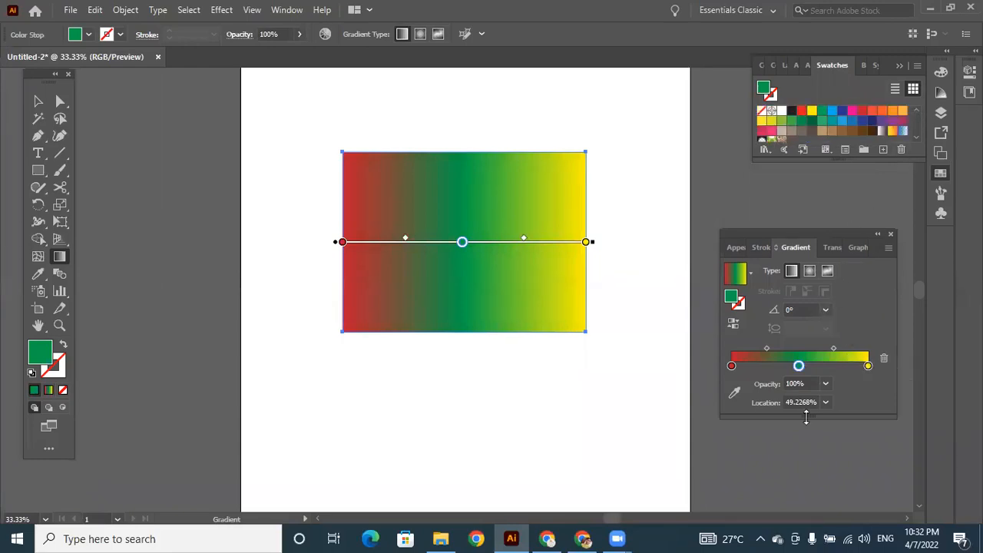
Step: Try the freeform and radial gradient types on the rectangle and return to the linear type
{"action": "left_click", "coordinate": [828, 270]}
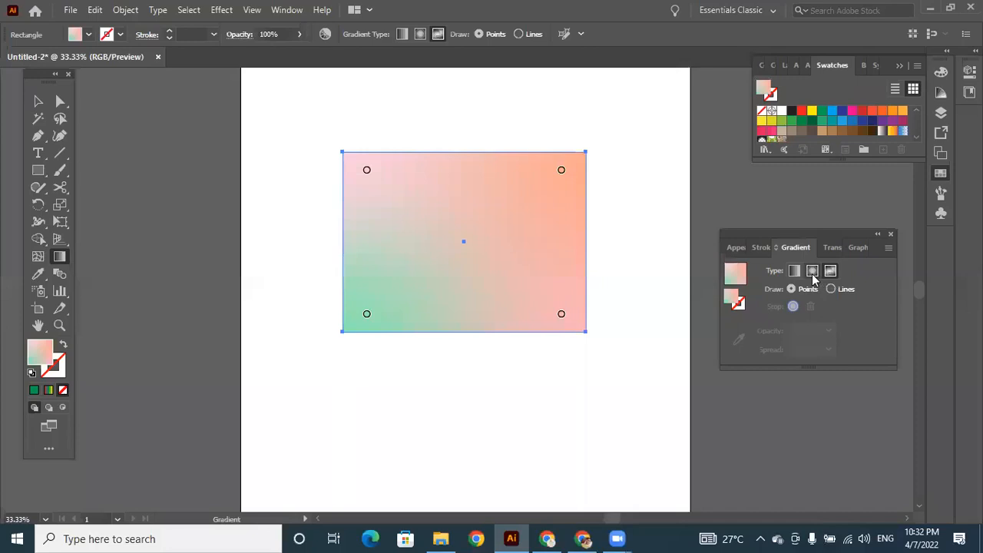
{"action": "left_click", "coordinate": [813, 273]}
{"action": "left_click", "coordinate": [791, 272]}
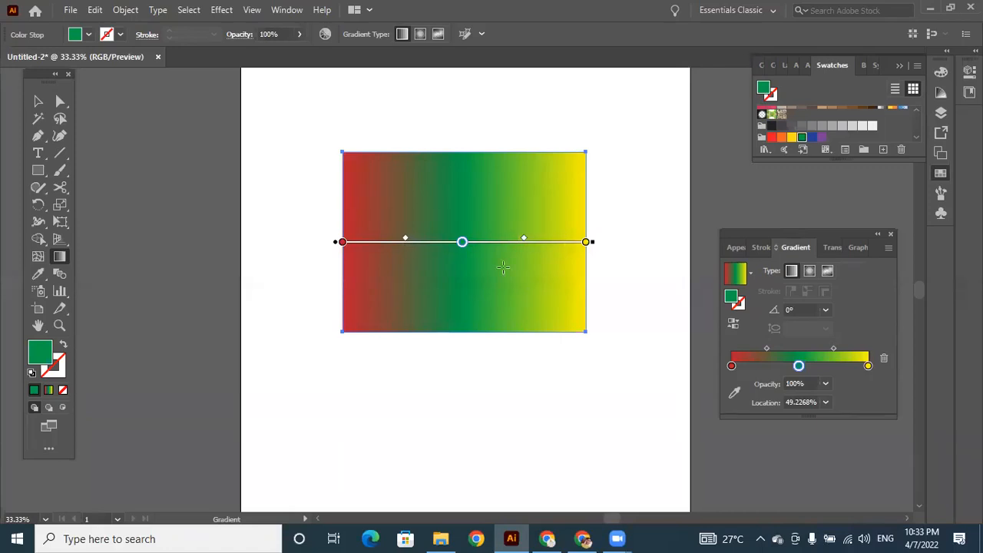
{"action": "left_click", "coordinate": [810, 272]}
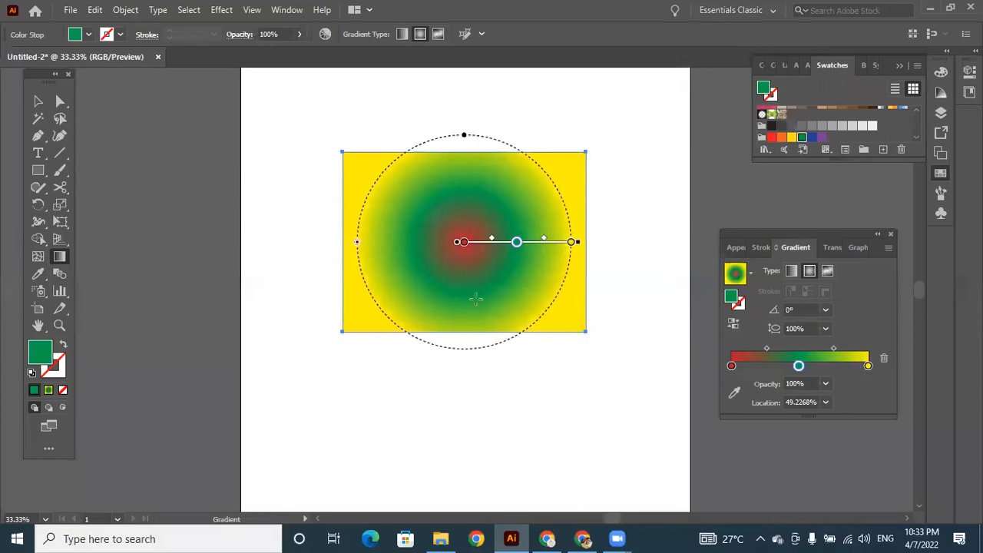
{"action": "left_click", "coordinate": [790, 272]}
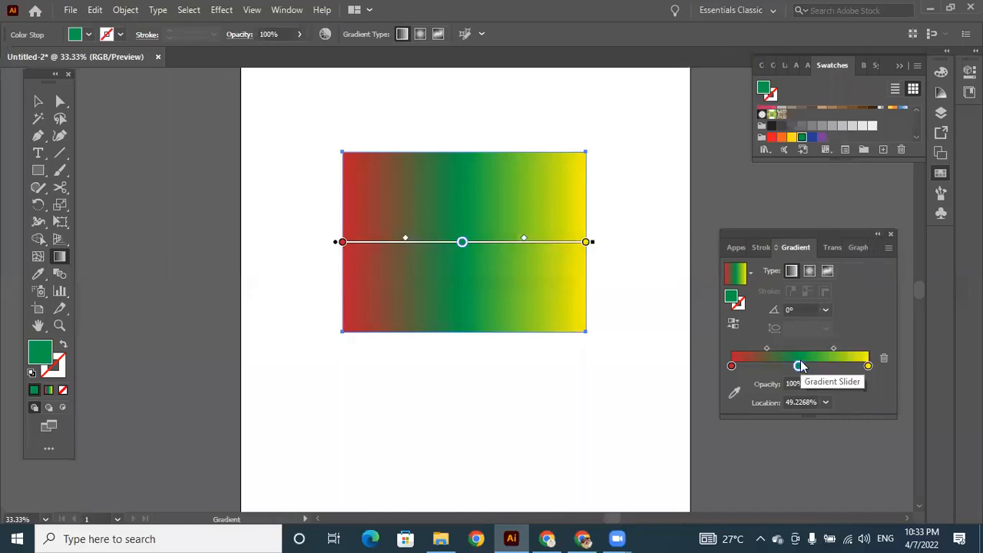
Step: Try linear gradient angles of -120° and 90° on the rectangle and settle on 45°
{"action": "left_click", "coordinate": [827, 311]}
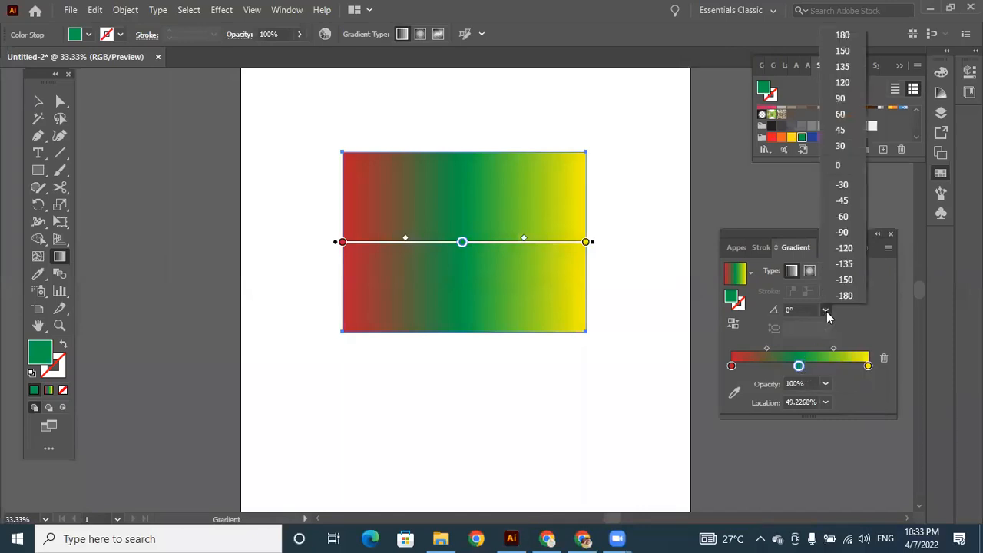
{"action": "left_click", "coordinate": [844, 249]}
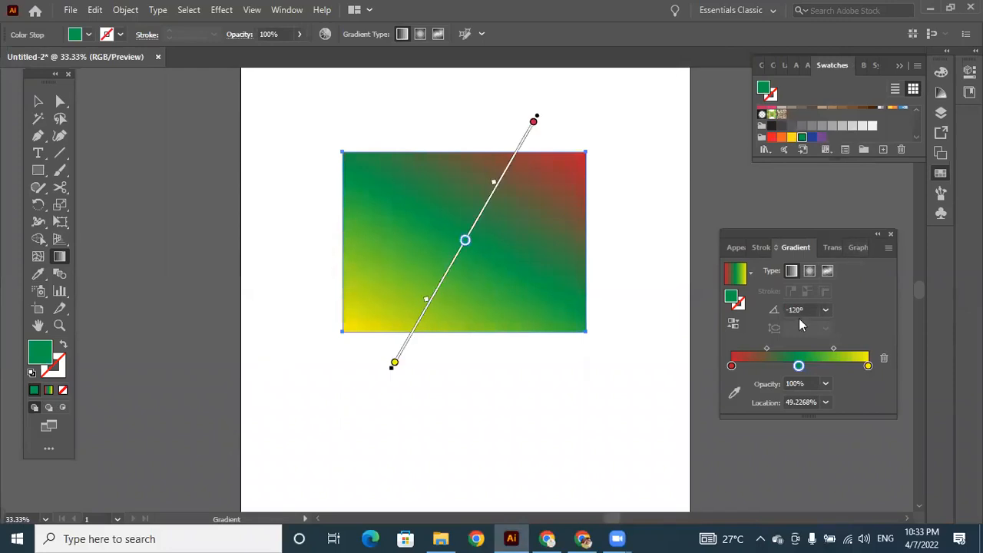
{"action": "left_click", "coordinate": [826, 310]}
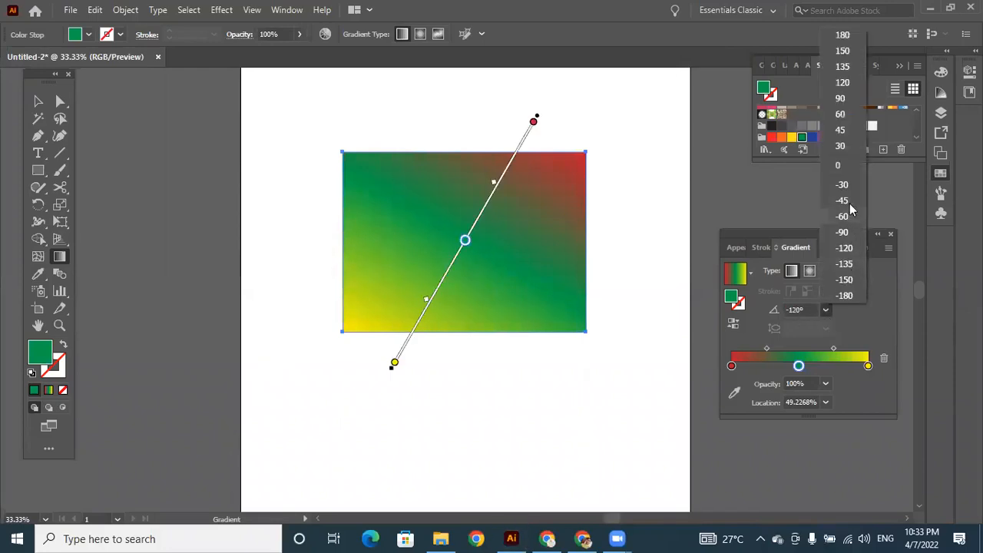
{"action": "left_click", "coordinate": [840, 99]}
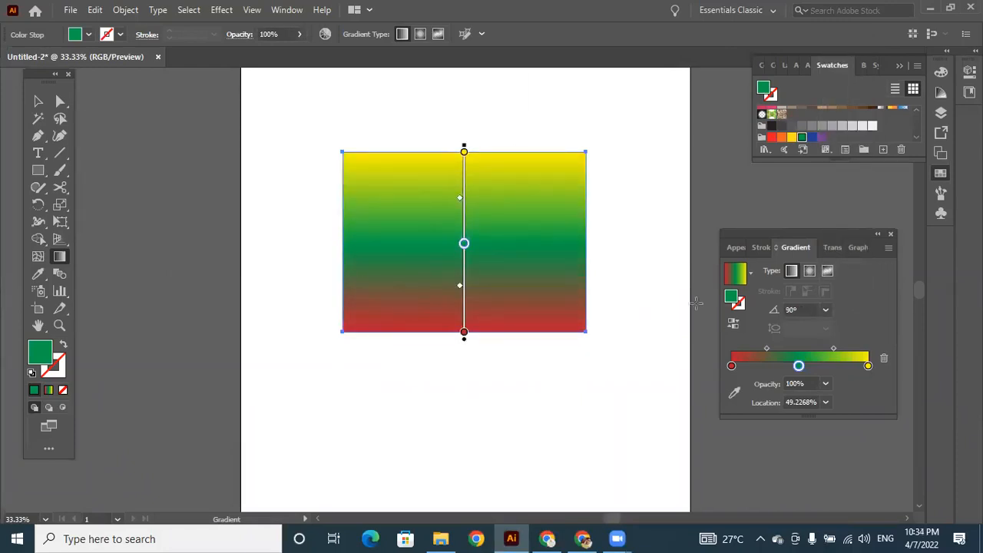
{"action": "left_click", "coordinate": [825, 311]}
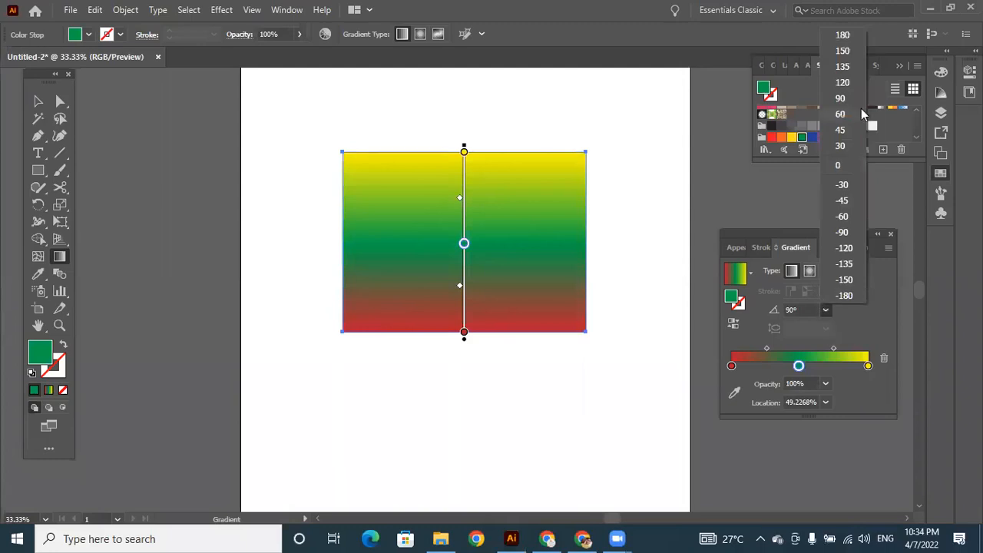
{"action": "left_click", "coordinate": [841, 130]}
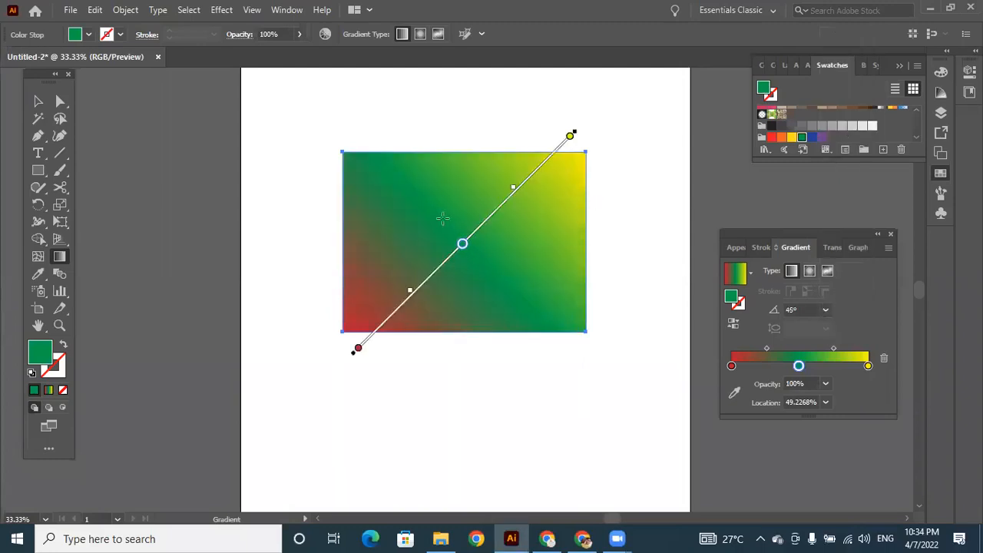
Step: Select the gradient-filled rectangle and delete it from the artboard
{"action": "left_click", "coordinate": [37, 101]}
{"action": "left_click_drag", "start_coordinate": [302, 123], "coordinate": [624, 369]}
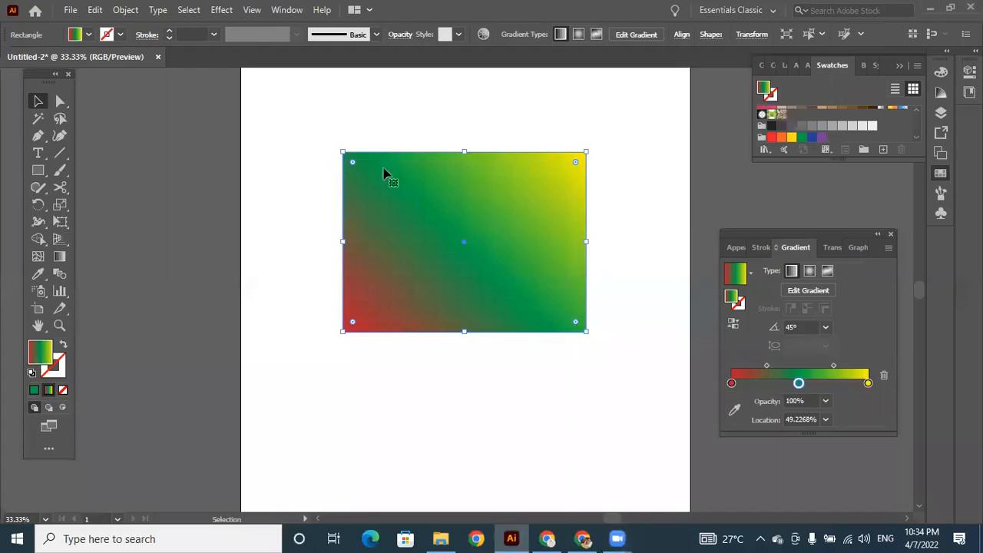
{"action": "left_click_drag", "start_coordinate": [305, 121], "coordinate": [643, 384]}
{"action": "key", "text": "Delete"}
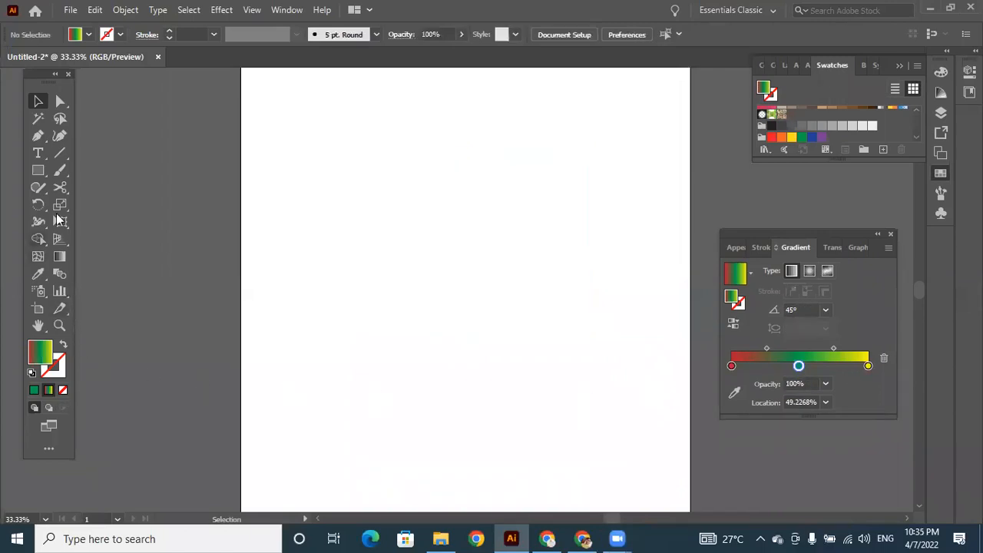
Step: Draw a new rectangle in the artboard's upper half, try solid green and gradient fills on it, and settle on no fill
{"action": "left_click", "coordinate": [38, 172]}
{"action": "left_click_drag", "start_coordinate": [355, 169], "coordinate": [604, 358]}
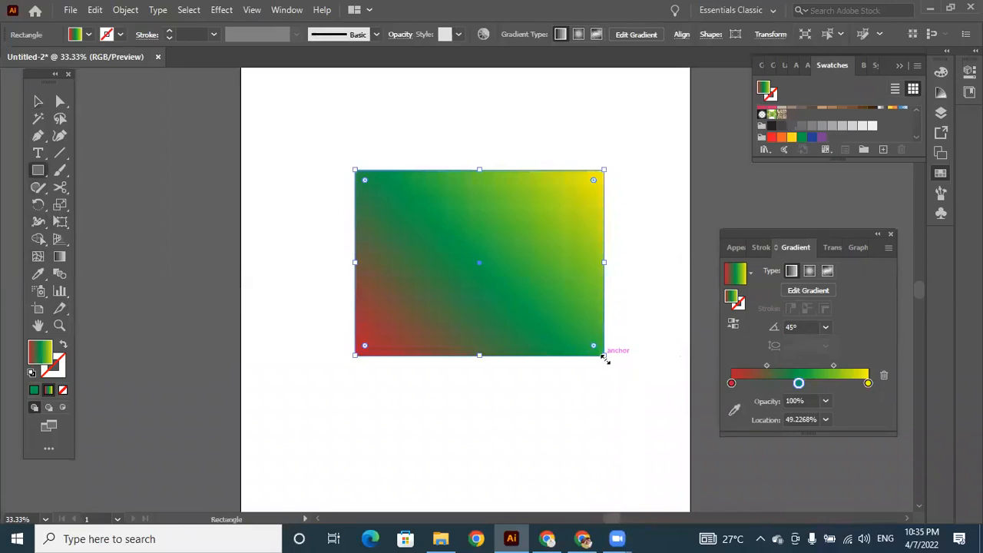
{"action": "left_click", "coordinate": [33, 390]}
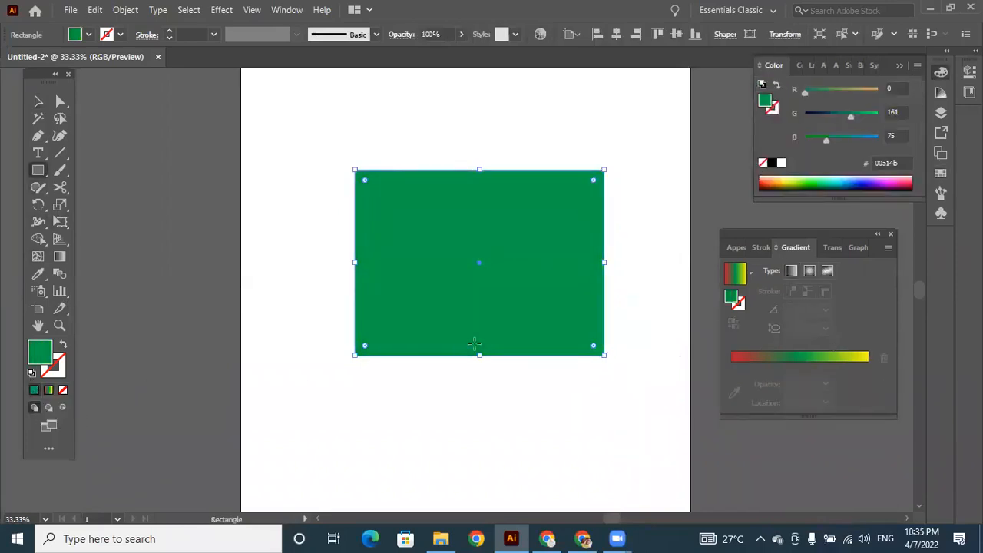
{"action": "left_click", "coordinate": [49, 390]}
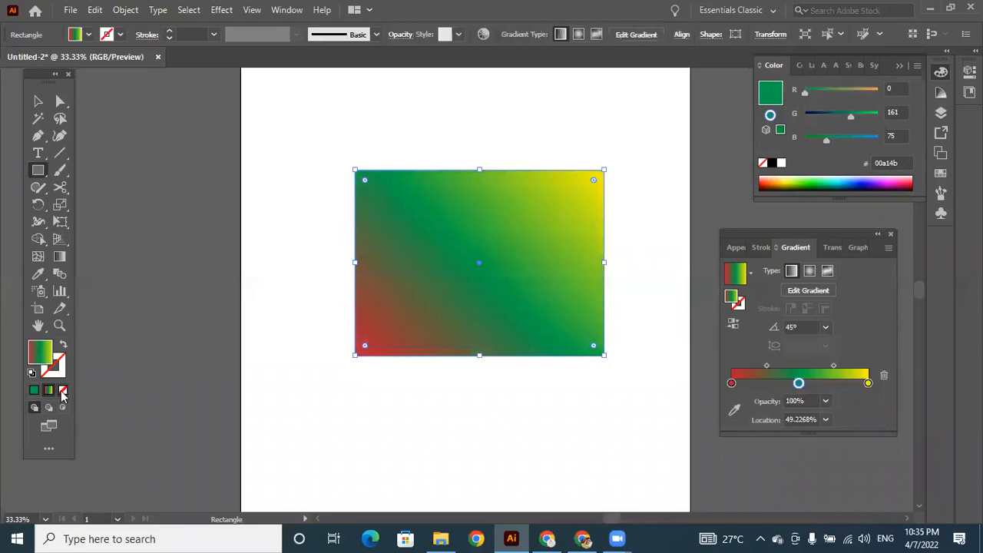
{"action": "left_click", "coordinate": [63, 391]}
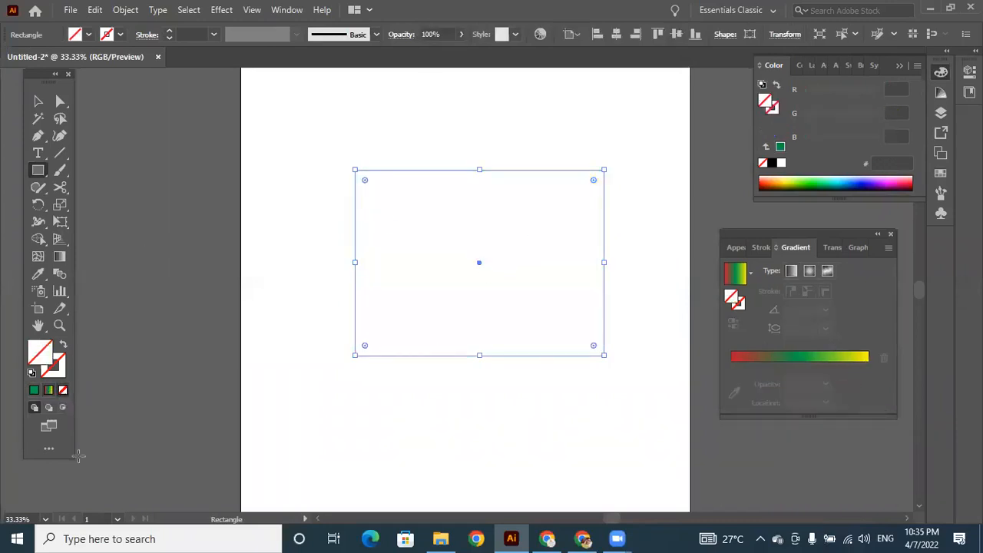
Step: Fill the rectangle with the red-green-yellow gradient, try the radial type on it, and return to the linear type
{"action": "left_click", "coordinate": [48, 392]}
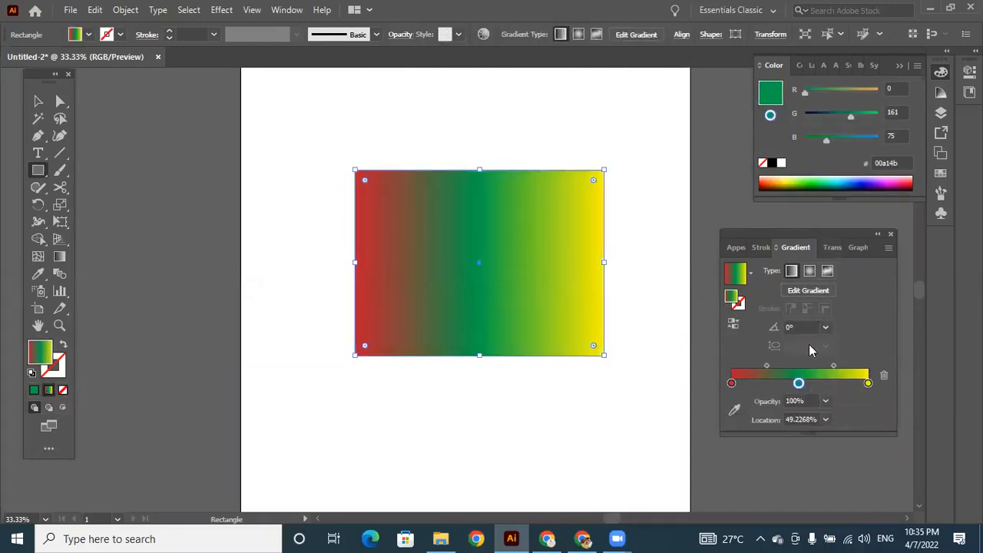
{"action": "left_click", "coordinate": [941, 177]}
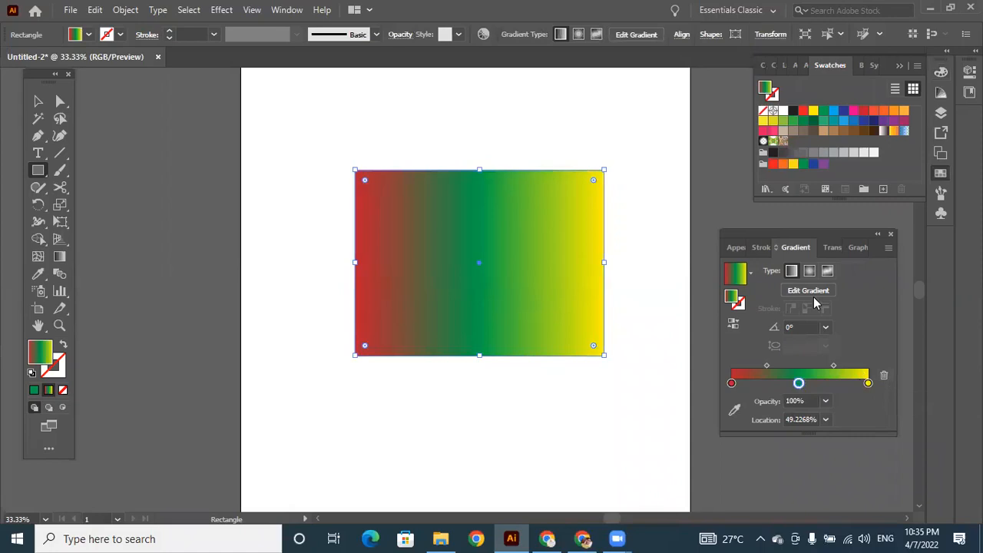
{"action": "left_click", "coordinate": [809, 272]}
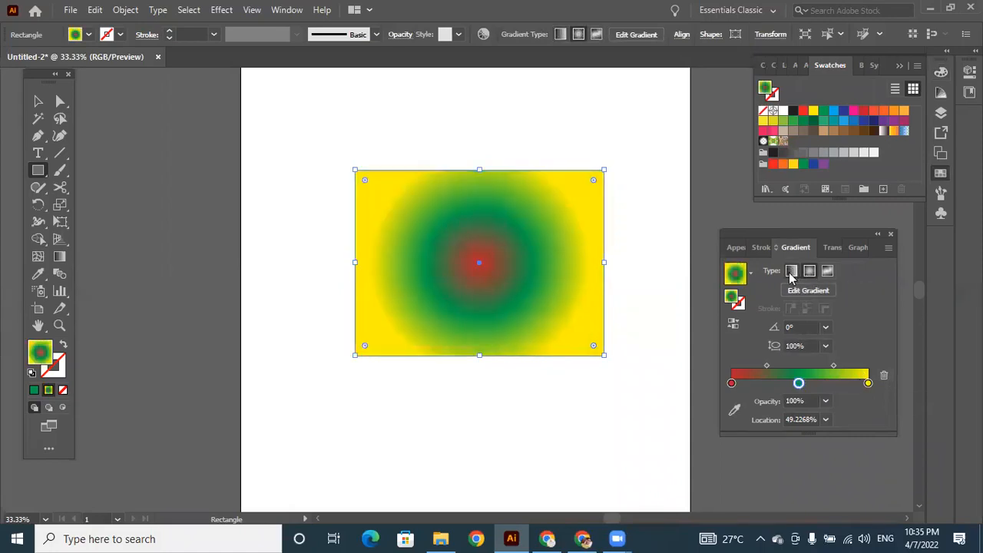
{"action": "left_click", "coordinate": [792, 272]}
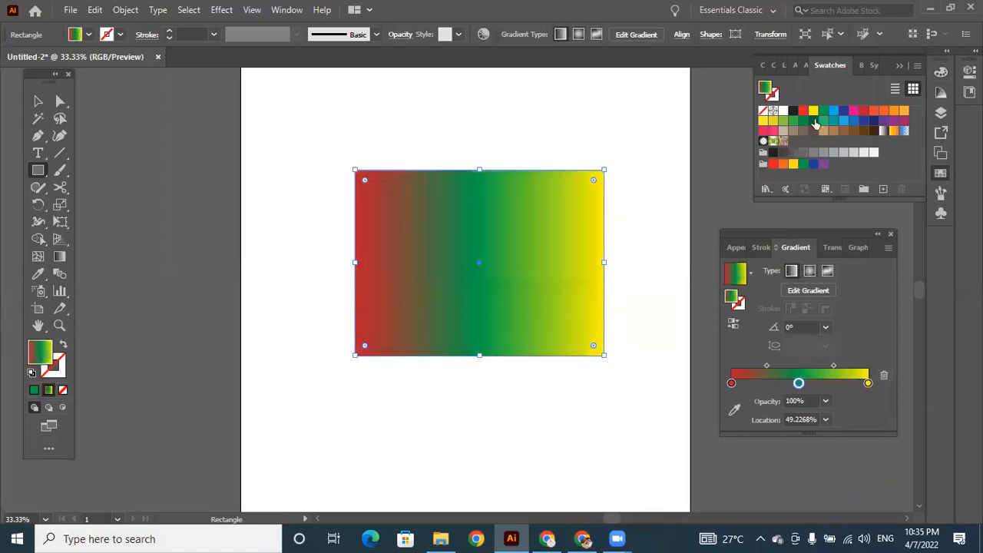
Step: Add a blue gradient stop at about 74% and a pink one near the middle, and move the green stop to about 27%
{"action": "left_click_drag", "start_coordinate": [834, 111], "coordinate": [835, 382]}
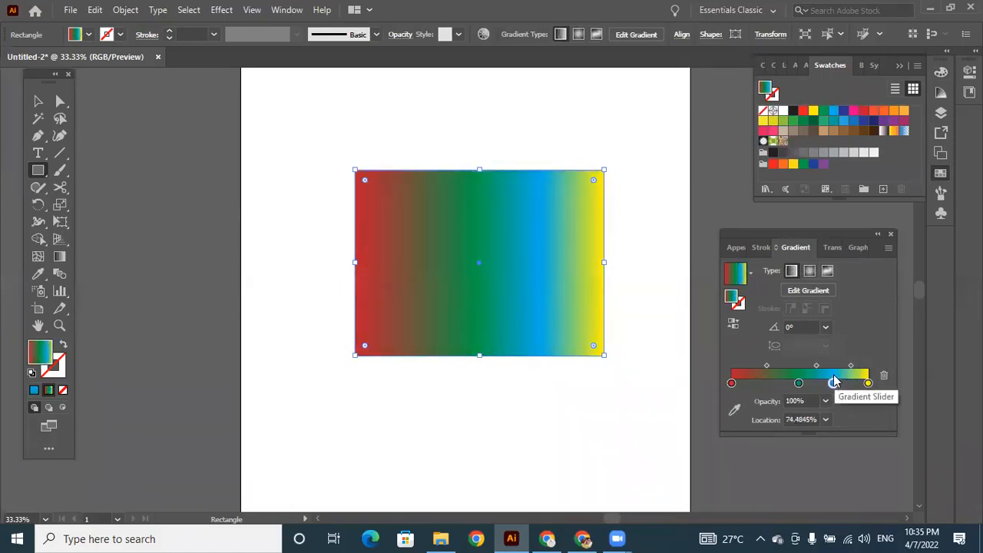
{"action": "left_click", "coordinate": [799, 383]}
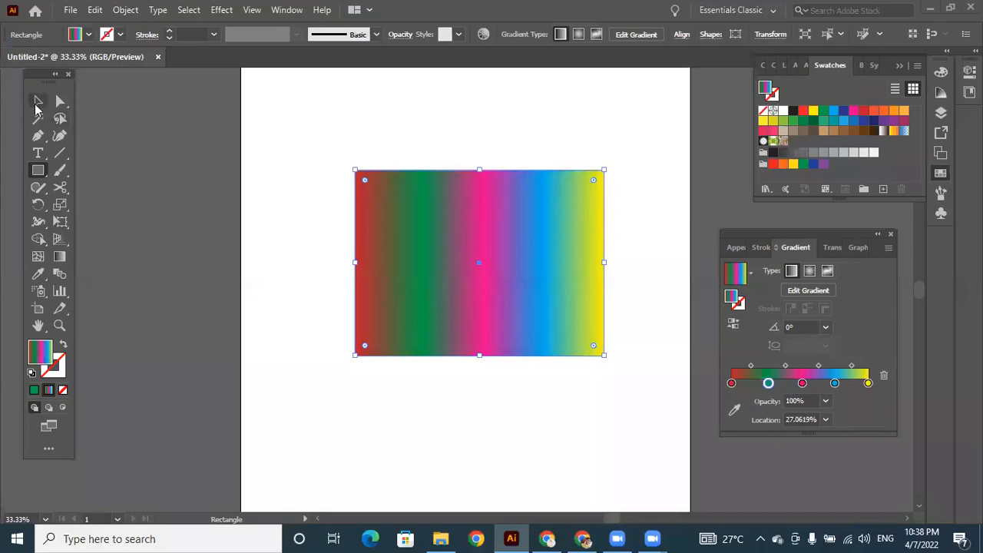
Step: Select the gradient-filled rectangle, delete it from the artboard, and close the gradient settings
{"action": "left_click", "coordinate": [37, 102]}
{"action": "left_click_drag", "start_coordinate": [299, 143], "coordinate": [637, 403]}
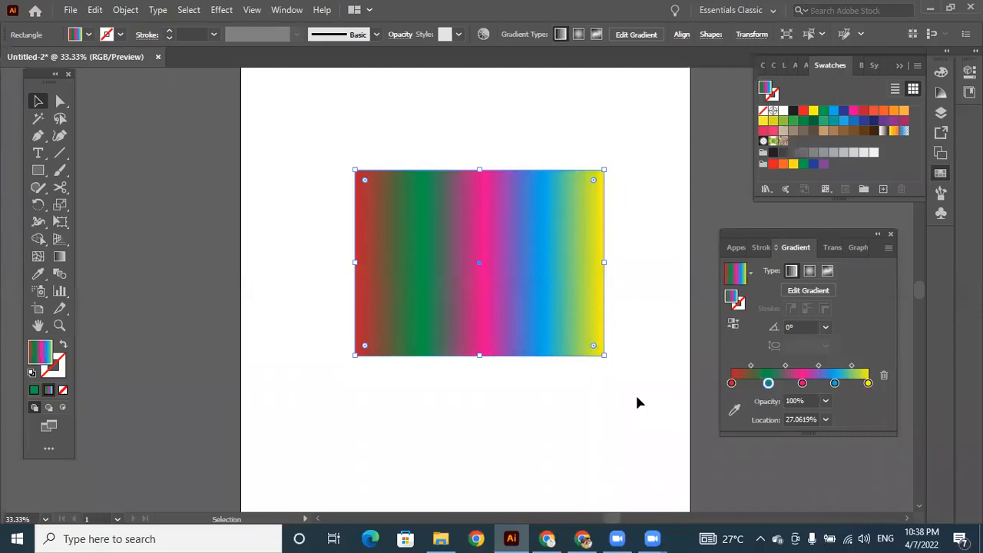
{"action": "key", "text": "Delete"}
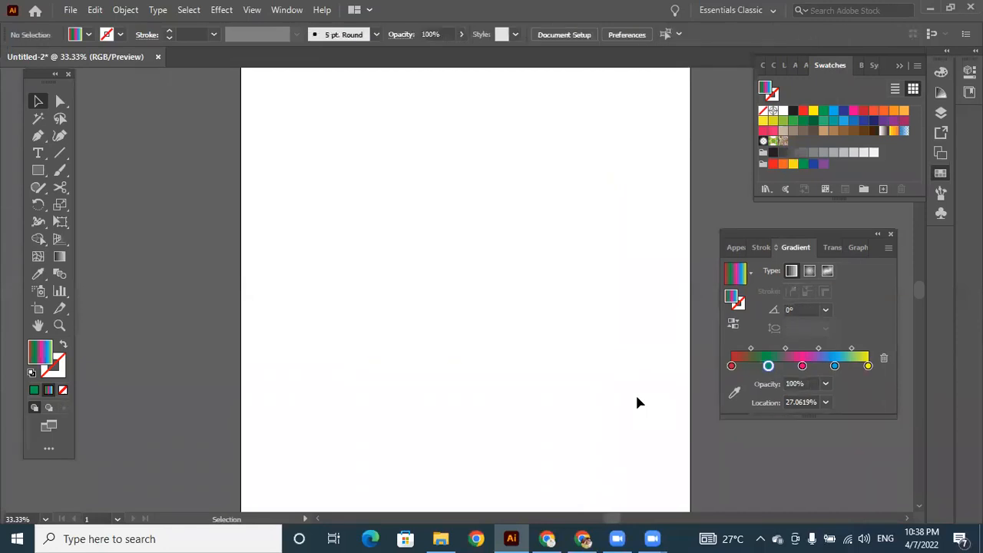
{"action": "left_click", "coordinate": [891, 236]}
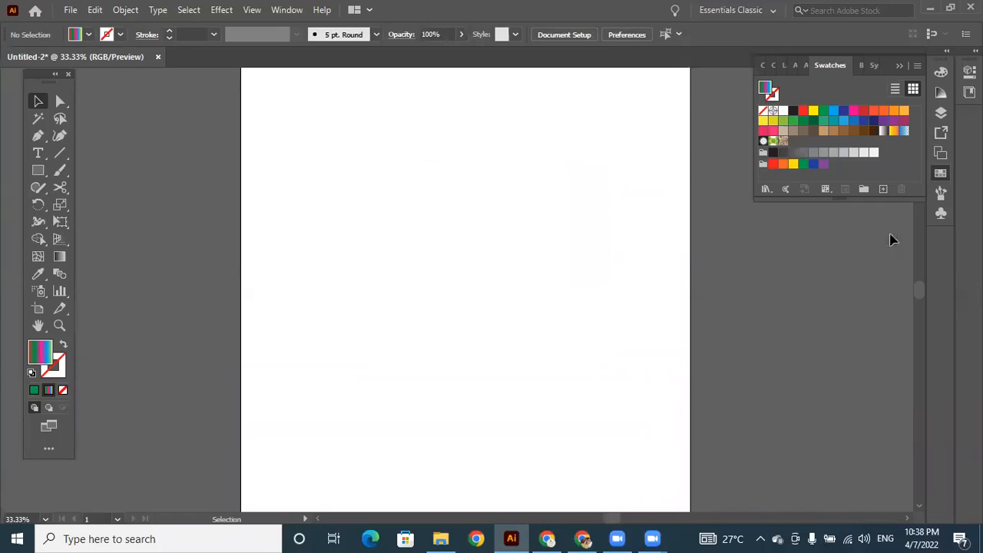
Step: Place "Lorem ipsum" placeholder text in the artboard's upper part and set its font to Bauhaus 93
{"action": "left_click", "coordinate": [39, 154]}
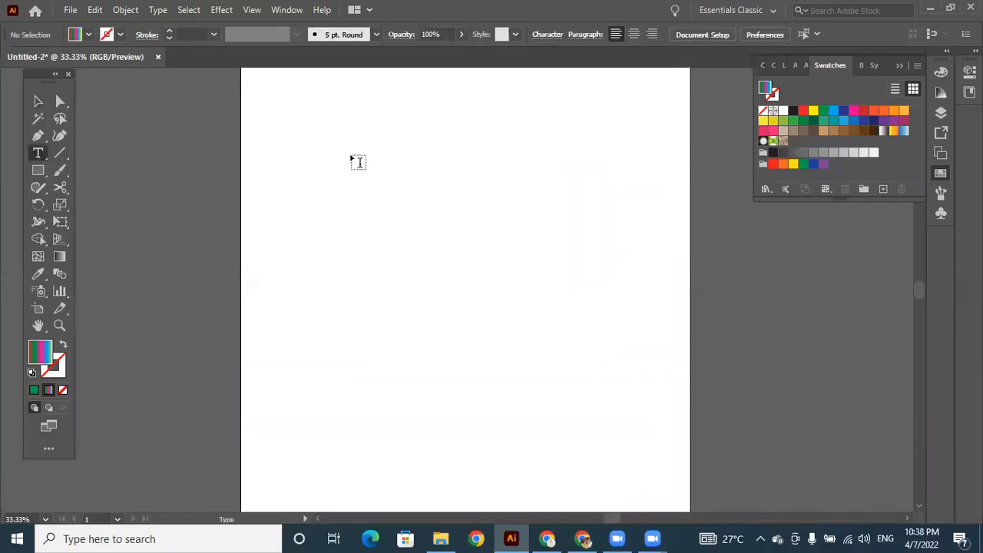
{"action": "left_click", "coordinate": [312, 155]}
{"action": "left_click", "coordinate": [353, 149]}
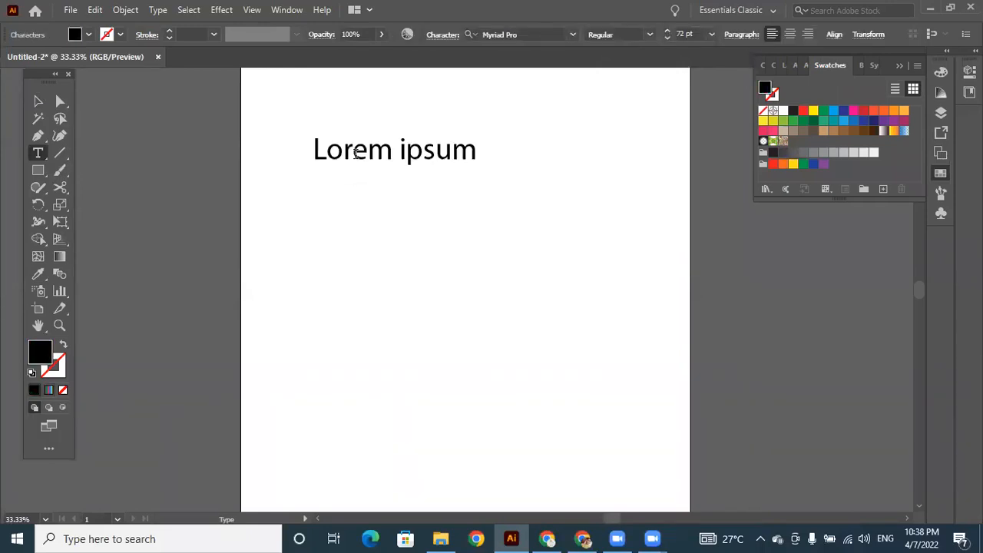
{"action": "left_click_drag", "start_coordinate": [314, 152], "coordinate": [478, 162]}
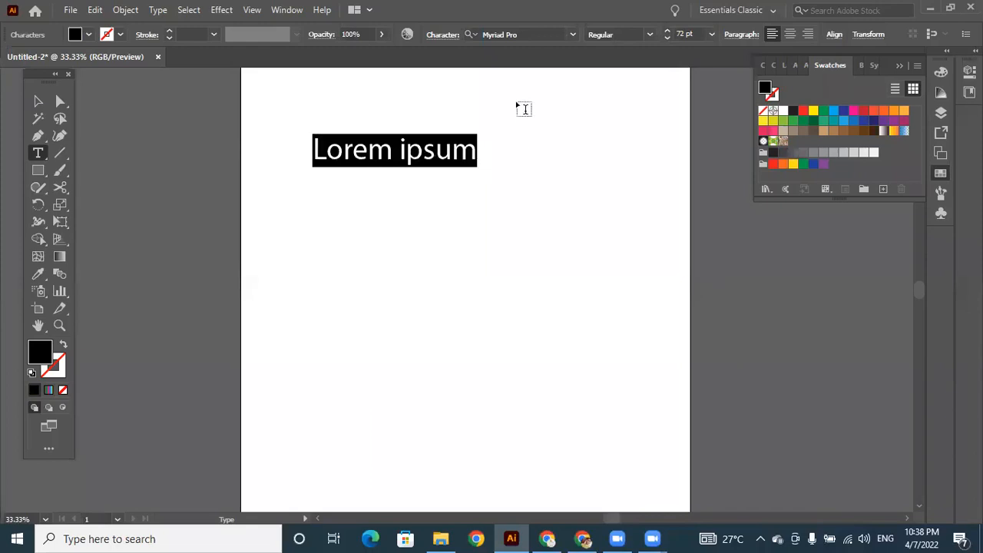
{"action": "left_click", "coordinate": [575, 36]}
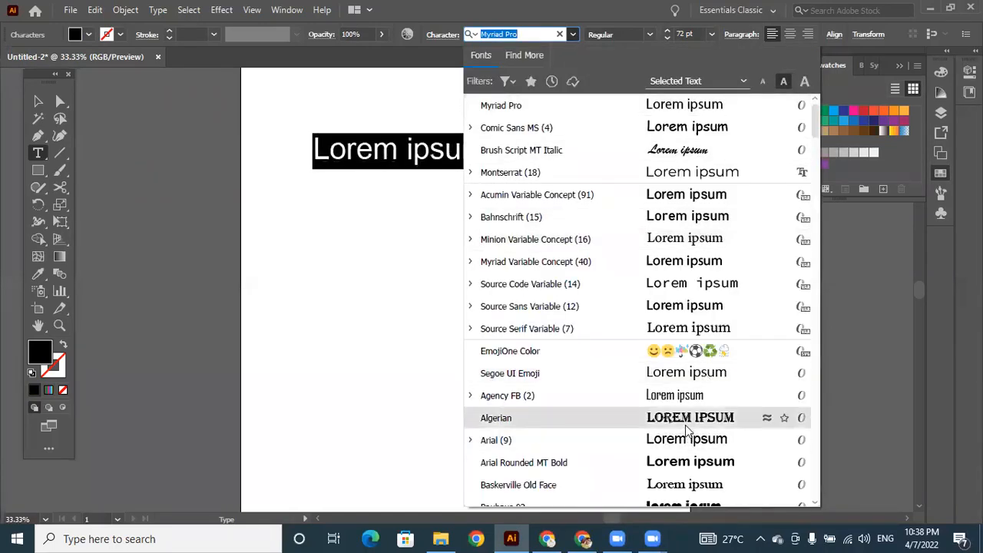
{"action": "left_click", "coordinate": [688, 508]}
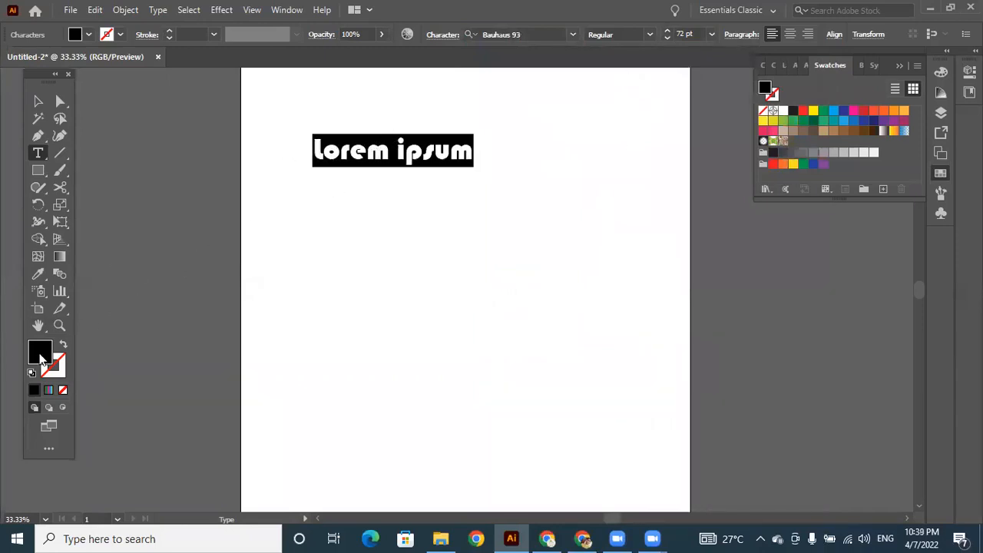
Step: Change the text's fill color to red and move the text towards the artboard's horizontal center
{"action": "double_click", "coordinate": [43, 358]}
{"action": "left_click", "coordinate": [479, 220]}
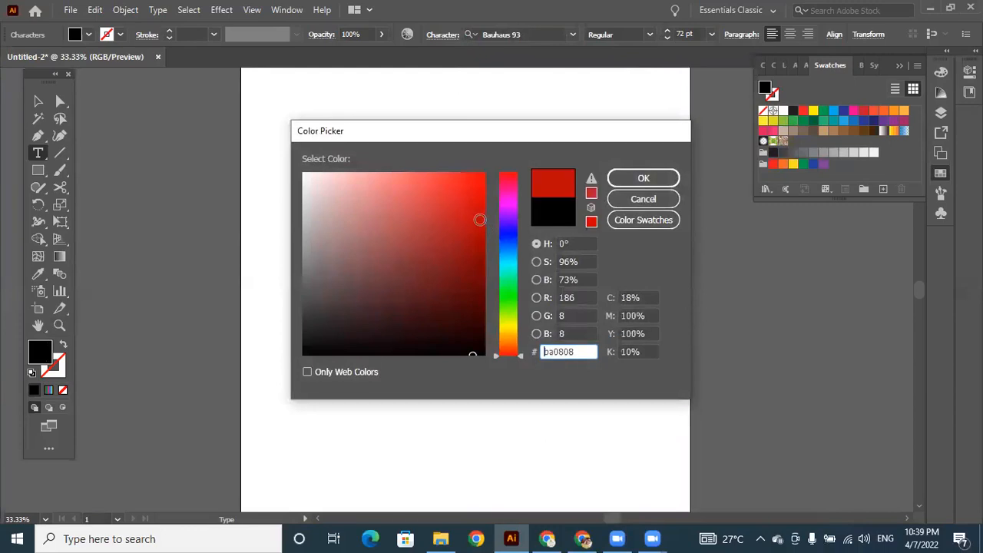
{"action": "left_click", "coordinate": [632, 182]}
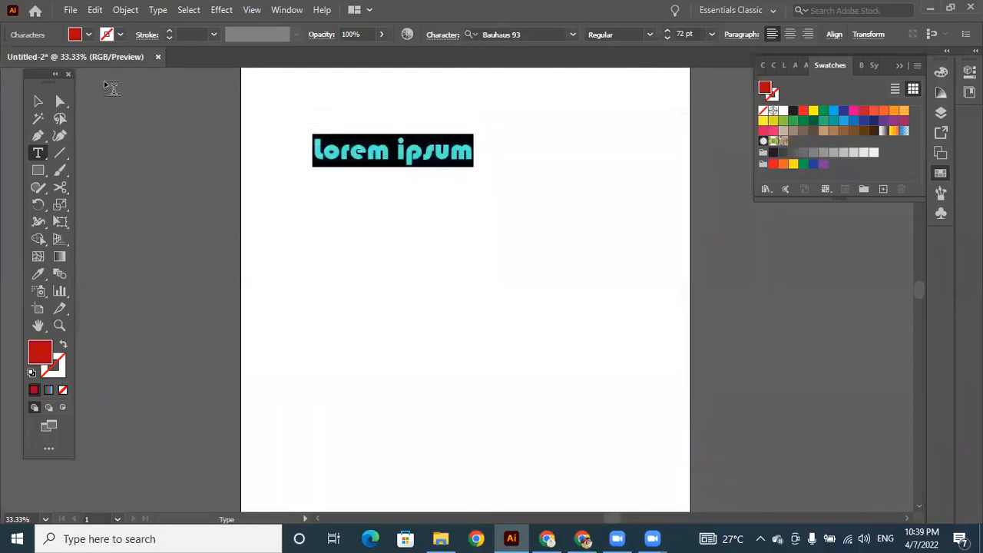
{"action": "left_click", "coordinate": [38, 100]}
{"action": "left_click_drag", "start_coordinate": [402, 153], "coordinate": [470, 175]}
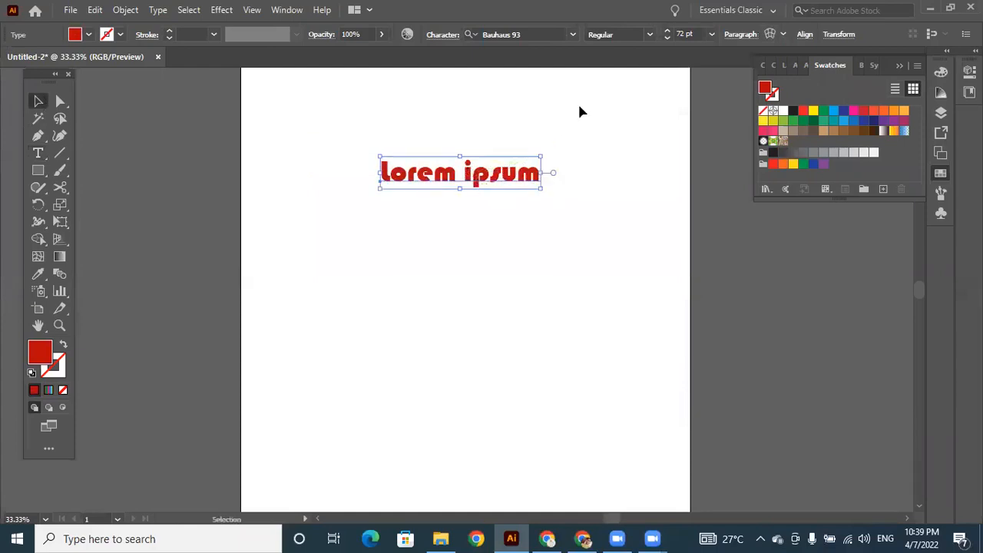
Step: Set the "Lorem ipsum" font size to 172 pt and reposition the text to fit within the artboard's width
{"action": "double_click", "coordinate": [518, 168]}
{"action": "left_click_drag", "start_coordinate": [539, 173], "coordinate": [378, 165]}
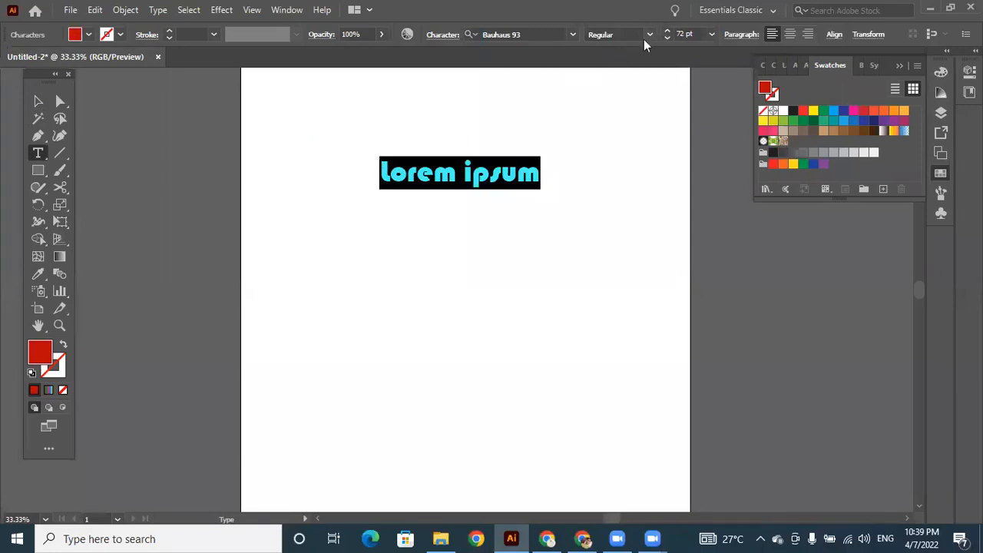
{"action": "left_click", "coordinate": [685, 34]}
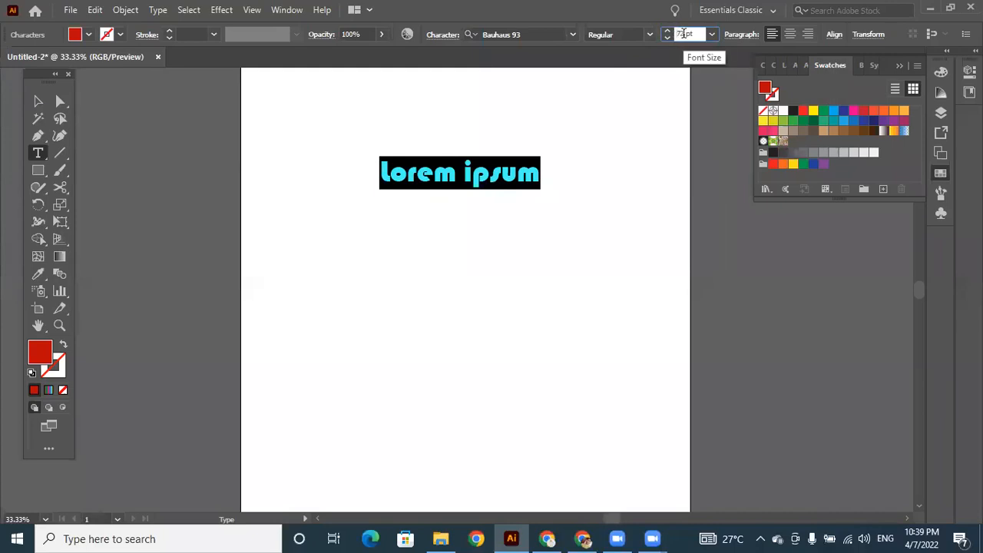
{"action": "left_click", "coordinate": [677, 34]}
{"action": "type", "text": "1"}
{"action": "key", "text": "Return"}
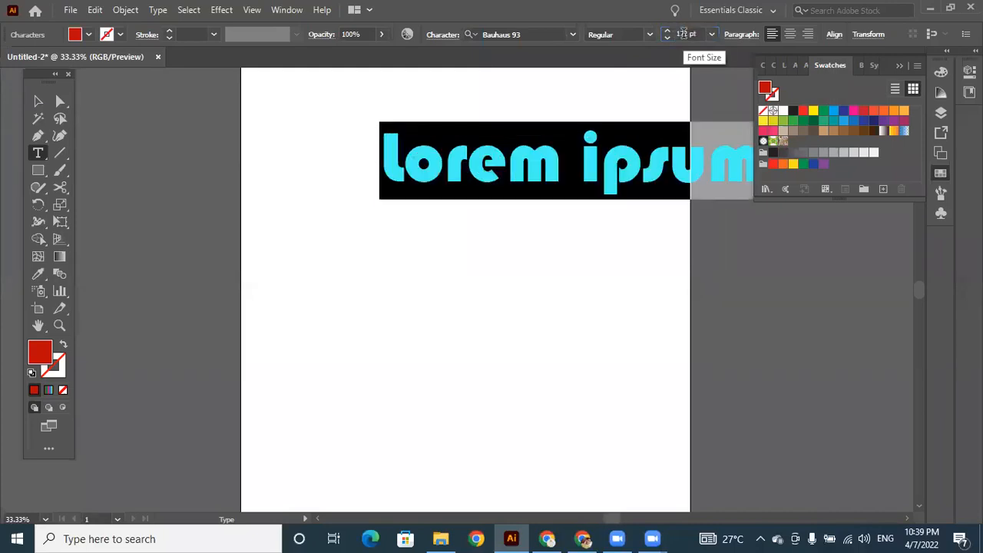
{"action": "left_click", "coordinate": [32, 106]}
{"action": "left_click_drag", "start_coordinate": [493, 161], "coordinate": [439, 168]}
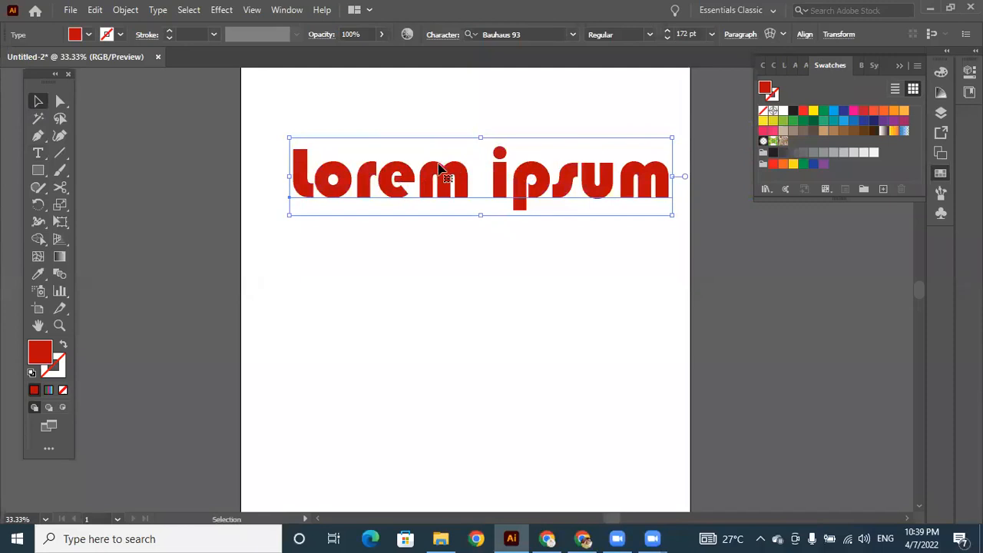
{"action": "left_click_drag", "start_coordinate": [439, 169], "coordinate": [429, 176]}
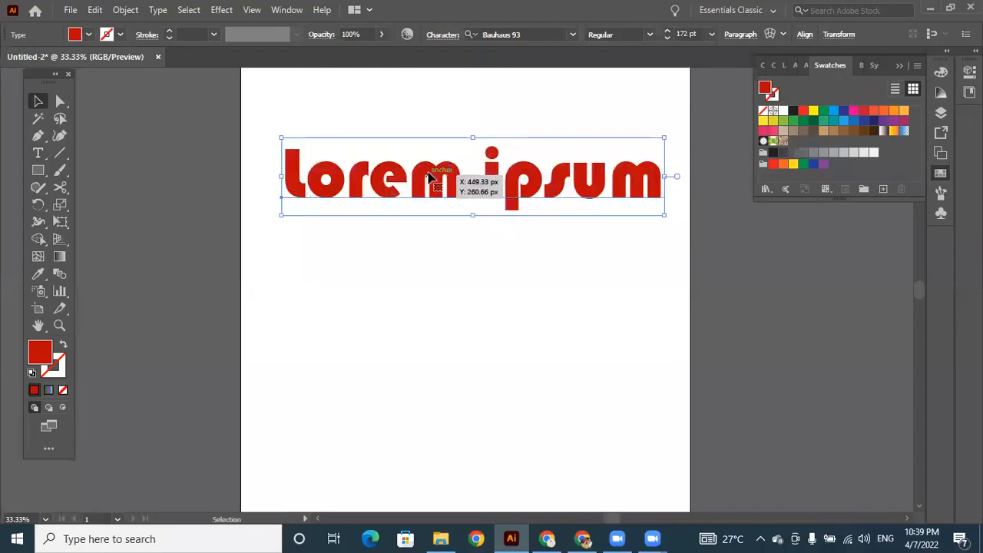
Step: Try the gradient and solid green fills on the live text, nudging it upward, and settle on the gradient fill
{"action": "left_click", "coordinate": [48, 390]}
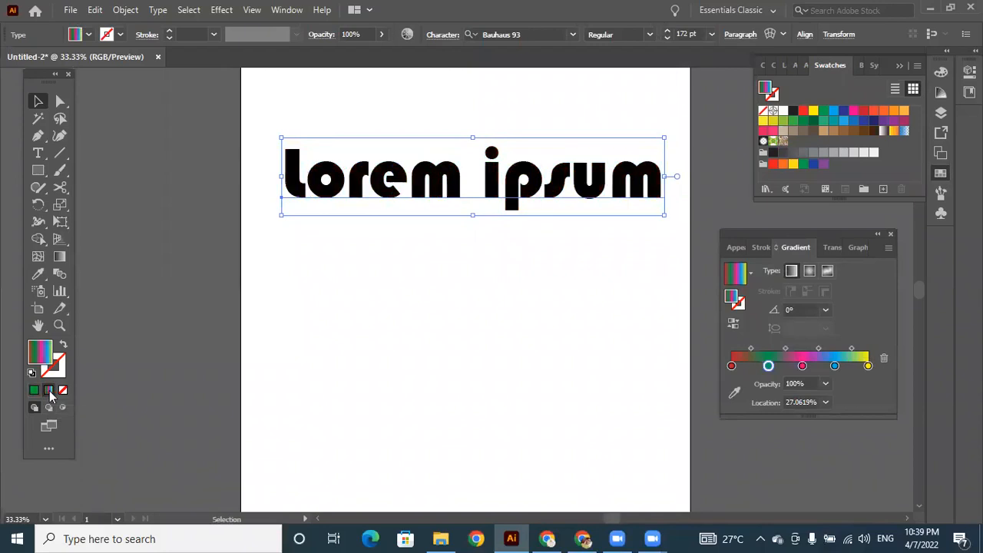
{"action": "left_click_drag", "start_coordinate": [438, 179], "coordinate": [434, 173]}
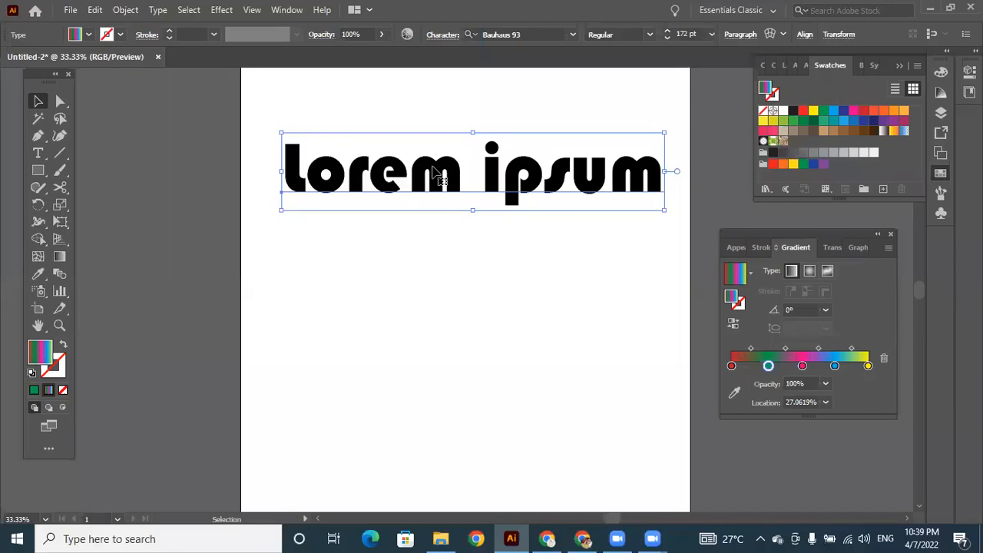
{"action": "left_click_drag", "start_coordinate": [433, 169], "coordinate": [428, 152]}
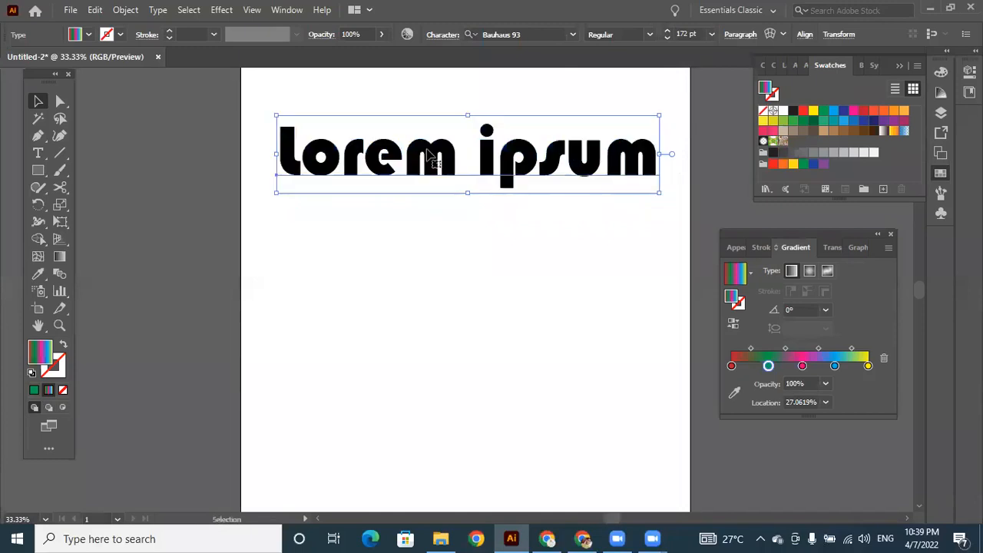
{"action": "left_click", "coordinate": [34, 391]}
{"action": "left_click", "coordinate": [48, 391]}
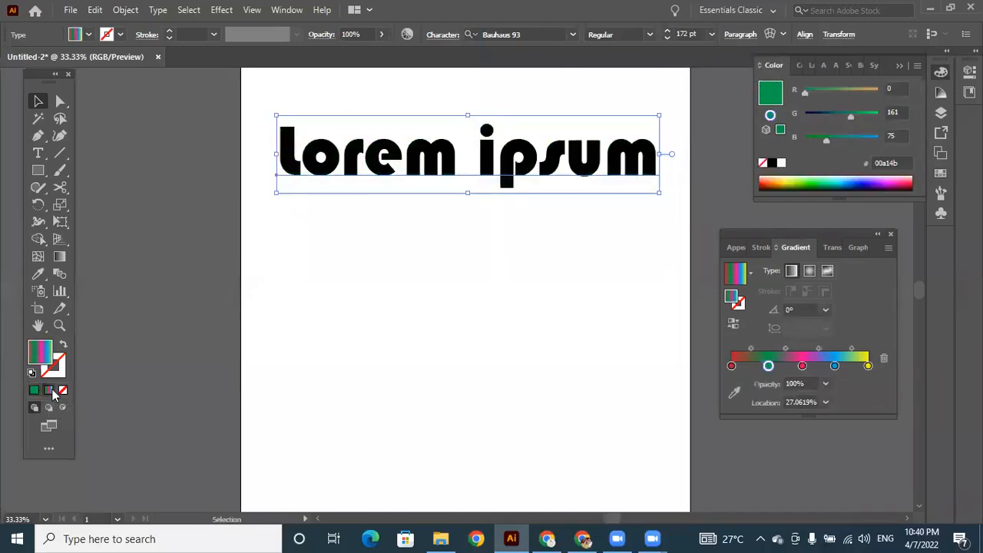
{"action": "left_click", "coordinate": [34, 392]}
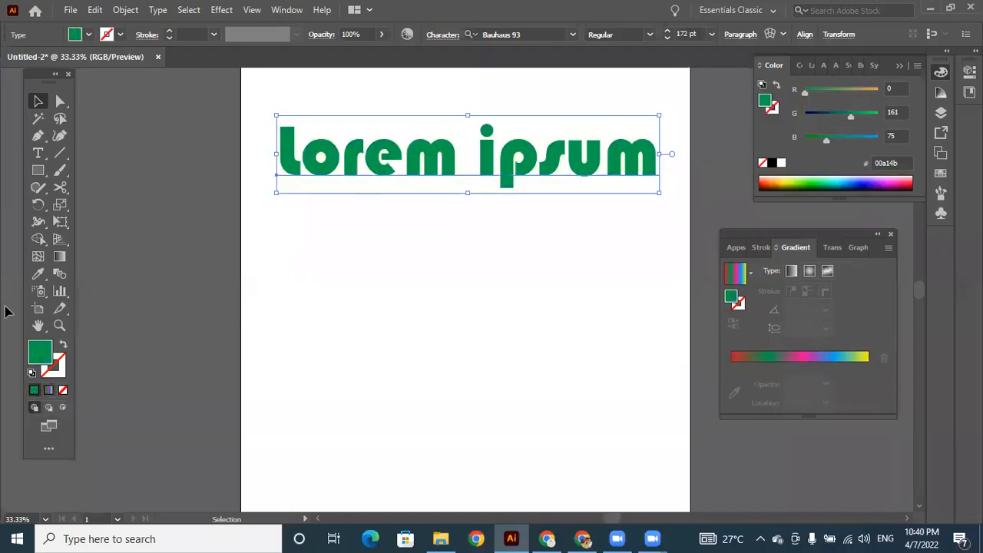
{"action": "left_click", "coordinate": [47, 391]}
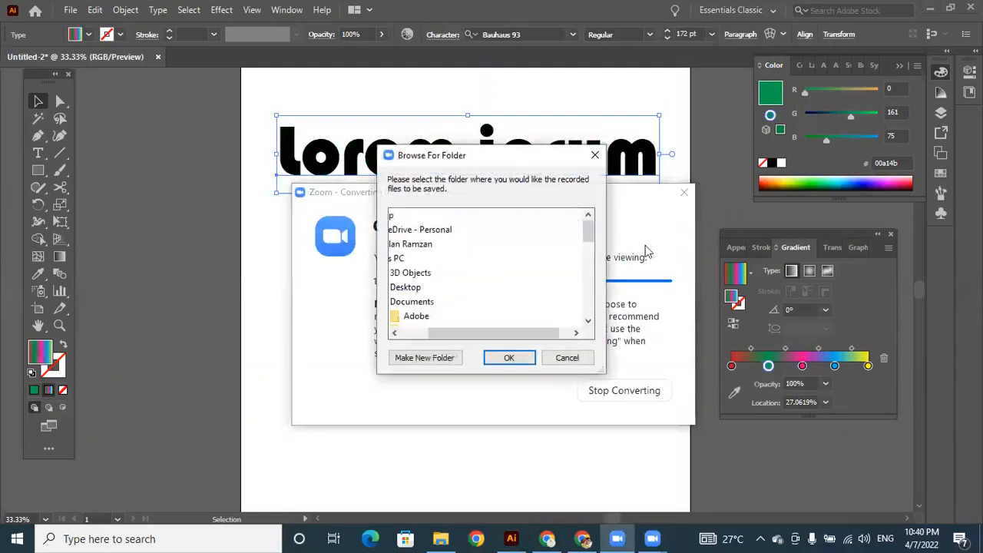
Step: Dismiss the Zoom recording folder dialog and minimize the File Explorer window to return to Illustrator
{"action": "left_click", "coordinate": [595, 155]}
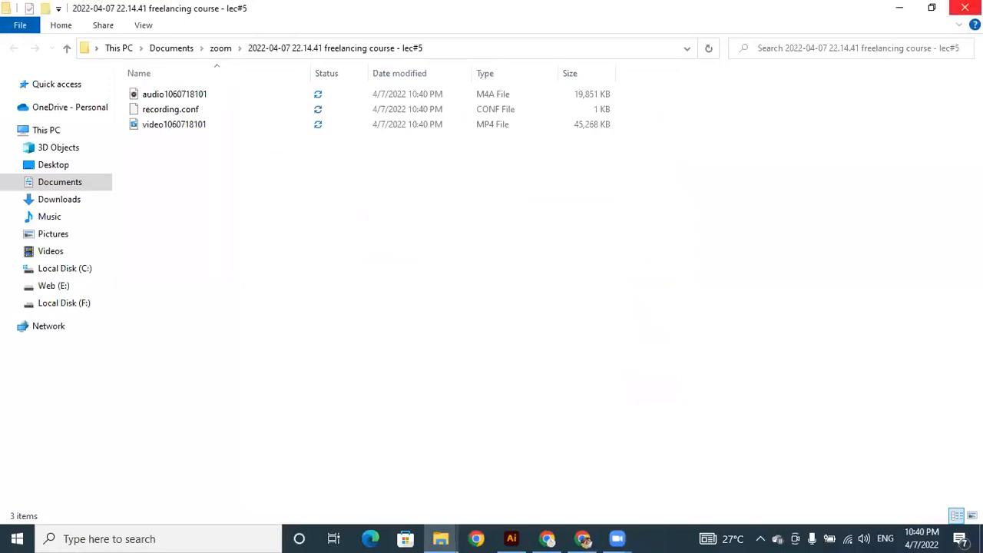
{"action": "left_click", "coordinate": [899, 8]}
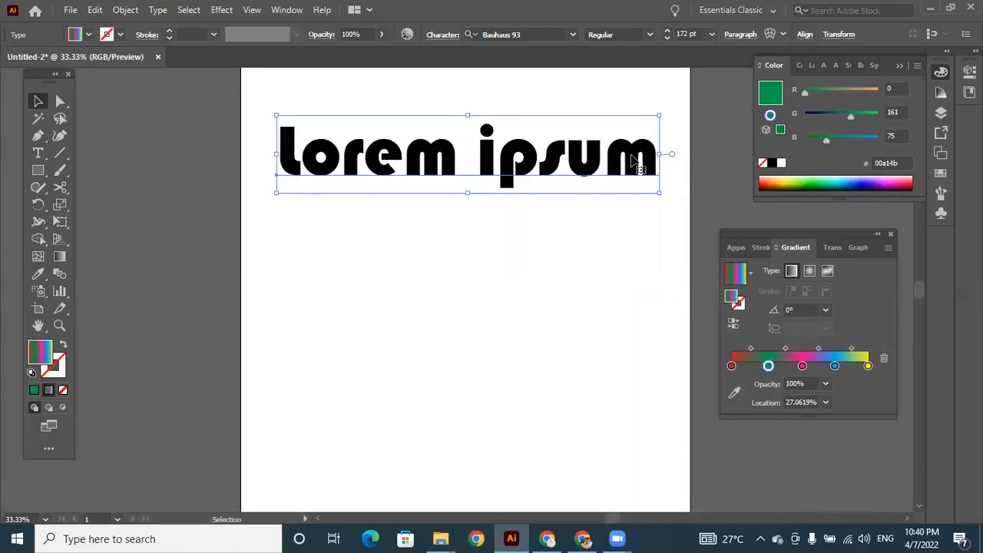
Step: Nudge the "Lorem ipsum" text into place near the top of the artboard and convert it to outlines
{"action": "left_click_drag", "start_coordinate": [629, 155], "coordinate": [624, 164]}
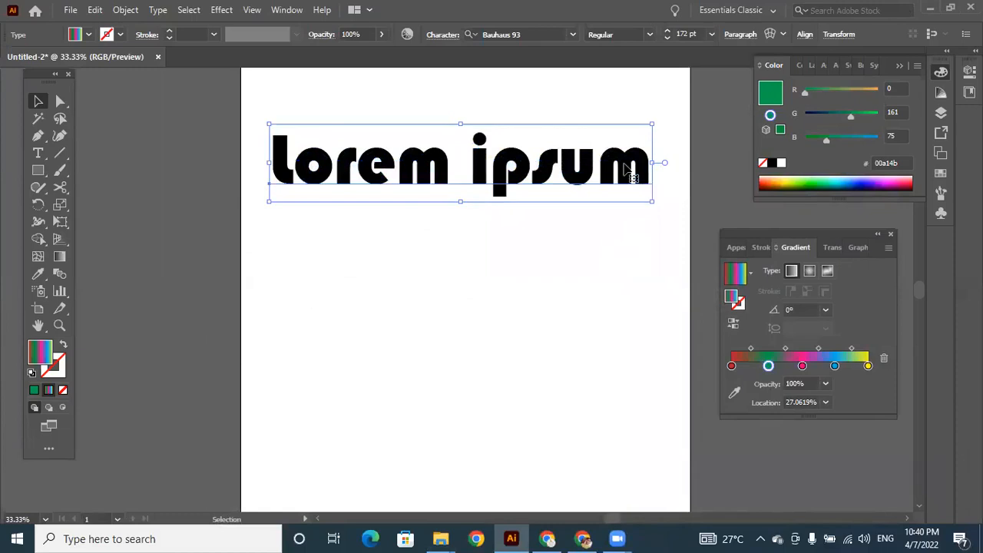
{"action": "left_click_drag", "start_coordinate": [626, 167], "coordinate": [634, 168]}
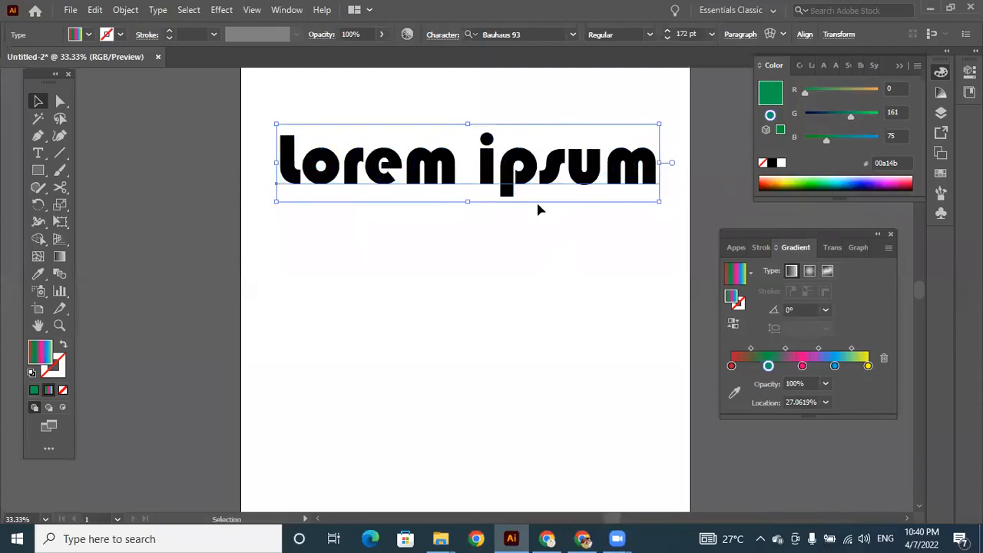
{"action": "left_click_drag", "start_coordinate": [530, 167], "coordinate": [524, 150]}
{"action": "right_click", "coordinate": [524, 150]}
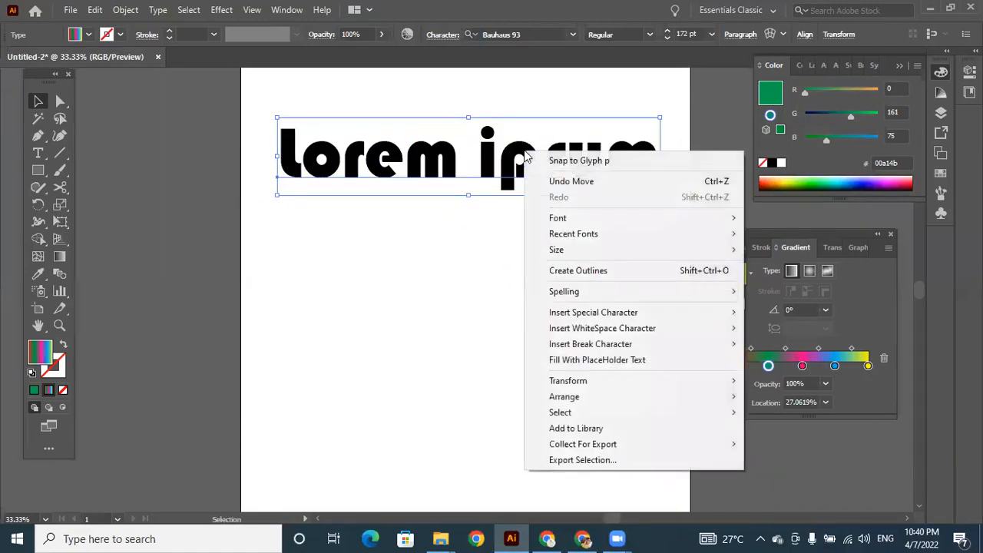
{"action": "left_click", "coordinate": [578, 273]}
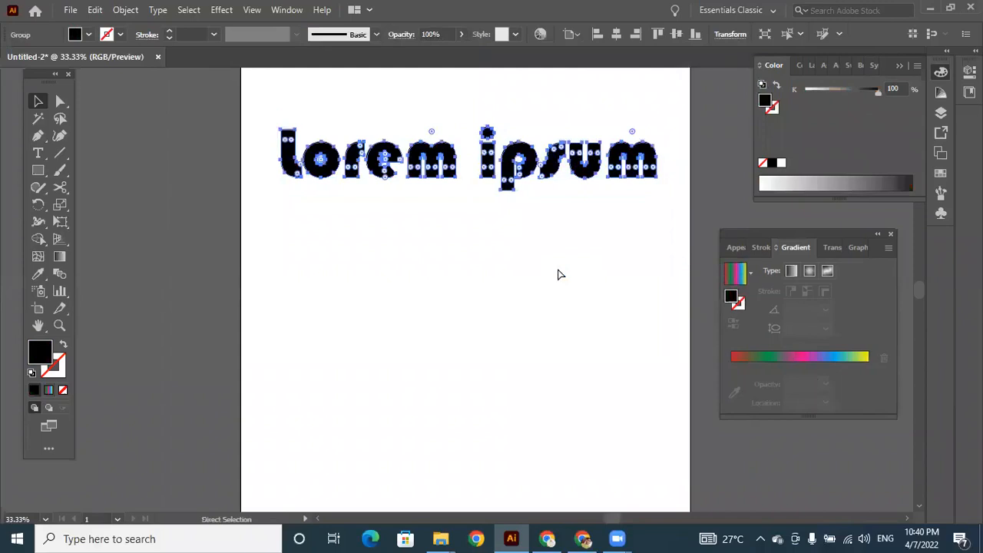
{"action": "key", "text": "ctrl+equal"}
{"action": "key", "text": "ctrl+equal"}
{"action": "key", "text": "ctrl+equal"}
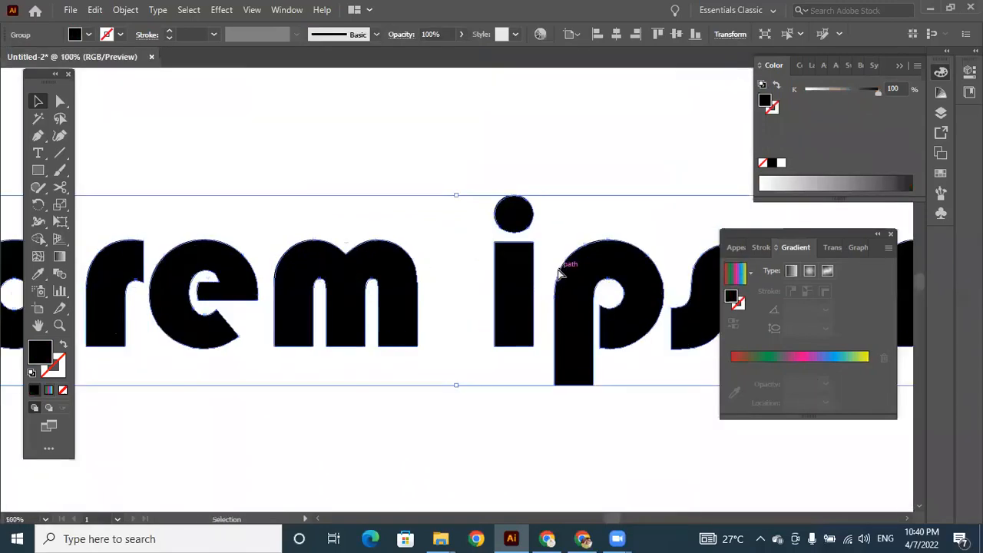
Step: Examine the outlined "Lorem ipsum" letters and their anchor points up close and at full width
{"action": "key", "text": "ctrl+equal"}
{"action": "key", "text": "ctrl+equal"}
{"action": "key", "text": "ctrl+equal"}
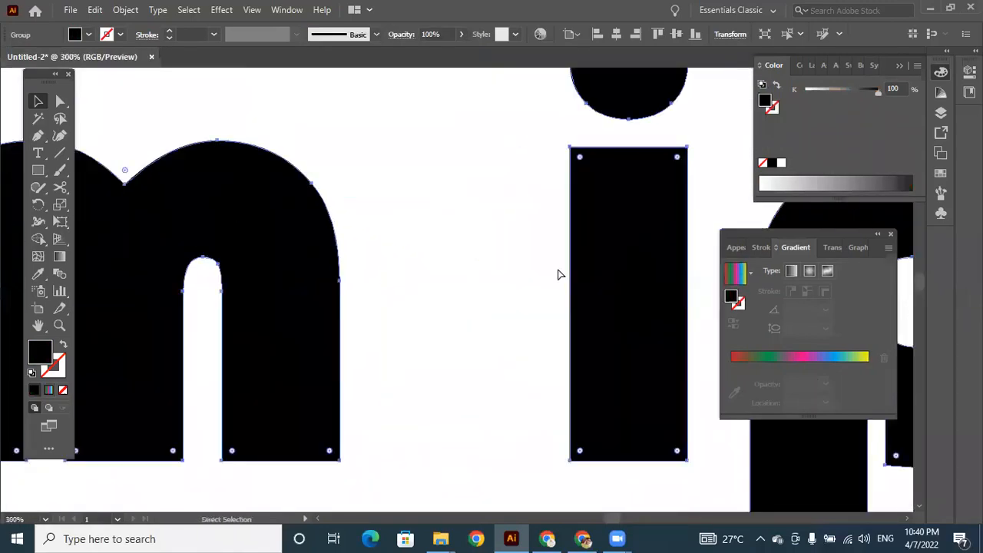
{"action": "key", "text": "ctrl+equal"}
{"action": "key", "text": "ctrl+equal"}
{"action": "key", "text": "ctrl+minus"}
{"action": "key", "text": "ctrl+minus"}
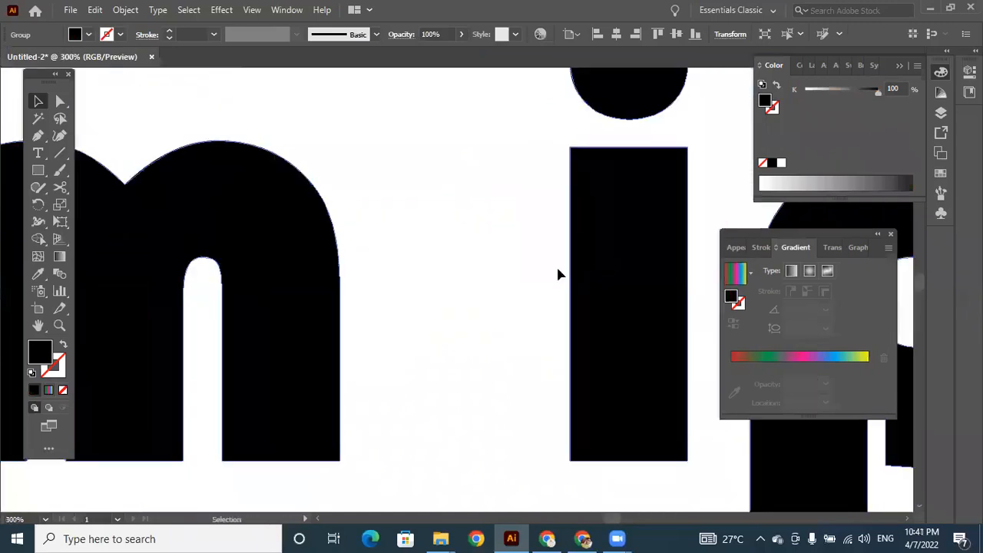
{"action": "key", "text": "ctrl+minus"}
{"action": "key", "text": "ctrl+minus"}
{"action": "key", "text": "ctrl+minus"}
{"action": "key", "text": "ctrl+minus"}
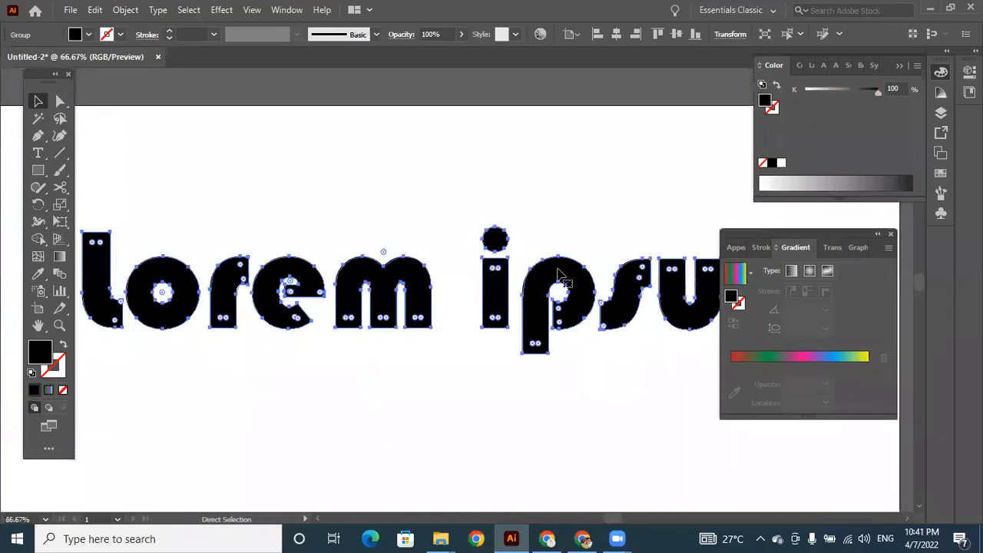
{"action": "key", "text": "ctrl+minus"}
{"action": "key", "text": "ctrl+minus"}
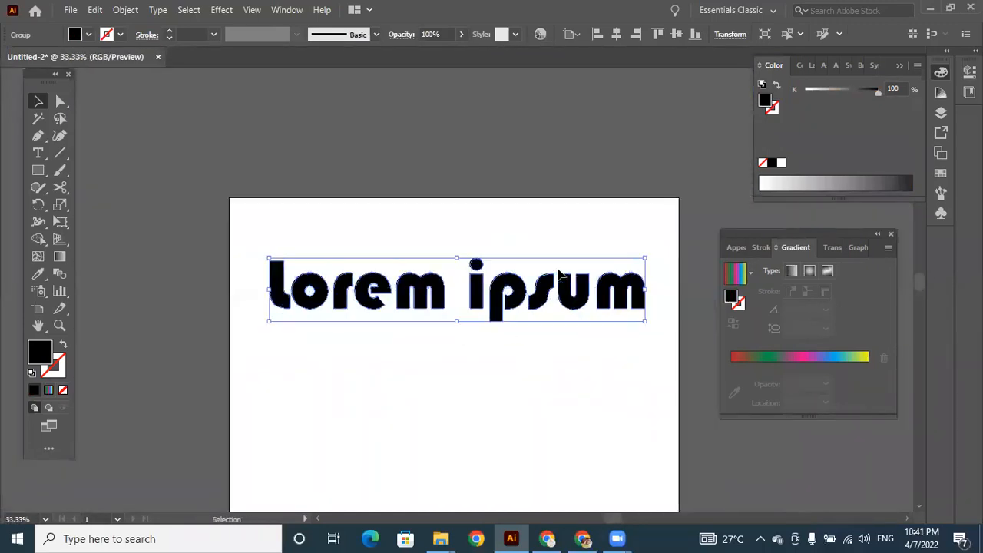
Step: Move the outlined "Lorem ipsum" slightly closer to the artboard's upper edge and ungroup it into separate letters
{"action": "left_click_drag", "start_coordinate": [495, 294], "coordinate": [486, 278]}
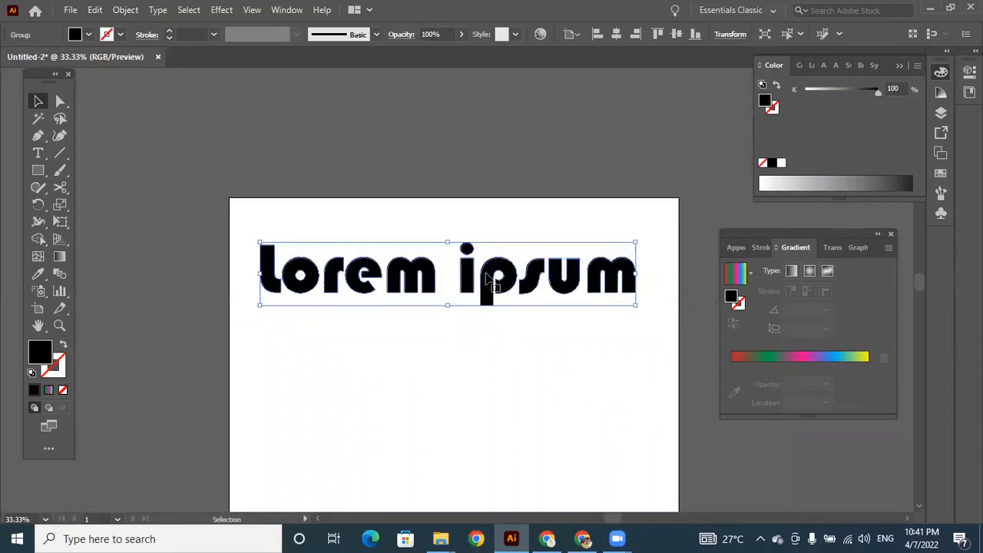
{"action": "left_click", "coordinate": [516, 346]}
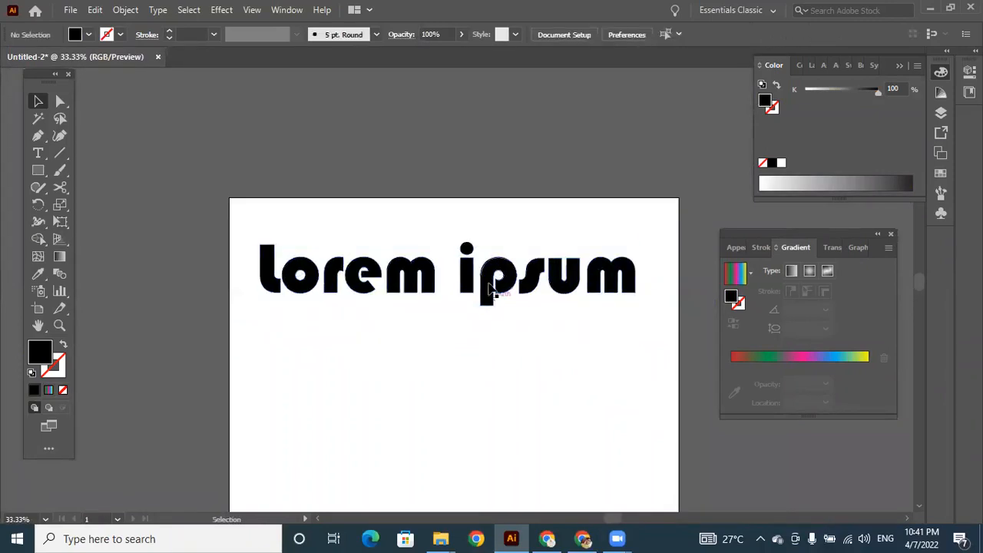
{"action": "left_click", "coordinate": [487, 273]}
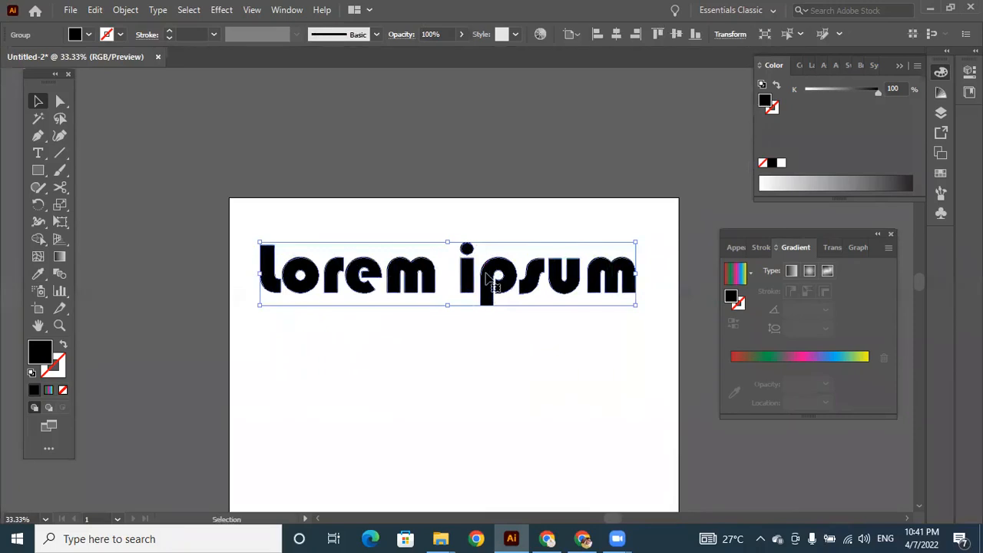
{"action": "right_click", "coordinate": [486, 274]}
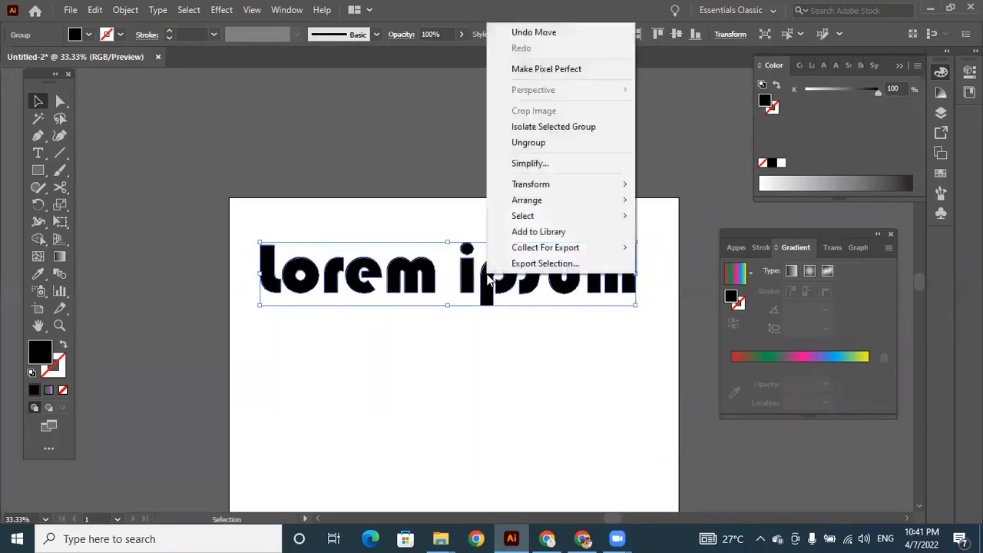
{"action": "left_click", "coordinate": [528, 146]}
{"action": "left_click", "coordinate": [484, 439]}
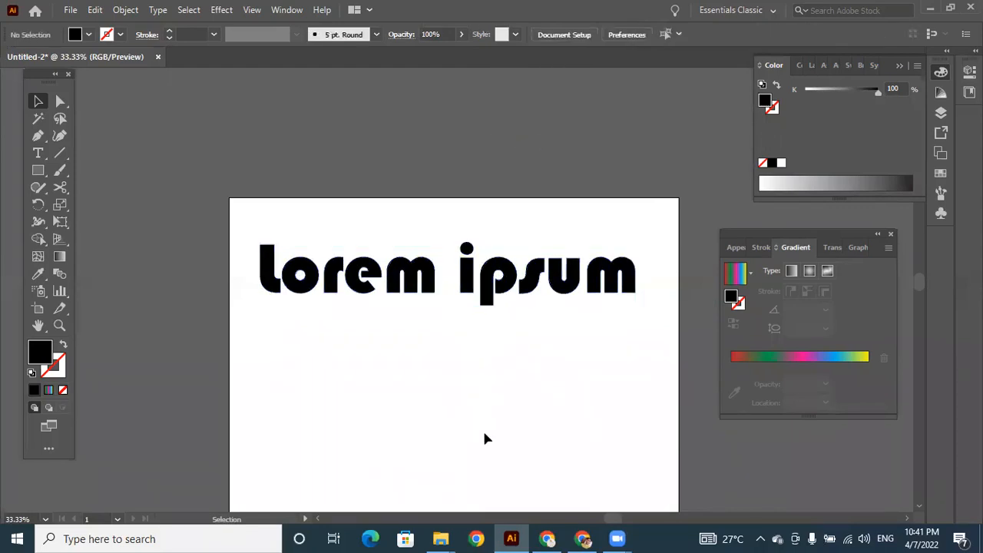
Step: Move the letters L, o, r, p and s individually away from the outlined text
{"action": "left_click_drag", "start_coordinate": [270, 278], "coordinate": [250, 245]}
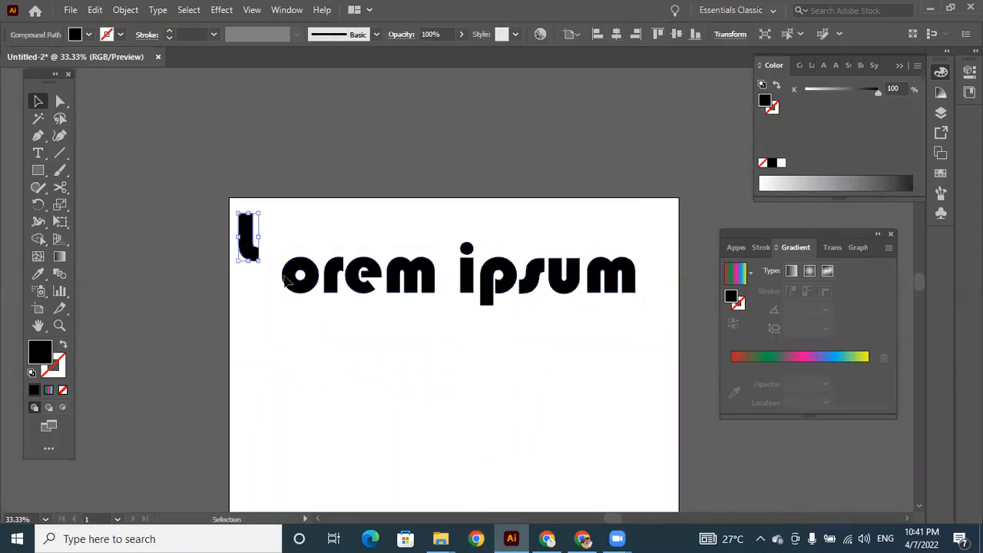
{"action": "left_click_drag", "start_coordinate": [306, 291], "coordinate": [287, 371]}
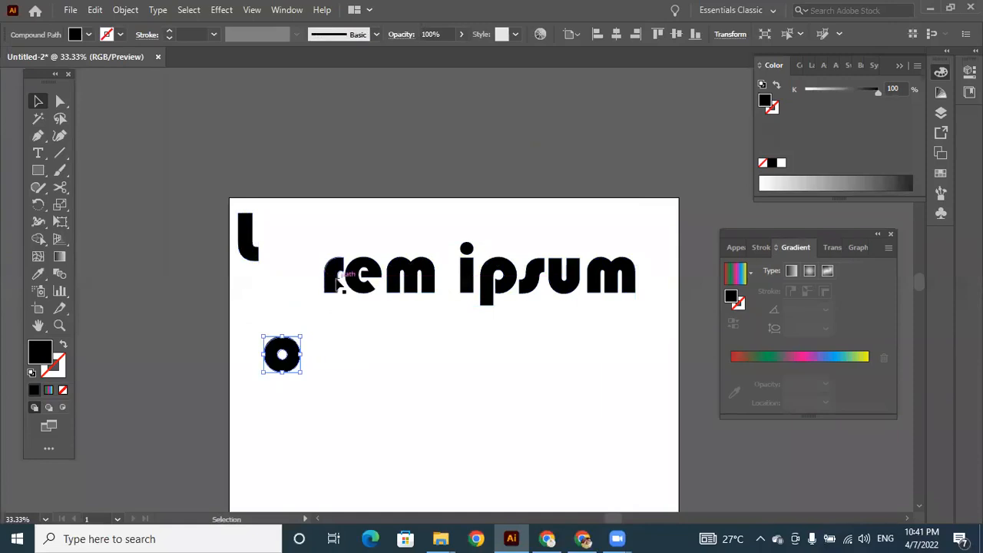
{"action": "left_click_drag", "start_coordinate": [338, 283], "coordinate": [295, 232]}
{"action": "left_click_drag", "start_coordinate": [487, 298], "coordinate": [517, 449]}
{"action": "left_click_drag", "start_coordinate": [528, 278], "coordinate": [515, 242]}
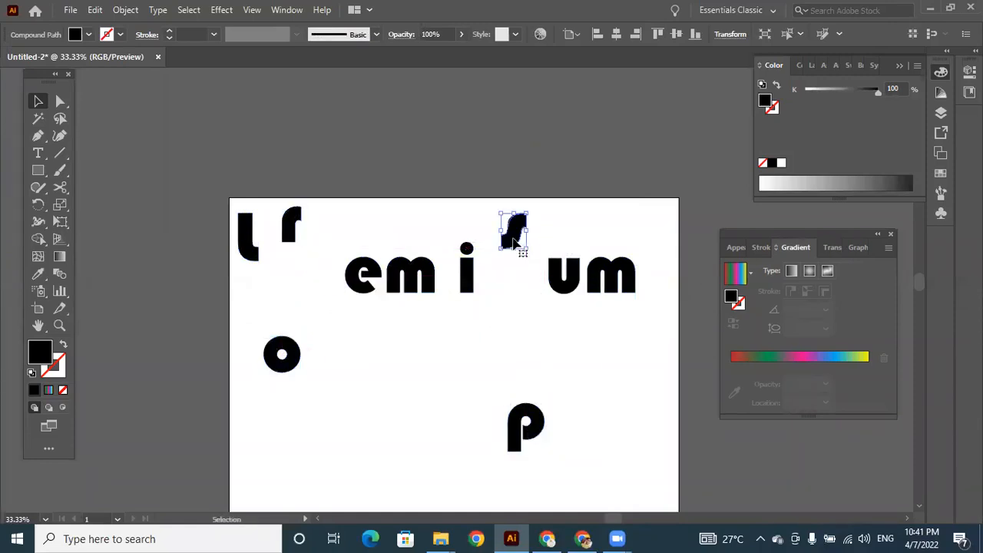
Step: Undo the separate letter moves and the ungrouping of the outlined text
{"action": "key", "text": "ctrl+z"}
{"action": "key", "text": "ctrl+z"}
{"action": "key", "text": "ctrl+z"}
{"action": "key", "text": "ctrl+z"}
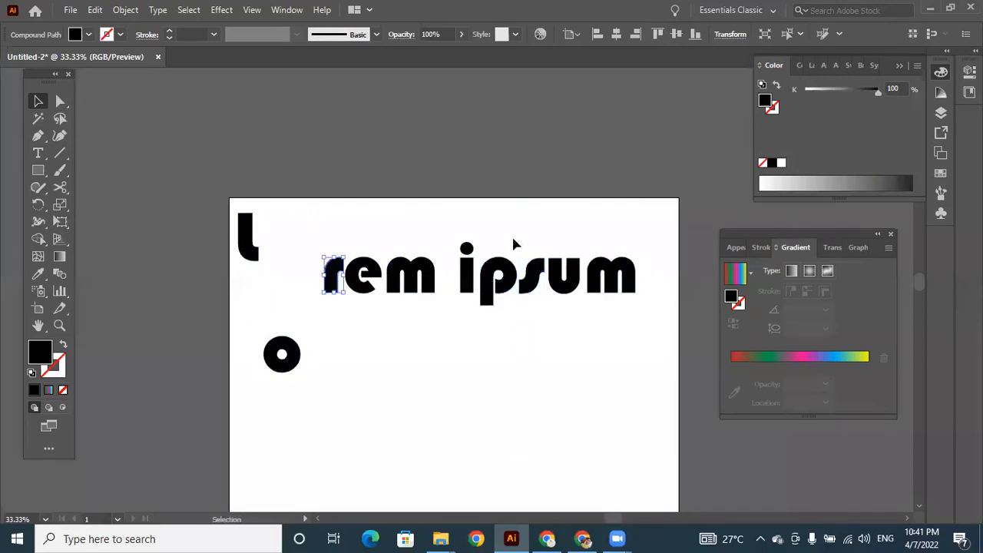
{"action": "key", "text": "ctrl+z"}
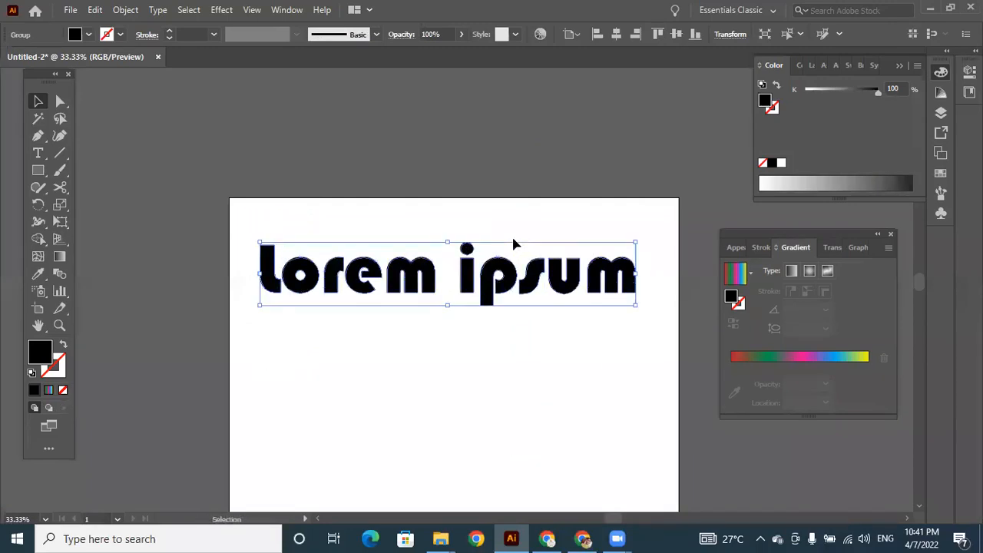
Step: Ungroup the outlined "Lorem ipsum", try moving the letter L on its own, and undo that move
{"action": "right_click", "coordinate": [509, 275]}
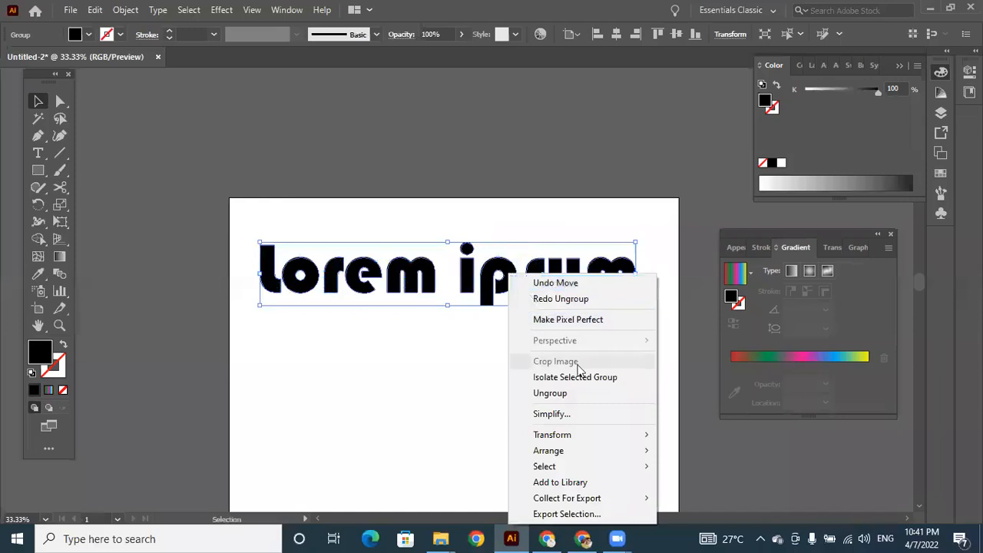
{"action": "left_click", "coordinate": [579, 396]}
{"action": "left_click", "coordinate": [436, 351]}
{"action": "left_click_drag", "start_coordinate": [265, 259], "coordinate": [257, 240]}
{"action": "key", "text": "ctrl+z"}
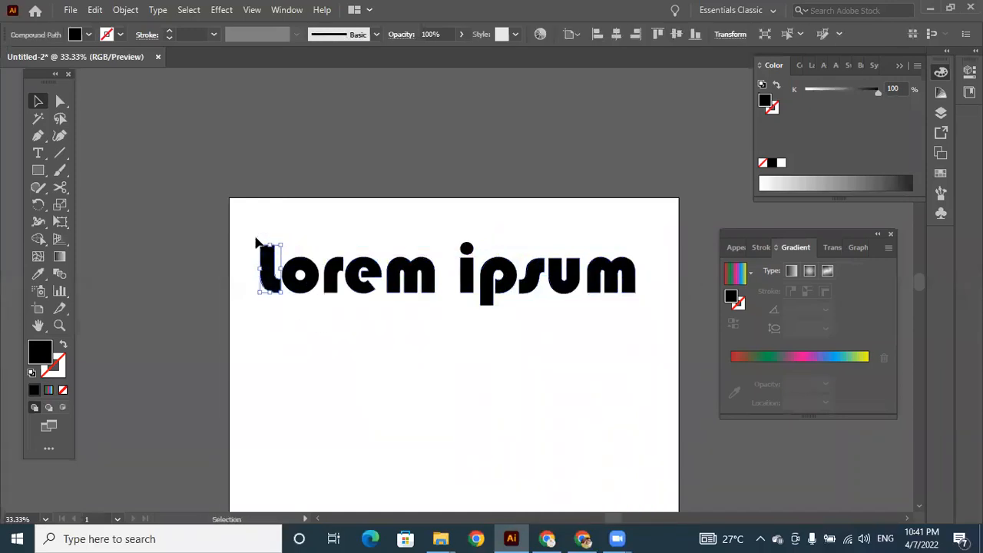
Step: Select all the outlined letters together and apply the multicolour linear gradient fill to them
{"action": "left_click", "coordinate": [352, 338]}
{"action": "left_click_drag", "start_coordinate": [239, 225], "coordinate": [651, 330]}
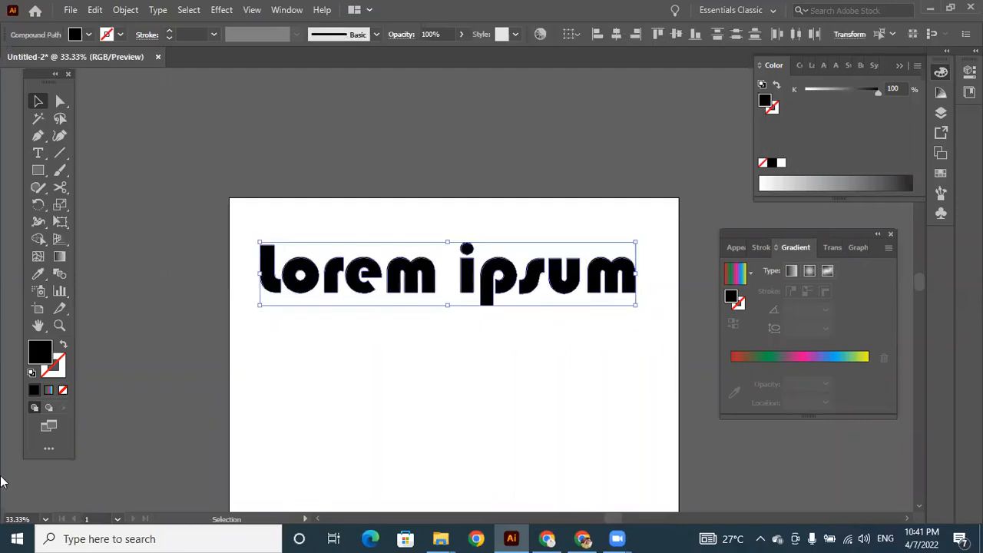
{"action": "left_click", "coordinate": [49, 390]}
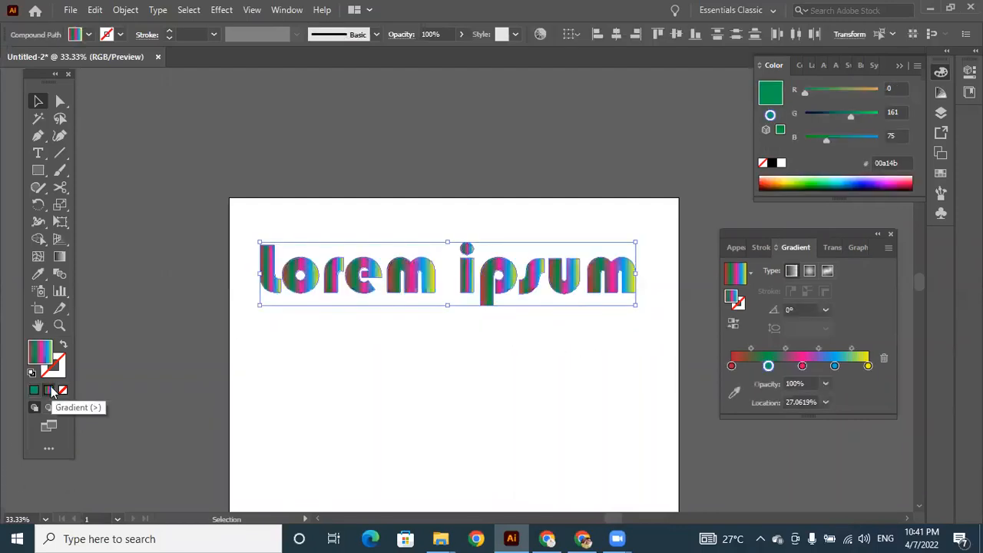
{"action": "left_click", "coordinate": [467, 386]}
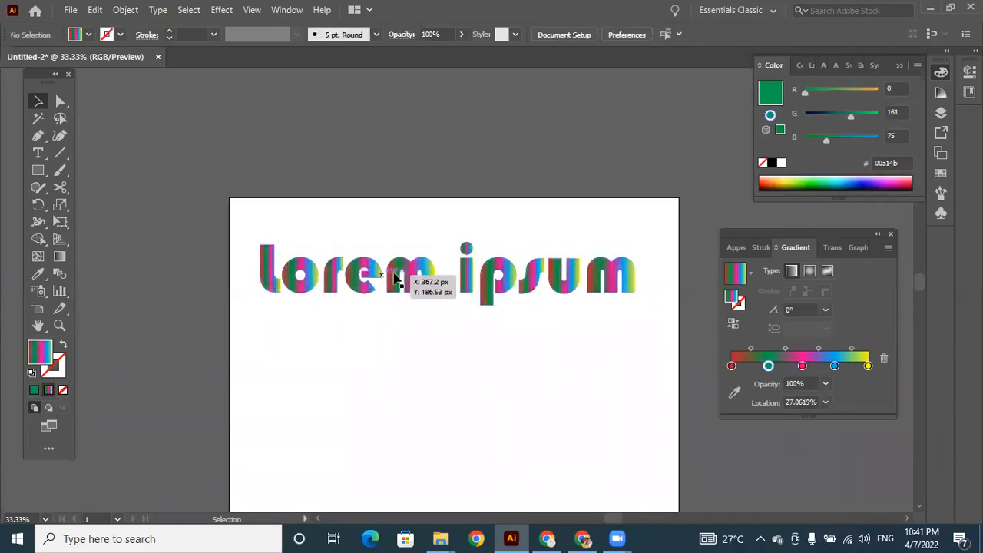
Step: Examine how the gradient fills each separate letter of the outlined "Lorem ipsum"
{"action": "left_click", "coordinate": [266, 278]}
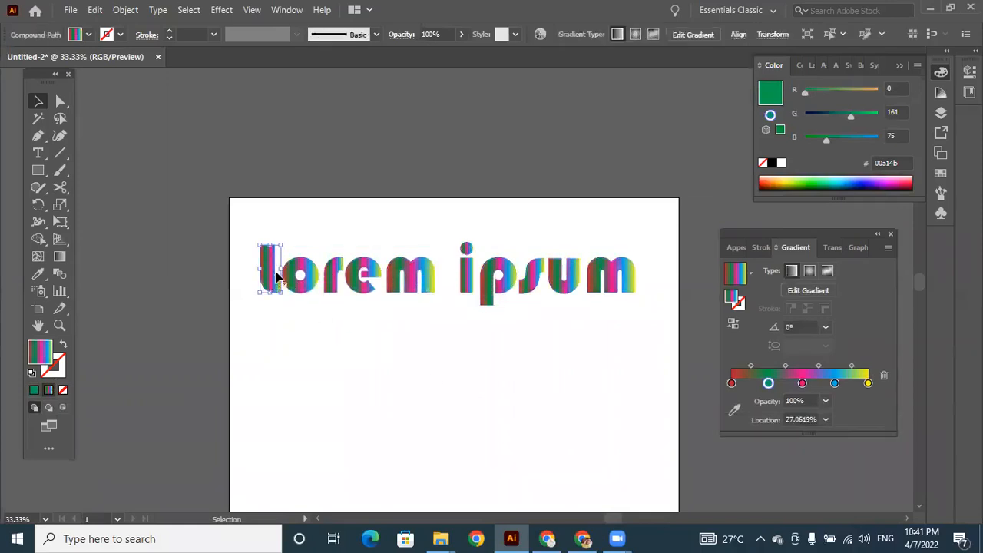
{"action": "left_click", "coordinate": [311, 275]}
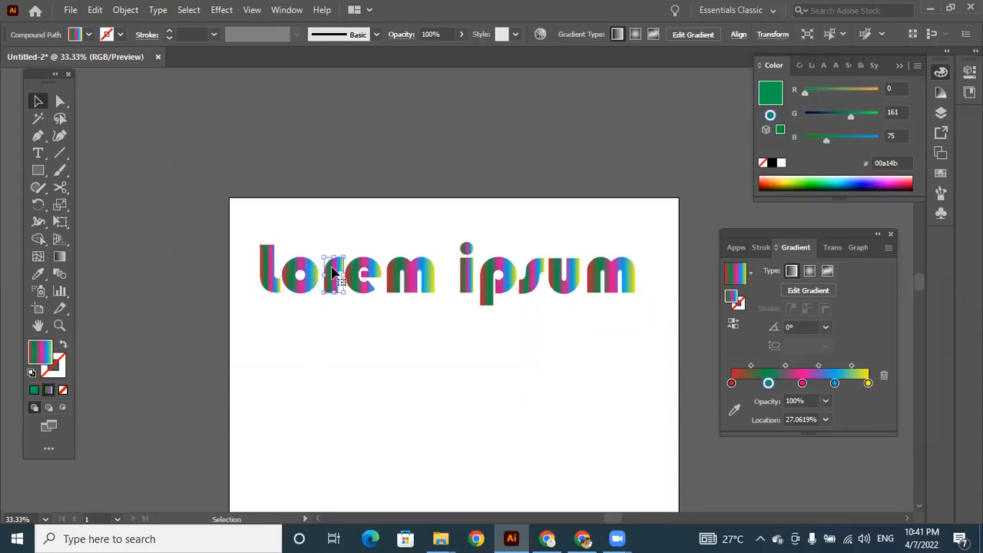
{"action": "left_click", "coordinate": [272, 273]}
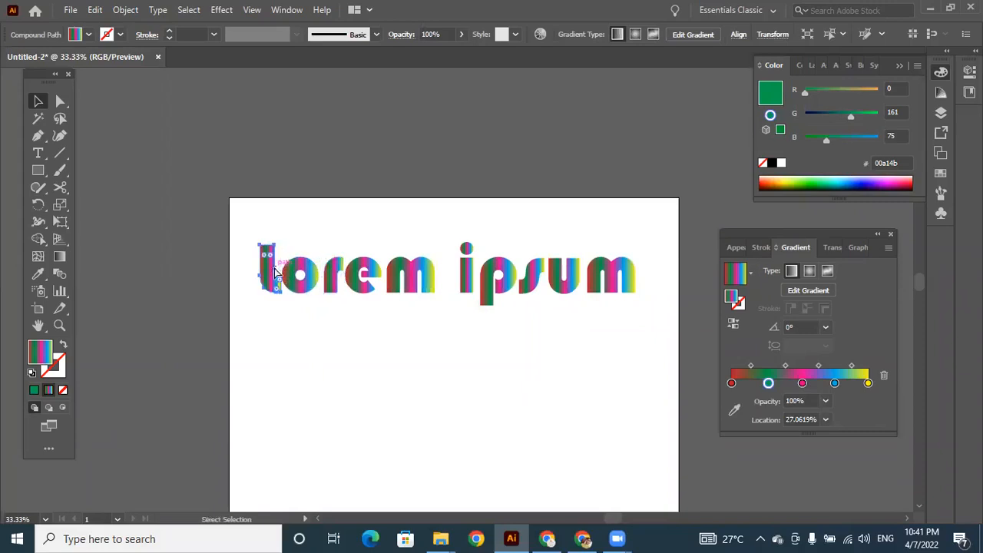
{"action": "key", "text": "ctrl+equal"}
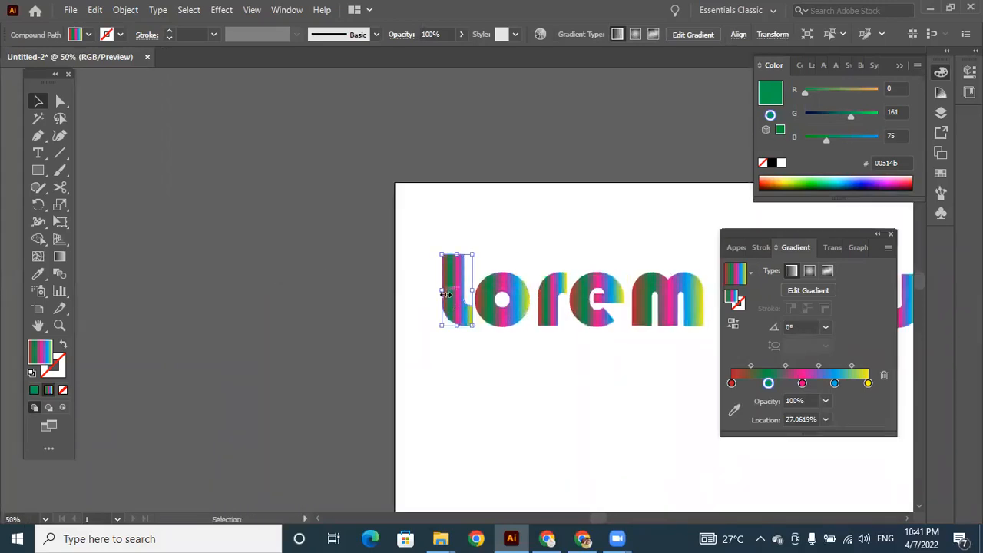
{"action": "left_click", "coordinate": [486, 307]}
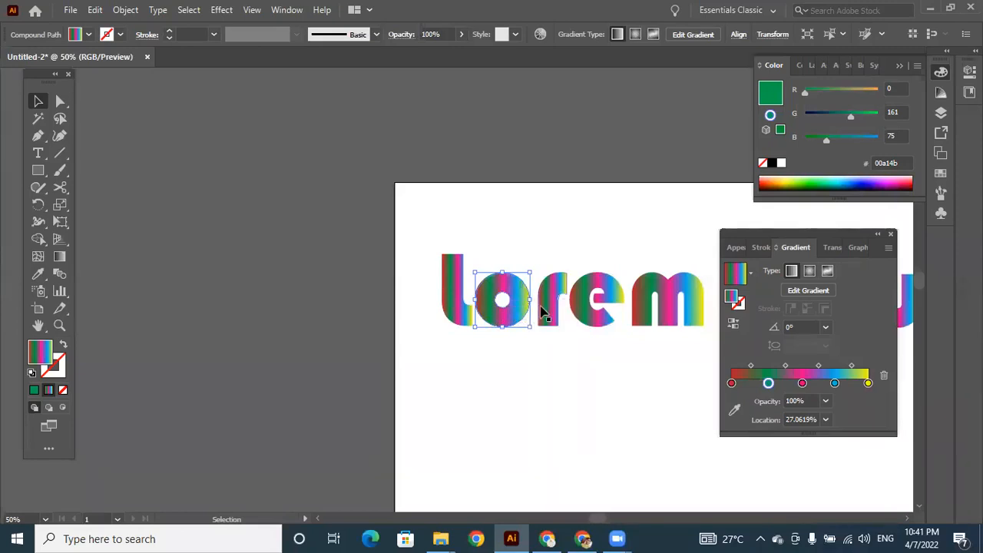
{"action": "key", "text": "ctrl+minus"}
{"action": "key", "text": "ctrl+minus"}
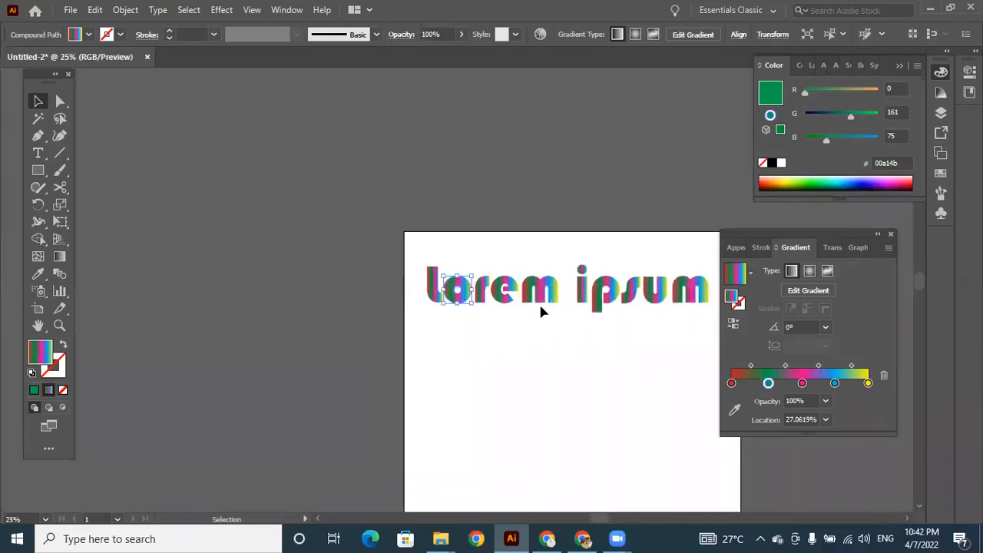
{"action": "key", "text": "space"}
{"action": "left_click_drag", "start_coordinate": [533, 356], "coordinate": [432, 298]}
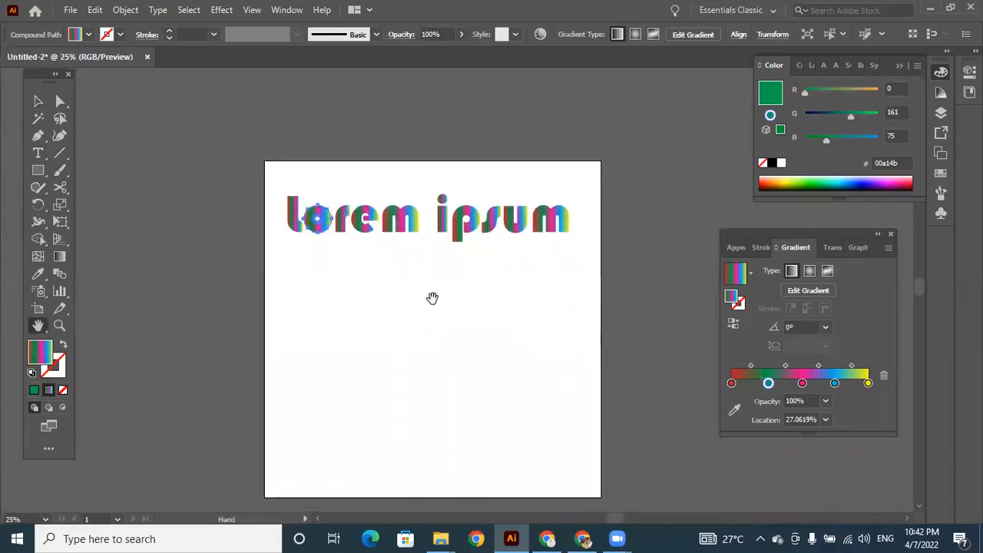
{"action": "left_click", "coordinate": [38, 101]}
{"action": "left_click", "coordinate": [399, 304]}
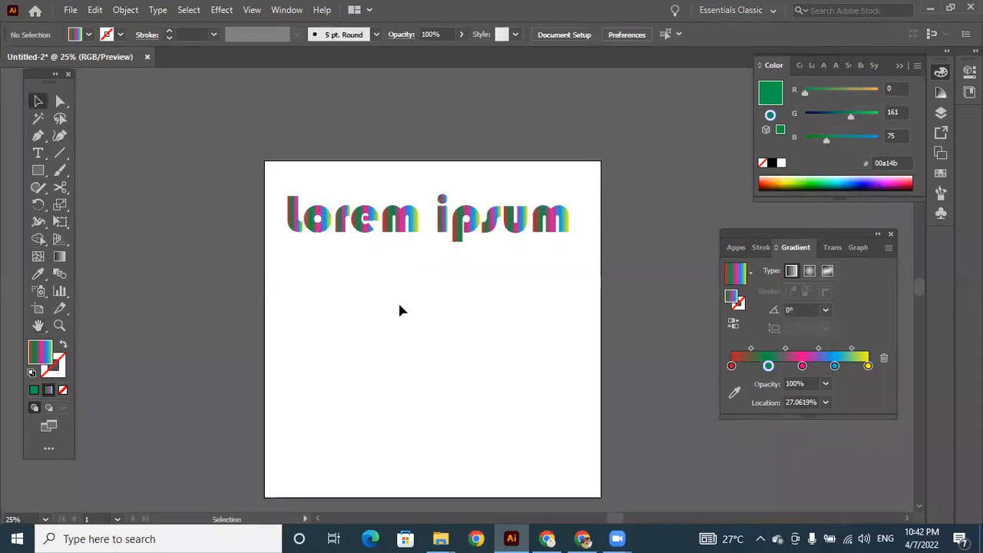
{"action": "key", "text": "ctrl+plus"}
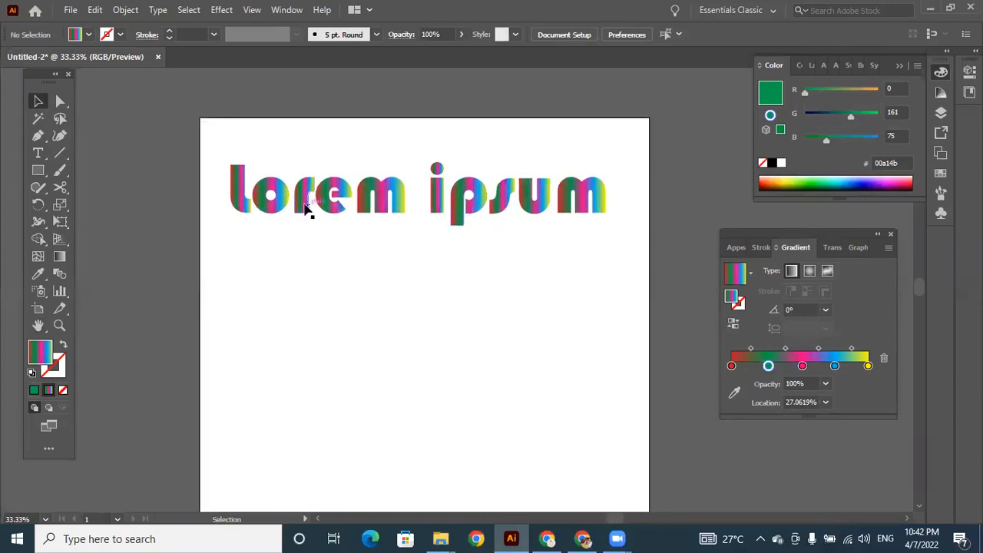
{"action": "left_click_drag", "start_coordinate": [228, 152], "coordinate": [601, 303]}
{"action": "left_click", "coordinate": [450, 303]}
Step: Add a second "Lorem ipsum" placeholder as live point text below the gradient-filled lettering
{"action": "left_click", "coordinate": [47, 152]}
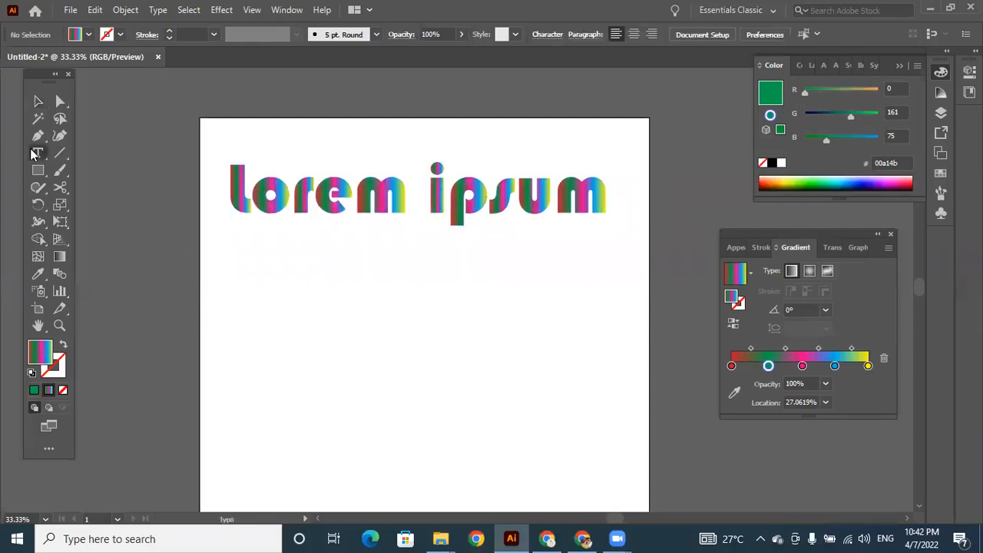
{"action": "left_click", "coordinate": [234, 324]}
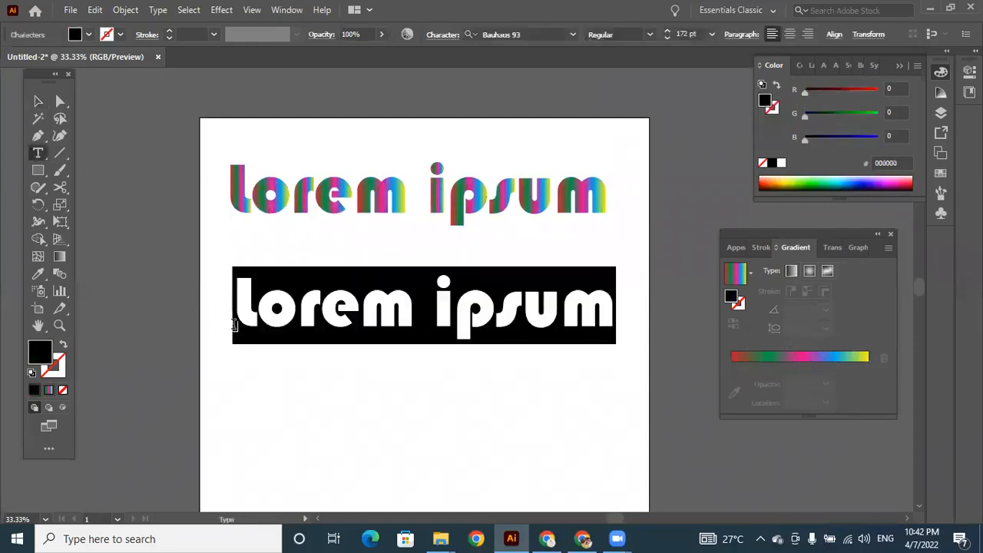
{"action": "left_click", "coordinate": [39, 101]}
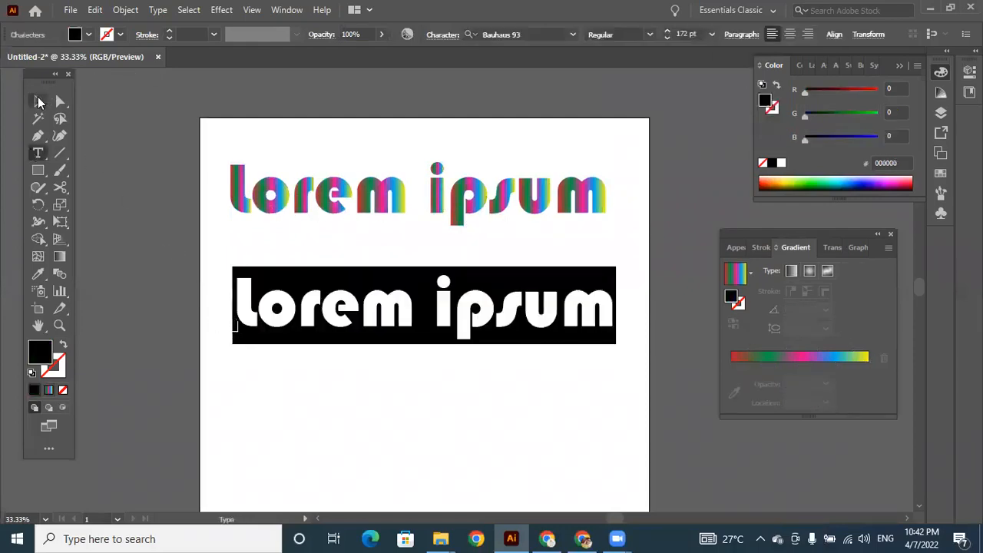
{"action": "left_click", "coordinate": [466, 385]}
Step: Try the gradient fill on the new live text and set its fill to solid green 00a14b
{"action": "left_click", "coordinate": [461, 323]}
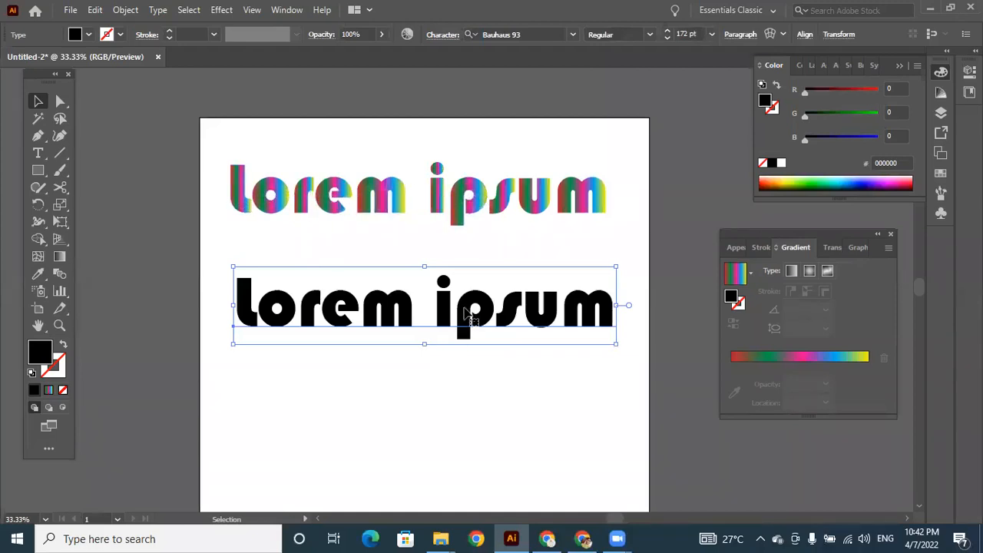
{"action": "left_click", "coordinate": [49, 391]}
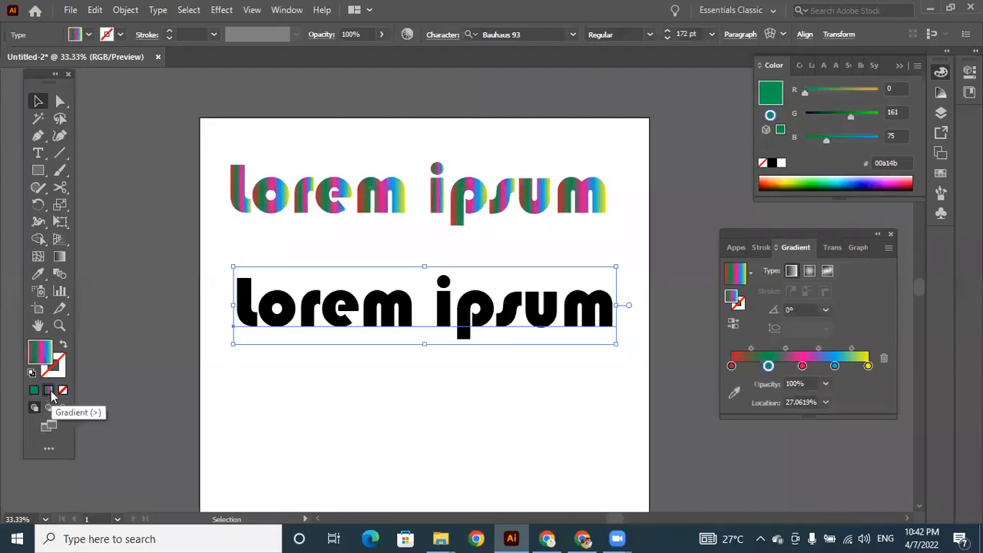
{"action": "left_click", "coordinate": [33, 392]}
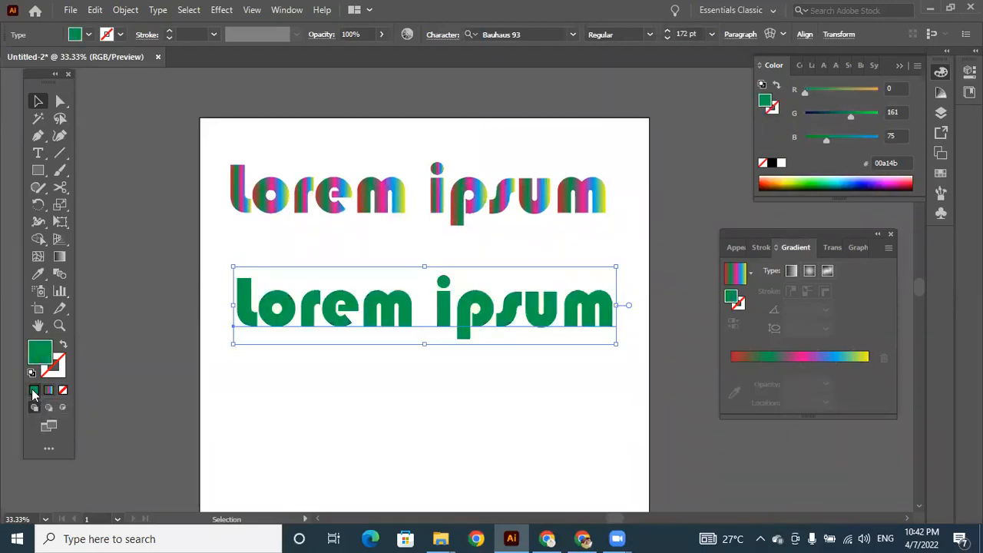
Step: Draw a wide rectangle covering the green live "Lorem ipsum" text and apply the multicolour linear gradient fill to it
{"action": "left_click", "coordinate": [37, 171]}
{"action": "left_click", "coordinate": [37, 171]}
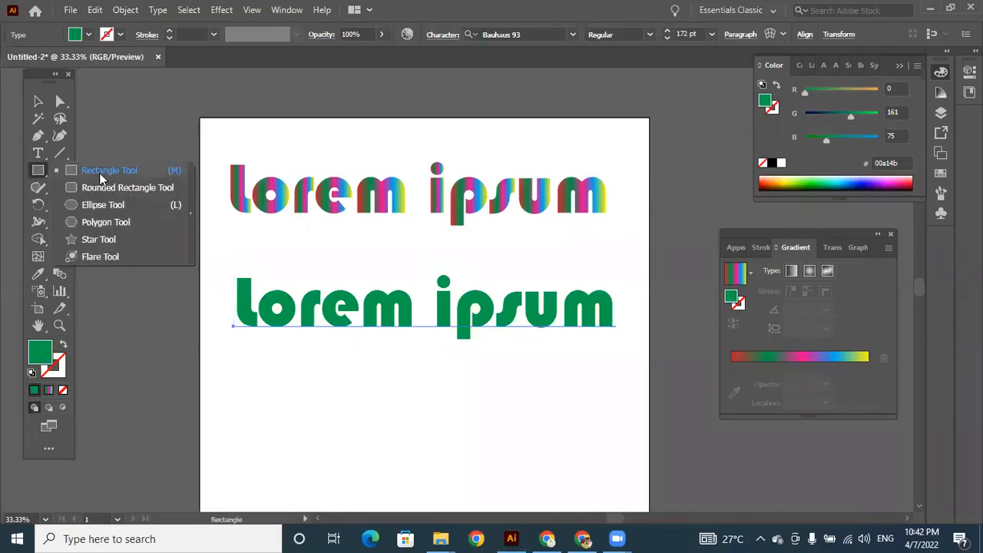
{"action": "left_click", "coordinate": [99, 173]}
{"action": "left_click_drag", "start_coordinate": [220, 262], "coordinate": [633, 357]}
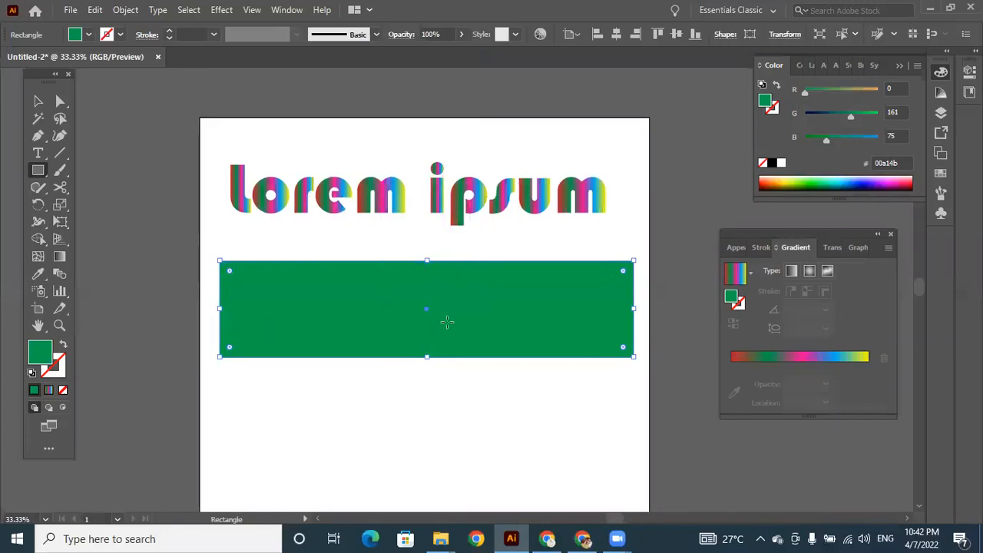
{"action": "left_click", "coordinate": [49, 391]}
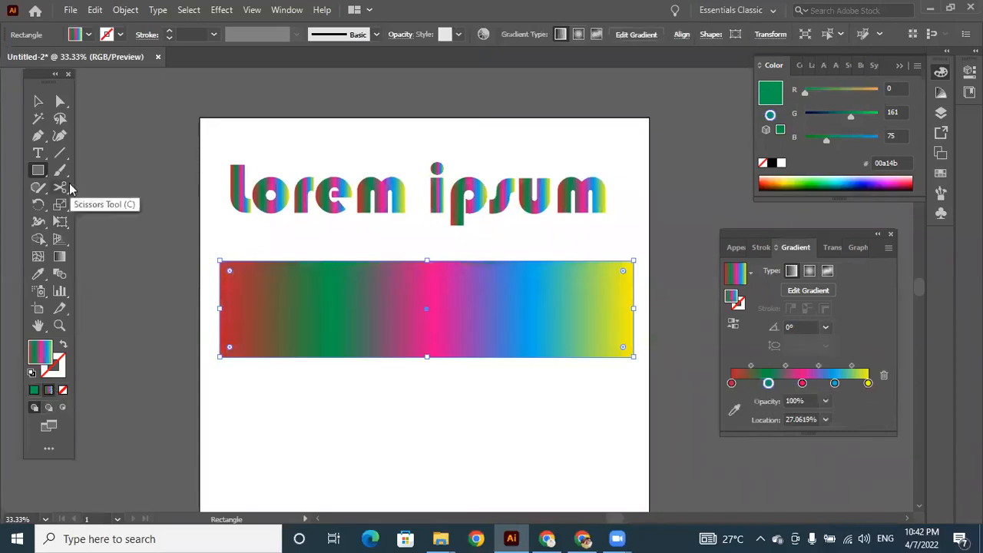
Step: Separate the live text from the gradient rectangle so that the rectangle sits between the two letterings and the live text below it
{"action": "left_click", "coordinate": [38, 101]}
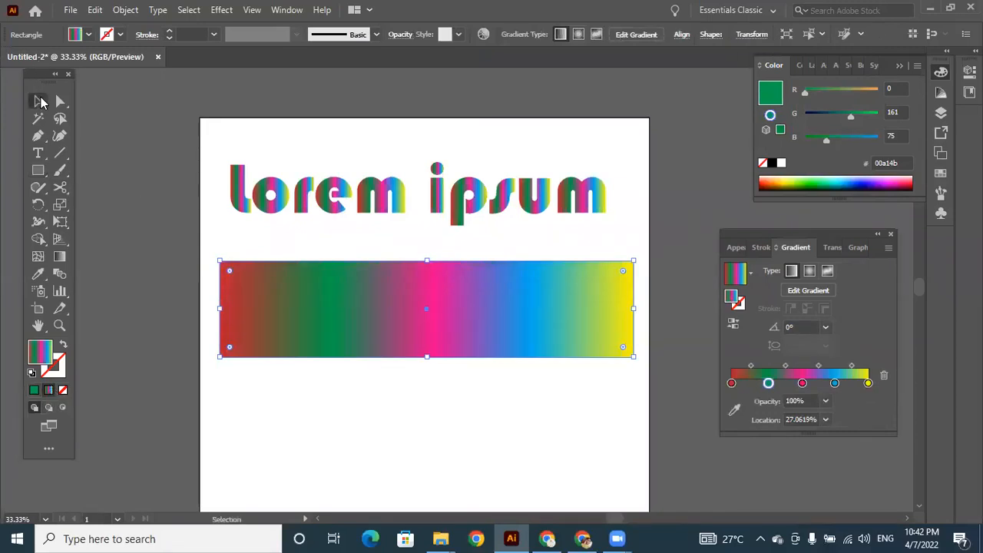
{"action": "left_click", "coordinate": [486, 412]}
{"action": "left_click_drag", "start_coordinate": [483, 300], "coordinate": [482, 394]}
{"action": "left_click_drag", "start_coordinate": [466, 319], "coordinate": [464, 410]}
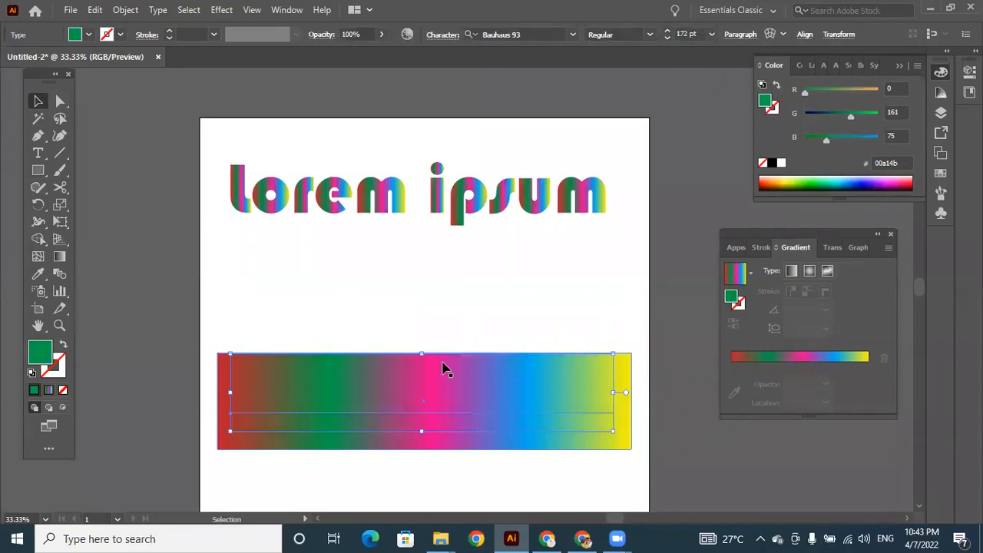
{"action": "left_click_drag", "start_coordinate": [438, 358], "coordinate": [463, 303]}
Step: Compare solid green with the gradient fill on the rectangle, shifting it slightly up, and inspect the gradient's blue, pink and green stops
{"action": "left_click", "coordinate": [34, 391]}
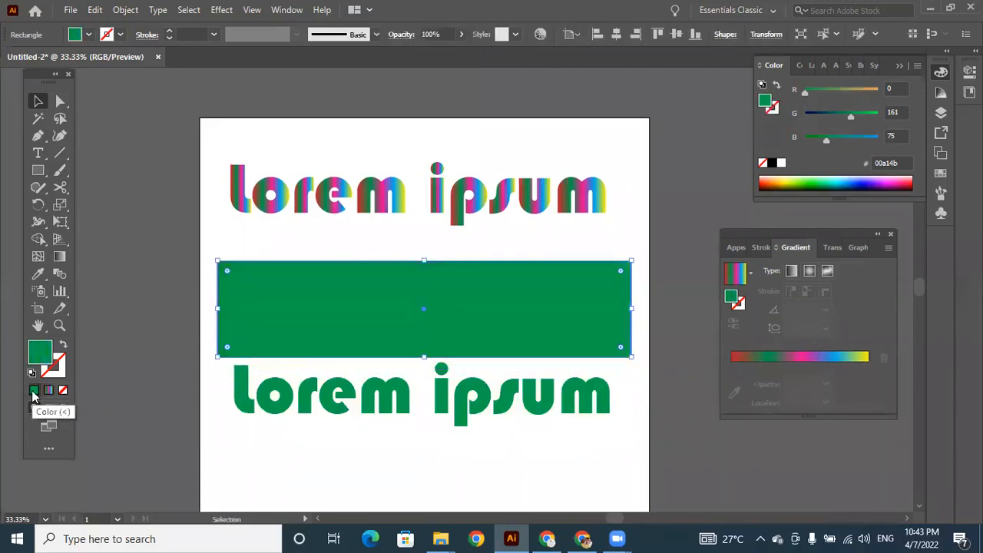
{"action": "left_click_drag", "start_coordinate": [494, 336], "coordinate": [491, 326]}
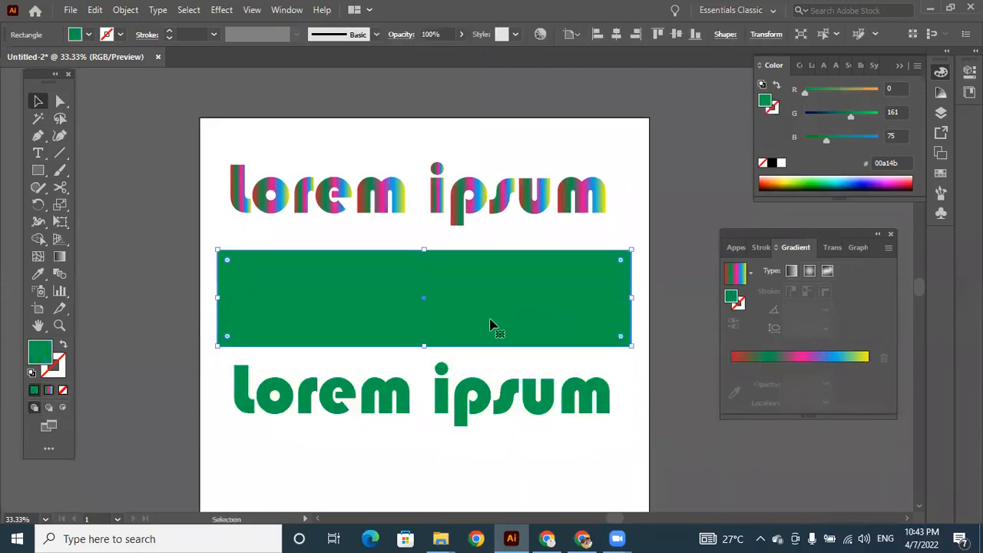
{"action": "left_click", "coordinate": [49, 392]}
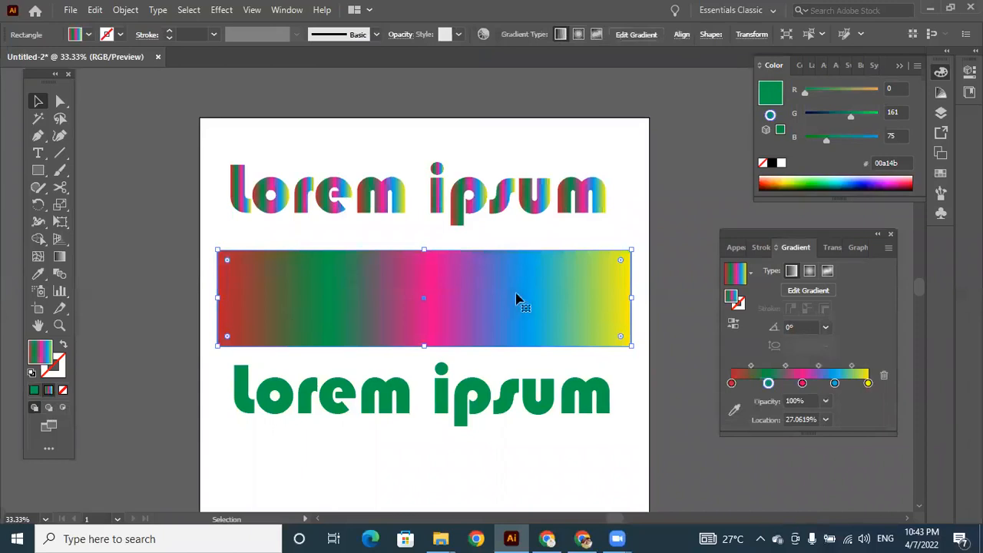
{"action": "left_click", "coordinate": [835, 383]}
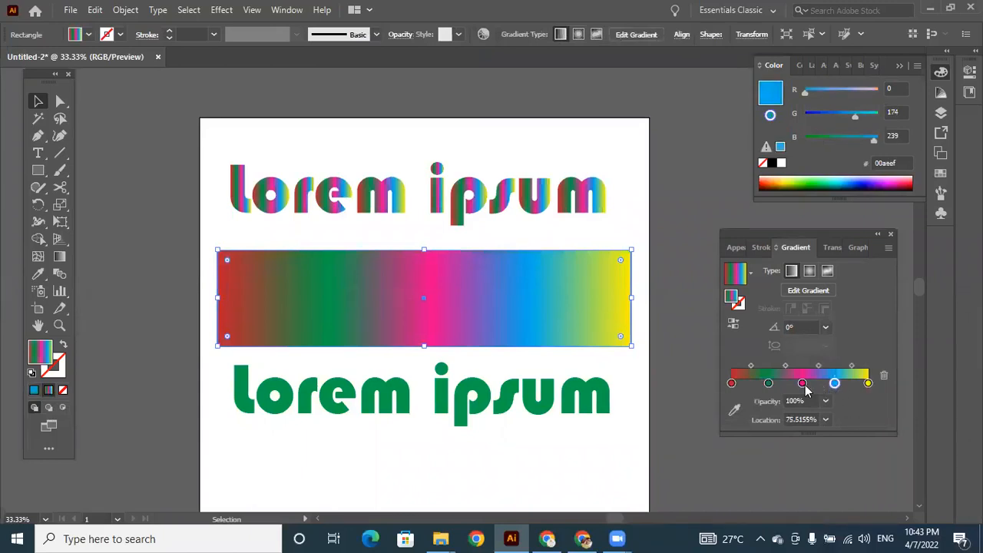
{"action": "left_click", "coordinate": [802, 383]}
{"action": "left_click", "coordinate": [769, 383]}
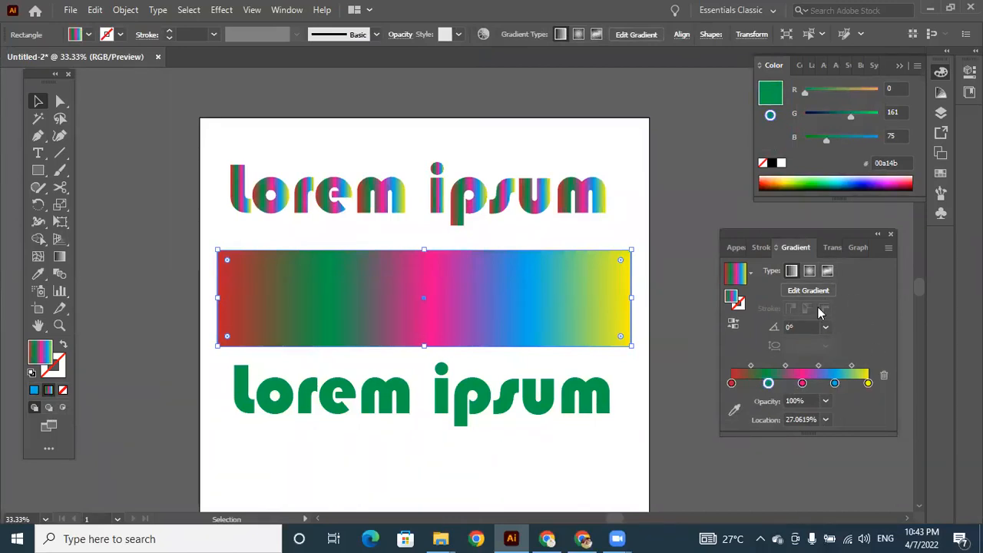
Step: Move the green live text onto the gradient rectangle and bring it in front of the rectangle
{"action": "left_click", "coordinate": [484, 395]}
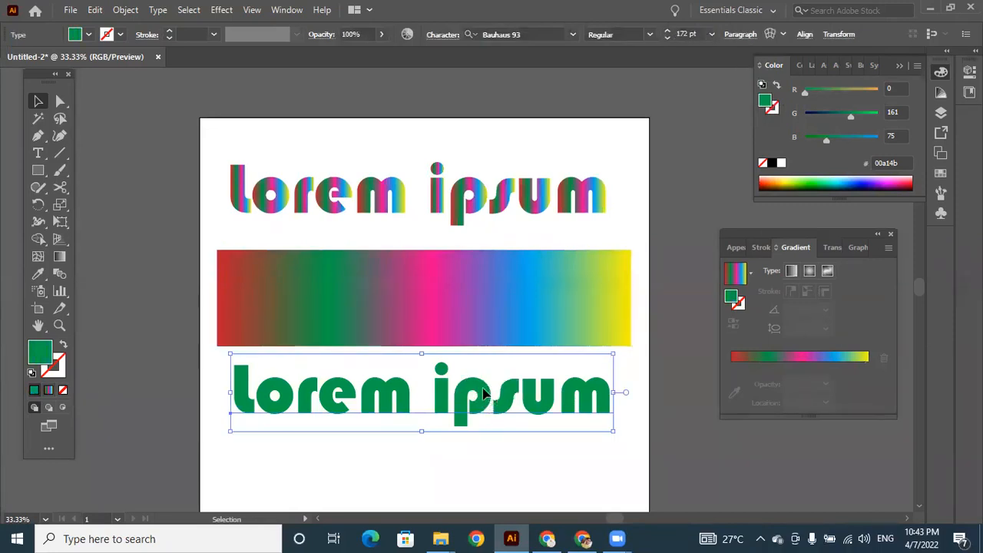
{"action": "left_click_drag", "start_coordinate": [484, 394], "coordinate": [490, 302]}
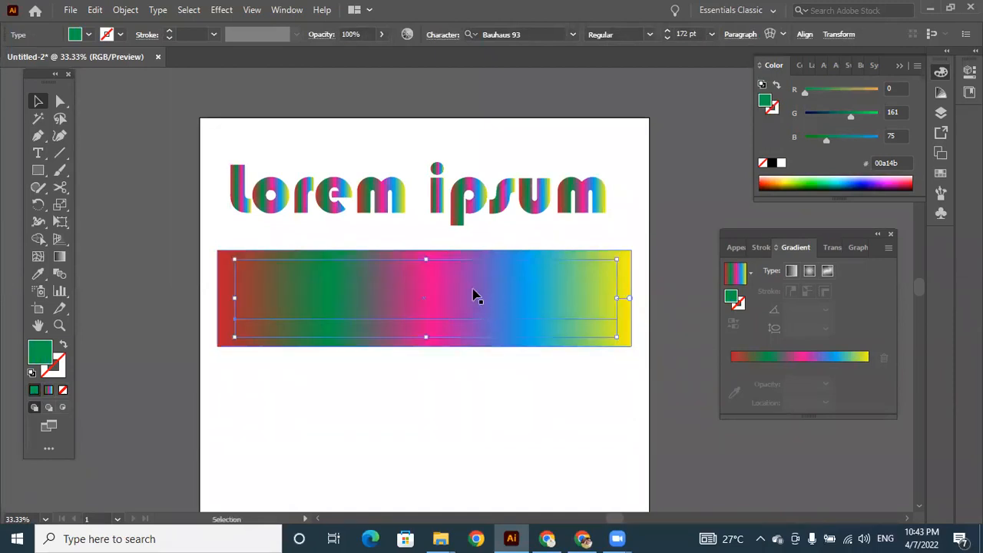
{"action": "right_click", "coordinate": [476, 295]}
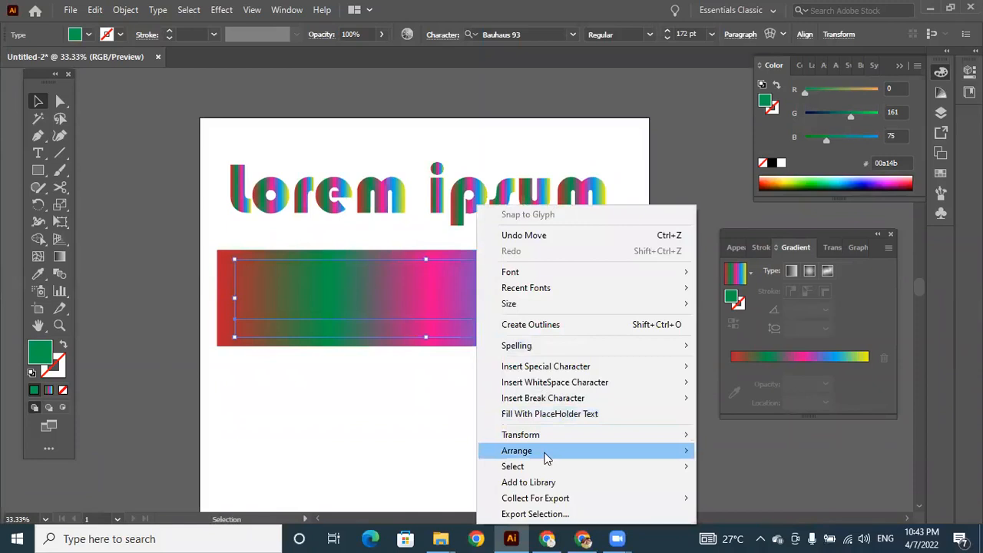
{"action": "mouse_move", "coordinate": [653, 459]}
{"action": "left_click", "coordinate": [726, 454]}
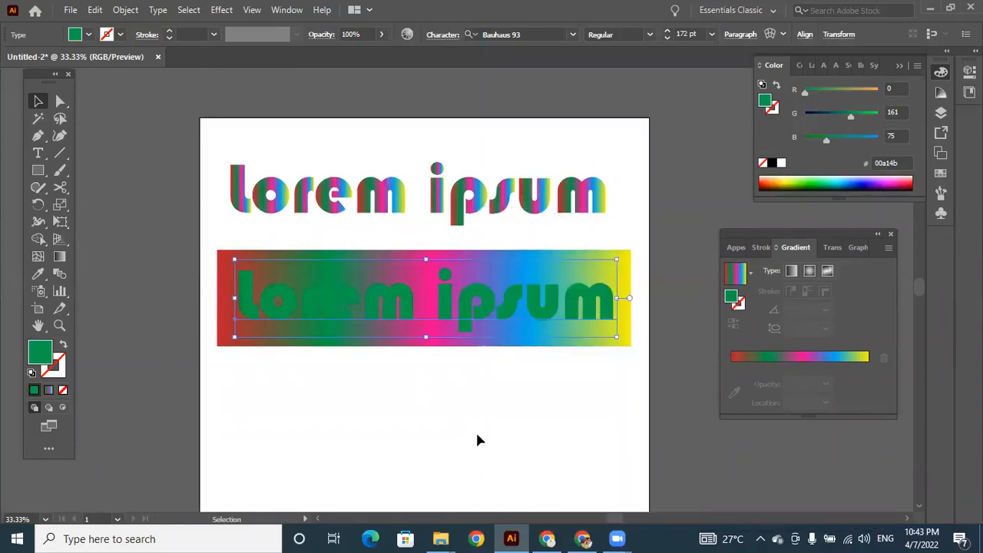
{"action": "left_click", "coordinate": [476, 431]}
Step: Change the live text's fill colour to yellow e1ea1f so it stands out against the gradient rectangle
{"action": "left_click", "coordinate": [487, 299]}
{"action": "double_click", "coordinate": [40, 353]}
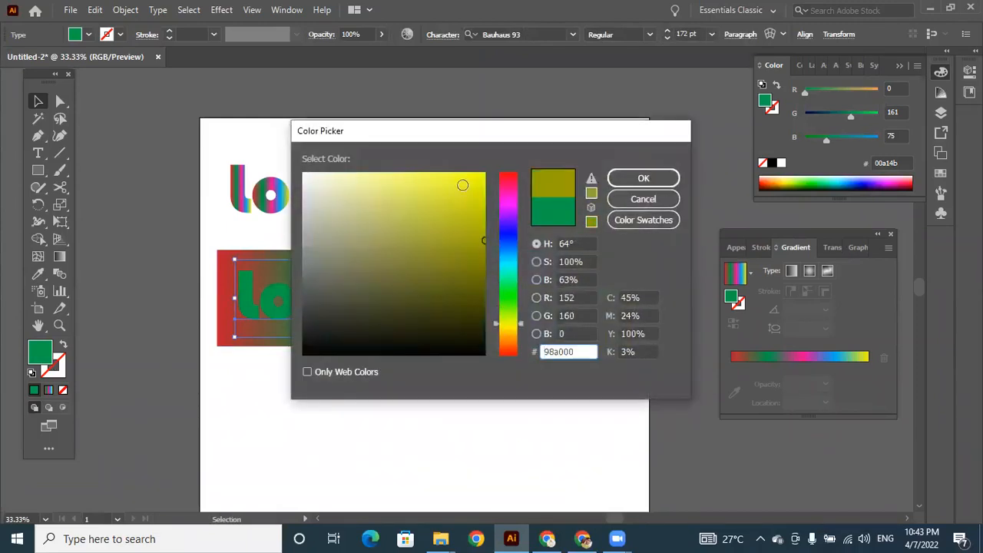
{"action": "left_click", "coordinate": [462, 187]}
{"action": "left_click", "coordinate": [667, 178]}
{"action": "left_click", "coordinate": [452, 388]}
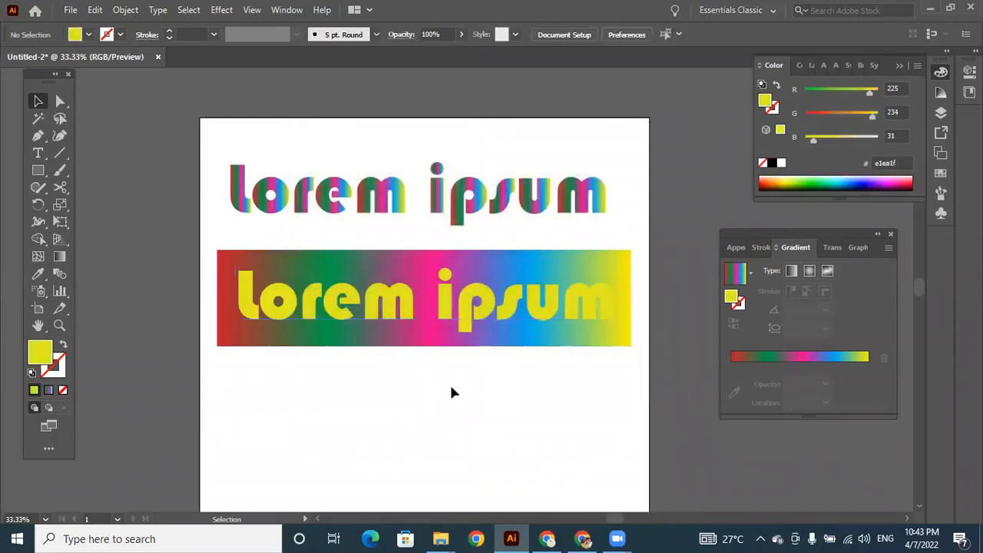
{"action": "left_click", "coordinate": [446, 310]}
{"action": "left_click", "coordinate": [465, 392]}
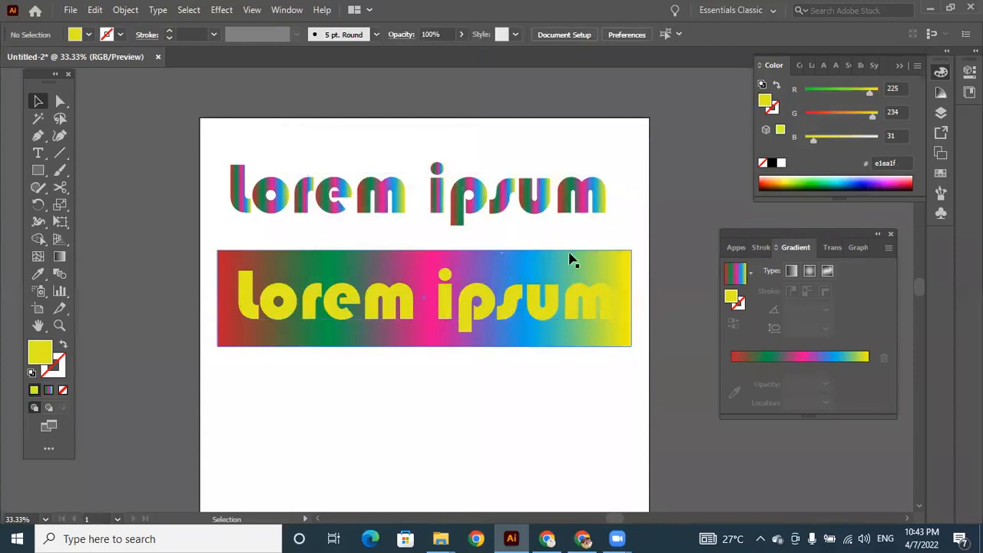
Step: Select the yellow live text together with the gradient rectangle and make a clipping mask from them
{"action": "left_click_drag", "start_coordinate": [203, 270], "coordinate": [380, 328]}
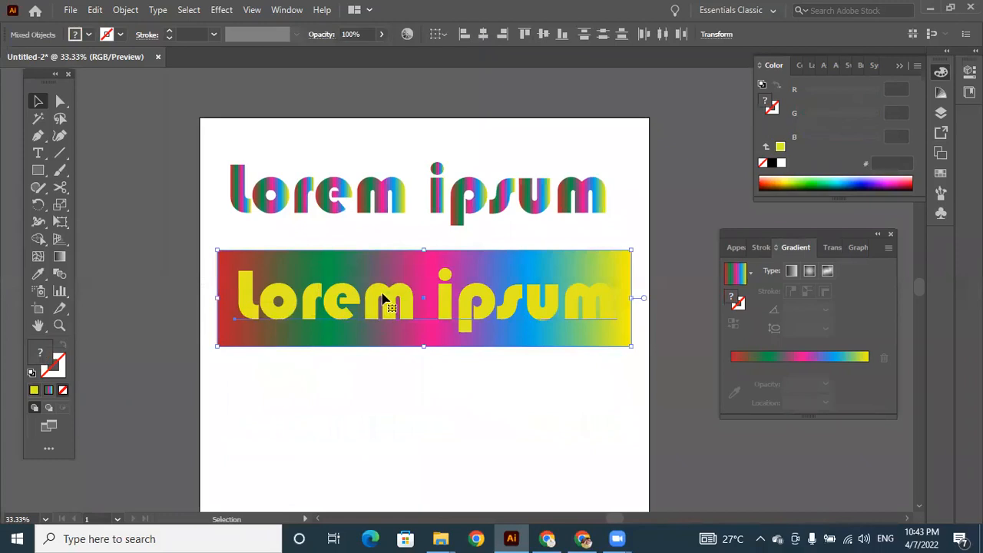
{"action": "right_click", "coordinate": [384, 300]}
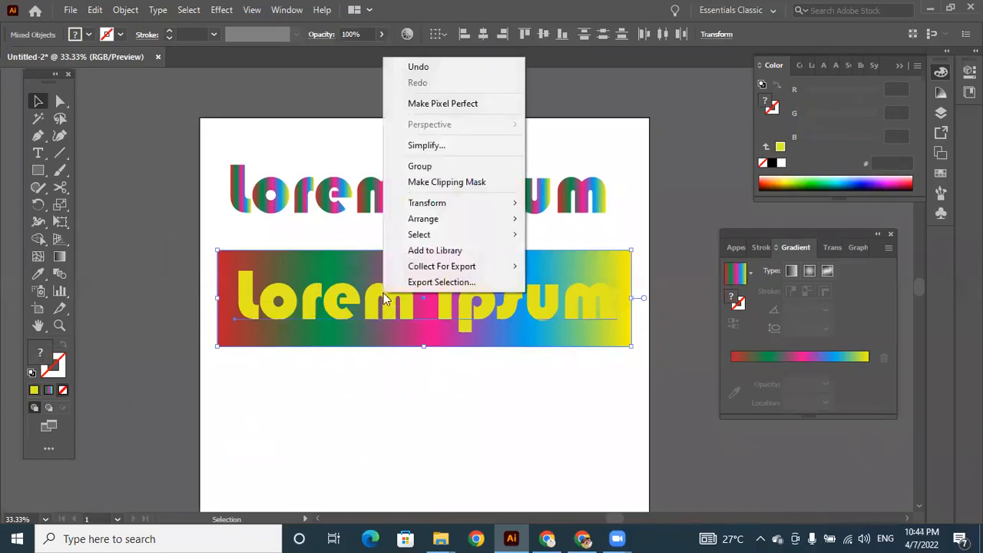
{"action": "left_click", "coordinate": [452, 187]}
{"action": "left_click", "coordinate": [416, 450]}
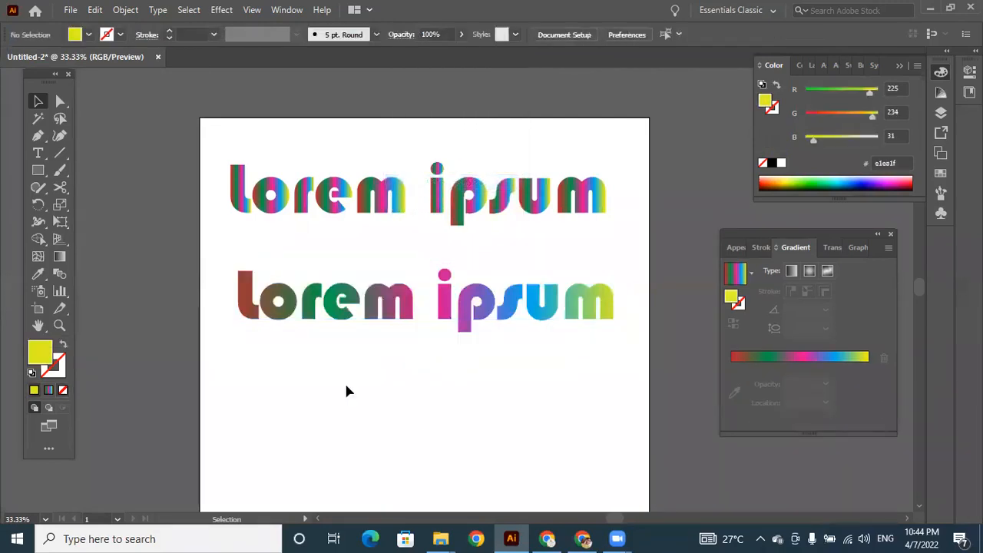
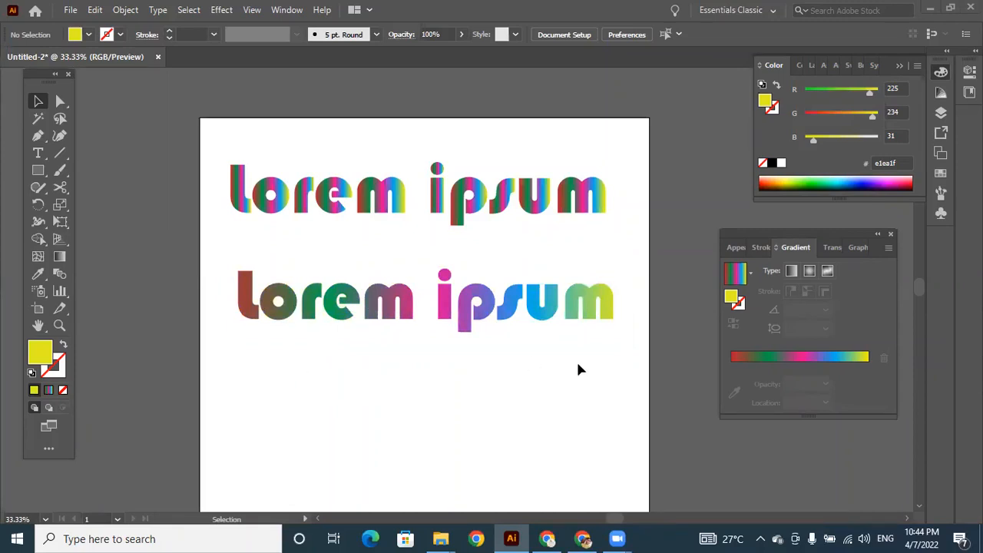
{"action": "right_click", "coordinate": [241, 189]}
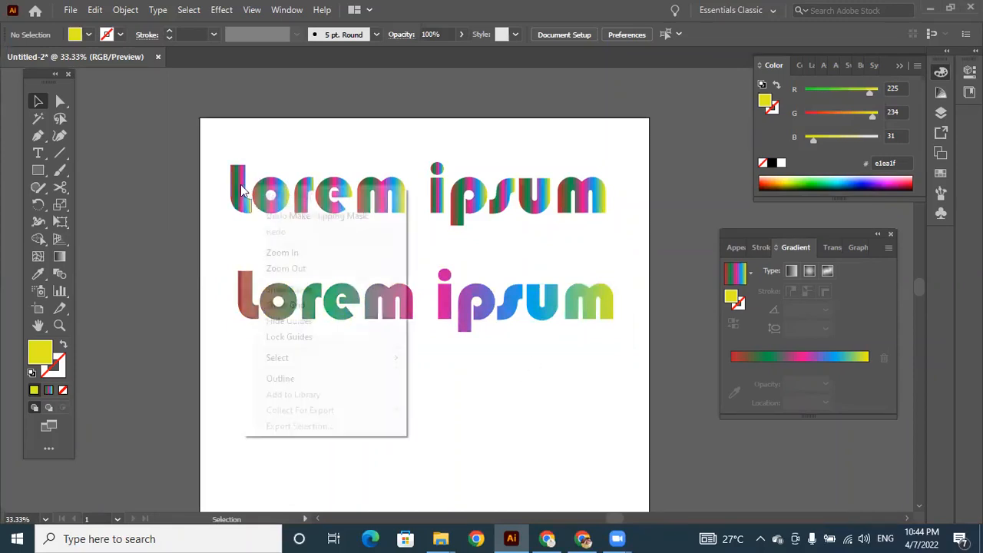
{"action": "left_click", "coordinate": [219, 232]}
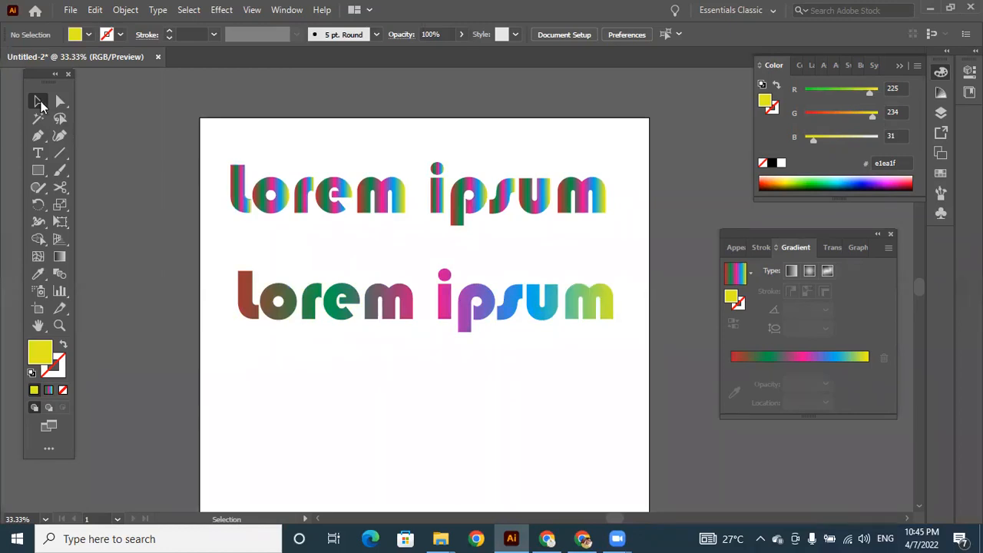
Step: Delete both "Lorem ipsum" letterings and draw a large rectangle with the multicolour linear gradient fill on the empty artboard
{"action": "left_click_drag", "start_coordinate": [216, 148], "coordinate": [628, 376]}
{"action": "key", "text": "Delete"}
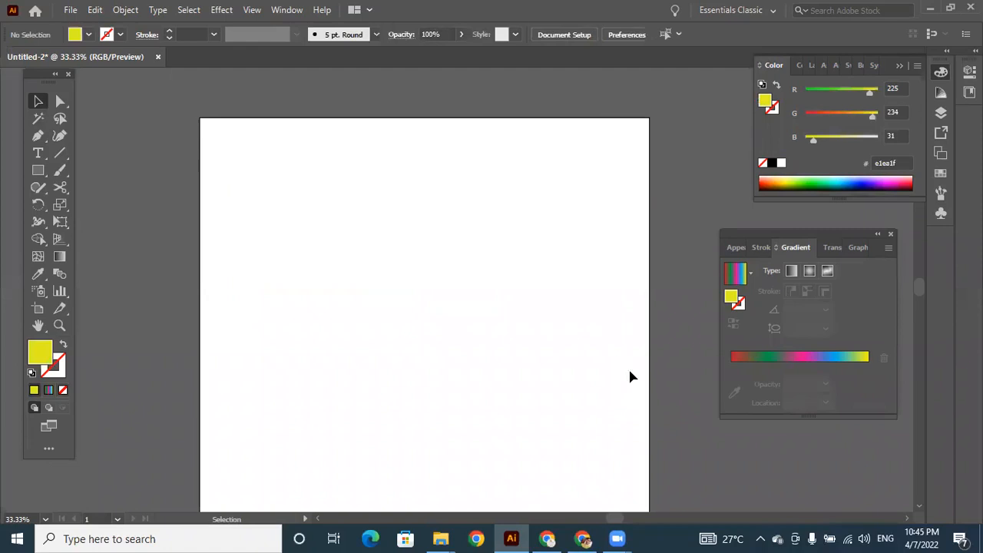
{"action": "left_click", "coordinate": [37, 169]}
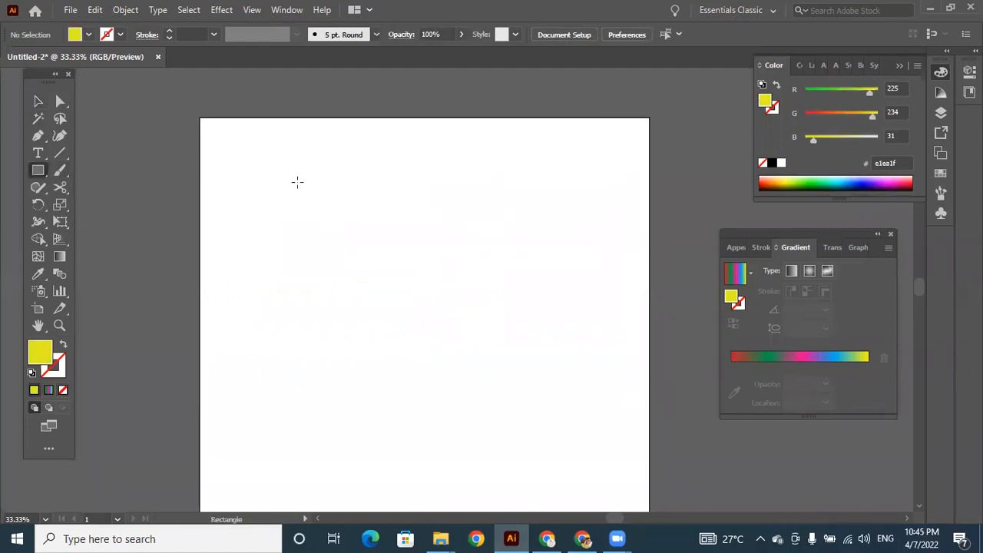
{"action": "left_click_drag", "start_coordinate": [282, 183], "coordinate": [551, 392]}
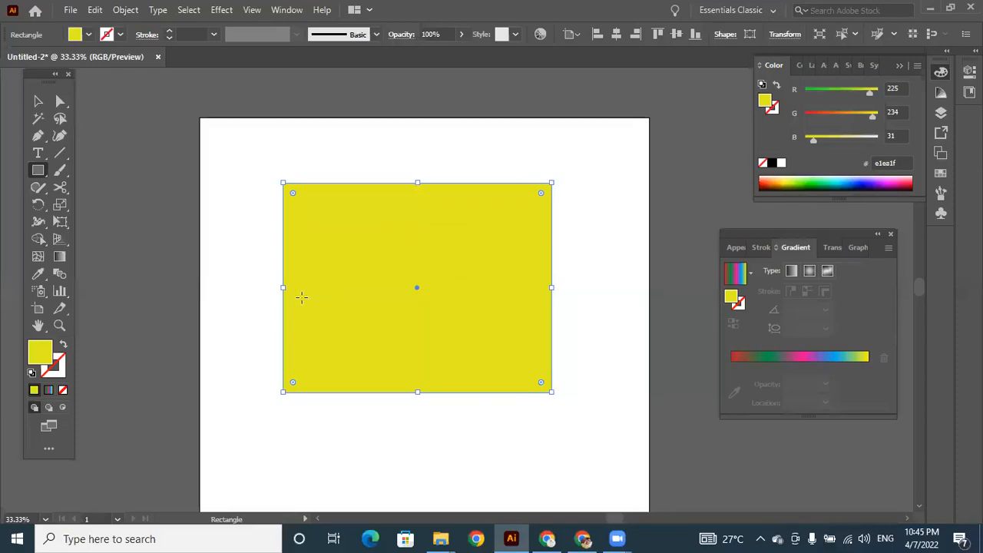
{"action": "left_click", "coordinate": [49, 391]}
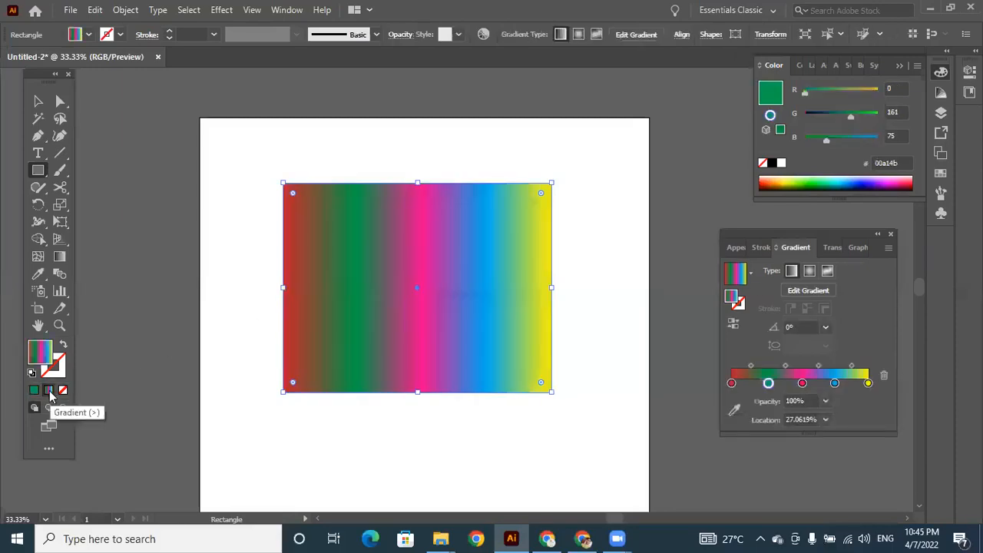
Step: Draw a five-pointed star, fill it with solid green 00a14b and move it to the middle of the gradient rectangle
{"action": "left_click", "coordinate": [37, 171]}
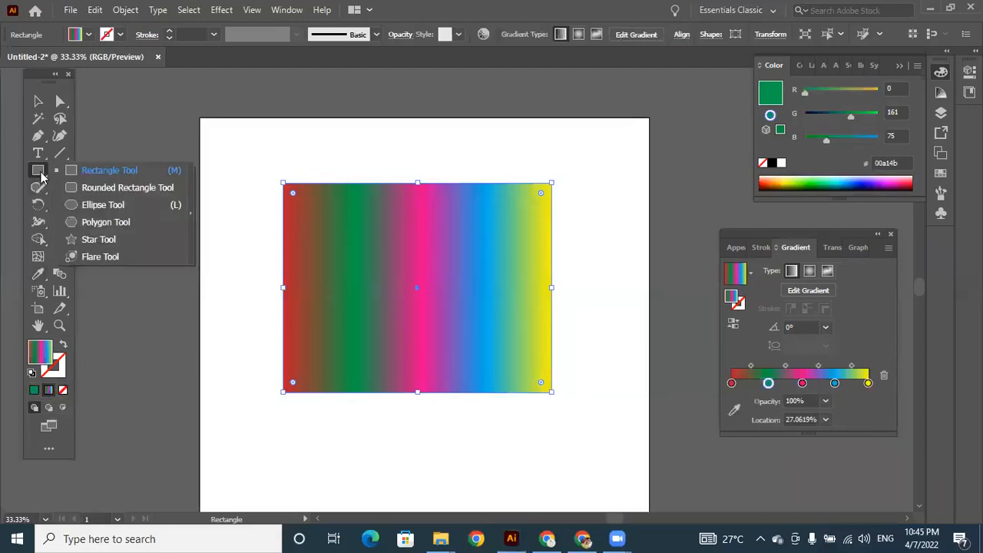
{"action": "left_click", "coordinate": [98, 239]}
{"action": "left_click_drag", "start_coordinate": [352, 235], "coordinate": [406, 301]}
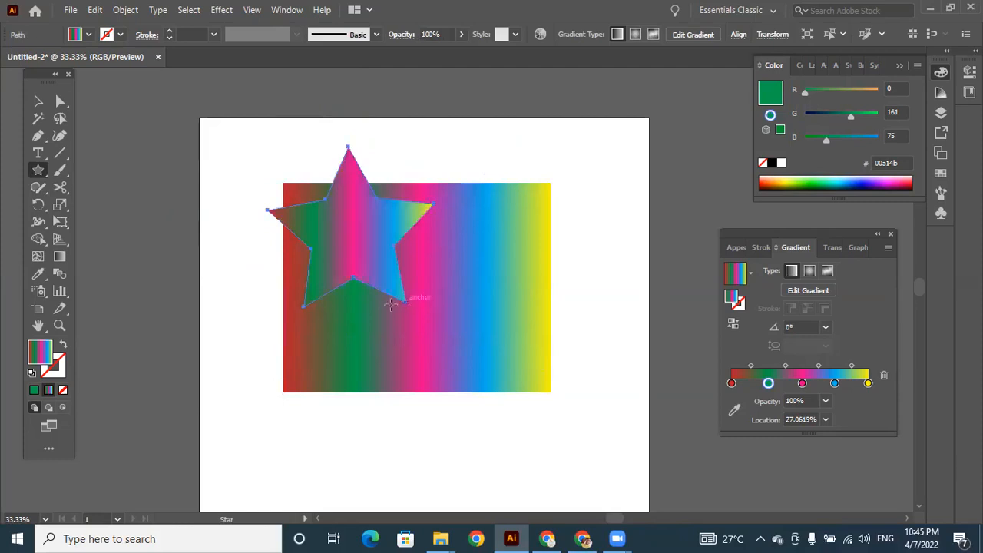
{"action": "left_click", "coordinate": [36, 391]}
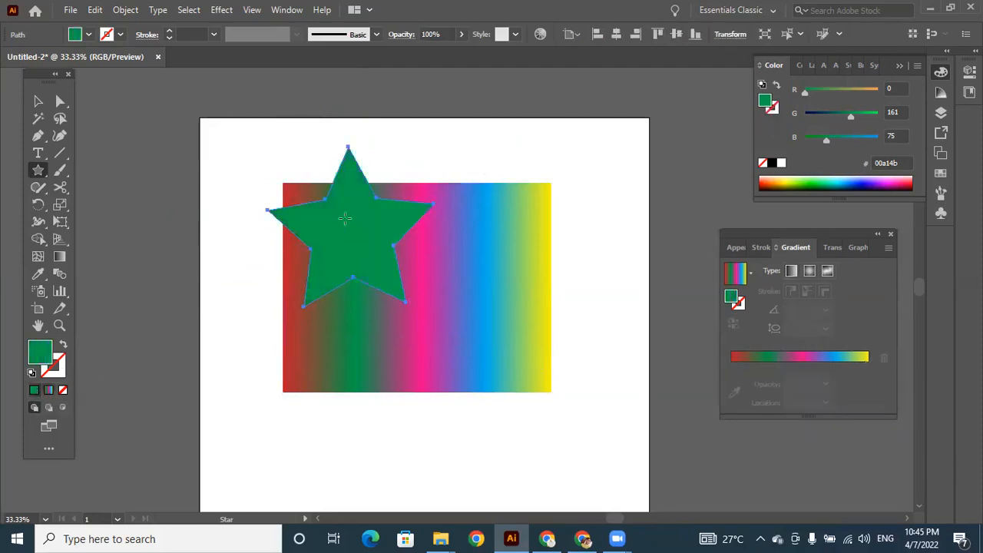
{"action": "key", "text": "v"}
{"action": "left_click_drag", "start_coordinate": [353, 237], "coordinate": [421, 298]}
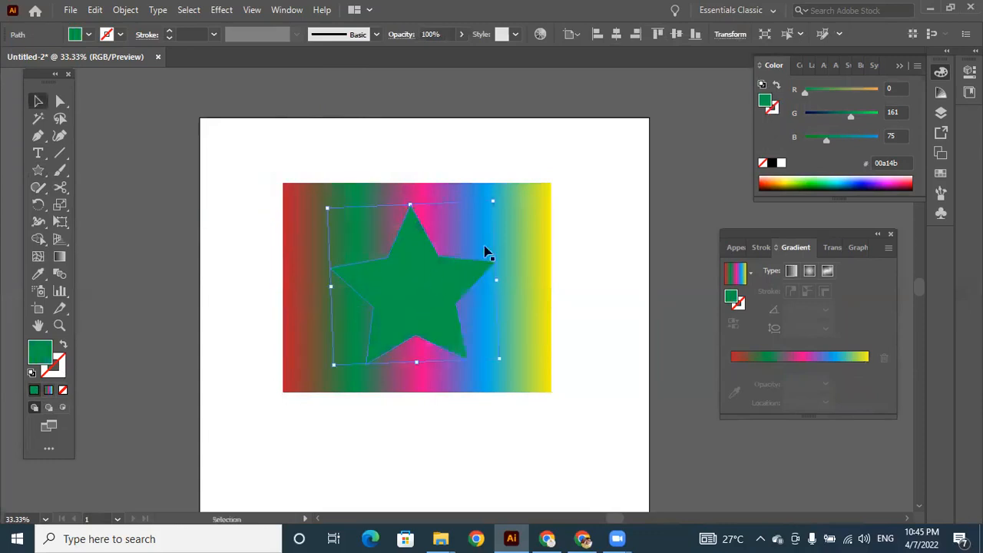
Step: Nudge the gradient rectangle slightly to the left so it is better centred behind the green star
{"action": "left_click", "coordinate": [608, 240]}
{"action": "left_click", "coordinate": [542, 226]}
{"action": "mouse_move", "coordinate": [542, 223]}
{"action": "left_mouse_down"}
{"action": "mouse_move", "coordinate": [534, 219]}
{"action": "mouse_move", "coordinate": [536, 229]}
{"action": "left_mouse_up"}
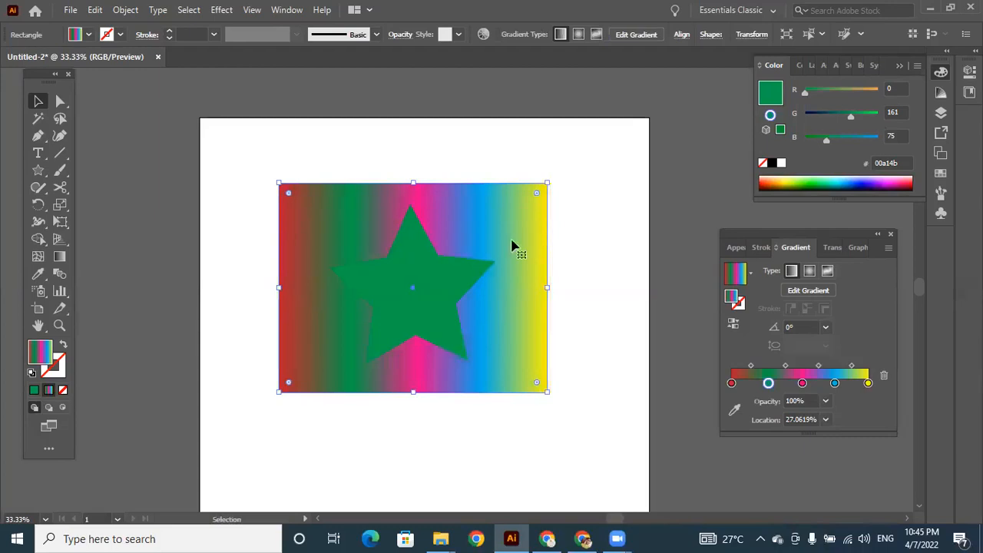
{"action": "left_click_drag", "start_coordinate": [436, 303], "coordinate": [432, 302]}
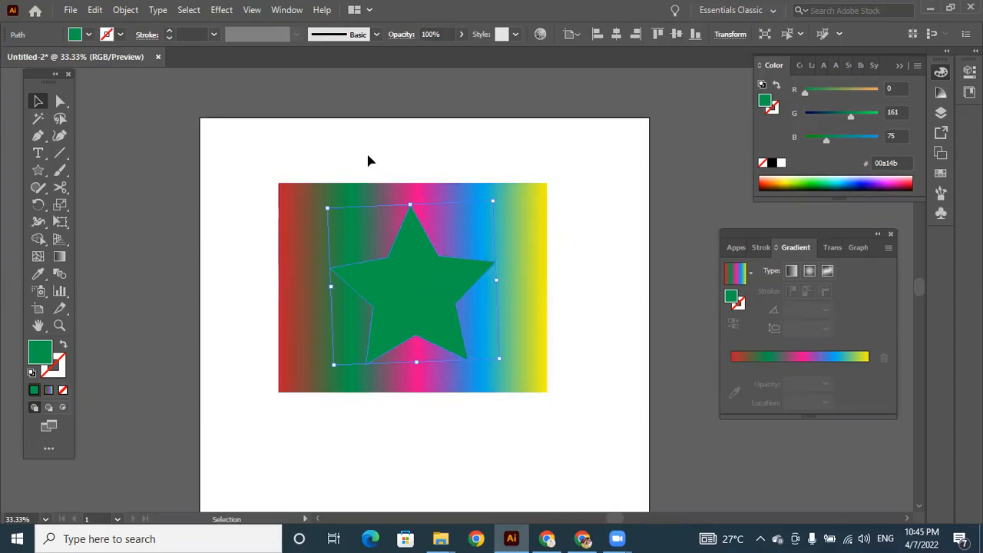
Step: Select the star and the gradient rectangle together and make a clipping mask with the star as the mask shape
{"action": "left_click_drag", "start_coordinate": [339, 155], "coordinate": [523, 416]}
{"action": "right_click", "coordinate": [434, 285]}
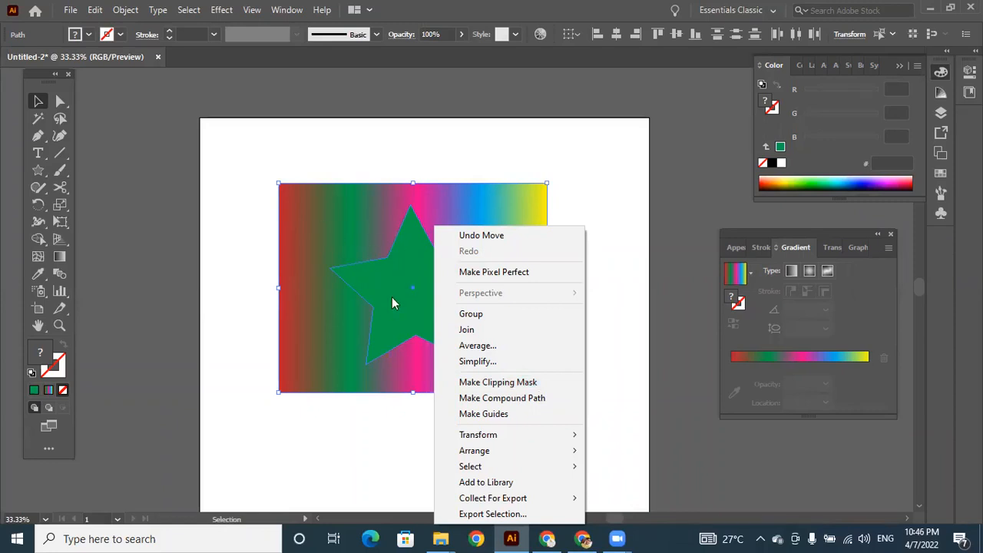
{"action": "left_click", "coordinate": [497, 382]}
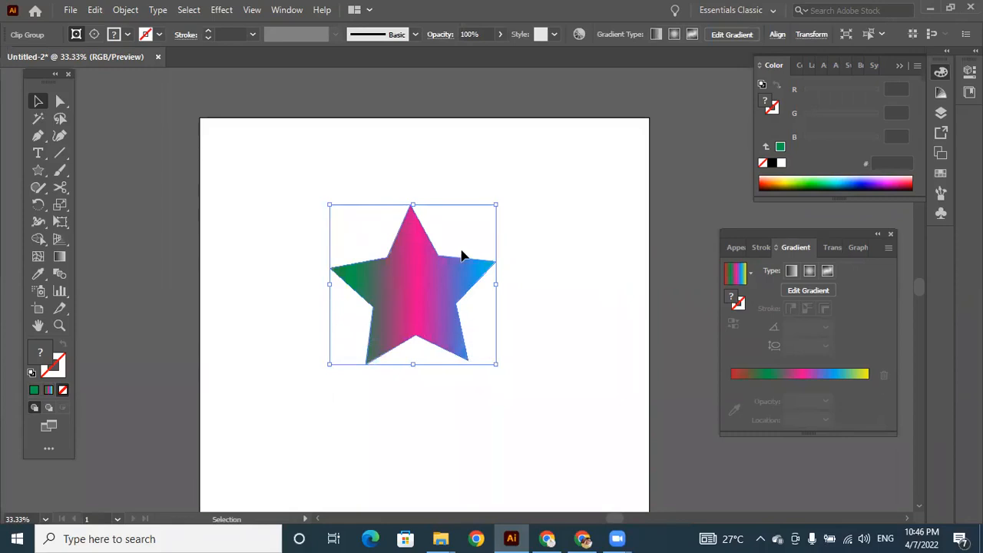
Step: Delete the gradient-filled star clip group from the artboard
{"action": "left_click_drag", "start_coordinate": [295, 180], "coordinate": [516, 367]}
{"action": "key", "text": "Delete"}
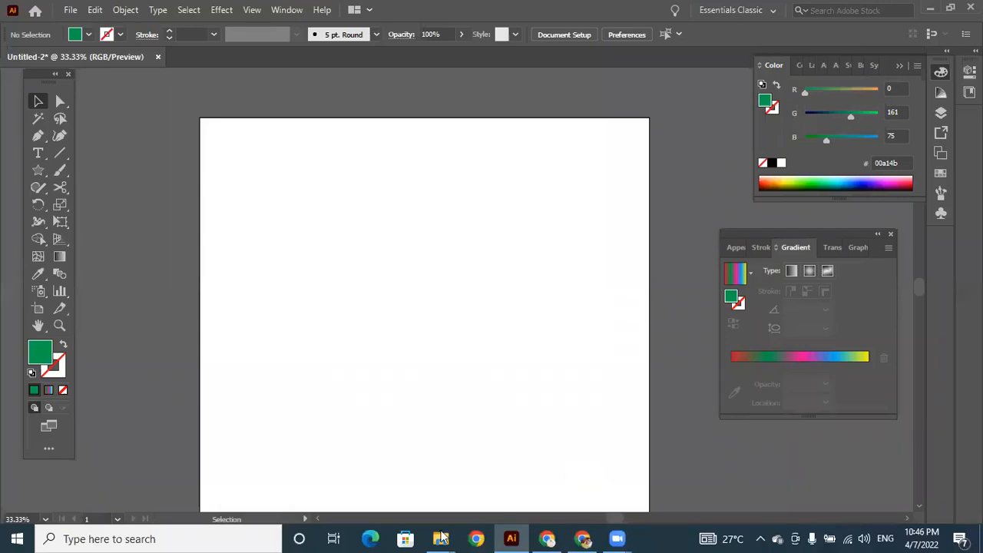
Step: Switch to File Explorer and look through the Downloads folder for a picture to use
{"action": "mouse_move", "coordinate": [442, 537]}
{"action": "left_click", "coordinate": [361, 472]}
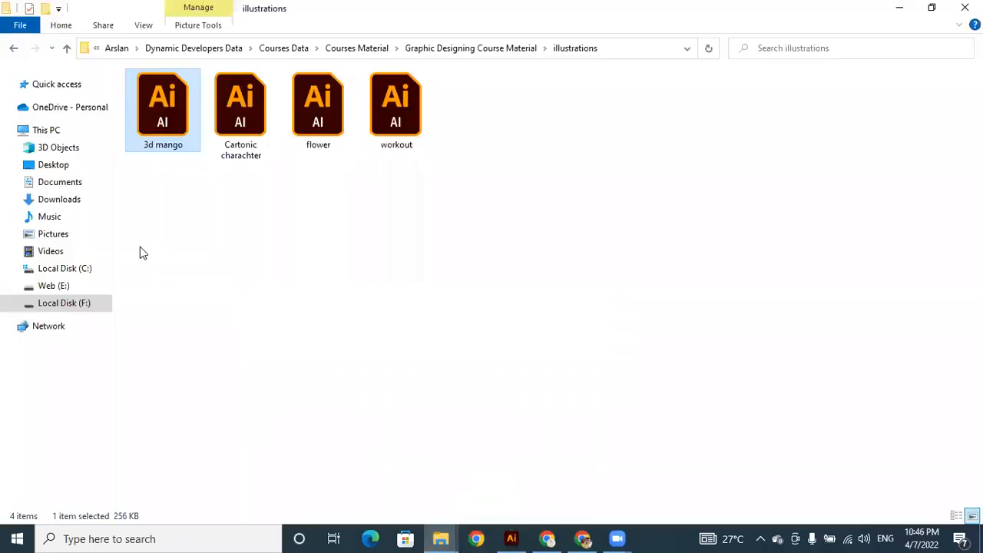
{"action": "left_click", "coordinate": [65, 203]}
{"action": "left_click_drag", "start_coordinate": [977, 140], "coordinate": [977, 116]}
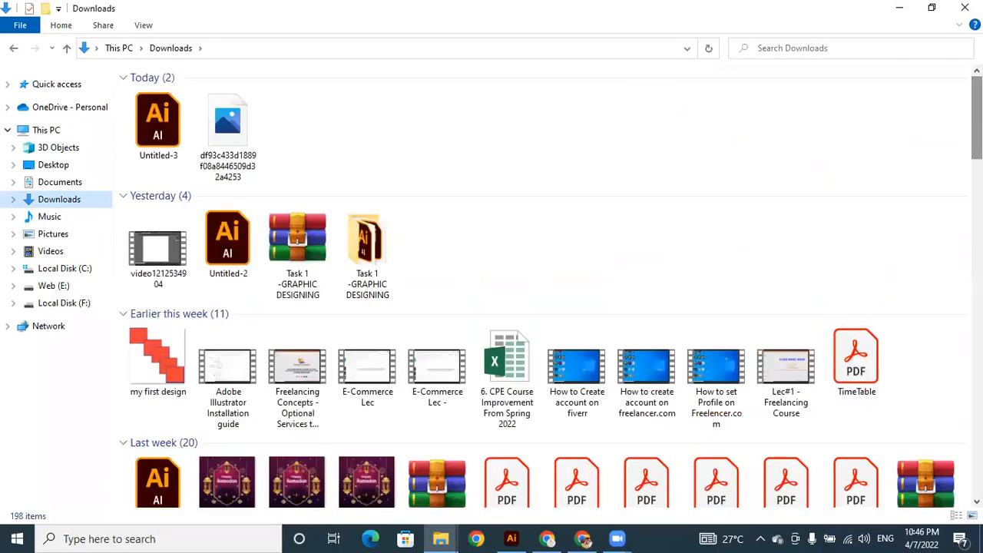
{"action": "left_click", "coordinate": [899, 8]}
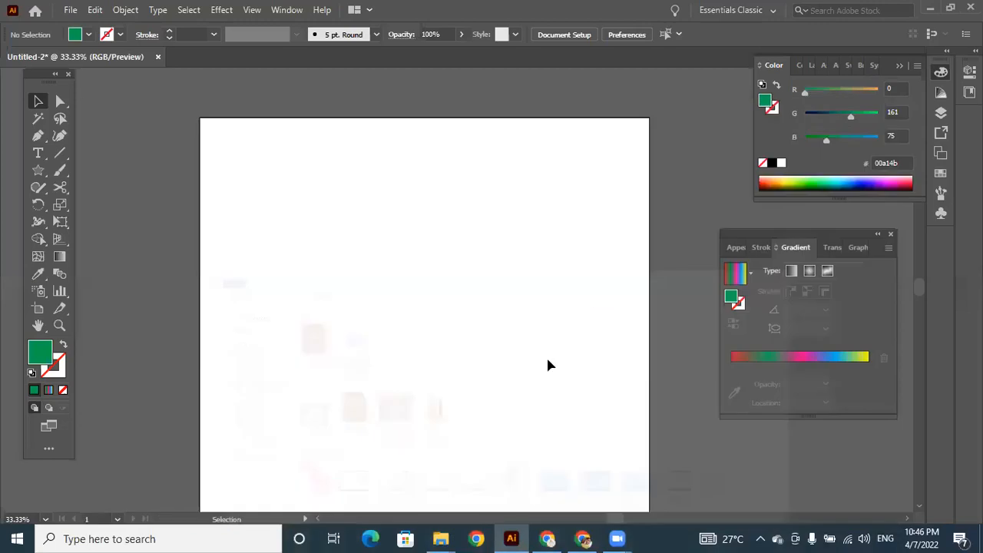
Step: Switch to Chrome and search Google for "dummy pic" in a new tab
{"action": "left_click", "coordinate": [547, 538]}
{"action": "left_click", "coordinate": [804, 13]}
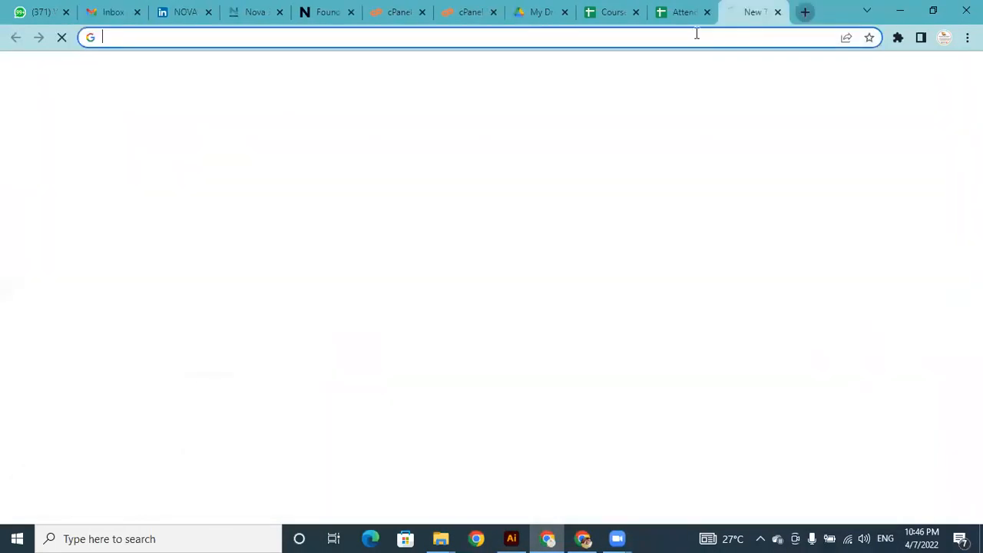
{"action": "type", "text": "dummy pi"}
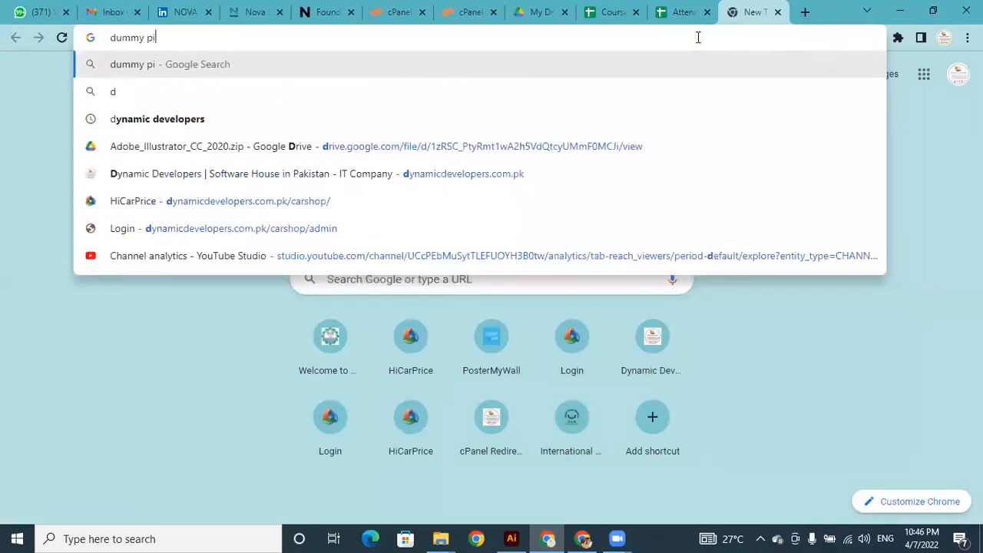
{"action": "type", "text": "c"}
{"action": "key", "text": "Return"}
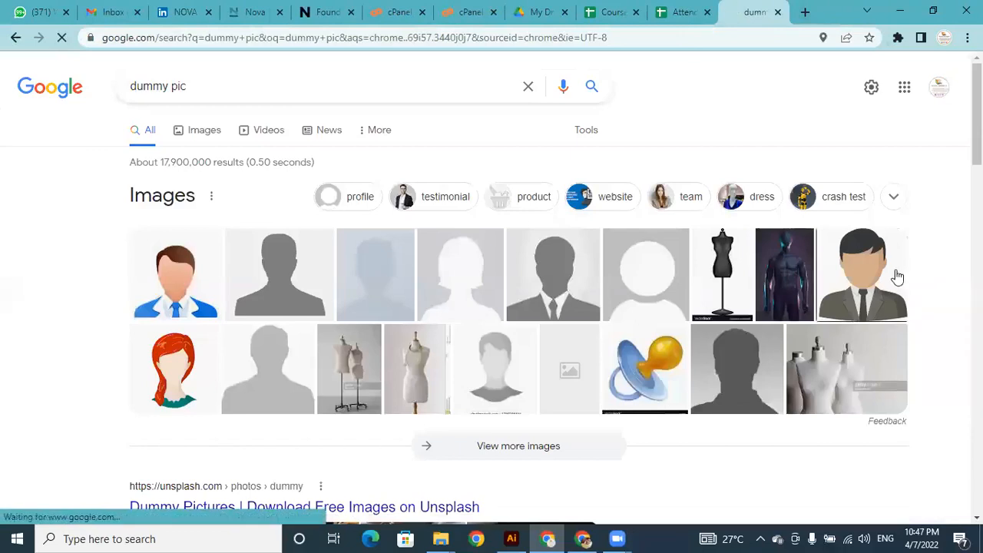
Step: Save the dummy-man-570×570 picture of the man in a suit from the image results as download.png
{"action": "left_click", "coordinate": [895, 275]}
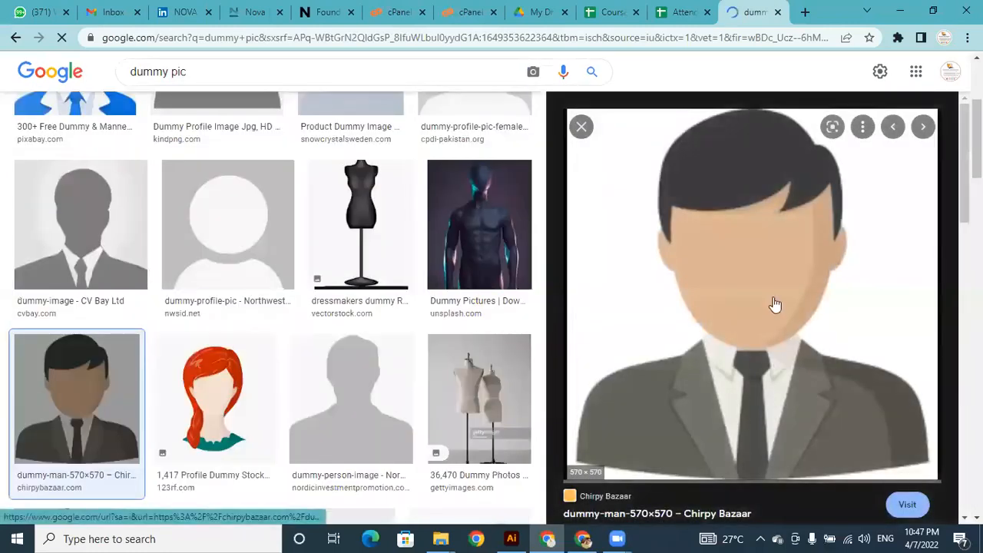
{"action": "right_click", "coordinate": [773, 303]}
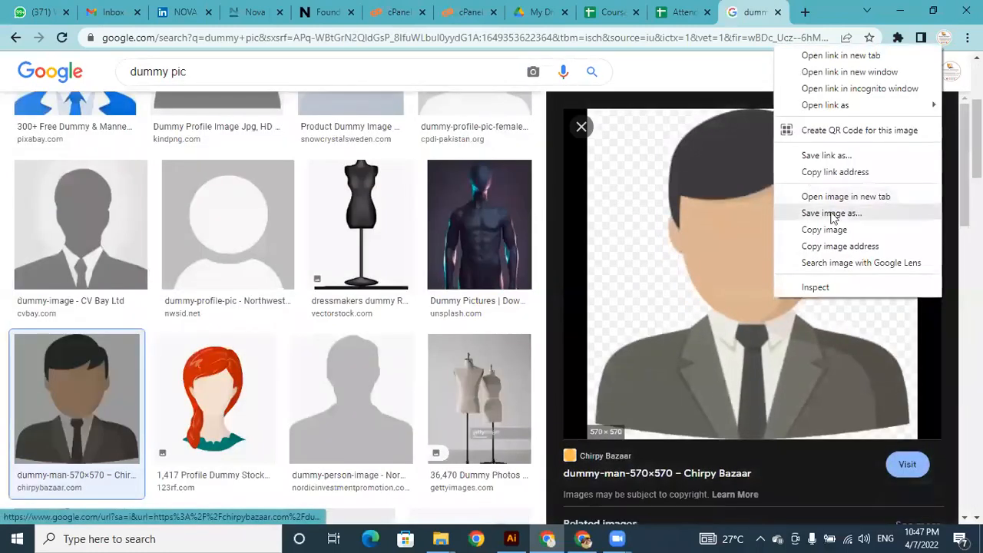
{"action": "left_click", "coordinate": [832, 214]}
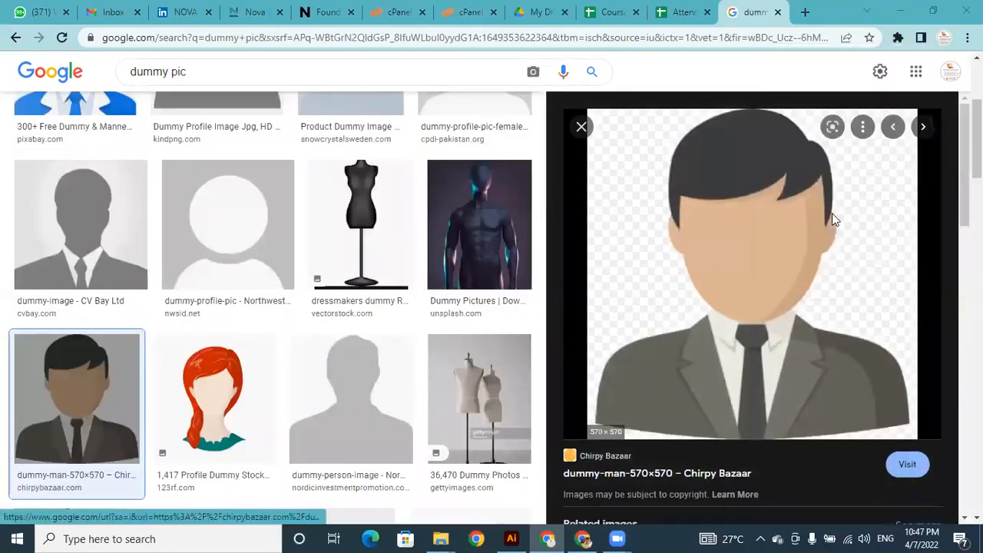
{"action": "left_click", "coordinate": [375, 323]}
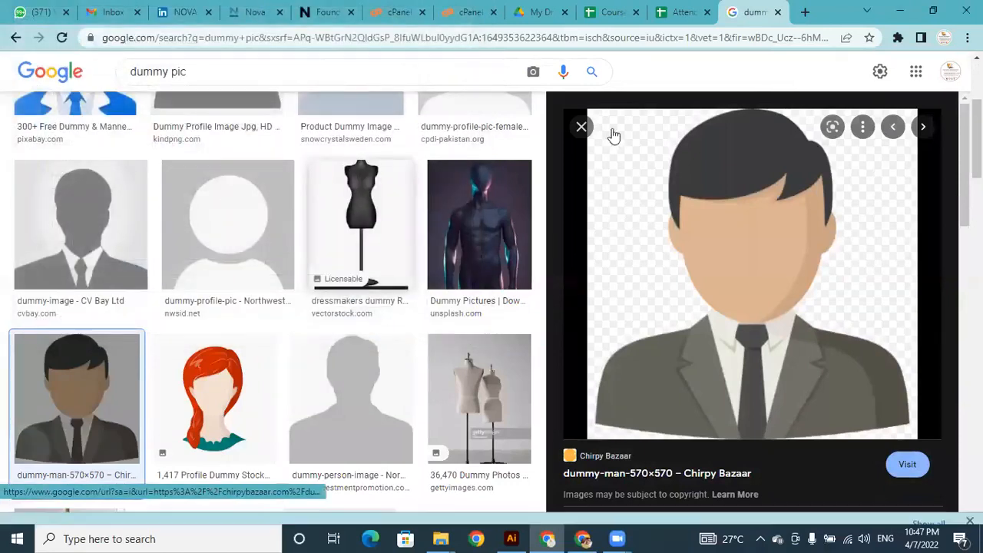
{"action": "left_click", "coordinate": [581, 126]}
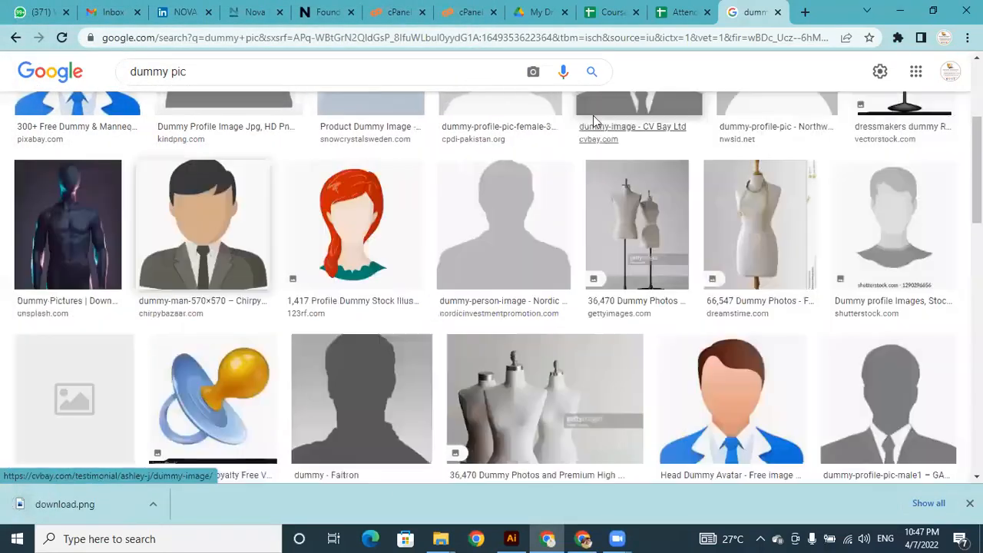
{"action": "left_click", "coordinate": [899, 11]}
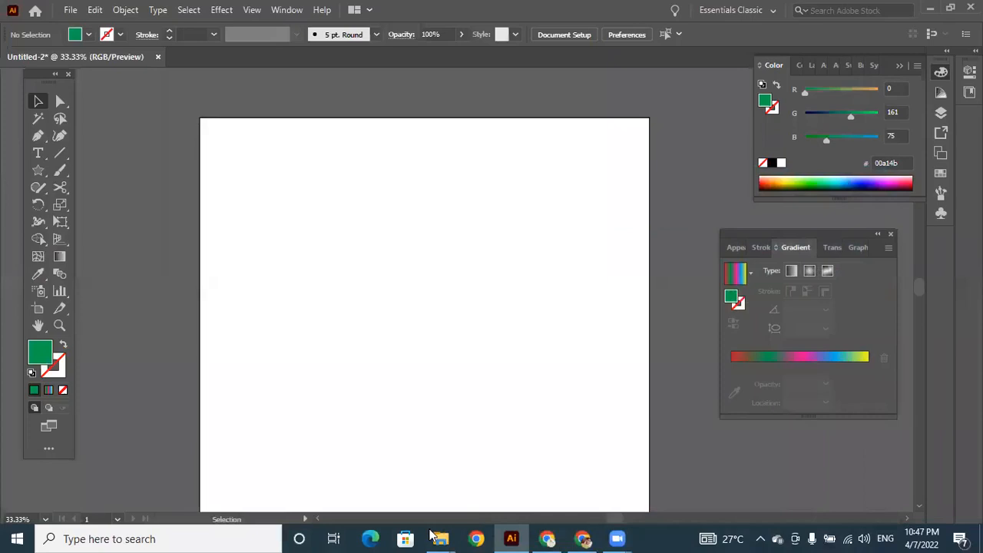
{"action": "mouse_move", "coordinate": [438, 538]}
{"action": "left_click", "coordinate": [377, 463]}
{"action": "left_click", "coordinate": [298, 111]}
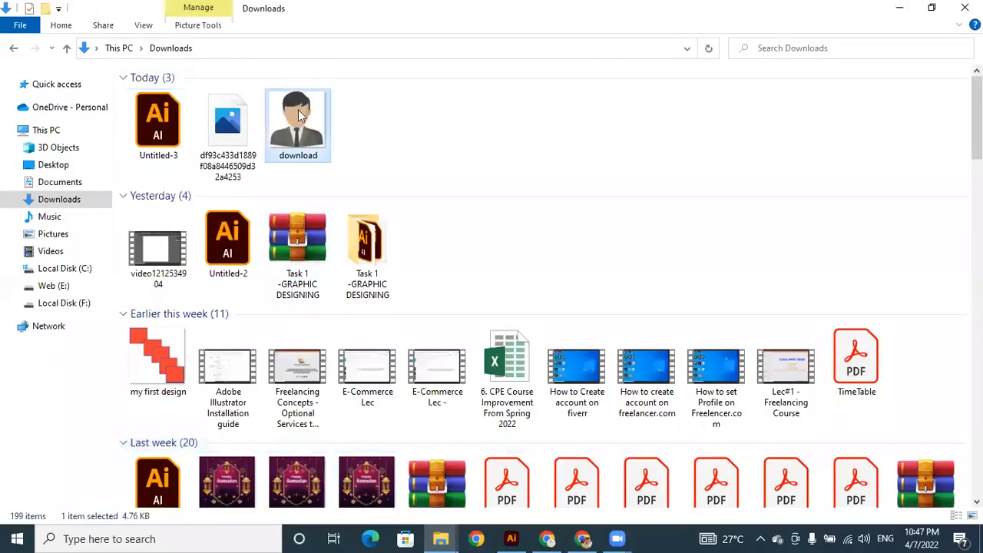
{"action": "left_click_drag", "start_coordinate": [295, 112], "coordinate": [377, 180]}
{"action": "left_click_drag", "start_coordinate": [442, 267], "coordinate": [321, 153]}
{"action": "left_click", "coordinate": [513, 538]}
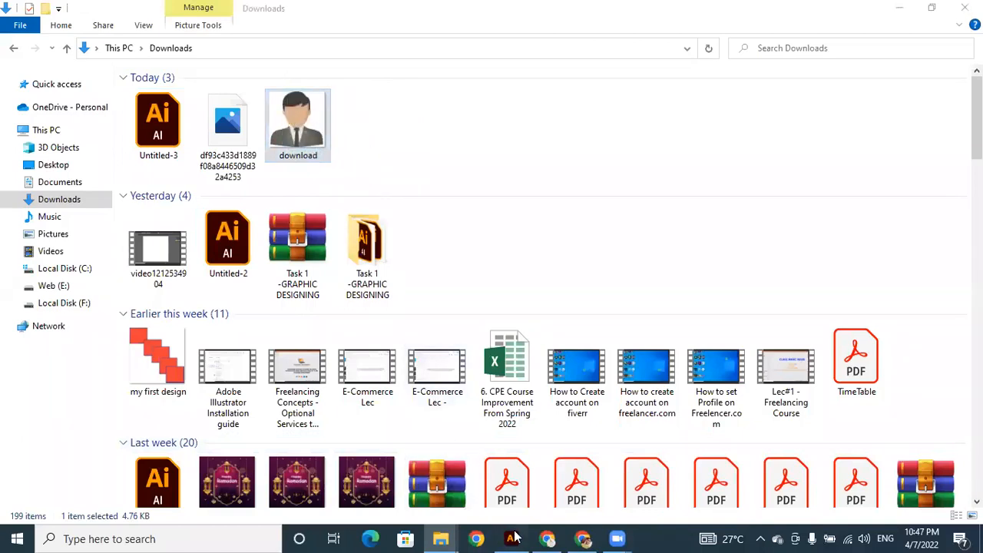
{"action": "left_click", "coordinate": [68, 9]}
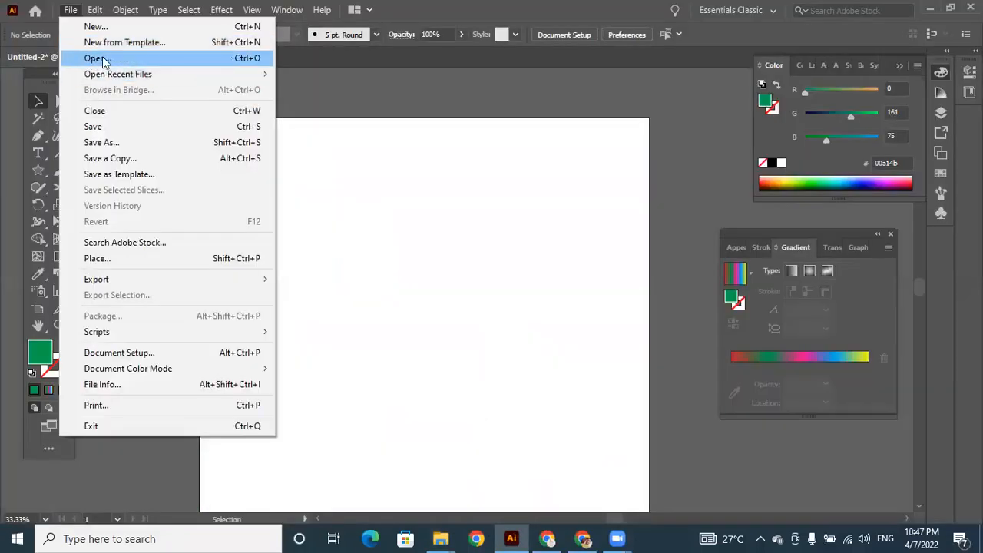
{"action": "left_click", "coordinate": [513, 249]}
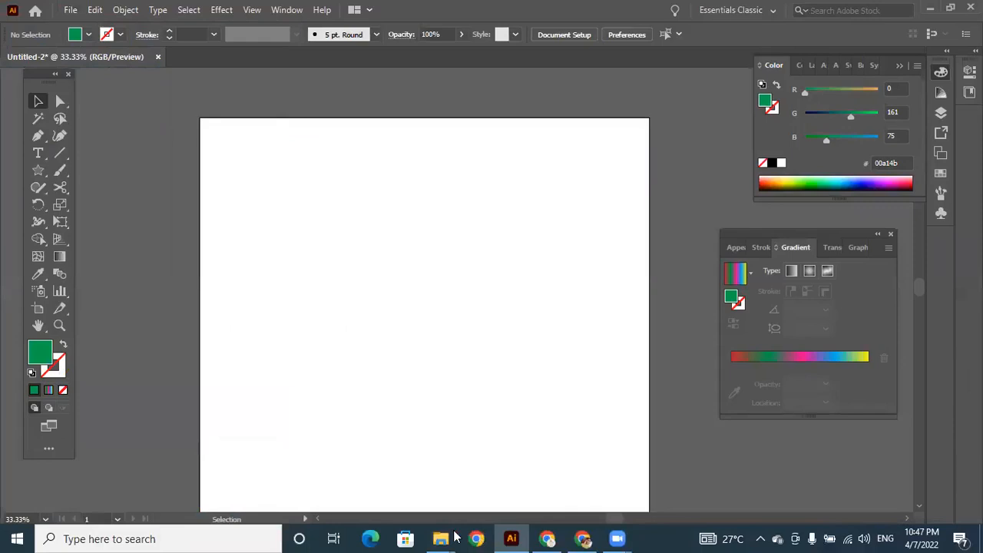
Step: Place the download.png picture from the Downloads folder onto the Illustrator artboard as a linked image
{"action": "mouse_move", "coordinate": [453, 538]}
{"action": "left_click", "coordinate": [395, 461]}
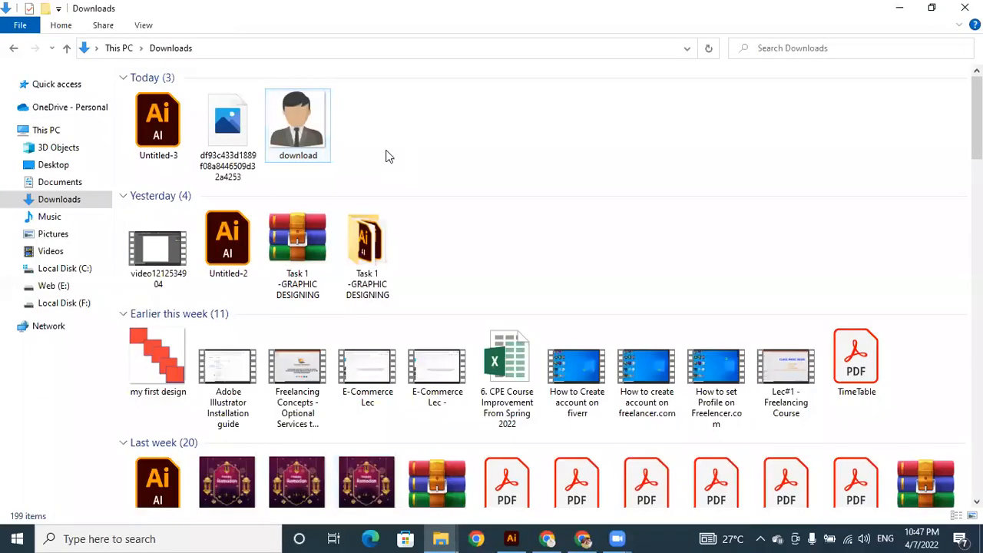
{"action": "left_click_drag", "start_coordinate": [300, 122], "coordinate": [496, 335]}
{"action": "left_click_drag", "start_coordinate": [536, 530], "coordinate": [412, 321]}
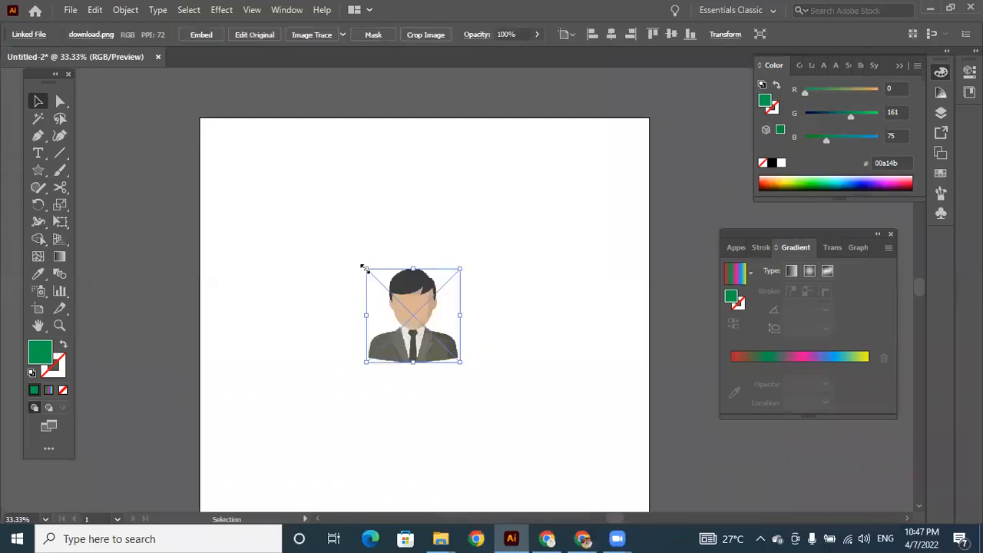
Step: Enlarge the placed portrait to about 505 px wide and move it to the upper middle of the artboard
{"action": "left_click_drag", "start_coordinate": [347, 256], "coordinate": [249, 146]}
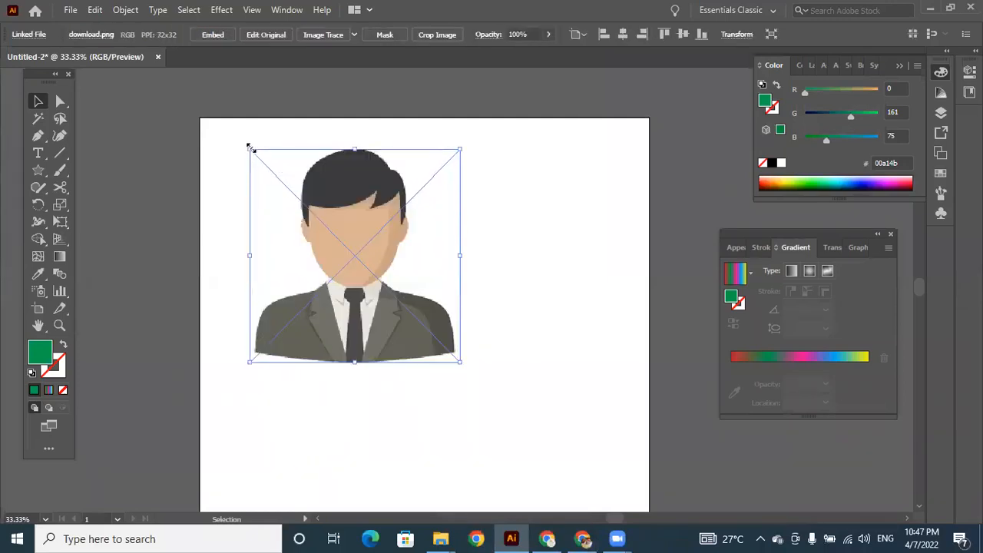
{"action": "left_click_drag", "start_coordinate": [357, 236], "coordinate": [417, 282]}
{"action": "left_click", "coordinate": [555, 275]}
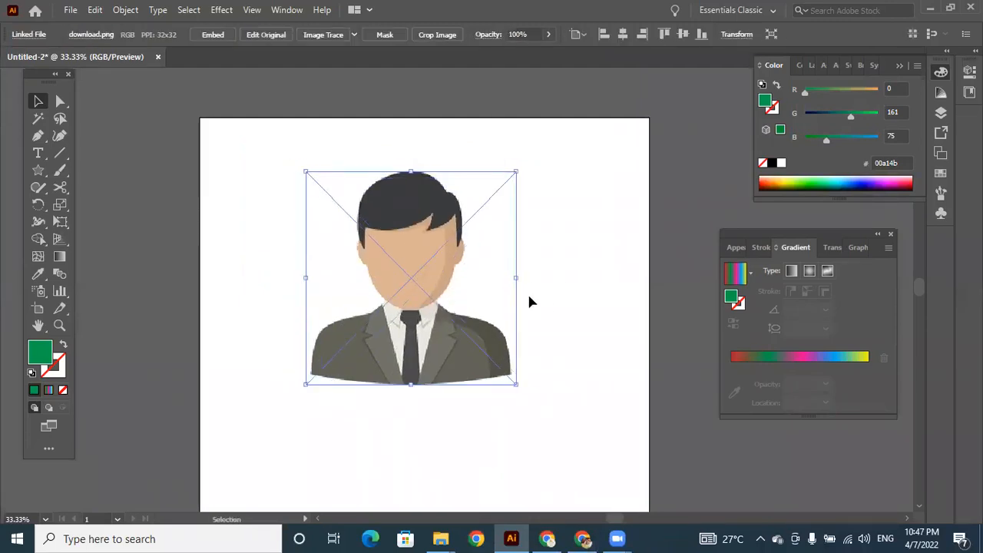
{"action": "left_click", "coordinate": [542, 309]}
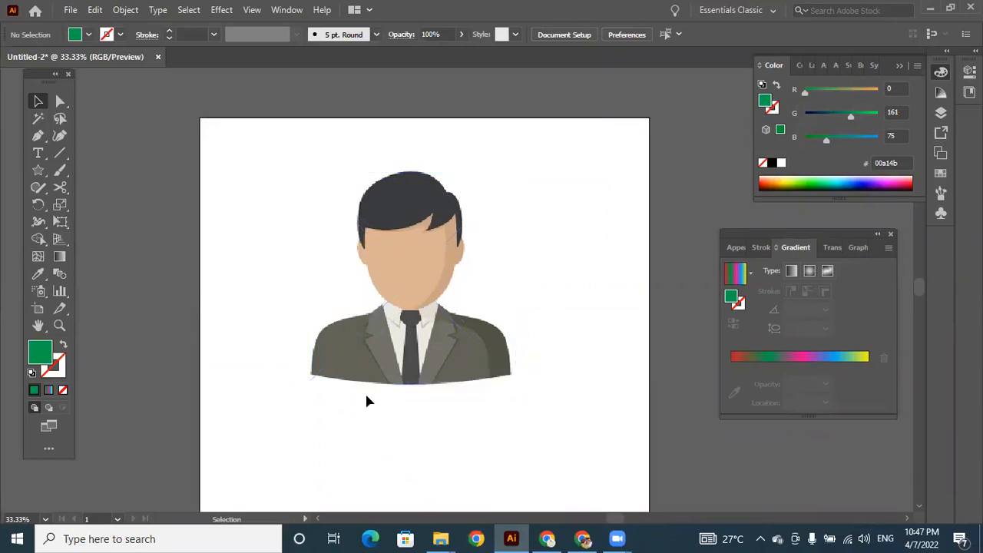
Step: Draw a green circle about 477 px in diameter over the portrait with the Ellipse tool
{"action": "left_click", "coordinate": [370, 361]}
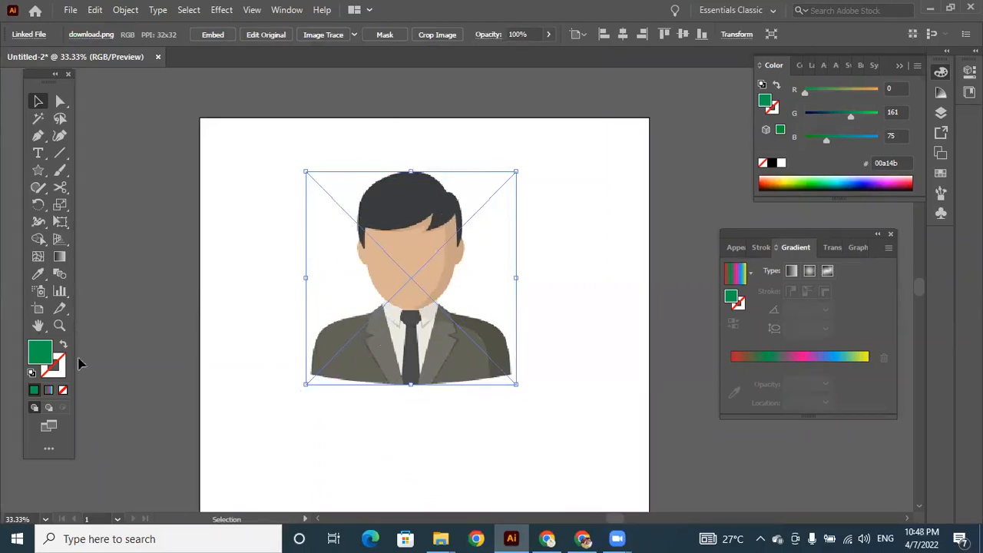
{"action": "left_click", "coordinate": [38, 171]}
{"action": "left_click", "coordinate": [103, 205]}
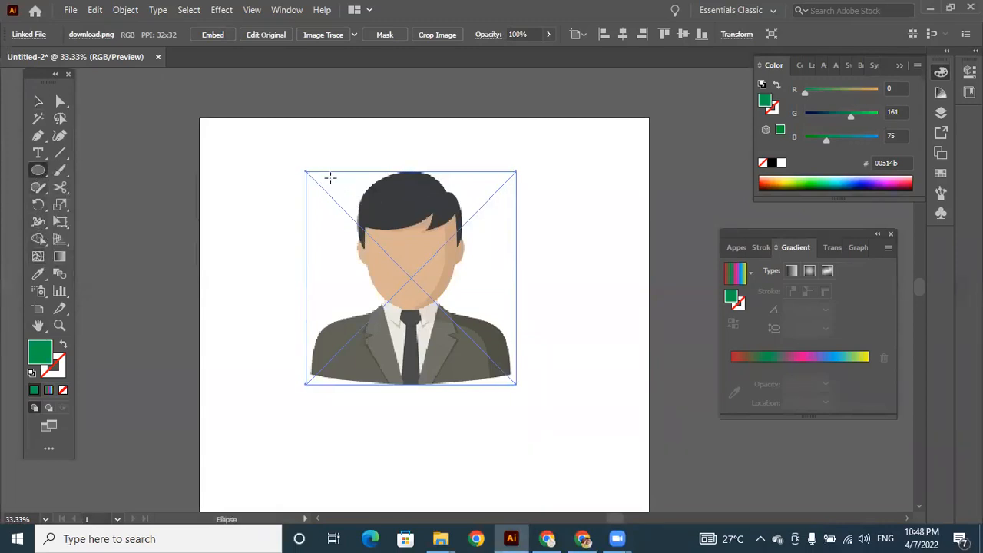
{"action": "left_click_drag", "start_coordinate": [330, 178], "coordinate": [529, 359]}
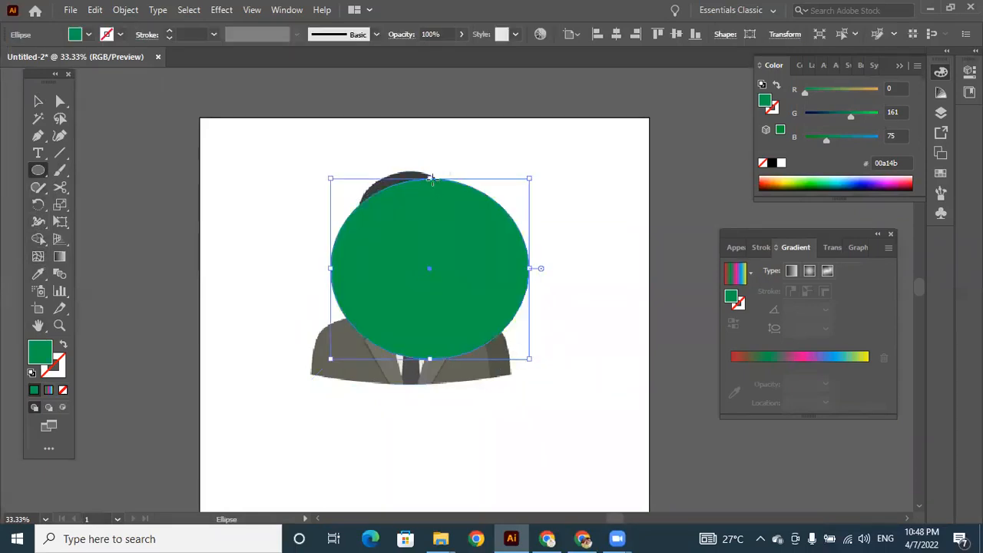
{"action": "left_click_drag", "start_coordinate": [434, 177], "coordinate": [433, 161]}
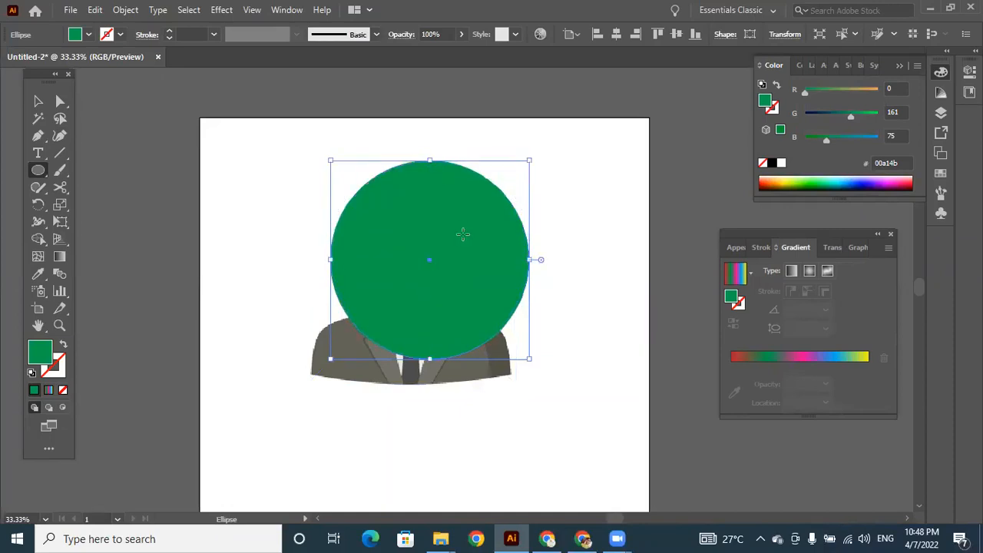
Step: Move the green circle over the man's head and shoulders, nudging it up and slightly right to centre it
{"action": "key", "text": "v"}
{"action": "left_click_drag", "start_coordinate": [463, 240], "coordinate": [439, 258]}
{"action": "key", "text": "Up"}
{"action": "key", "text": "Up"}
{"action": "key", "text": "Up"}
{"action": "key", "text": "Up"}
{"action": "key", "text": "Up"}
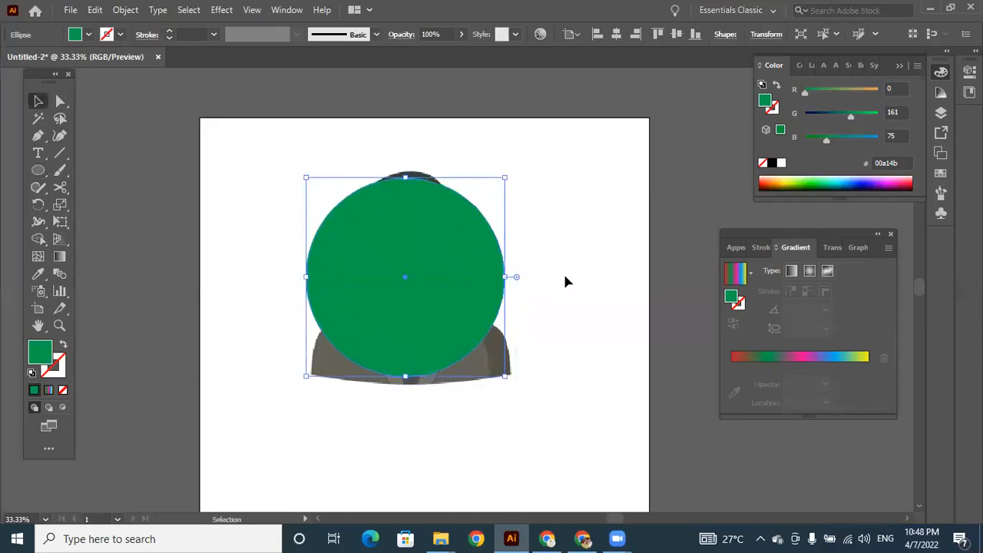
{"action": "key", "text": "Up"}
{"action": "key", "text": "Up"}
{"action": "key", "text": "Up"}
{"action": "key", "text": "Up"}
{"action": "key", "text": "Up"}
{"action": "key", "text": "Up"}
{"action": "key", "text": "Up"}
{"action": "key", "text": "Right"}
{"action": "key", "text": "Right"}
{"action": "key", "text": "Right"}
{"action": "key", "text": "Right"}
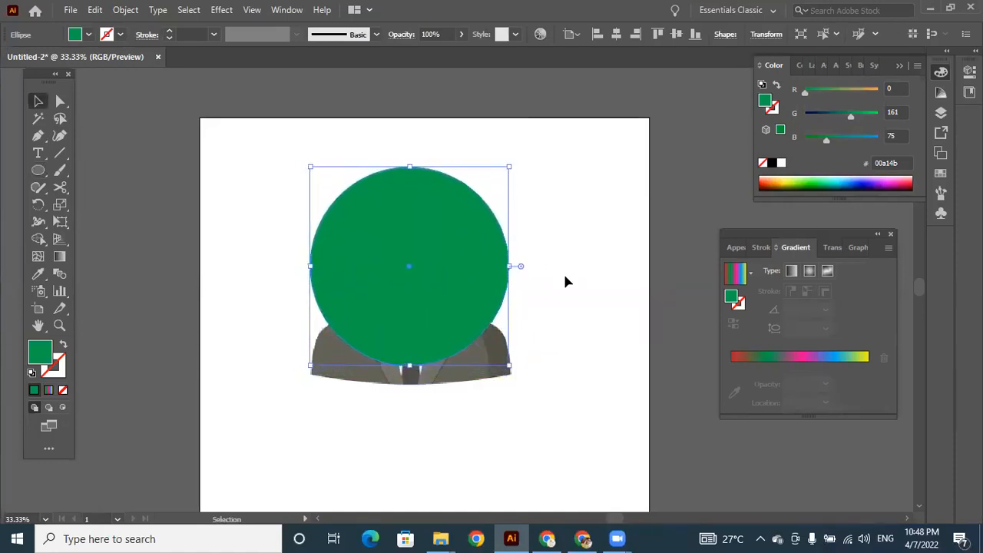
{"action": "left_click", "coordinate": [565, 282]}
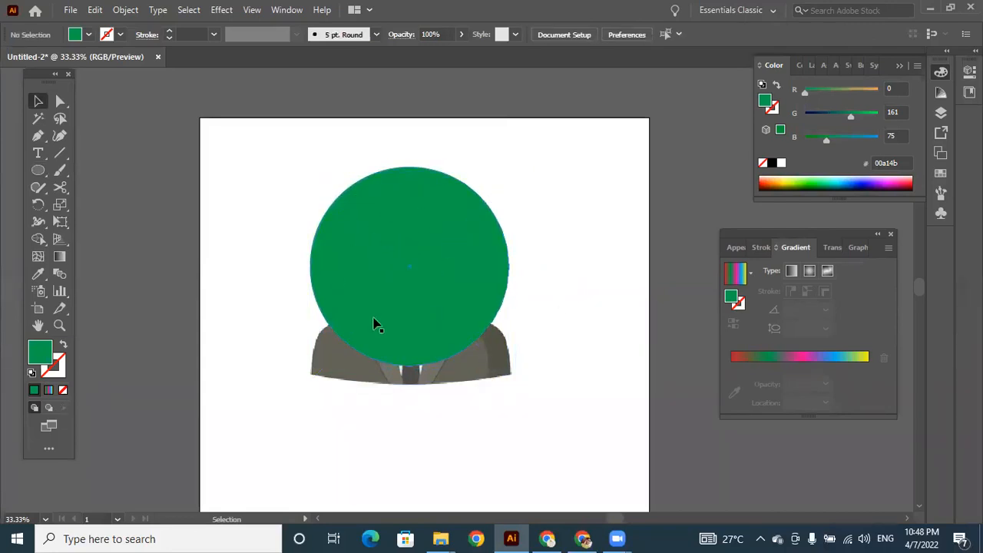
Step: Select the circle and the portrait together and make a clipping mask with the circle as the mask shape
{"action": "left_click_drag", "start_coordinate": [284, 163], "coordinate": [561, 428]}
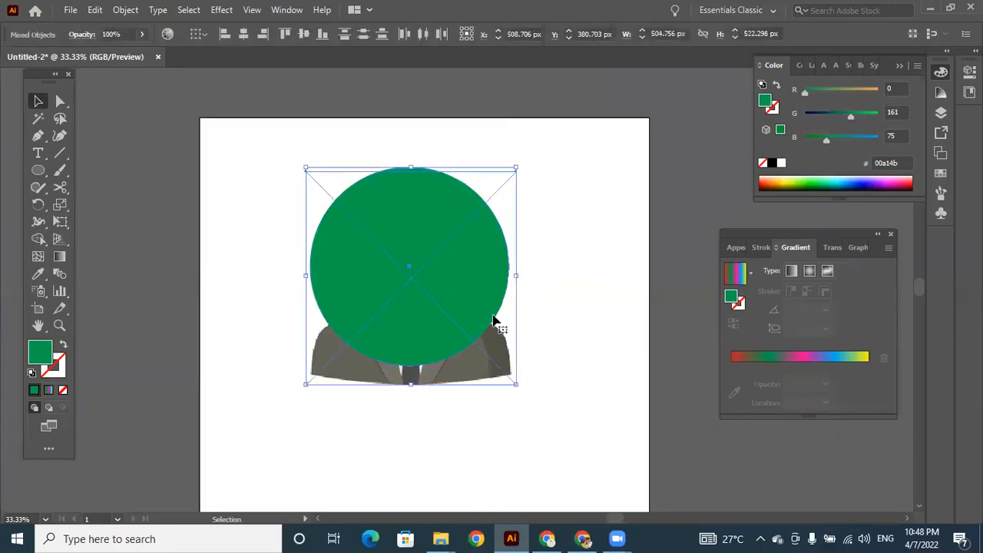
{"action": "right_click", "coordinate": [466, 280]}
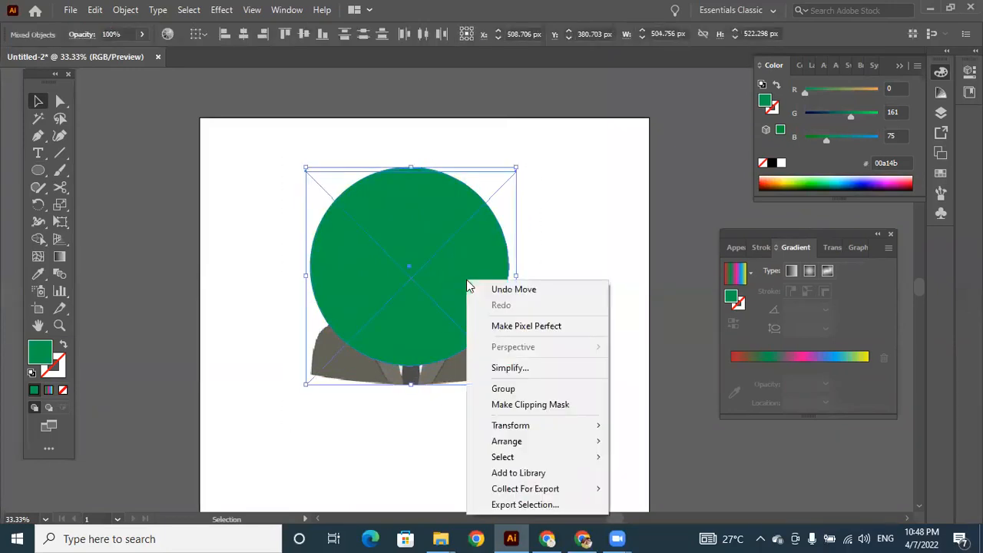
{"action": "left_click", "coordinate": [542, 405]}
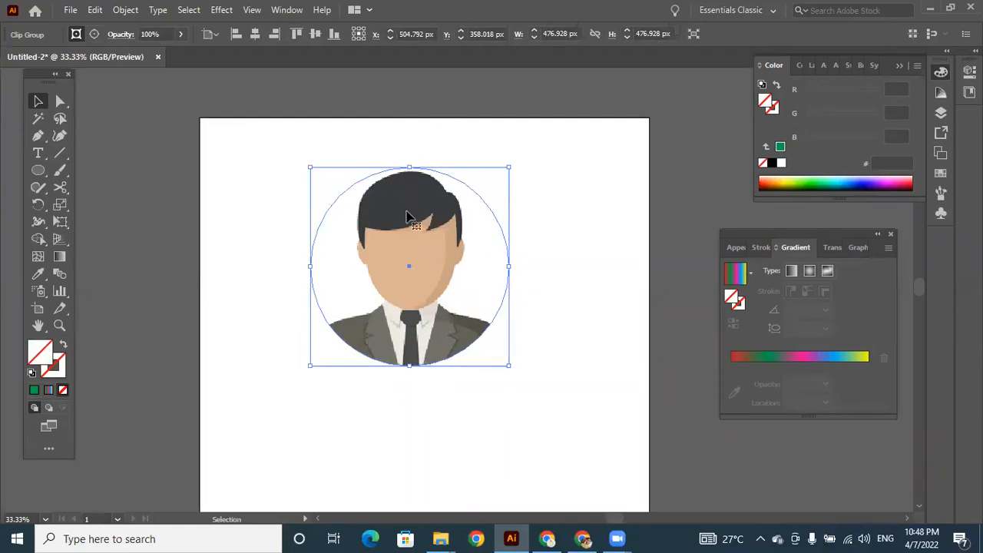
{"action": "left_click", "coordinate": [611, 296]}
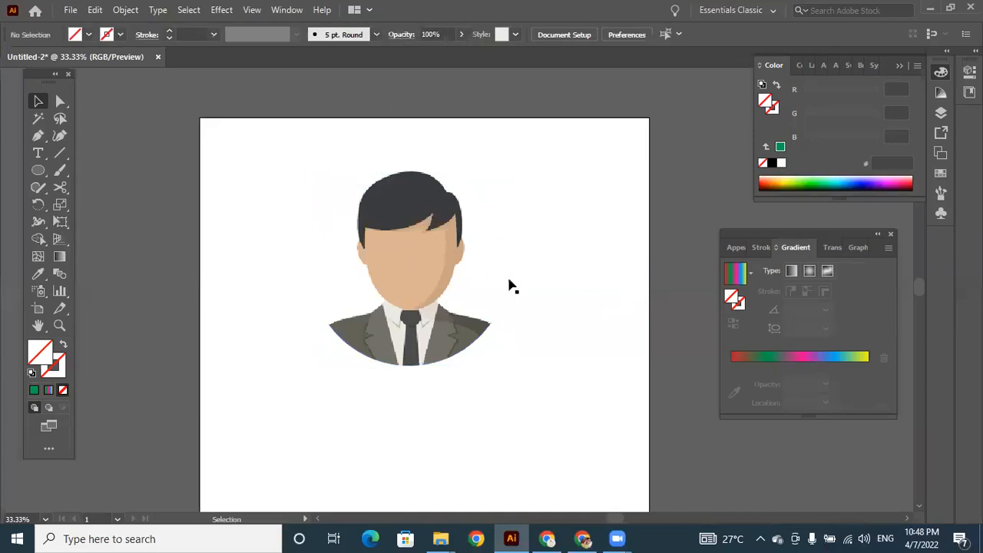
Step: Delete the circular clipped portrait from the artboard
{"action": "left_click", "coordinate": [421, 252]}
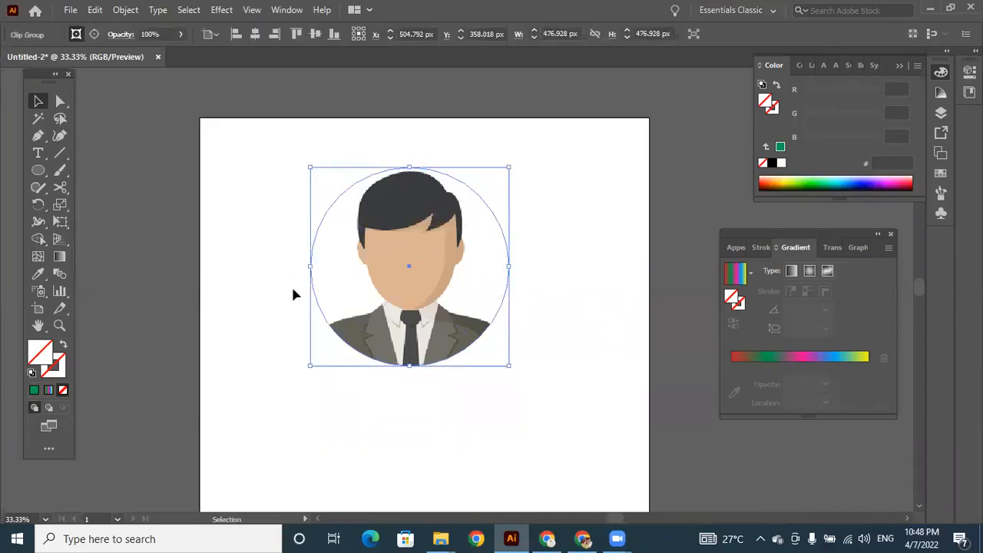
{"action": "left_click_drag", "start_coordinate": [358, 139], "coordinate": [505, 435]}
{"action": "key", "text": "Delete"}
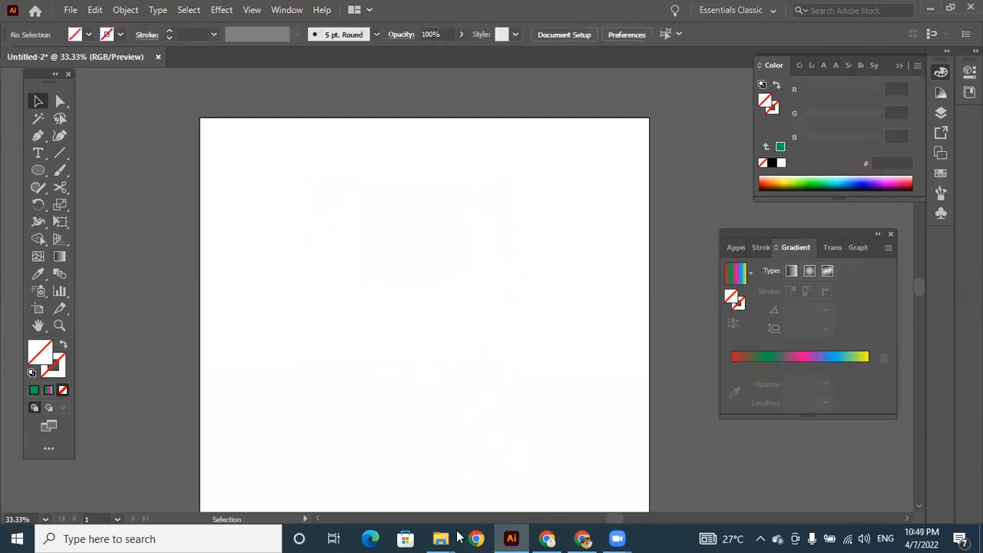
Step: Switch to the Chrome window with the Google Images results and search for "vegitable"
{"action": "left_click", "coordinate": [547, 539]}
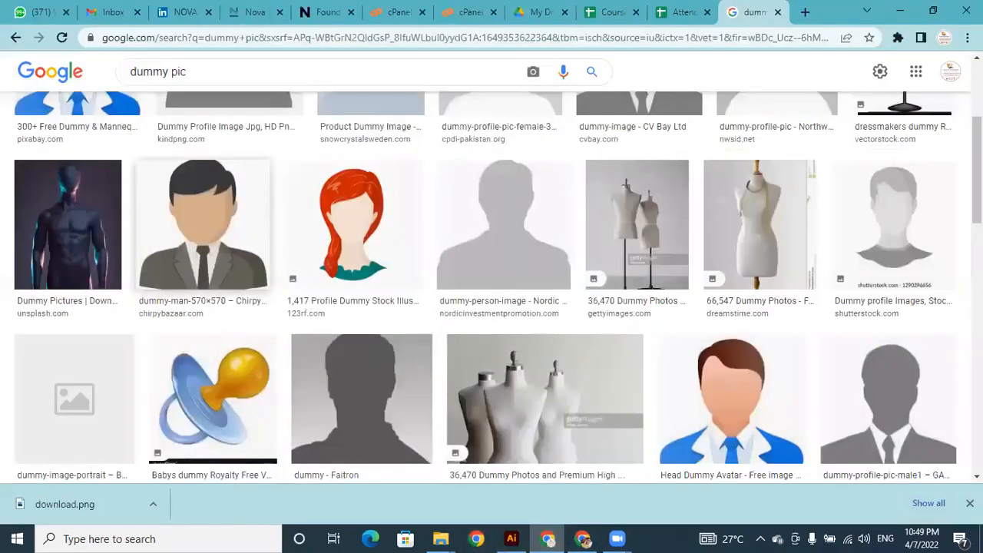
{"action": "scroll", "coordinate": [239, 86], "scroll_direction": "up", "scroll_amount": 3}
{"action": "triple_click", "coordinate": [238, 86]}
{"action": "type", "text": "vegitable"}
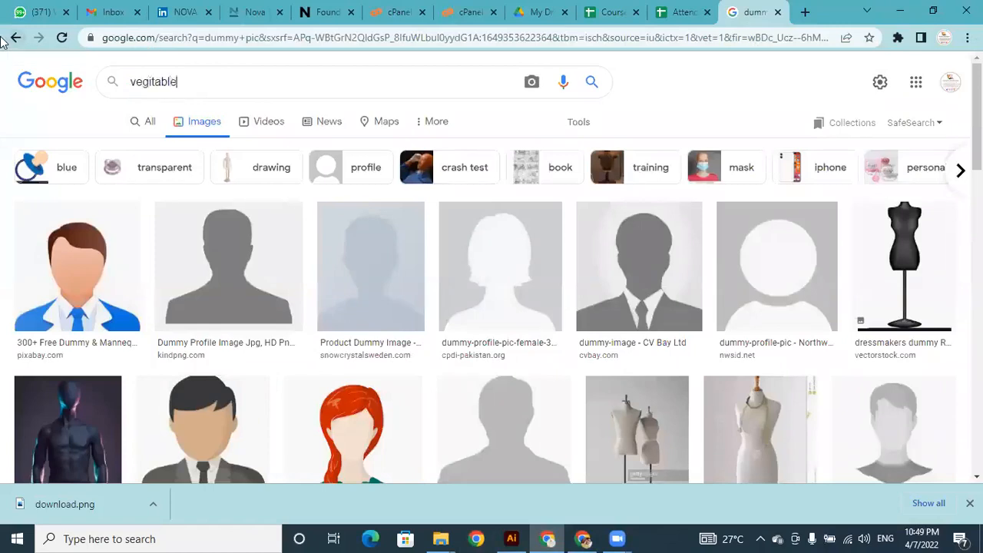
{"action": "key", "text": "Return"}
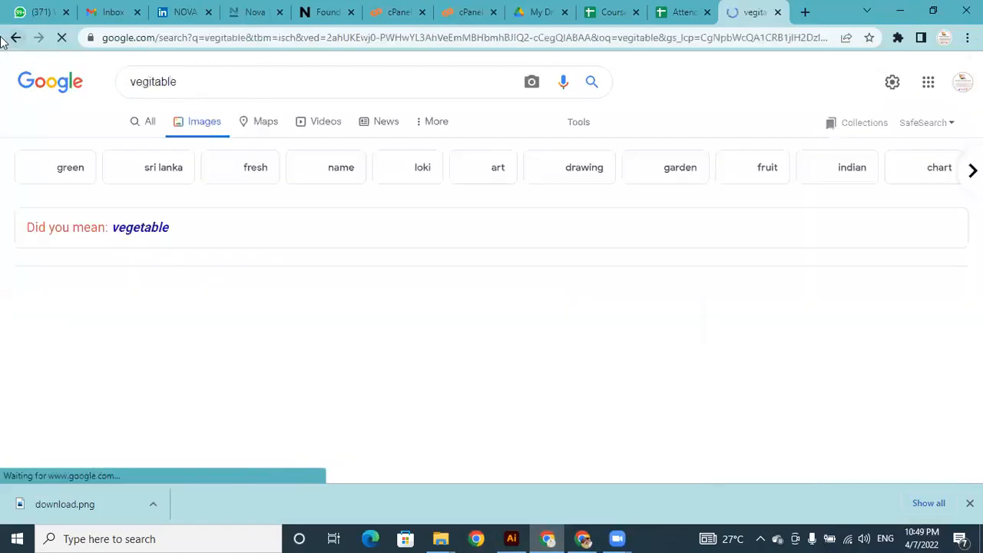
Step: Preview the first mixed-vegetables photo in the results and save it as a JPEG named "download" in the Downloads folder
{"action": "left_click", "coordinate": [131, 325]}
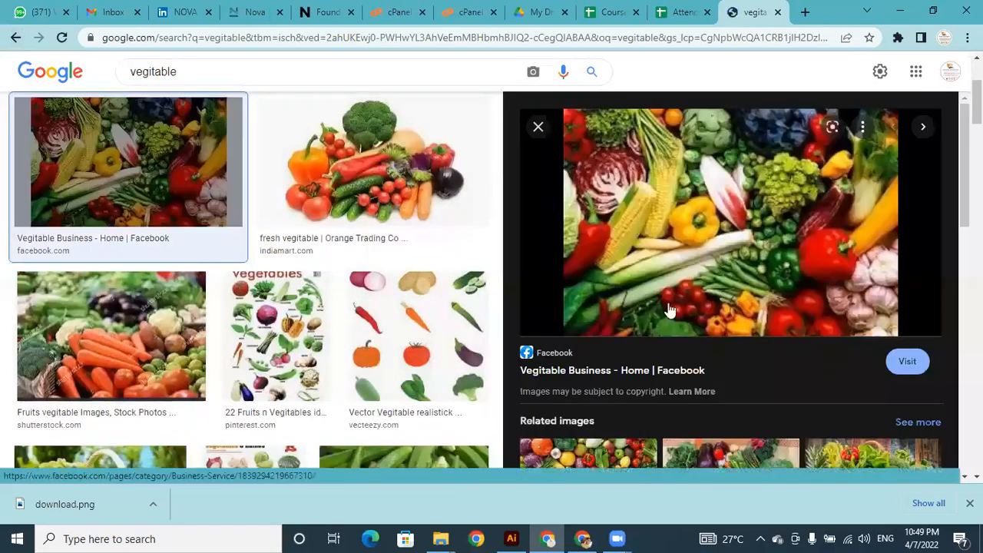
{"action": "right_click", "coordinate": [748, 199]}
{"action": "left_click", "coordinate": [805, 368]}
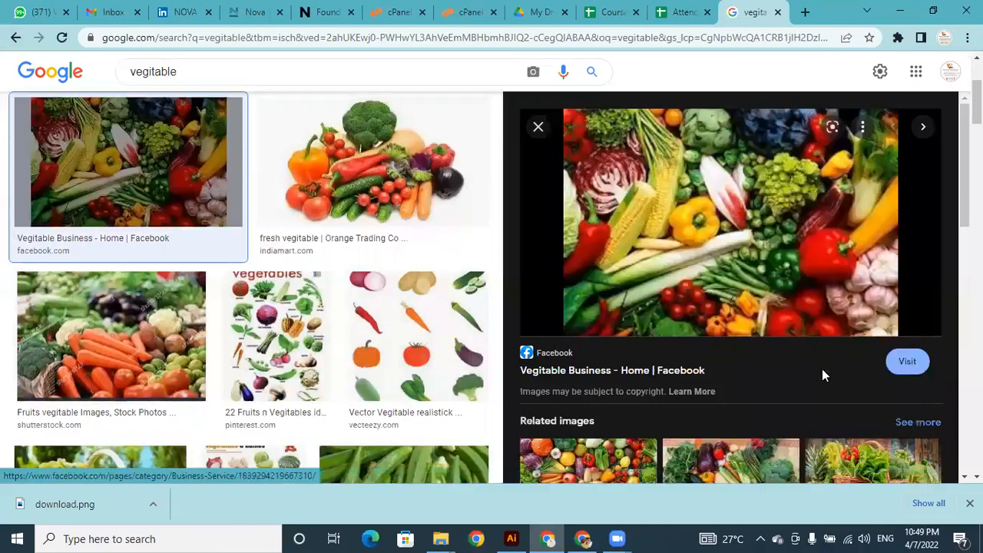
{"action": "left_click", "coordinate": [358, 327]}
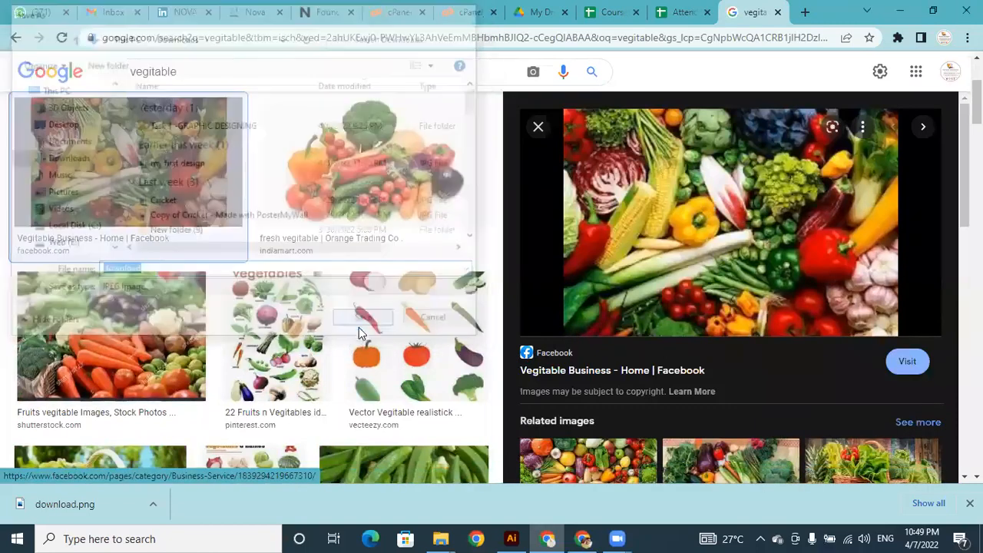
Step: Place the downloaded vegetable photo from File Explorer on the Illustrator artboard, enlarge it and move it to the artboard's upper middle
{"action": "left_click", "coordinate": [514, 539]}
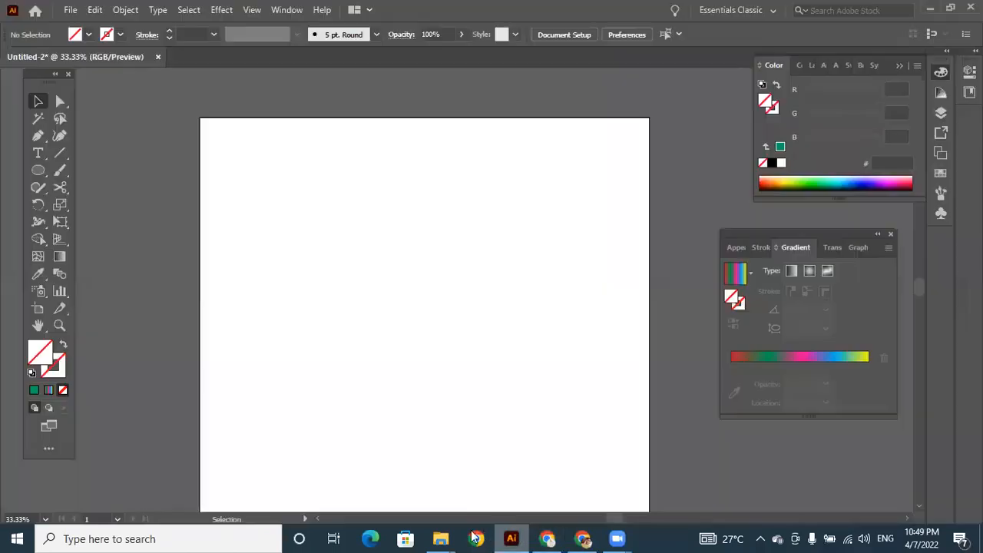
{"action": "mouse_move", "coordinate": [441, 539]}
{"action": "left_click", "coordinate": [374, 474]}
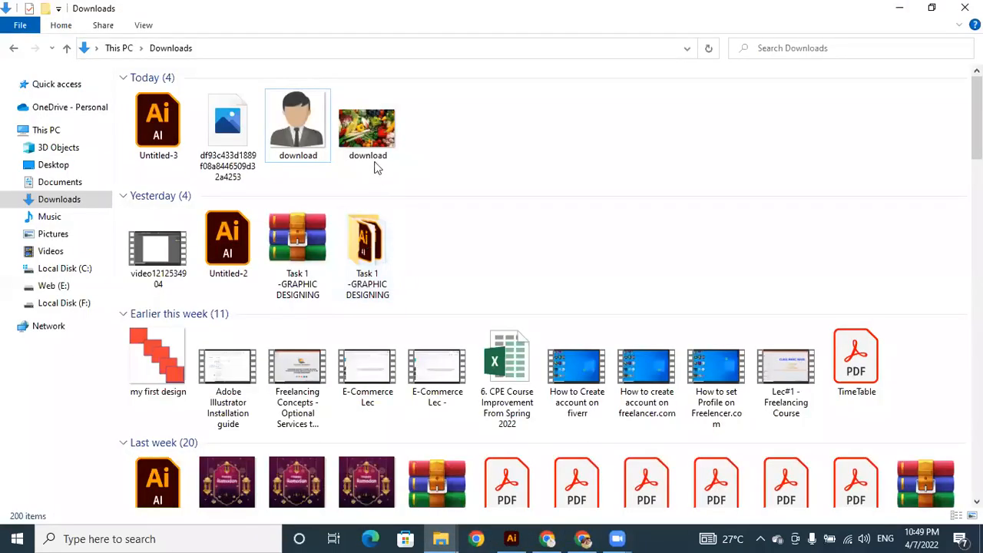
{"action": "left_click_drag", "start_coordinate": [375, 141], "coordinate": [403, 314]}
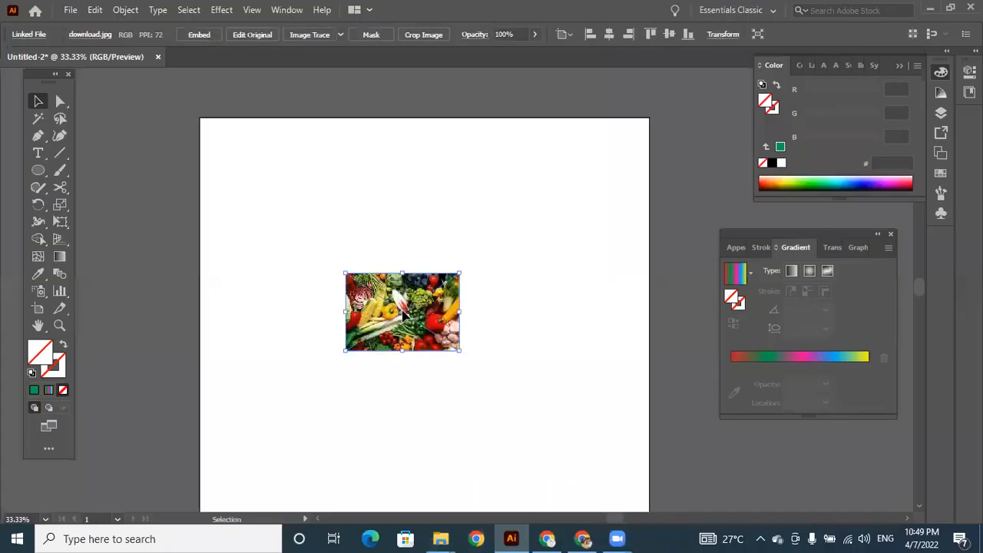
{"action": "left_click_drag", "start_coordinate": [346, 271], "coordinate": [156, 168]}
{"action": "left_click_drag", "start_coordinate": [357, 247], "coordinate": [459, 248]}
{"action": "left_click", "coordinate": [594, 291]}
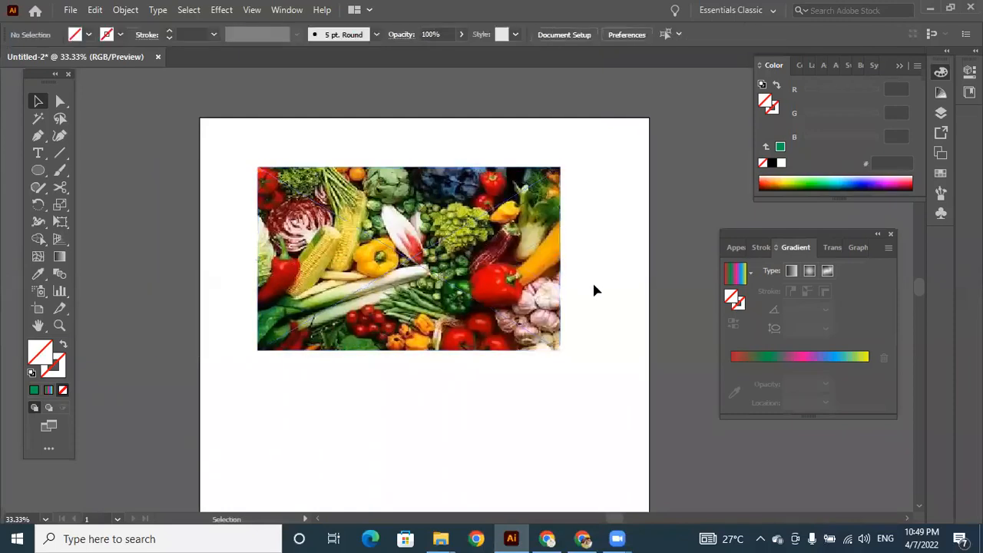
Step: Add the text "Vegitables" at 172 pt below the photo and set its font to Arial Rounded MT Bold
{"action": "left_click", "coordinate": [37, 152]}
{"action": "left_click", "coordinate": [299, 397]}
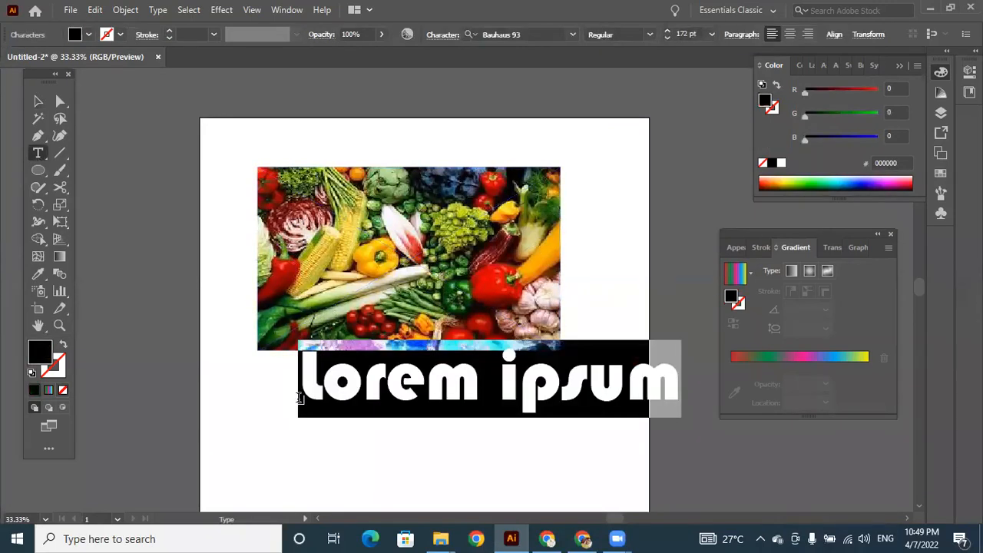
{"action": "type", "text": "Vegit"}
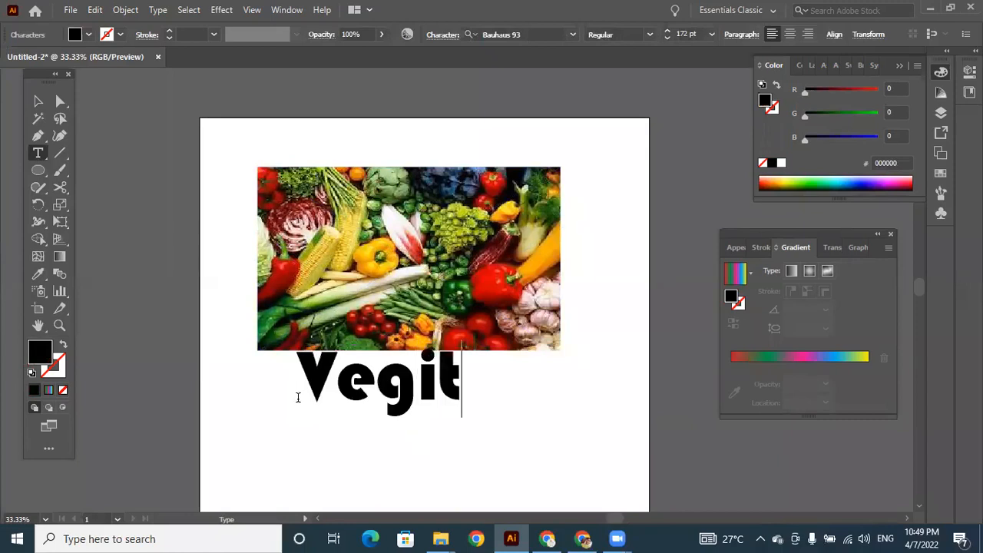
{"action": "type", "text": "ables"}
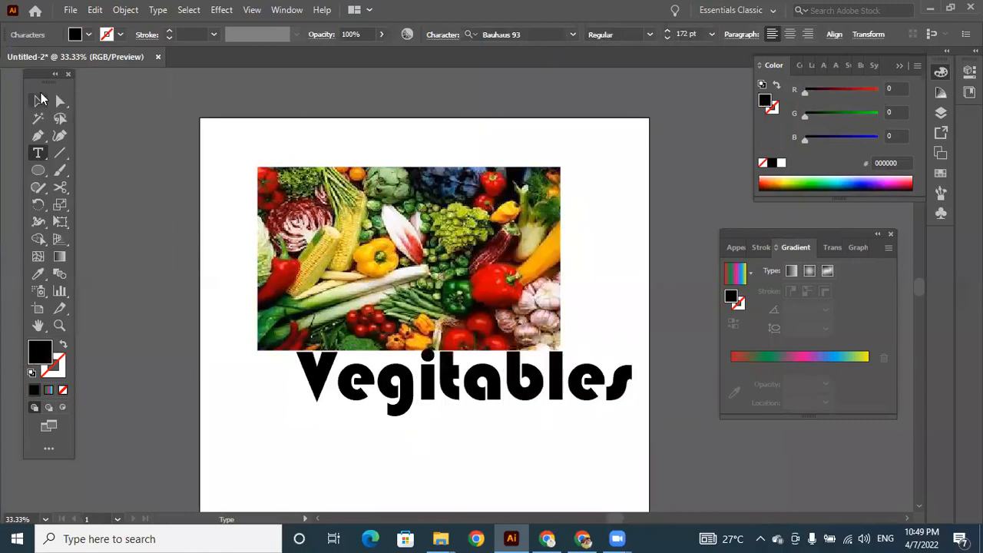
{"action": "left_click", "coordinate": [40, 99]}
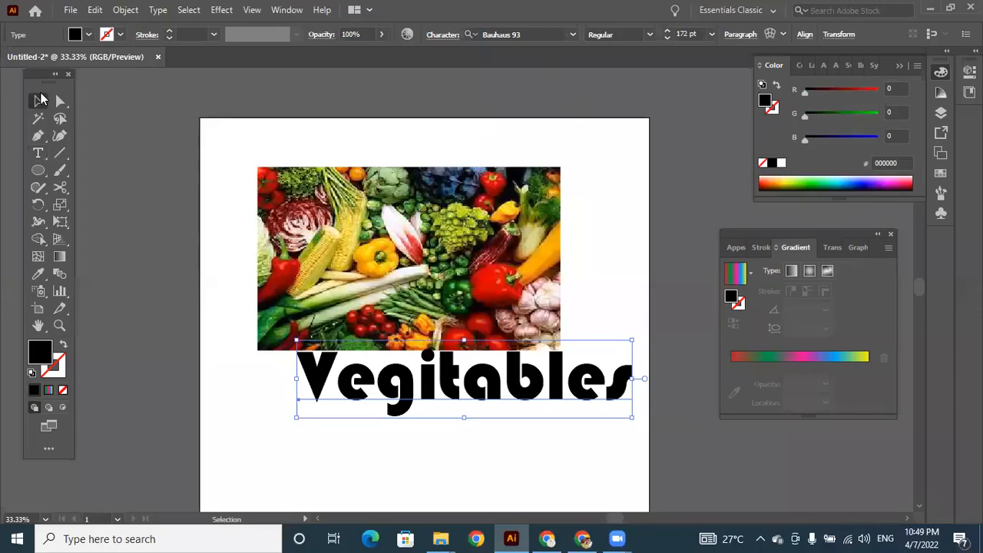
{"action": "left_click", "coordinate": [573, 35]}
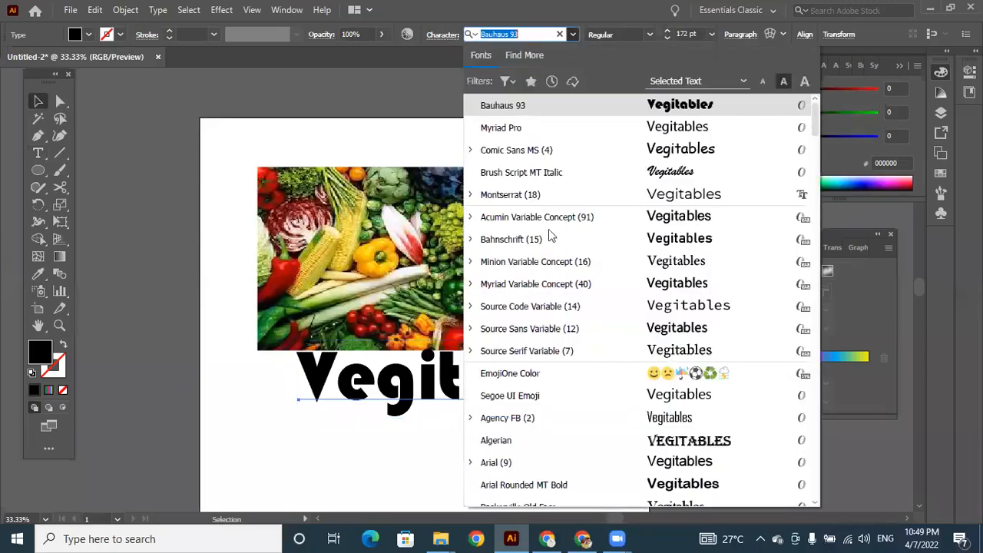
{"action": "left_click", "coordinate": [681, 492]}
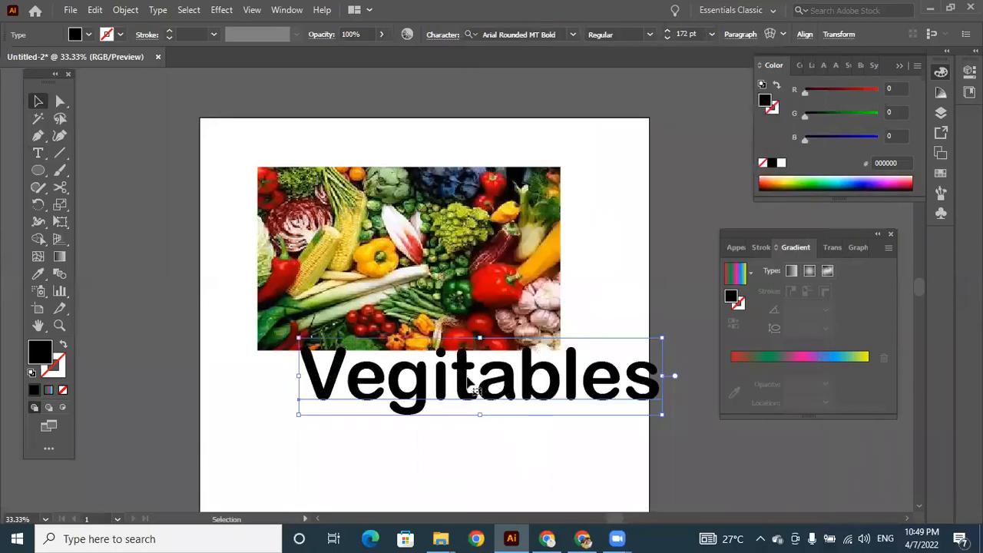
Step: Move the text over the vegetable photo, then enlarge the photo to about 1071 px wide and reposition it behind the whole word
{"action": "left_click_drag", "start_coordinate": [461, 377], "coordinate": [393, 248]}
{"action": "left_click", "coordinate": [467, 444]}
{"action": "left_click", "coordinate": [471, 209]}
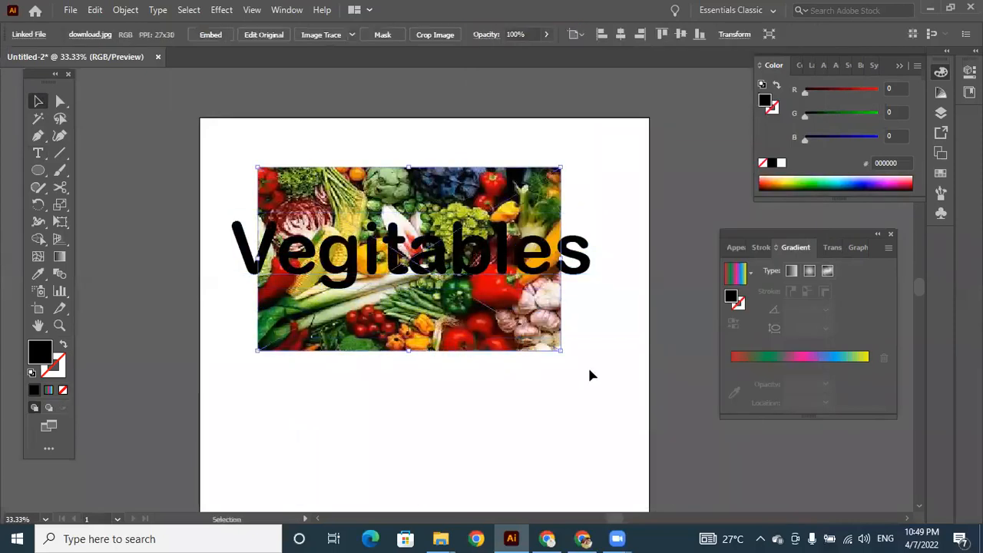
{"action": "left_click_drag", "start_coordinate": [565, 356], "coordinate": [706, 402]}
{"action": "left_click_drag", "start_coordinate": [551, 202], "coordinate": [494, 182]}
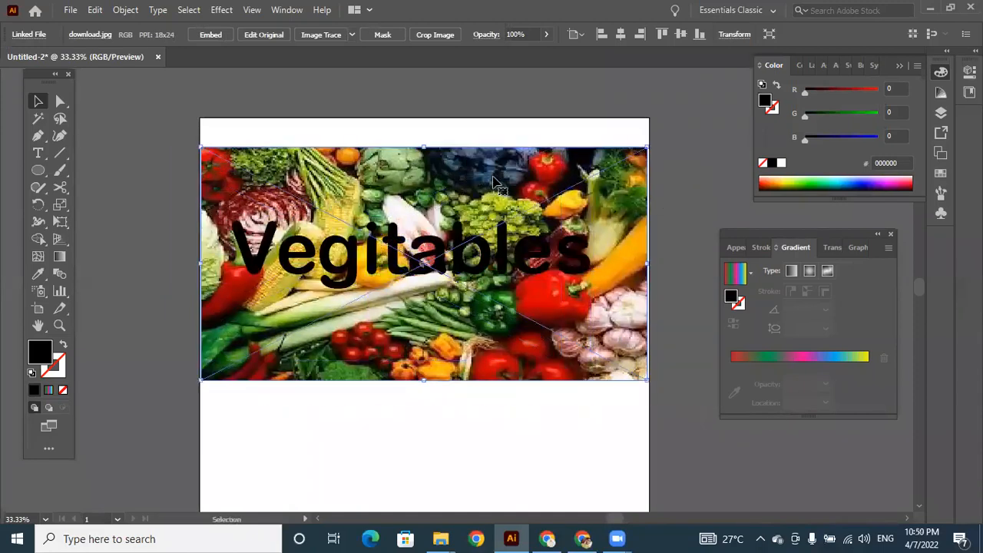
{"action": "left_click", "coordinate": [490, 258]}
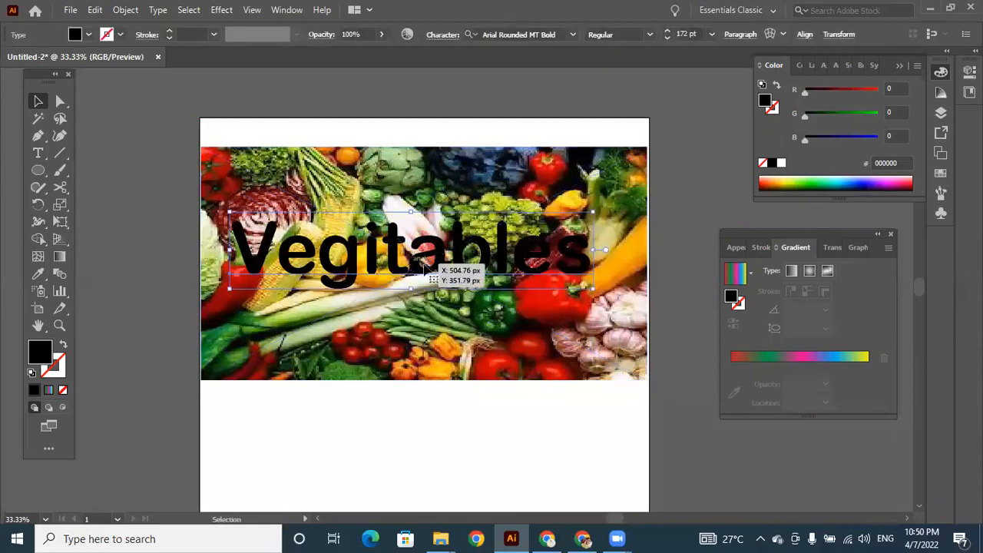
Step: Select the text and the vegetable photo together and make a clipping mask with the word as the mask shape
{"action": "left_click_drag", "start_coordinate": [251, 130], "coordinate": [548, 407]}
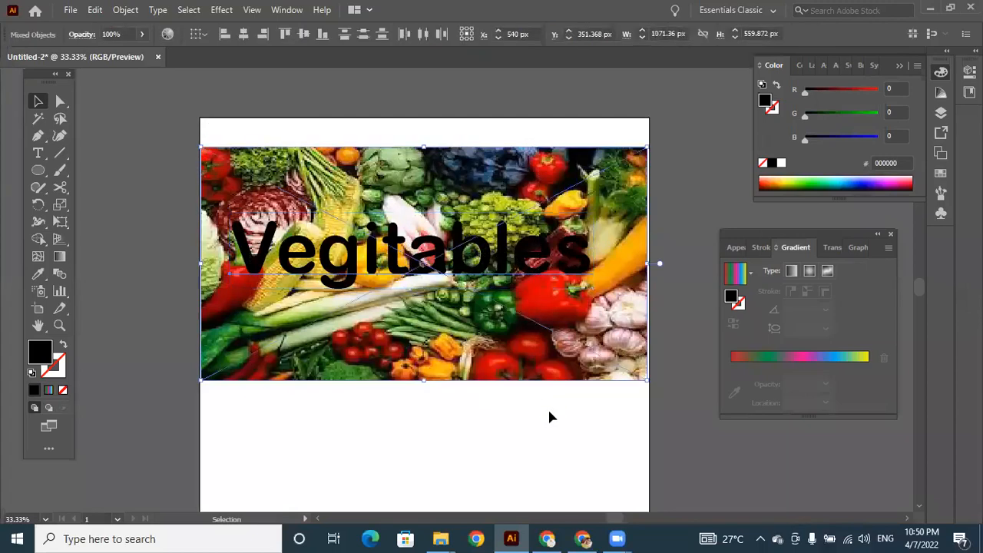
{"action": "right_click", "coordinate": [434, 224]}
{"action": "left_click", "coordinate": [494, 348]}
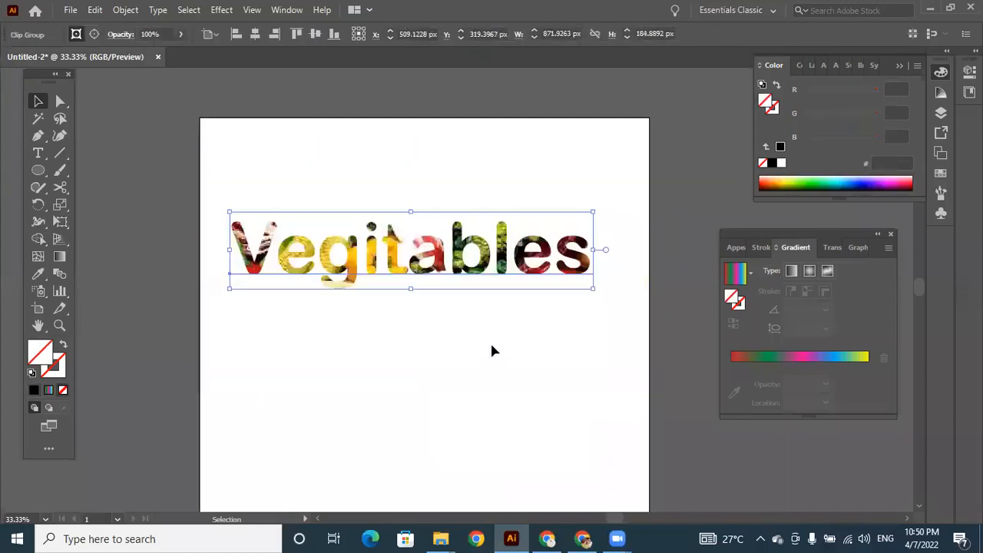
{"action": "left_click", "coordinate": [493, 388]}
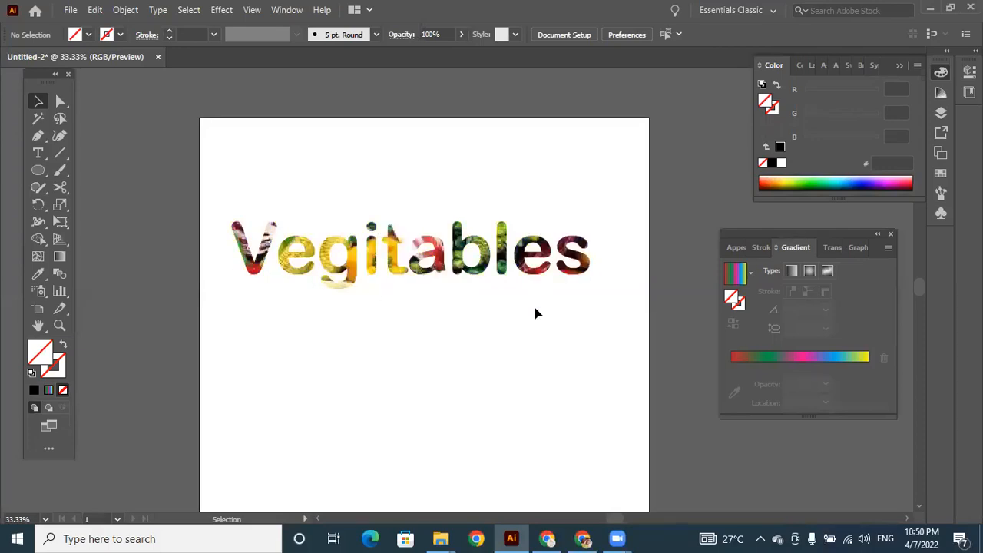
Step: Delete the photo-filled "Vegitables" text from the artboard
{"action": "left_click_drag", "start_coordinate": [403, 315], "coordinate": [279, 133]}
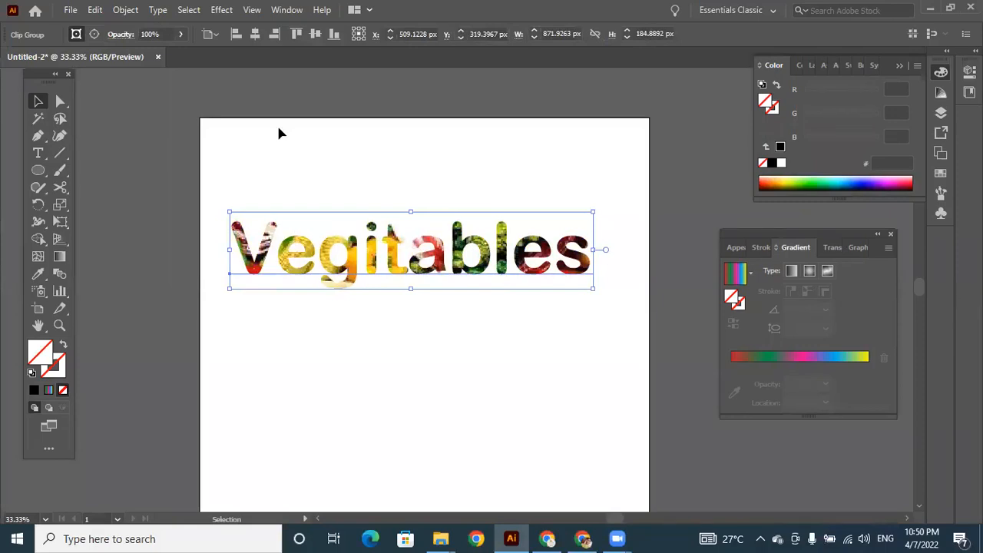
{"action": "key", "text": "Delete"}
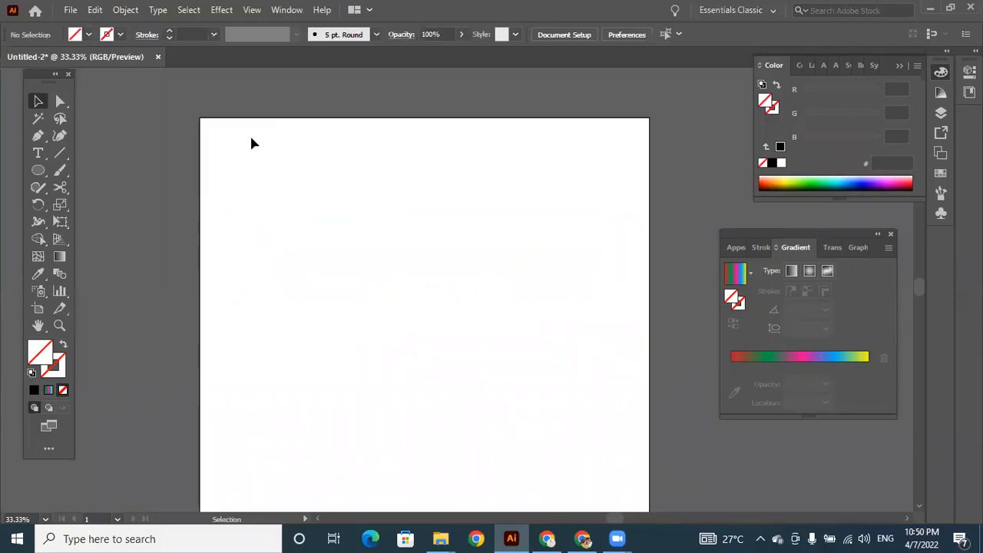
{"action": "left_click_drag", "start_coordinate": [43, 167], "coordinate": [102, 168]}
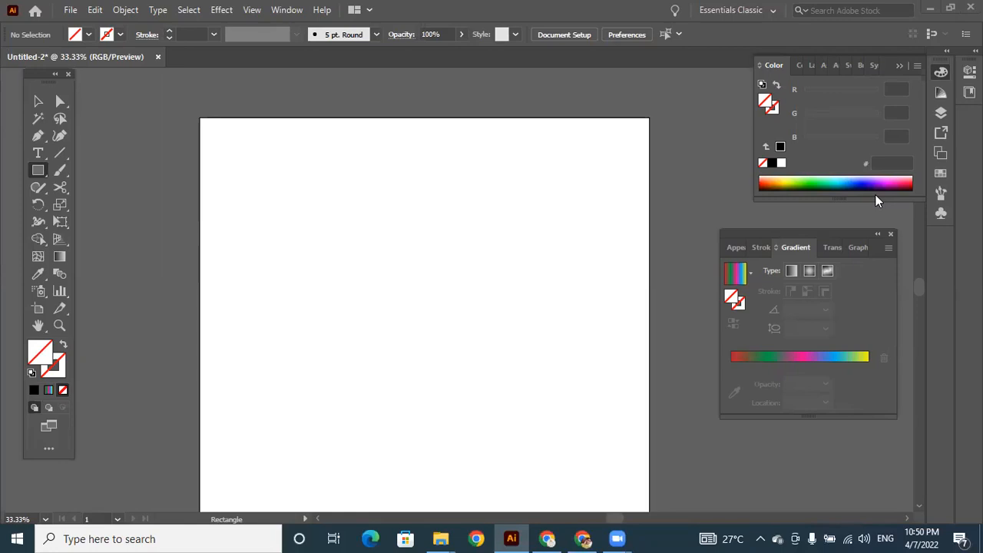
{"action": "left_click", "coordinate": [38, 102]}
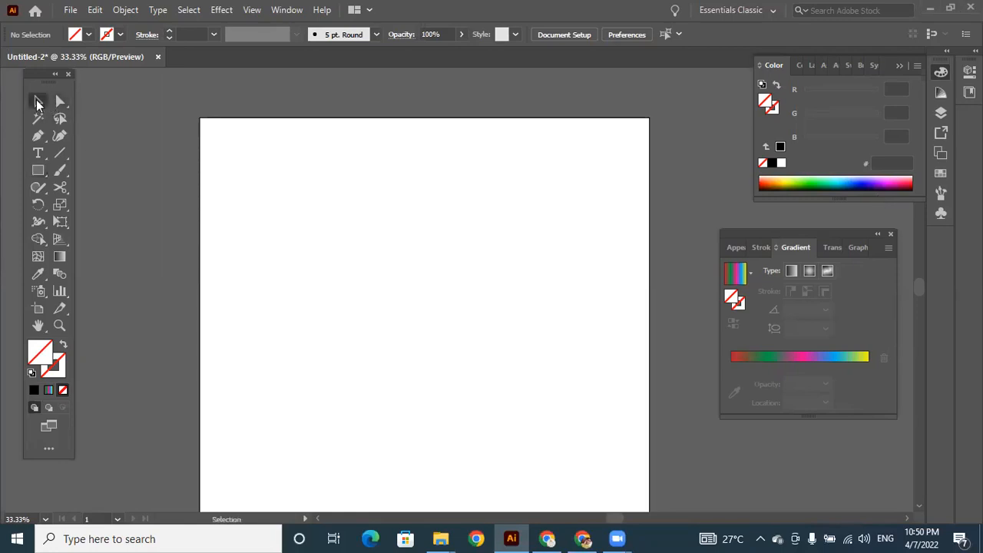
{"action": "left_click_drag", "start_coordinate": [254, 166], "coordinate": [568, 475]}
Step: Draw an upright rectangle in the artboard's upper right area and fill it with solid black
{"action": "left_click_drag", "start_coordinate": [38, 170], "coordinate": [103, 170]}
{"action": "left_click_drag", "start_coordinate": [399, 176], "coordinate": [558, 367]}
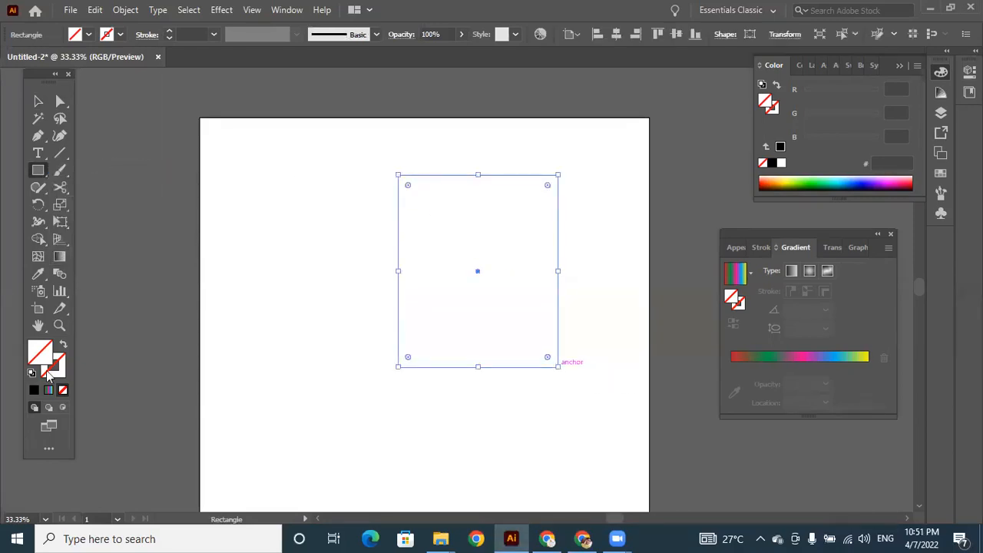
{"action": "left_click", "coordinate": [34, 389]}
Step: Draw a tilted hexagon overlapping the black rectangle's upper-left corner with the Polygon tool and fill it with the rainbow gradient
{"action": "left_click_drag", "start_coordinate": [38, 177], "coordinate": [103, 223]}
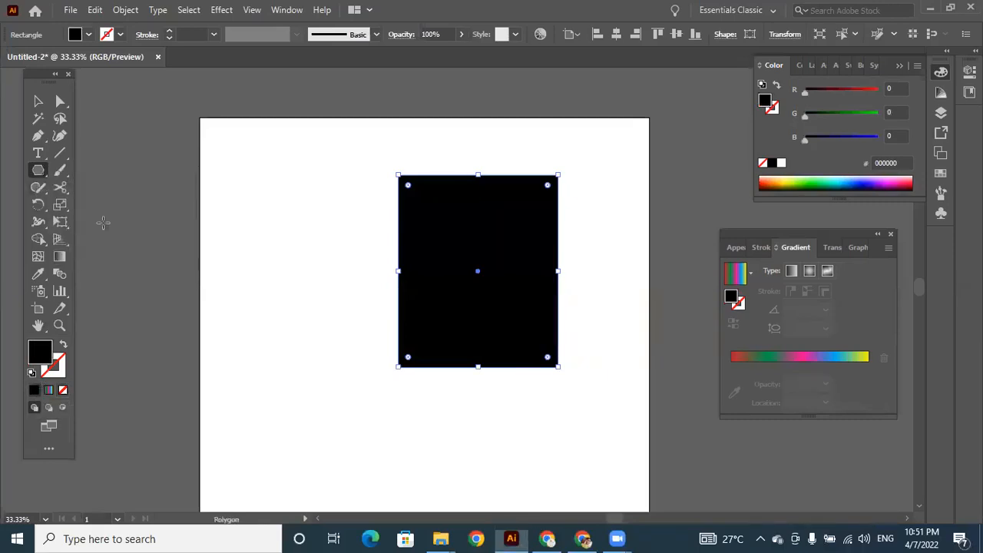
{"action": "mouse_move", "coordinate": [432, 222]}
{"action": "left_mouse_down"}
{"action": "mouse_move", "coordinate": [492, 269]}
{"action": "mouse_move", "coordinate": [469, 254]}
{"action": "left_mouse_up"}
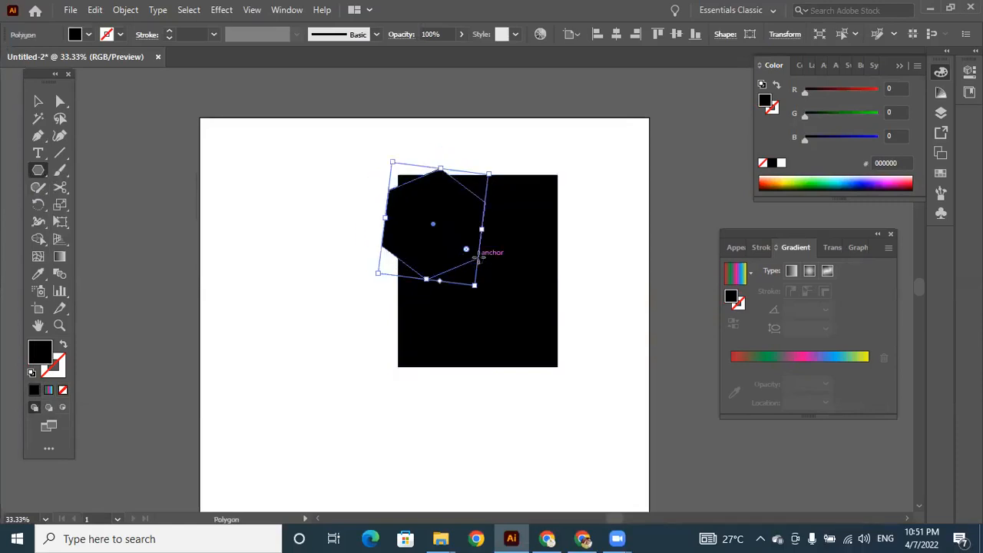
{"action": "left_click", "coordinate": [49, 390]}
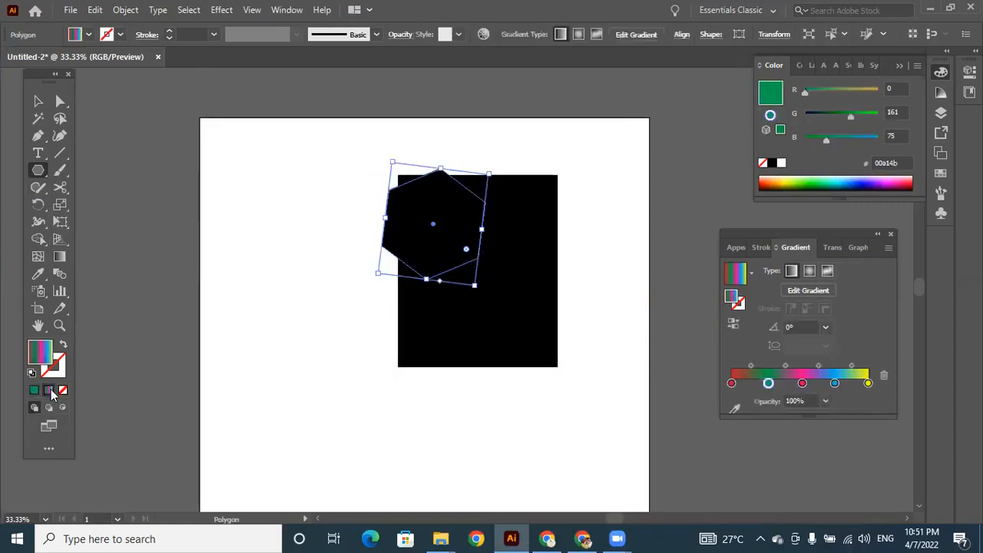
Step: Select the hexagon and the black rectangle together and make a clipping mask with the hexagon as the mask shape
{"action": "left_click", "coordinate": [34, 103]}
{"action": "left_click_drag", "start_coordinate": [336, 145], "coordinate": [590, 380]}
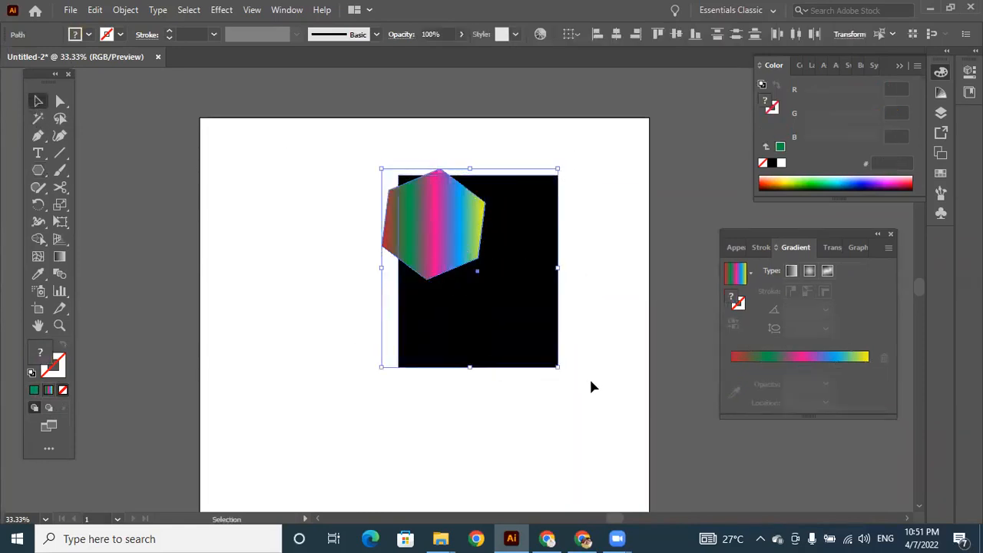
{"action": "right_click", "coordinate": [527, 229]}
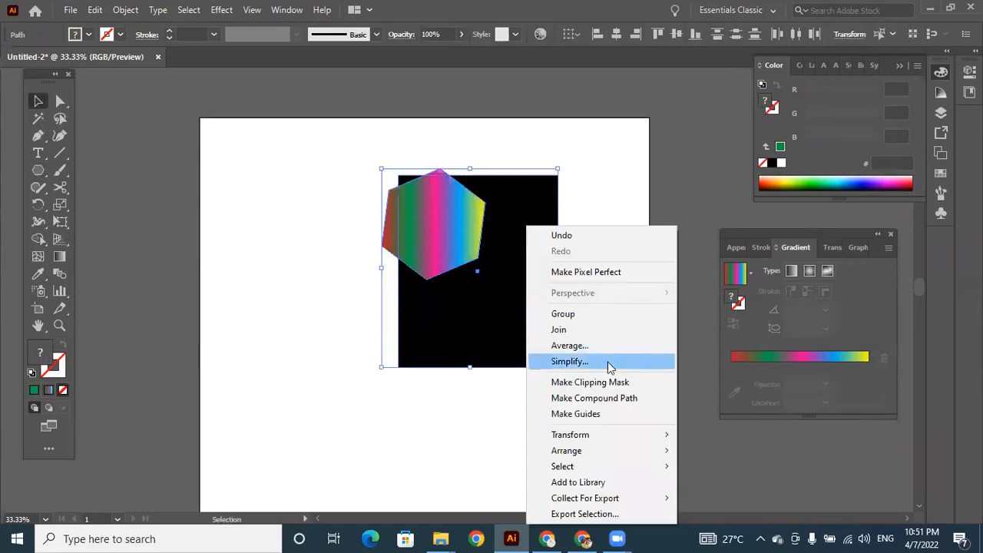
{"action": "left_click", "coordinate": [600, 389]}
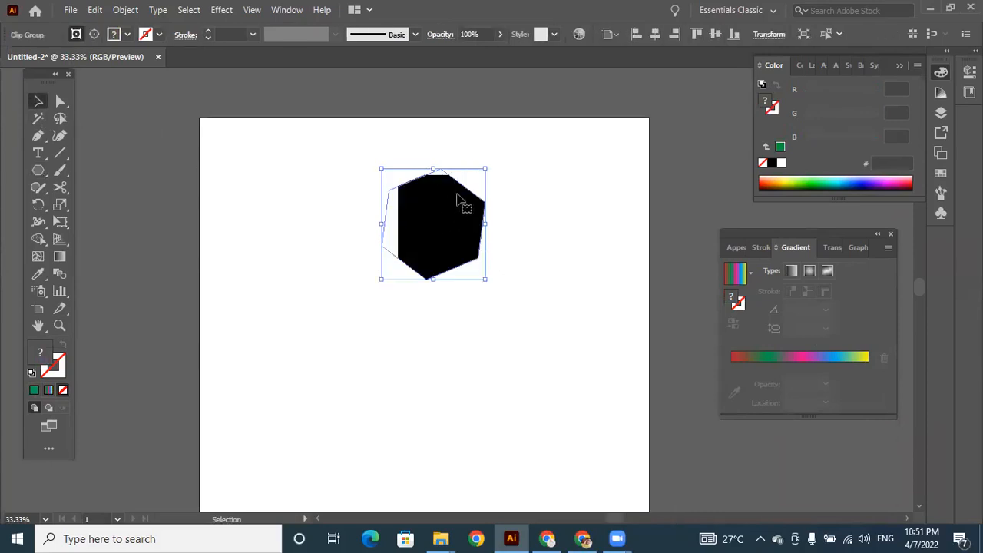
{"action": "left_click", "coordinate": [549, 249]}
Step: Delete the clipped hexagon from the artboard and set the fill to solid green (#00a14b)
{"action": "left_click_drag", "start_coordinate": [517, 172], "coordinate": [379, 298]}
{"action": "key", "text": "Delete"}
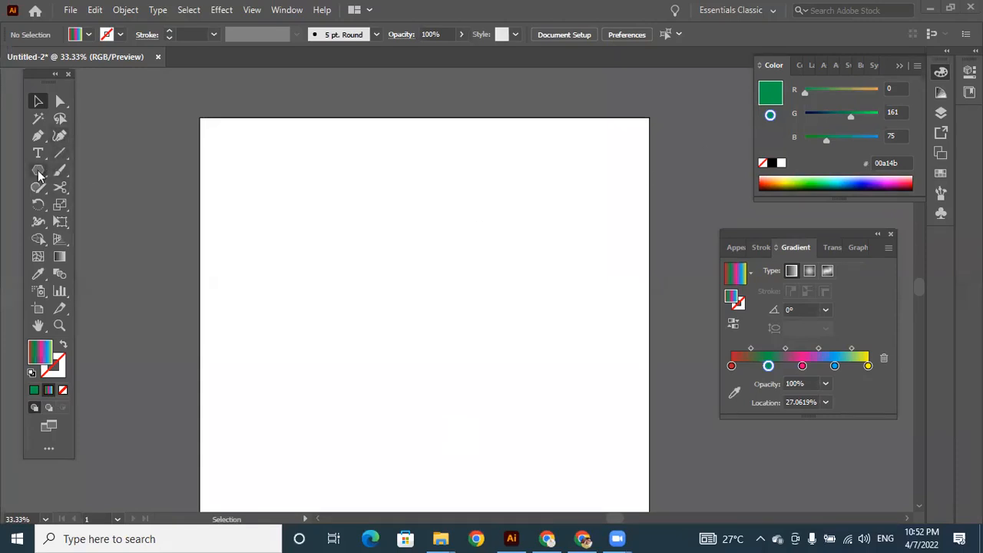
{"action": "left_click", "coordinate": [34, 391]}
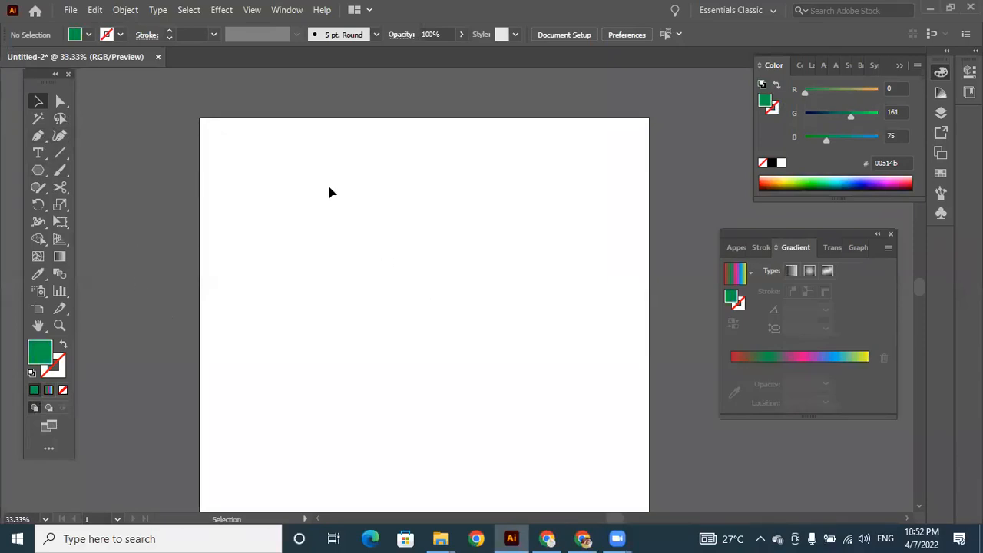
Step: Draw a solid green triangle with the Polygon tool and move it to the artboard's upper left area
{"action": "left_click", "coordinate": [39, 169]}
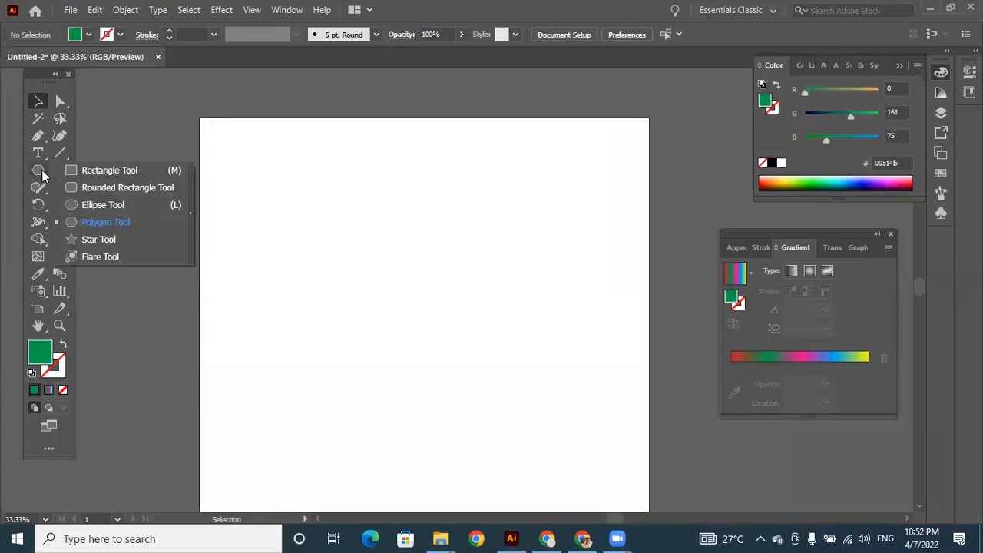
{"action": "left_click", "coordinate": [89, 223]}
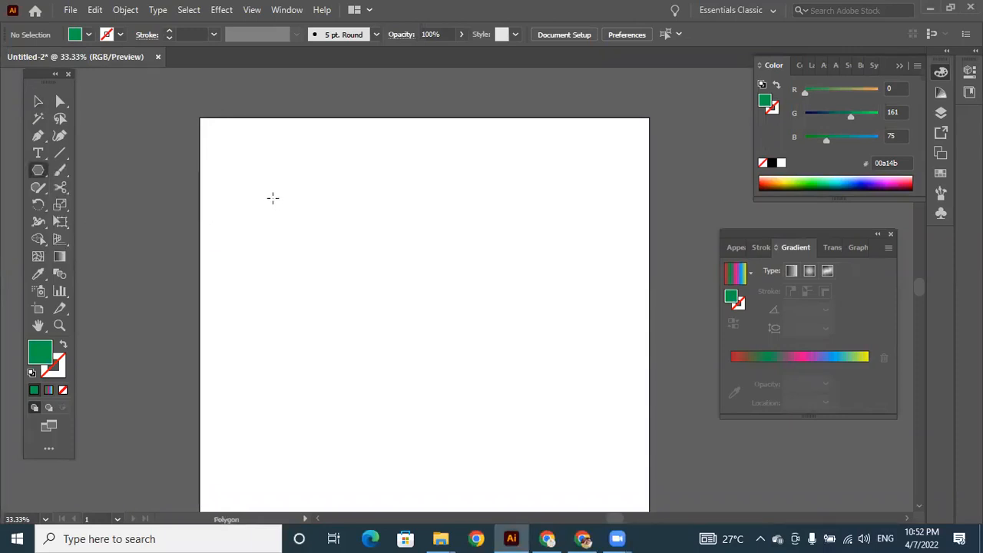
{"action": "left_click_drag", "start_coordinate": [273, 198], "coordinate": [225, 282]}
{"action": "key", "text": "Down"}
{"action": "key", "text": "Down"}
{"action": "key", "text": "Down"}
{"action": "left_click", "coordinate": [37, 101]}
{"action": "left_click_drag", "start_coordinate": [298, 185], "coordinate": [352, 248]}
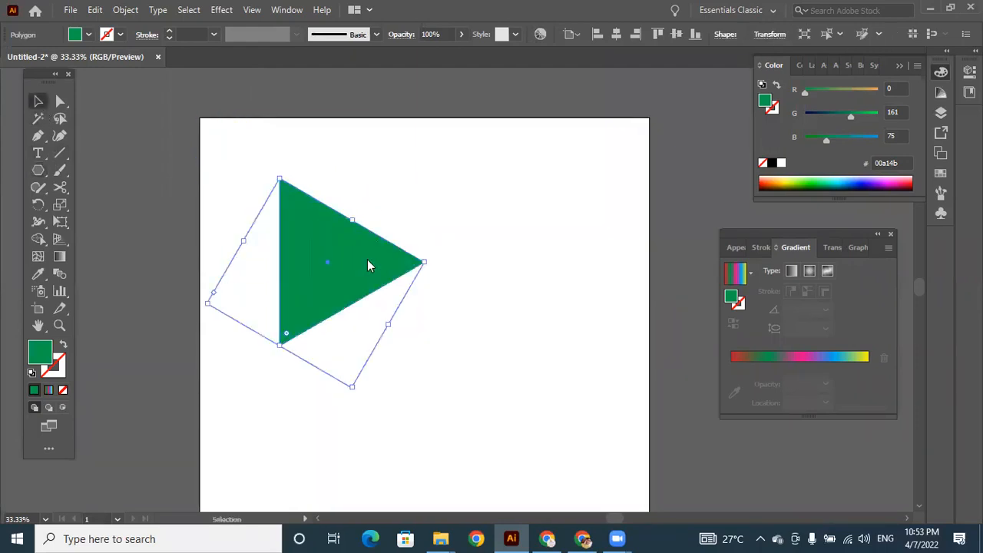
Step: Move the triangle 129.9509 px horizontally and 152.064 px vertically with the Move transform
{"action": "right_click", "coordinate": [367, 260]}
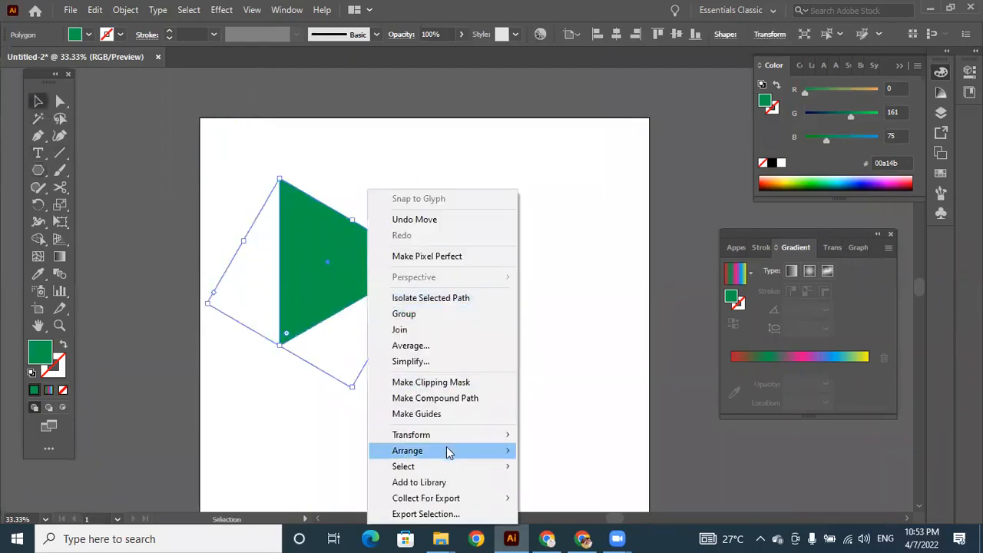
{"action": "mouse_move", "coordinate": [447, 447]}
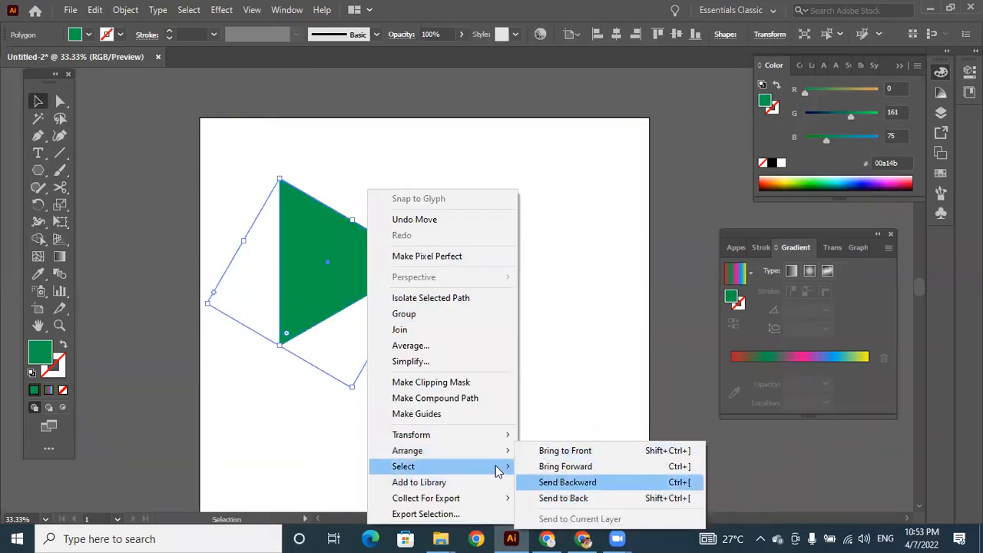
{"action": "mouse_move", "coordinate": [498, 470]}
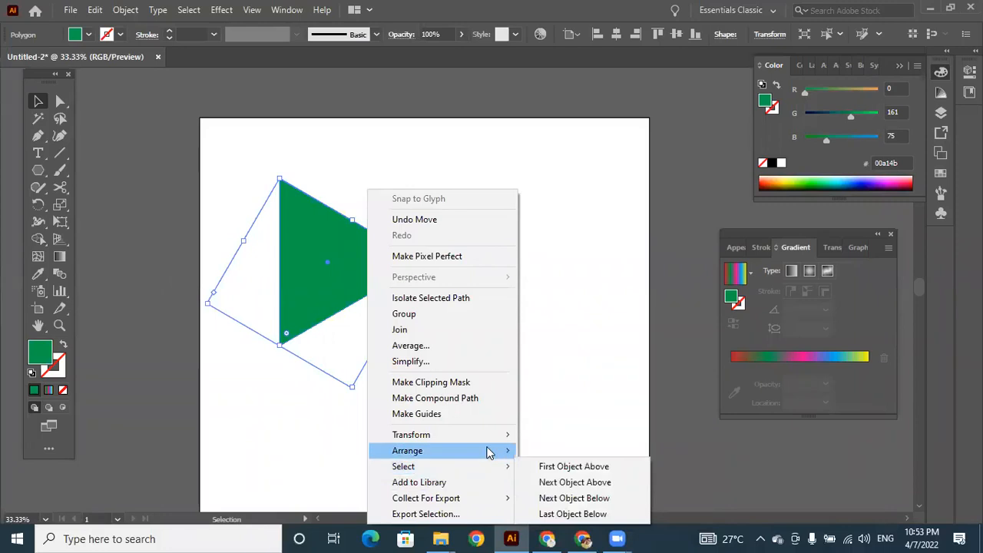
{"action": "mouse_move", "coordinate": [489, 453]}
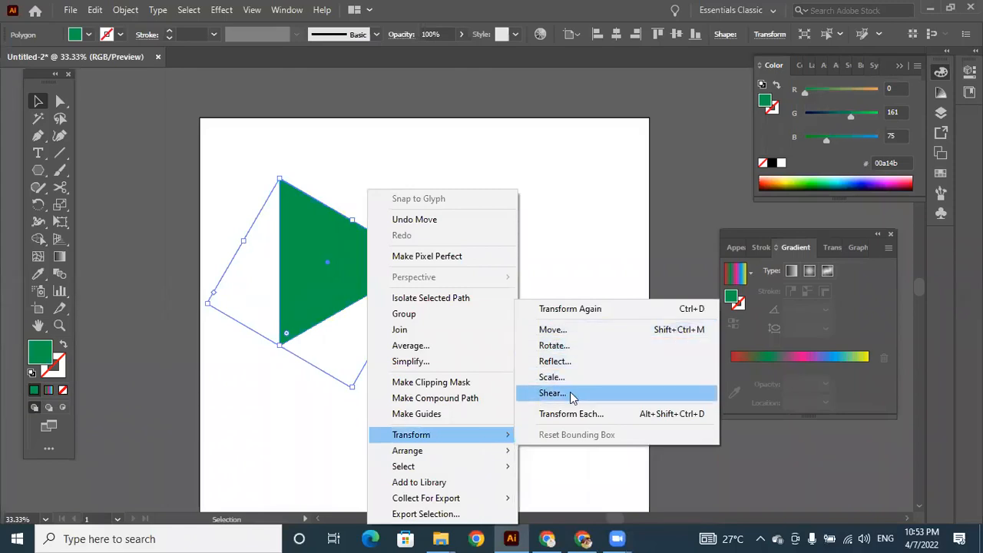
{"action": "left_click", "coordinate": [570, 330]}
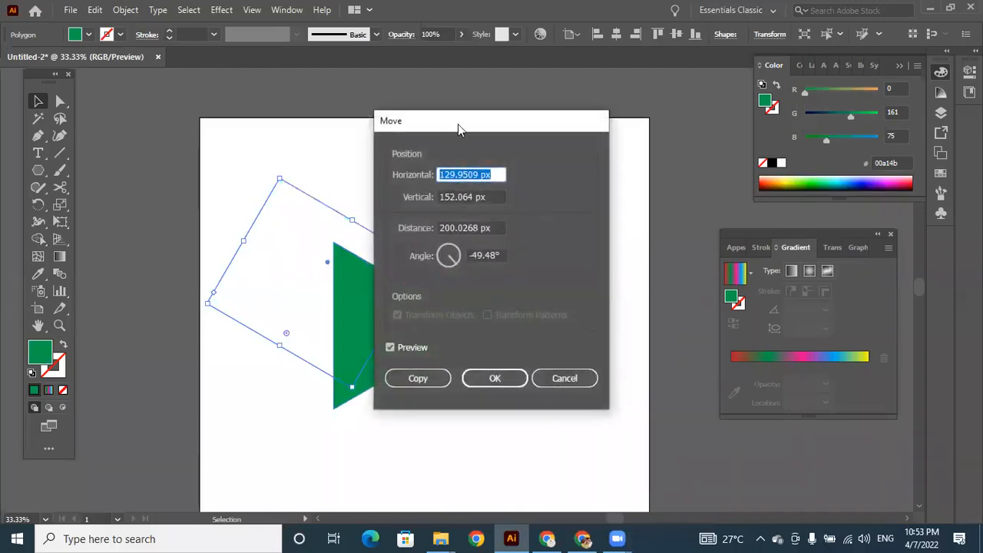
{"action": "left_click_drag", "start_coordinate": [458, 124], "coordinate": [560, 136]}
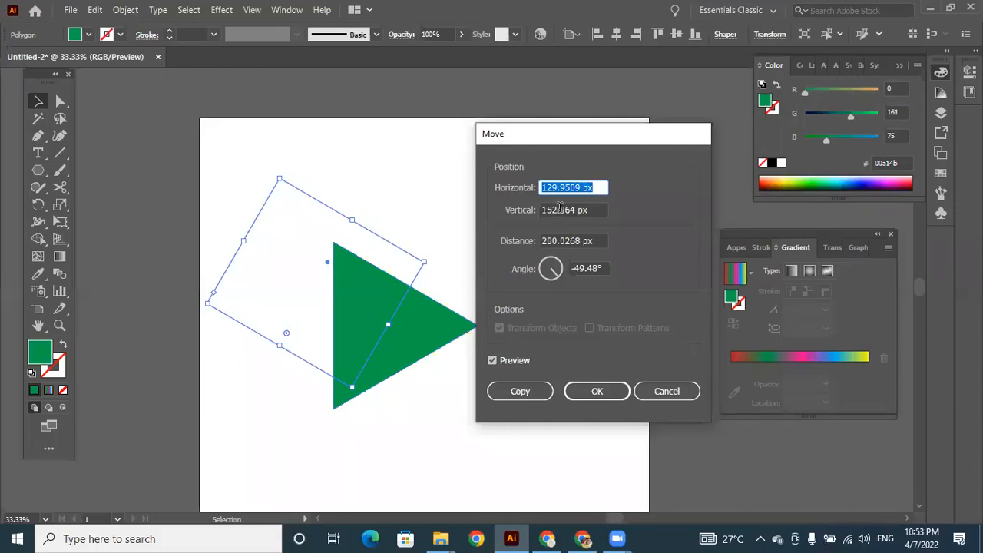
{"action": "left_click", "coordinate": [593, 393]}
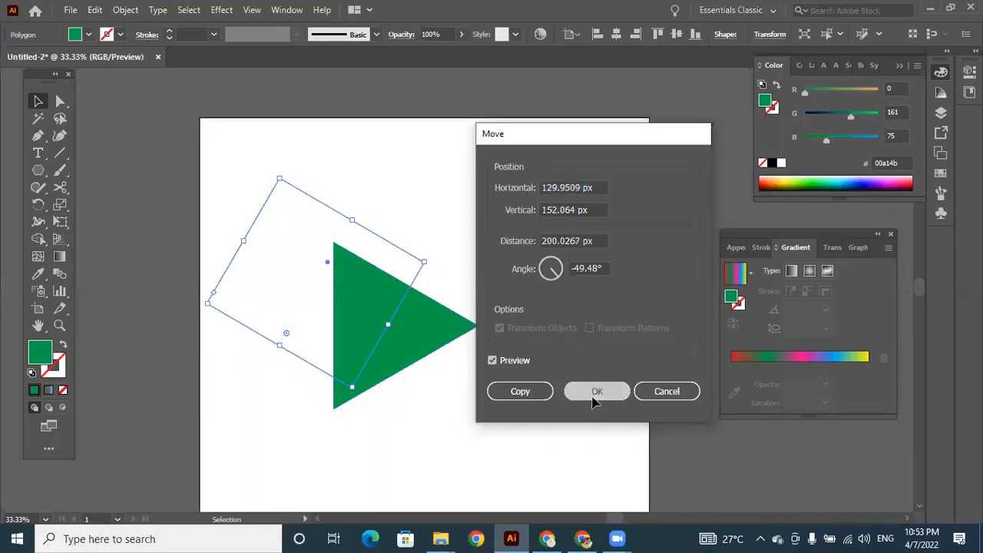
Step: Shift the triangle back up toward the artboard's upper edge and rotate it 90° with the Rotate transform, checking the preview
{"action": "left_click_drag", "start_coordinate": [421, 323], "coordinate": [430, 235]}
{"action": "right_click", "coordinate": [430, 234]}
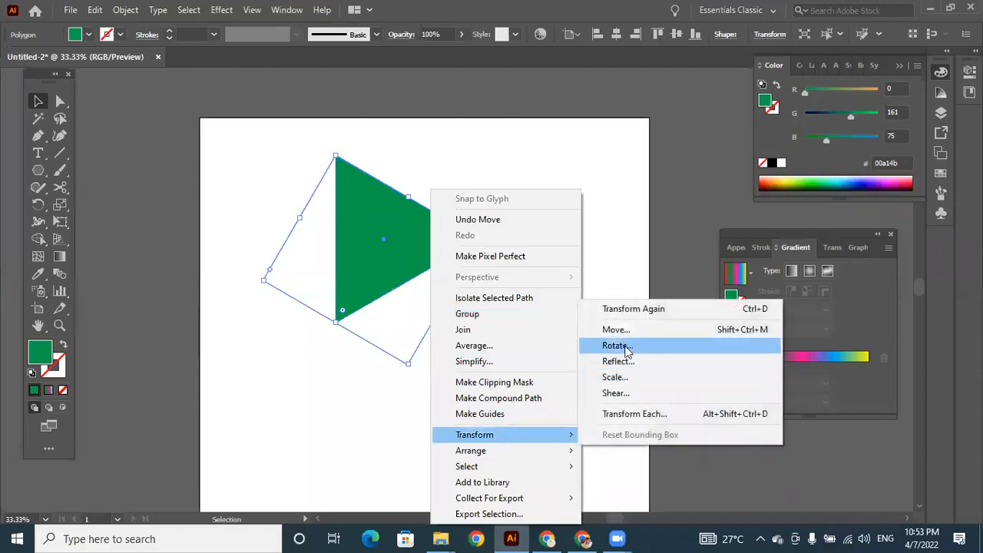
{"action": "left_click", "coordinate": [621, 346]}
{"action": "left_click", "coordinate": [720, 228]}
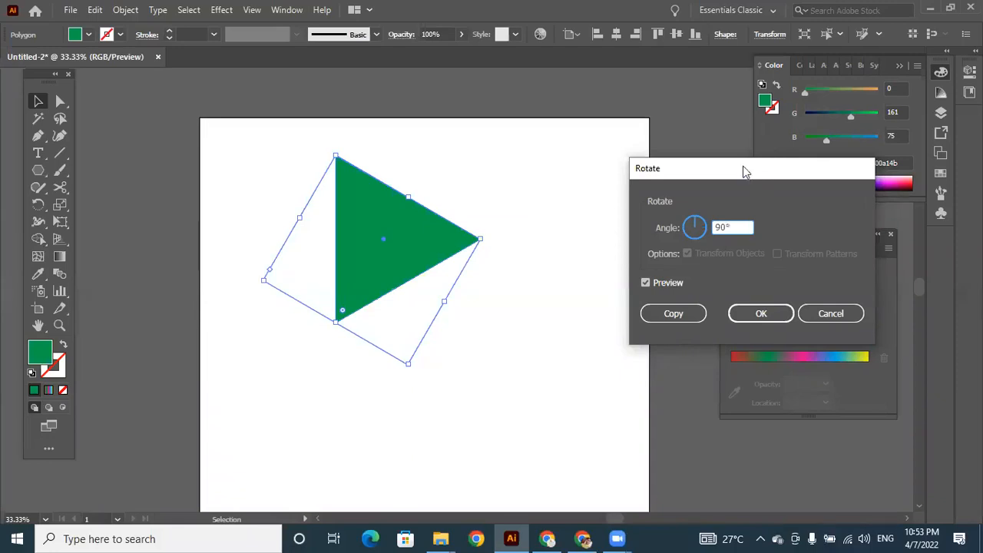
{"action": "left_click_drag", "start_coordinate": [744, 171], "coordinate": [730, 147]}
{"action": "left_click", "coordinate": [631, 260]}
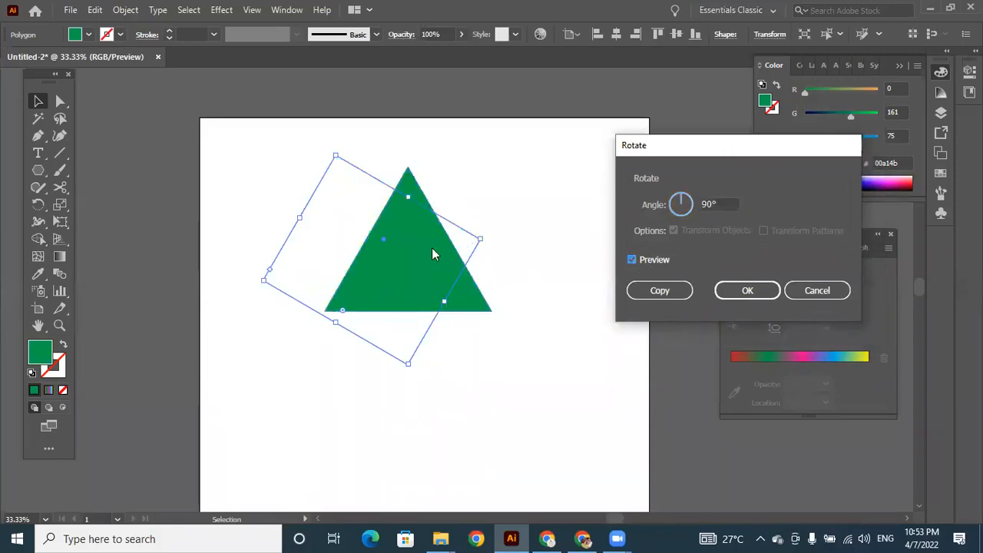
{"action": "left_click", "coordinate": [631, 260]}
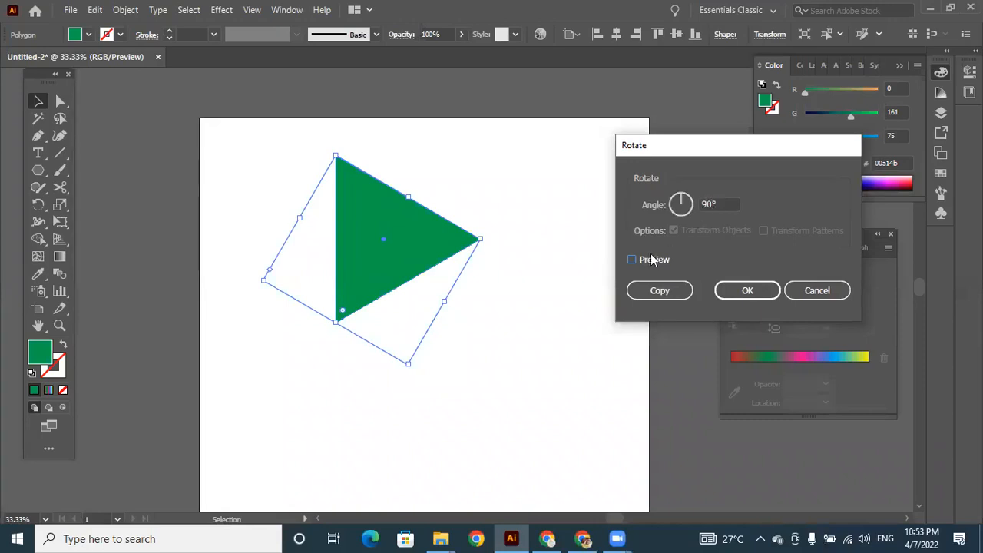
{"action": "left_click", "coordinate": [633, 260]}
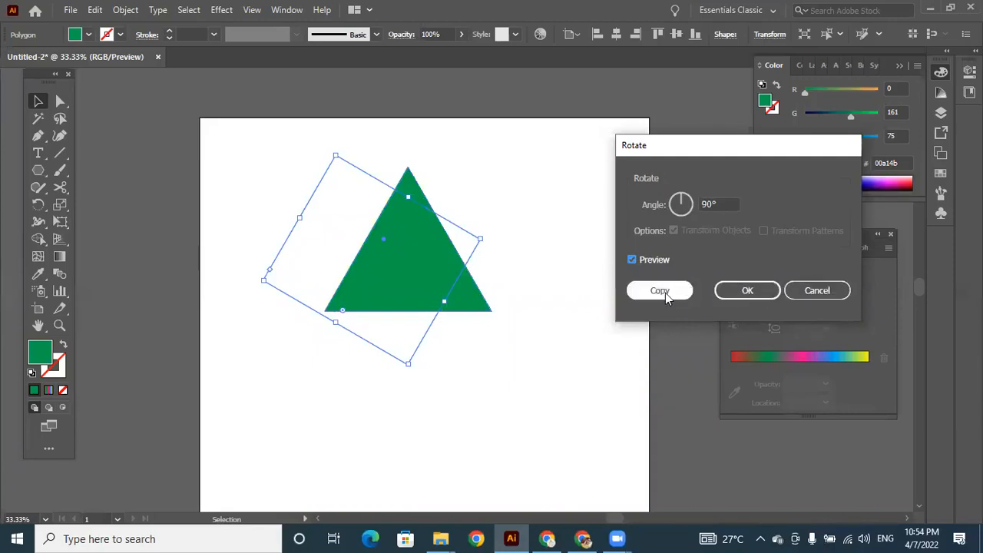
{"action": "left_click", "coordinate": [730, 290]}
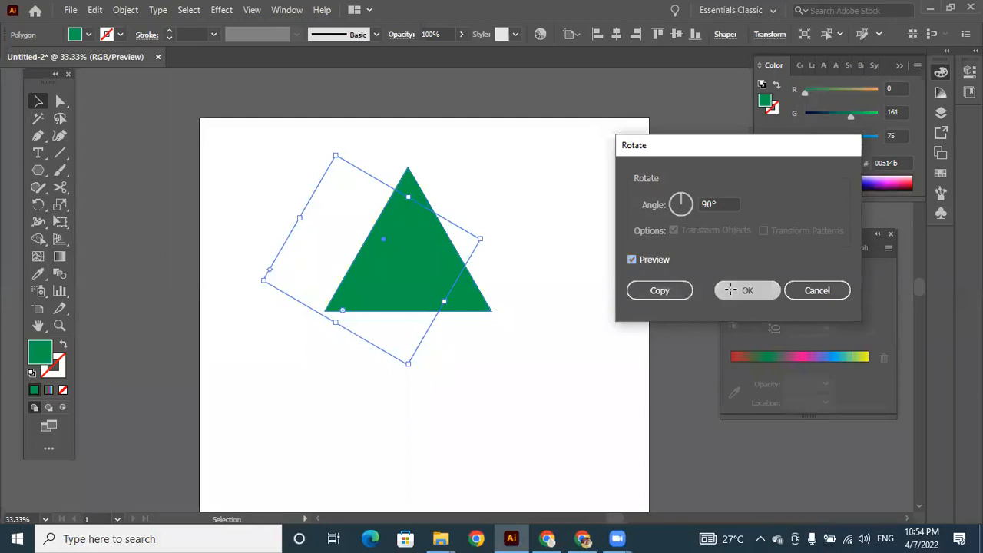
{"action": "left_click", "coordinate": [529, 348]}
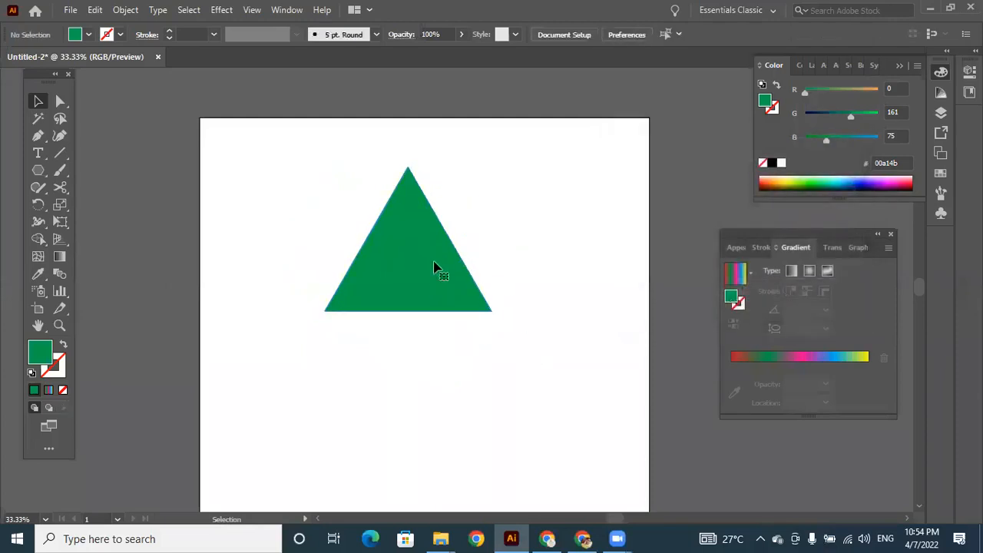
Step: Make a copy of the triangle rotated 90°, placing the copy lower right and the original upper left
{"action": "left_click", "coordinate": [435, 258]}
{"action": "right_click", "coordinate": [430, 244]}
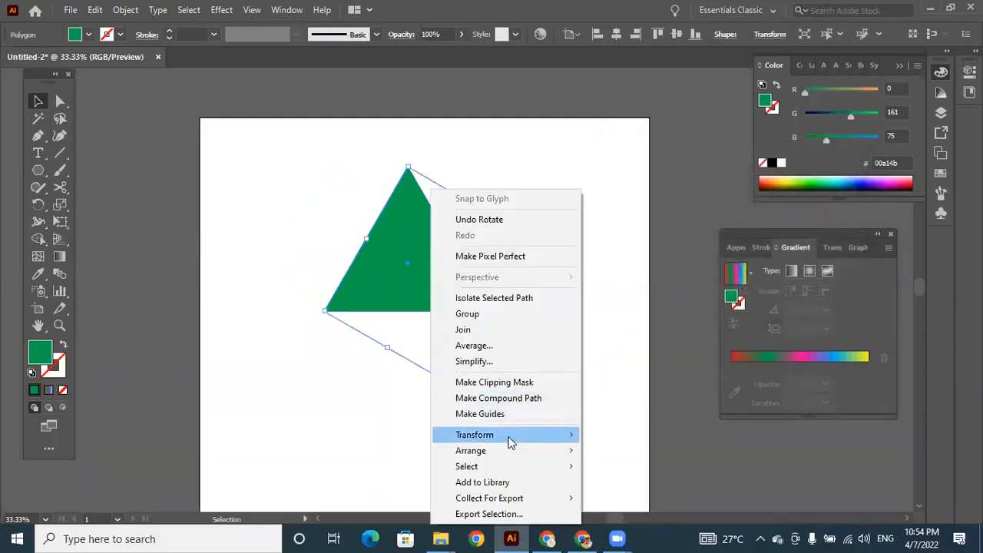
{"action": "mouse_move", "coordinate": [513, 435]}
{"action": "left_click", "coordinate": [624, 346]}
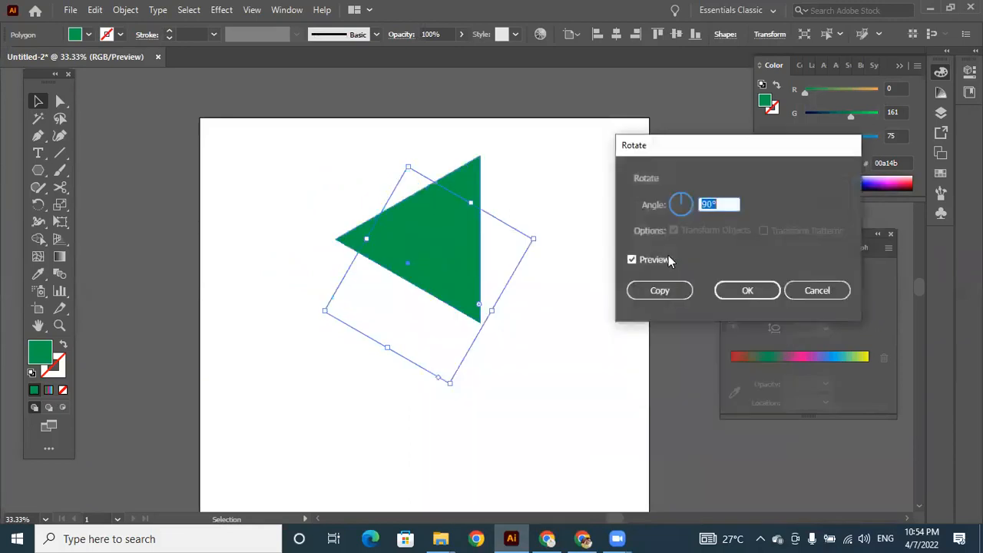
{"action": "left_click", "coordinate": [660, 290]}
{"action": "left_click_drag", "start_coordinate": [436, 223], "coordinate": [540, 357]}
{"action": "left_click_drag", "start_coordinate": [441, 257], "coordinate": [399, 223]}
{"action": "left_click_drag", "start_coordinate": [529, 357], "coordinate": [514, 323]}
Step: Rotate the upper triangle freehand until its apex points right
{"action": "left_click", "coordinate": [384, 189]}
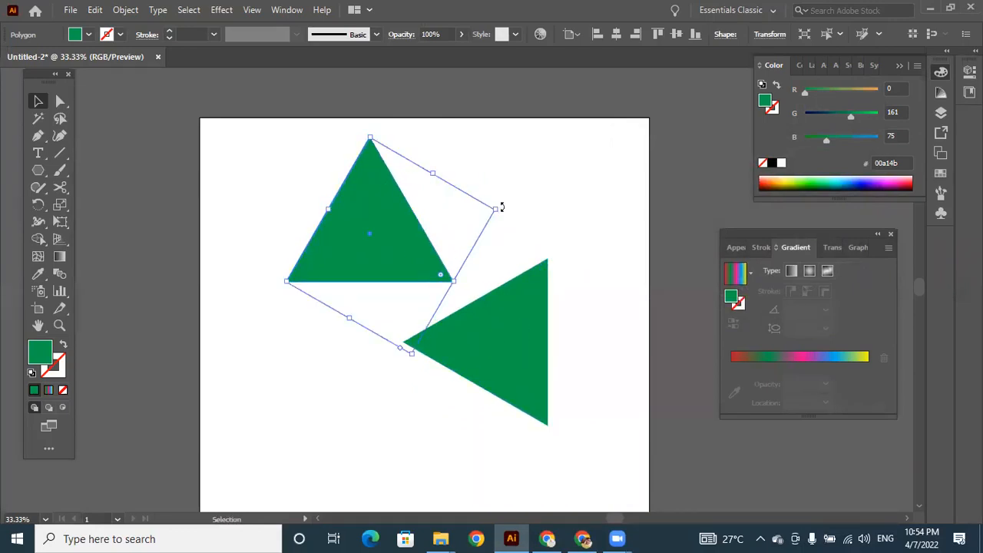
{"action": "left_click_drag", "start_coordinate": [500, 208], "coordinate": [416, 323]}
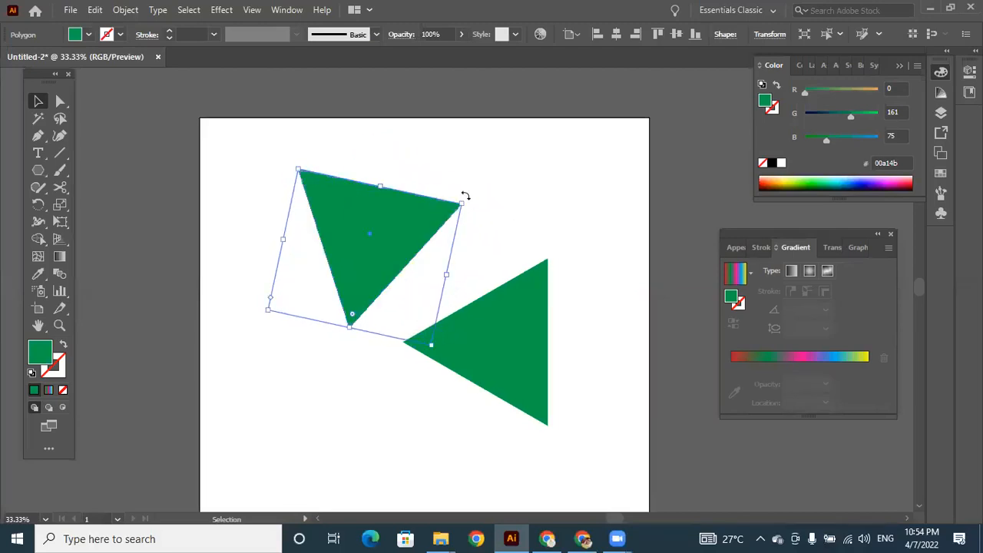
{"action": "left_click_drag", "start_coordinate": [466, 197], "coordinate": [486, 235]}
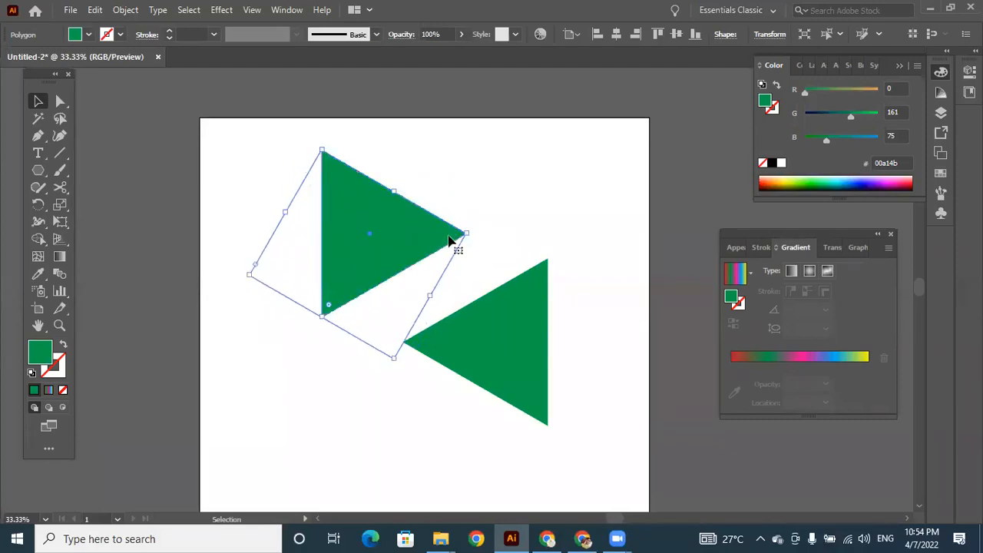
Step: Start the Reflect transform on the upper triangle and compare the horizontal and vertical axes, leaving Vertical chosen
{"action": "right_click", "coordinate": [362, 197]}
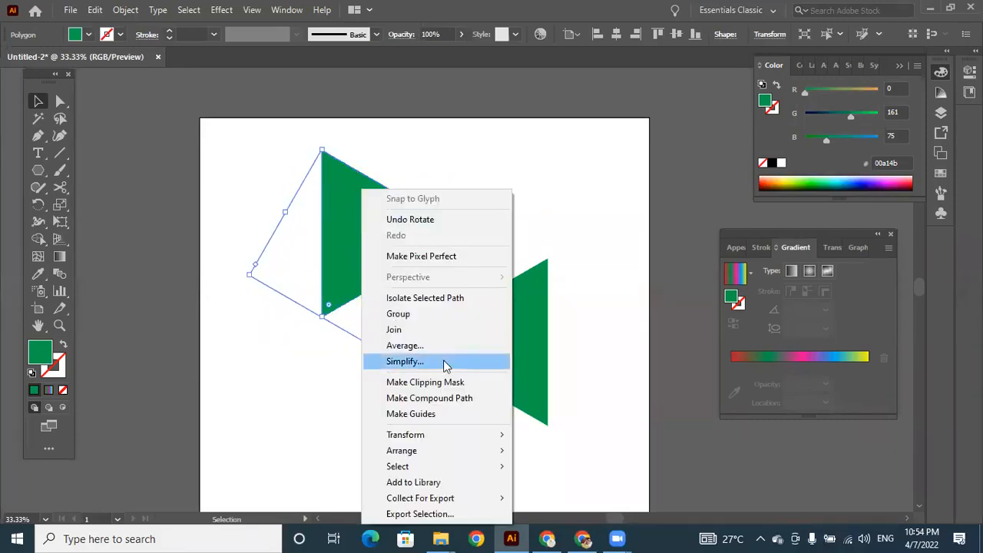
{"action": "mouse_move", "coordinate": [443, 443]}
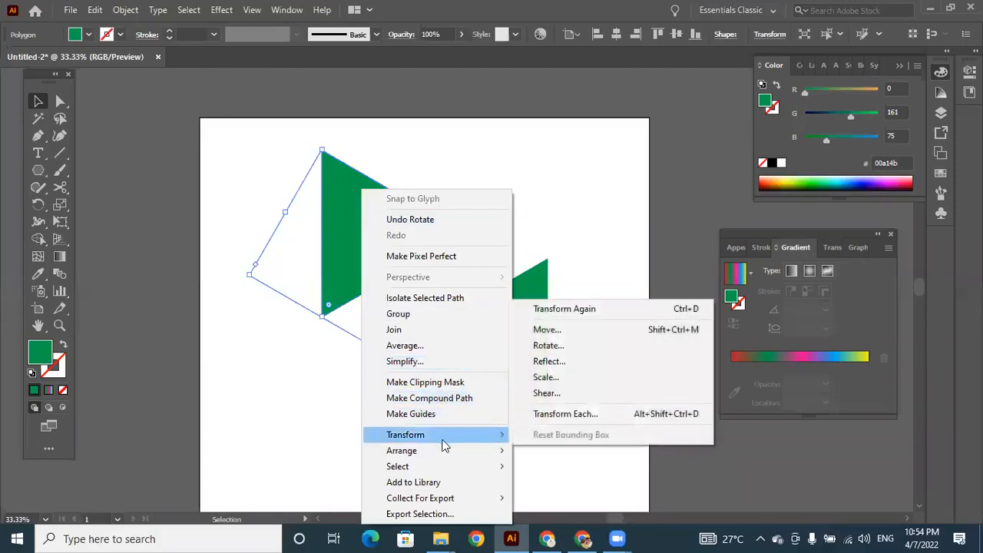
{"action": "left_click", "coordinate": [559, 362]}
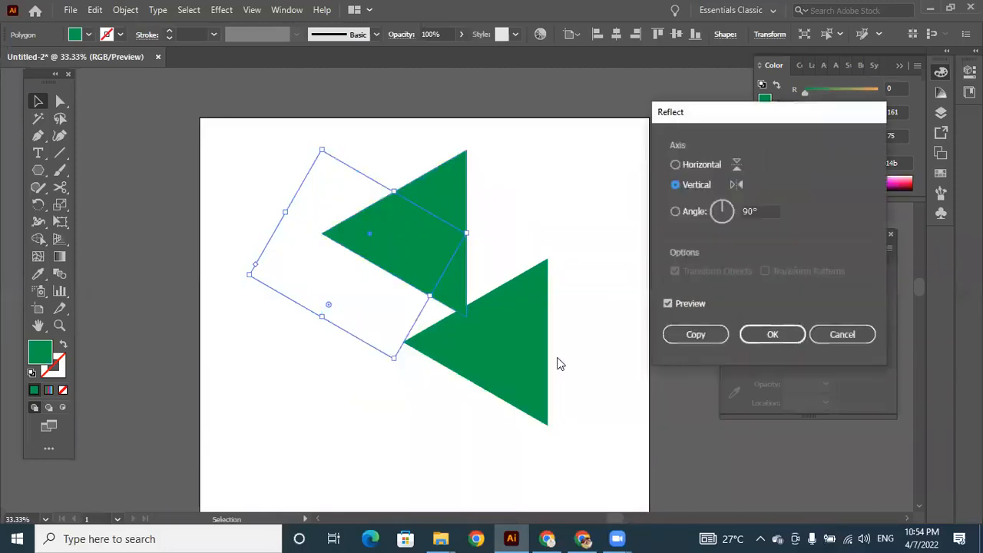
{"action": "left_click", "coordinate": [675, 164]}
{"action": "left_click", "coordinate": [676, 185]}
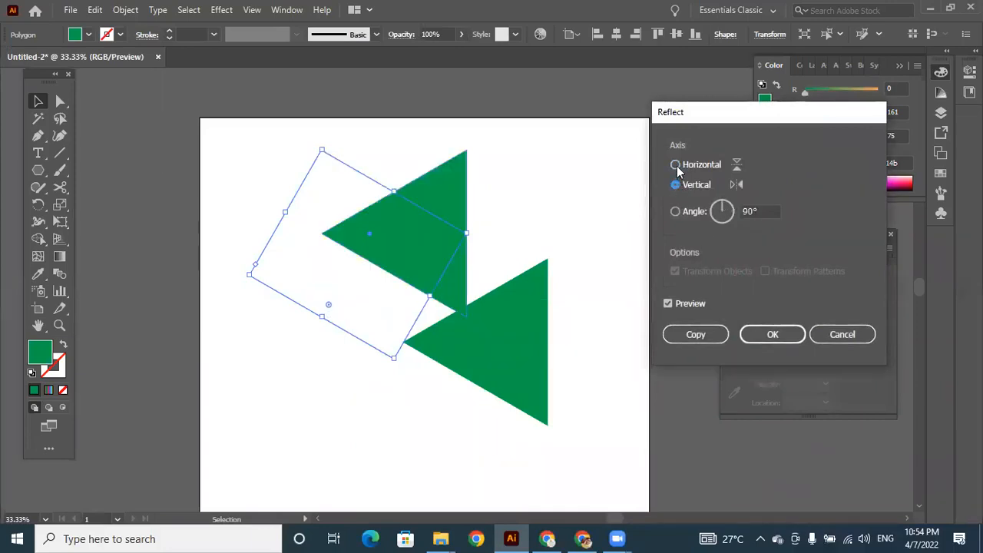
{"action": "left_click", "coordinate": [675, 165]}
{"action": "left_click", "coordinate": [675, 184]}
Step: Try a reflection angle of 180° and restore the angle to 90°
{"action": "left_click", "coordinate": [747, 212]}
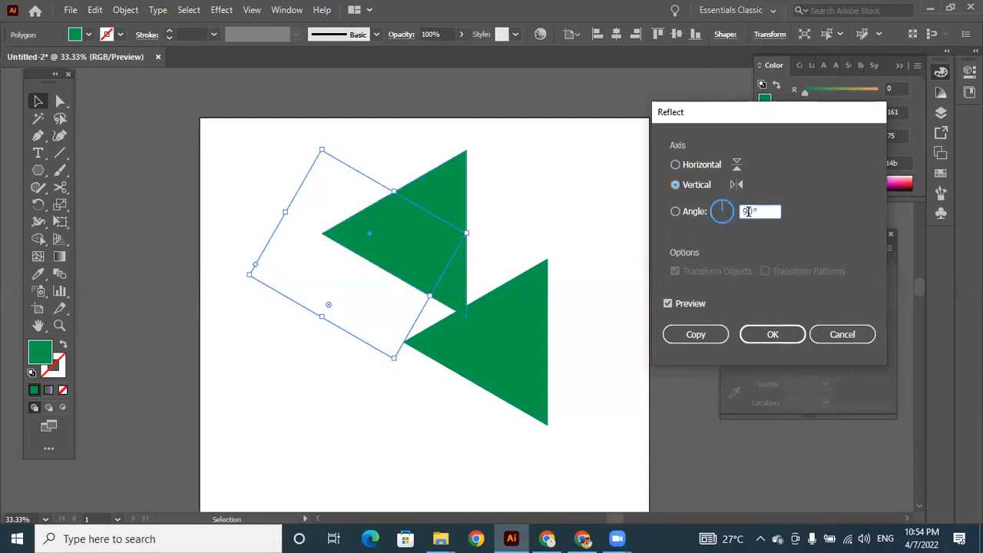
{"action": "type", "text": "180"}
{"action": "type", "text": "0"}
{"action": "key", "text": "BackSpace"}
{"action": "key", "text": "BackSpace"}
{"action": "key", "text": "BackSpace"}
{"action": "key", "text": "BackSpace"}
{"action": "type", "text": "90"}
Step: Create a copy of the triangle reflected across the vertical axis and place it opposite the original, tip to tip
{"action": "left_click", "coordinate": [669, 303]}
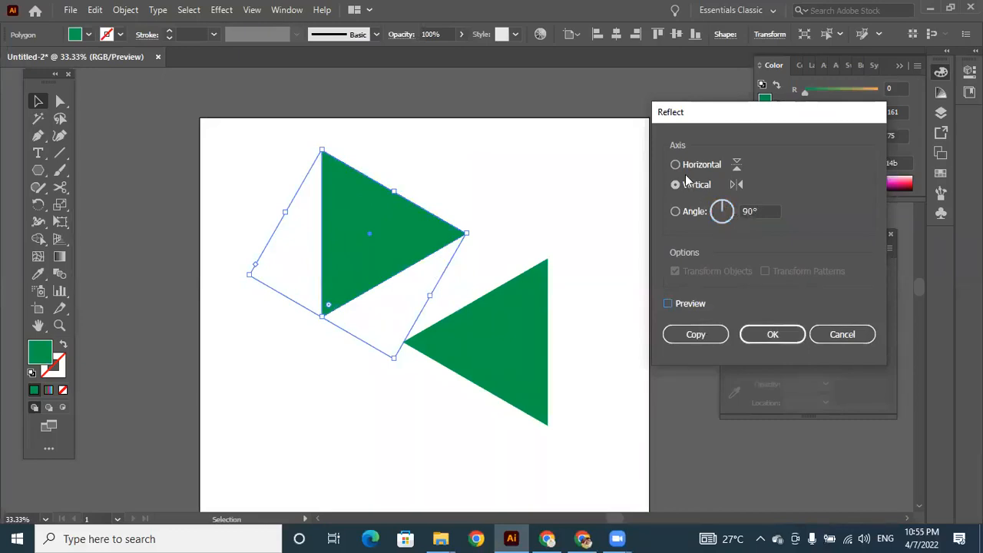
{"action": "left_click", "coordinate": [669, 305]}
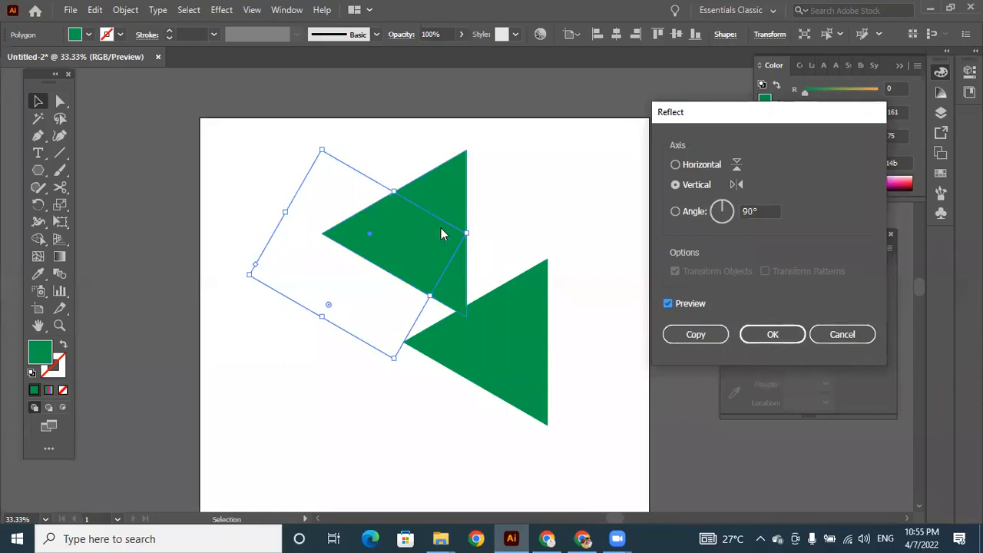
{"action": "left_click", "coordinate": [696, 333]}
{"action": "left_click_drag", "start_coordinate": [438, 213], "coordinate": [573, 209]}
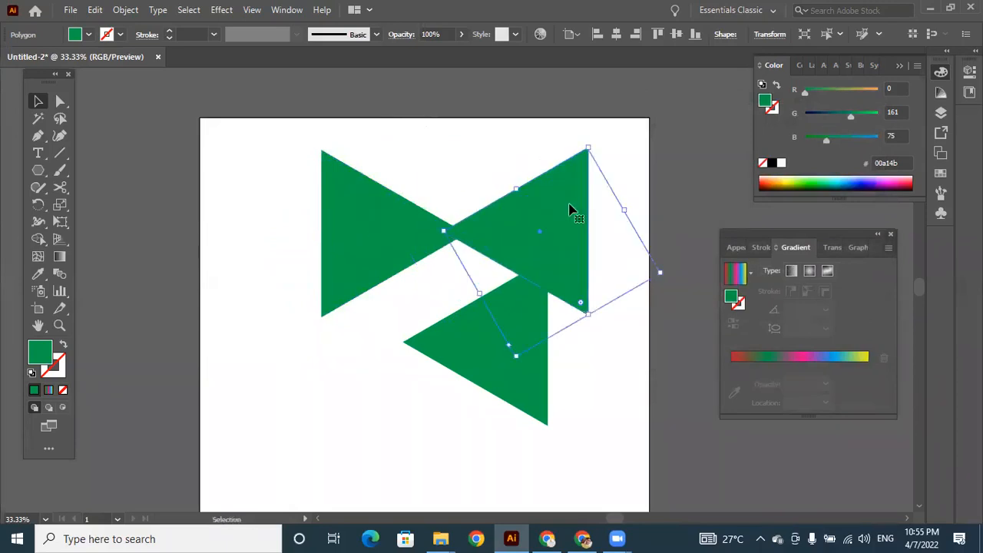
Step: Select all three green triangles and delete them from the artboard
{"action": "left_click_drag", "start_coordinate": [294, 134], "coordinate": [590, 461]}
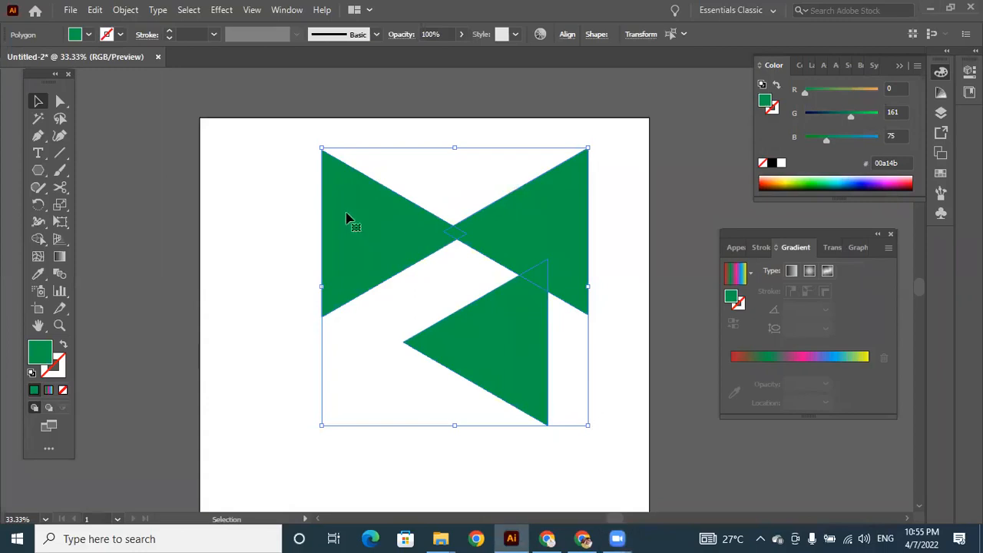
{"action": "left_click_drag", "start_coordinate": [279, 179], "coordinate": [603, 433]}
{"action": "key", "text": "Delete"}
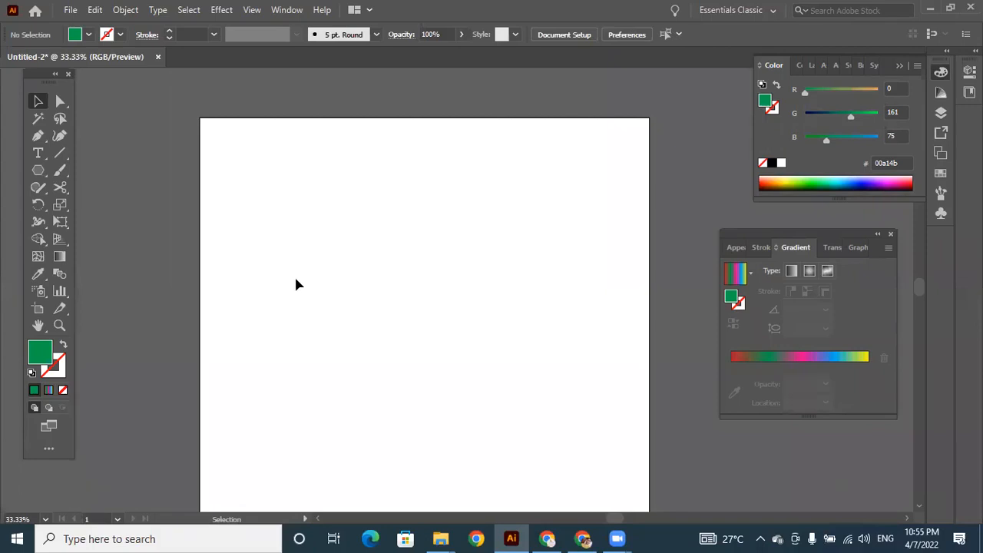
Step: Paint several freehand strokes across the upper half of the artboard with the Paintbrush tool
{"action": "left_click", "coordinate": [60, 172]}
{"action": "mouse_move", "coordinate": [278, 187]}
{"action": "left_mouse_down"}
{"action": "mouse_move", "coordinate": [435, 185]}
{"action": "mouse_move", "coordinate": [455, 310]}
{"action": "left_mouse_up"}
{"action": "left_click_drag", "start_coordinate": [308, 327], "coordinate": [293, 245]}
{"action": "mouse_move", "coordinate": [353, 258]}
{"action": "left_mouse_down"}
{"action": "mouse_move", "coordinate": [369, 196]}
{"action": "mouse_move", "coordinate": [378, 252]}
{"action": "mouse_move", "coordinate": [377, 221]}
{"action": "left_mouse_up"}
{"action": "left_click_drag", "start_coordinate": [529, 180], "coordinate": [545, 345]}
{"action": "mouse_move", "coordinate": [470, 159]}
{"action": "left_mouse_down"}
{"action": "mouse_move", "coordinate": [501, 163]}
{"action": "mouse_move", "coordinate": [485, 206]}
{"action": "mouse_move", "coordinate": [458, 168]}
{"action": "mouse_move", "coordinate": [479, 150]}
{"action": "left_mouse_up"}
Step: Undo all the paintbrush strokes to clear the artboard
{"action": "key", "text": "ctrl+z"}
{"action": "key", "text": "ctrl+z"}
{"action": "key", "text": "ctrl+z"}
{"action": "key", "text": "ctrl+z"}
{"action": "key", "text": "ctrl+z"}
{"action": "key", "text": "ctrl+z"}
{"action": "key", "text": "ctrl+z"}
{"action": "key", "text": "ctrl+z"}
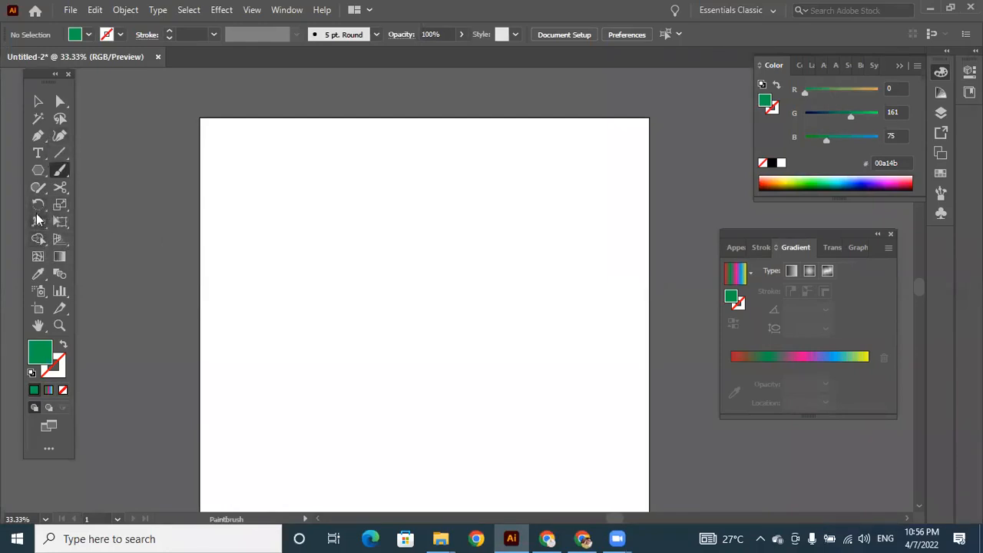
Step: Draw a wide solid green rectangle across the middle of the artboard's upper half
{"action": "left_click", "coordinate": [40, 257]}
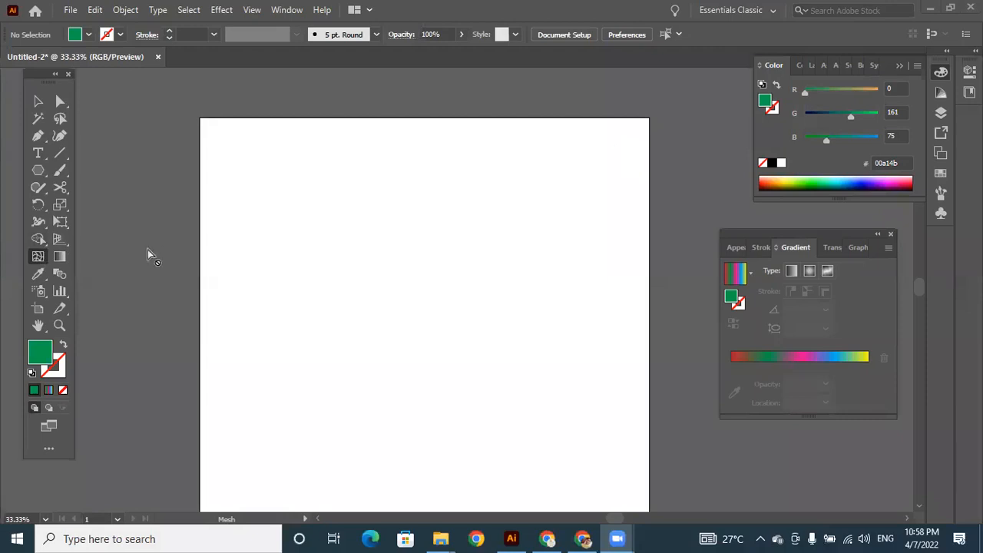
{"action": "left_click_drag", "start_coordinate": [35, 166], "coordinate": [90, 171]}
{"action": "left_click_drag", "start_coordinate": [291, 194], "coordinate": [577, 366]}
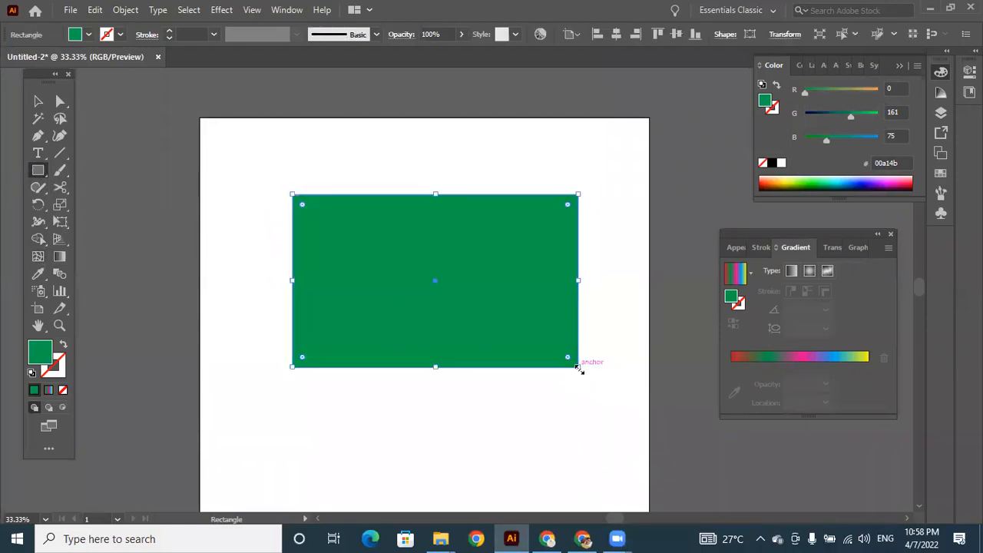
Step: Try the multicolour gradient on the green rectangle as radial and linear types, and restore its solid green fill
{"action": "left_click", "coordinate": [49, 392]}
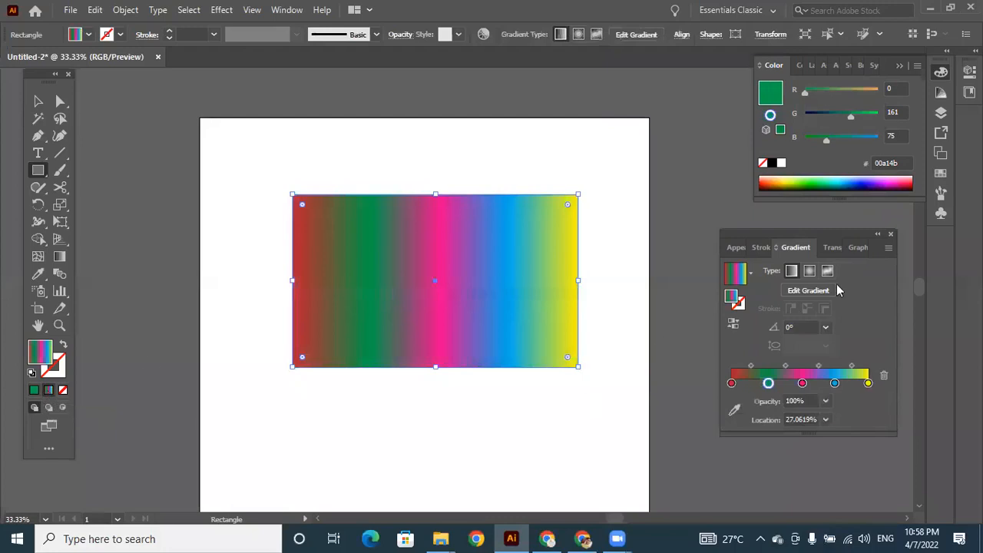
{"action": "left_click", "coordinate": [810, 271]}
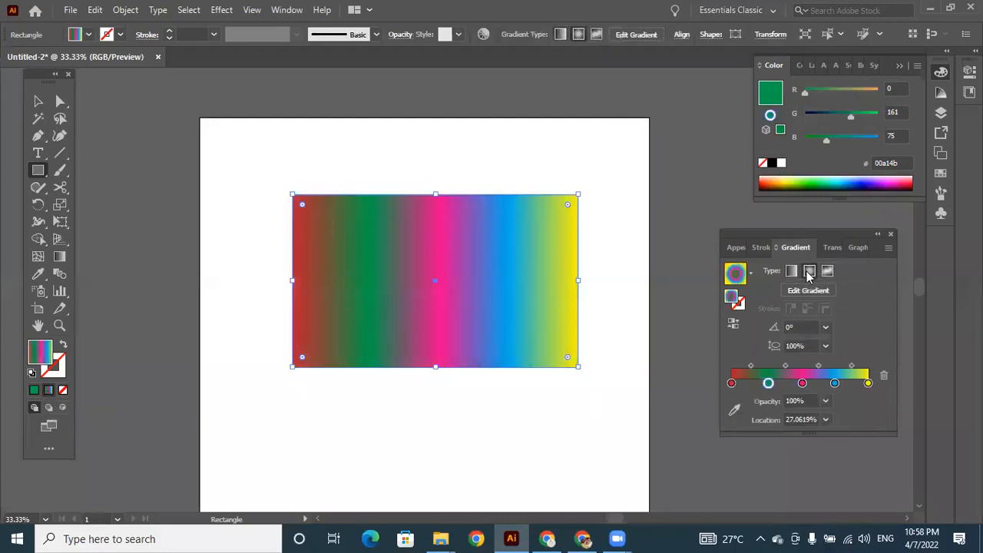
{"action": "left_click", "coordinate": [791, 272]}
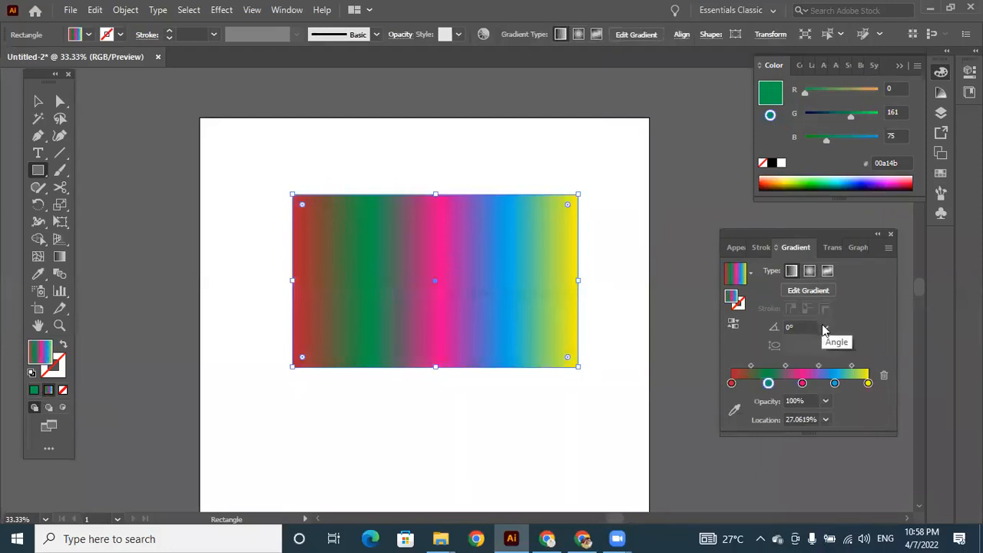
{"action": "left_click", "coordinate": [34, 390]}
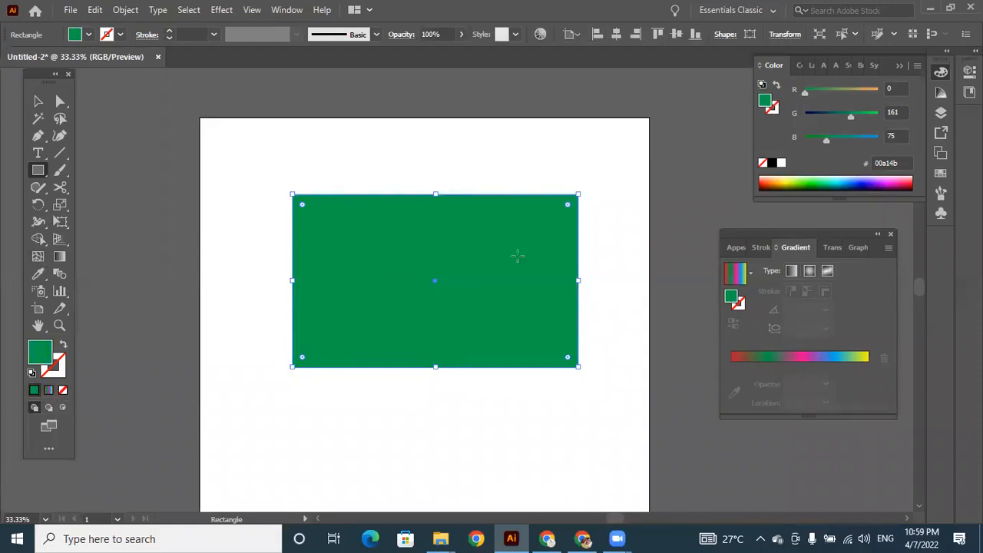
Step: Add a mesh point just inside the green rectangle's upper-left corner with the Mesh tool
{"action": "left_click", "coordinate": [39, 258]}
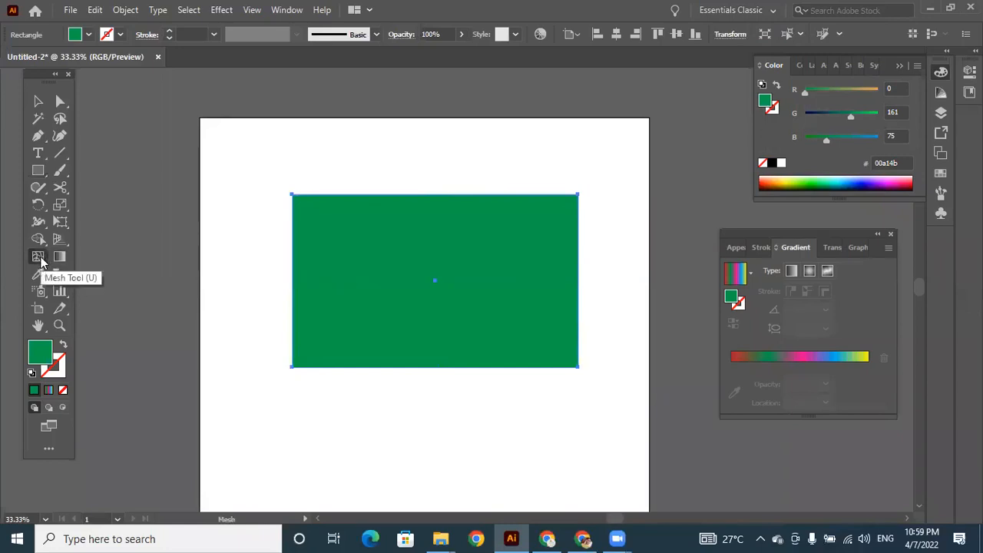
{"action": "left_click", "coordinate": [306, 205]}
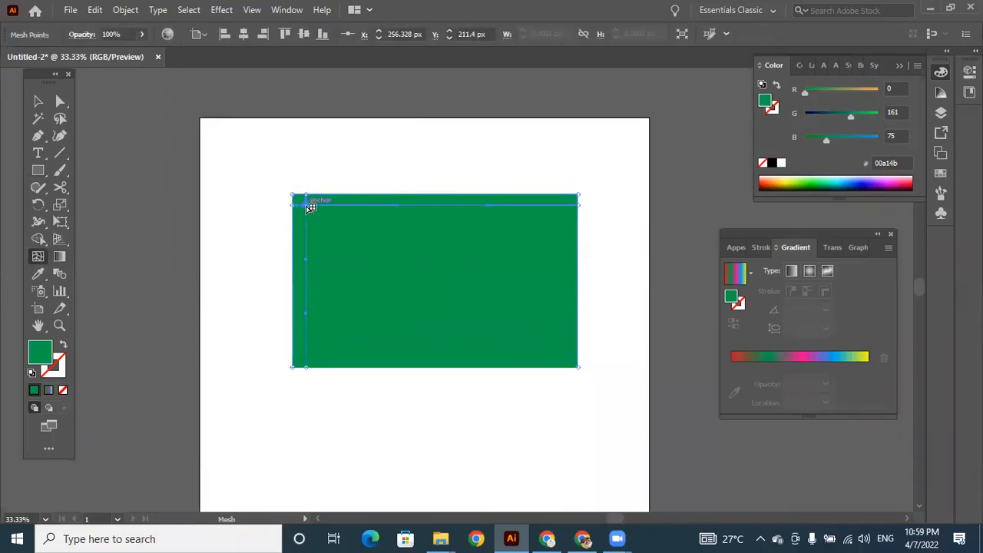
Step: Examine the mesh point, its handles and the crossing mesh lines near the rectangle's upper-left corner up close
{"action": "key", "text": "ctrl+="}
{"action": "key", "text": "ctrl+="}
{"action": "key", "text": "ctrl+="}
{"action": "key", "text": "ctrl+="}
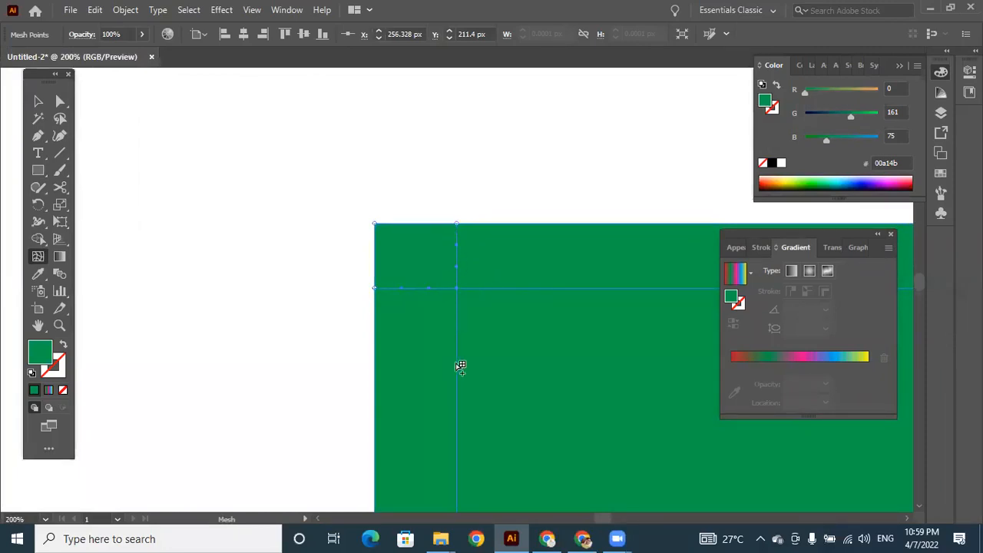
{"action": "key", "text": "space"}
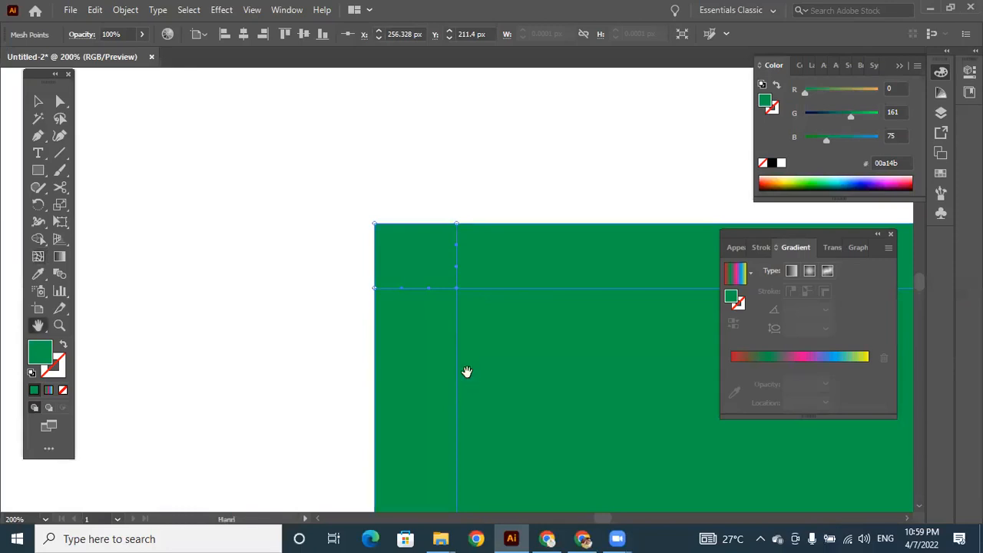
{"action": "left_click_drag", "start_coordinate": [492, 371], "coordinate": [307, 294]}
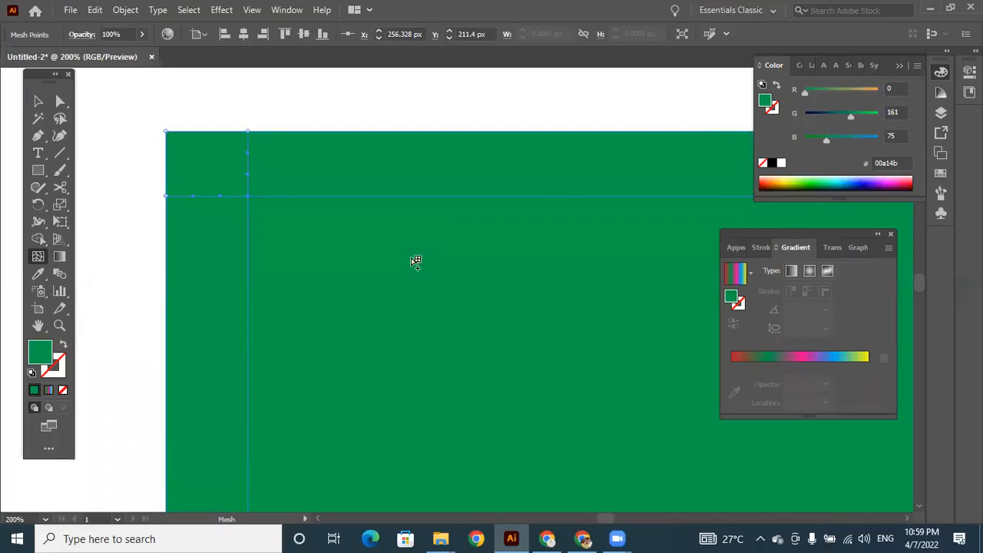
{"action": "key", "text": "ctrl+minus"}
{"action": "key", "text": "ctrl+minus"}
{"action": "key", "text": "space"}
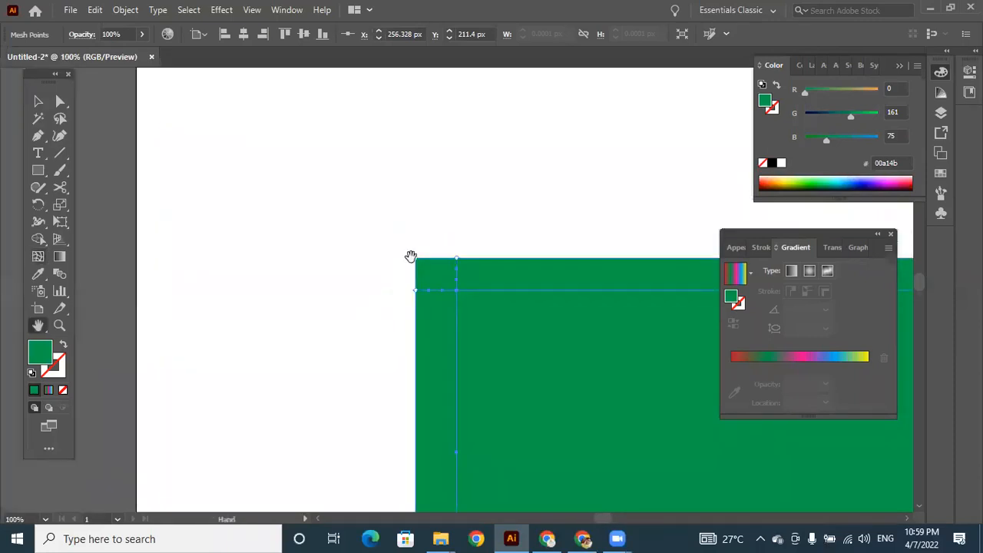
Step: Colour the mesh point near the green rectangle's upper-left corner bright yellow (e8ff17) using the Mesh tool
{"action": "left_click_drag", "start_coordinate": [336, 285], "coordinate": [134, 104]}
{"action": "key", "text": "ctrl+minus"}
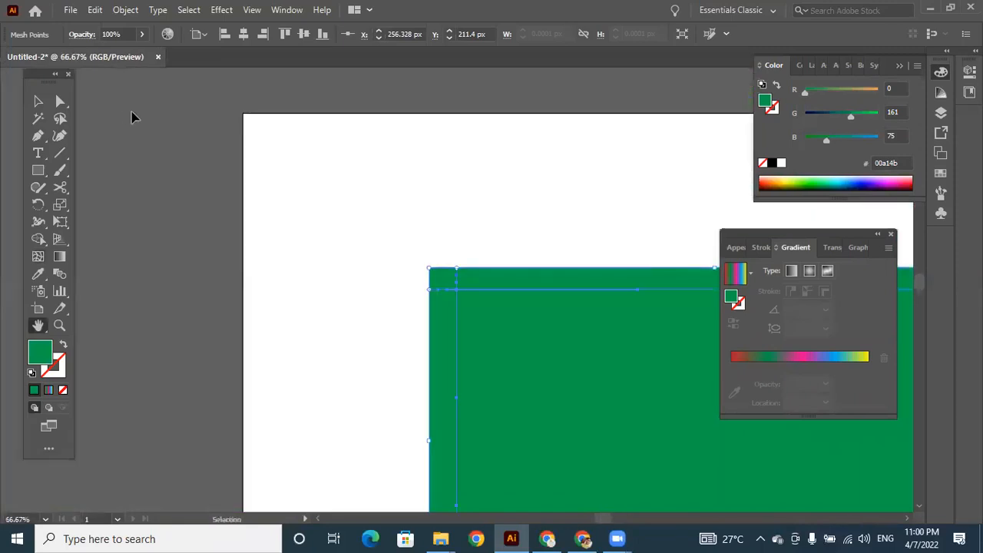
{"action": "key", "text": "ctrl+minus"}
{"action": "left_click_drag", "start_coordinate": [325, 212], "coordinate": [149, 99]}
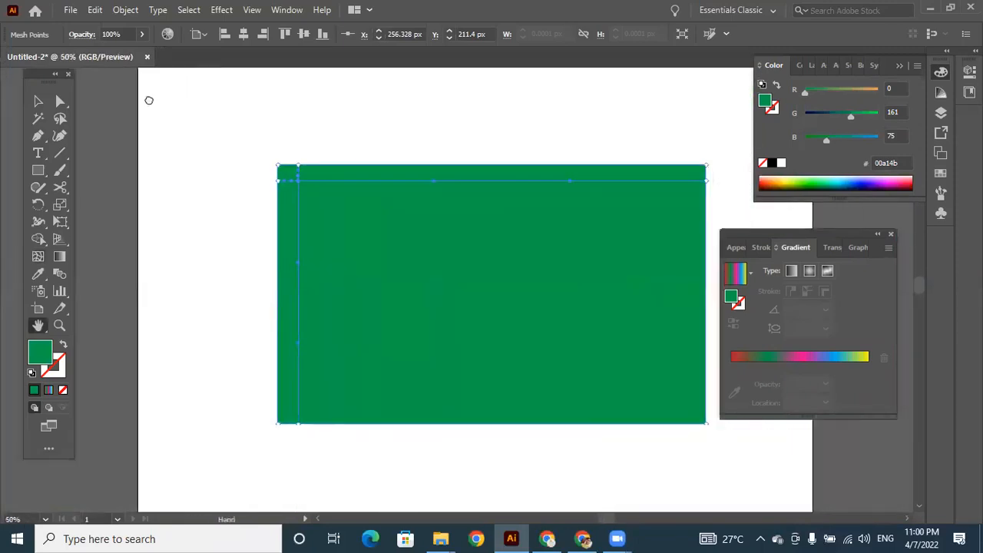
{"action": "left_click", "coordinate": [40, 261]}
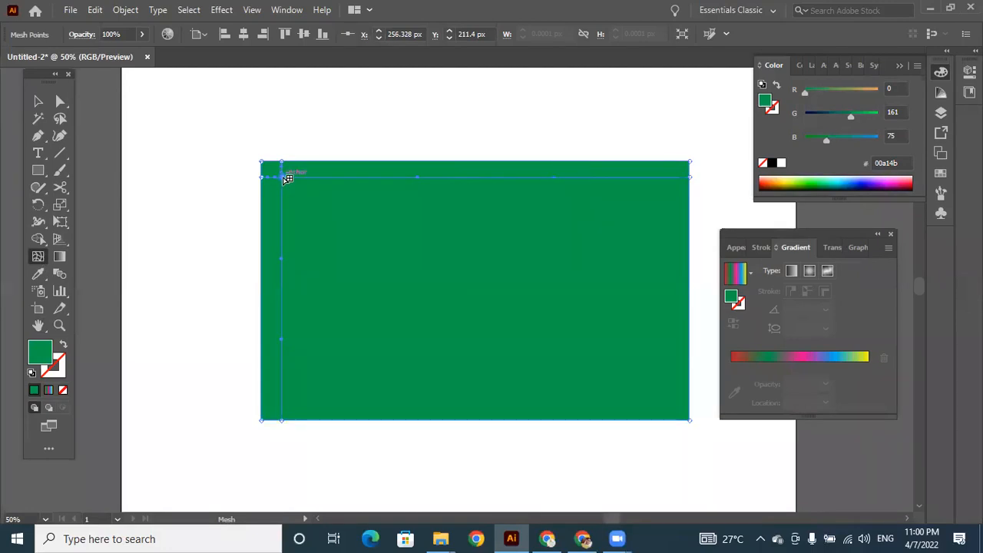
{"action": "left_click", "coordinate": [941, 80]}
{"action": "left_click", "coordinate": [940, 79]}
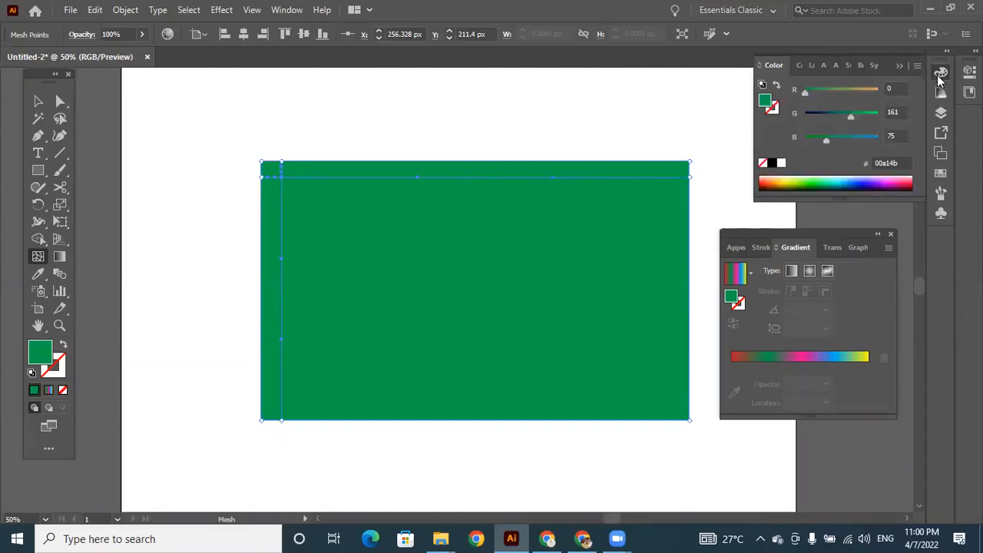
{"action": "left_click", "coordinate": [790, 179]}
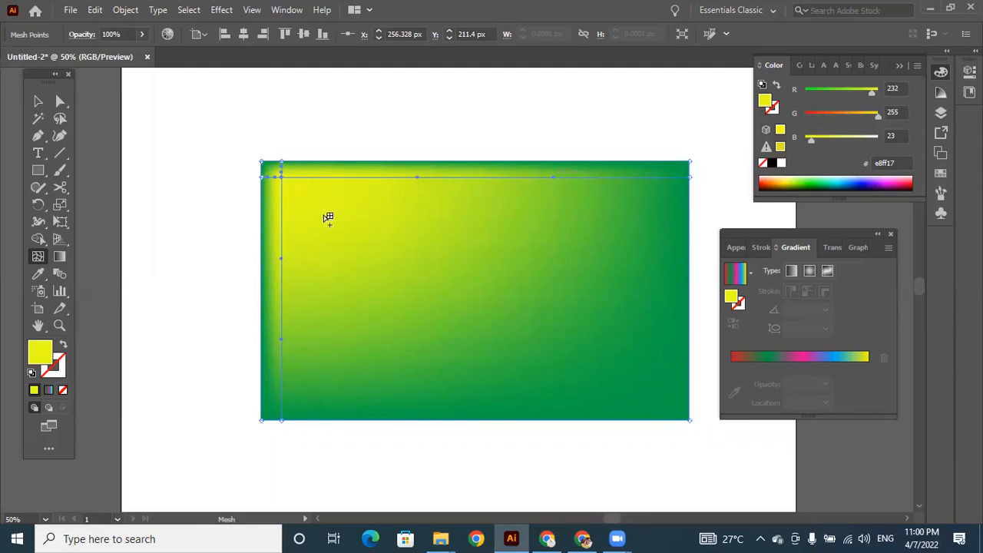
Step: Add coloured mesh points near the rectangle's other corners: dark blue 1200a2 upper right, red e72000 lower right, cyan 00ffe5 lower left
{"action": "left_click", "coordinate": [669, 177]}
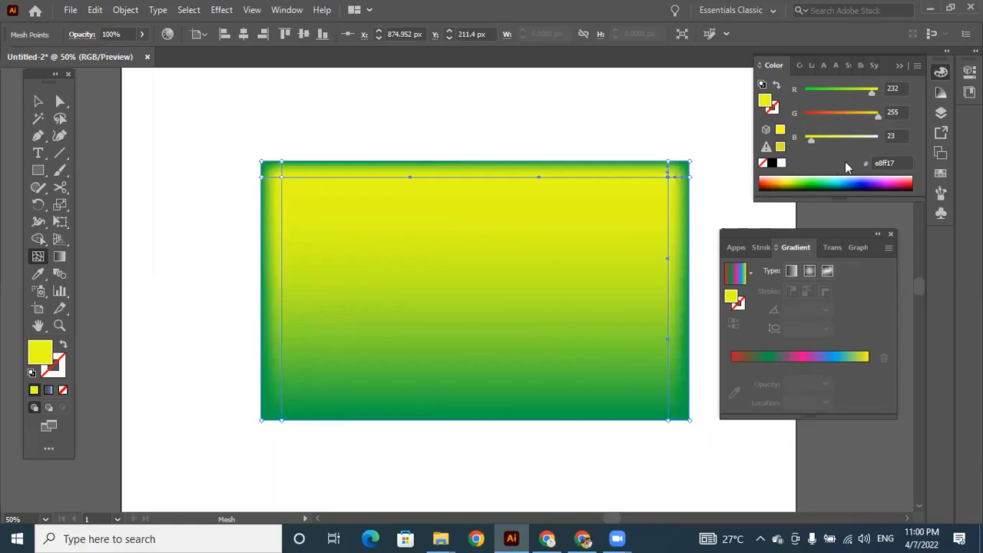
{"action": "left_click", "coordinate": [868, 178]}
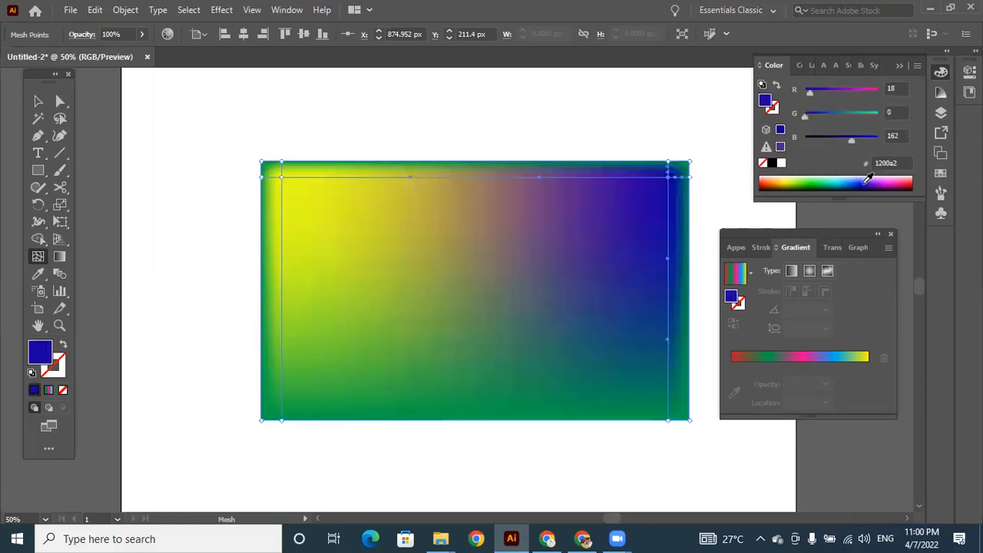
{"action": "left_click", "coordinate": [668, 400]}
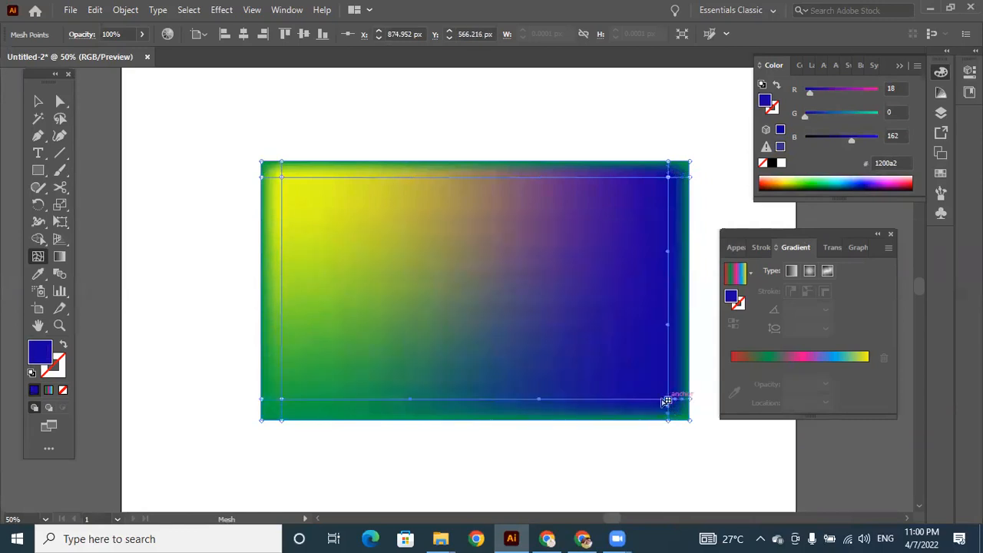
{"action": "left_click", "coordinate": [766, 179]}
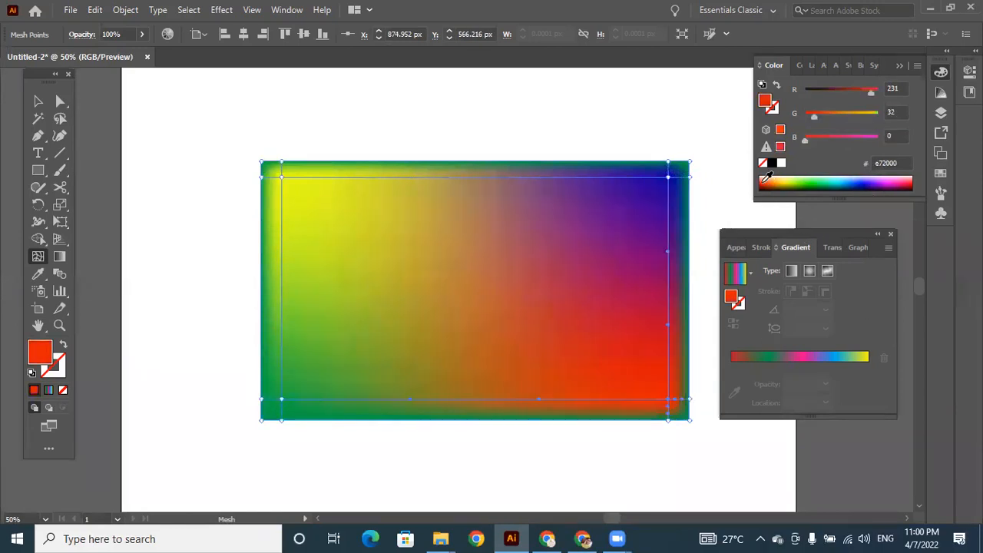
{"action": "left_click", "coordinate": [285, 401]}
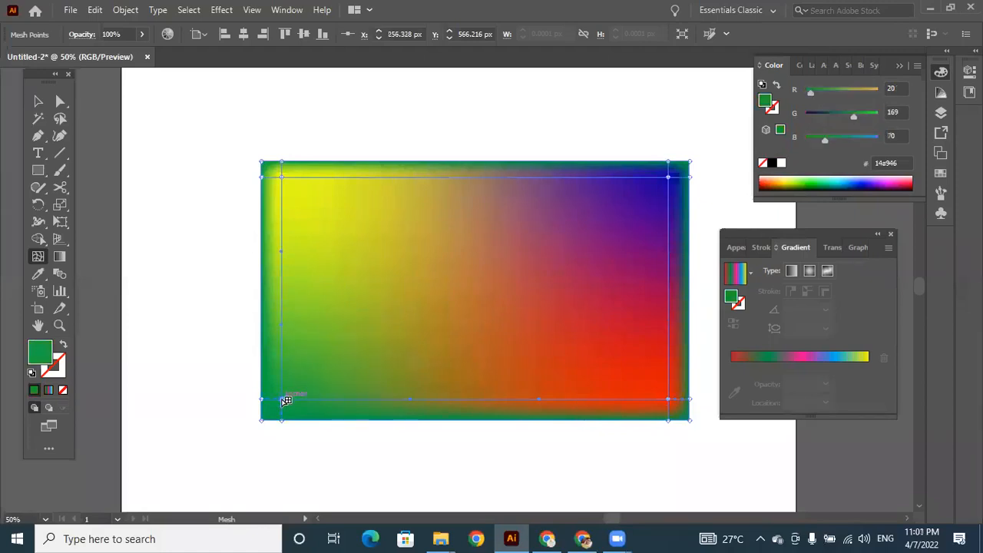
{"action": "left_click", "coordinate": [837, 181]}
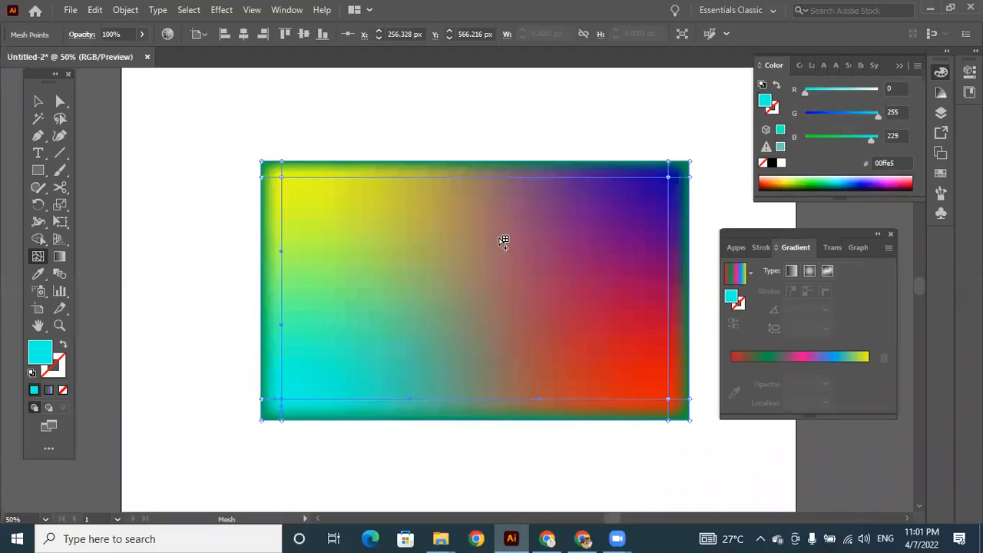
Step: Move the multicoloured mesh rectangle toward the artboard's upper left and delete it
{"action": "key", "text": "v"}
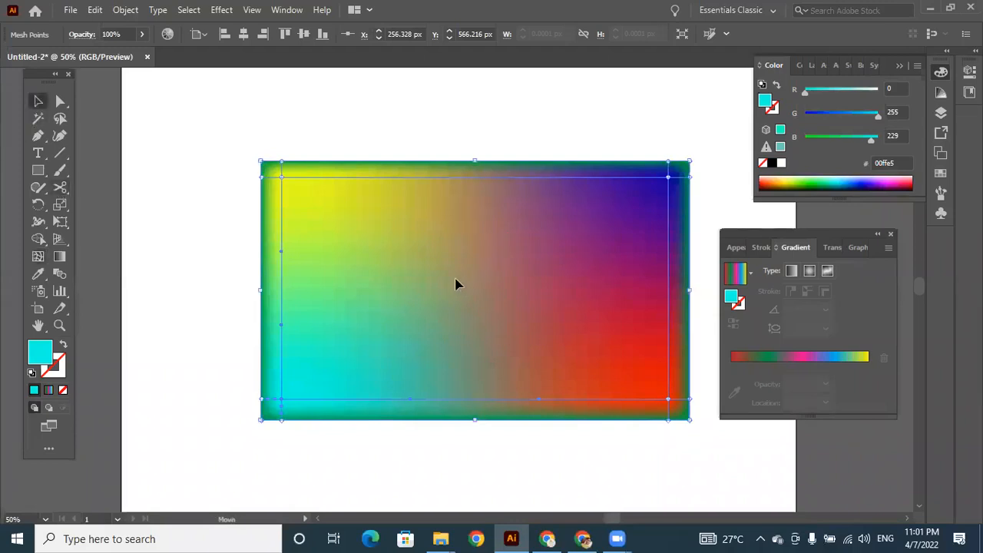
{"action": "left_click_drag", "start_coordinate": [456, 281], "coordinate": [391, 243]}
{"action": "left_click", "coordinate": [546, 417]}
{"action": "left_click_drag", "start_coordinate": [484, 256], "coordinate": [453, 254]}
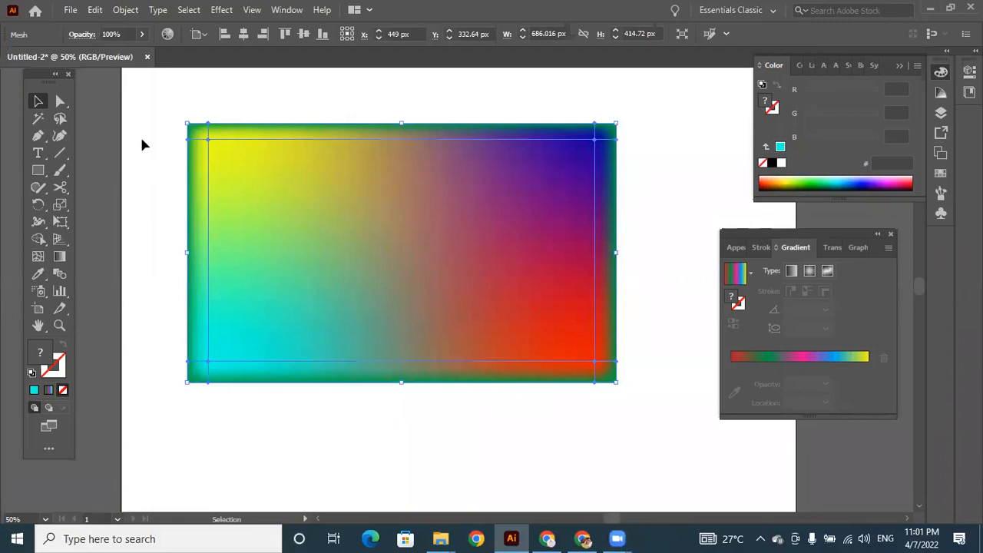
{"action": "left_click_drag", "start_coordinate": [159, 105], "coordinate": [643, 409]}
{"action": "key", "text": "Delete"}
Step: Draw a large upright ellipse in the middle of the empty artboard and fill it with yellow ffff00
{"action": "key", "text": "ctrl+minus"}
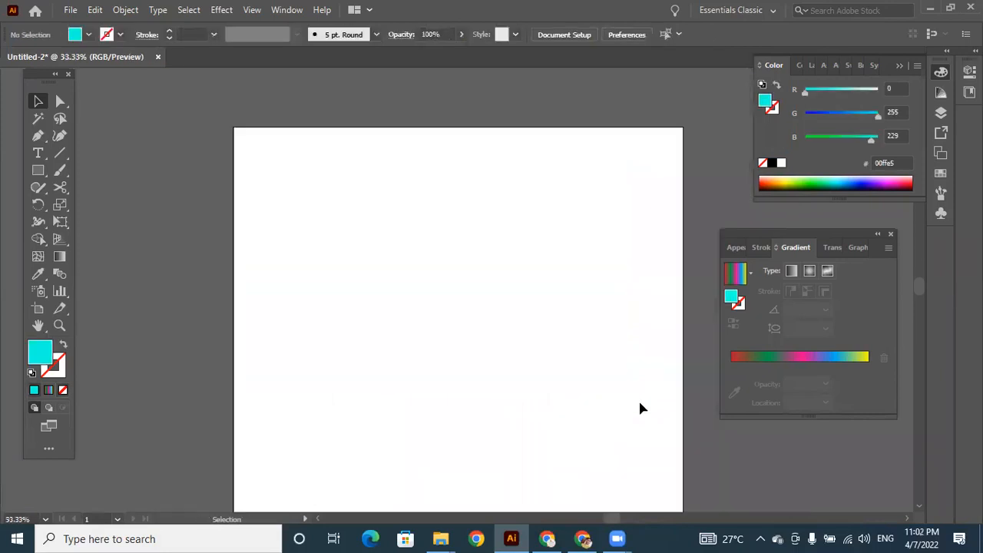
{"action": "key", "text": "h"}
{"action": "left_click_drag", "start_coordinate": [570, 384], "coordinate": [556, 331]}
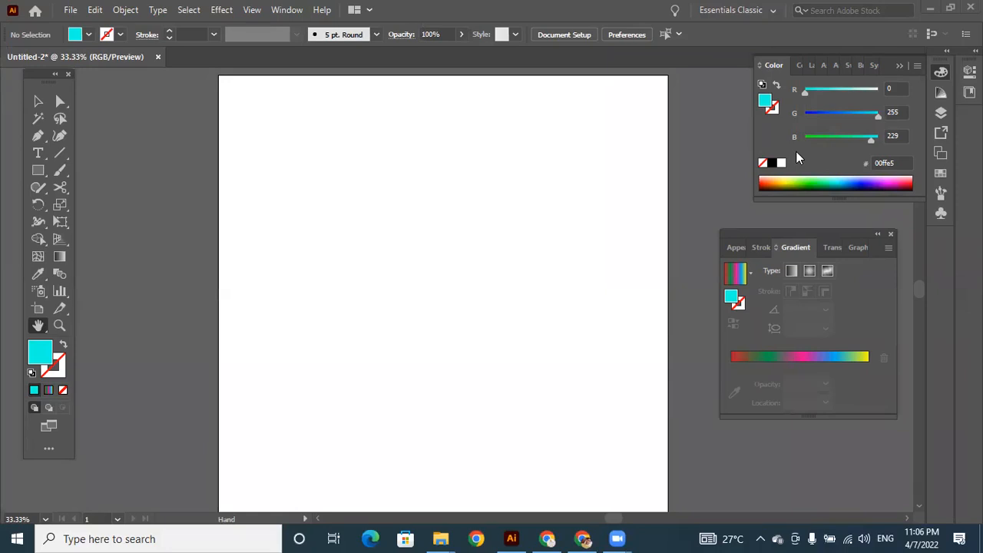
{"action": "left_click", "coordinate": [36, 167]}
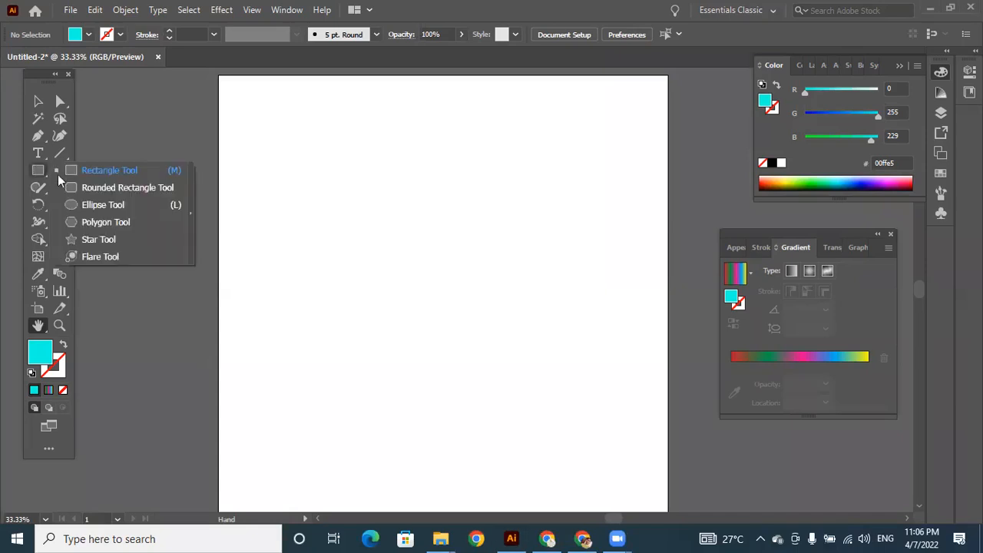
{"action": "left_click", "coordinate": [93, 205]}
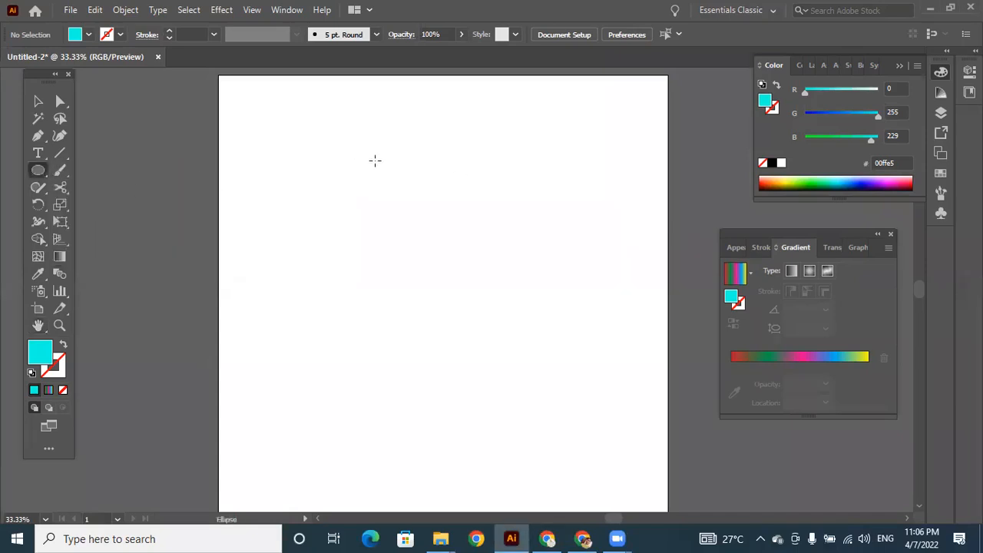
{"action": "left_click_drag", "start_coordinate": [375, 161], "coordinate": [569, 416]}
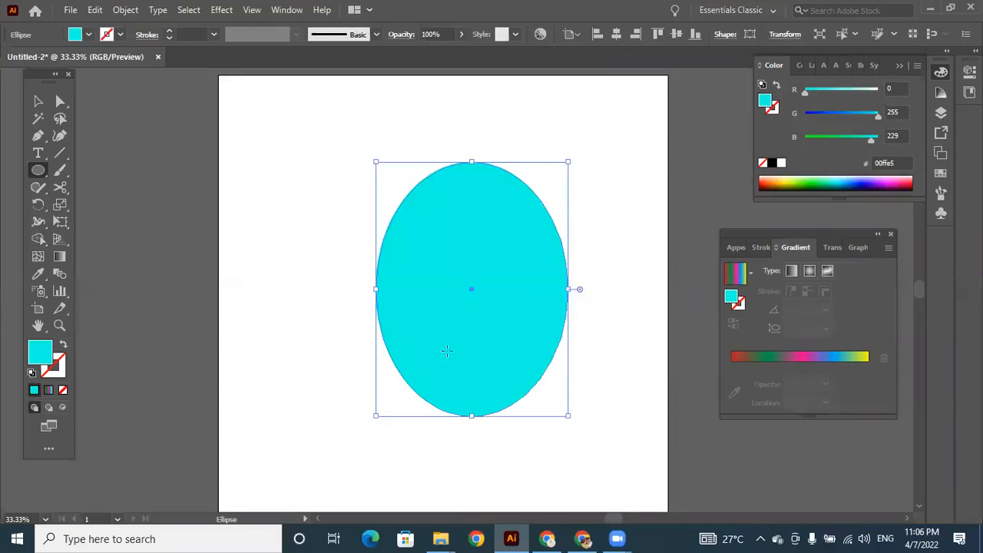
{"action": "double_click", "coordinate": [40, 353]}
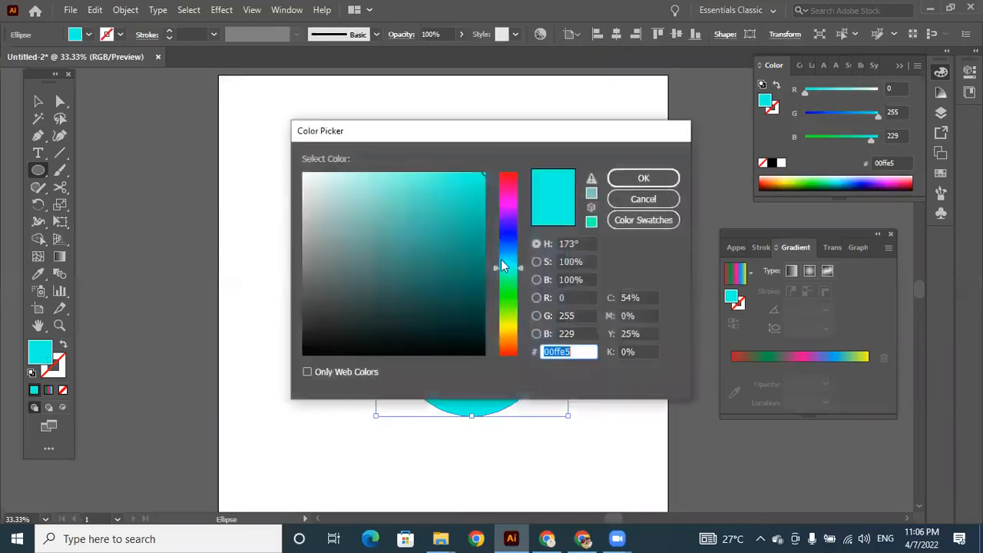
{"action": "left_click", "coordinate": [513, 324]}
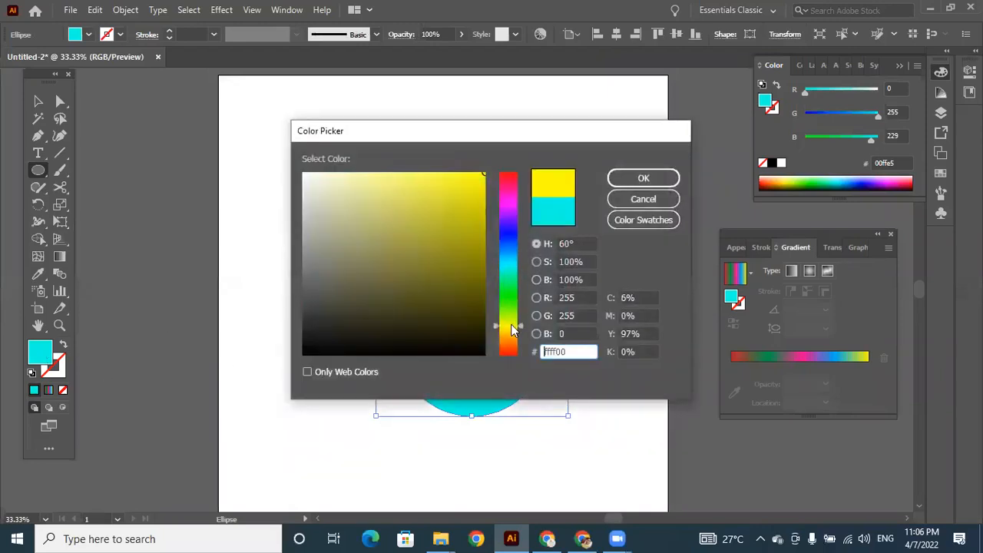
{"action": "left_click", "coordinate": [645, 179]}
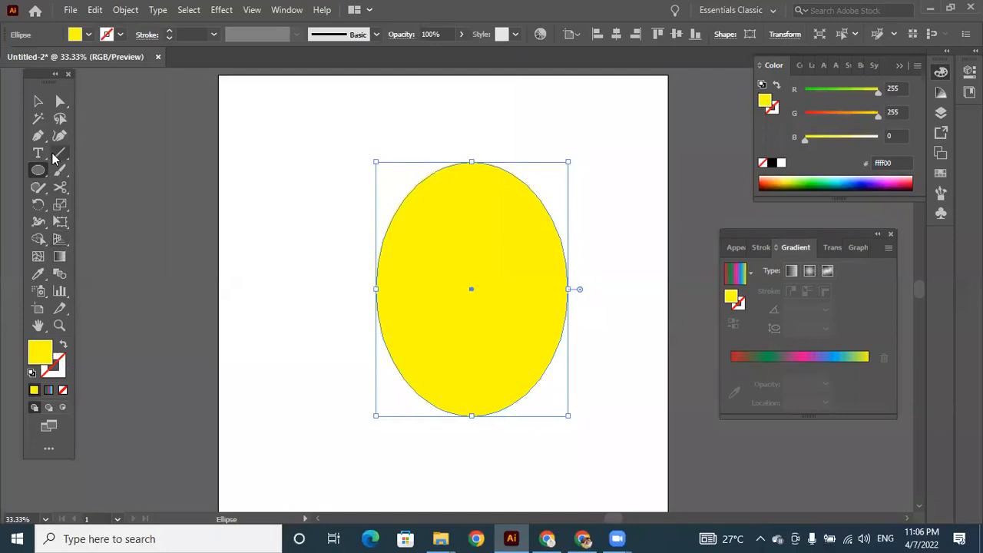
Step: Broaden the ellipse's upper curve by lengthening both direction handles of its top anchor point outward
{"action": "left_click", "coordinate": [61, 104]}
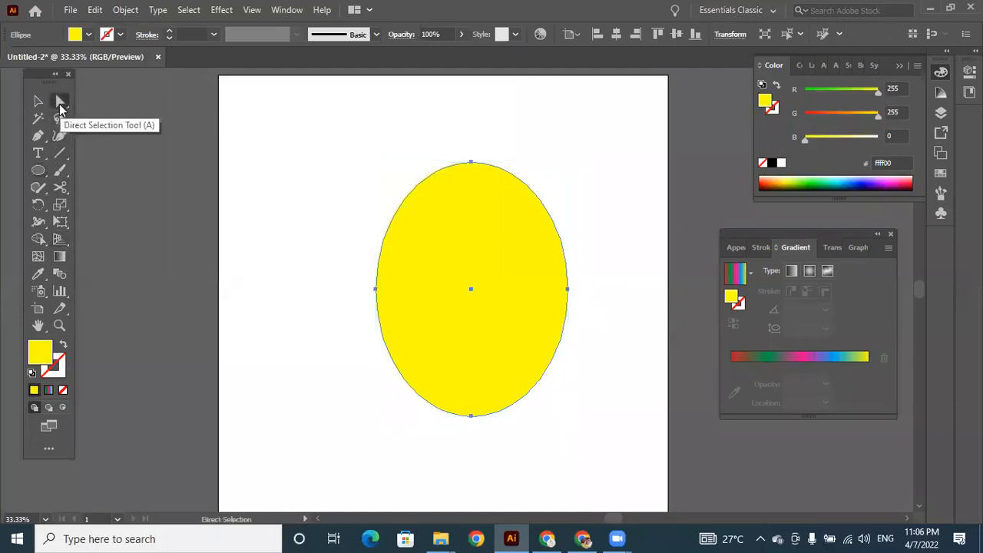
{"action": "left_click", "coordinate": [471, 164]}
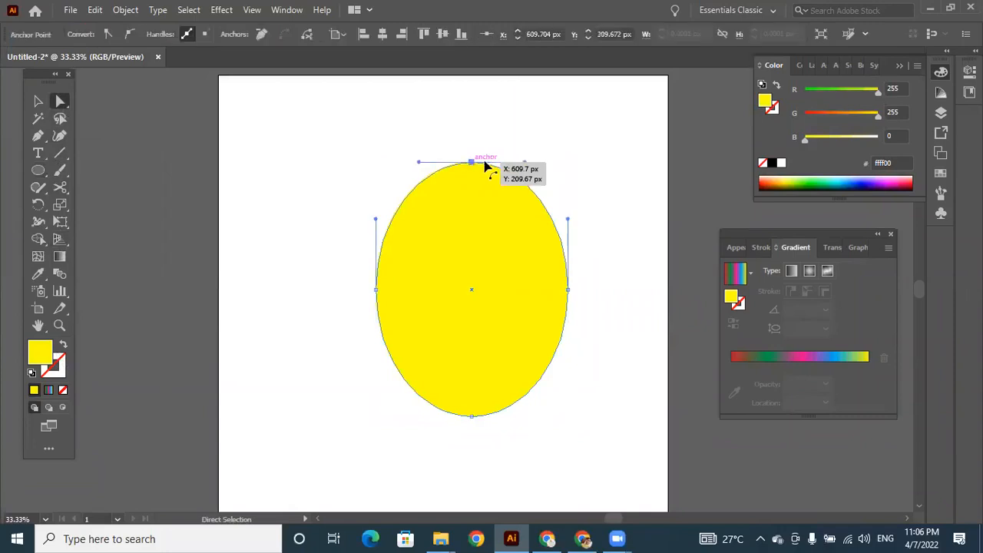
{"action": "left_click_drag", "start_coordinate": [524, 162], "coordinate": [529, 162]}
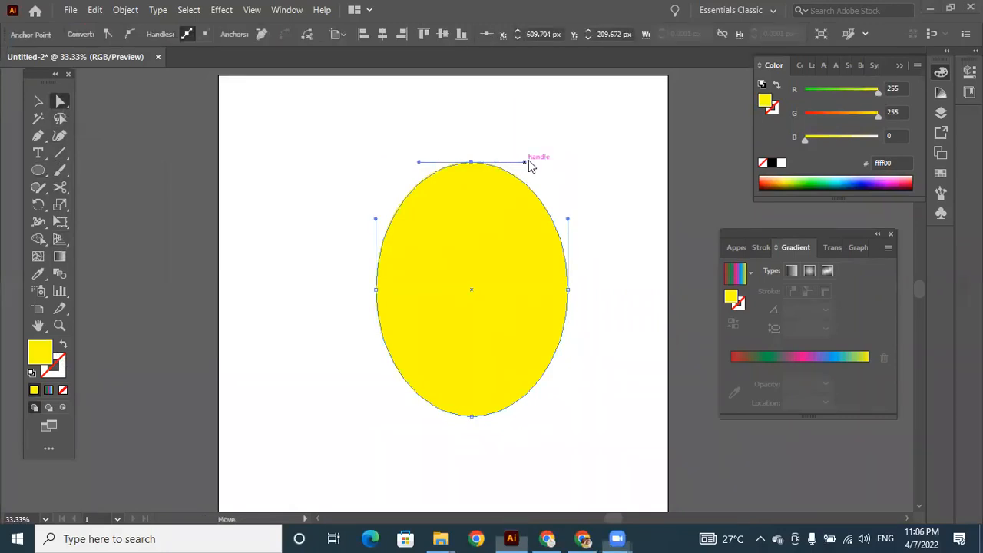
{"action": "left_click_drag", "start_coordinate": [527, 162], "coordinate": [543, 163]}
{"action": "left_click_drag", "start_coordinate": [419, 164], "coordinate": [405, 162]}
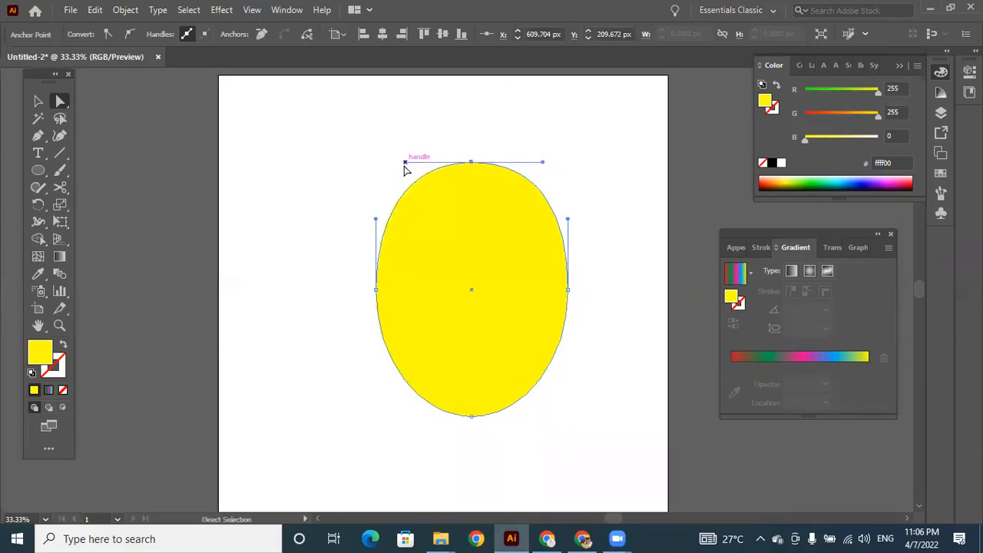
Step: Curve the shape's right side like a mango by tilting the right anchor's upper handle outward and moving the anchor inward
{"action": "left_click", "coordinate": [567, 291]}
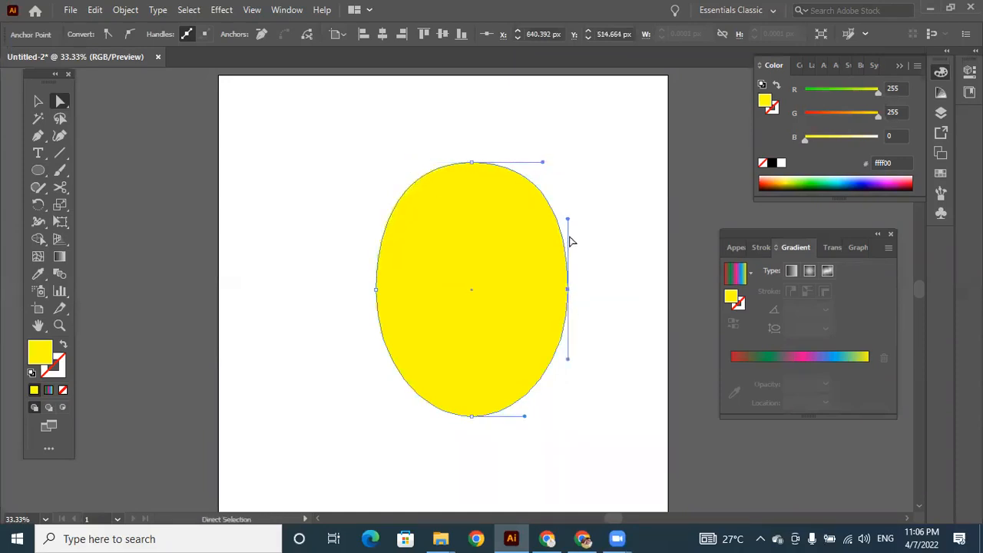
{"action": "left_click_drag", "start_coordinate": [569, 222], "coordinate": [605, 221]}
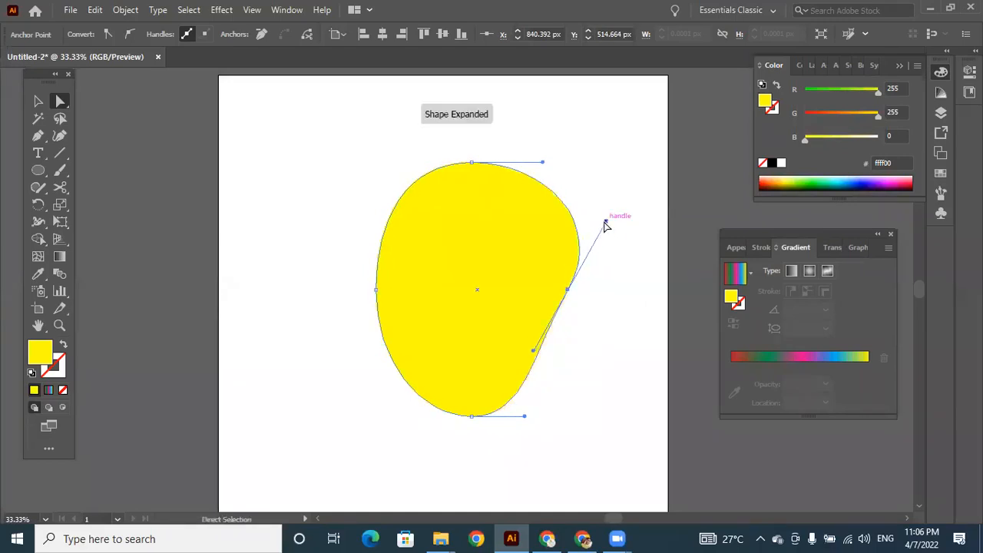
{"action": "left_click_drag", "start_coordinate": [568, 290], "coordinate": [530, 292]}
{"action": "left_click", "coordinate": [572, 314]}
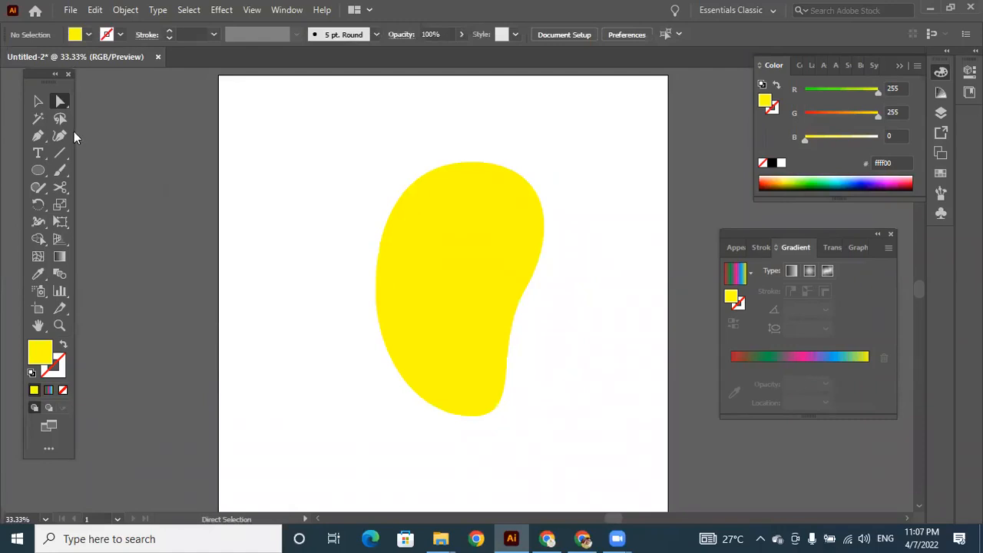
Step: Move the mango shape slightly up and left and change its fill to the darker yellow e5df05
{"action": "left_click", "coordinate": [38, 100]}
{"action": "left_click_drag", "start_coordinate": [486, 252], "coordinate": [473, 243]}
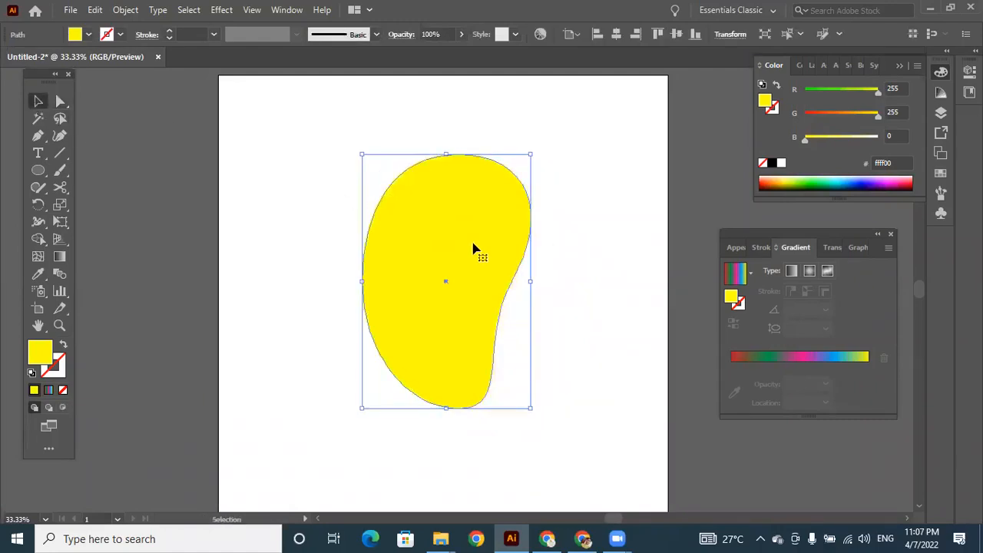
{"action": "double_click", "coordinate": [42, 355]}
{"action": "left_click", "coordinate": [483, 189]}
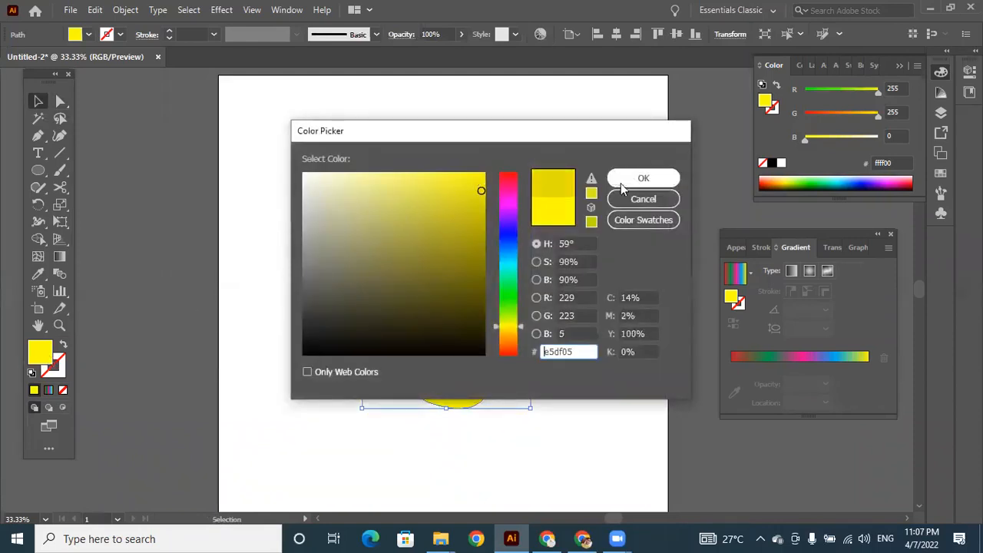
{"action": "left_click", "coordinate": [643, 178]}
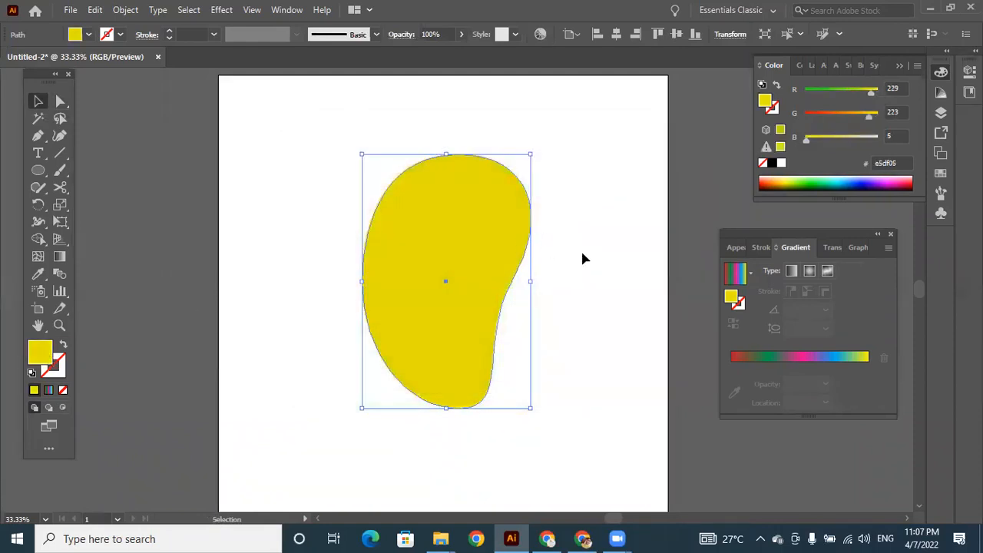
Step: Add gradient mesh points to the mango shape near its top, its bottom and the middle of its right edge
{"action": "left_click", "coordinate": [38, 258]}
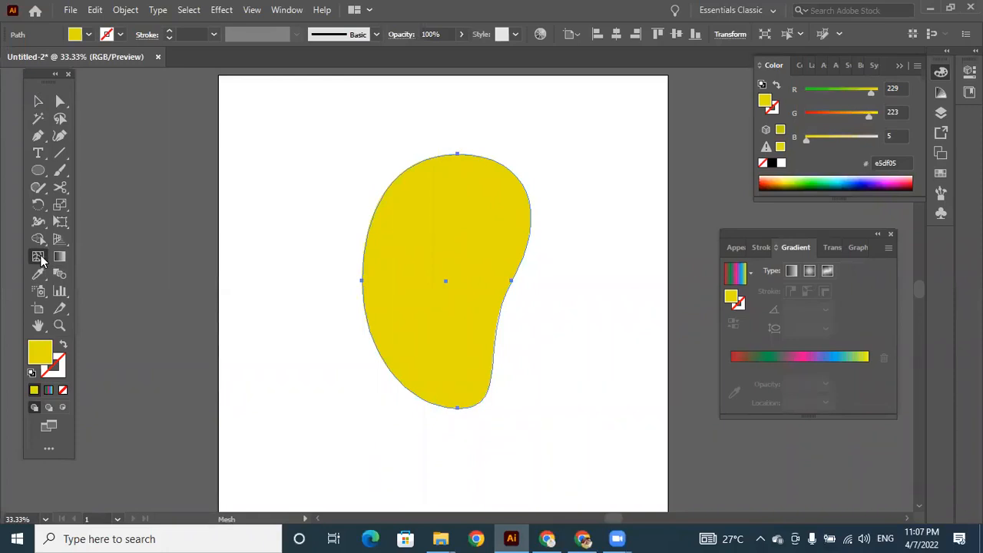
{"action": "left_click", "coordinate": [461, 169]}
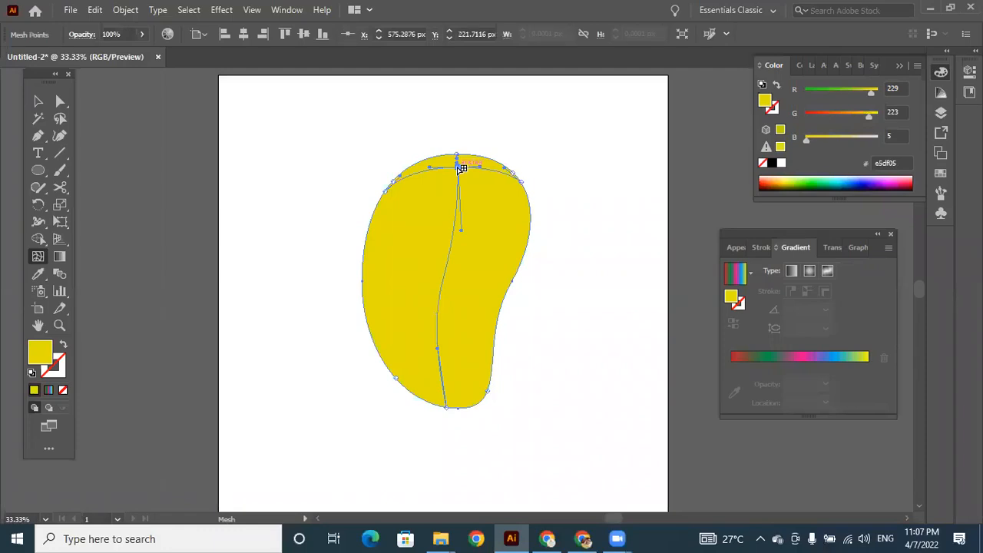
{"action": "left_click", "coordinate": [444, 389]}
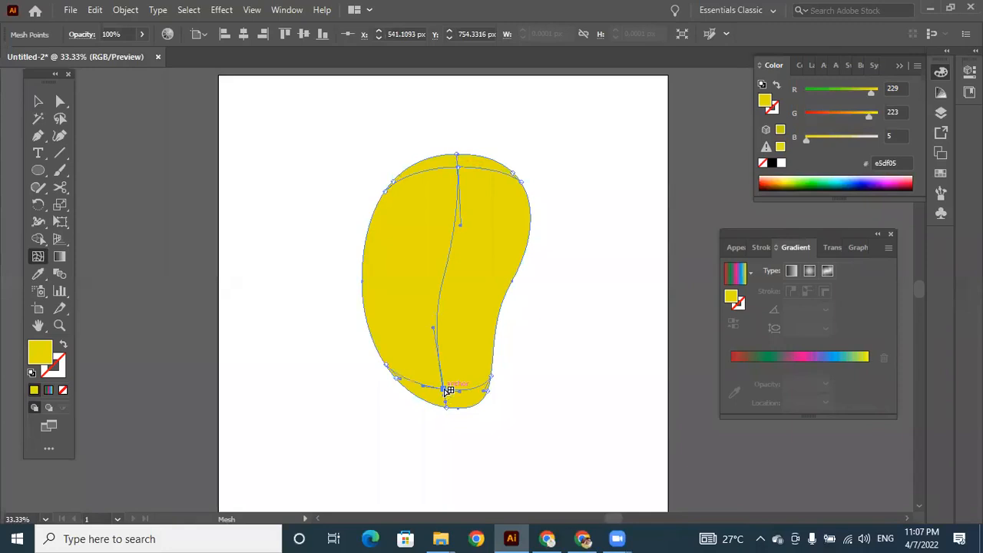
{"action": "left_click", "coordinate": [502, 284]}
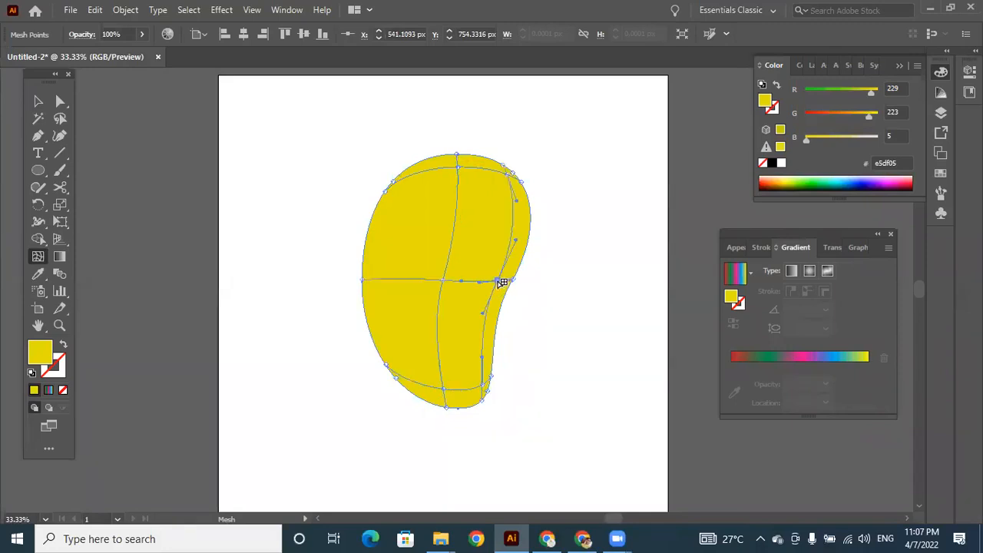
Step: Add a mesh point near the mango's left edge and move the four inner corner mesh points inward, away from the outline
{"action": "left_click", "coordinate": [378, 280]}
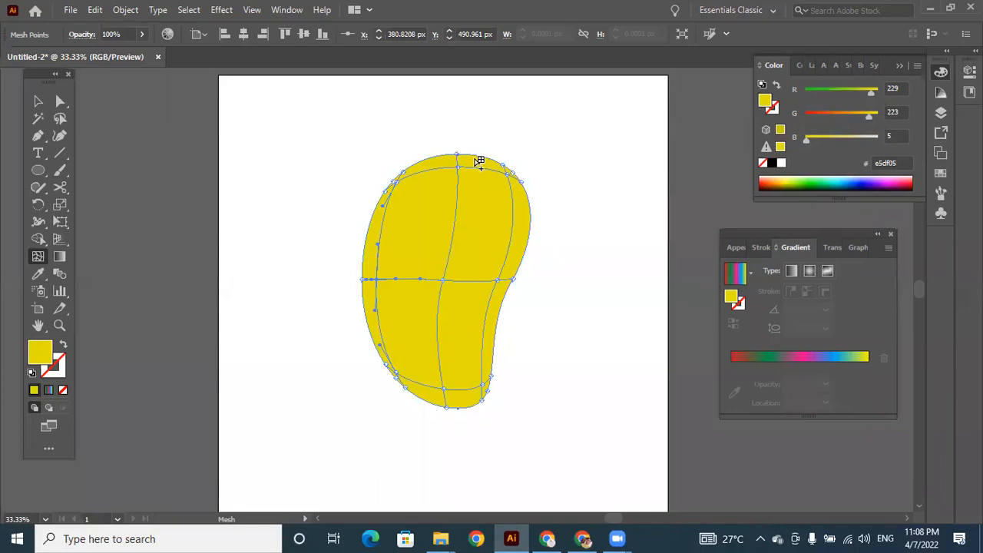
{"action": "left_click", "coordinate": [60, 120]}
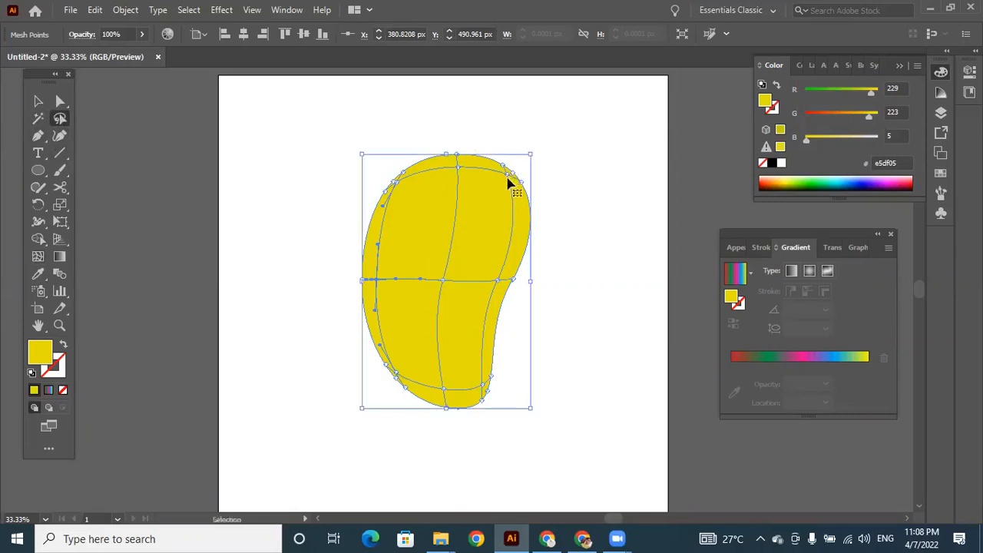
{"action": "key", "text": "ctrl+plus"}
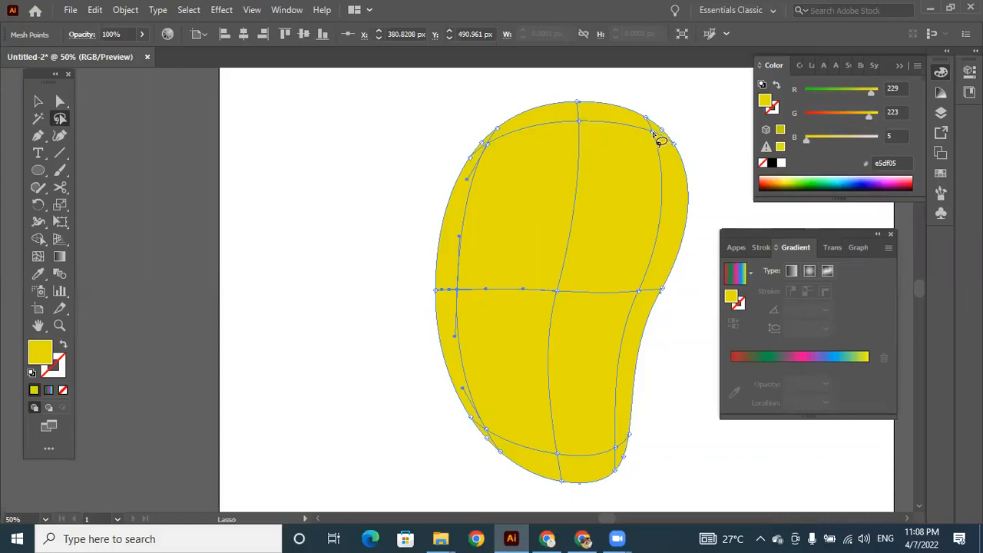
{"action": "left_click", "coordinate": [60, 108]}
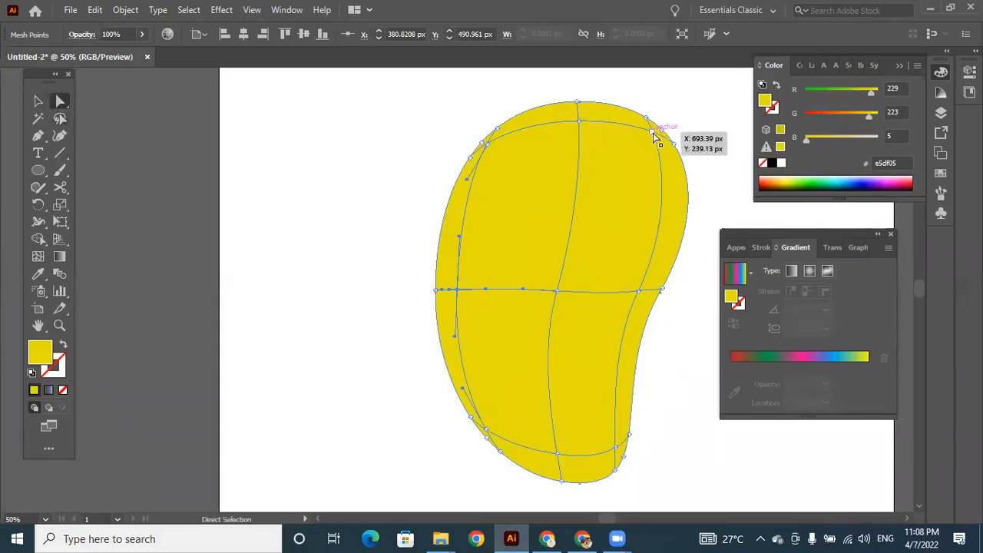
{"action": "left_click_drag", "start_coordinate": [653, 136], "coordinate": [647, 142]}
{"action": "left_click_drag", "start_coordinate": [487, 149], "coordinate": [499, 157]}
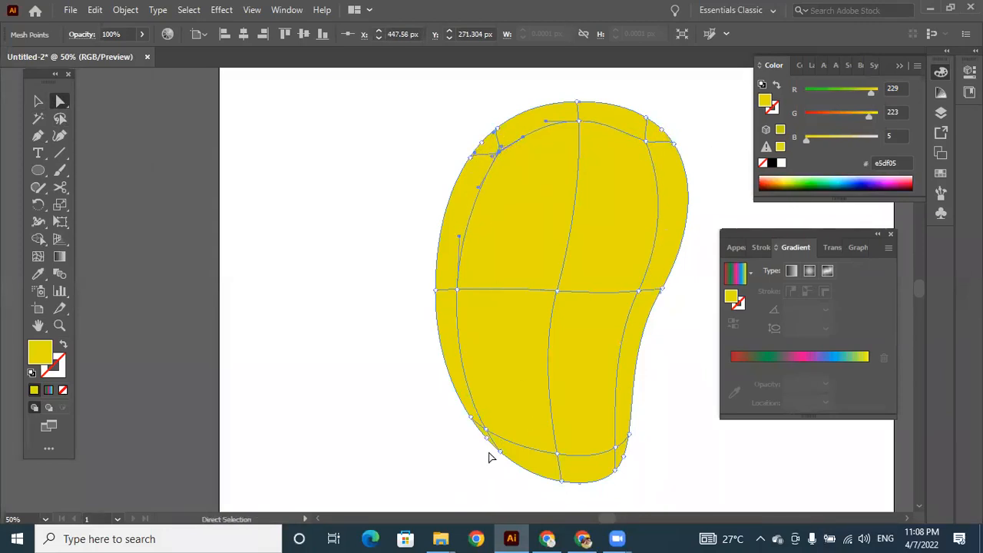
{"action": "left_click_drag", "start_coordinate": [491, 436], "coordinate": [500, 419]}
{"action": "mouse_move", "coordinate": [617, 449]}
{"action": "left_mouse_down"}
{"action": "mouse_move", "coordinate": [600, 437]}
{"action": "mouse_move", "coordinate": [607, 444]}
{"action": "left_mouse_up"}
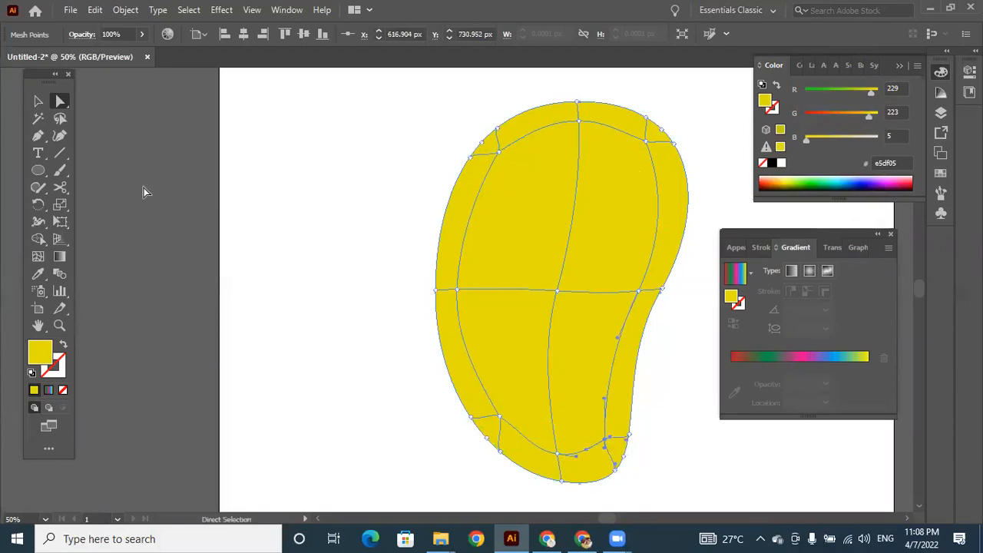
Step: Lasso the mesh points along the mango's whole outline and colour them olive green 92b900
{"action": "left_click", "coordinate": [59, 120]}
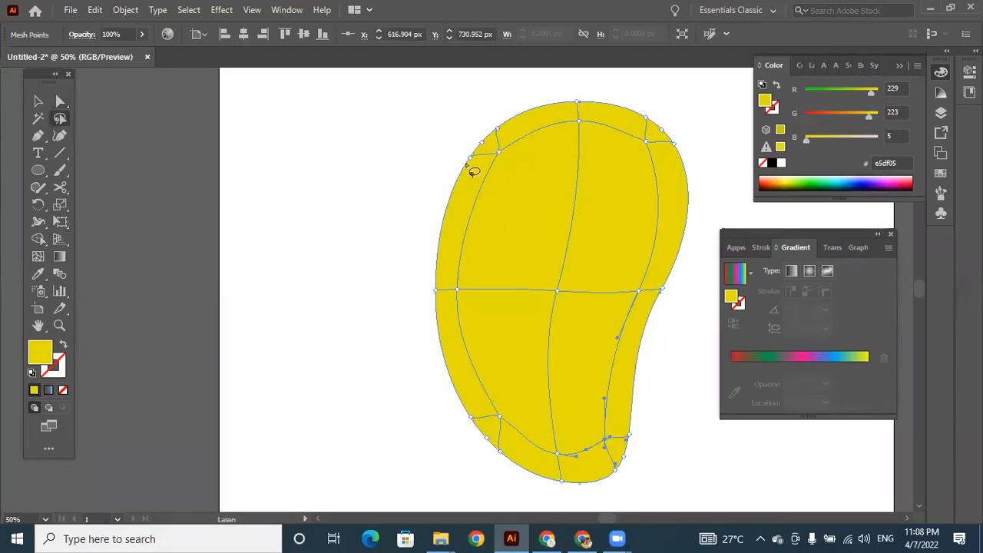
{"action": "mouse_move", "coordinate": [452, 159]}
{"action": "left_mouse_down"}
{"action": "mouse_move", "coordinate": [532, 116]}
{"action": "mouse_move", "coordinate": [578, 109]}
{"action": "mouse_move", "coordinate": [634, 120]}
{"action": "mouse_move", "coordinate": [665, 146]}
{"action": "mouse_move", "coordinate": [670, 249]}
{"action": "mouse_move", "coordinate": [628, 352]}
{"action": "mouse_move", "coordinate": [617, 449]}
{"action": "mouse_move", "coordinate": [596, 464]}
{"action": "mouse_move", "coordinate": [614, 458]}
{"action": "mouse_move", "coordinate": [603, 468]}
{"action": "mouse_move", "coordinate": [567, 476]}
{"action": "mouse_move", "coordinate": [517, 453]}
{"action": "mouse_move", "coordinate": [471, 400]}
{"action": "mouse_move", "coordinate": [442, 276]}
{"action": "mouse_move", "coordinate": [456, 203]}
{"action": "left_mouse_up"}
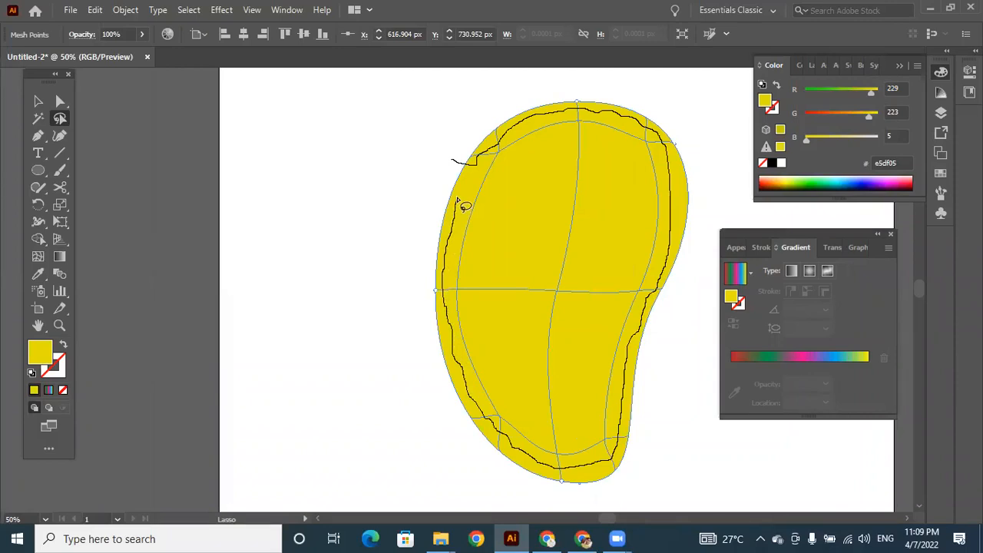
{"action": "left_click_drag", "start_coordinate": [458, 201], "coordinate": [418, 225]}
{"action": "mouse_move", "coordinate": [418, 229]}
{"action": "left_mouse_down"}
{"action": "mouse_move", "coordinate": [415, 390]}
{"action": "mouse_move", "coordinate": [446, 477]}
{"action": "mouse_move", "coordinate": [523, 501]}
{"action": "mouse_move", "coordinate": [641, 480]}
{"action": "mouse_move", "coordinate": [697, 326]}
{"action": "mouse_move", "coordinate": [718, 161]}
{"action": "mouse_move", "coordinate": [655, 100]}
{"action": "mouse_move", "coordinate": [578, 91]}
{"action": "mouse_move", "coordinate": [503, 107]}
{"action": "mouse_move", "coordinate": [447, 141]}
{"action": "mouse_move", "coordinate": [454, 165]}
{"action": "left_mouse_up"}
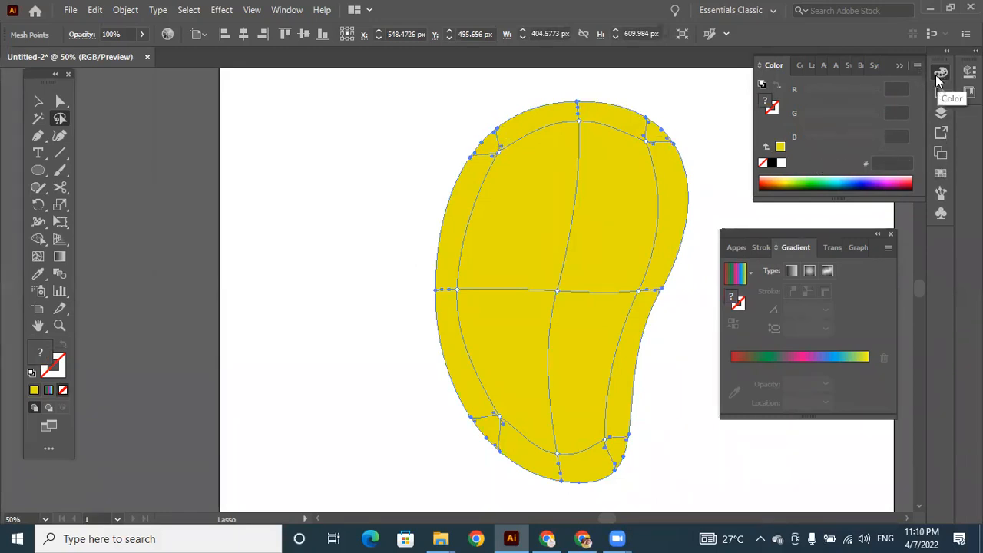
{"action": "left_click", "coordinate": [812, 178]}
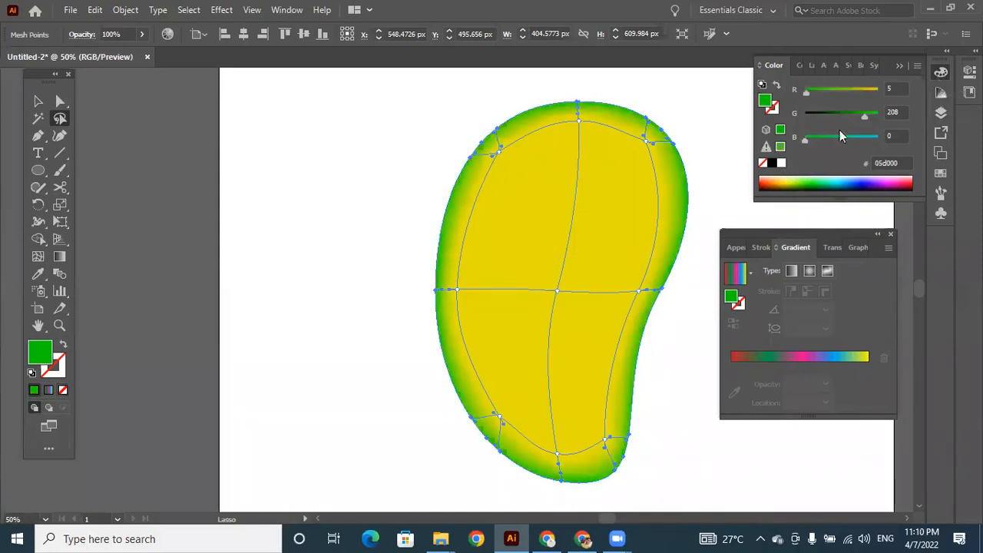
{"action": "left_click", "coordinate": [811, 180]}
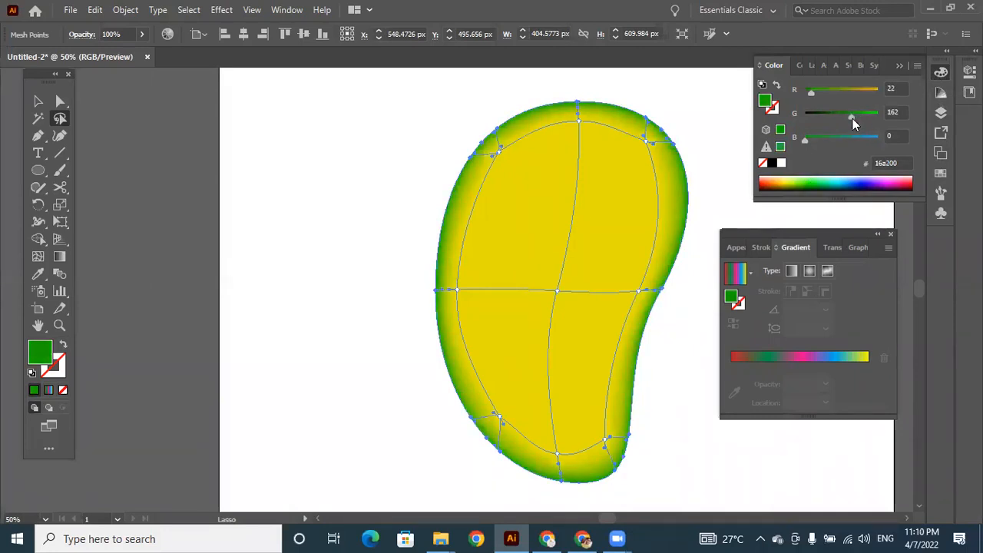
{"action": "mouse_move", "coordinate": [853, 118]}
{"action": "left_mouse_down"}
{"action": "mouse_move", "coordinate": [840, 116]}
{"action": "mouse_move", "coordinate": [858, 117]}
{"action": "left_mouse_up"}
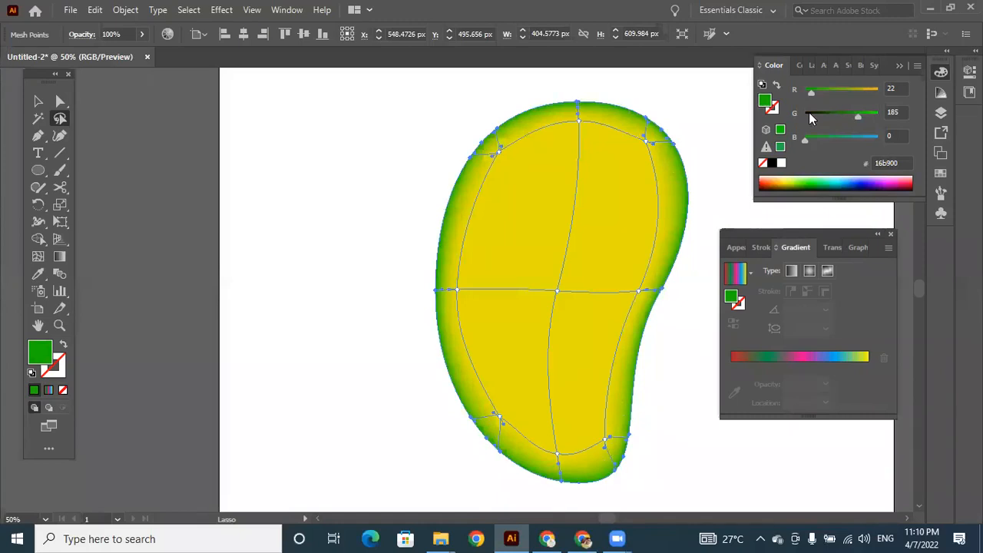
{"action": "left_click_drag", "start_coordinate": [809, 94], "coordinate": [846, 94]}
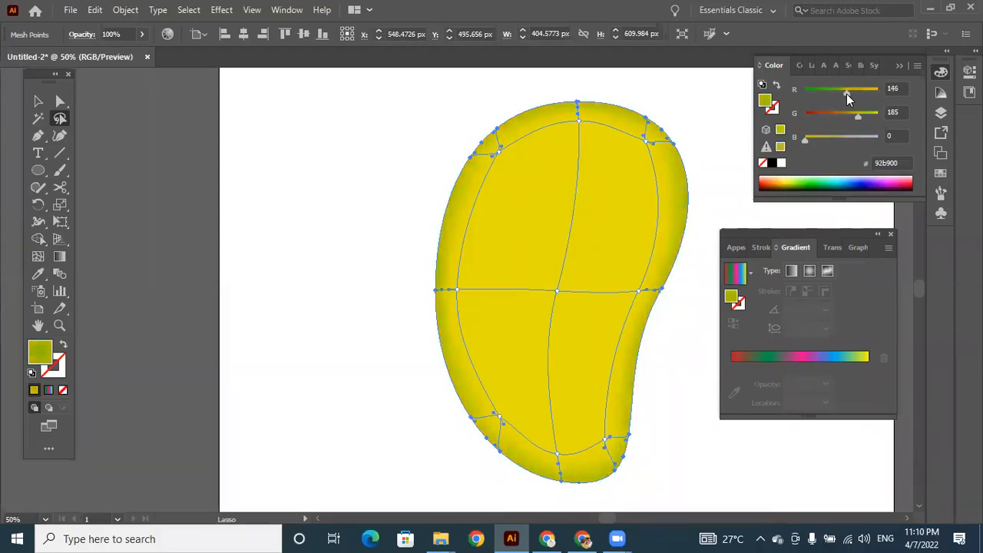
Step: Move the whole mango left to about X 419 px and deselect it
{"action": "left_click", "coordinate": [38, 101]}
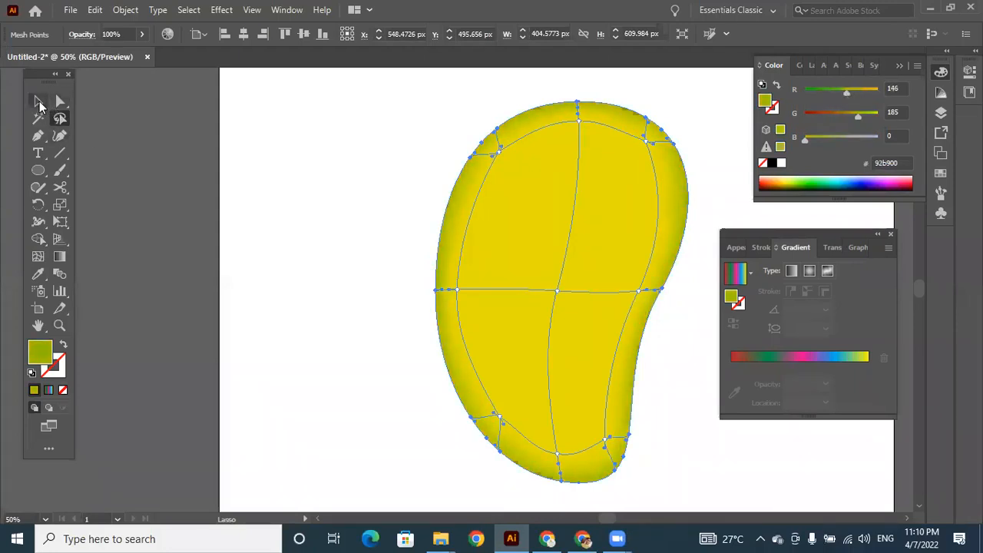
{"action": "left_click_drag", "start_coordinate": [520, 221], "coordinate": [438, 222]}
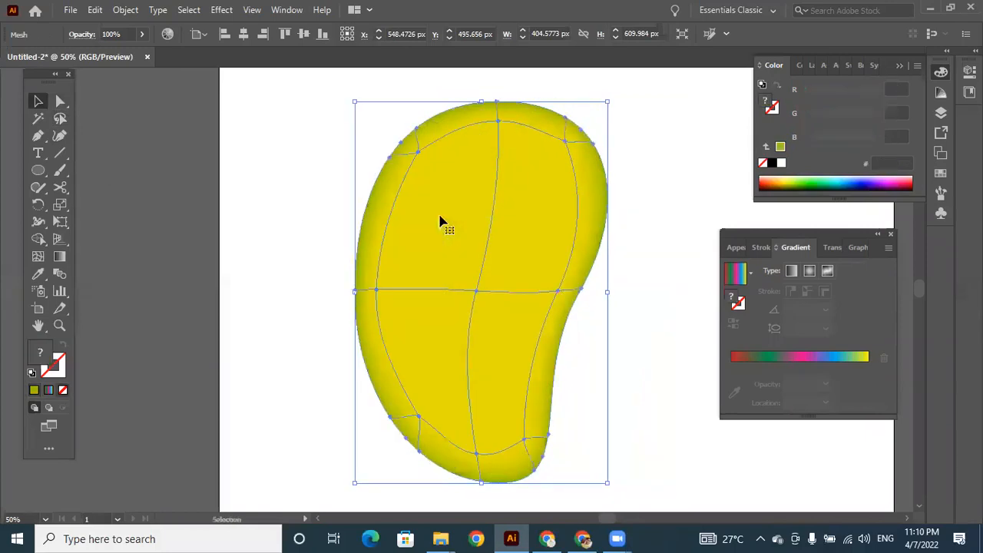
{"action": "left_click", "coordinate": [635, 248]}
{"action": "left_click", "coordinate": [585, 164]}
{"action": "left_click", "coordinate": [677, 263]}
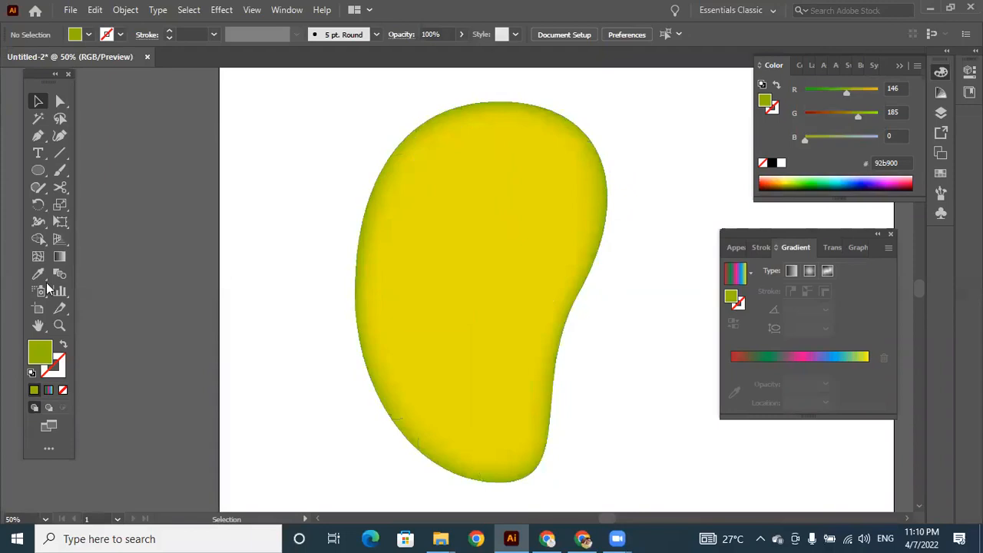
Step: Add a mesh point in the mango's upper-left area and colour it pale cream e5dfbf as a highlight
{"action": "left_click", "coordinate": [458, 213]}
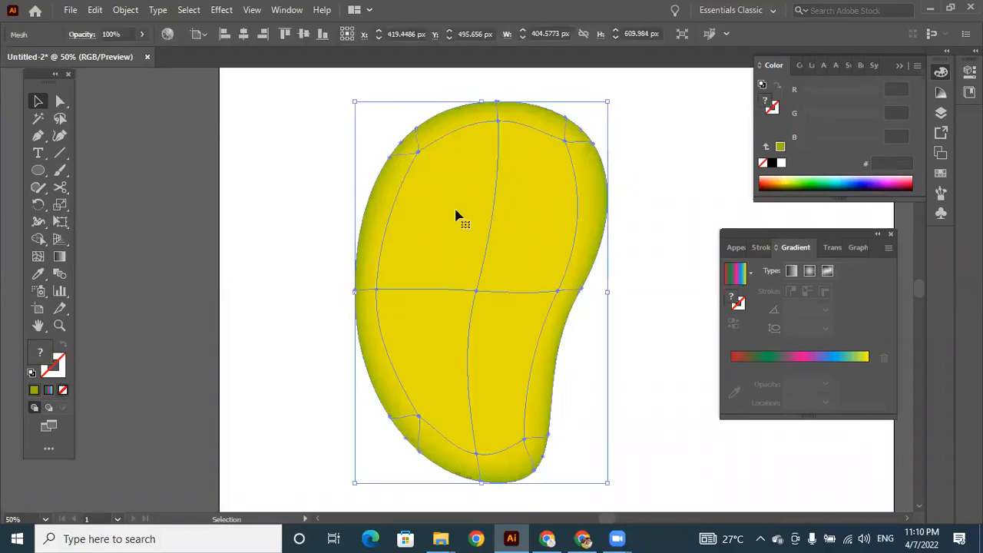
{"action": "left_click", "coordinate": [38, 260]}
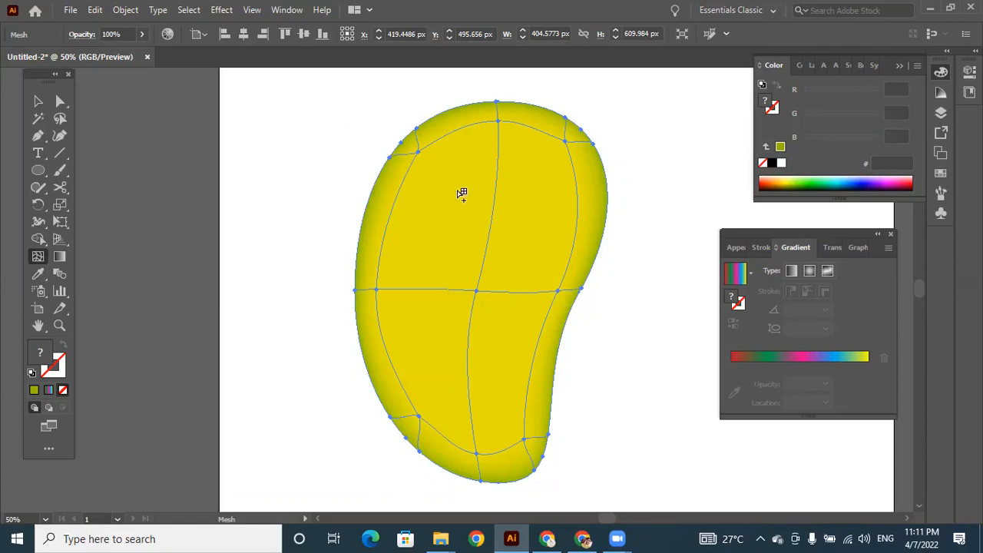
{"action": "left_click", "coordinate": [427, 181]}
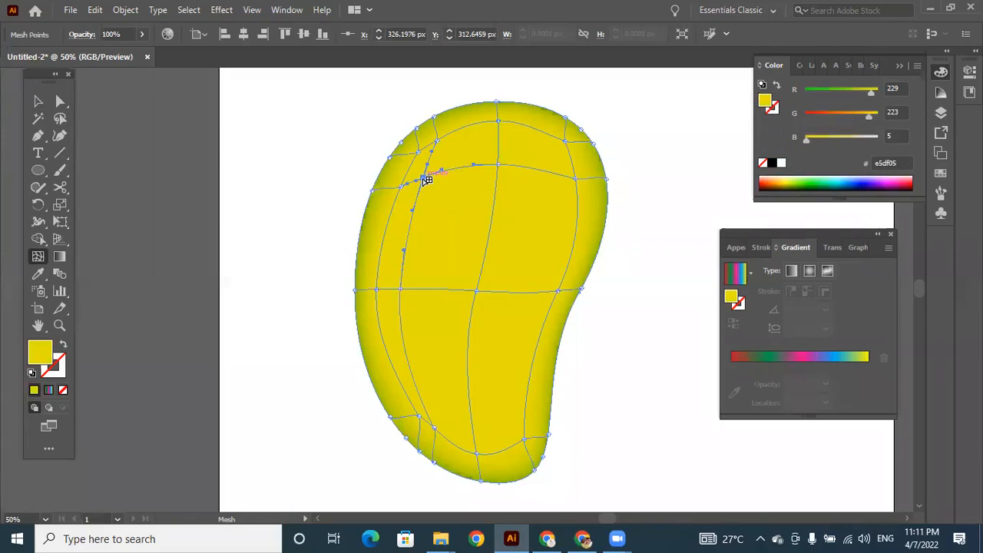
{"action": "left_click_drag", "start_coordinate": [808, 140], "coordinate": [861, 141]}
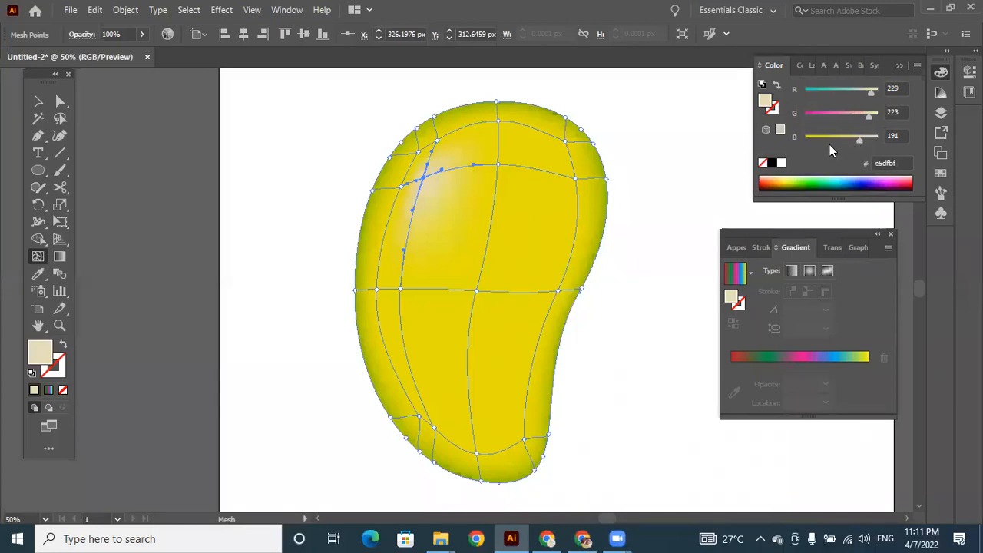
{"action": "left_click", "coordinate": [37, 100]}
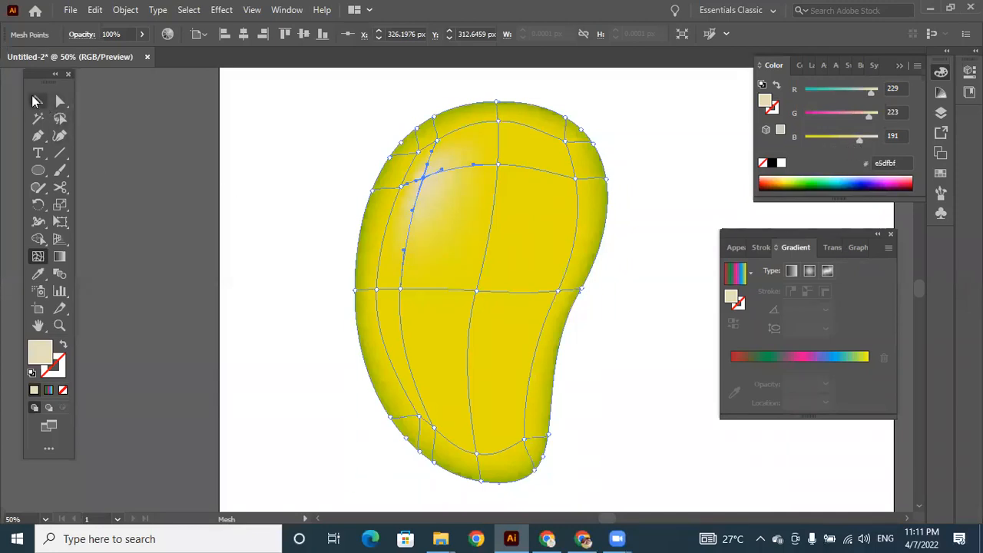
{"action": "left_click", "coordinate": [277, 166]}
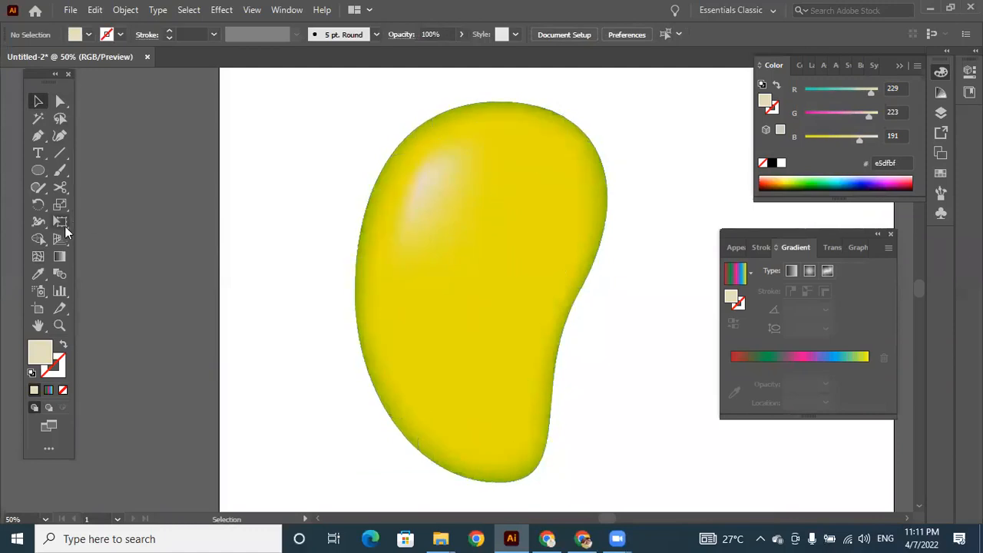
Step: Add a mesh point in the mango's lower-right area and colour it green 00d300
{"action": "left_click", "coordinate": [40, 256]}
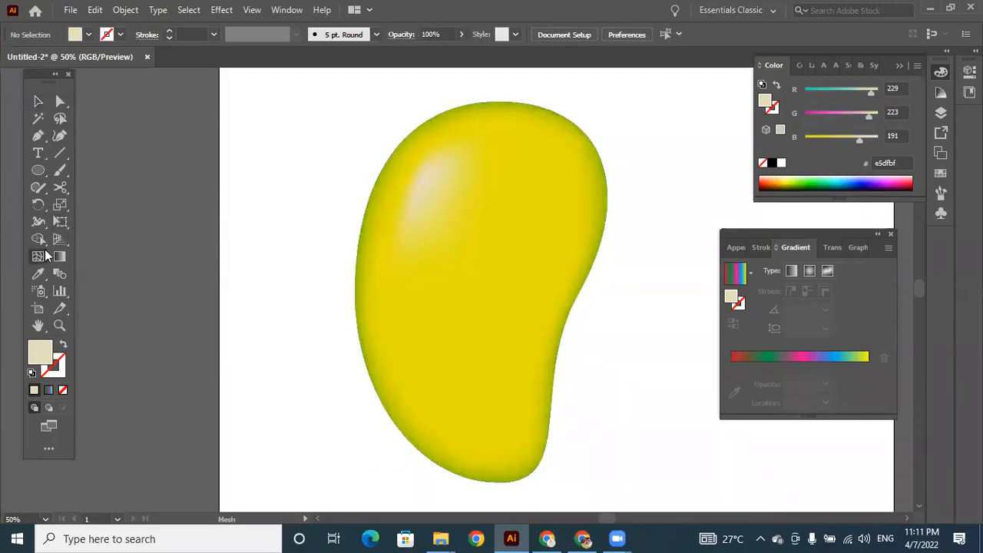
{"action": "left_click", "coordinate": [504, 401]}
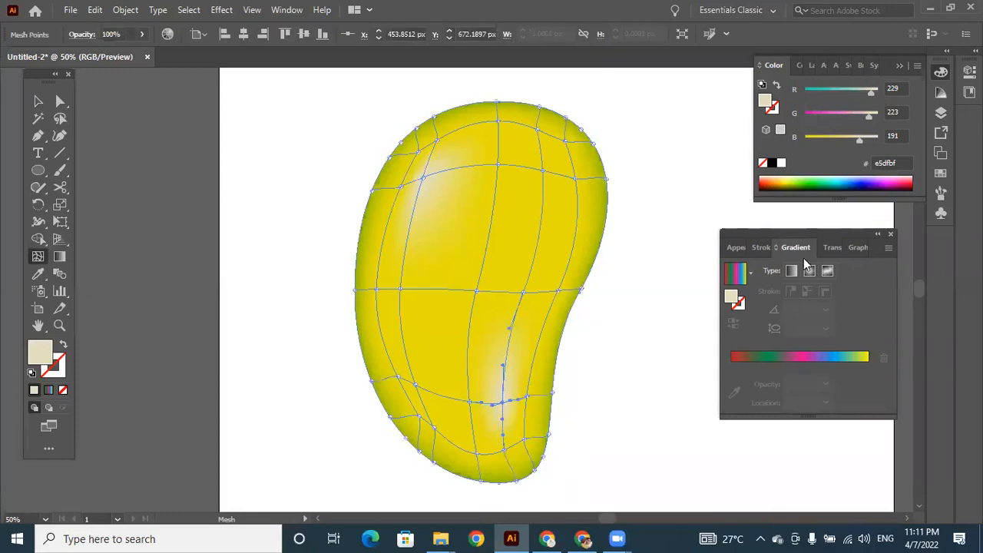
{"action": "left_click", "coordinate": [812, 184]}
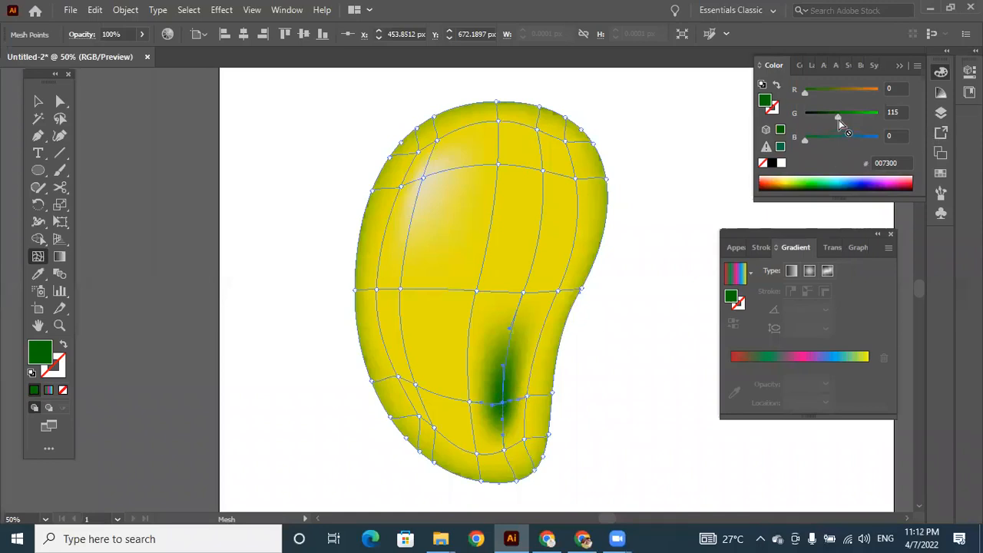
{"action": "left_click_drag", "start_coordinate": [840, 118], "coordinate": [860, 116]}
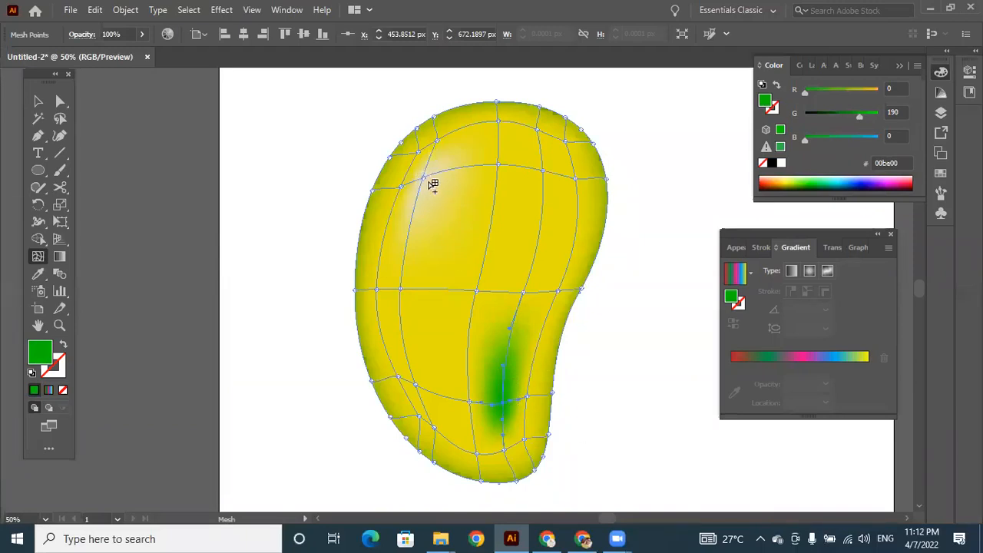
{"action": "left_click_drag", "start_coordinate": [861, 114], "coordinate": [866, 116]}
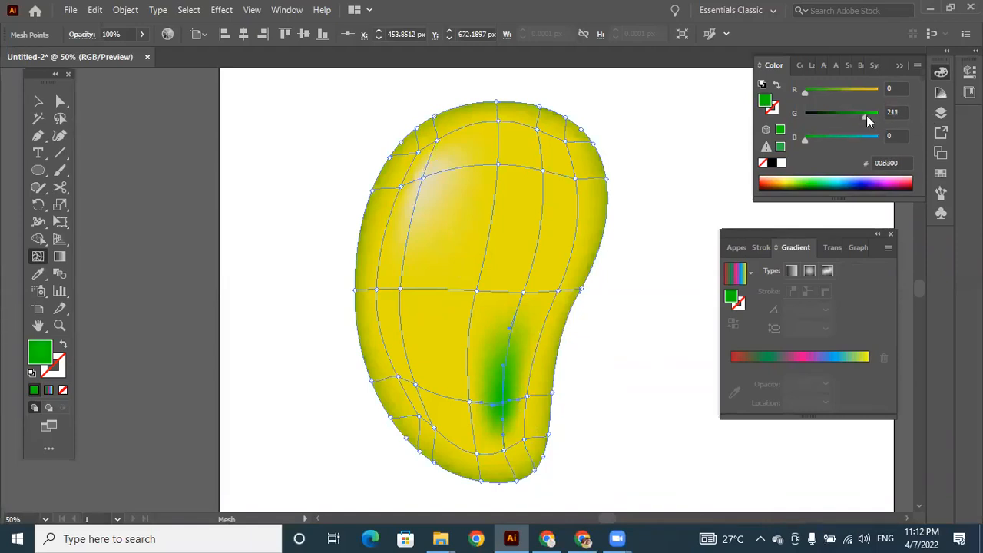
{"action": "left_click", "coordinate": [38, 103]}
{"action": "left_click", "coordinate": [637, 189]}
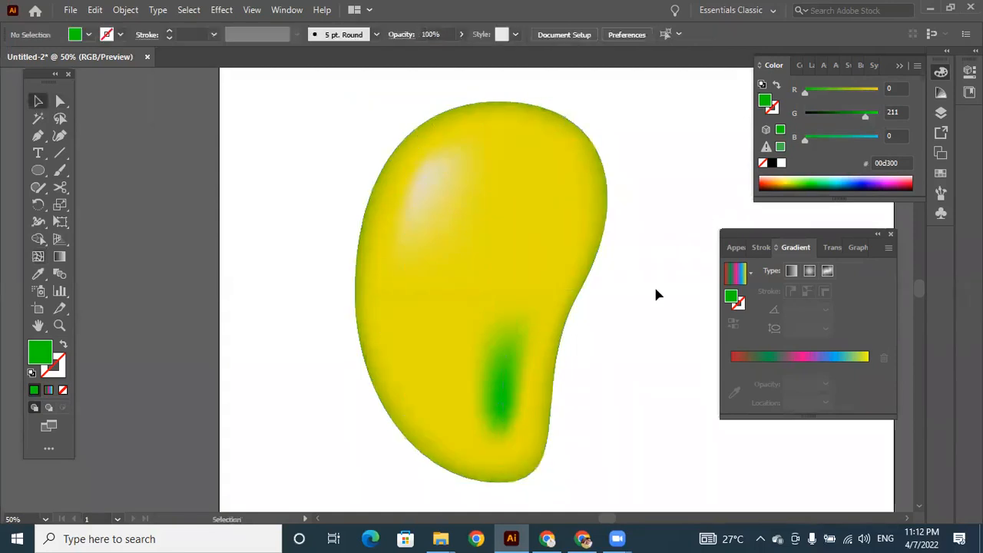
Step: Draw a tall green ellipse on the artboard, above and to the right of the mango
{"action": "key", "text": "ctrl+minus"}
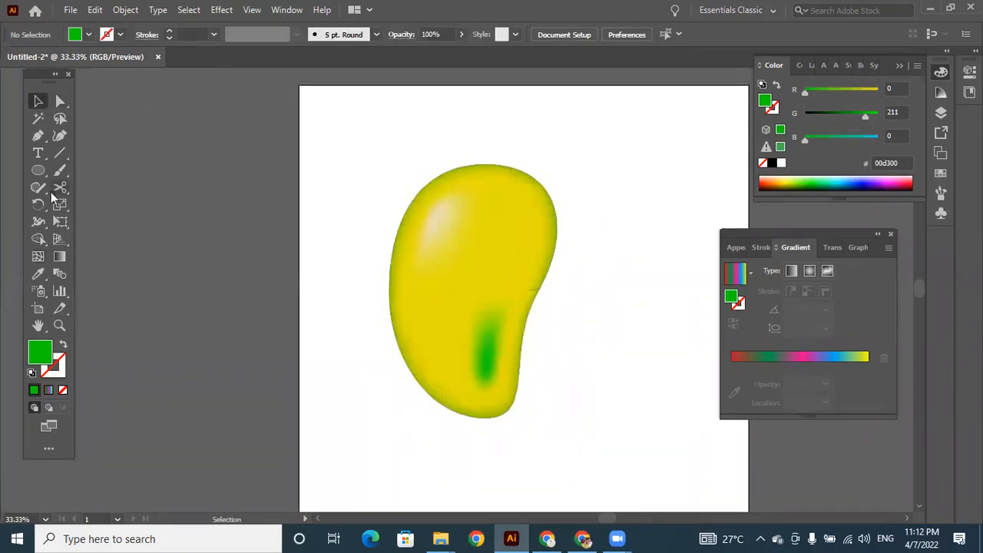
{"action": "left_click", "coordinate": [42, 174]}
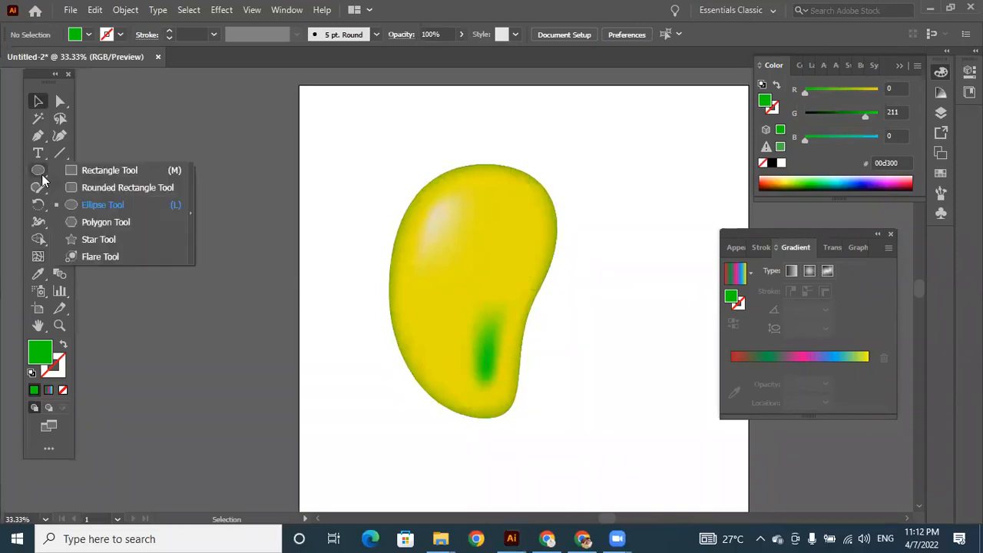
{"action": "left_click", "coordinate": [93, 205]}
{"action": "left_click_drag", "start_coordinate": [604, 134], "coordinate": [677, 248]}
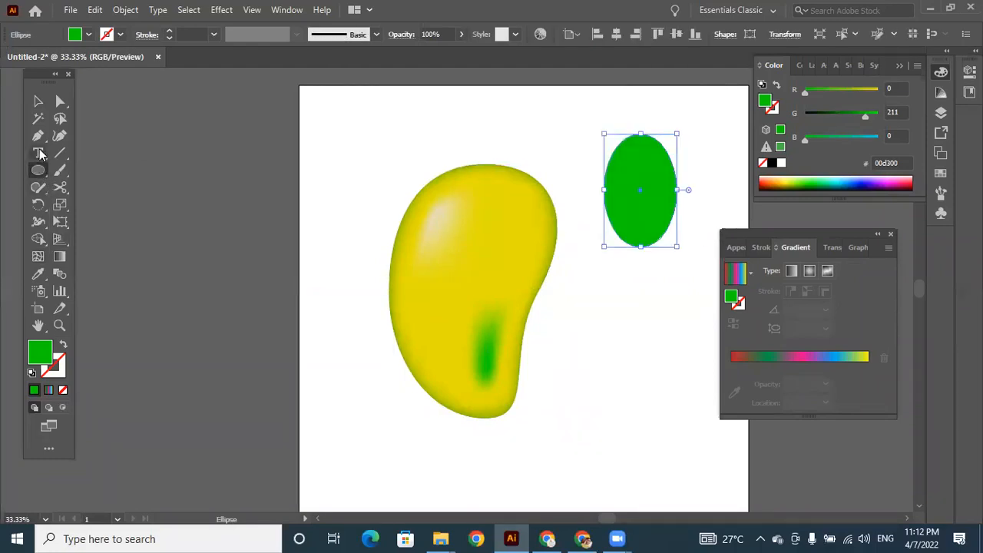
Step: Shape the ellipse into a narrow leaf by converting its top and bottom anchors to corners and moving both side anchors inward
{"action": "left_click_drag", "start_coordinate": [38, 135], "coordinate": [87, 189]}
{"action": "left_click", "coordinate": [641, 134]}
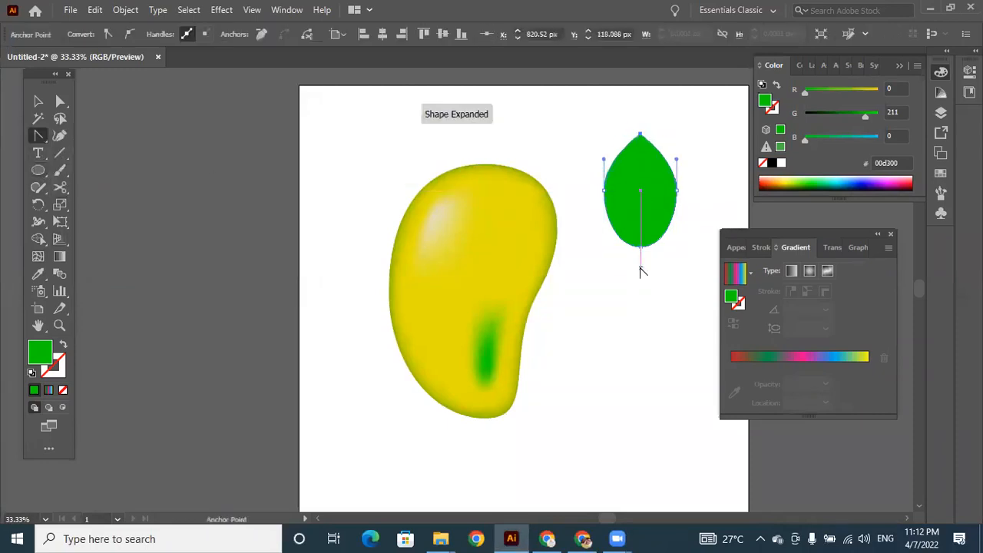
{"action": "left_click", "coordinate": [641, 246]}
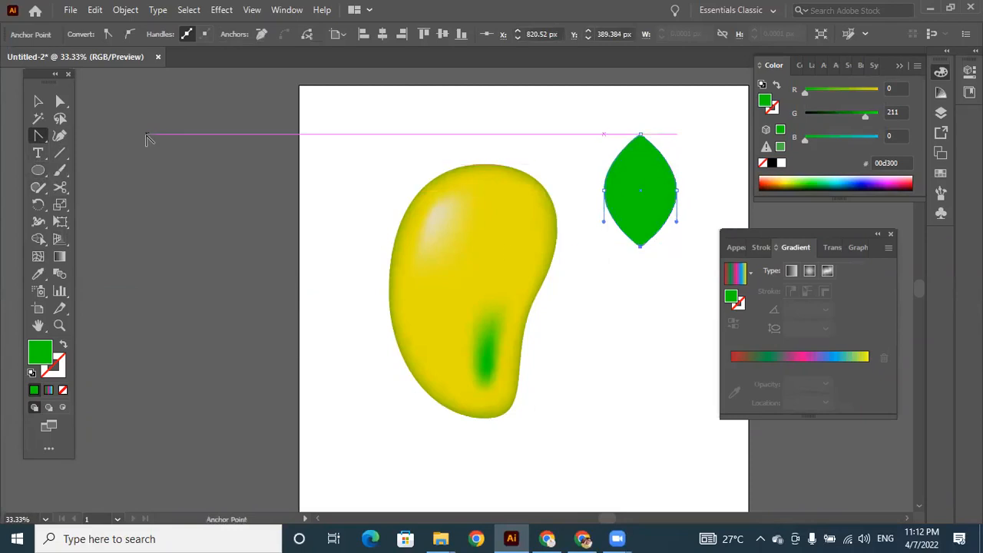
{"action": "left_click", "coordinate": [60, 101]}
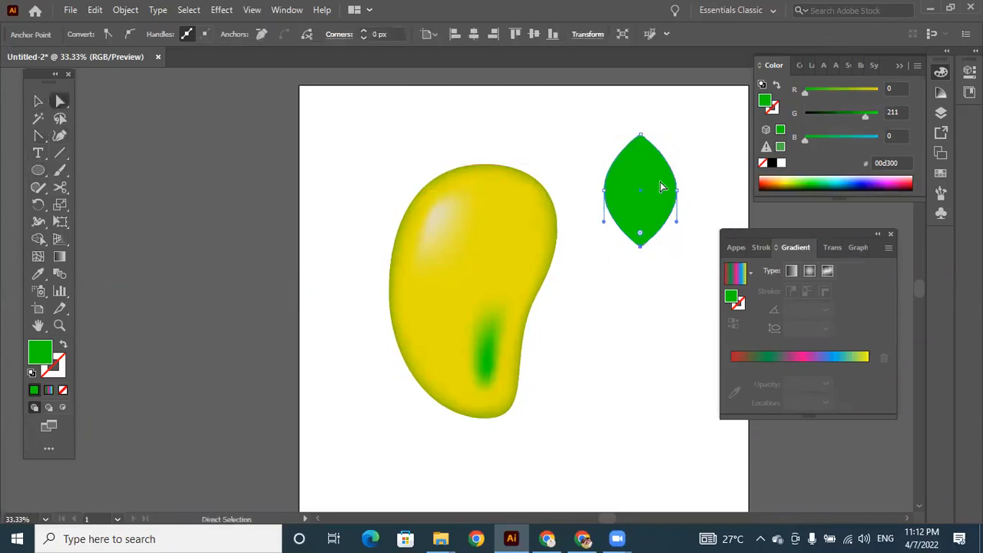
{"action": "left_click_drag", "start_coordinate": [677, 192], "coordinate": [669, 193]}
{"action": "left_click_drag", "start_coordinate": [606, 192], "coordinate": [613, 196]}
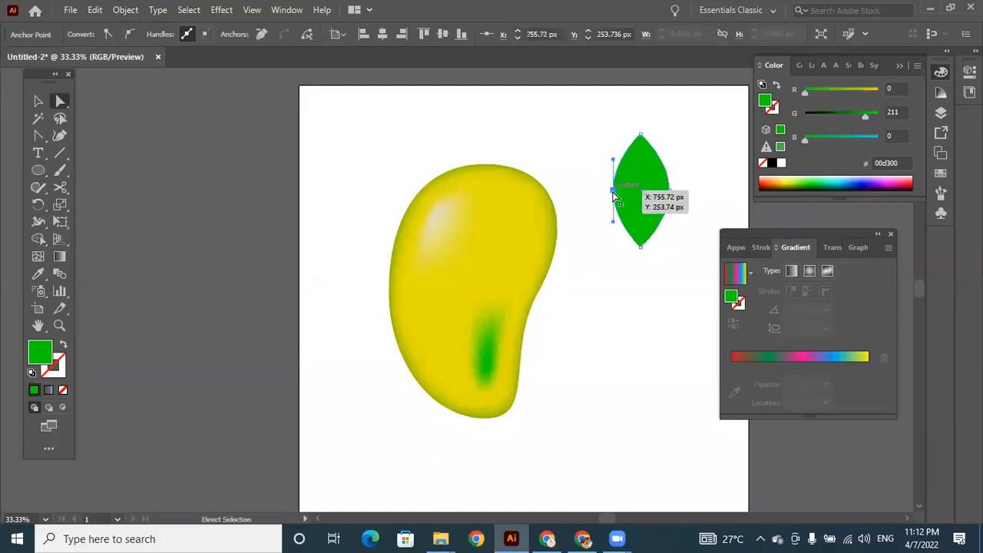
Step: Add a mesh point at the leaf's centre and one close beside it on either side, along the same horizontal mesh line
{"action": "key", "text": "ctrl+plus"}
{"action": "key", "text": "ctrl+plus"}
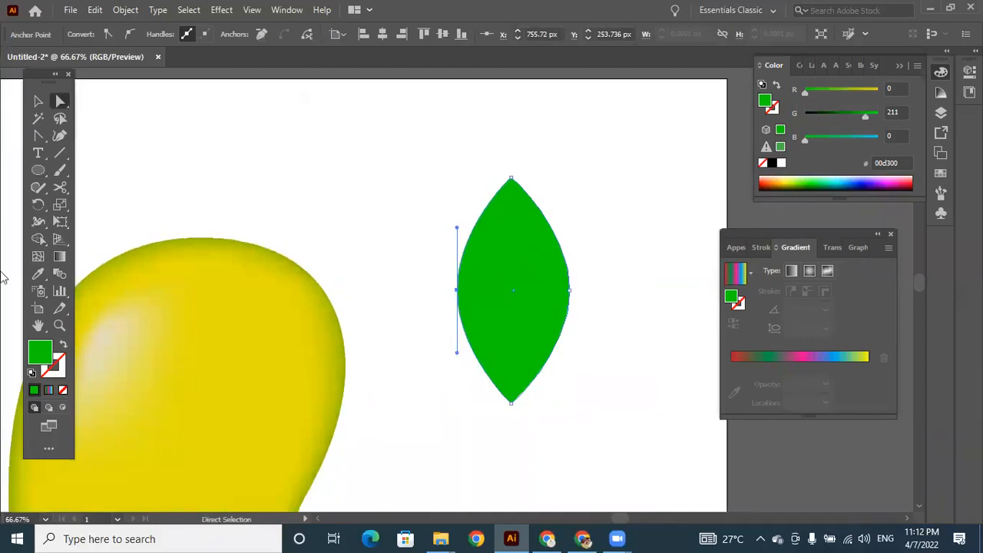
{"action": "left_click", "coordinate": [39, 259]}
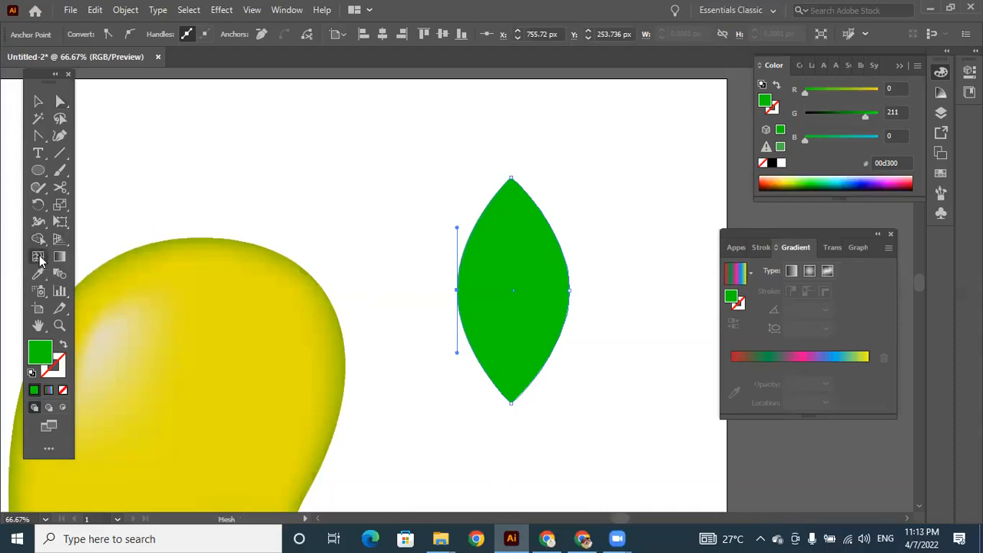
{"action": "left_click", "coordinate": [516, 291]}
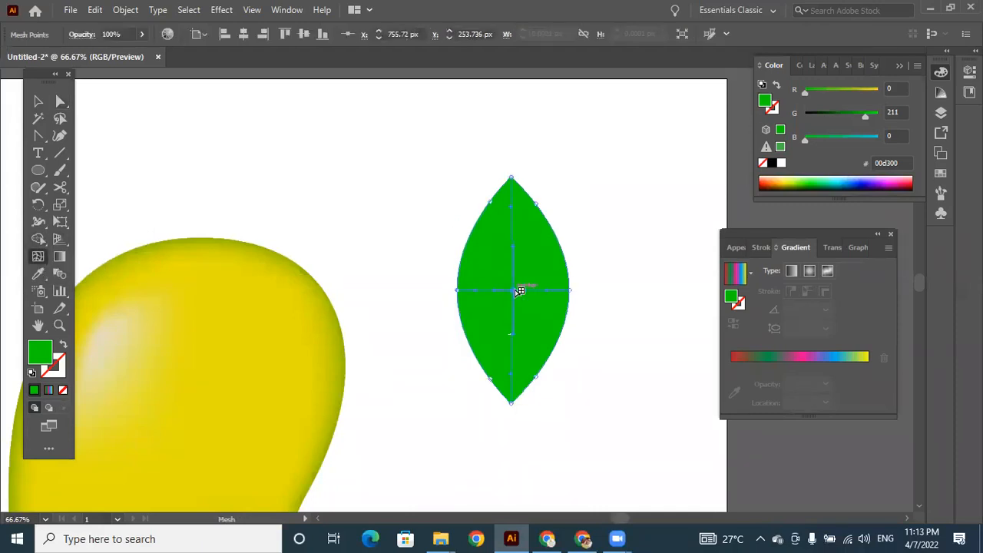
{"action": "key", "text": "ctrl+="}
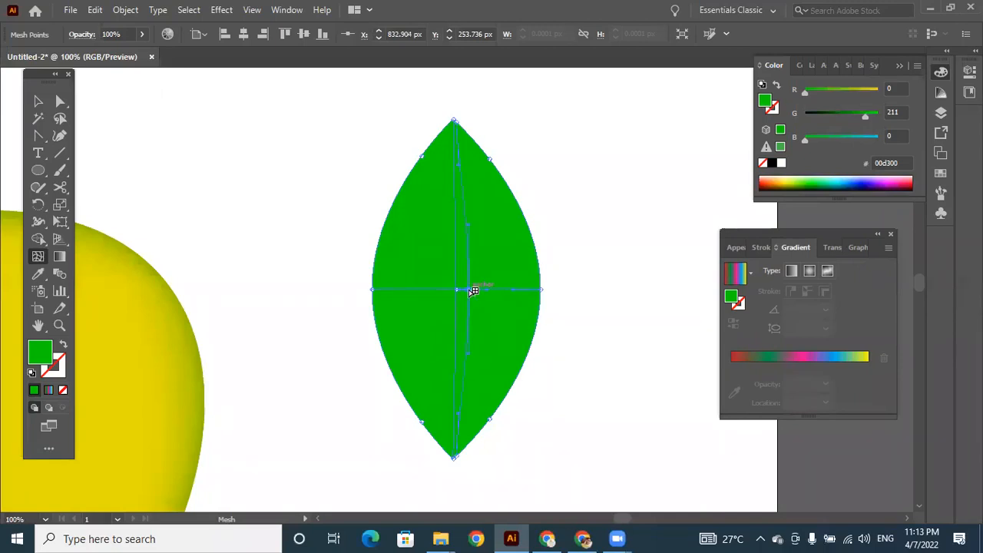
{"action": "left_click_drag", "start_coordinate": [473, 291], "coordinate": [450, 291]}
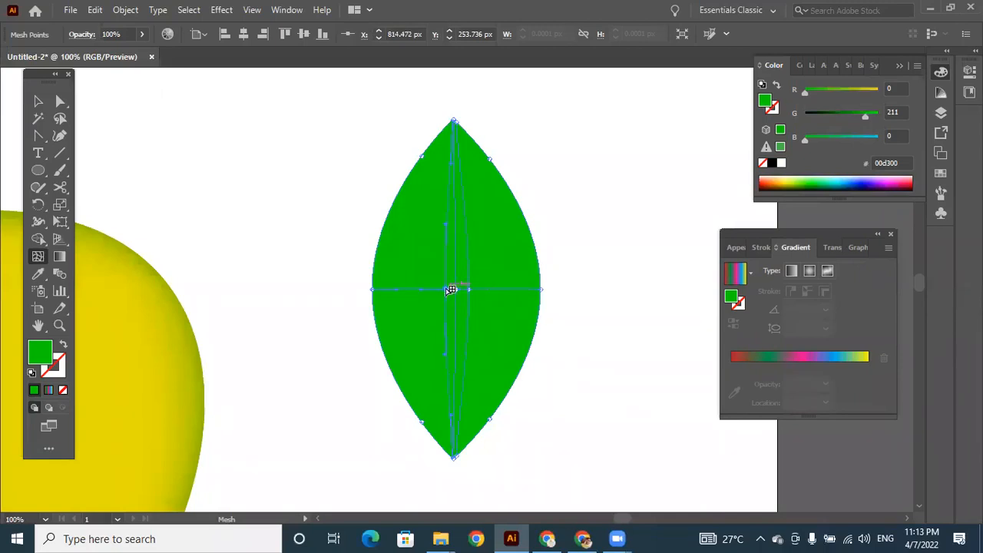
{"action": "key", "text": "ctrl"}
{"action": "key", "text": "ctrl+z"}
{"action": "left_click", "coordinate": [448, 291]}
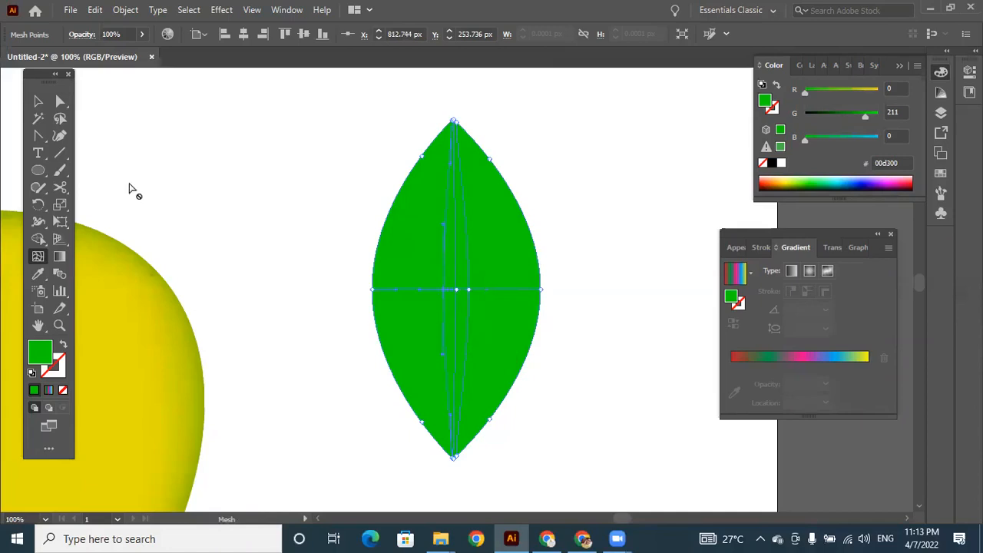
Step: Colour the leaf's centre mesh point brown a37000 to form a midrib
{"action": "left_click", "coordinate": [60, 102]}
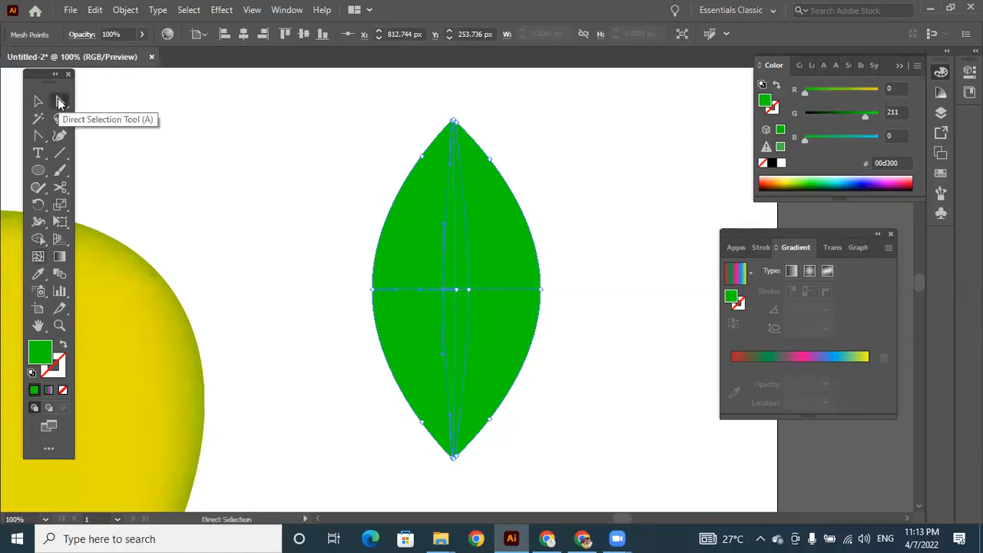
{"action": "left_click", "coordinate": [459, 289]}
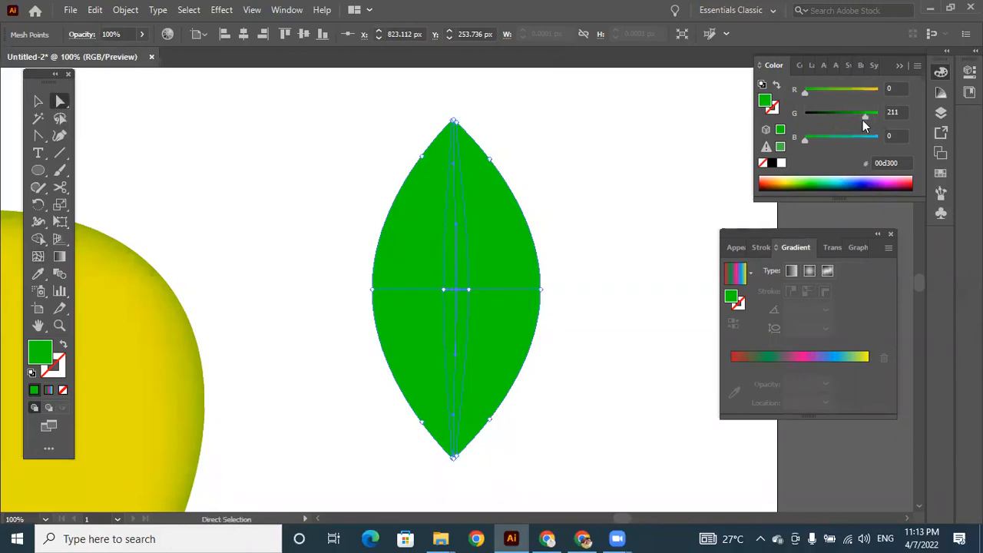
{"action": "left_click", "coordinate": [792, 184]}
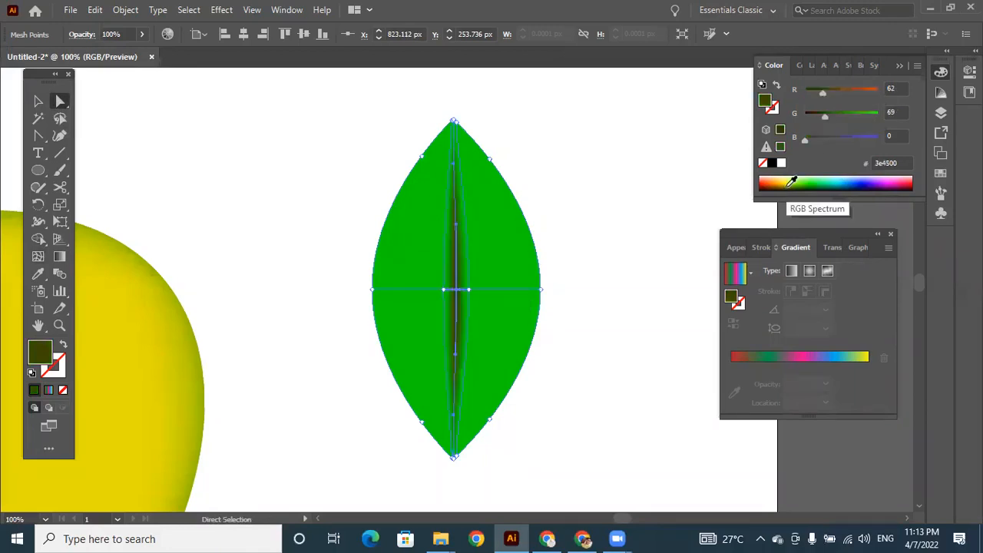
{"action": "left_click_drag", "start_coordinate": [825, 115], "coordinate": [819, 114]}
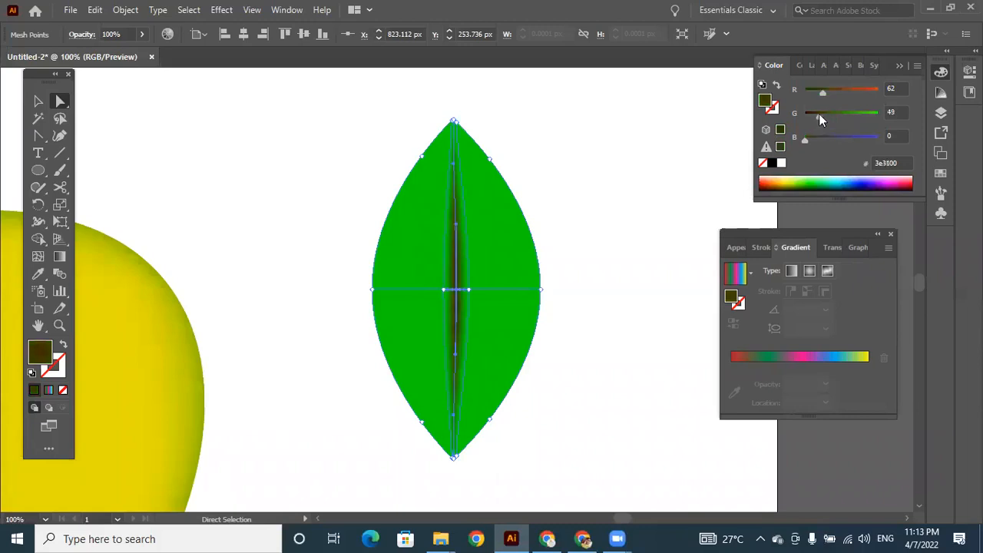
{"action": "left_click", "coordinate": [795, 182]}
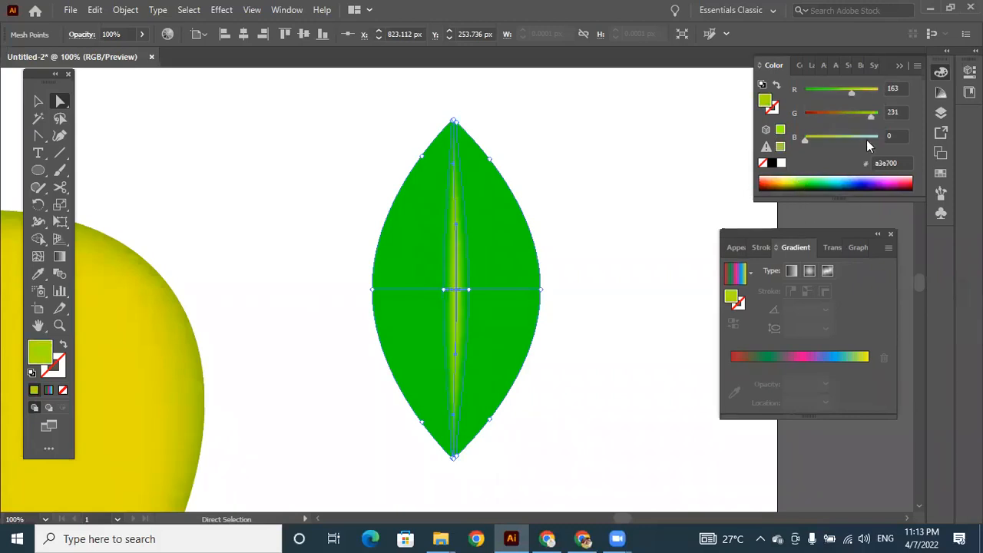
{"action": "left_click_drag", "start_coordinate": [871, 115], "coordinate": [837, 113]}
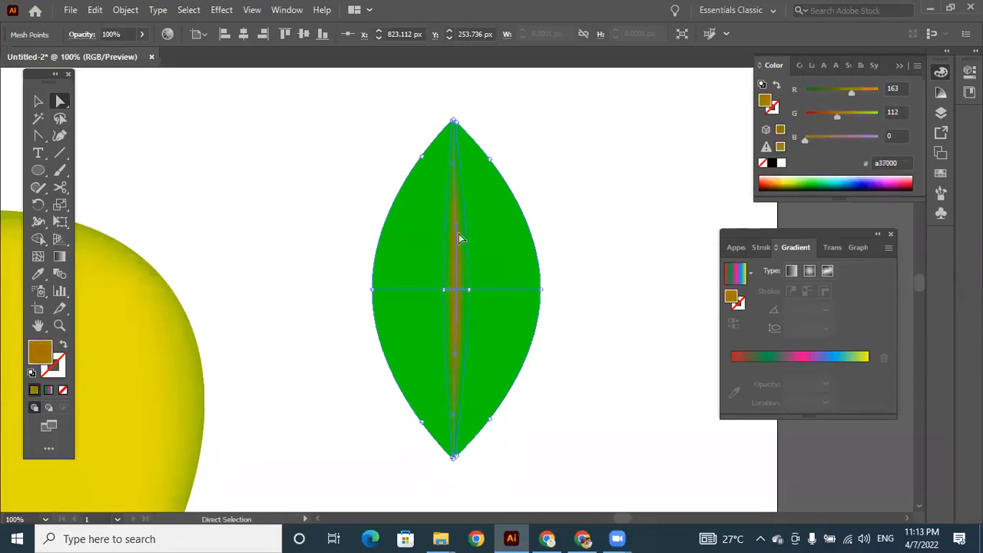
{"action": "left_click", "coordinate": [37, 101]}
{"action": "left_click", "coordinate": [38, 256]}
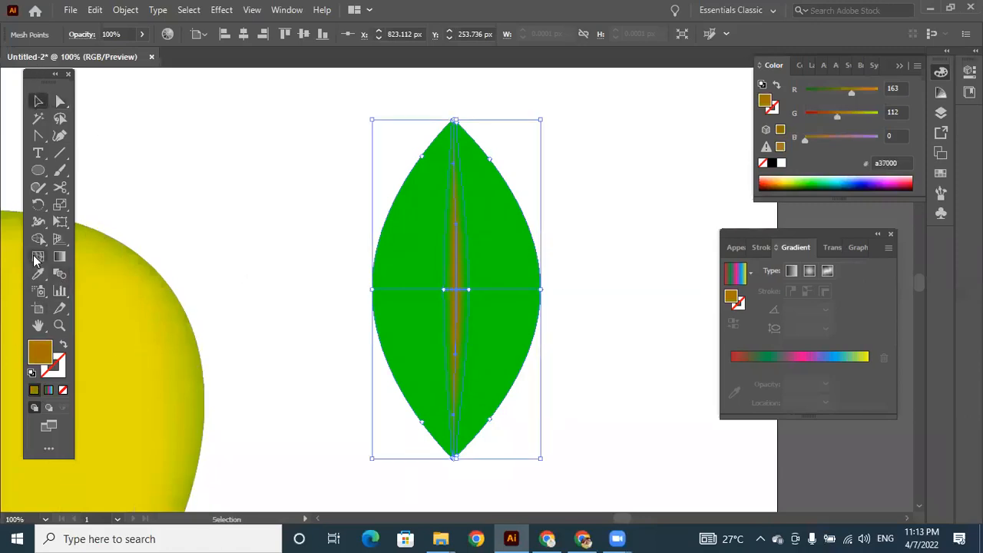
{"action": "left_click", "coordinate": [387, 291]}
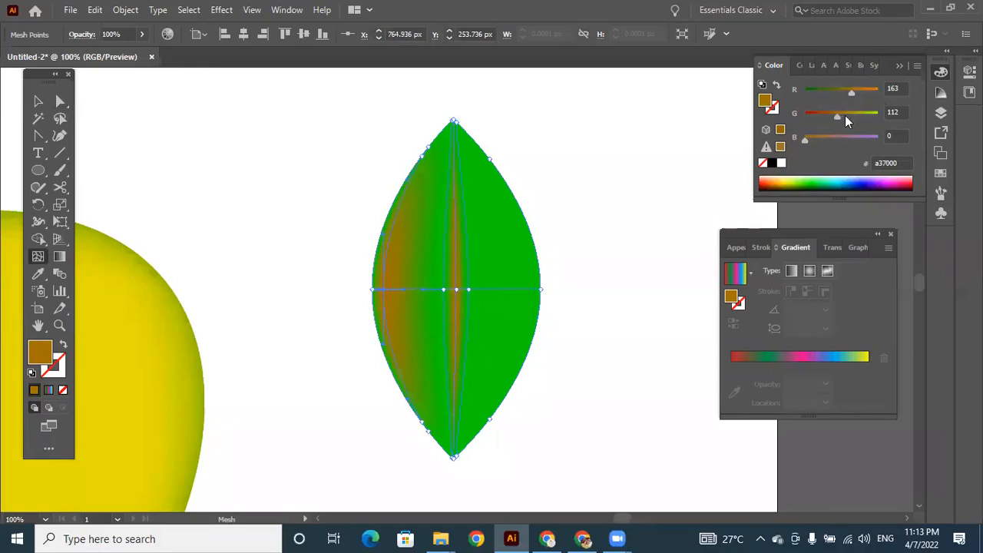
{"action": "key", "text": "ctrl+z"}
{"action": "key", "text": "ctrl+z"}
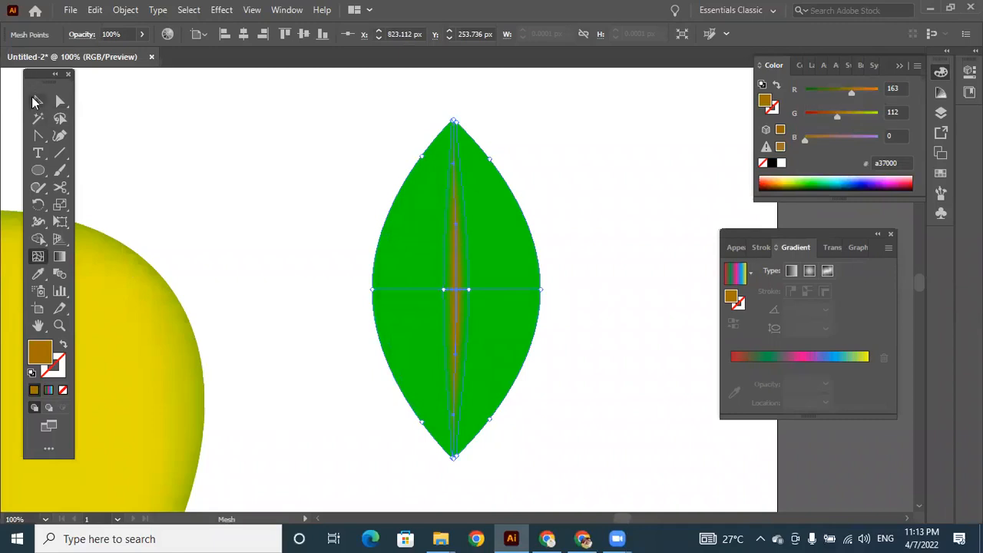
{"action": "left_click", "coordinate": [36, 101]}
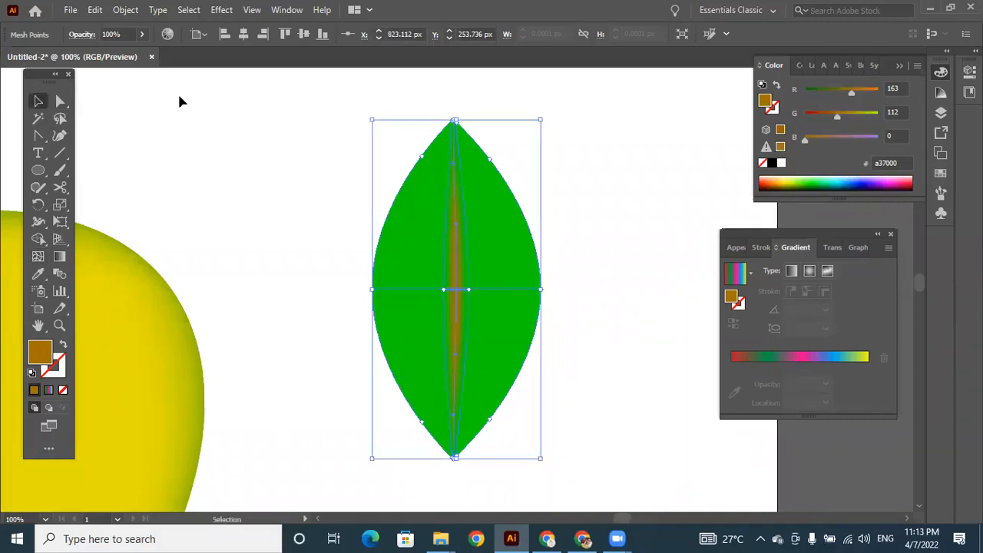
{"action": "left_click", "coordinate": [898, 67]}
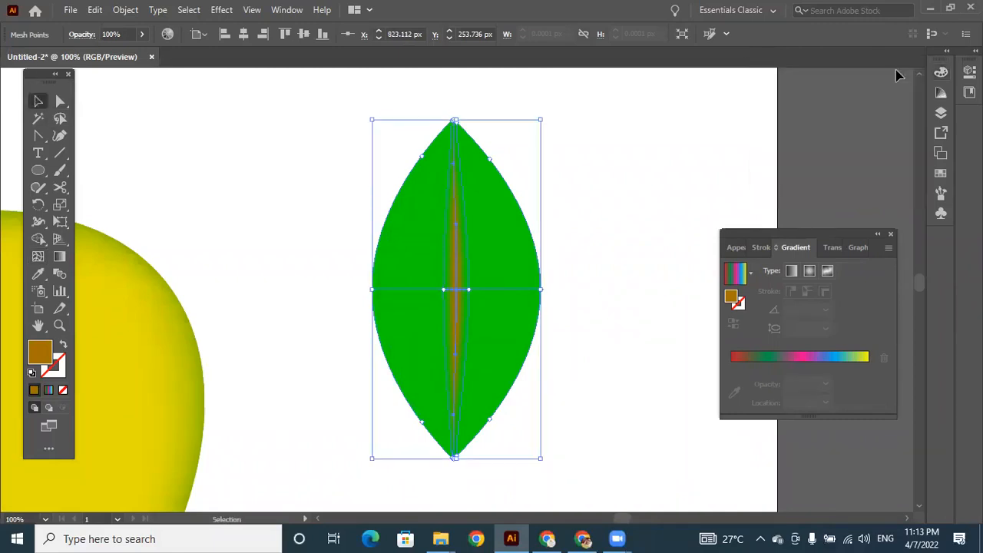
Step: Add mesh points near the leaf's left and right edges, coloured yellow-green (R 163, G 200, B 0) and pale green a3c882 respectively
{"action": "left_click", "coordinate": [39, 256]}
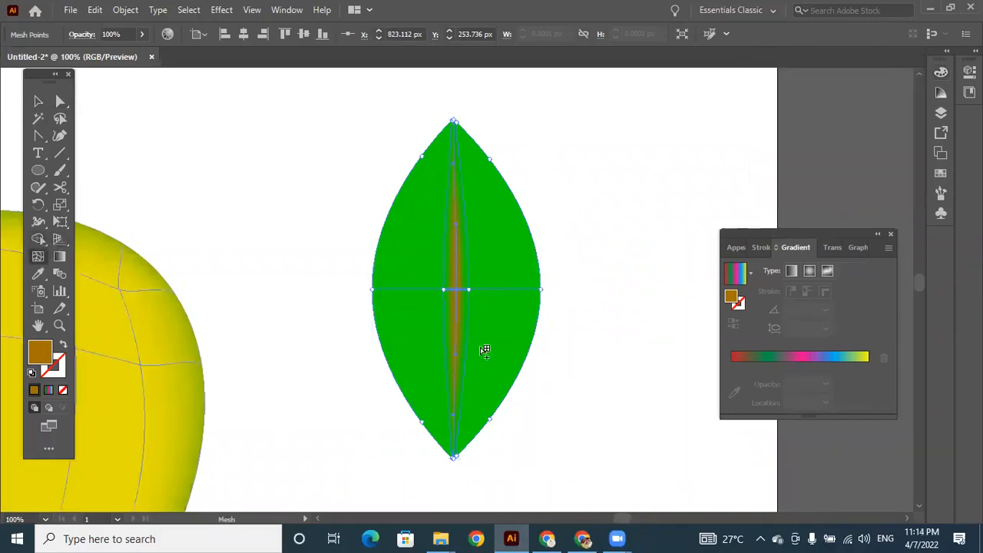
{"action": "left_click", "coordinate": [386, 290]}
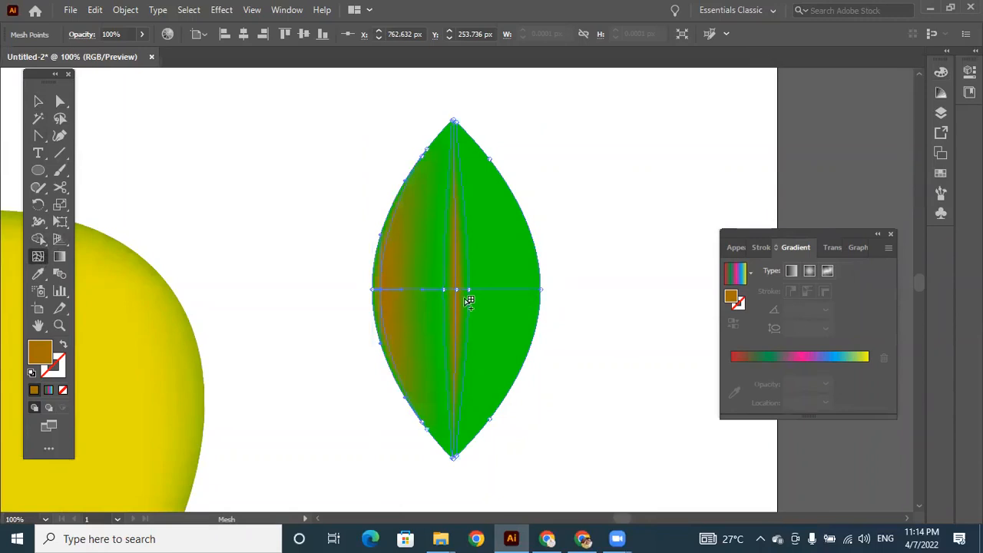
{"action": "left_click", "coordinate": [941, 73]}
{"action": "left_click_drag", "start_coordinate": [839, 117], "coordinate": [863, 118]}
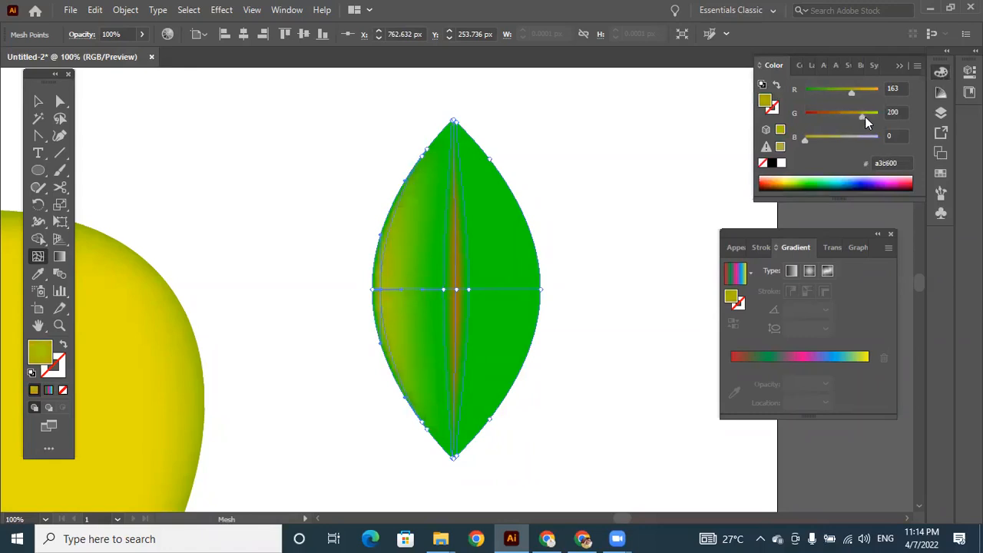
{"action": "left_click", "coordinate": [532, 289]}
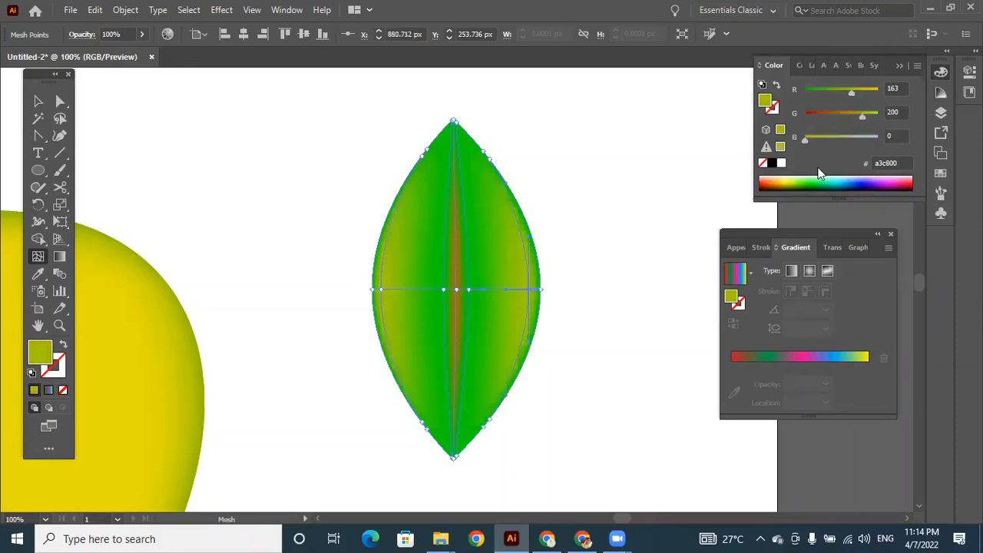
{"action": "left_click_drag", "start_coordinate": [805, 139], "coordinate": [842, 138]}
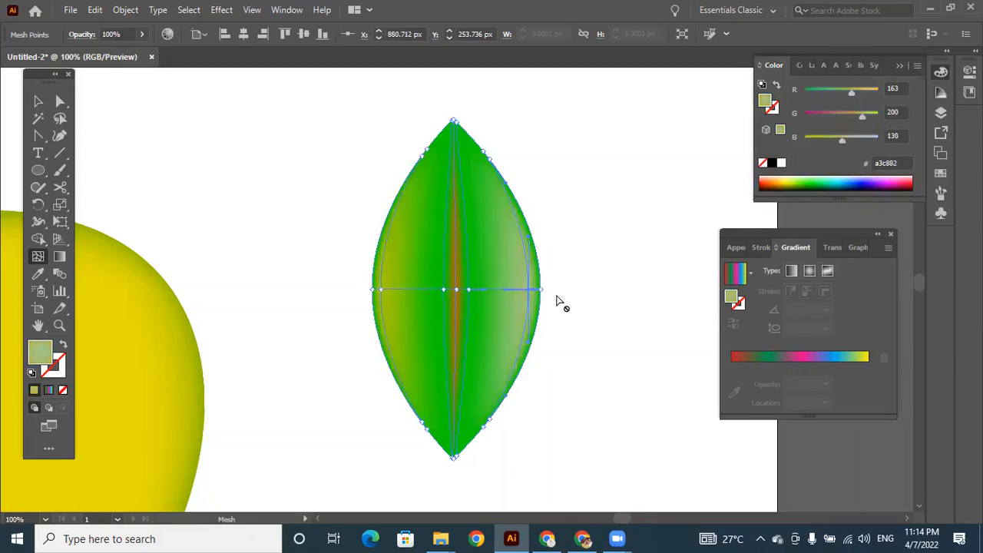
Step: Select the mesh points on the leaf's left and right outline and colour them dark green 004000
{"action": "left_click", "coordinate": [38, 101]}
{"action": "left_click", "coordinate": [60, 101]}
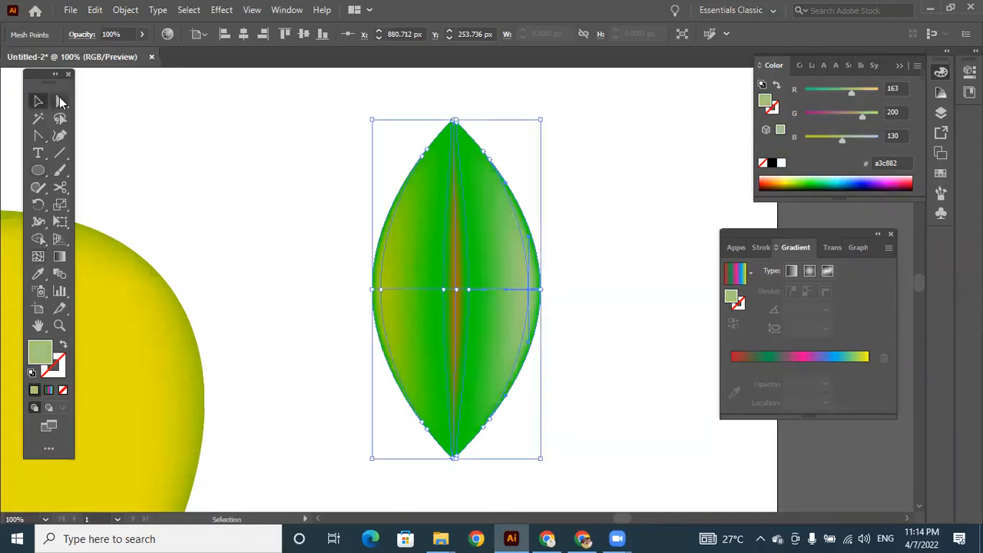
{"action": "left_click", "coordinate": [375, 297]}
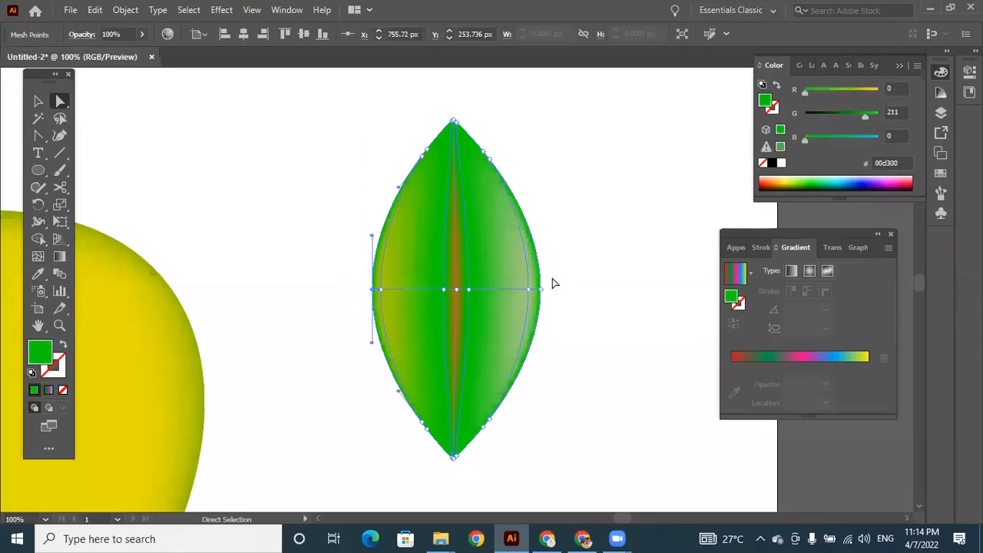
{"action": "left_click_drag", "start_coordinate": [551, 278], "coordinate": [538, 302]}
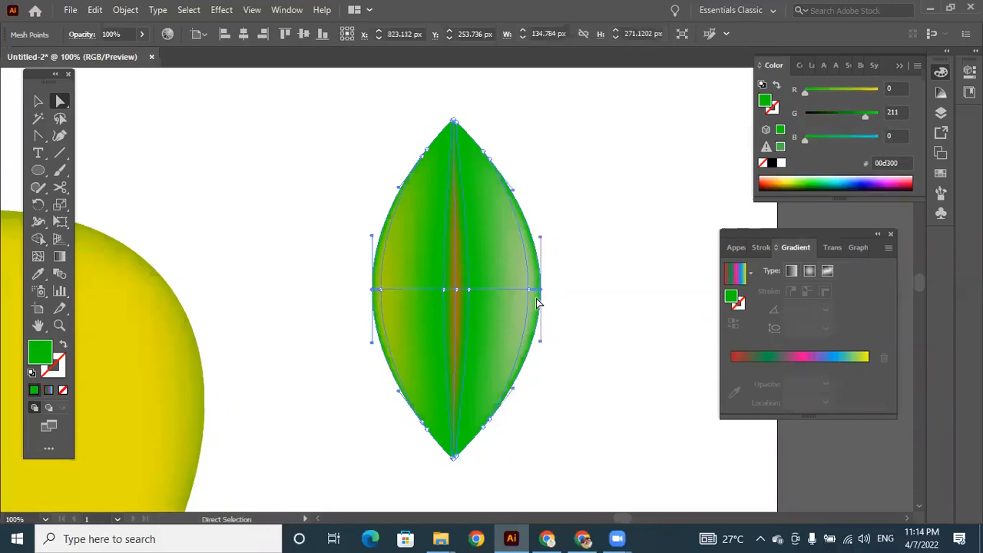
{"action": "left_click_drag", "start_coordinate": [865, 114], "coordinate": [824, 116]}
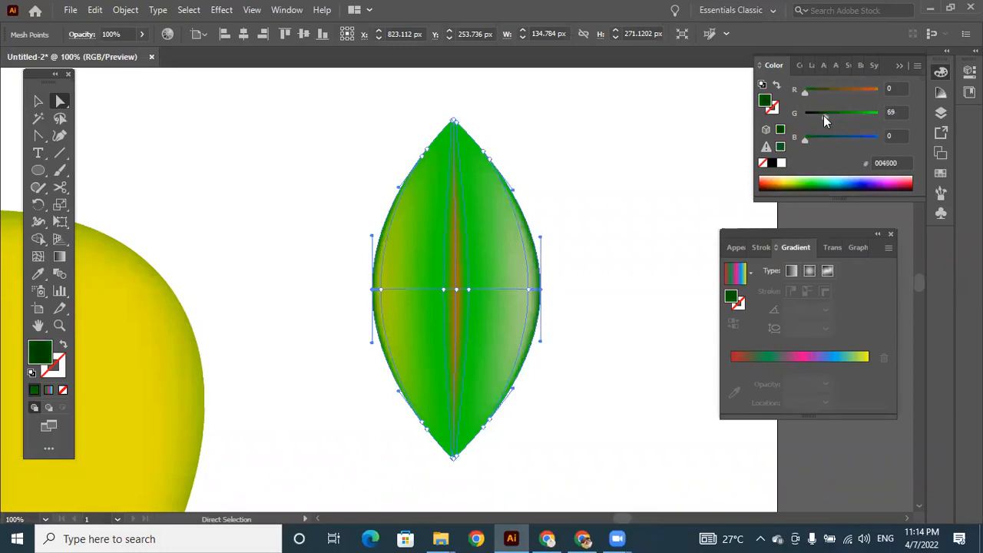
{"action": "left_click", "coordinate": [632, 180]}
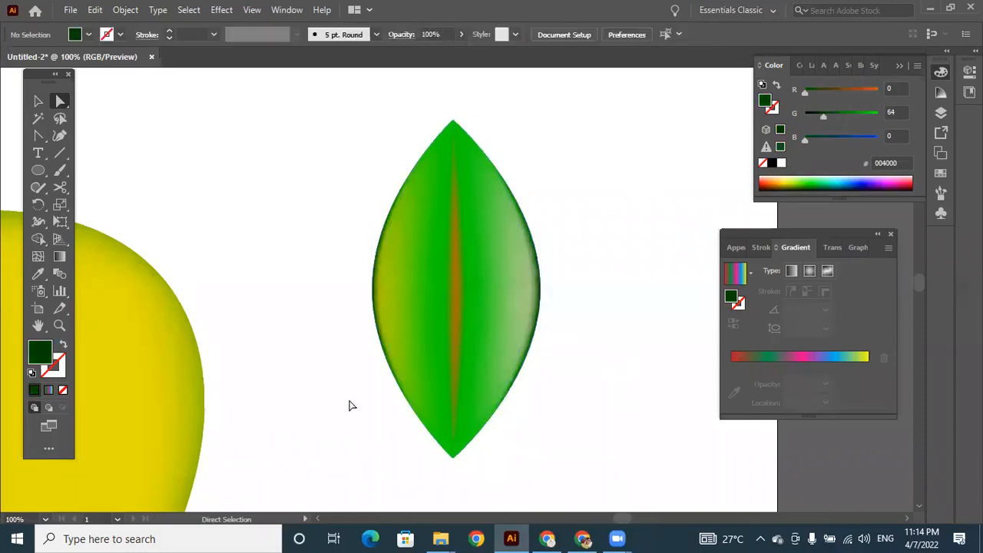
Step: Bend the leaf by shifting its middle row of mesh points to the right, and move its bottom tip upward and slightly left
{"action": "left_click", "coordinate": [38, 100]}
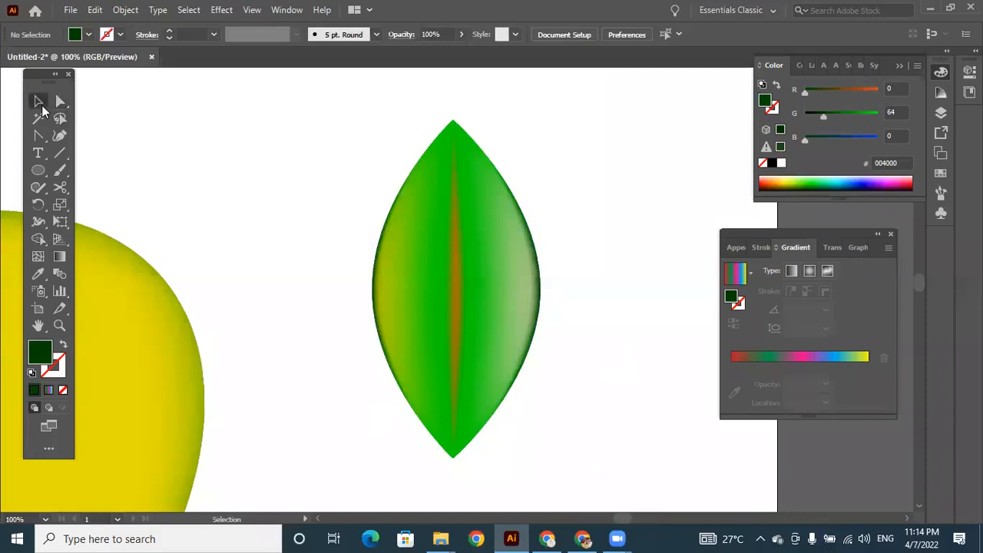
{"action": "left_click", "coordinate": [62, 101]}
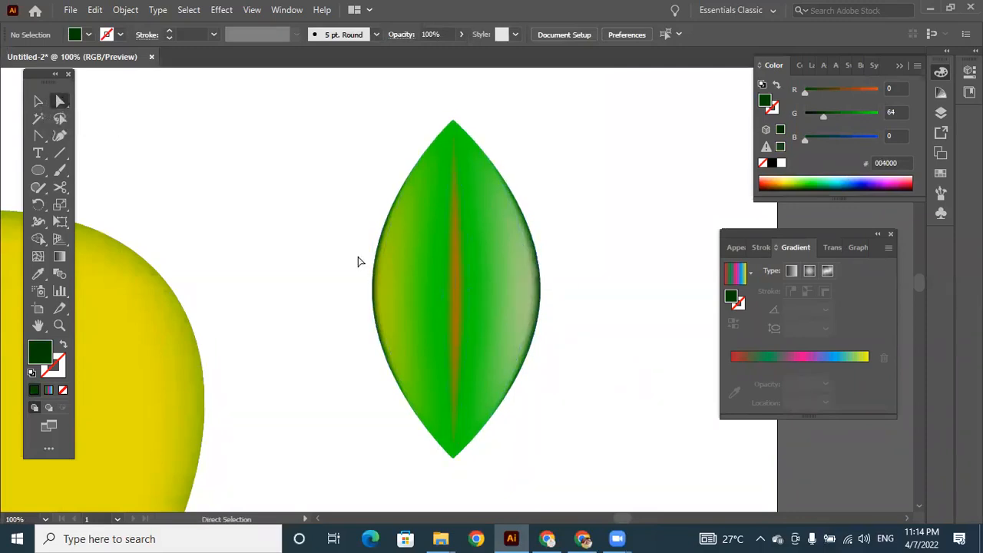
{"action": "left_click_drag", "start_coordinate": [352, 275], "coordinate": [566, 274]}
{"action": "left_click_drag", "start_coordinate": [377, 388], "coordinate": [542, 478]}
{"action": "left_click_drag", "start_coordinate": [454, 452], "coordinate": [444, 422]}
{"action": "left_click", "coordinate": [613, 391]}
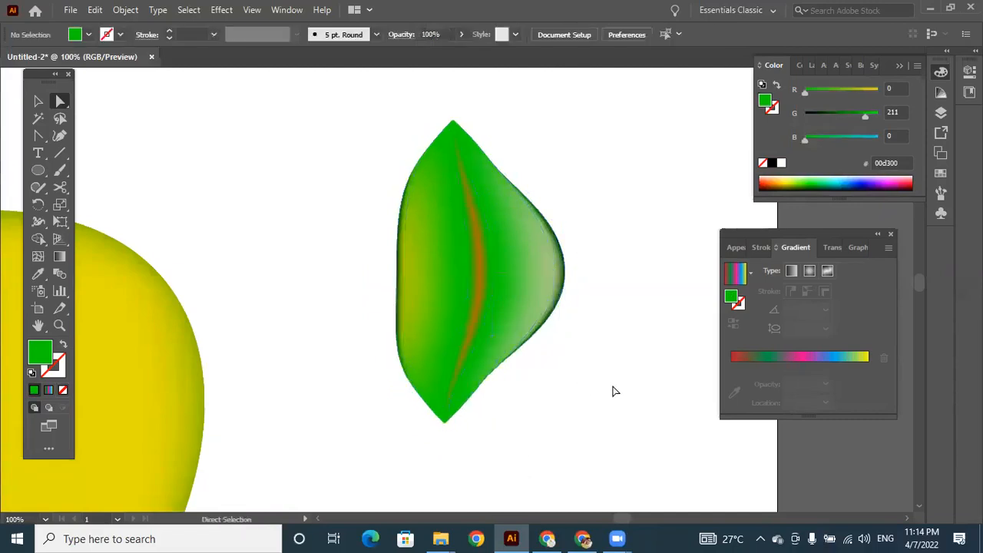
Step: Move the finished leaf onto the upper part of the mango, with its tip at the mango's top edge
{"action": "key", "text": "ctrl+minus"}
{"action": "key", "text": "ctrl+minus"}
{"action": "key", "text": "ctrl+minus"}
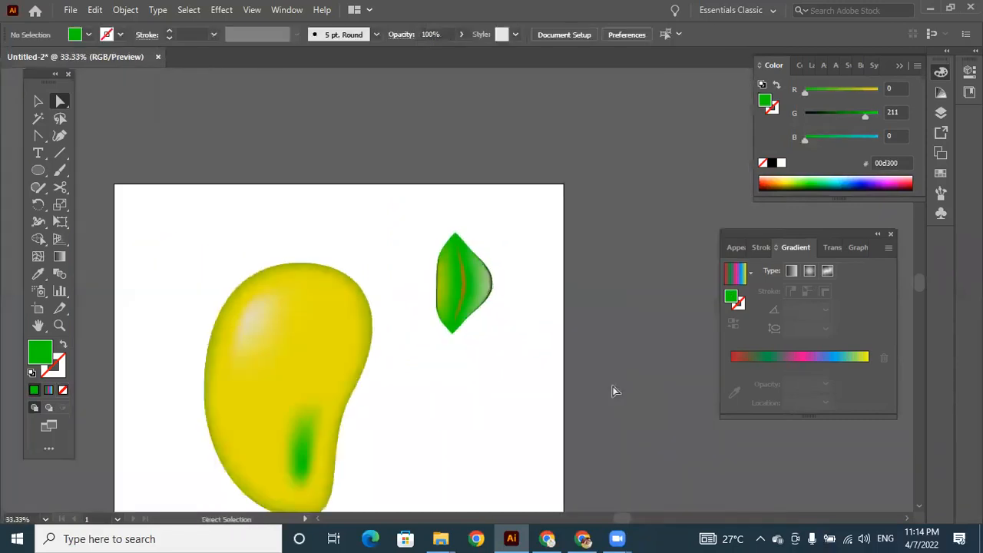
{"action": "left_click", "coordinate": [38, 101]}
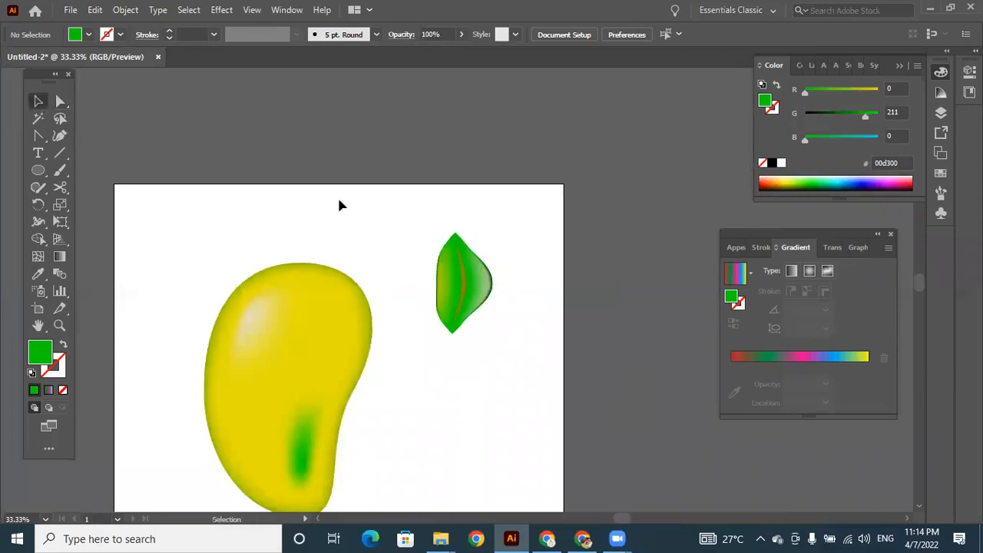
{"action": "left_click_drag", "start_coordinate": [475, 289], "coordinate": [320, 321]}
{"action": "left_click", "coordinate": [467, 360]}
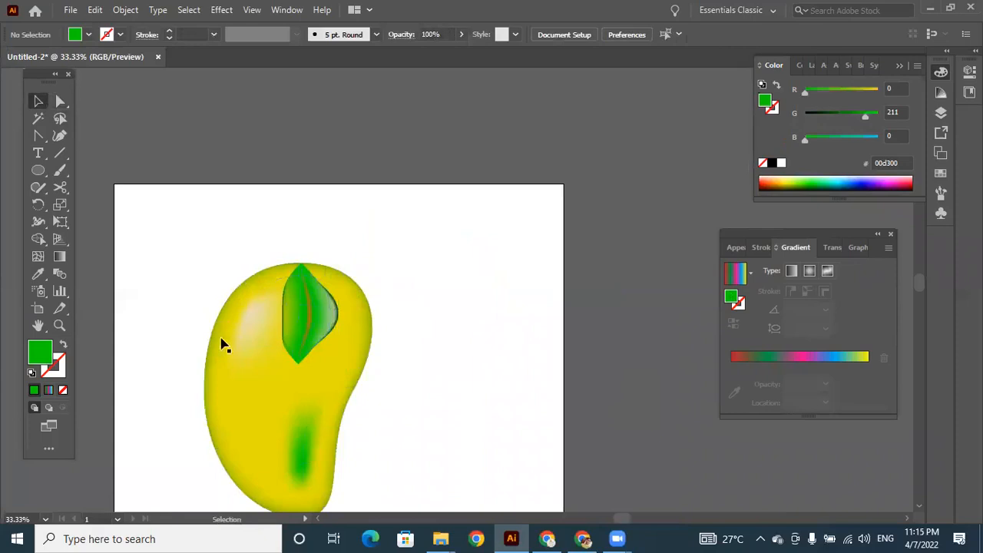
{"action": "key", "text": "h"}
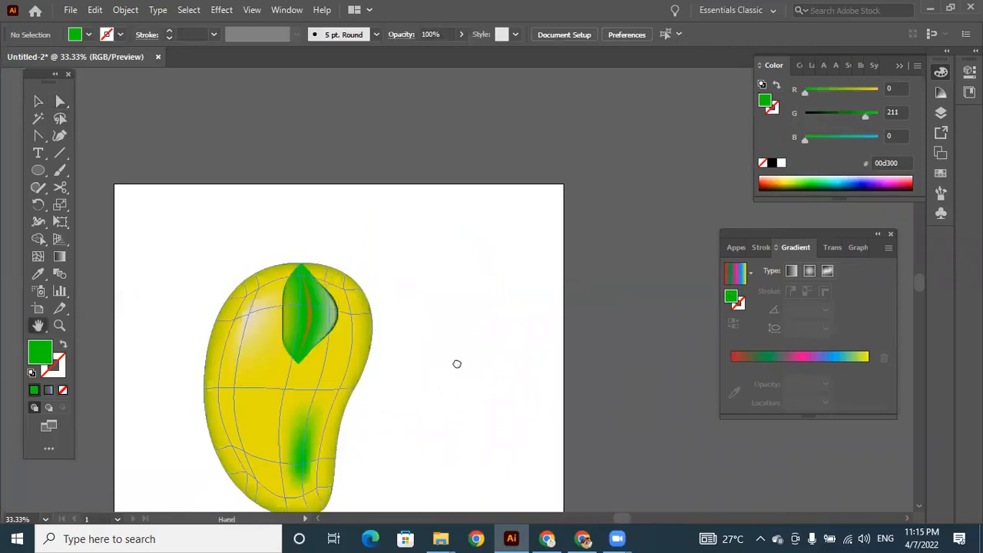
{"action": "left_click_drag", "start_coordinate": [458, 364], "coordinate": [592, 265]}
{"action": "left_click", "coordinate": [40, 102]}
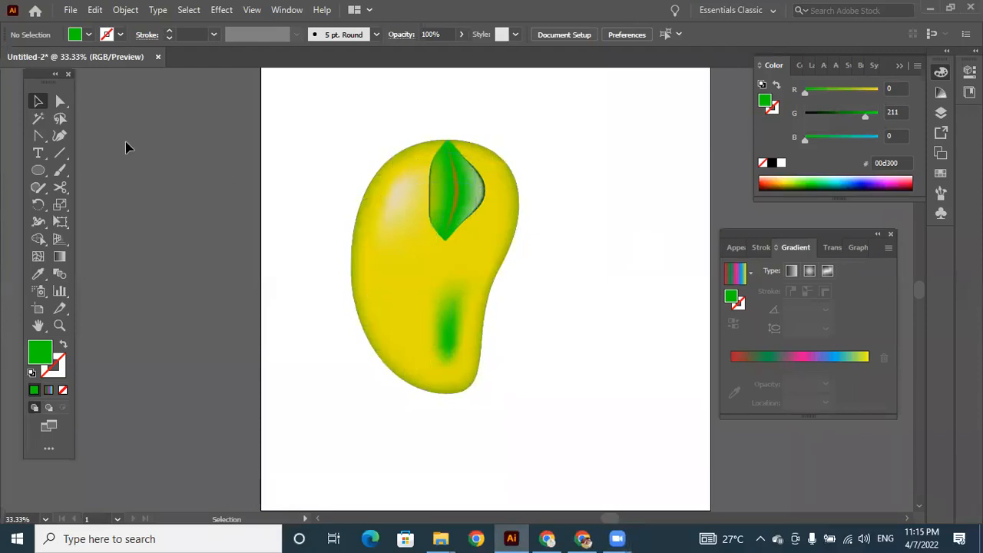
{"action": "left_click", "coordinate": [61, 102]}
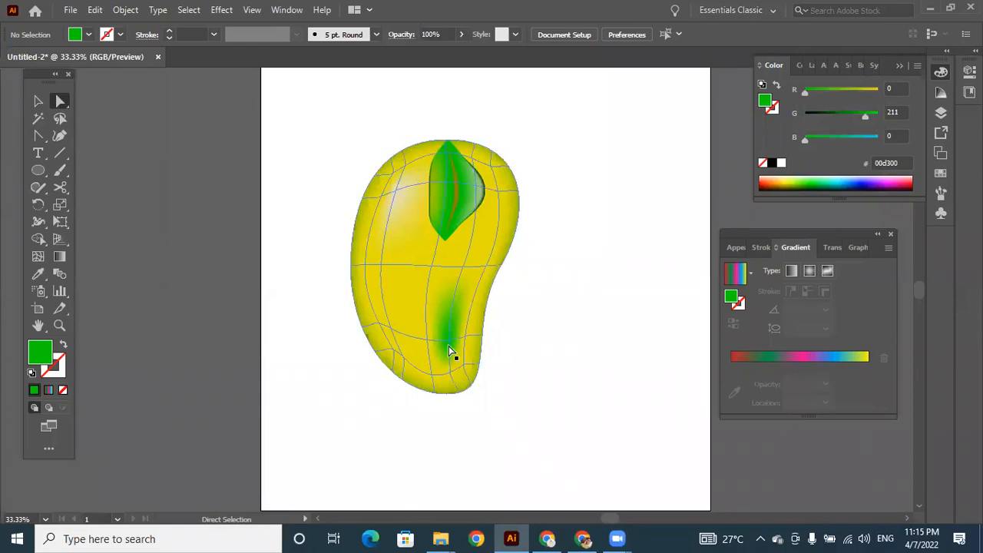
{"action": "left_click", "coordinate": [66, 116]}
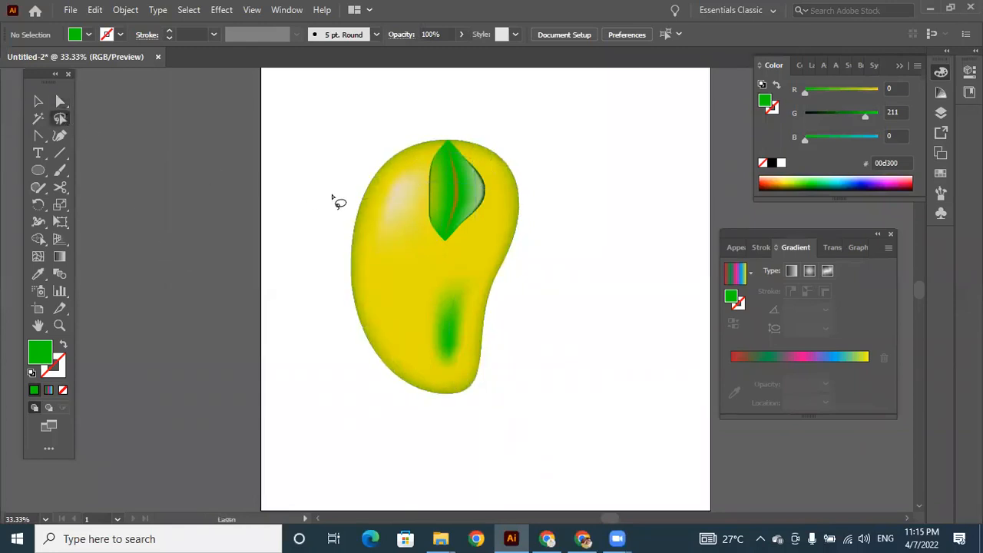
{"action": "left_click", "coordinate": [60, 104]}
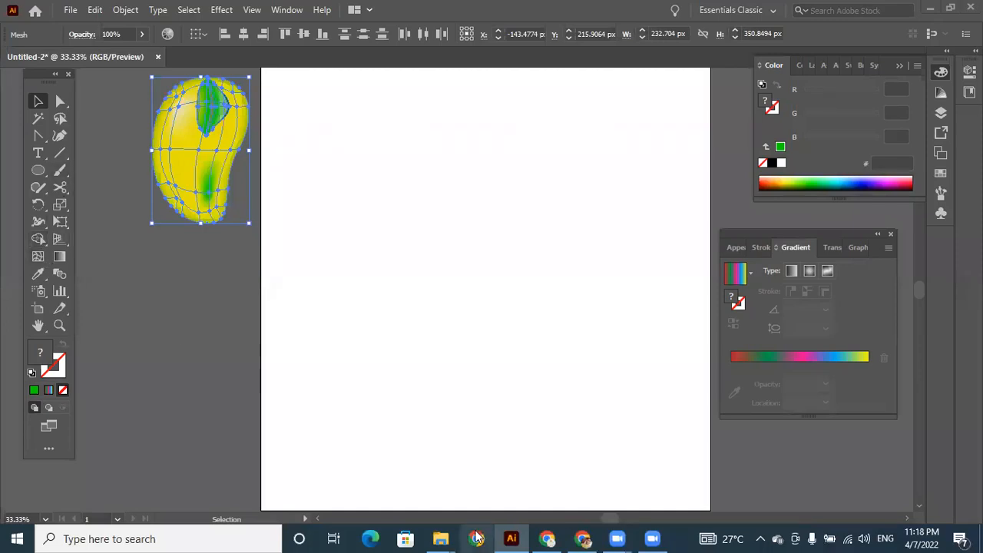
Step: Draw a circle about 375 px in diameter in the middle of the artboard, with no fill and a green 1 pt stroke
{"action": "left_click", "coordinate": [38, 172]}
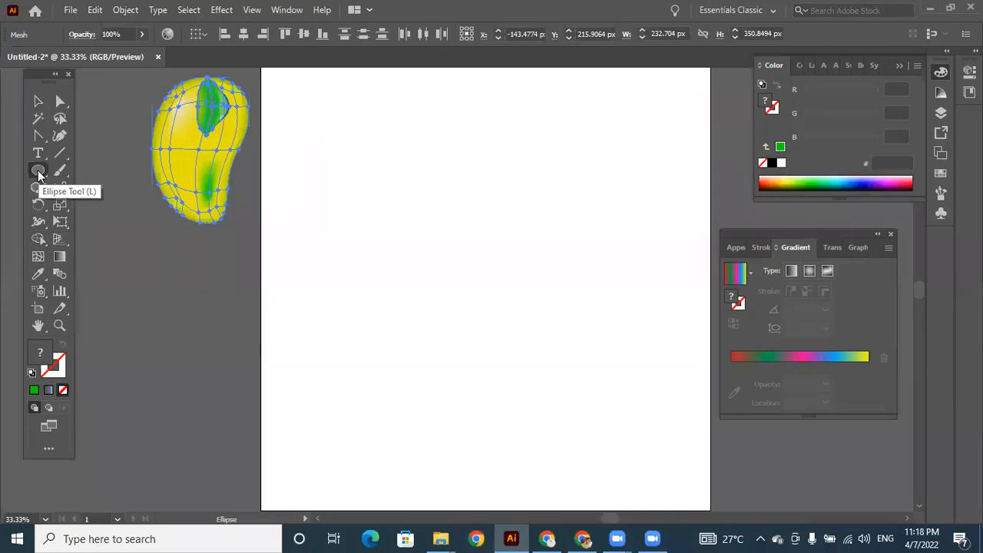
{"action": "left_click_drag", "start_coordinate": [353, 193], "coordinate": [511, 350]}
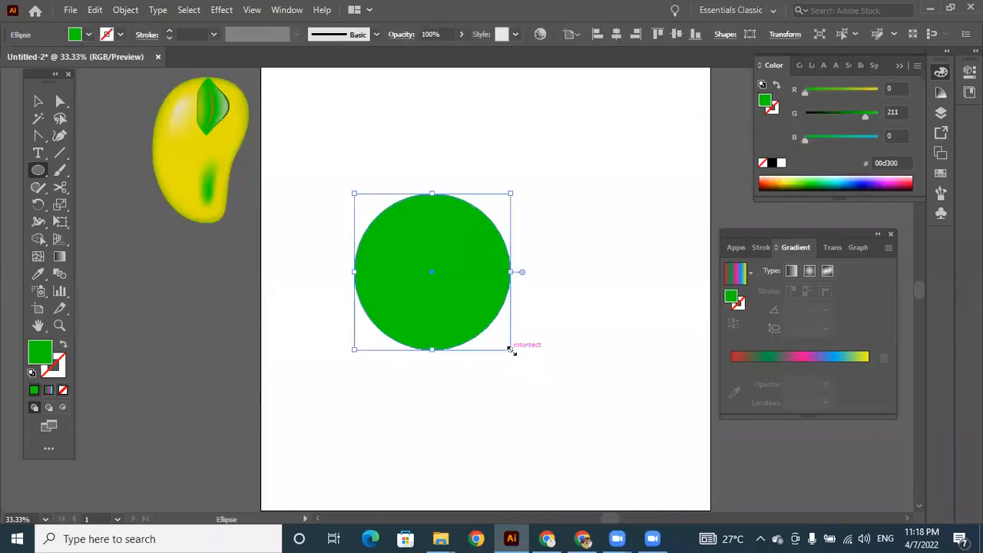
{"action": "left_click", "coordinate": [64, 391]}
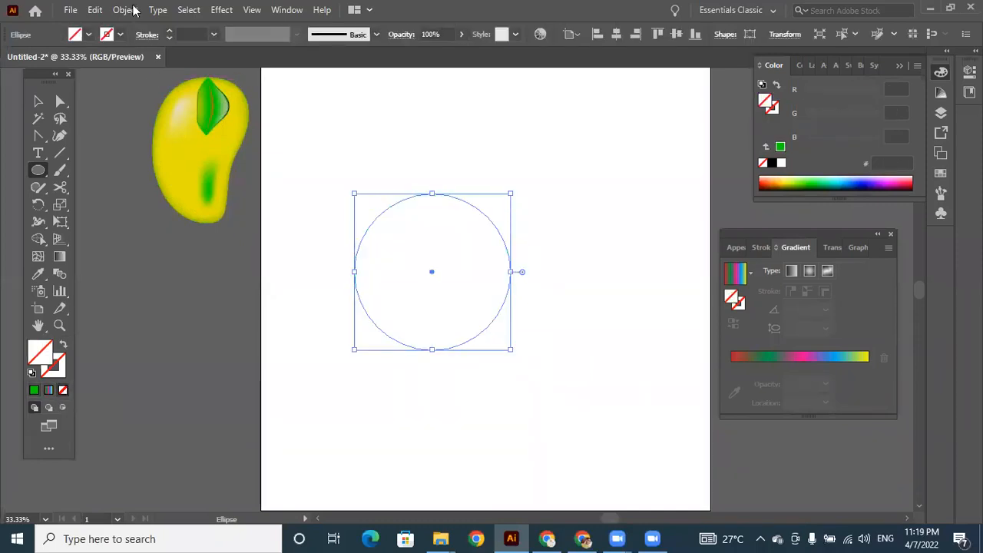
{"action": "left_click", "coordinate": [169, 30]}
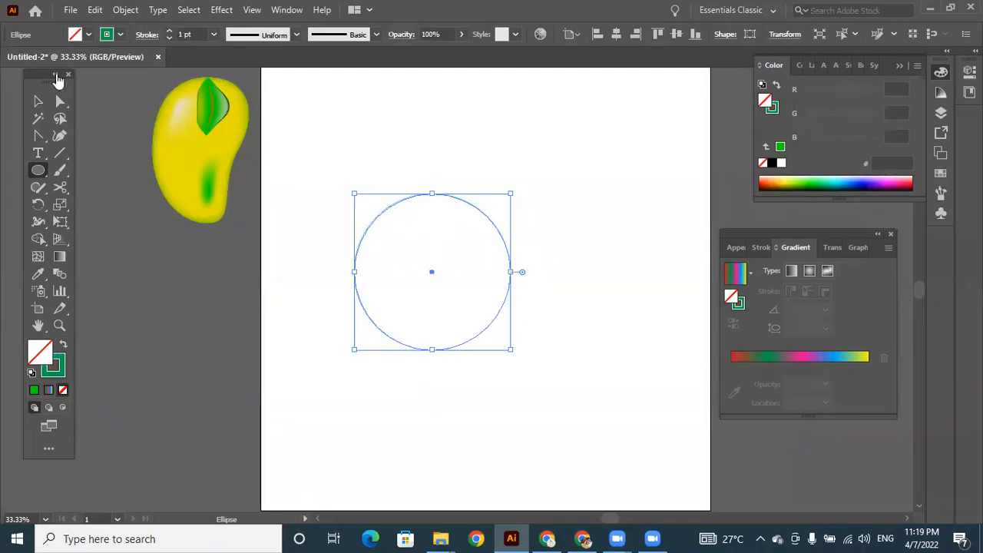
{"action": "left_click", "coordinate": [38, 101]}
{"action": "left_click", "coordinate": [591, 266]}
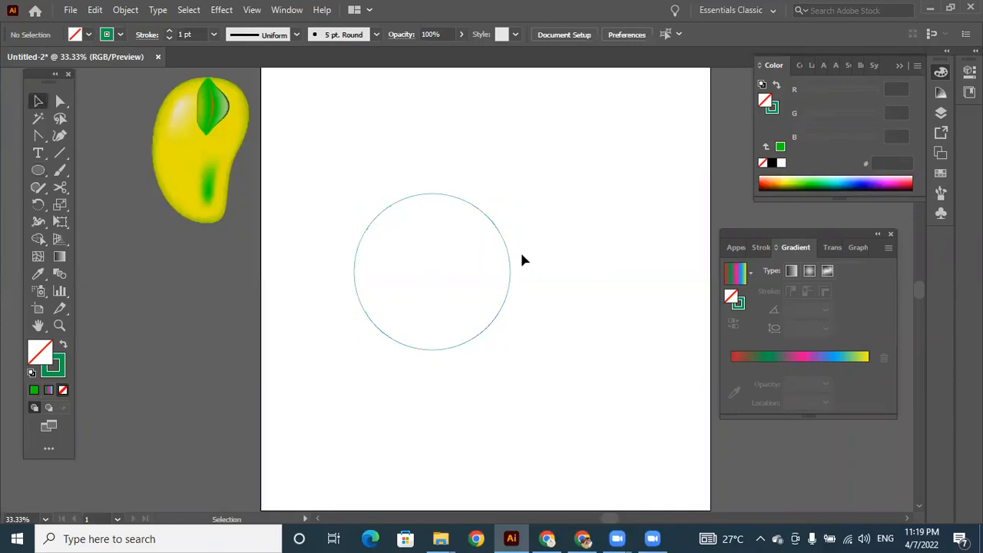
Step: Change the circle's stroke colour to black
{"action": "left_click", "coordinate": [485, 214]}
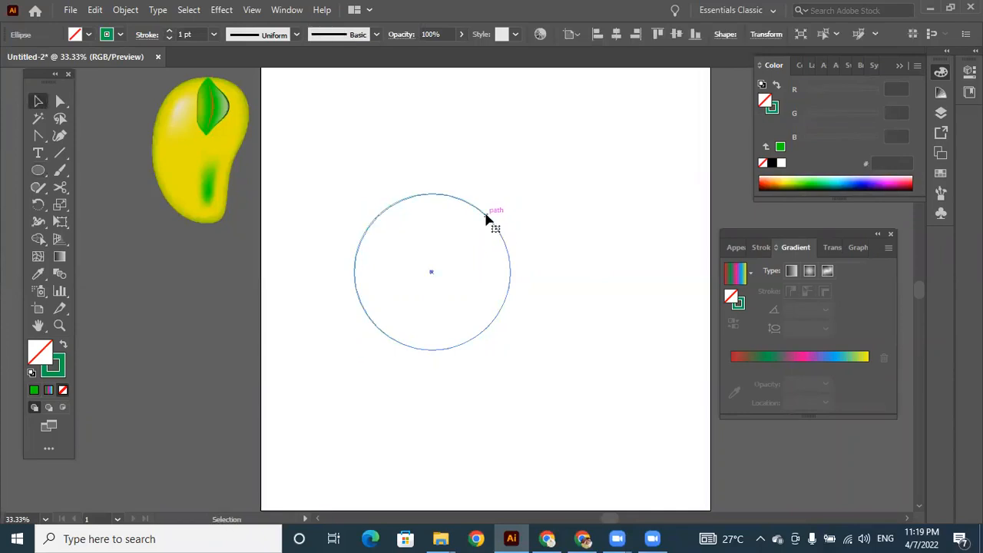
{"action": "left_click", "coordinate": [120, 35]}
{"action": "left_click", "coordinate": [36, 61]}
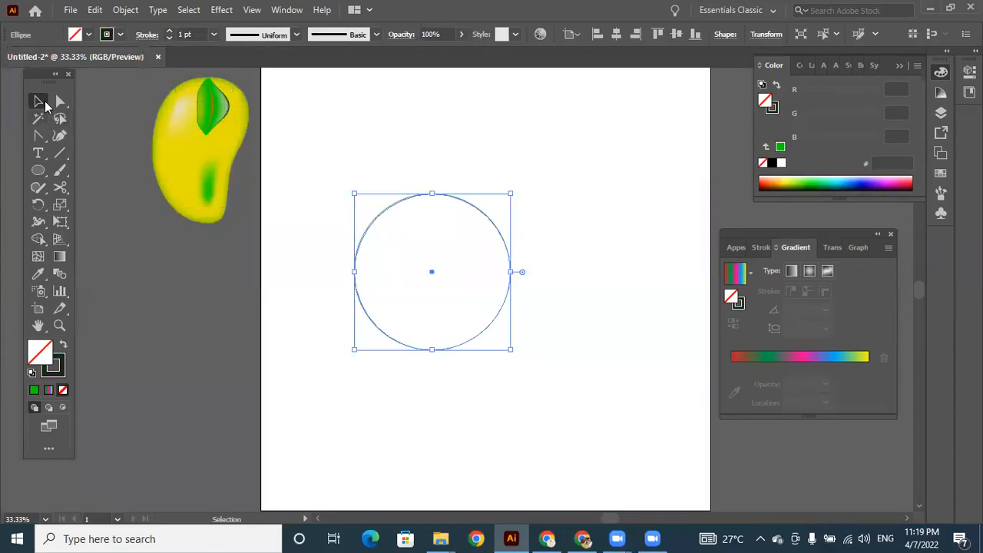
{"action": "left_click", "coordinate": [638, 257]}
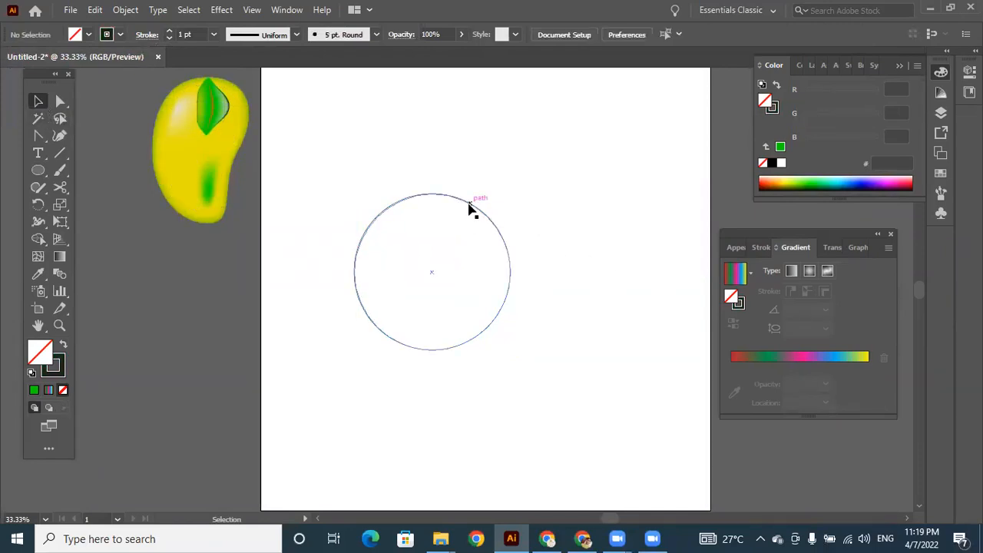
Step: Shift the circle up and left, and duplicate it so the copy overlaps it, offset slightly up and to the right
{"action": "left_click_drag", "start_coordinate": [467, 205], "coordinate": [441, 188]}
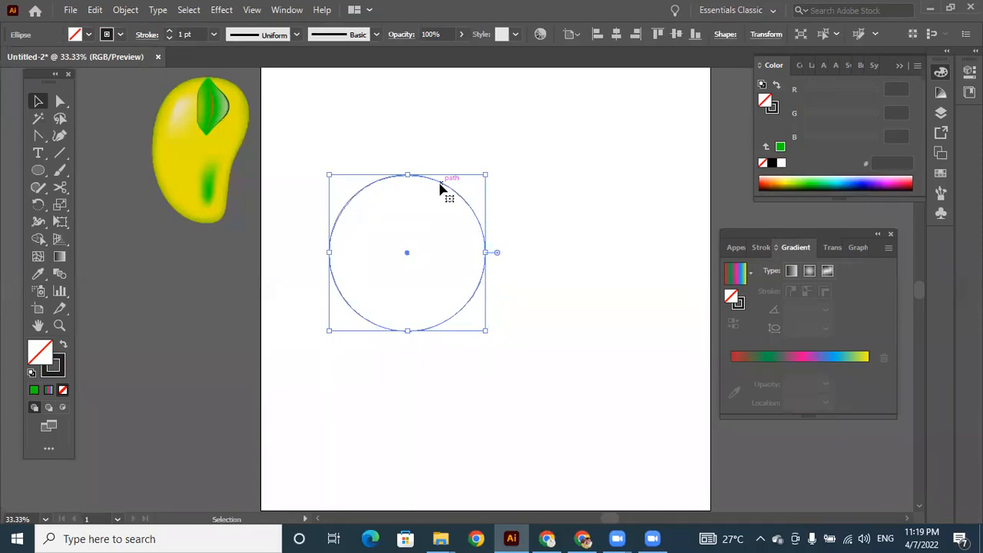
{"action": "left_click_drag", "start_coordinate": [441, 188], "coordinate": [626, 177]}
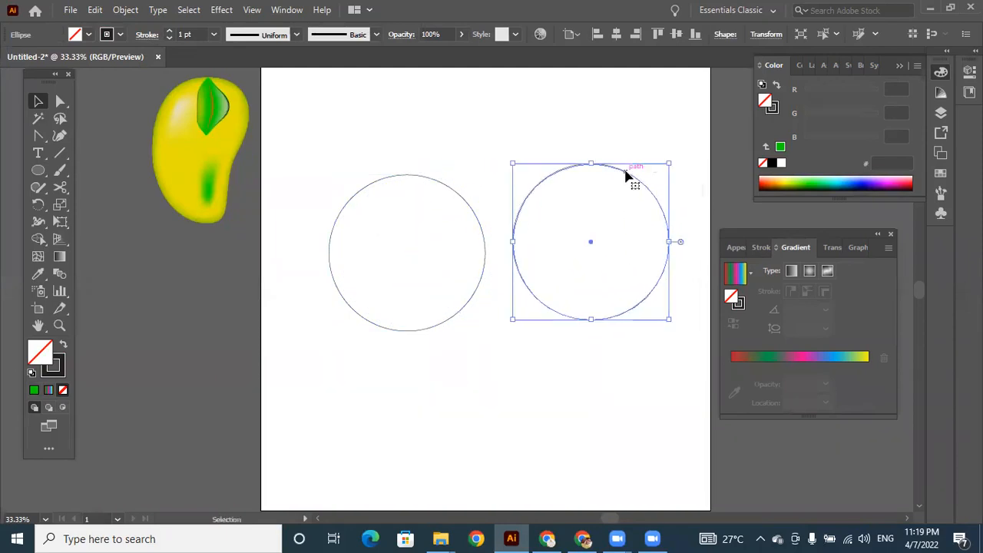
{"action": "left_click", "coordinate": [483, 132]}
{"action": "left_click_drag", "start_coordinate": [606, 169], "coordinate": [455, 161]}
{"action": "left_click", "coordinate": [428, 342]}
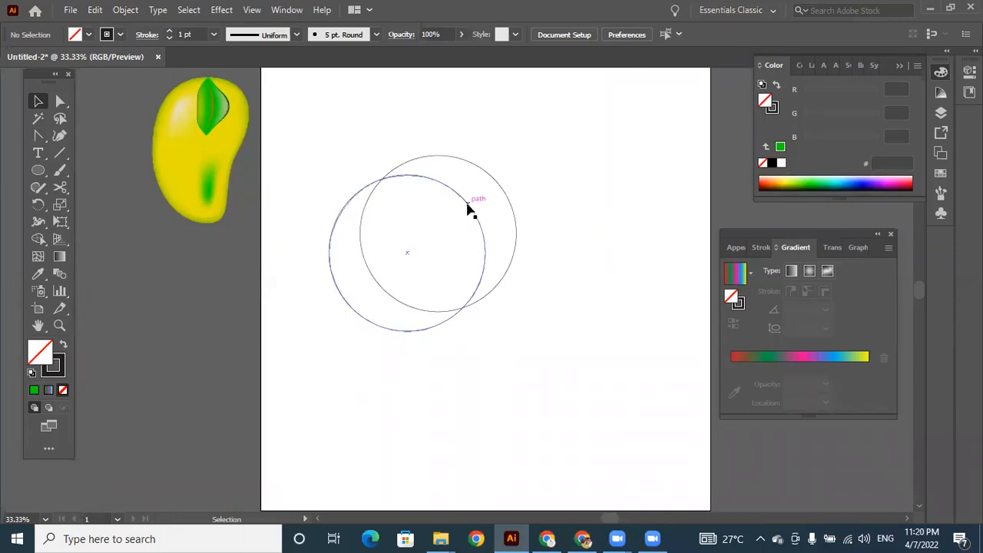
Step: Merge the circles' overlap with the upper-right crescent using Shape Builder, and pull the merged circle and the remaining crescent apart
{"action": "left_click_drag", "start_coordinate": [304, 134], "coordinate": [547, 374]}
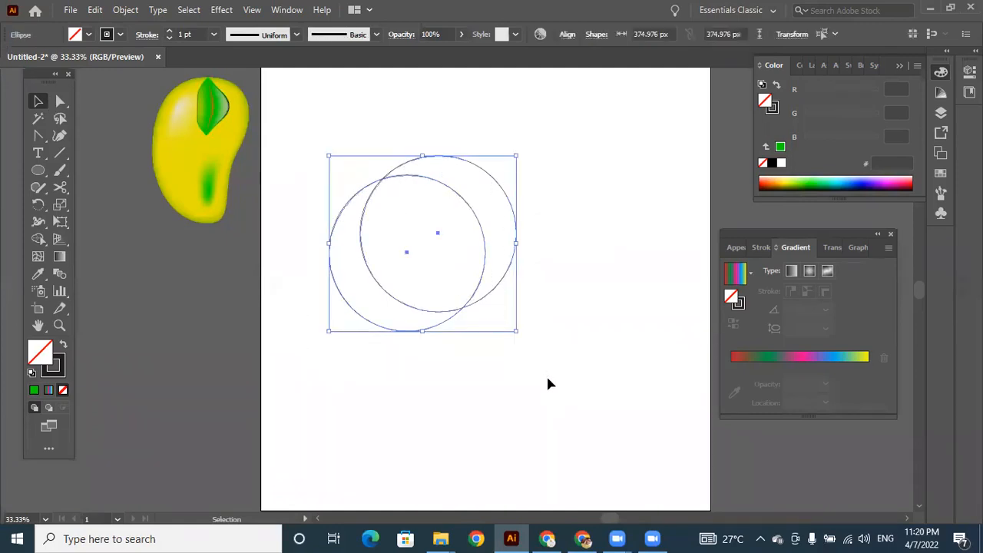
{"action": "left_click", "coordinate": [39, 240]}
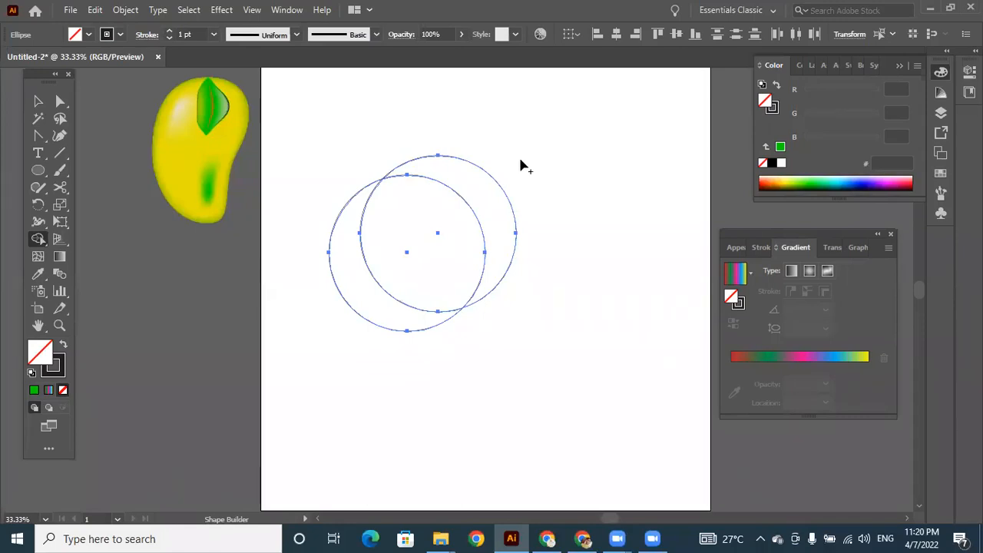
{"action": "left_click_drag", "start_coordinate": [459, 217], "coordinate": [435, 228]}
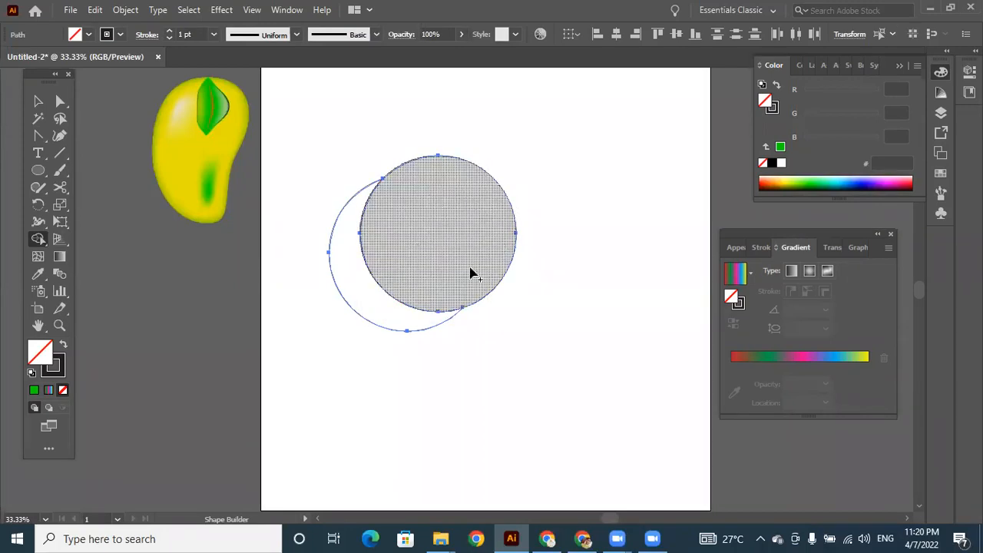
{"action": "left_click", "coordinate": [37, 101]}
{"action": "left_click", "coordinate": [627, 243]}
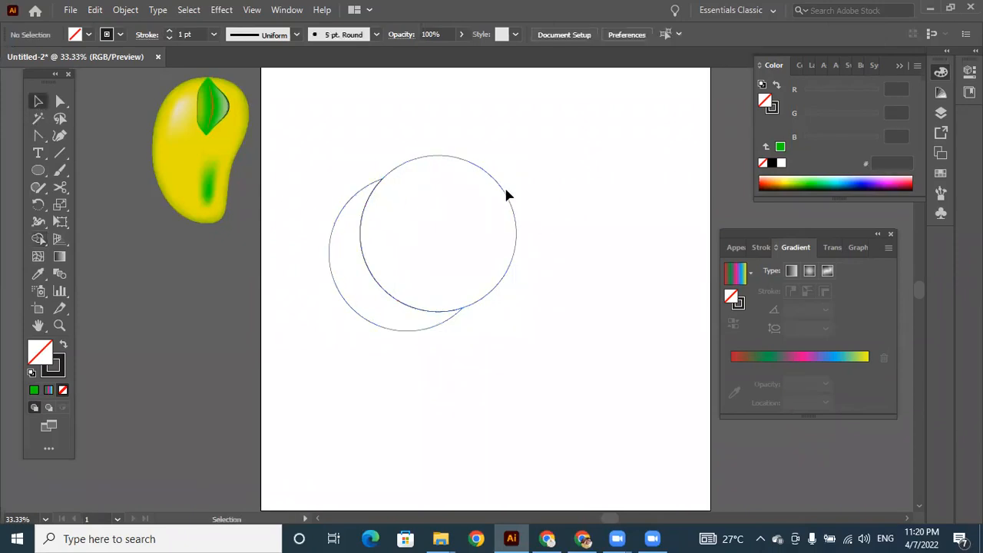
{"action": "left_click_drag", "start_coordinate": [487, 171], "coordinate": [585, 168]}
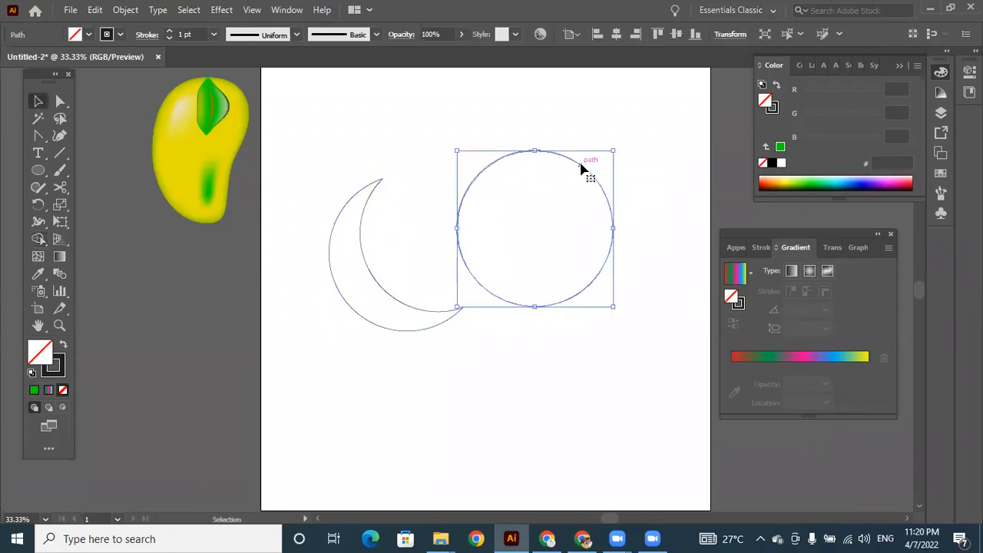
{"action": "left_click_drag", "start_coordinate": [338, 224], "coordinate": [299, 188]}
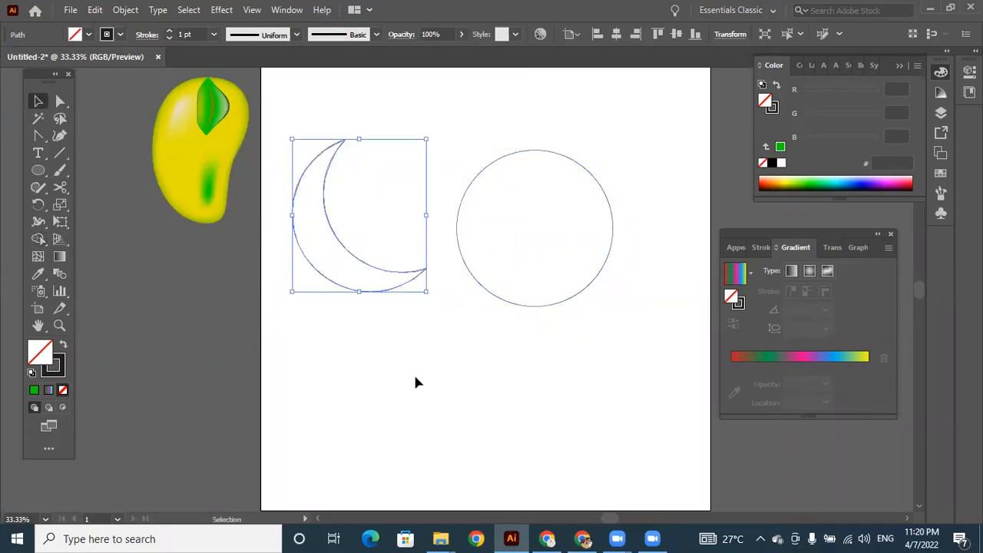
Step: Fill the crescent with grey a5a5a4 and move it slightly down and to the right
{"action": "double_click", "coordinate": [43, 358]}
{"action": "left_click", "coordinate": [305, 236]}
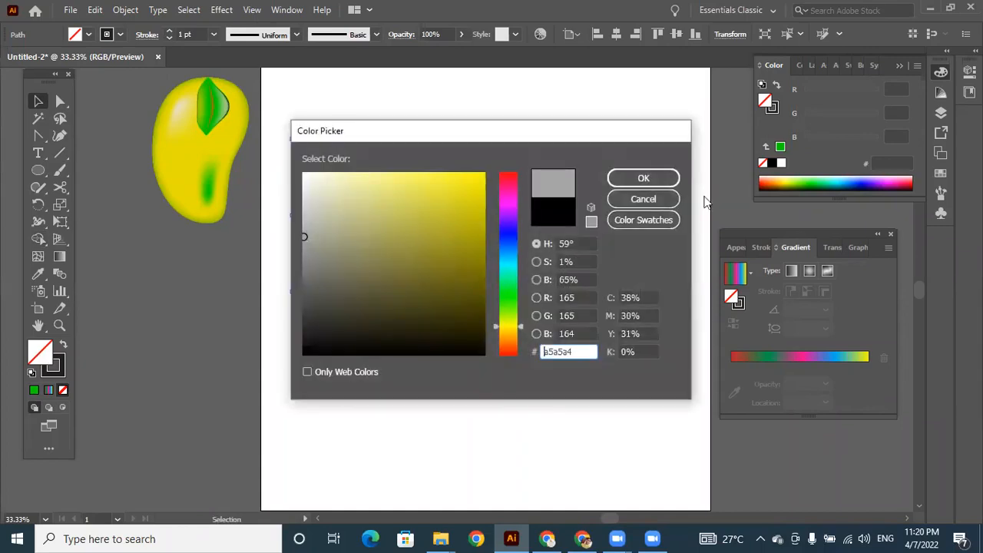
{"action": "left_click", "coordinate": [640, 179]}
{"action": "left_click", "coordinate": [388, 357]}
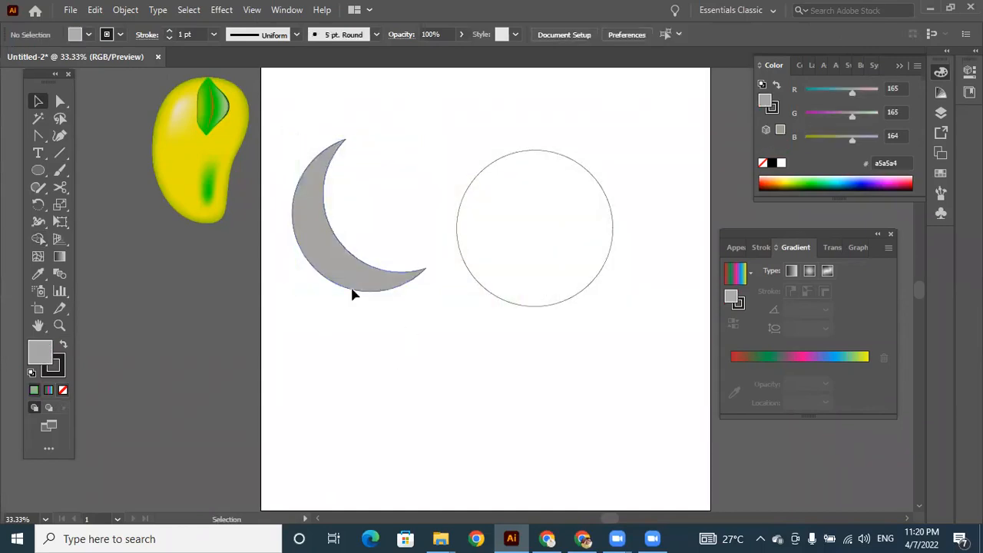
{"action": "left_click_drag", "start_coordinate": [286, 130], "coordinate": [434, 343]}
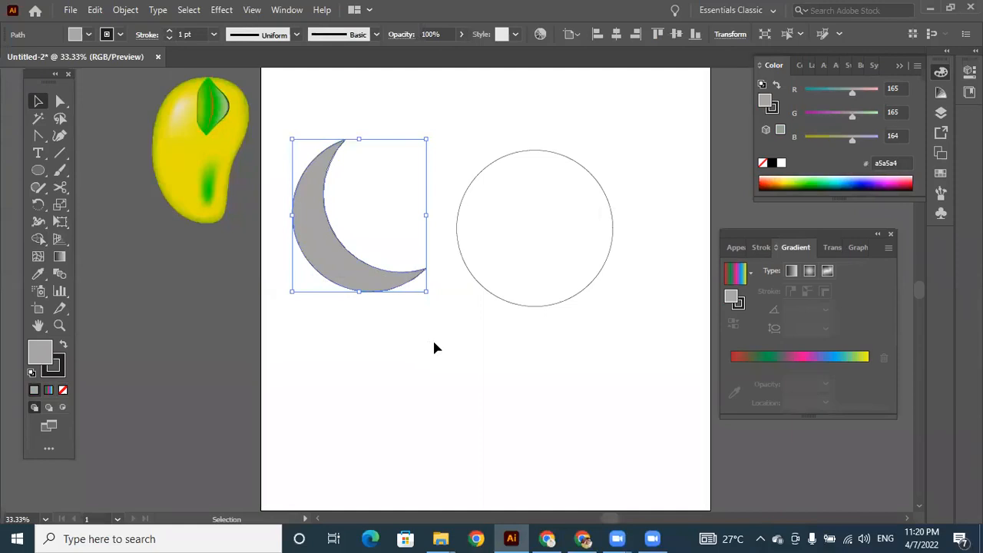
{"action": "left_click_drag", "start_coordinate": [349, 266], "coordinate": [367, 296]}
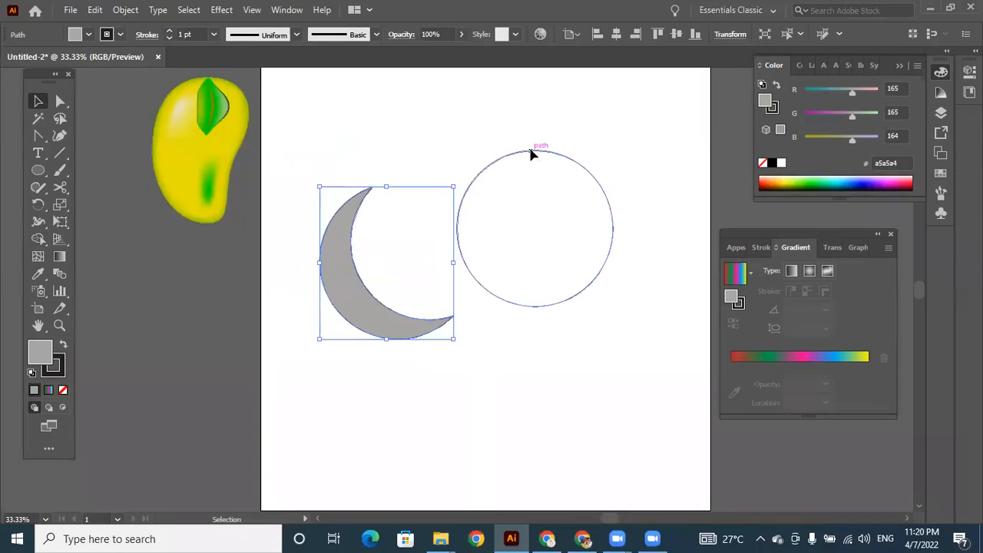
{"action": "left_click", "coordinate": [530, 154]}
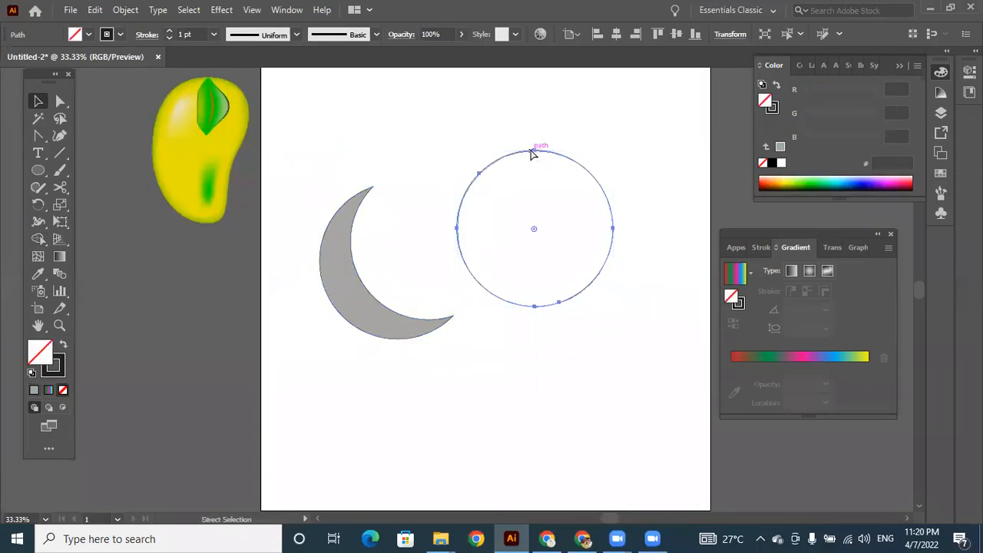
Step: Undo the crescent's fill, the moves and the Shape Builder merge, back to the two overlapping circles
{"action": "key", "text": "ctrl+z"}
{"action": "key", "text": "ctrl+z"}
{"action": "key", "text": "ctrl+z"}
{"action": "key", "text": "ctrl+z"}
{"action": "key", "text": "ctrl+z"}
{"action": "key", "text": "ctrl+z"}
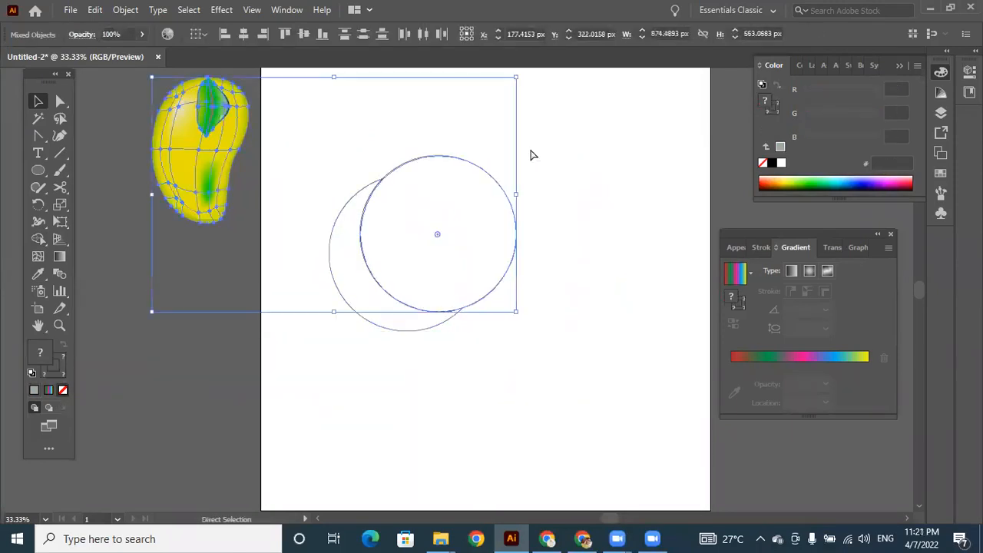
{"action": "left_click", "coordinate": [568, 226]}
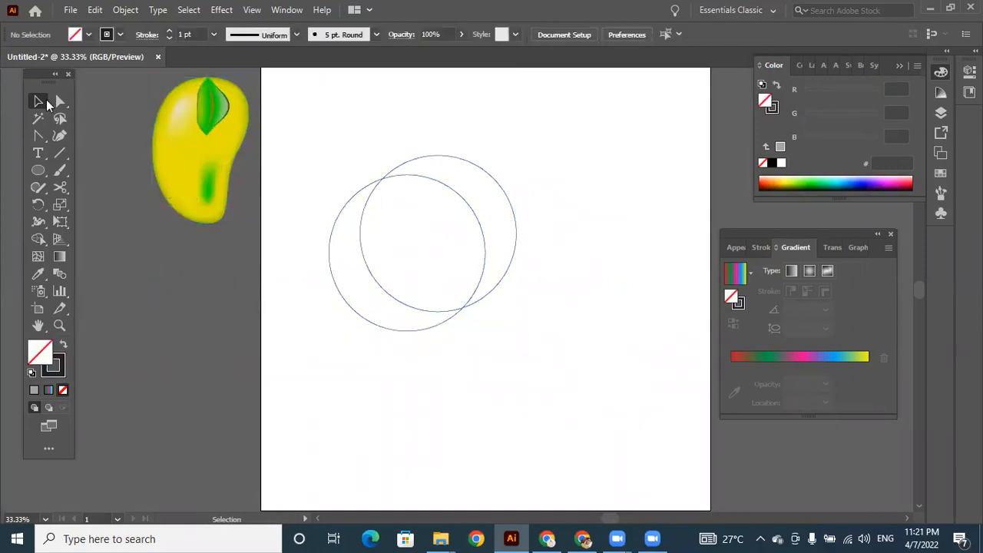
Step: Subtract the upper-right crescent and the central overlap from the two circles with Shape Builder, keeping only the lower-left crescent
{"action": "left_click_drag", "start_coordinate": [274, 150], "coordinate": [534, 377]}
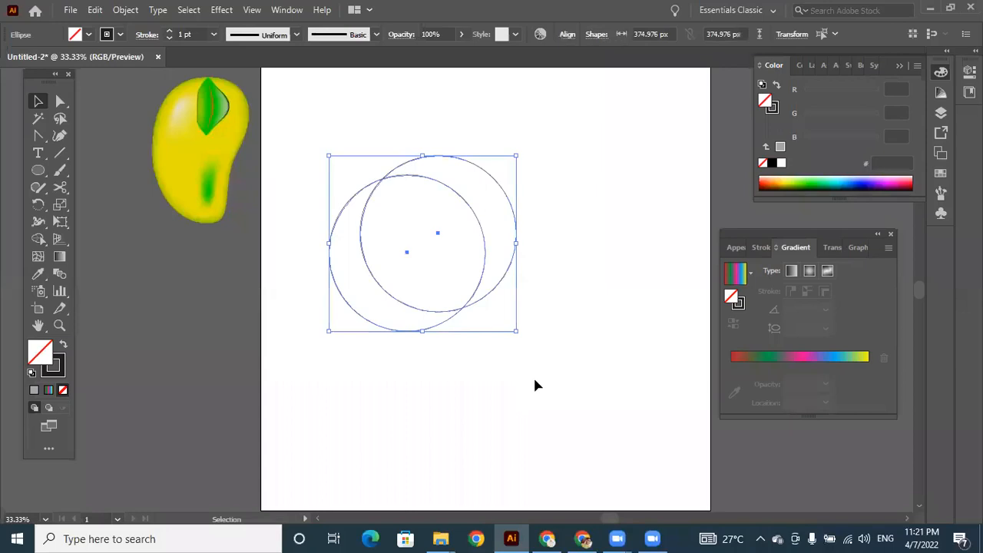
{"action": "left_click", "coordinate": [39, 240]}
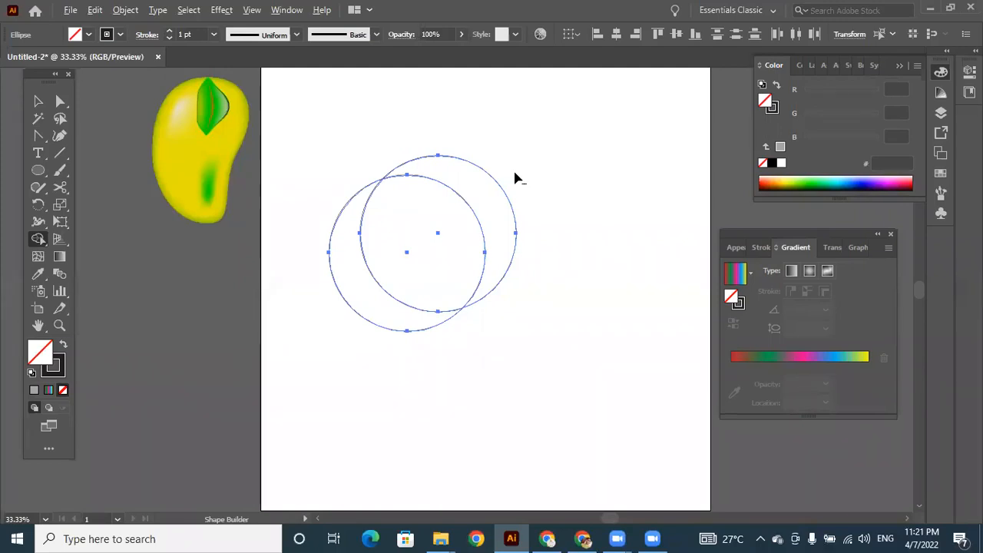
{"action": "left_click", "coordinate": [479, 200], "text": "alt"}
{"action": "left_click", "coordinate": [440, 220], "text": "alt"}
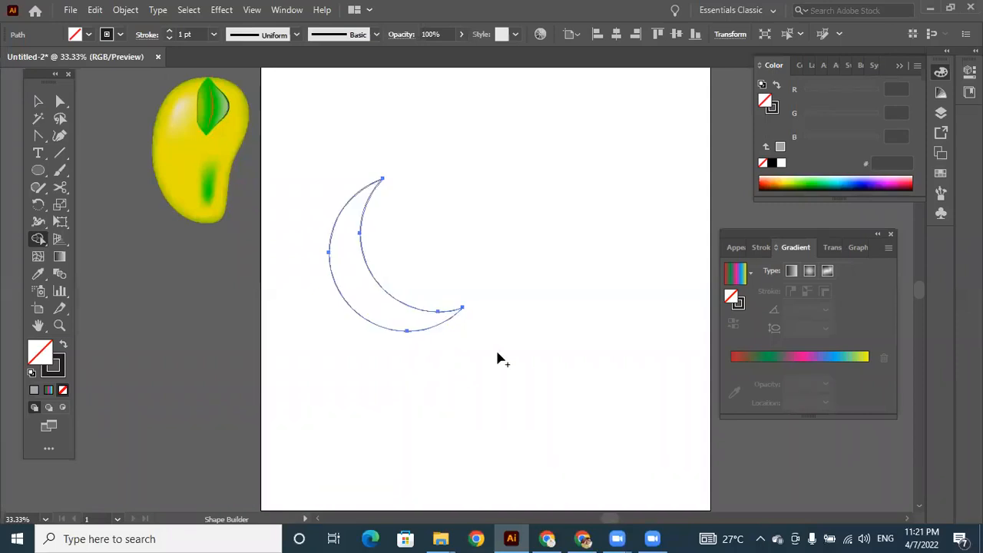
Step: Fill the crescent with light grey b5b5b5 and move it off the artboard, below the mango
{"action": "left_click", "coordinate": [38, 101]}
{"action": "left_click_drag", "start_coordinate": [301, 150], "coordinate": [518, 378]}
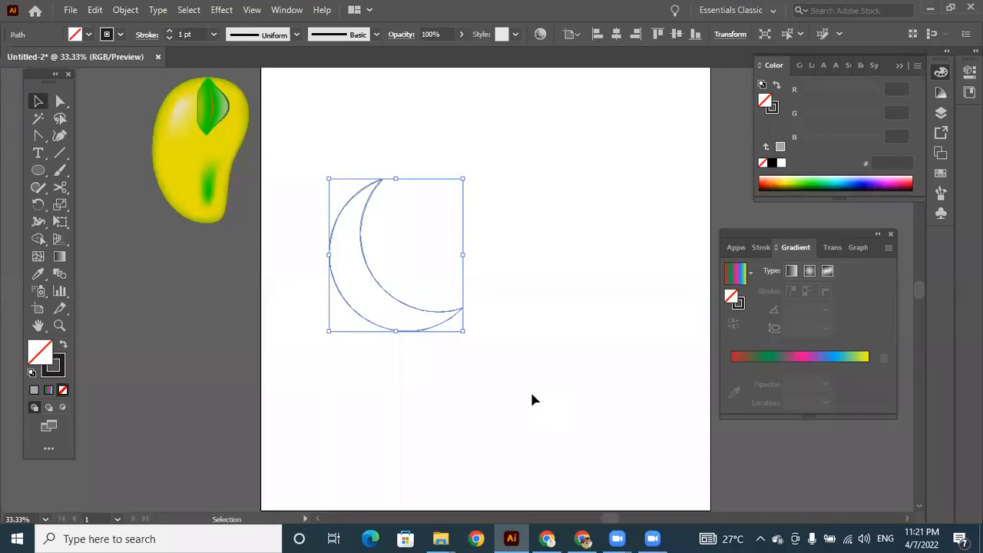
{"action": "double_click", "coordinate": [44, 358]}
{"action": "left_click", "coordinate": [303, 225]}
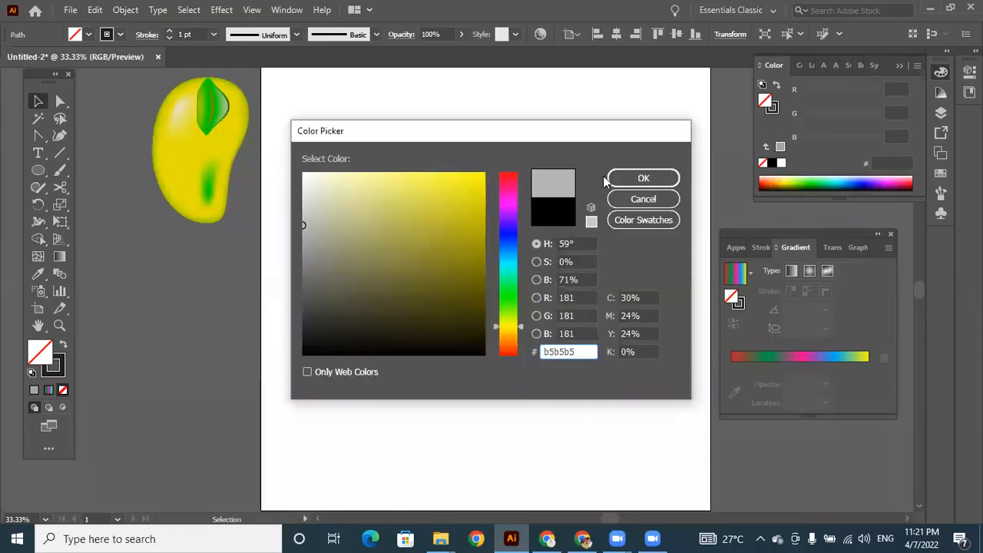
{"action": "left_click", "coordinate": [628, 179]}
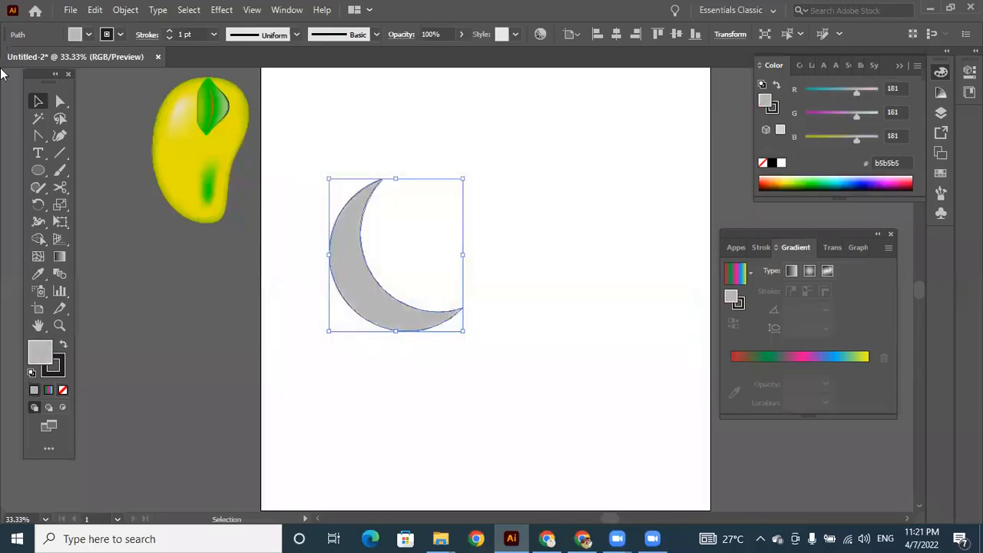
{"action": "left_click_drag", "start_coordinate": [370, 295], "coordinate": [156, 354]}
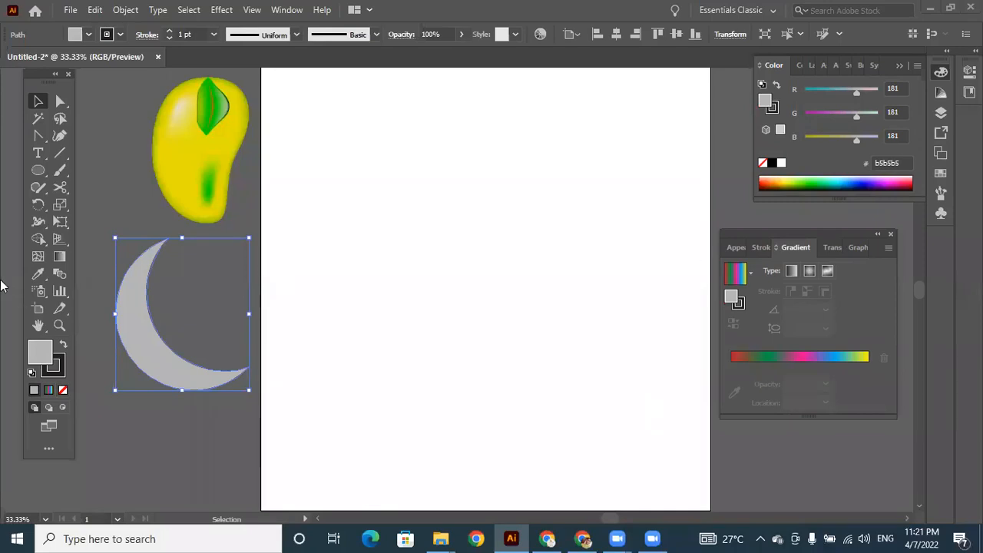
{"action": "left_click", "coordinate": [38, 171]}
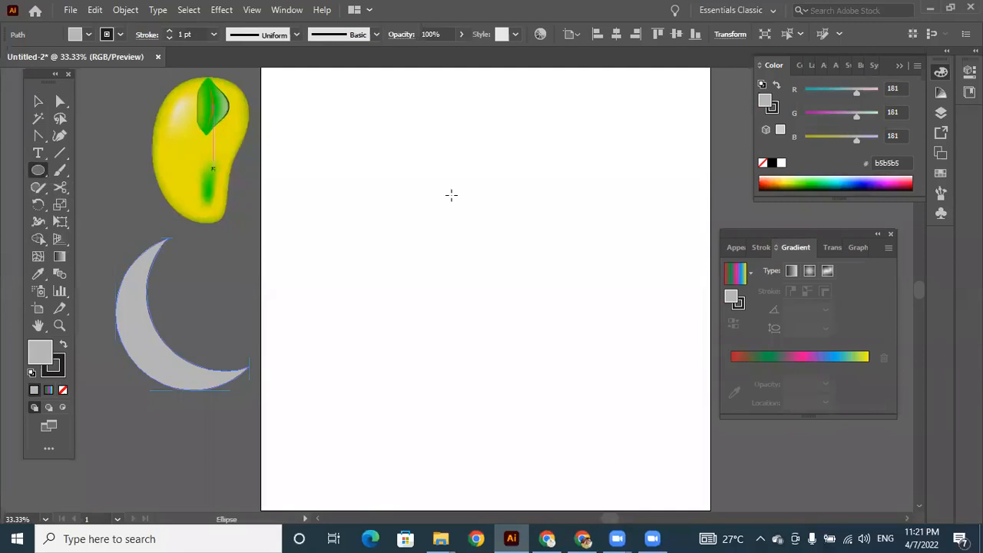
{"action": "left_click_drag", "start_coordinate": [312, 130], "coordinate": [422, 237]}
{"action": "key", "text": "Delete"}
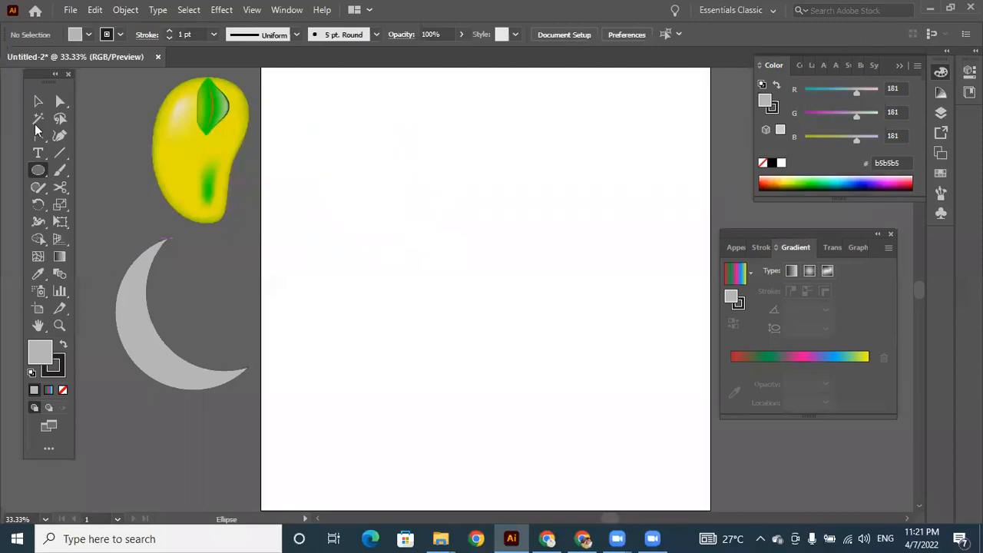
Step: Draw a straight horizontal line across the middle of the empty artboard with the Line Segment tool
{"action": "left_click", "coordinate": [60, 153]}
{"action": "left_click_drag", "start_coordinate": [355, 303], "coordinate": [662, 303]}
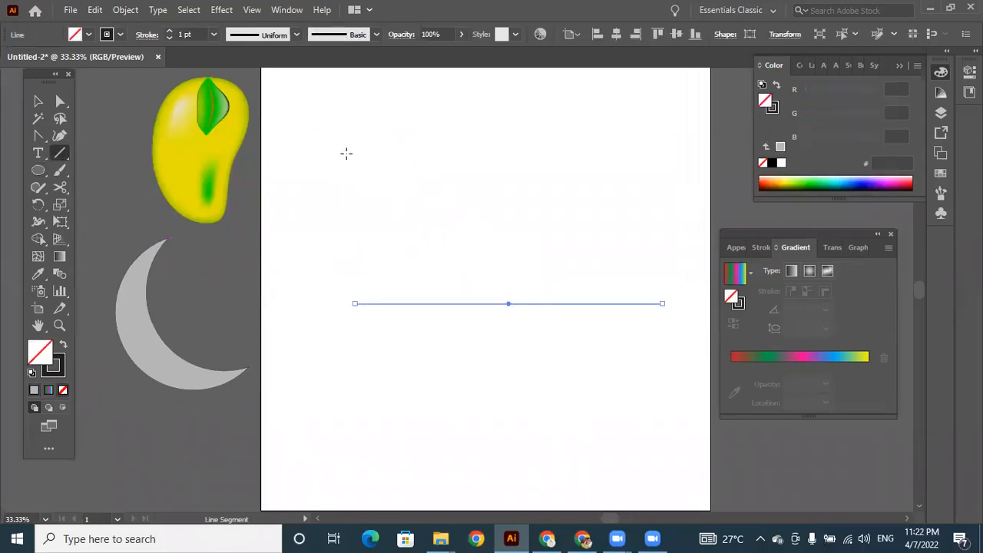
Step: Try drawing a second line above the horizontal one at different angles, and undo each attempt
{"action": "left_click_drag", "start_coordinate": [593, 196], "coordinate": [346, 154]}
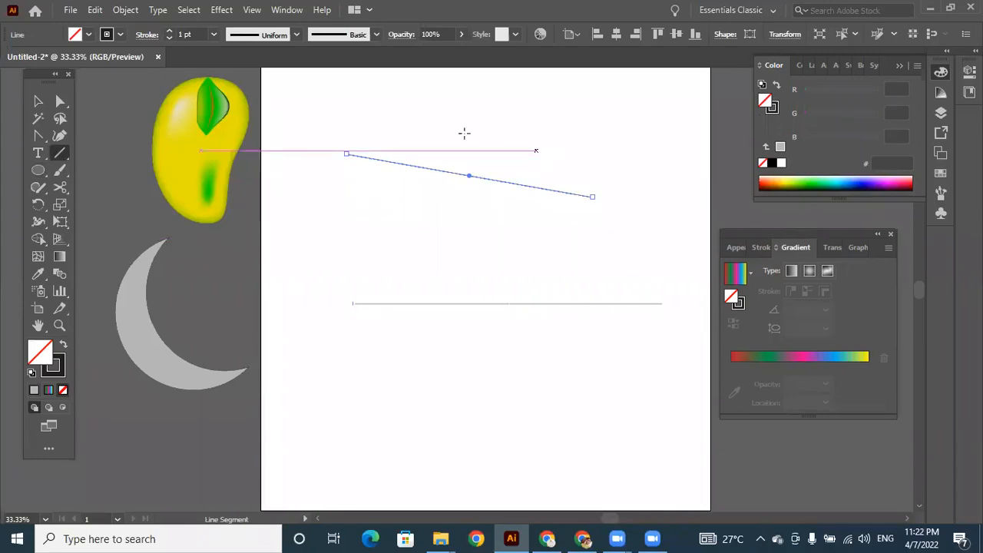
{"action": "key", "text": "ctrl+z"}
{"action": "left_click_drag", "start_coordinate": [365, 178], "coordinate": [639, 177]}
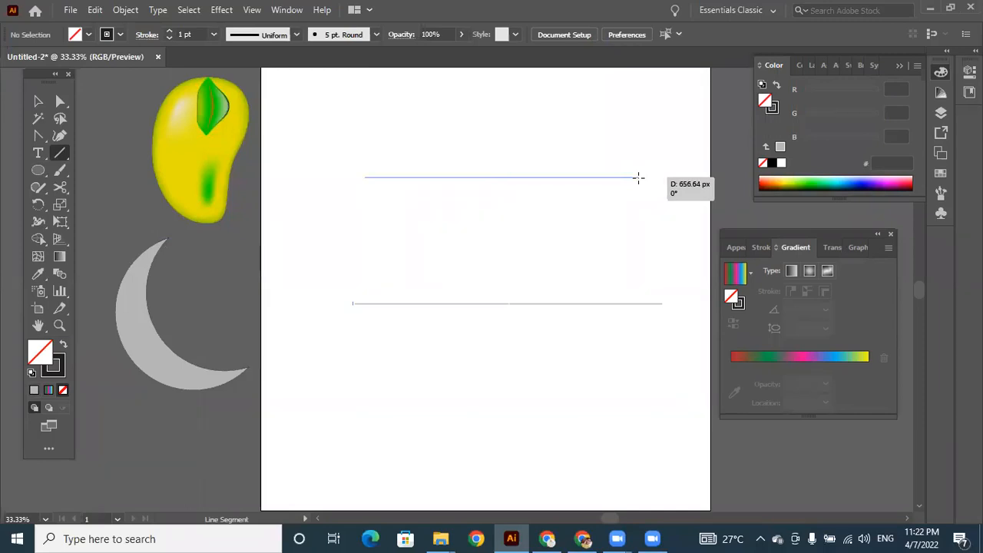
{"action": "mouse_move", "coordinate": [638, 178]}
{"action": "left_mouse_down"}
{"action": "mouse_move", "coordinate": [637, 138]}
{"action": "mouse_move", "coordinate": [637, 193]}
{"action": "left_mouse_up"}
{"action": "mouse_move", "coordinate": [637, 222]}
{"action": "left_mouse_down"}
{"action": "mouse_move", "coordinate": [635, 314]}
{"action": "mouse_move", "coordinate": [505, 395]}
{"action": "mouse_move", "coordinate": [338, 450]}
{"action": "mouse_move", "coordinate": [483, 391]}
{"action": "mouse_move", "coordinate": [576, 202]}
{"action": "mouse_move", "coordinate": [614, 176]}
{"action": "mouse_move", "coordinate": [660, 170]}
{"action": "mouse_move", "coordinate": [657, 313]}
{"action": "mouse_move", "coordinate": [606, 401]}
{"action": "mouse_move", "coordinate": [507, 450]}
{"action": "mouse_move", "coordinate": [392, 466]}
{"action": "mouse_move", "coordinate": [542, 305]}
{"action": "mouse_move", "coordinate": [626, 158]}
{"action": "mouse_move", "coordinate": [659, 167]}
{"action": "left_mouse_up"}
{"action": "key", "text": "shift"}
{"action": "key", "text": "ctrl+z"}
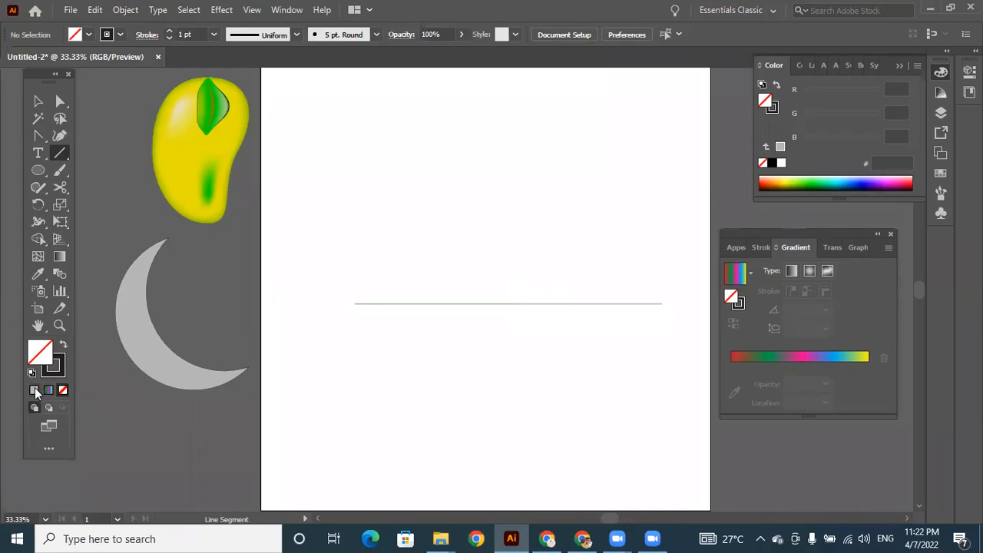
Step: Select the horizontal line and give it a black 000000 fill
{"action": "left_click", "coordinate": [42, 102]}
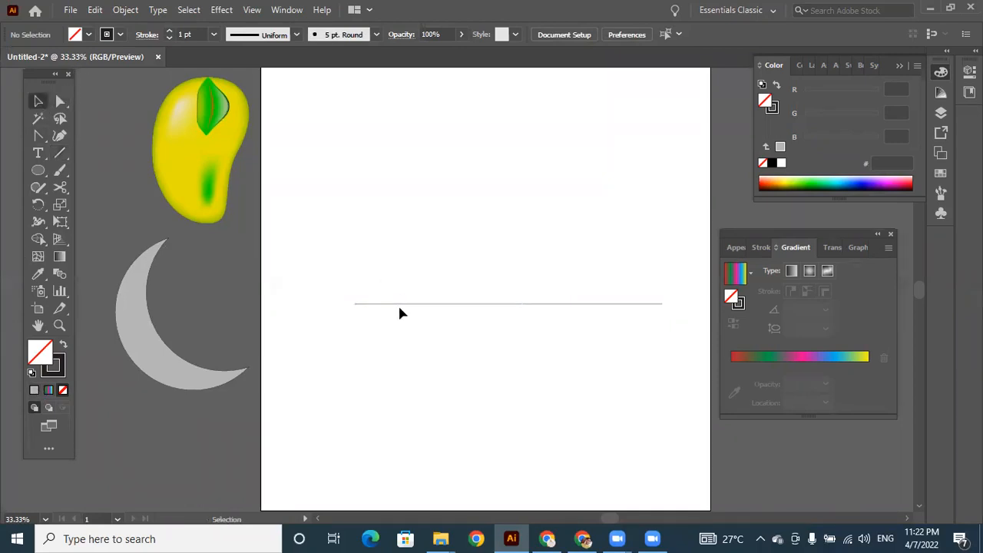
{"action": "left_click", "coordinate": [397, 306]}
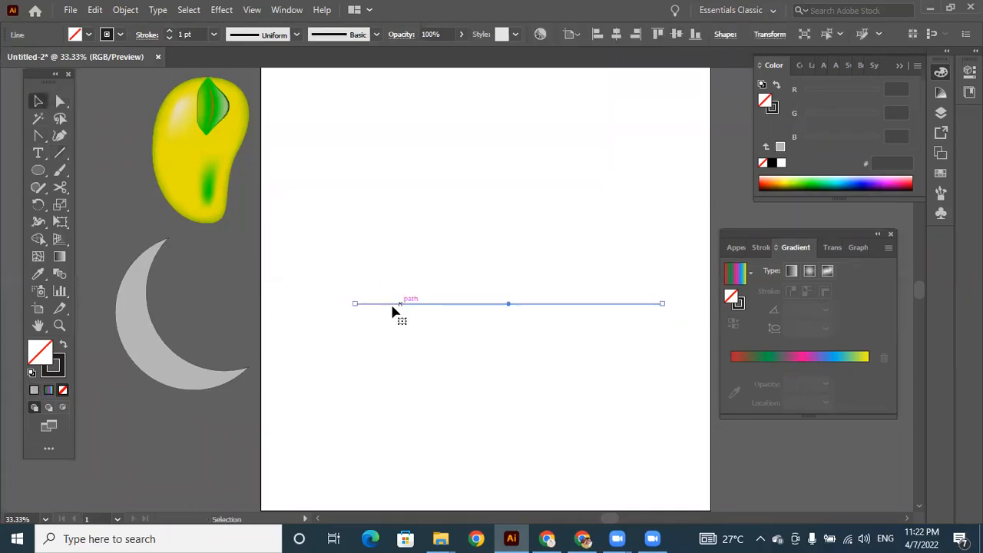
{"action": "left_click", "coordinate": [33, 390]}
{"action": "double_click", "coordinate": [40, 359]}
{"action": "left_click_drag", "start_coordinate": [321, 297], "coordinate": [298, 357]}
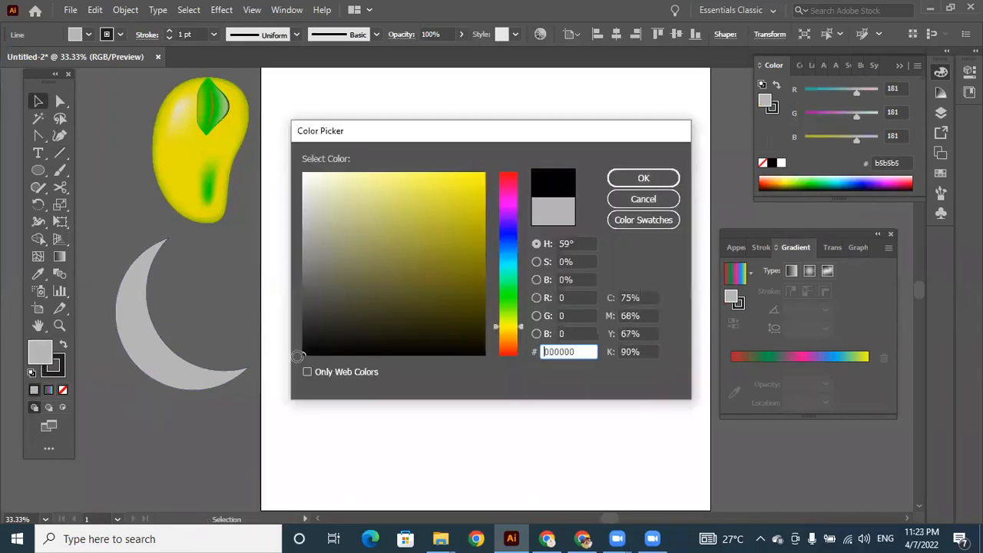
{"action": "left_click", "coordinate": [641, 177]}
{"action": "left_click_drag", "start_coordinate": [403, 306], "coordinate": [383, 308]}
Step: Set the fill to none and draw a circle about 162 px in diameter above the line's left end
{"action": "key", "text": "ctrl+equal"}
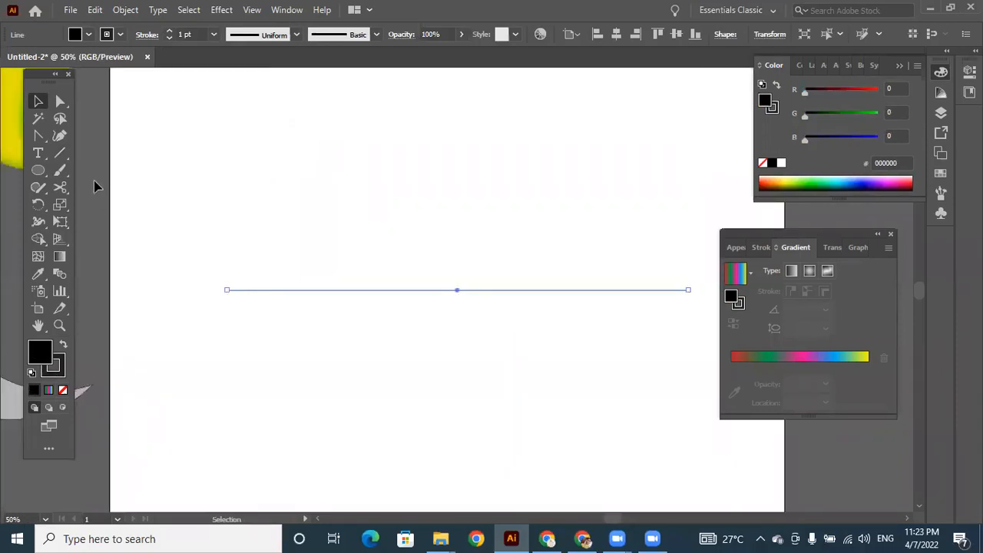
{"action": "left_click_drag", "start_coordinate": [34, 175], "coordinate": [84, 200]}
{"action": "left_click", "coordinate": [65, 390]}
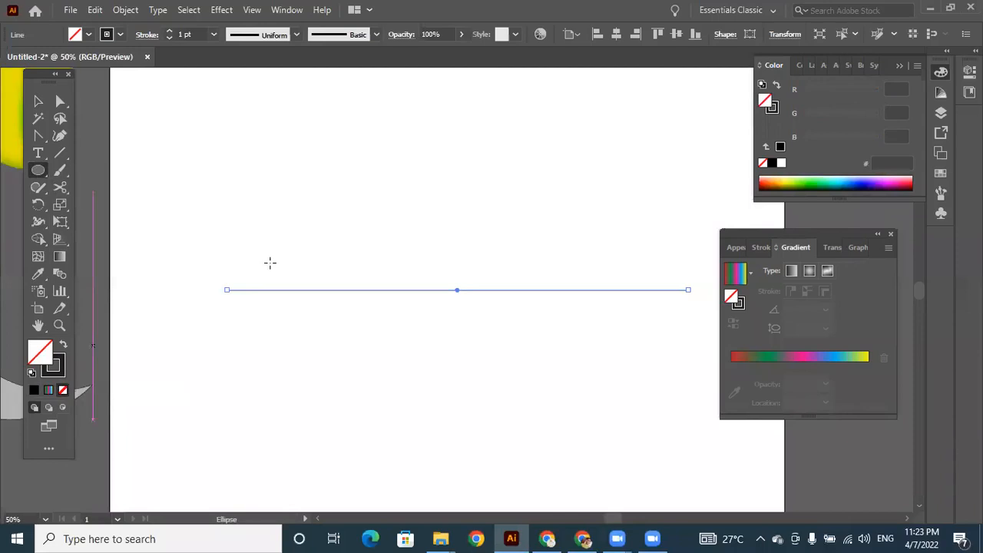
{"action": "mouse_move", "coordinate": [208, 188]}
{"action": "left_mouse_down"}
{"action": "mouse_move", "coordinate": [270, 258]}
{"action": "mouse_move", "coordinate": [320, 288]}
{"action": "mouse_move", "coordinate": [311, 291]}
{"action": "left_mouse_up"}
Step: Nudge the circle left and slightly up so its lowest point rests on the left end of the line
{"action": "key", "text": "Left"}
{"action": "key", "text": "Left"}
{"action": "key", "text": "Left"}
{"action": "key", "text": "Left"}
{"action": "key", "text": "Left"}
{"action": "key", "text": "Left"}
{"action": "key", "text": "Left"}
{"action": "key", "text": "Left"}
{"action": "key", "text": "Left"}
{"action": "key", "text": "Left"}
{"action": "key", "text": "Left"}
{"action": "key", "text": "Left"}
{"action": "key", "text": "Left"}
{"action": "key", "text": "Left"}
{"action": "key", "text": "Left"}
{"action": "key", "text": "Left"}
{"action": "key", "text": "Left"}
{"action": "key", "text": "Left"}
{"action": "key", "text": "Left"}
{"action": "key", "text": "Left"}
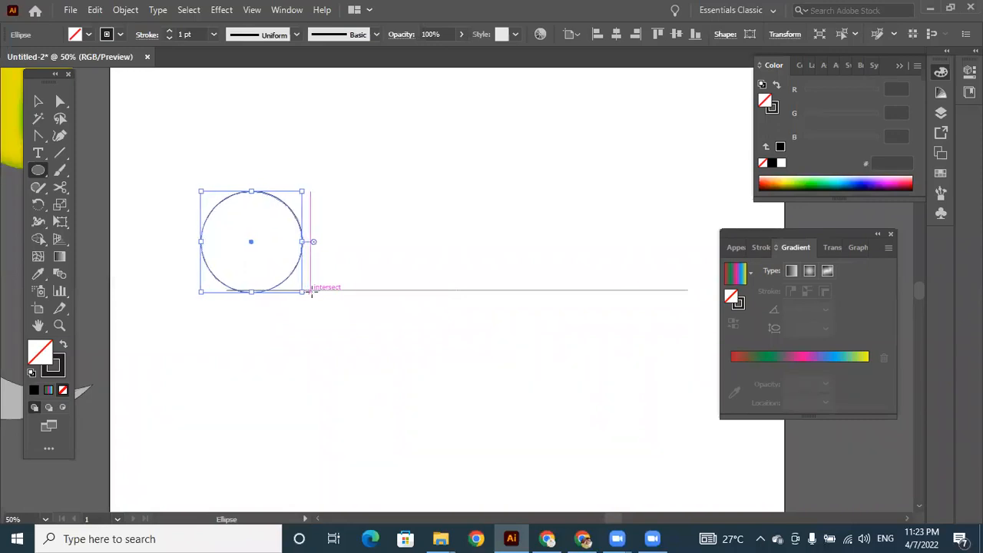
{"action": "key", "text": "Up"}
{"action": "key", "text": "Up"}
{"action": "key", "text": "Up"}
{"action": "key", "text": "Up"}
{"action": "key", "text": "Up"}
{"action": "key", "text": "Up"}
{"action": "key", "text": "Left"}
{"action": "key", "text": "Left"}
{"action": "key", "text": "Left"}
{"action": "key", "text": "Left"}
{"action": "key", "text": "Left"}
{"action": "key", "text": "Left"}
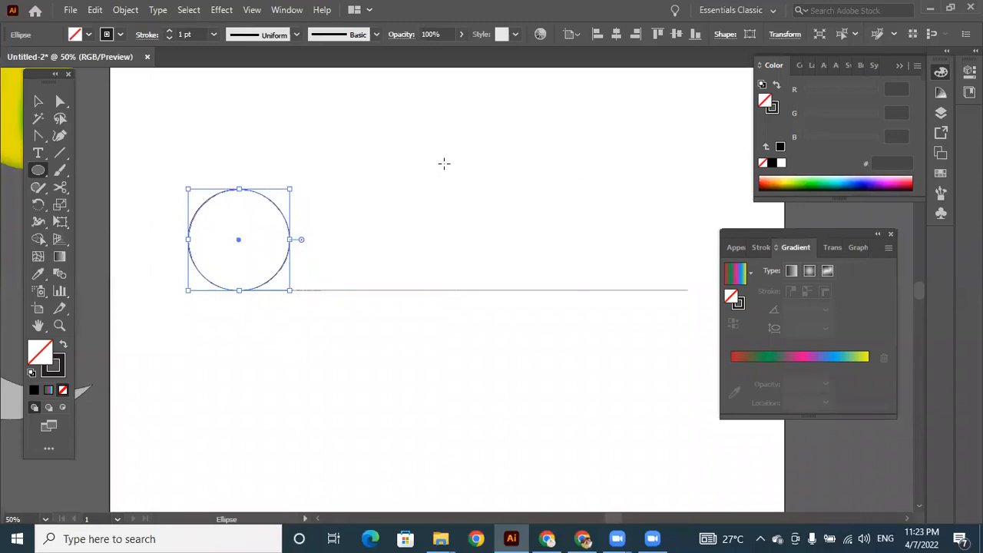
{"action": "left_click", "coordinate": [444, 163]}
{"action": "key", "text": "BackSpace"}
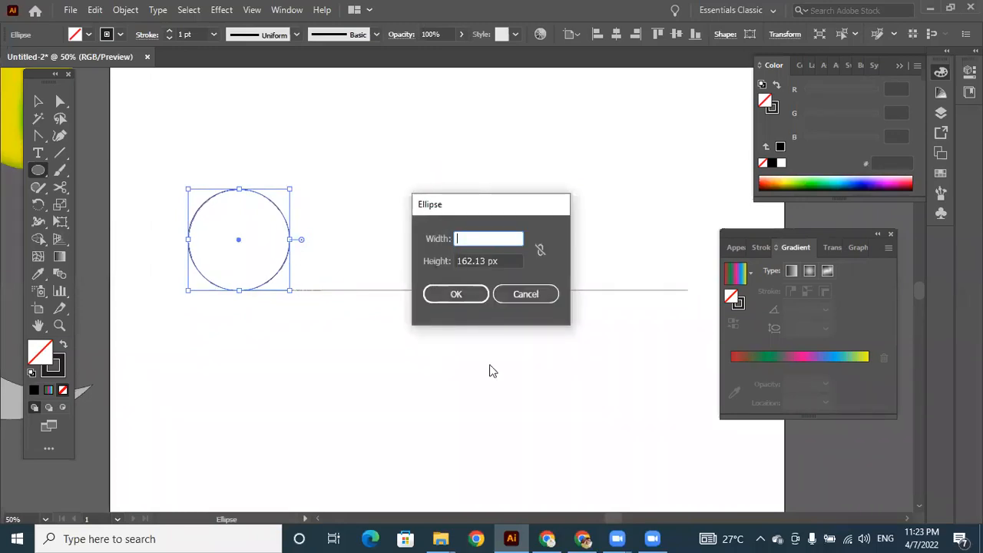
{"action": "left_click", "coordinate": [527, 294]}
Step: Duplicate the circle into an arched row of five overlapping circles above the line, enlarging the three right-hand ones and resting the last on the line
{"action": "key", "text": "v"}
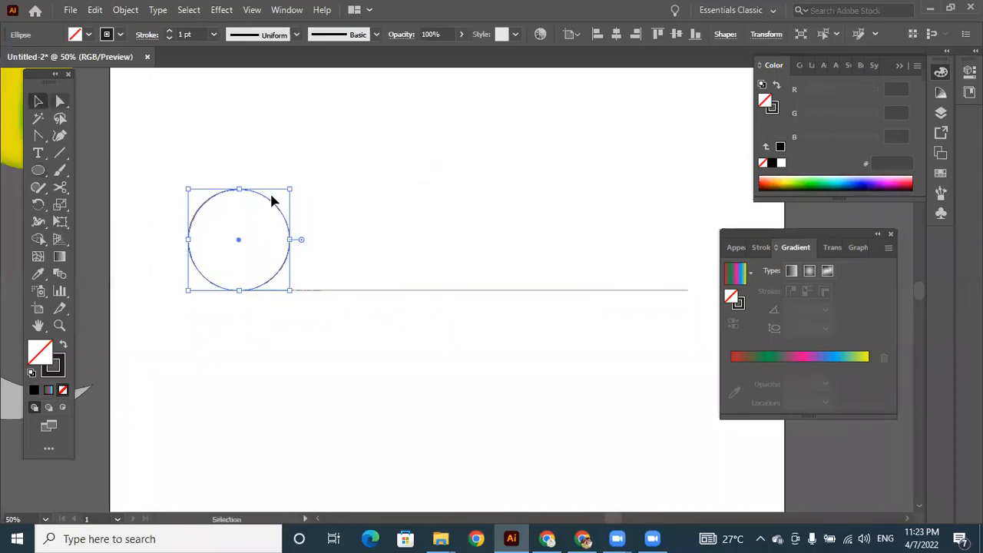
{"action": "left_click_drag", "start_coordinate": [261, 199], "coordinate": [503, 81]}
{"action": "left_click_drag", "start_coordinate": [489, 115], "coordinate": [734, 182]}
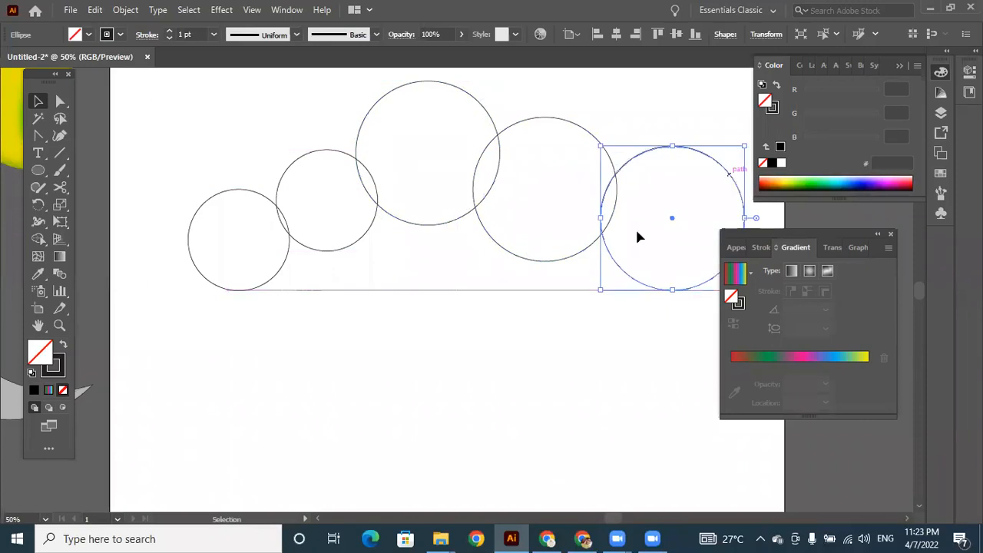
{"action": "left_click", "coordinate": [473, 365]}
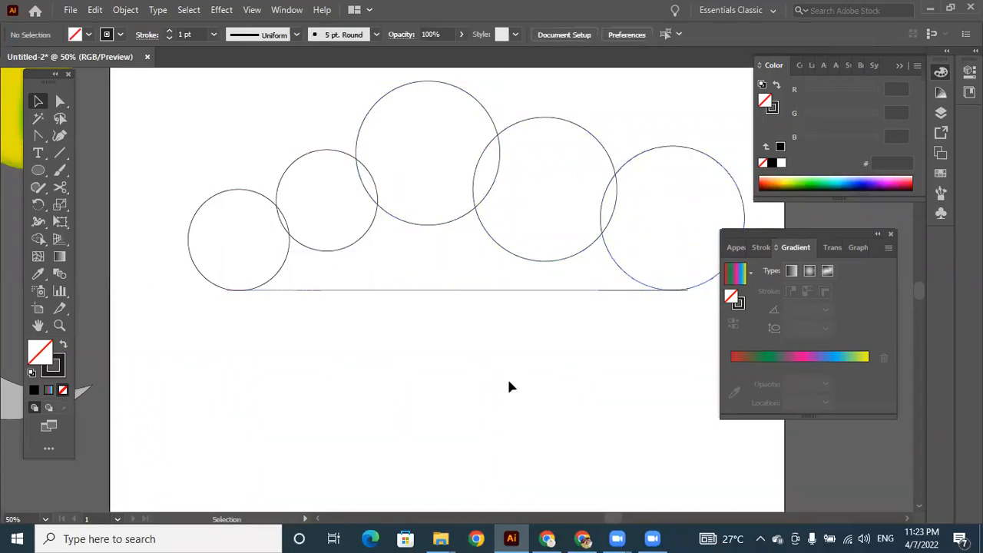
Step: Merge the five circles and the enclosed area above the line with Shape Builder, and undo the merge
{"action": "left_click", "coordinate": [908, 520]}
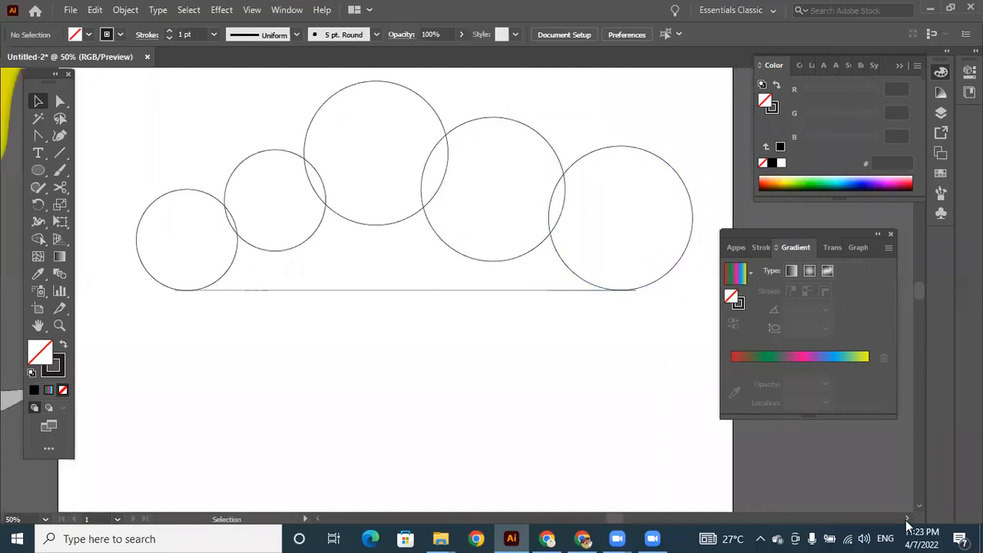
{"action": "left_click_drag", "start_coordinate": [119, 107], "coordinate": [646, 330]}
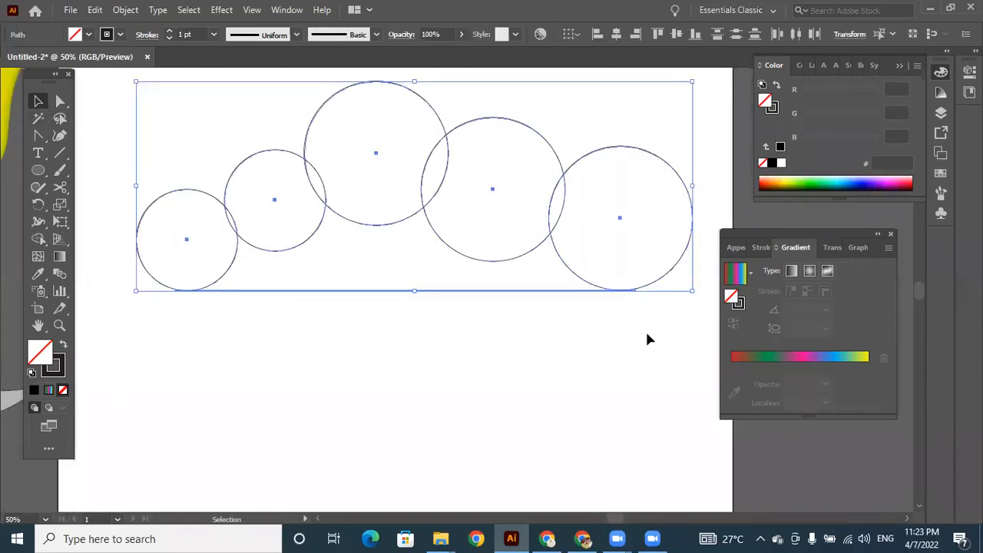
{"action": "left_click", "coordinate": [38, 242]}
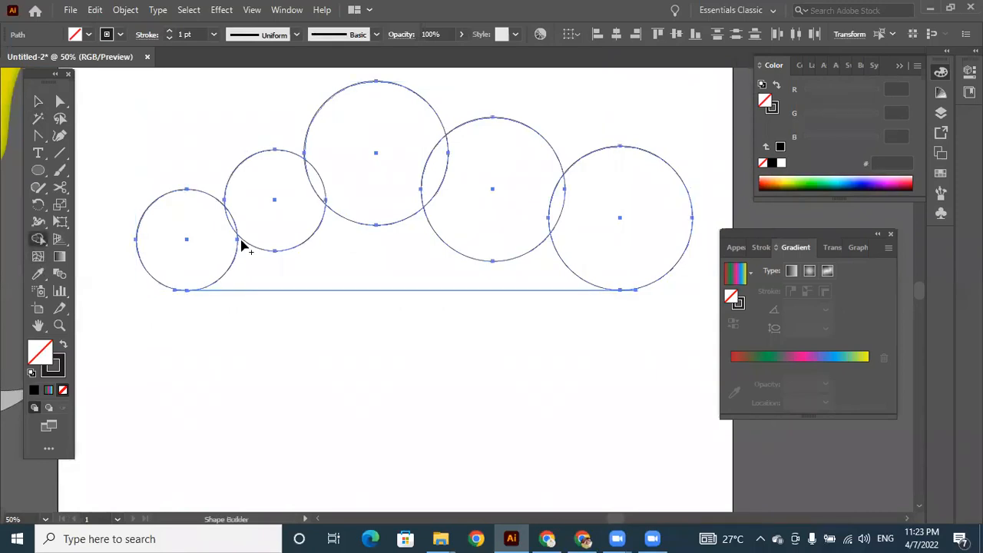
{"action": "mouse_move", "coordinate": [190, 246]}
{"action": "left_mouse_down"}
{"action": "mouse_move", "coordinate": [320, 191]}
{"action": "mouse_move", "coordinate": [555, 183]}
{"action": "mouse_move", "coordinate": [627, 197]}
{"action": "mouse_move", "coordinate": [627, 216]}
{"action": "mouse_move", "coordinate": [581, 250]}
{"action": "mouse_move", "coordinate": [465, 281]}
{"action": "left_mouse_up"}
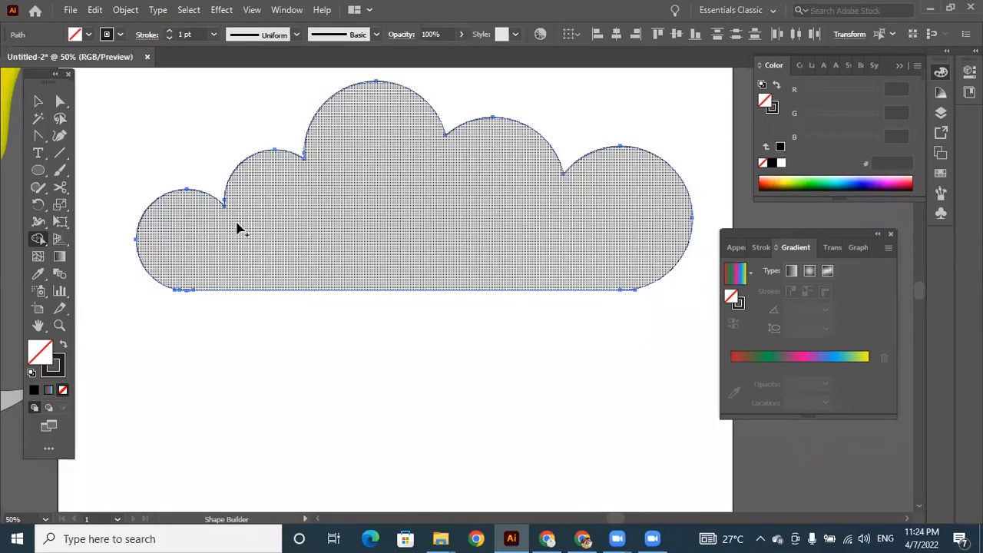
{"action": "key", "text": "ctrl+z"}
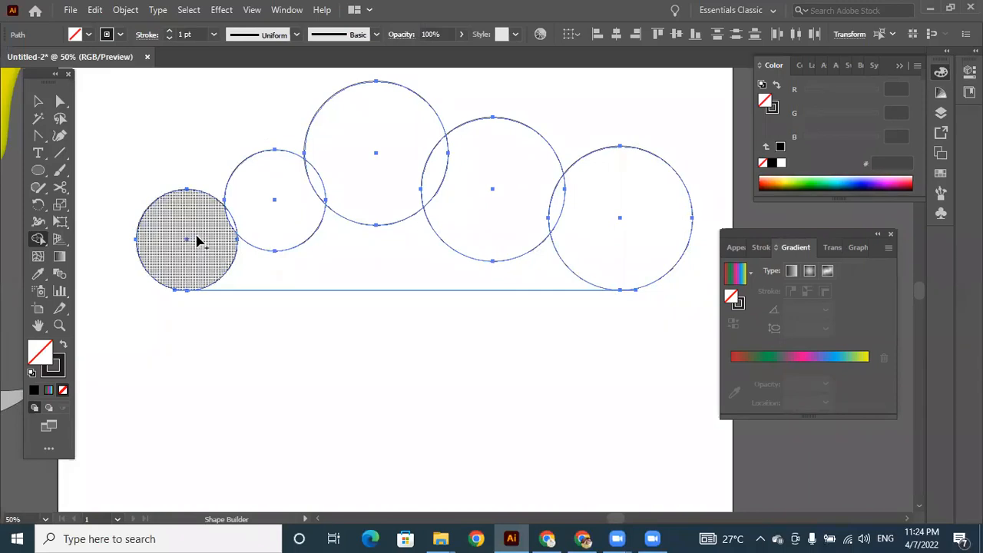
Step: Merge the five circles and the area above the line into one cloud outline with Shape Builder and move it down the artboard
{"action": "left_click", "coordinate": [38, 100]}
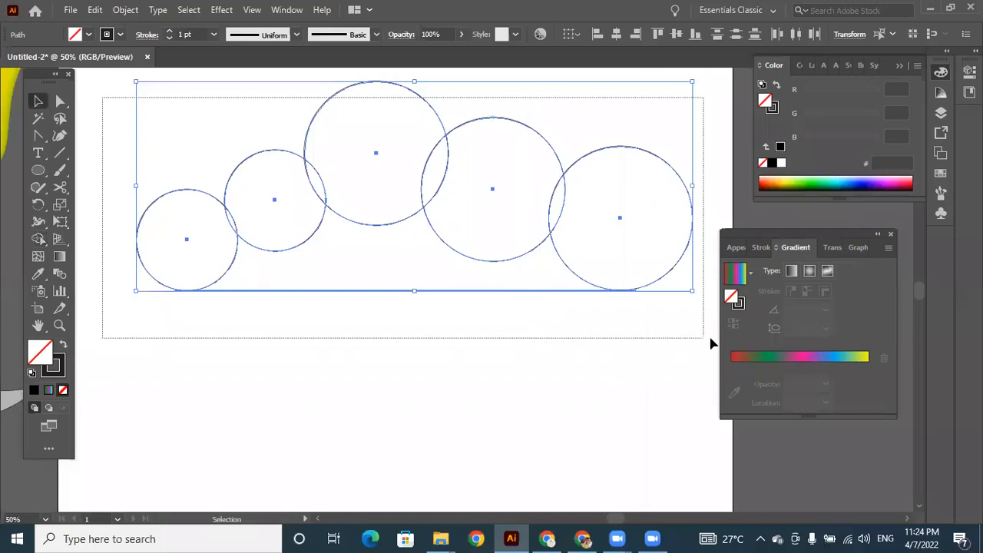
{"action": "left_click", "coordinate": [39, 242]}
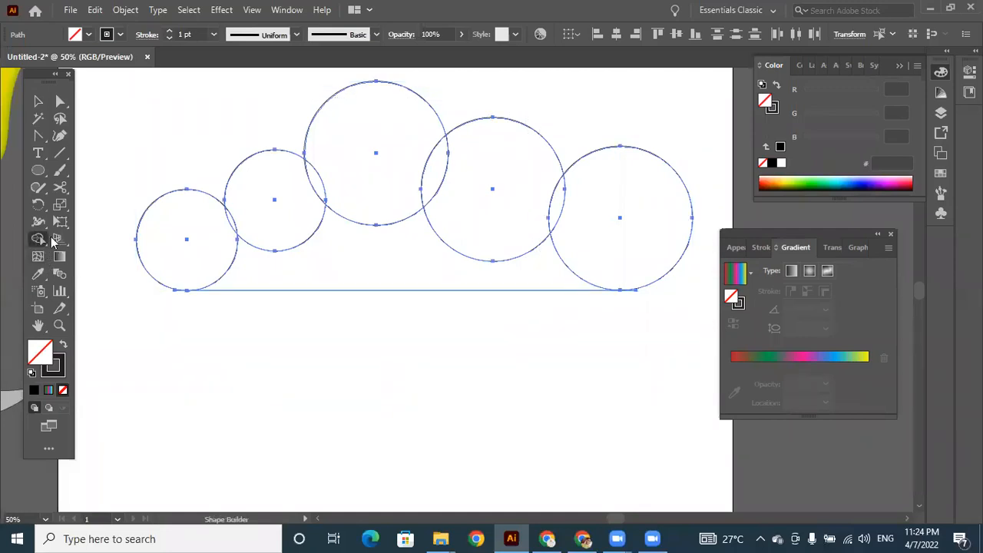
{"action": "mouse_move", "coordinate": [213, 227]}
{"action": "left_mouse_down"}
{"action": "mouse_move", "coordinate": [354, 173]}
{"action": "mouse_move", "coordinate": [417, 166]}
{"action": "mouse_move", "coordinate": [593, 214]}
{"action": "mouse_move", "coordinate": [548, 255]}
{"action": "mouse_move", "coordinate": [494, 270]}
{"action": "left_mouse_up"}
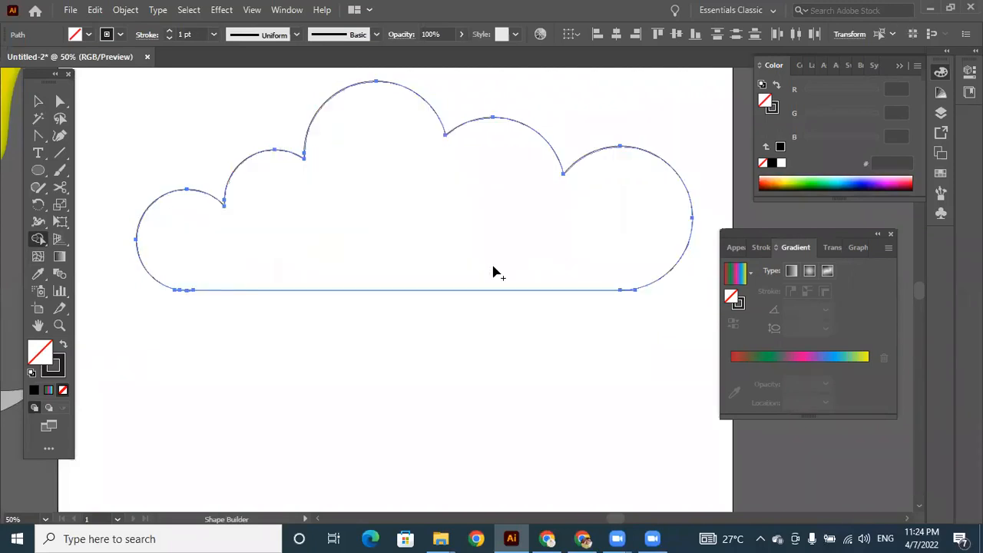
{"action": "left_click", "coordinate": [37, 101]}
{"action": "left_click_drag", "start_coordinate": [542, 292], "coordinate": [535, 428]}
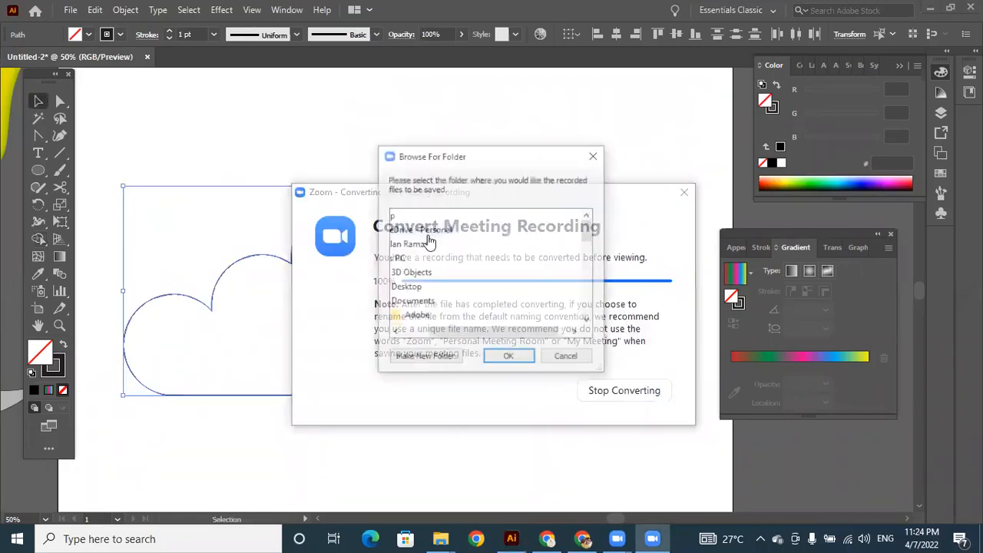
Step: Dismiss the Zoom recording folder prompt and minimize the File Explorer window to return to Illustrator
{"action": "left_click", "coordinate": [592, 159]}
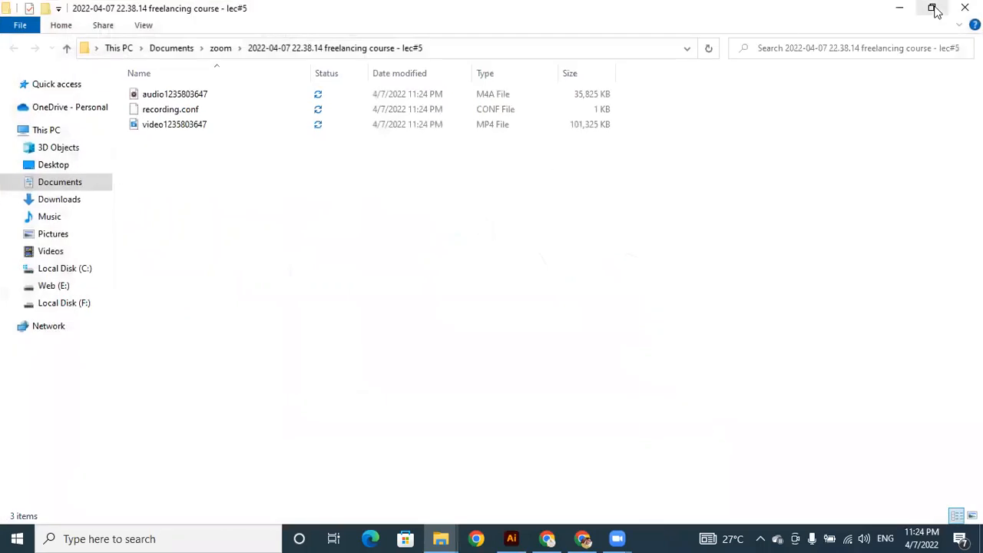
{"action": "left_click", "coordinate": [901, 9]}
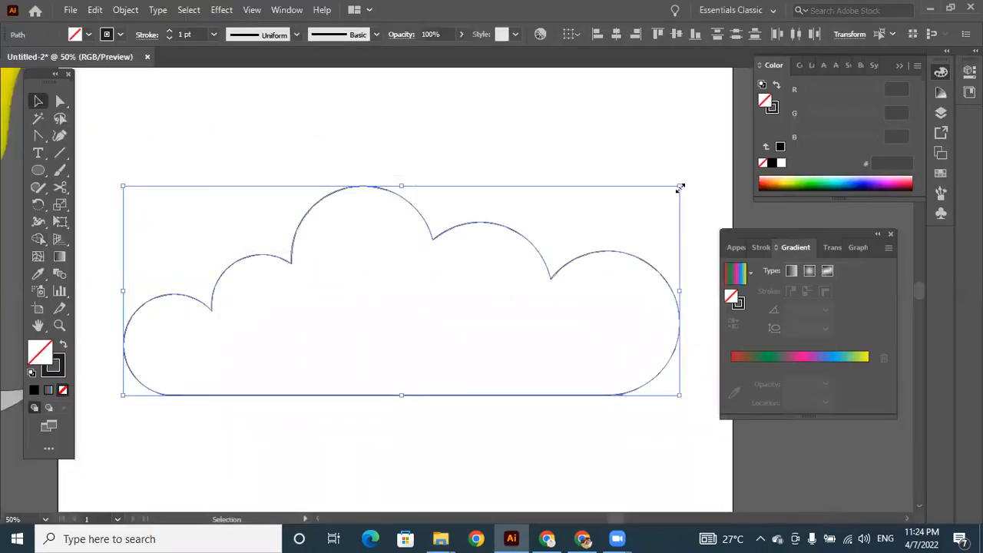
Step: Move the cloud to the upper part of the artboard and resize it to span most of the artboard's width
{"action": "key", "text": "ctrl+minus"}
{"action": "key", "text": "ctrl+minus"}
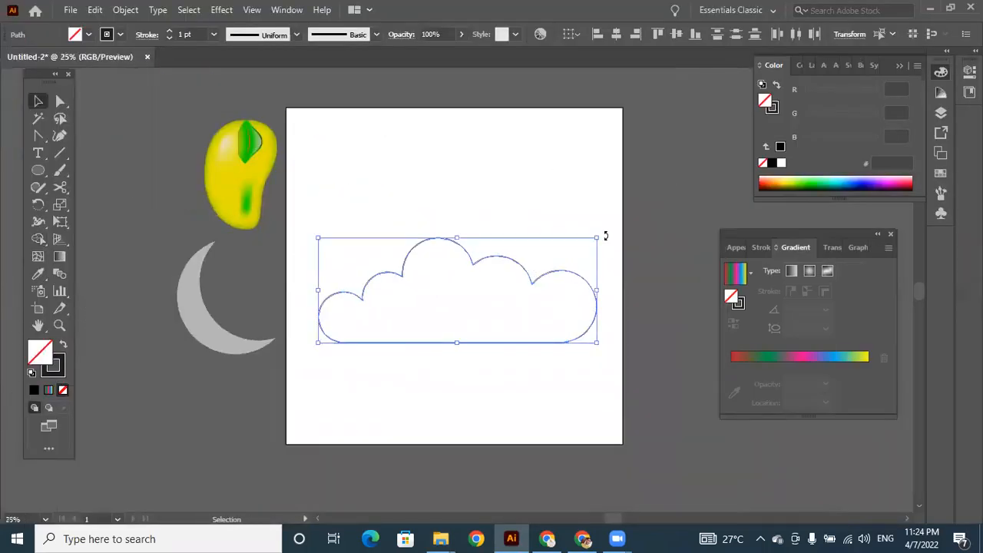
{"action": "left_click_drag", "start_coordinate": [594, 236], "coordinate": [402, 167]}
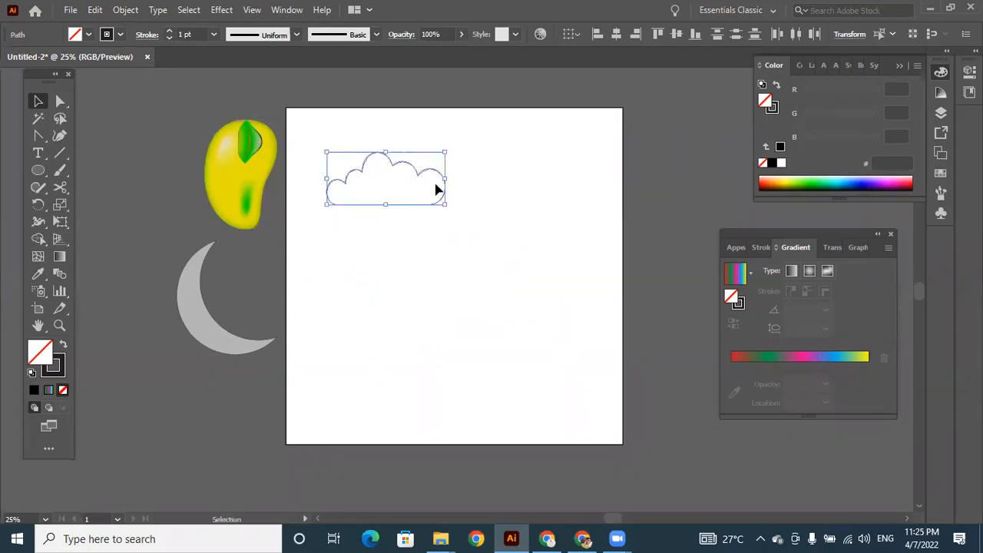
{"action": "left_click_drag", "start_coordinate": [475, 214], "coordinate": [608, 278]}
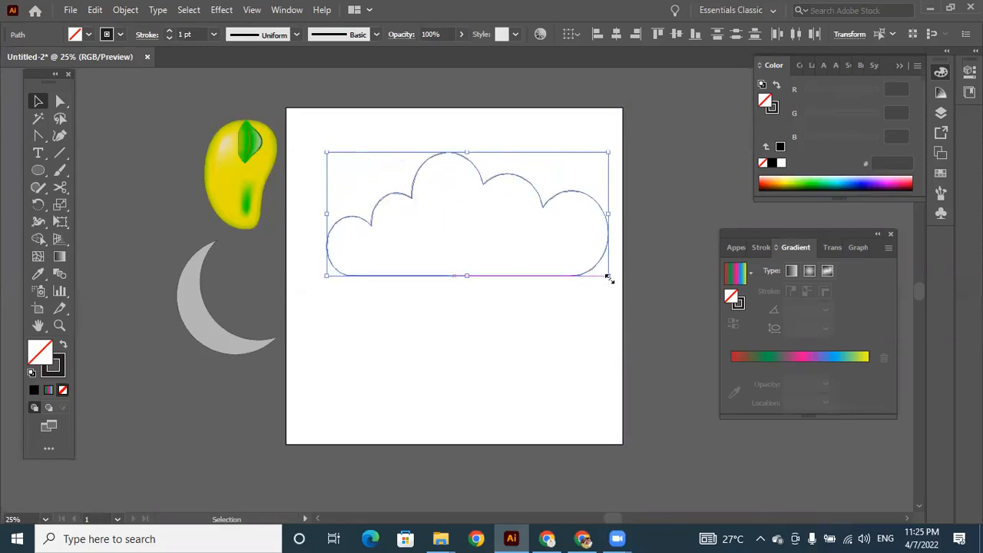
{"action": "left_click", "coordinate": [645, 325]}
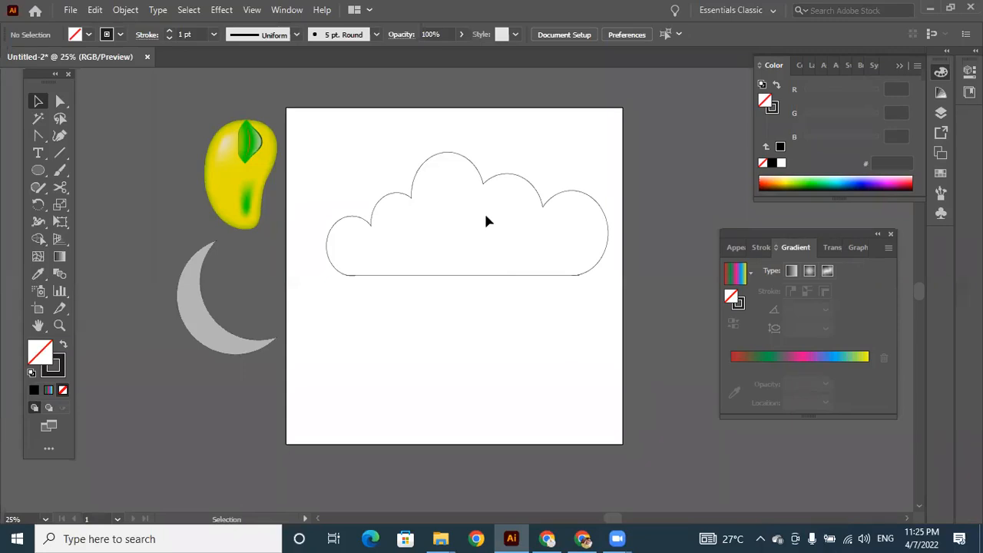
Step: Shrink the cloud outline to about half its width and move it off the artboard to the upper right
{"action": "left_click", "coordinate": [413, 194]}
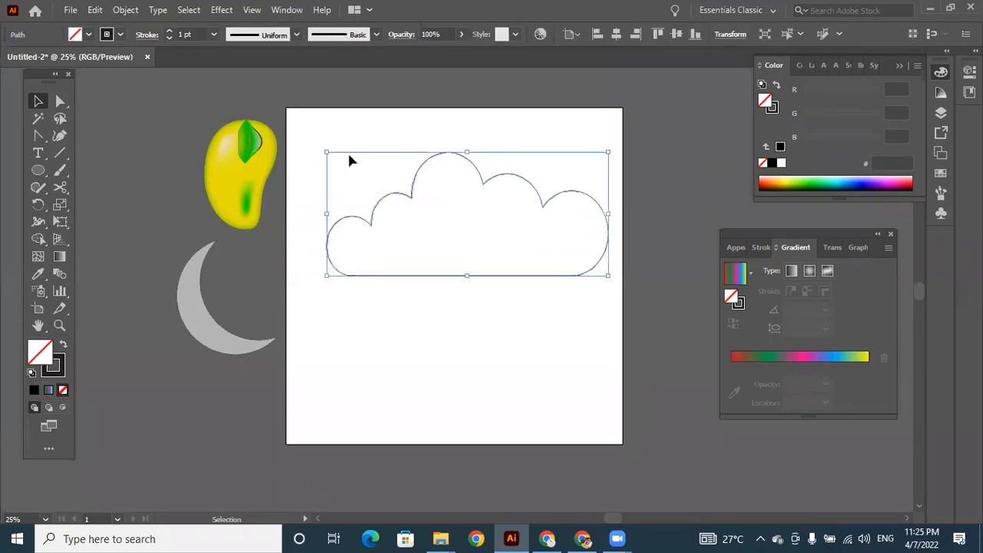
{"action": "left_click_drag", "start_coordinate": [325, 151], "coordinate": [455, 206]}
{"action": "left_click_drag", "start_coordinate": [537, 221], "coordinate": [721, 113]}
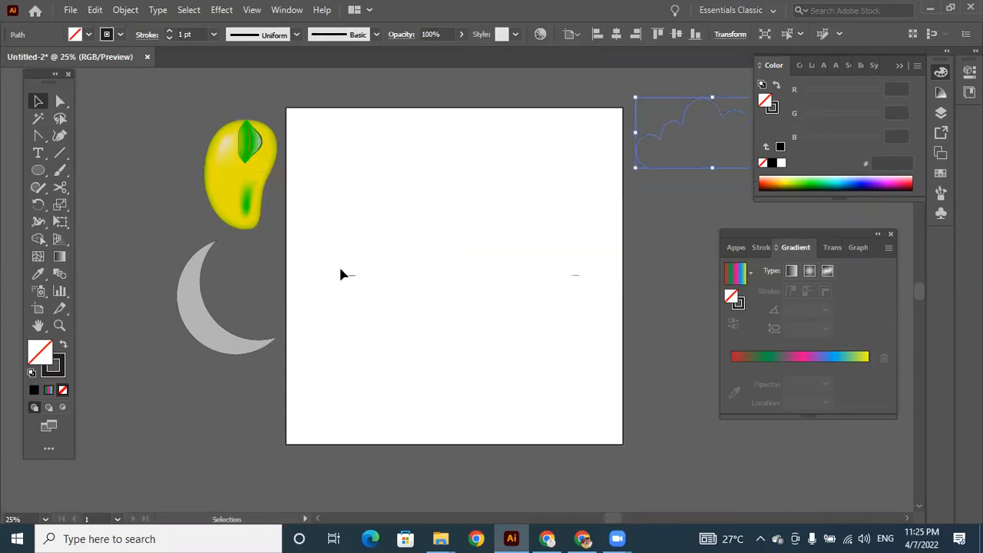
Step: Delete the two short leftover line pieces on the artboard
{"action": "left_click_drag", "start_coordinate": [335, 262], "coordinate": [637, 353]}
{"action": "left_click", "coordinate": [635, 354]}
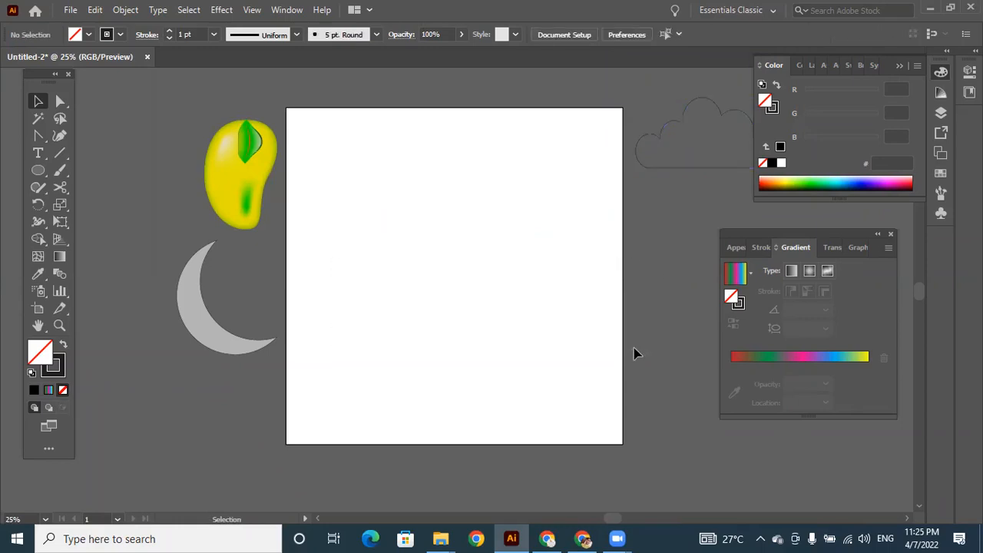
Step: Draw a circle about 146 px wide on the artboard and duplicate it into a two-by-two block of touching circles
{"action": "left_click", "coordinate": [35, 168]}
{"action": "left_click_drag", "start_coordinate": [355, 176], "coordinate": [401, 220]}
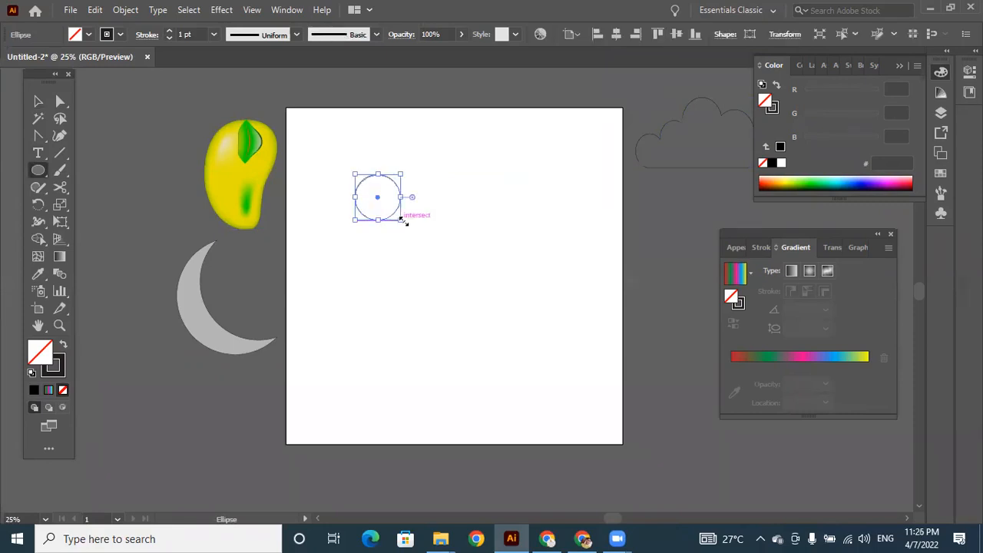
{"action": "key", "text": "ctrl+="}
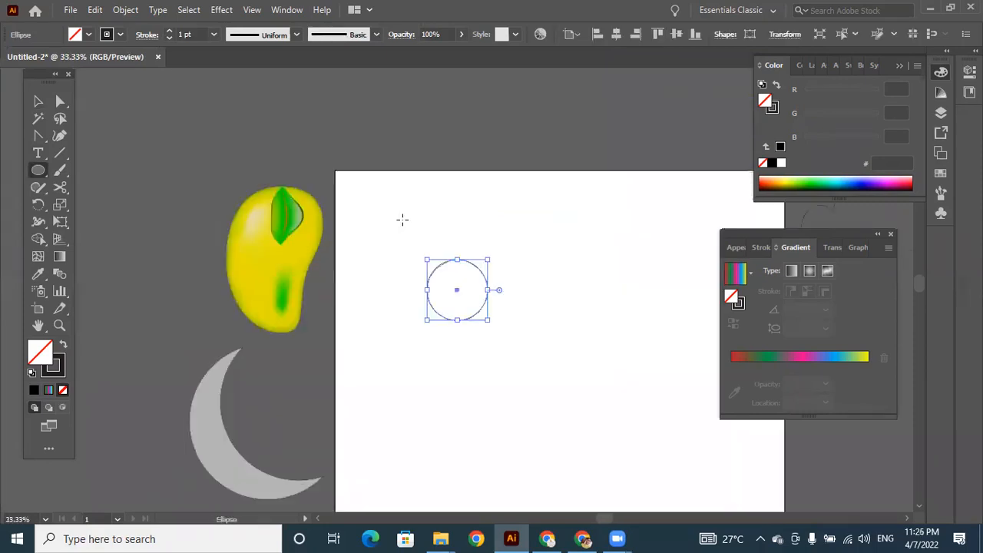
{"action": "left_click", "coordinate": [39, 100]}
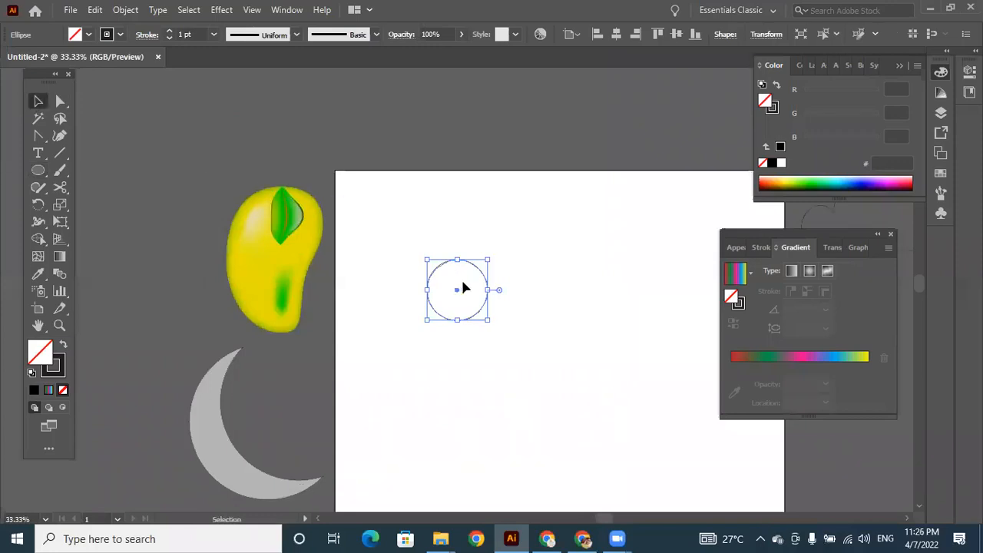
{"action": "key", "text": "space"}
{"action": "left_click_drag", "start_coordinate": [573, 350], "coordinate": [494, 248]}
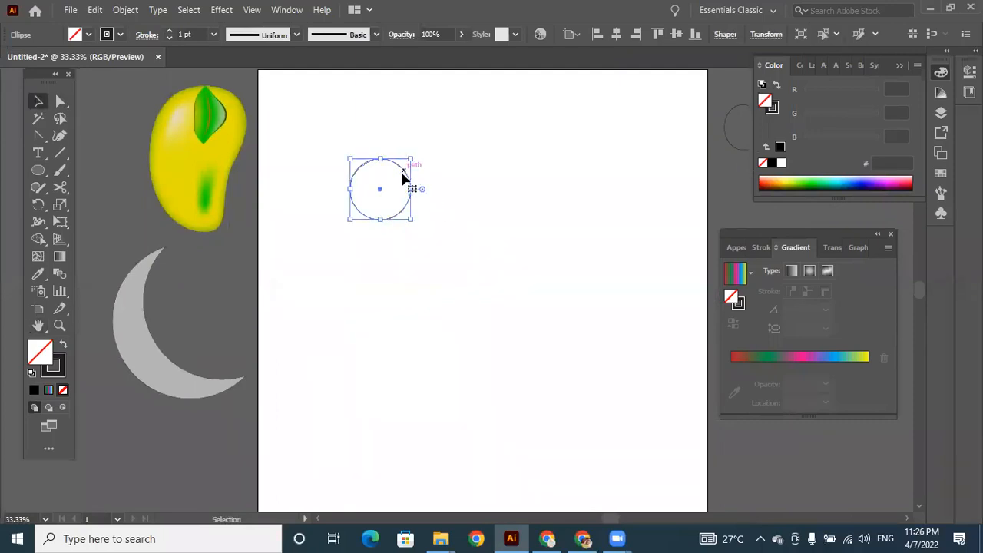
{"action": "left_click_drag", "start_coordinate": [404, 173], "coordinate": [404, 235]}
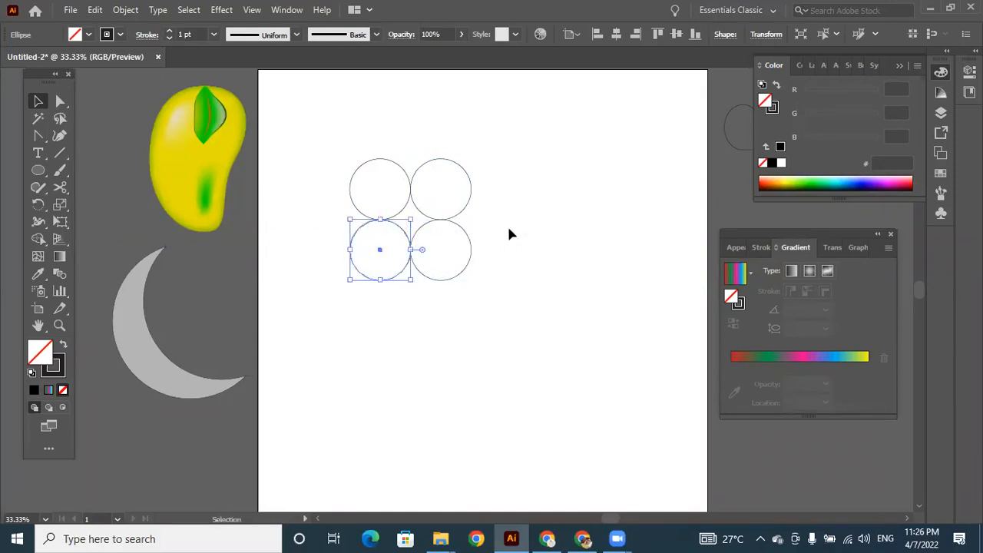
{"action": "left_click", "coordinate": [543, 239]}
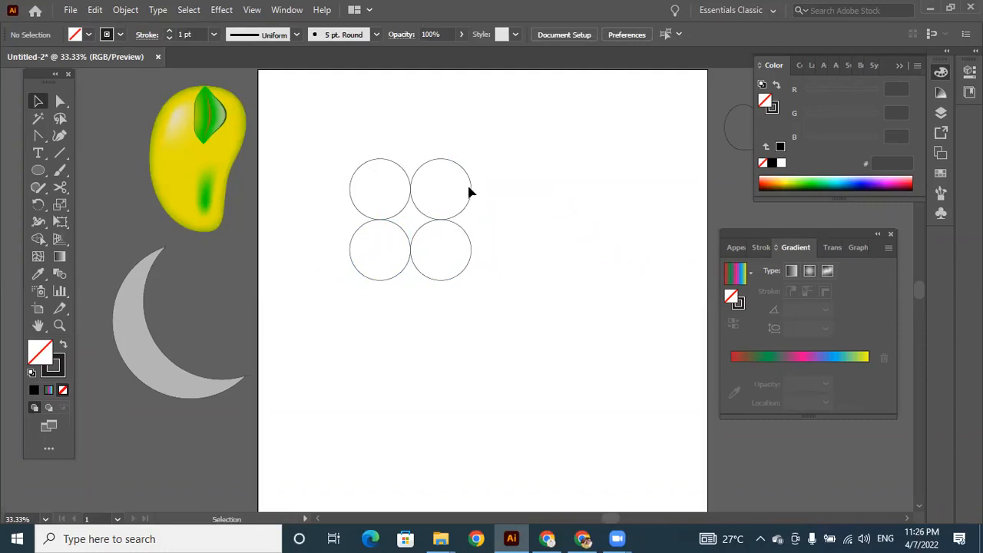
Step: Merge the four circles and the gap between them with the Shape Builder tool, and rotate the outline about 45 degrees into a flower
{"action": "left_click_drag", "start_coordinate": [304, 136], "coordinate": [510, 336]}
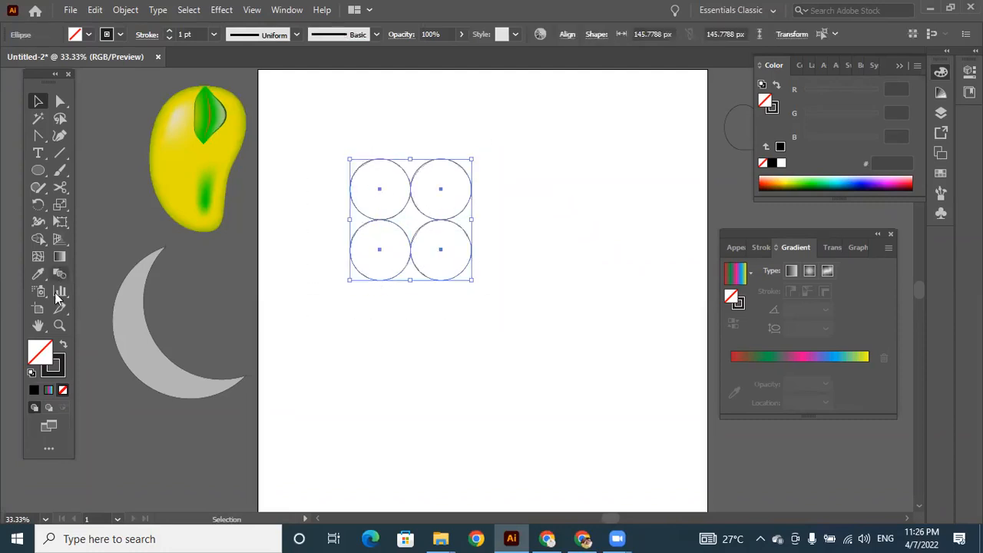
{"action": "left_click", "coordinate": [36, 239]}
{"action": "mouse_move", "coordinate": [386, 247]}
{"action": "left_mouse_down"}
{"action": "mouse_move", "coordinate": [387, 196]}
{"action": "mouse_move", "coordinate": [411, 181]}
{"action": "mouse_move", "coordinate": [437, 193]}
{"action": "mouse_move", "coordinate": [438, 232]}
{"action": "mouse_move", "coordinate": [395, 252]}
{"action": "left_mouse_up"}
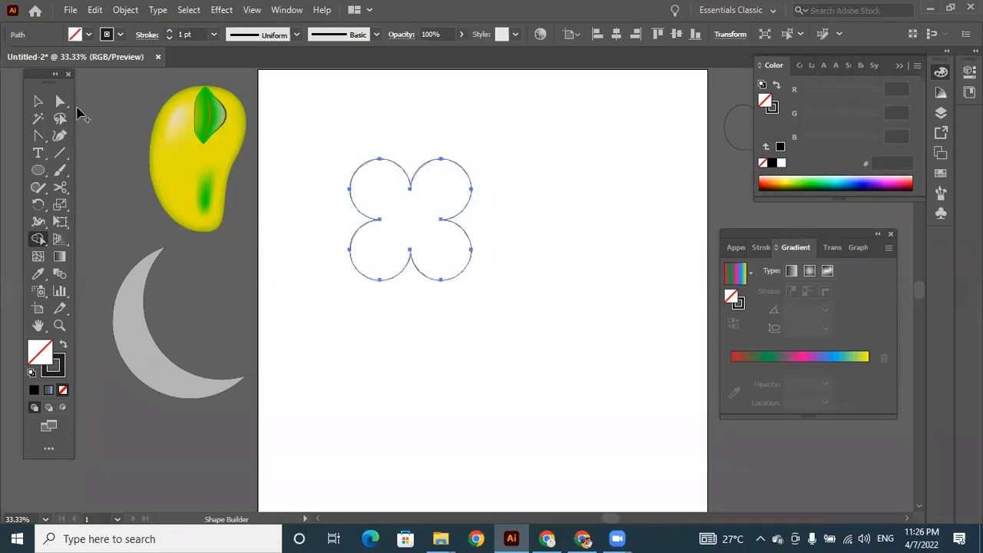
{"action": "left_click", "coordinate": [39, 101]}
{"action": "left_click_drag", "start_coordinate": [474, 153], "coordinate": [524, 211]}
{"action": "left_click", "coordinate": [569, 175]}
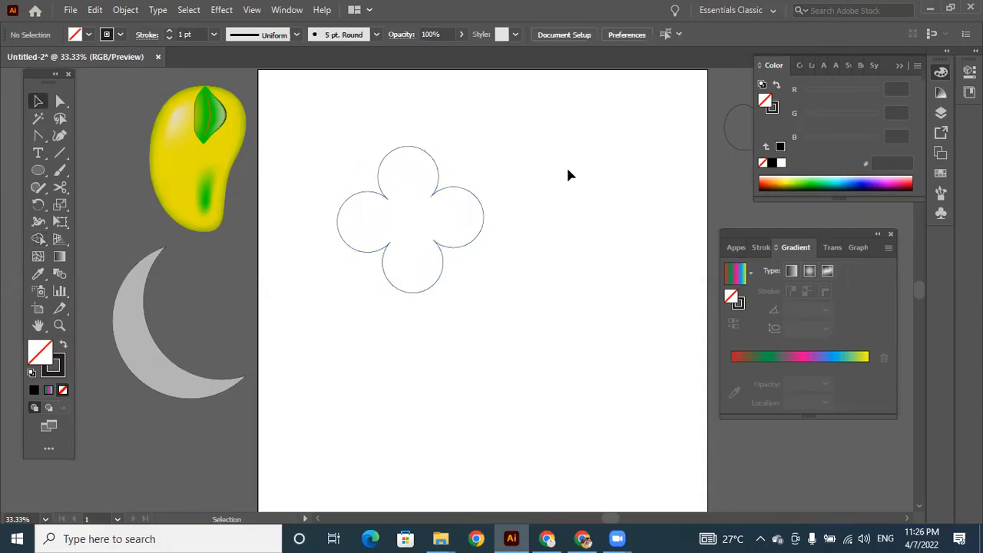
Step: Draw a circle slightly larger than one petal lobe and place it at the centre of the flower outline
{"action": "left_click", "coordinate": [38, 170]}
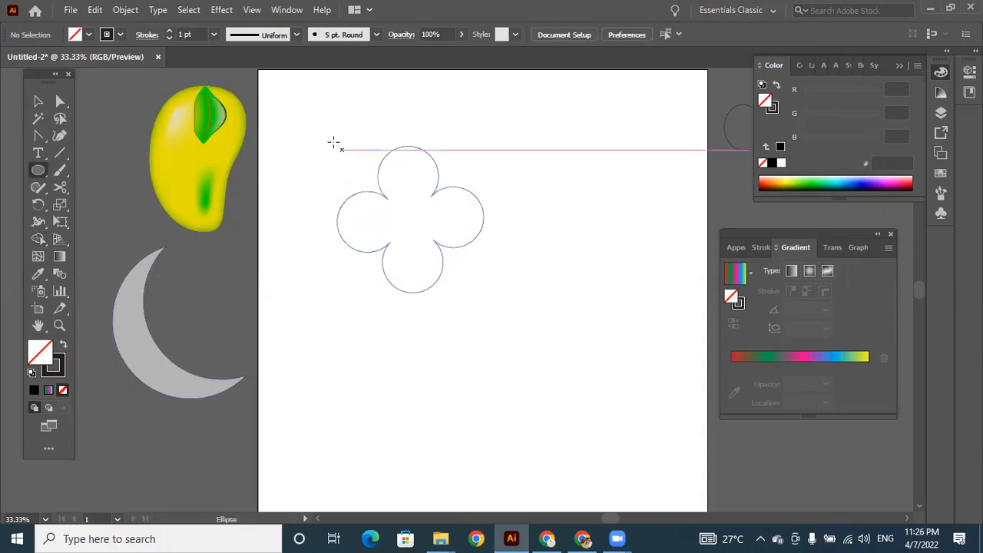
{"action": "left_click_drag", "start_coordinate": [301, 107], "coordinate": [367, 171]}
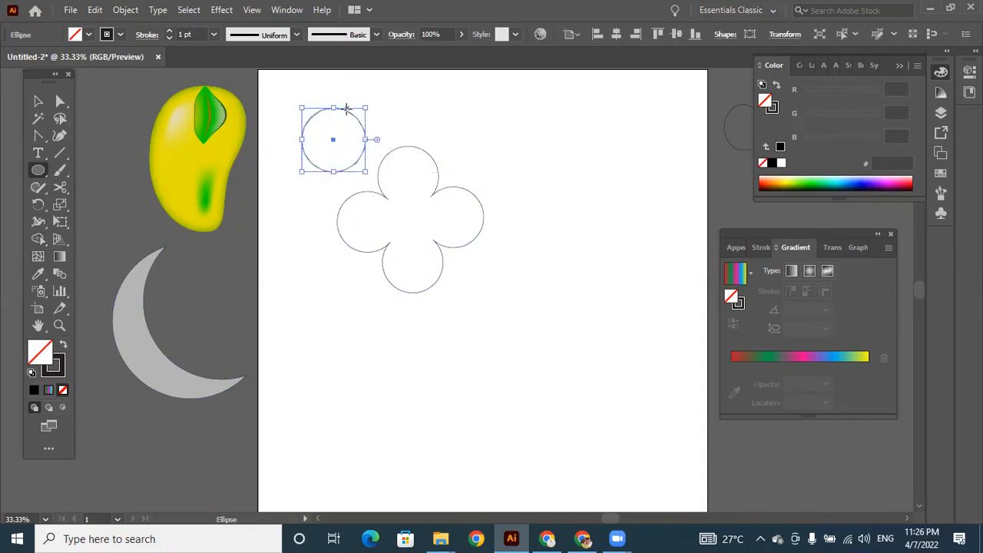
{"action": "key", "text": "v"}
{"action": "left_click_drag", "start_coordinate": [347, 114], "coordinate": [423, 198]}
{"action": "left_click", "coordinate": [549, 316]}
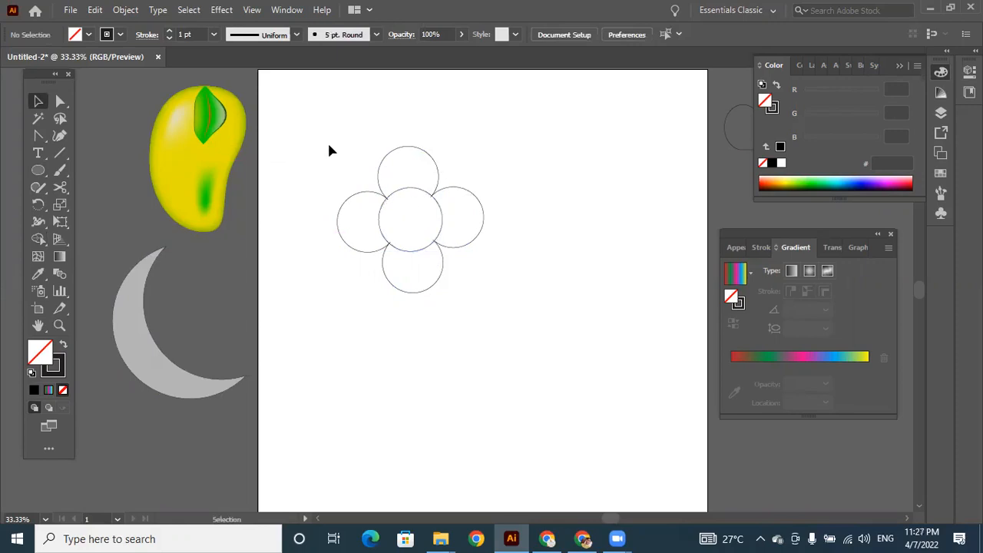
Step: Remove the central circle area from the flower with the Shape Builder tool, leaving four separate petals
{"action": "left_click_drag", "start_coordinate": [336, 145], "coordinate": [484, 293]}
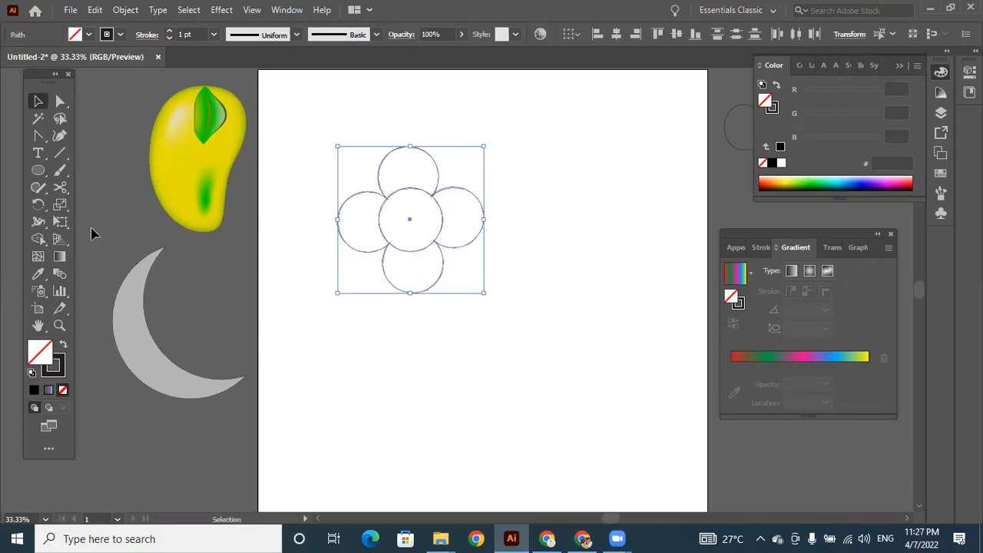
{"action": "left_click", "coordinate": [38, 238]}
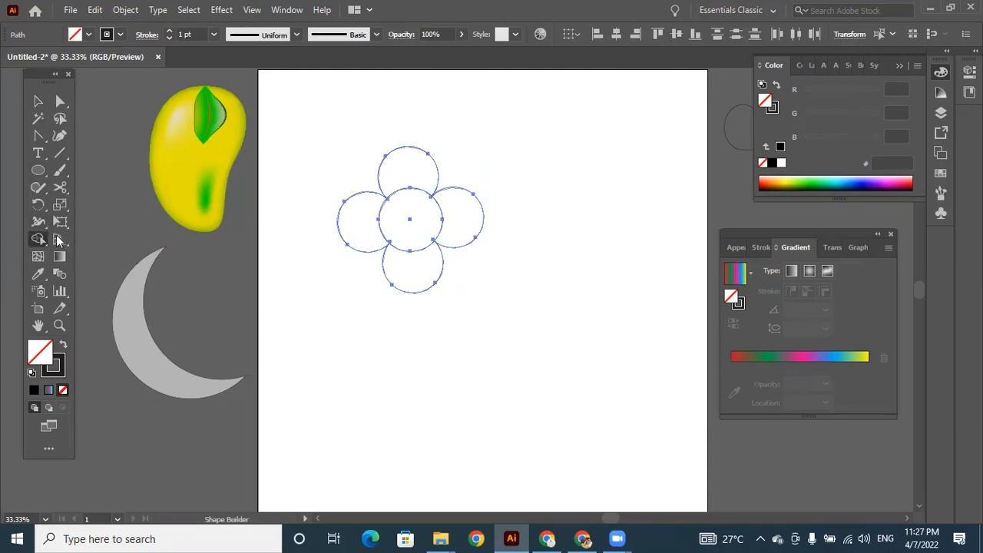
{"action": "left_click", "coordinate": [421, 215]}
{"action": "left_click", "coordinate": [37, 101]}
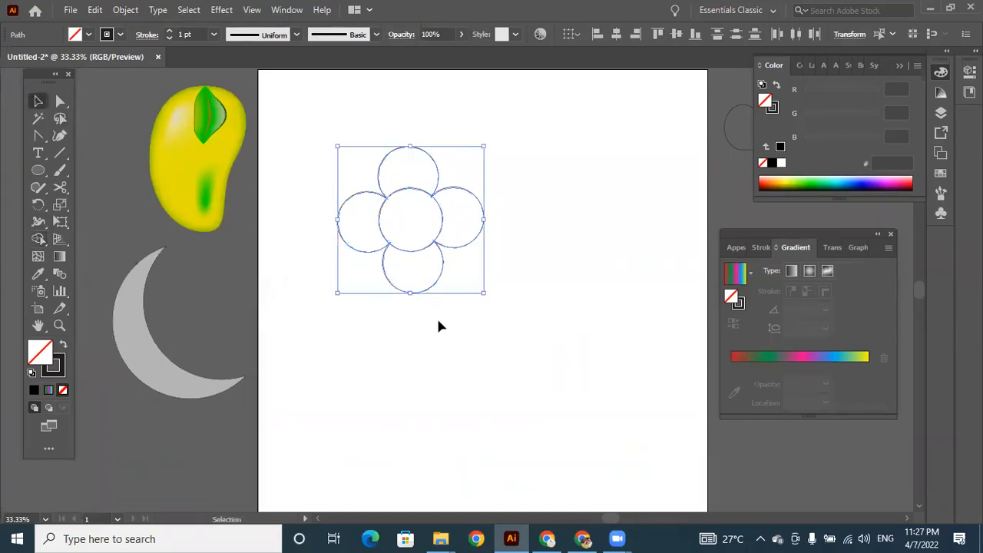
{"action": "left_click", "coordinate": [556, 394]}
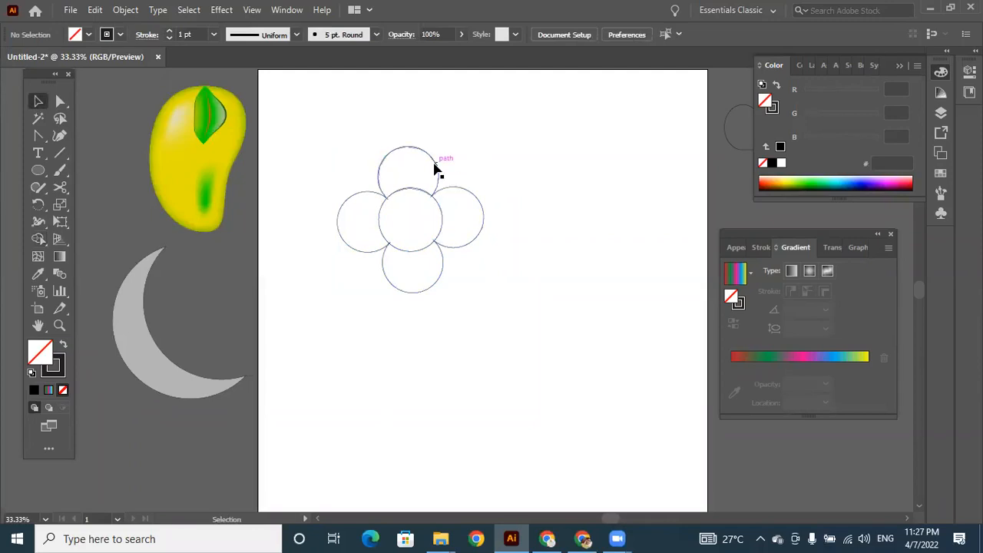
Step: Group the four petals and move the flower up and right to the upper middle of the artboard
{"action": "left_click", "coordinate": [437, 167]}
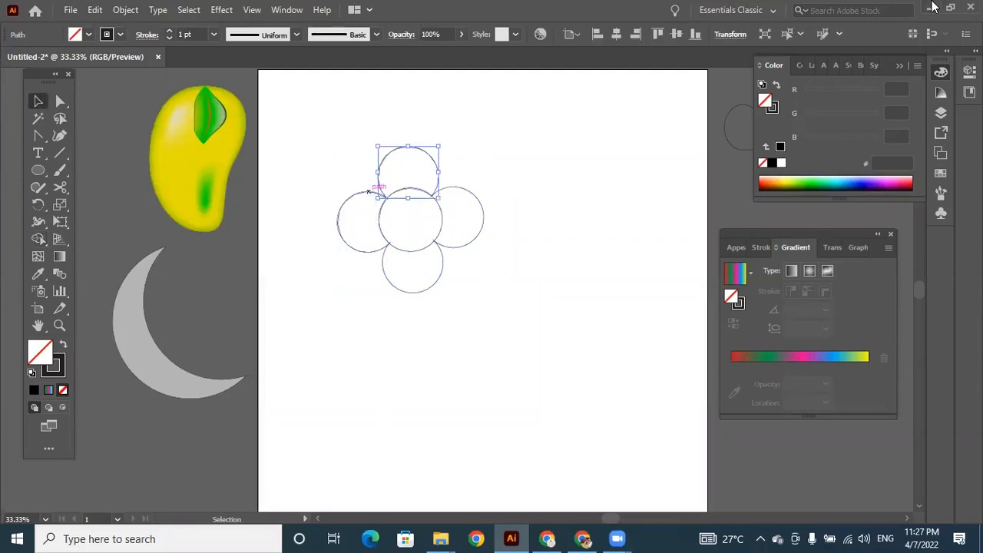
{"action": "left_click_drag", "start_coordinate": [359, 187], "coordinate": [514, 322]}
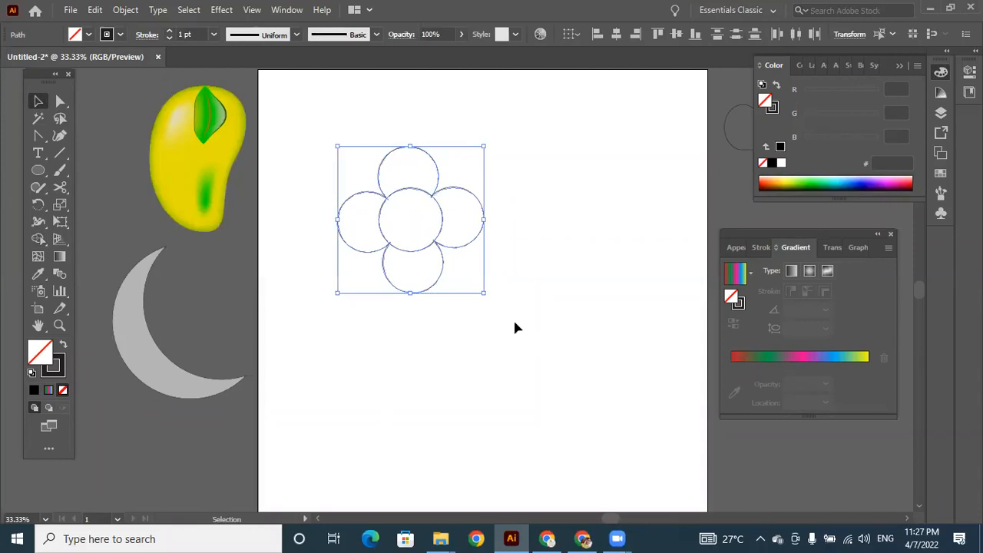
{"action": "right_click", "coordinate": [440, 228]}
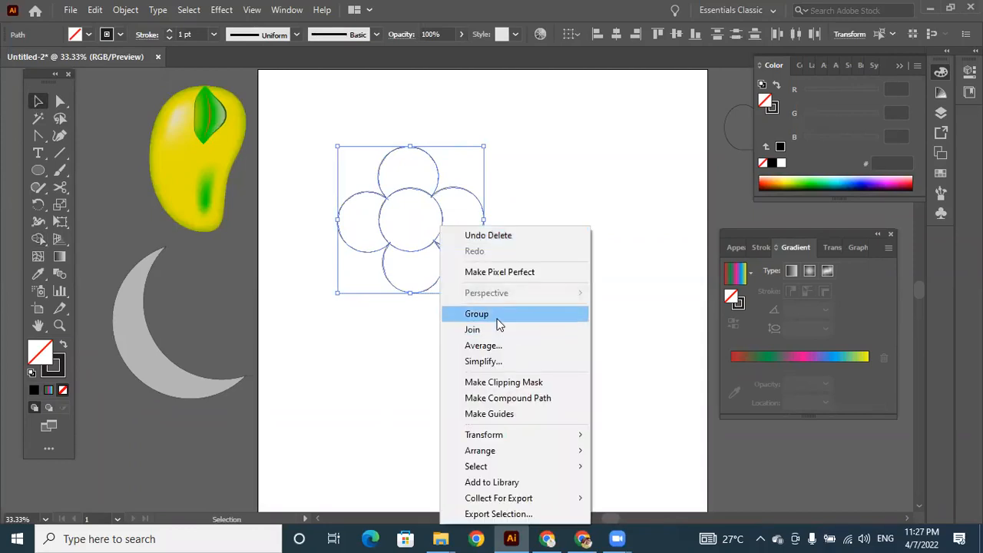
{"action": "left_click", "coordinate": [538, 315]}
{"action": "left_click_drag", "start_coordinate": [431, 201], "coordinate": [492, 145]}
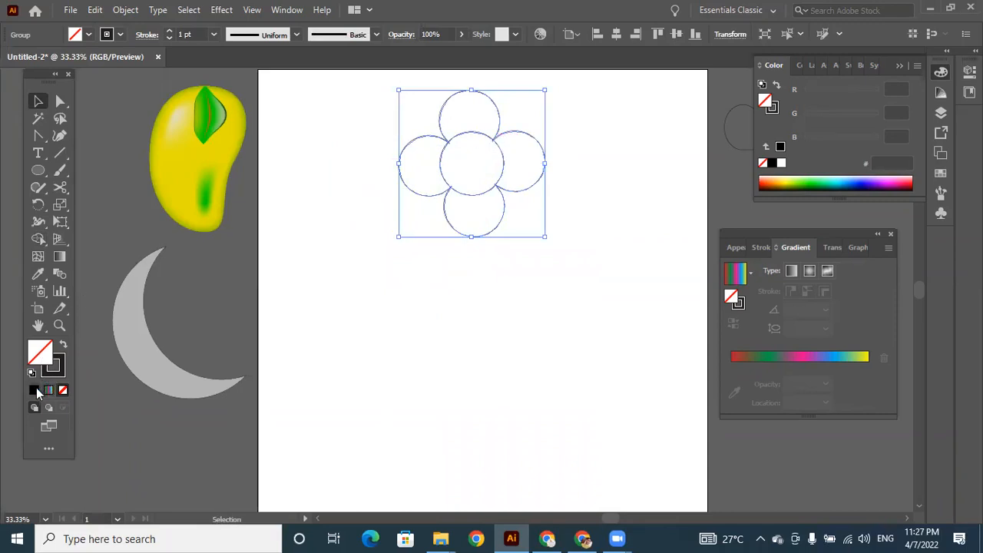
Step: Fill the flower's petals with red, colour ef0a0a
{"action": "left_click", "coordinate": [36, 389]}
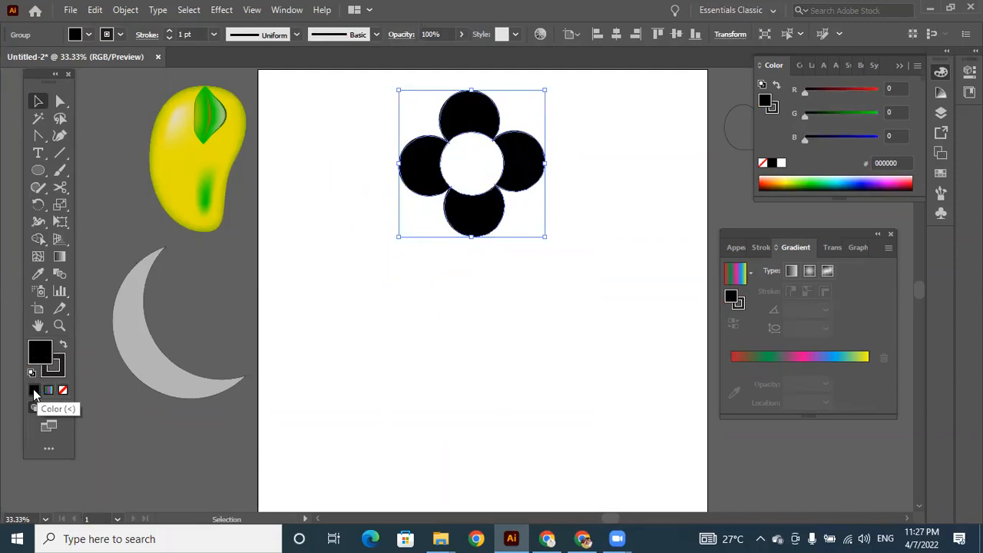
{"action": "double_click", "coordinate": [34, 370]}
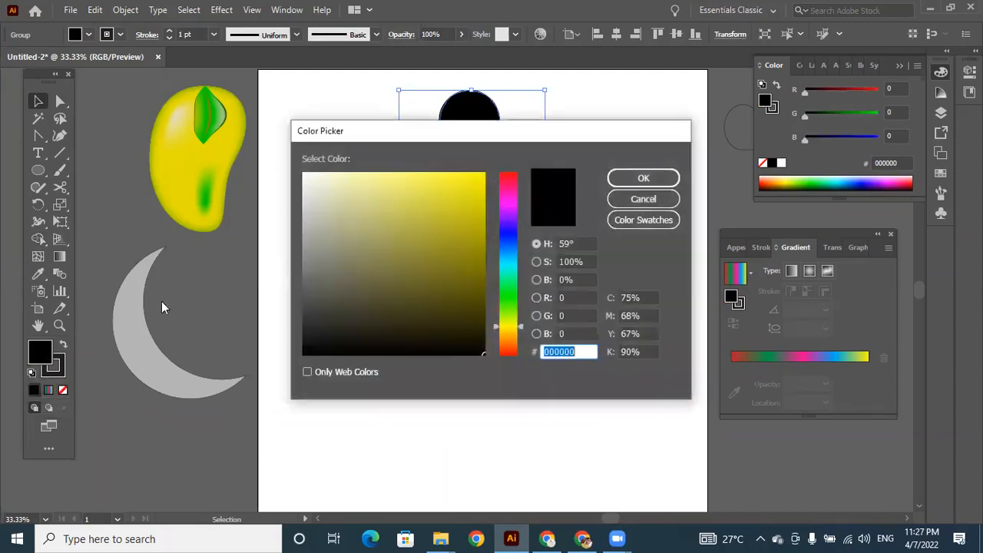
{"action": "left_click", "coordinate": [507, 182]}
{"action": "left_click_drag", "start_coordinate": [507, 182], "coordinate": [508, 173]}
{"action": "left_click", "coordinate": [479, 181]}
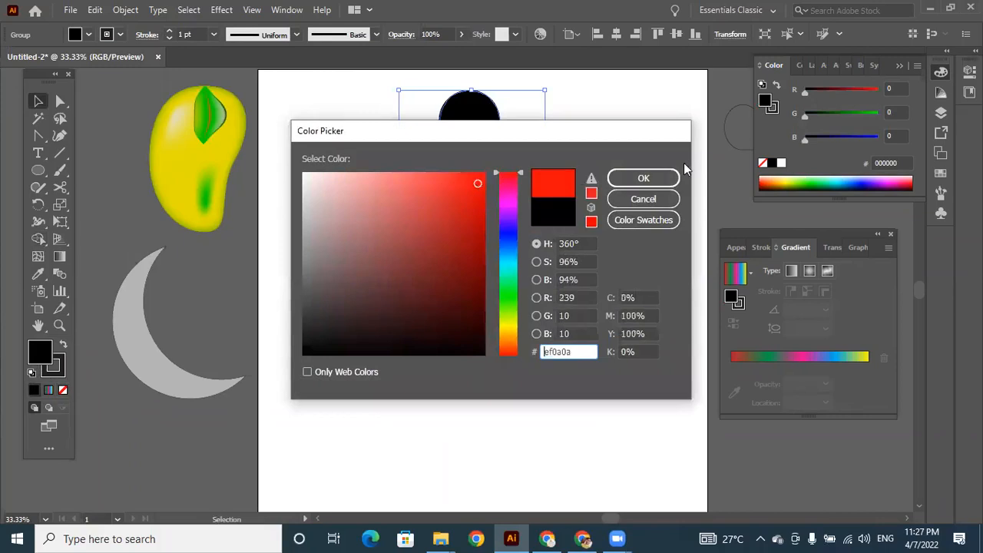
{"action": "left_click", "coordinate": [669, 178]}
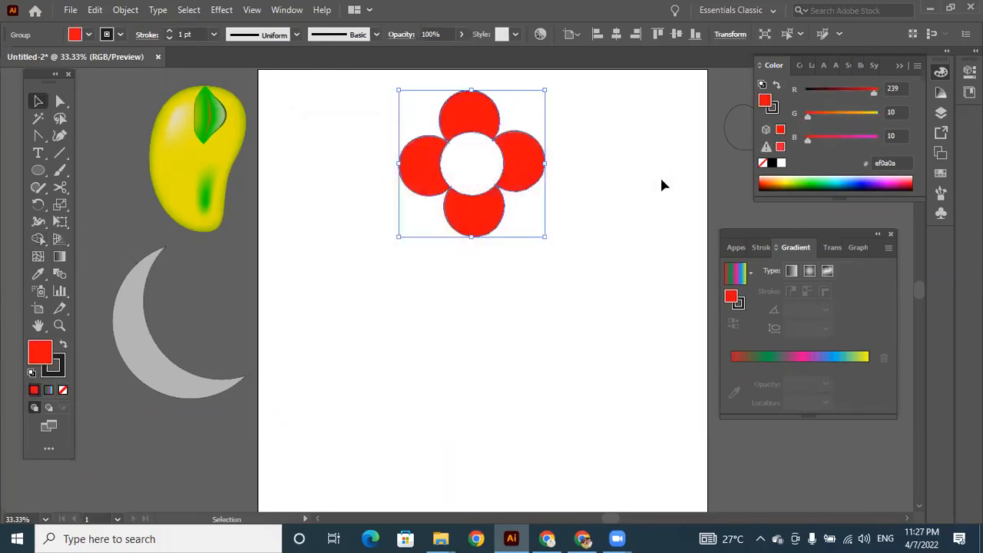
{"action": "left_click", "coordinate": [633, 252]}
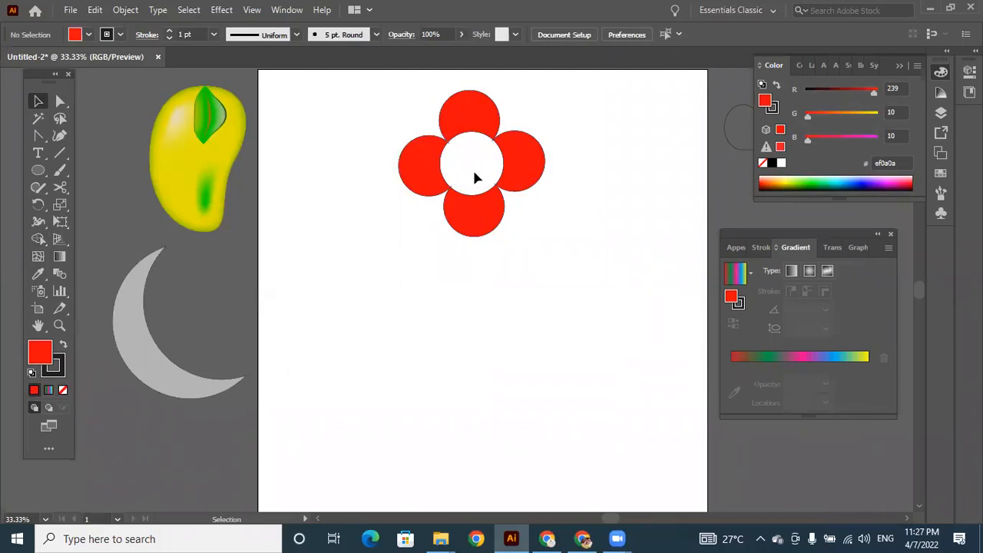
Step: Move the flower down slightly and draw a long, narrow rectangle as a stem below its bottom petal
{"action": "mouse_move", "coordinate": [483, 128]}
{"action": "left_mouse_down"}
{"action": "mouse_move", "coordinate": [438, 152]}
{"action": "mouse_move", "coordinate": [476, 129]}
{"action": "left_mouse_up"}
{"action": "left_click_drag", "start_coordinate": [38, 171], "coordinate": [87, 174]}
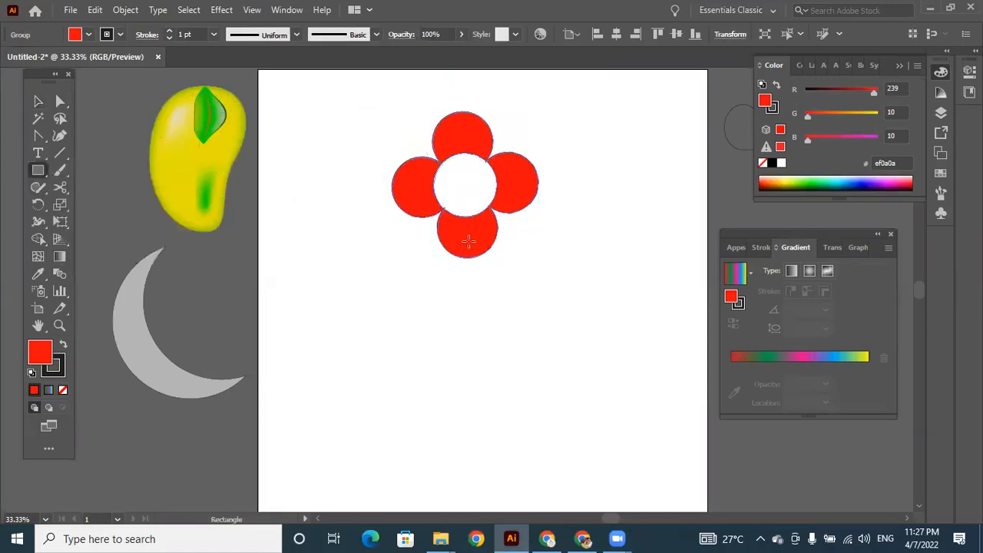
{"action": "left_click_drag", "start_coordinate": [462, 258], "coordinate": [470, 417]}
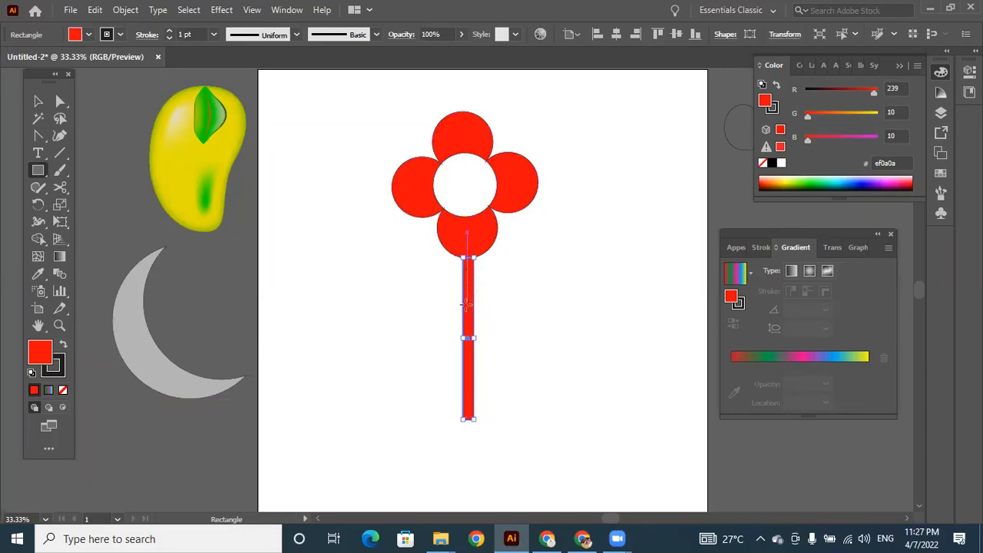
Step: Fill the stem with brown, colour a56805, and deselect it
{"action": "double_click", "coordinate": [38, 358]}
{"action": "left_click_drag", "start_coordinate": [507, 346], "coordinate": [507, 338]}
{"action": "left_click", "coordinate": [481, 236]}
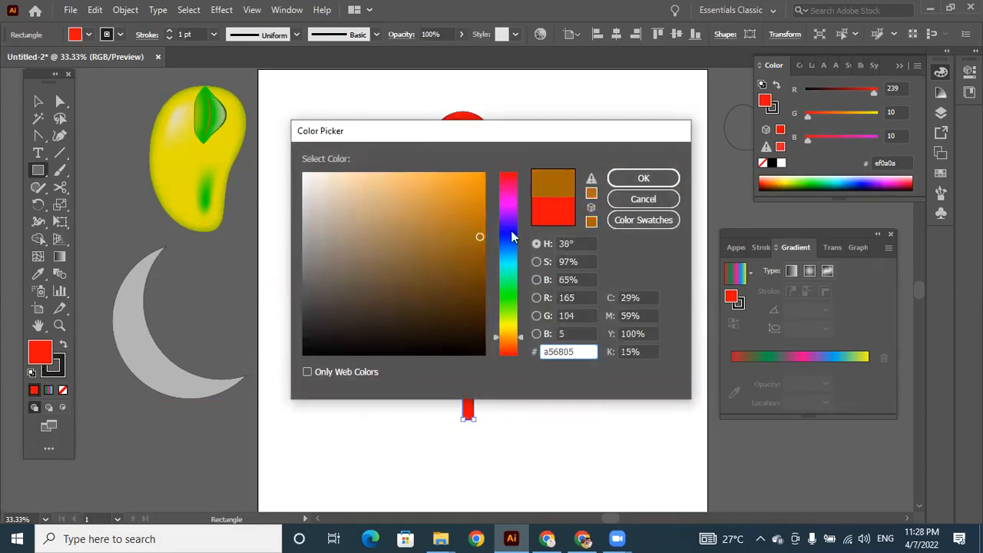
{"action": "left_click", "coordinate": [665, 178]}
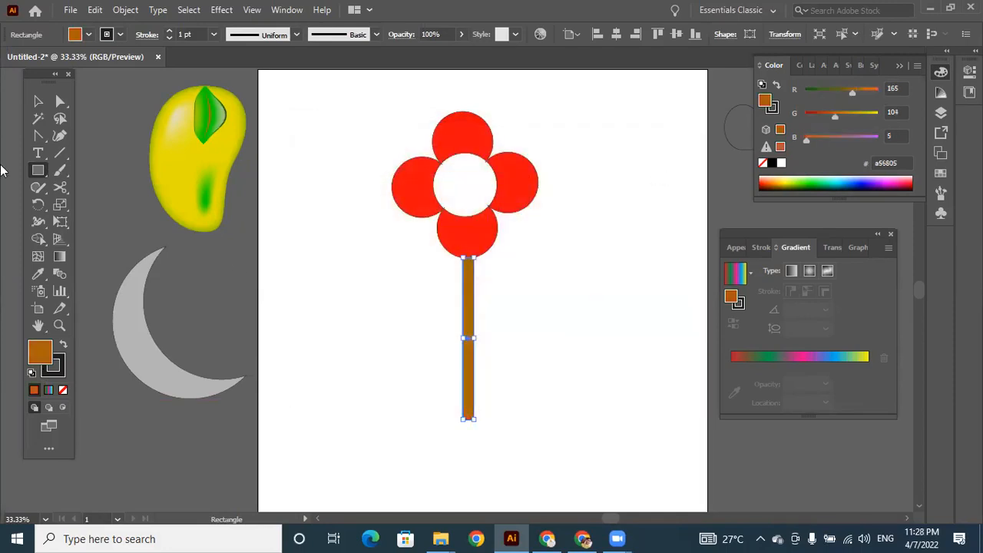
{"action": "left_click", "coordinate": [37, 101]}
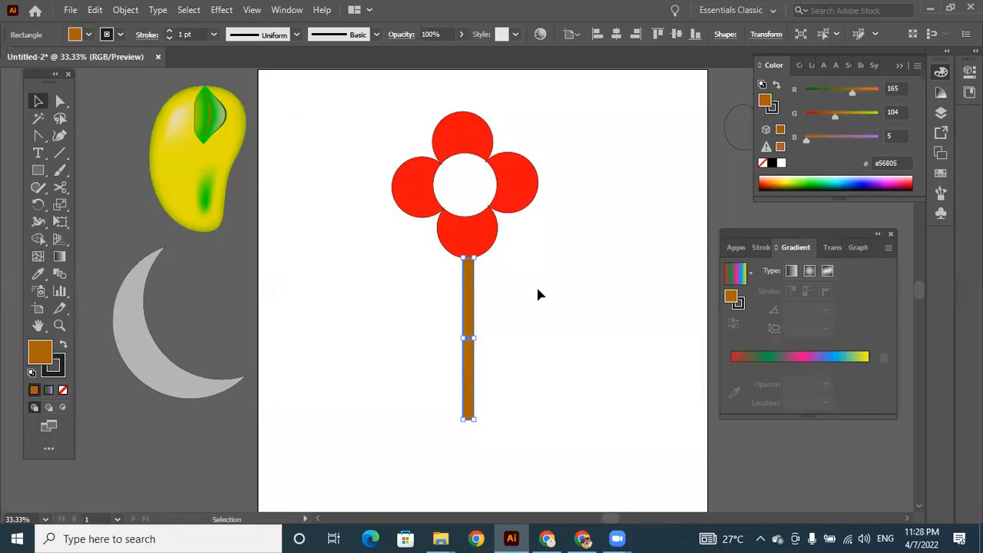
{"action": "left_click", "coordinate": [538, 295]}
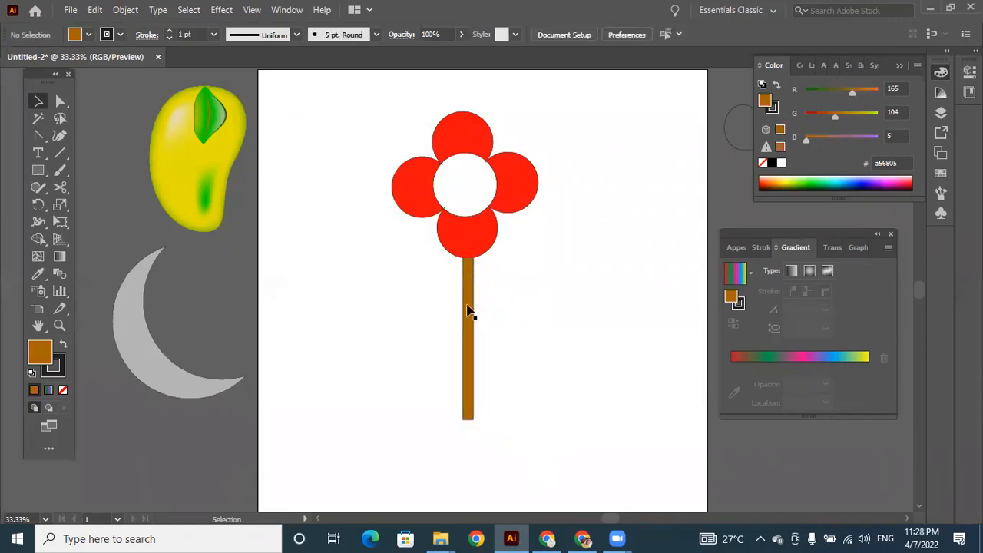
{"action": "left_click_drag", "start_coordinate": [40, 171], "coordinate": [92, 204]}
{"action": "left_click_drag", "start_coordinate": [578, 237], "coordinate": [653, 373]}
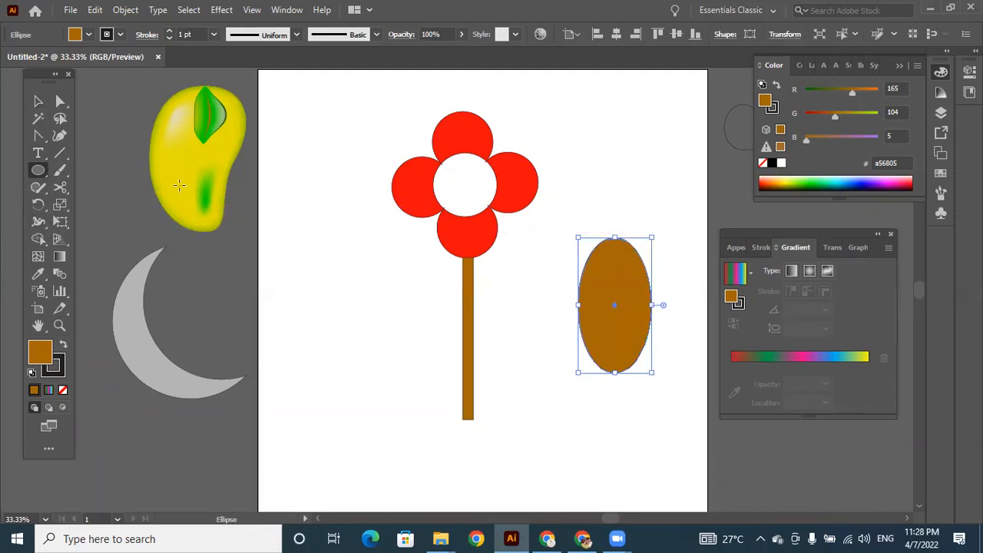
{"action": "left_click_drag", "start_coordinate": [40, 136], "coordinate": [113, 190]}
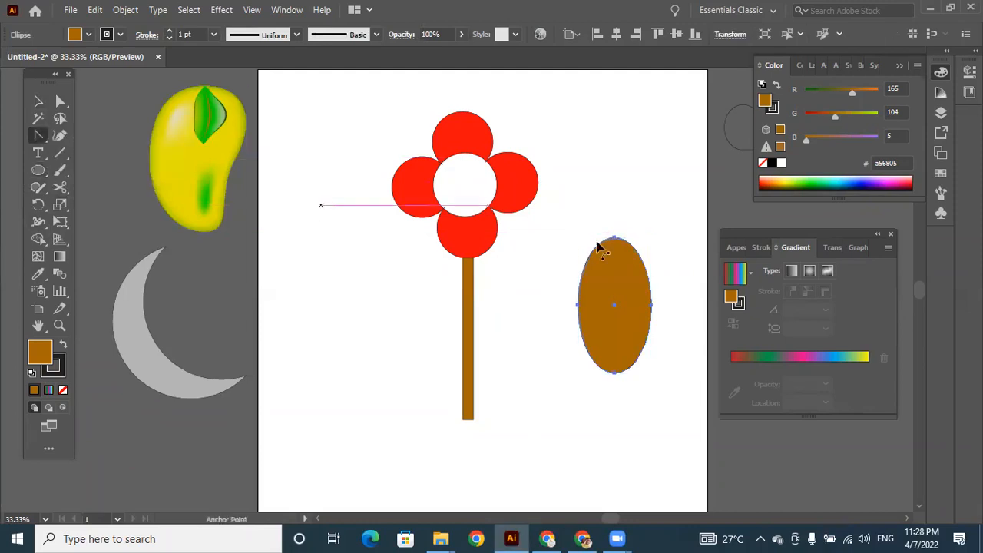
{"action": "left_click", "coordinate": [616, 239]}
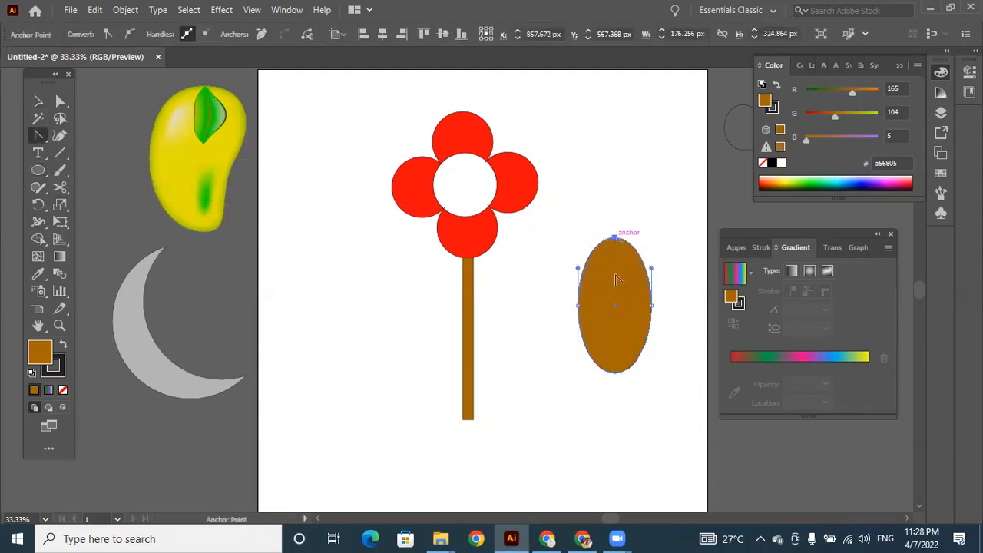
{"action": "left_click", "coordinate": [615, 375]}
{"action": "key", "text": "v"}
{"action": "left_click_drag", "start_coordinate": [567, 217], "coordinate": [673, 394]}
{"action": "key", "text": "Delete"}
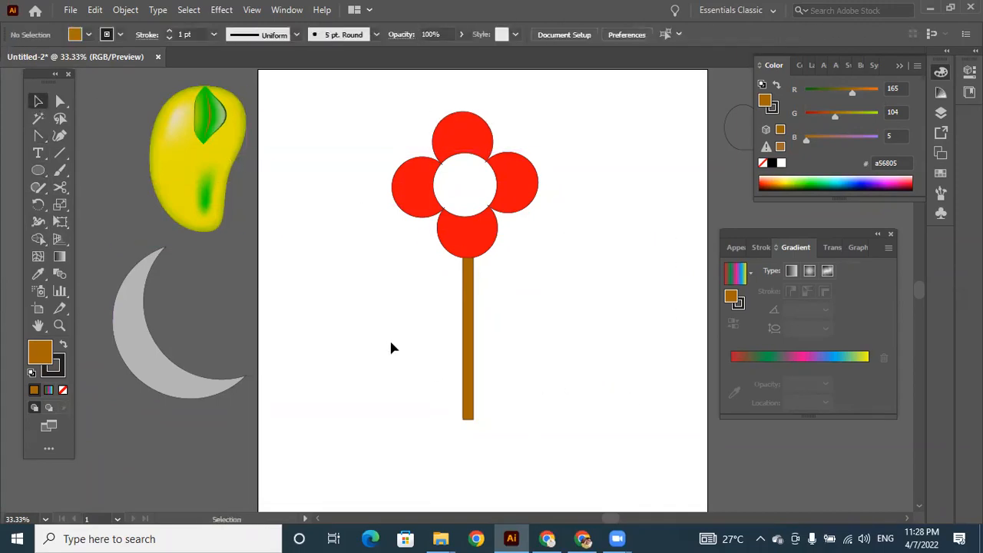
Step: Draw an unfilled circle about 238 px wide beside the stem and place an overlapping copy to its right
{"action": "left_click", "coordinate": [37, 169]}
{"action": "left_click", "coordinate": [102, 209]}
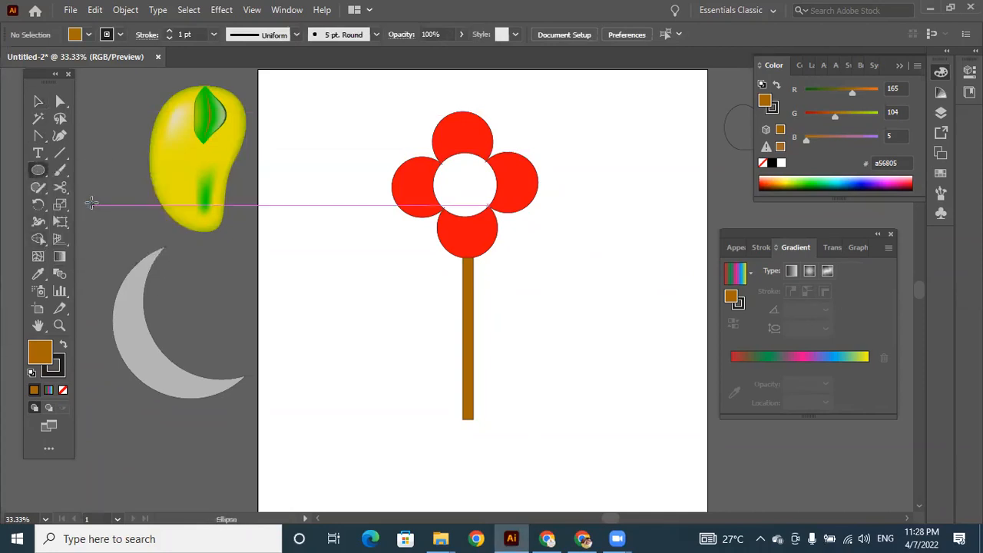
{"action": "left_click_drag", "start_coordinate": [505, 277], "coordinate": [605, 376]}
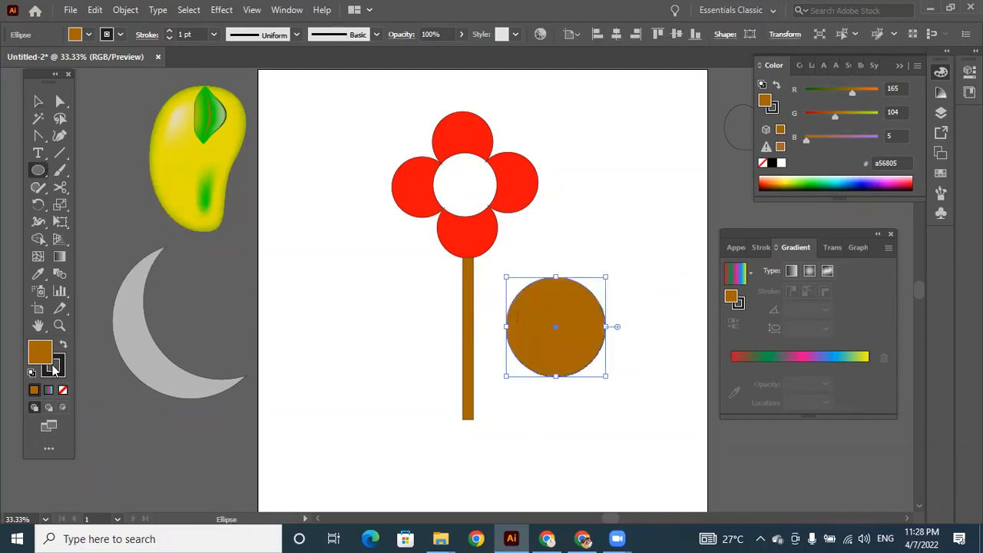
{"action": "left_click", "coordinate": [63, 390]}
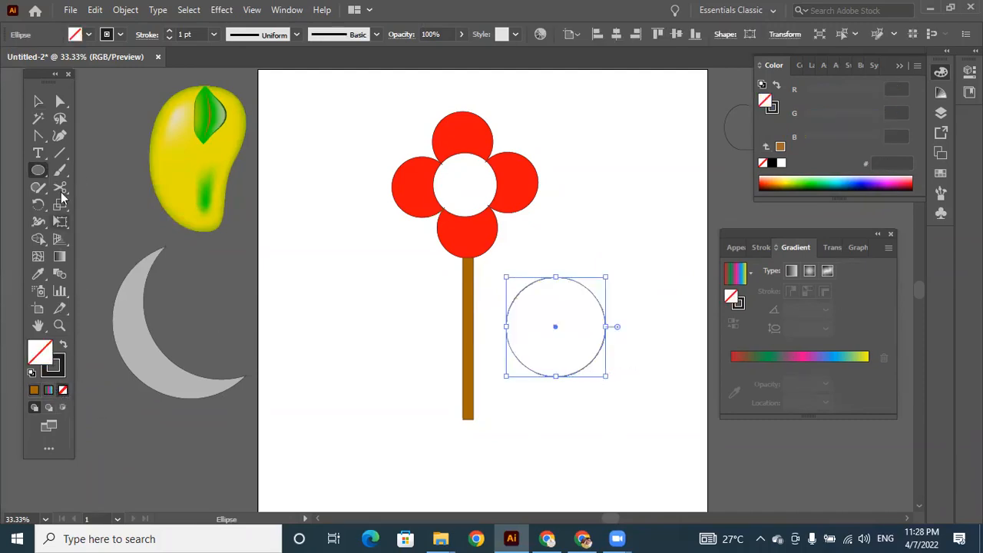
{"action": "left_click", "coordinate": [36, 101]}
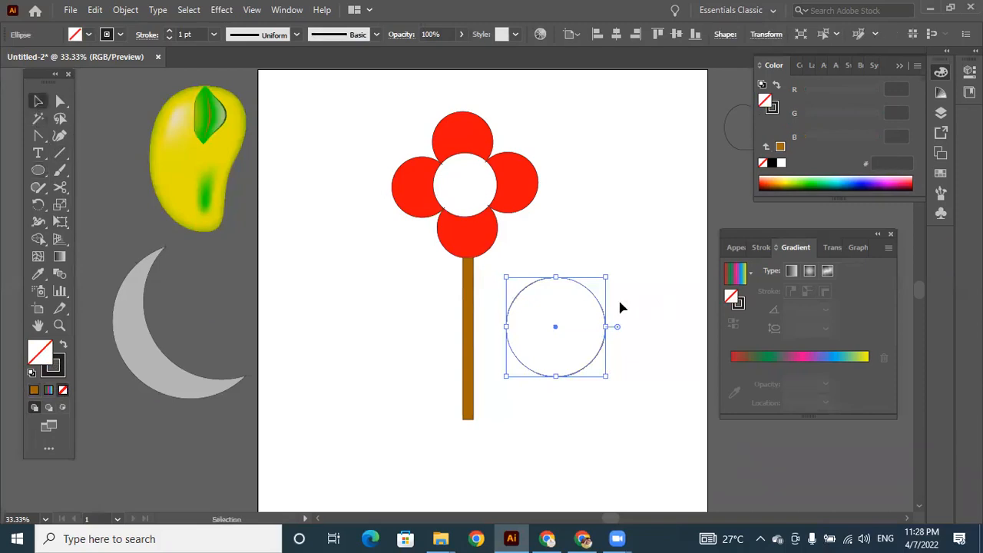
{"action": "left_click_drag", "start_coordinate": [588, 292], "coordinate": [637, 287]}
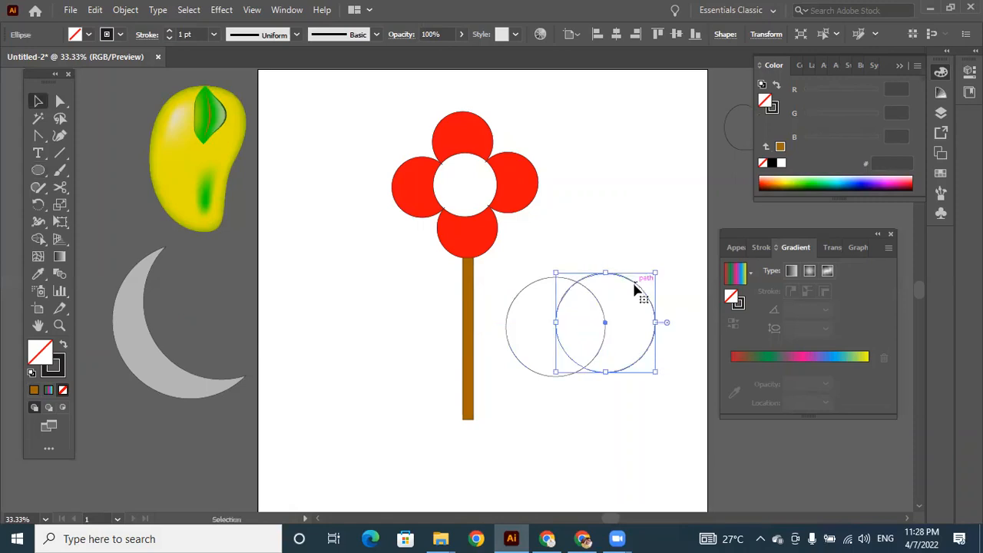
{"action": "left_click", "coordinate": [612, 362]}
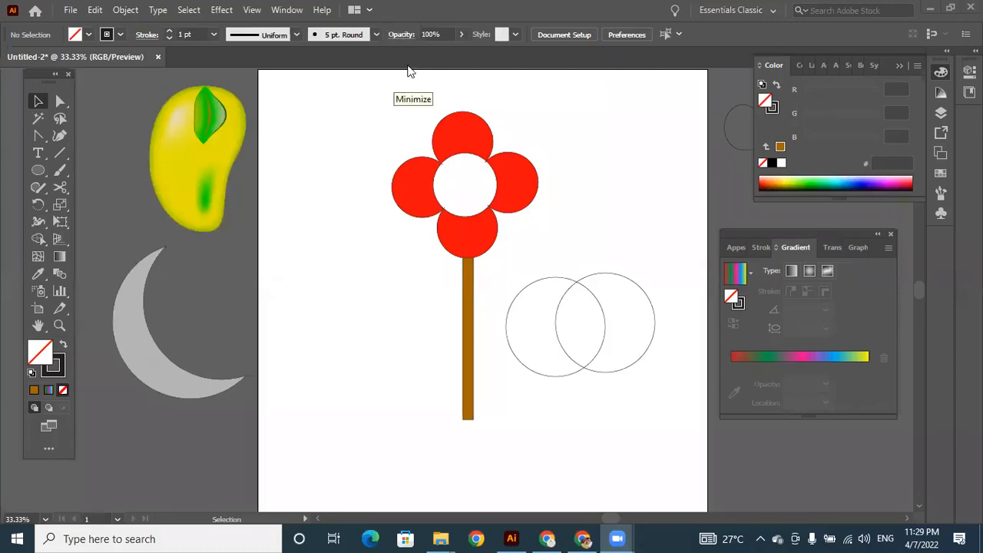
Step: Remove the outer crescents of the two overlapping circles with Shape Builder, keeping only the leaf-shaped intersection
{"action": "left_click", "coordinate": [343, 236]}
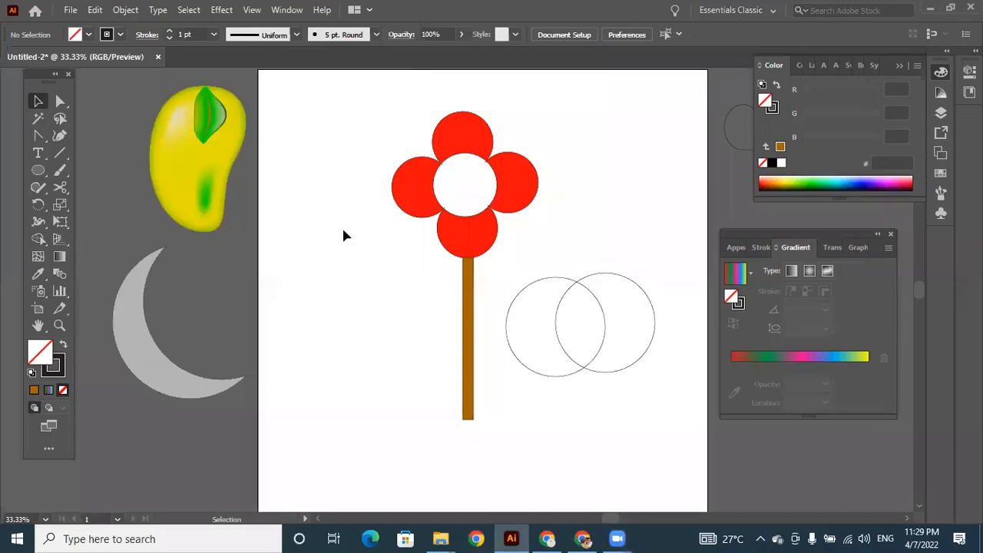
{"action": "left_click_drag", "start_coordinate": [507, 260], "coordinate": [658, 403]}
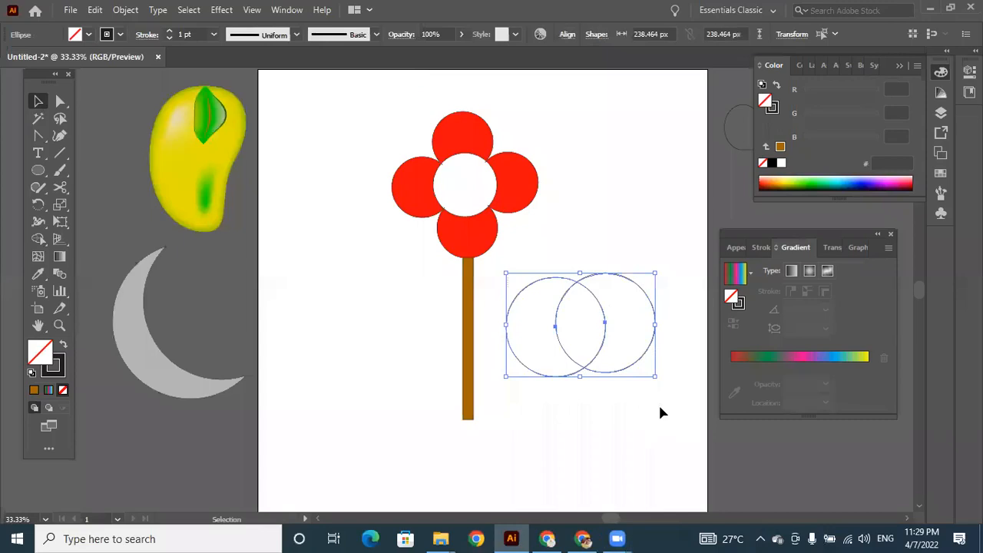
{"action": "left_click", "coordinate": [42, 239]}
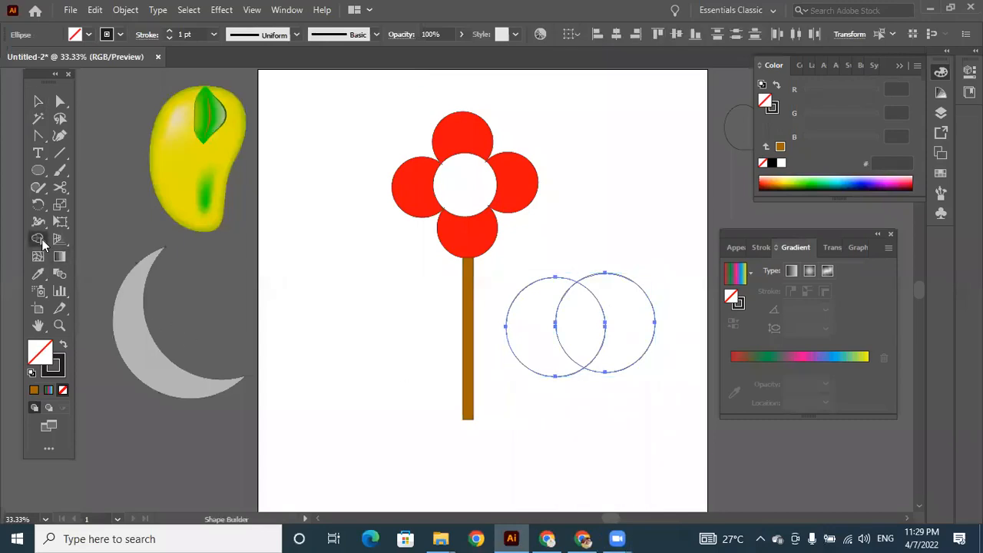
{"action": "left_click", "coordinate": [634, 315], "text": "alt"}
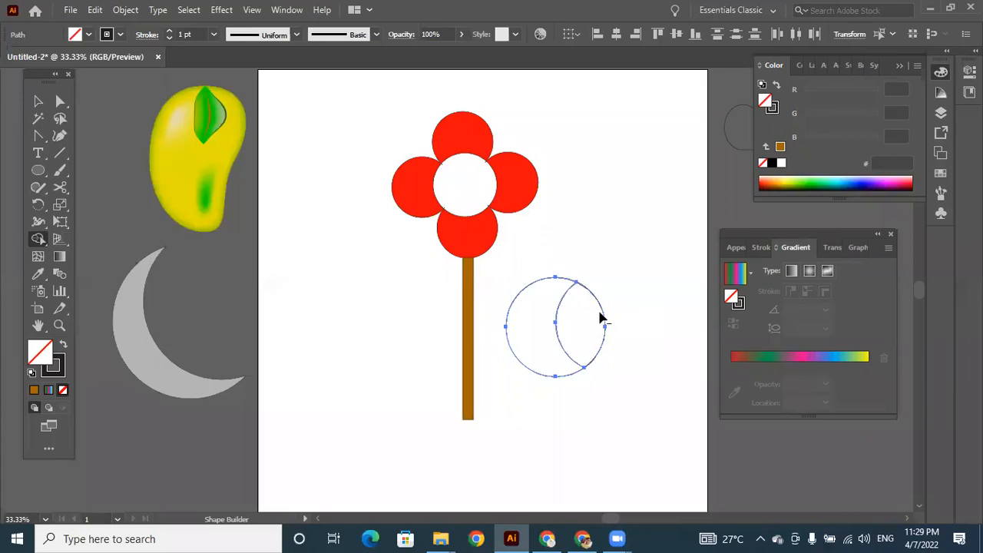
{"action": "left_click", "coordinate": [524, 317], "text": "alt"}
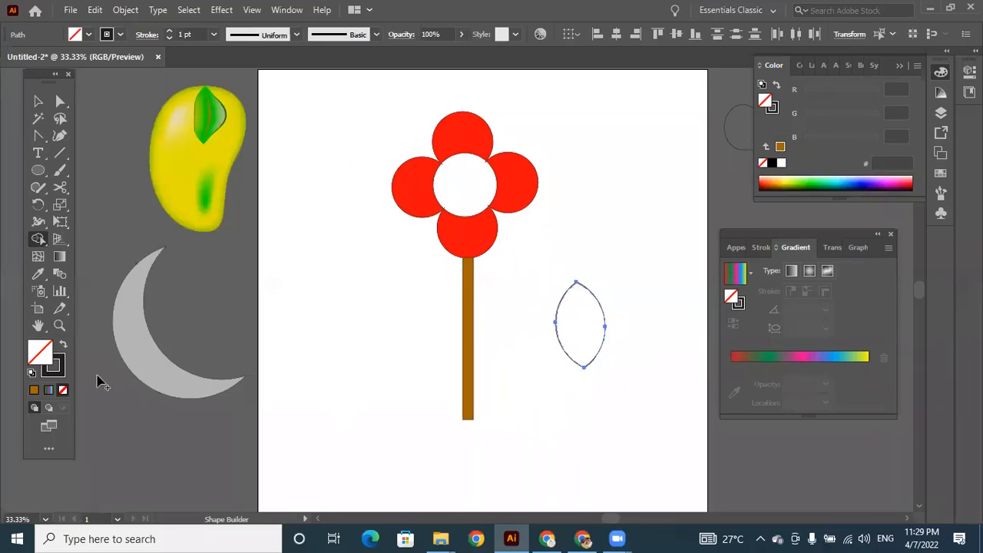
Step: Try to fill the leaf shape with bright green, colour 26d30d
{"action": "left_click", "coordinate": [34, 390]}
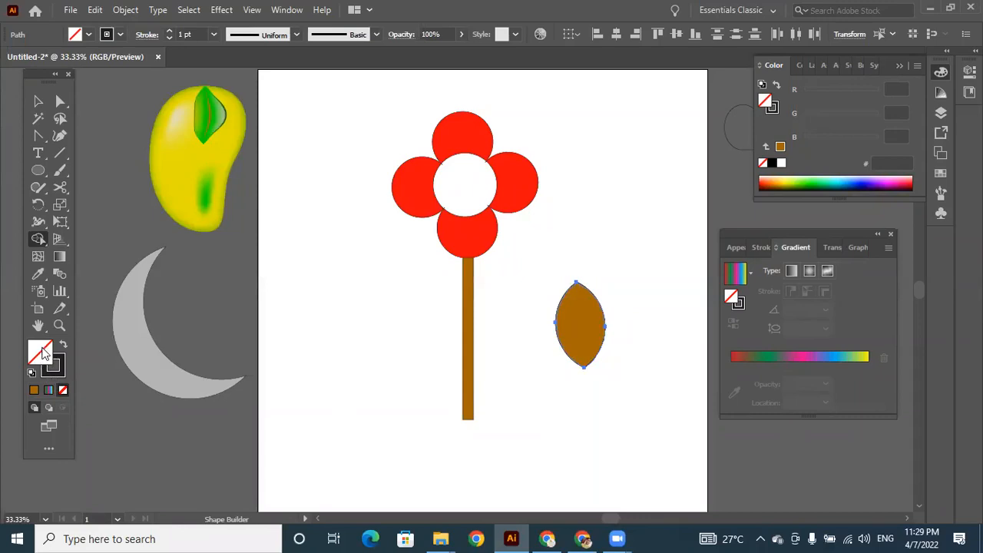
{"action": "double_click", "coordinate": [44, 353]}
{"action": "left_click", "coordinate": [509, 299]}
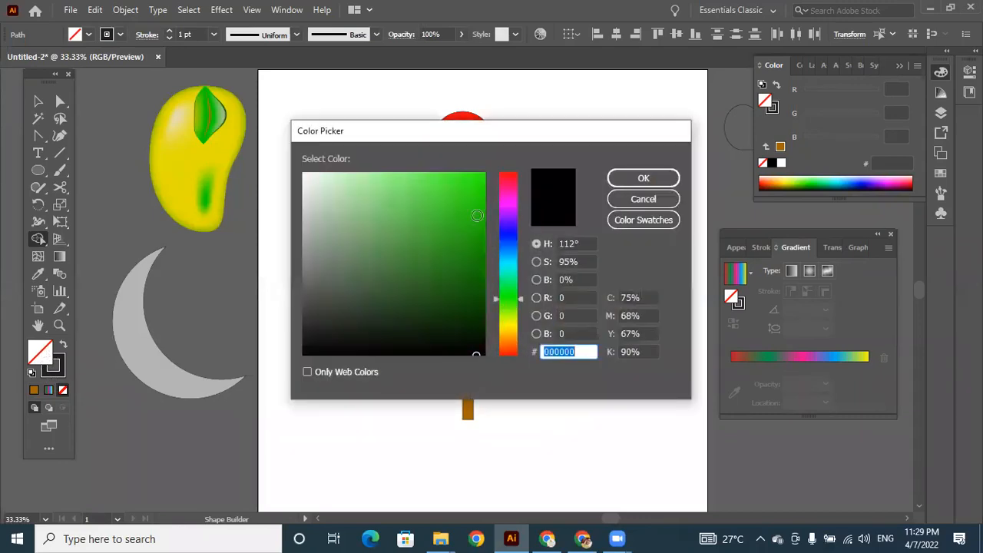
{"action": "left_click", "coordinate": [474, 202]}
{"action": "left_click", "coordinate": [660, 177]}
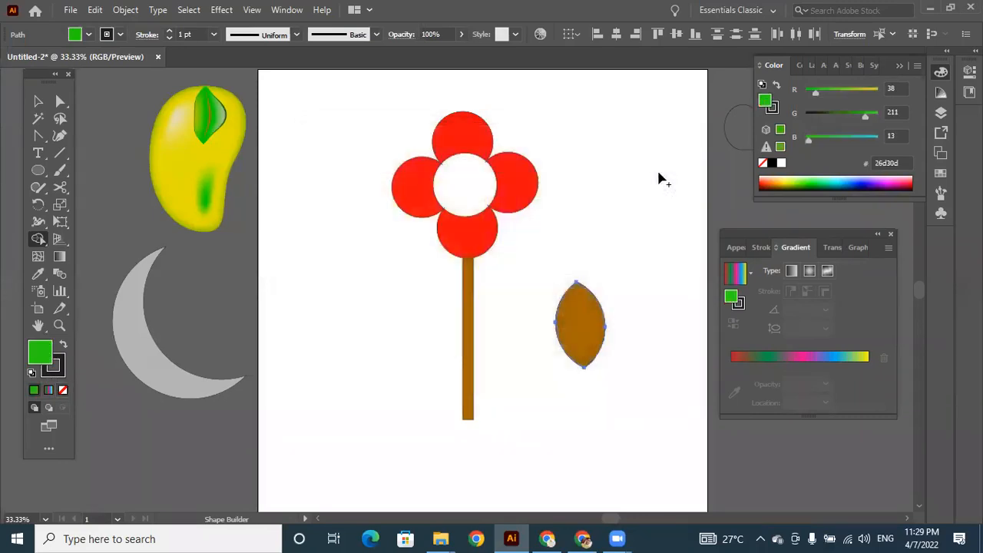
{"action": "left_click", "coordinate": [38, 117]}
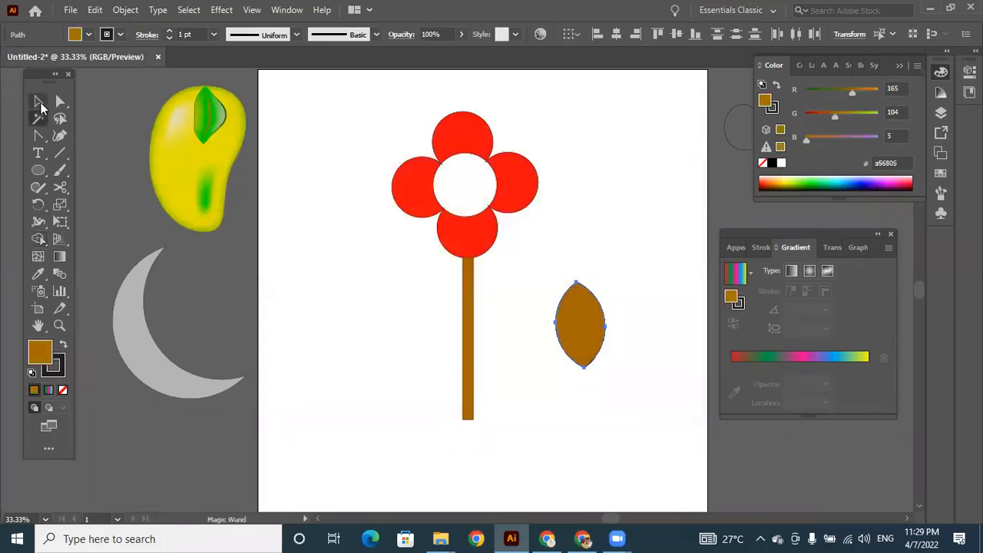
Step: Fill the leaf shape with green, colour 31a307
{"action": "double_click", "coordinate": [39, 359]}
{"action": "left_click", "coordinate": [509, 303]}
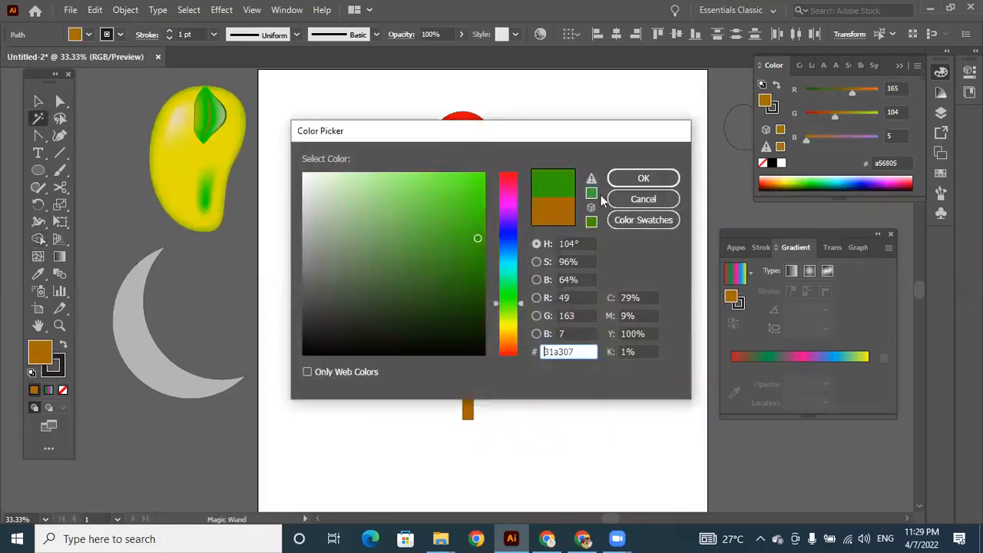
{"action": "left_click", "coordinate": [646, 179]}
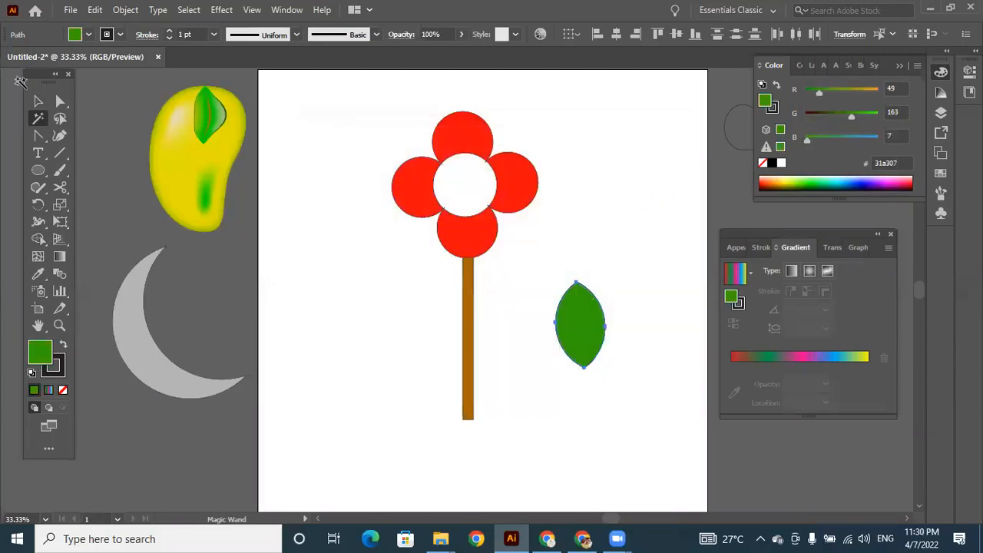
Step: Tilt and shrink the leaf against the stem's right side, and attach a mirrored-angle copy slightly lower on the left
{"action": "left_click", "coordinate": [37, 100]}
{"action": "left_click_drag", "start_coordinate": [586, 314], "coordinate": [562, 314]}
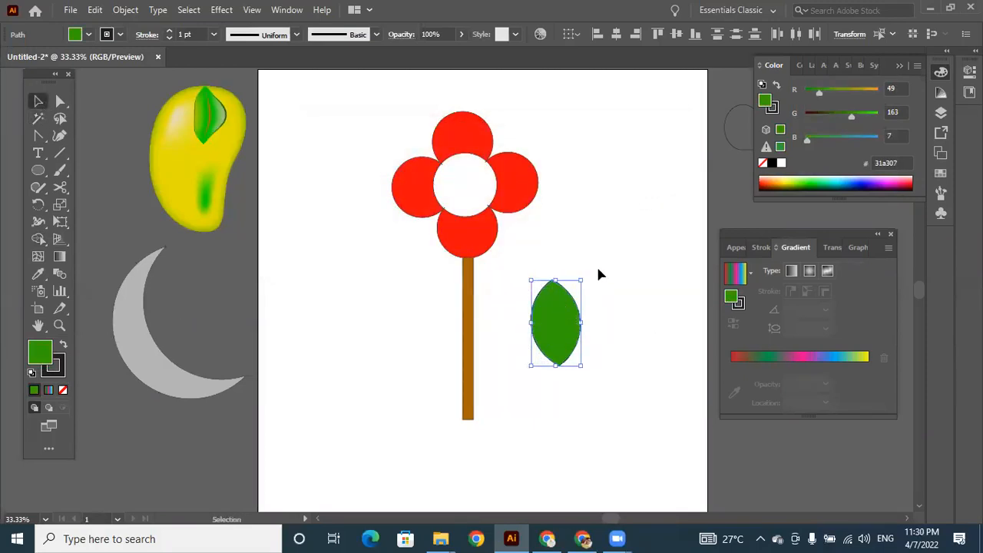
{"action": "left_click_drag", "start_coordinate": [585, 272], "coordinate": [411, 309]}
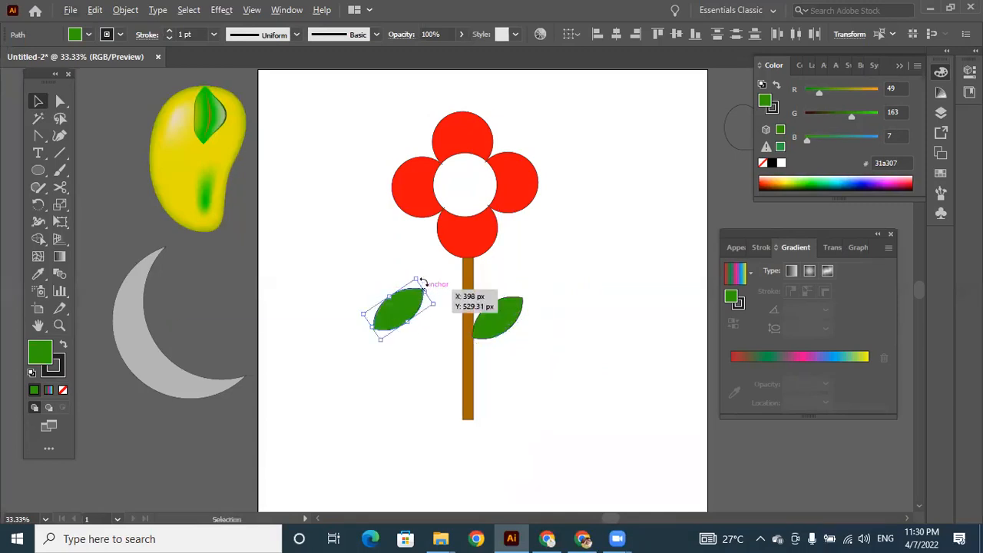
{"action": "left_click_drag", "start_coordinate": [414, 271], "coordinate": [451, 352]}
{"action": "left_click", "coordinate": [549, 397]}
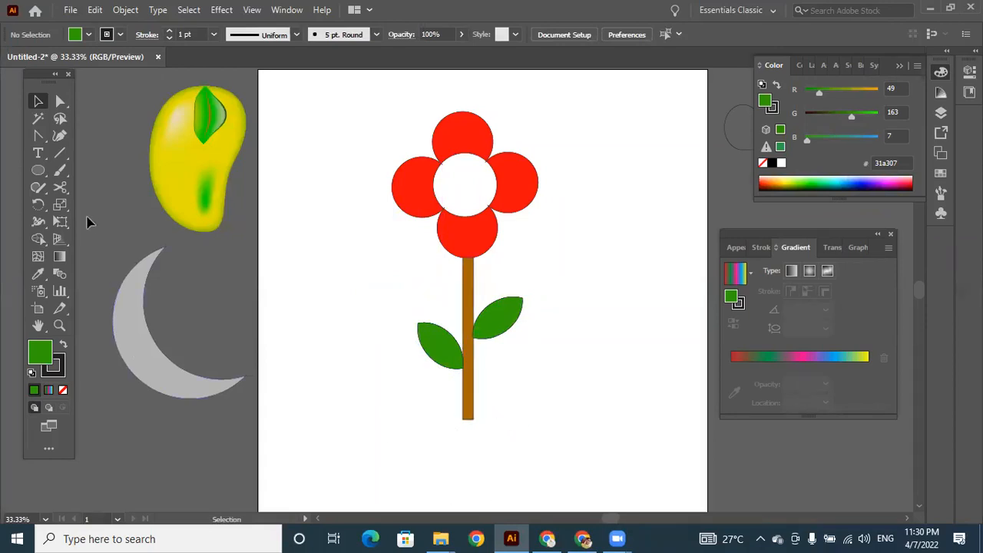
Step: Draw a wide rectangle over the stem's lower end as a pot and fill it with brown, colour 724c00
{"action": "left_click_drag", "start_coordinate": [43, 169], "coordinate": [94, 170]}
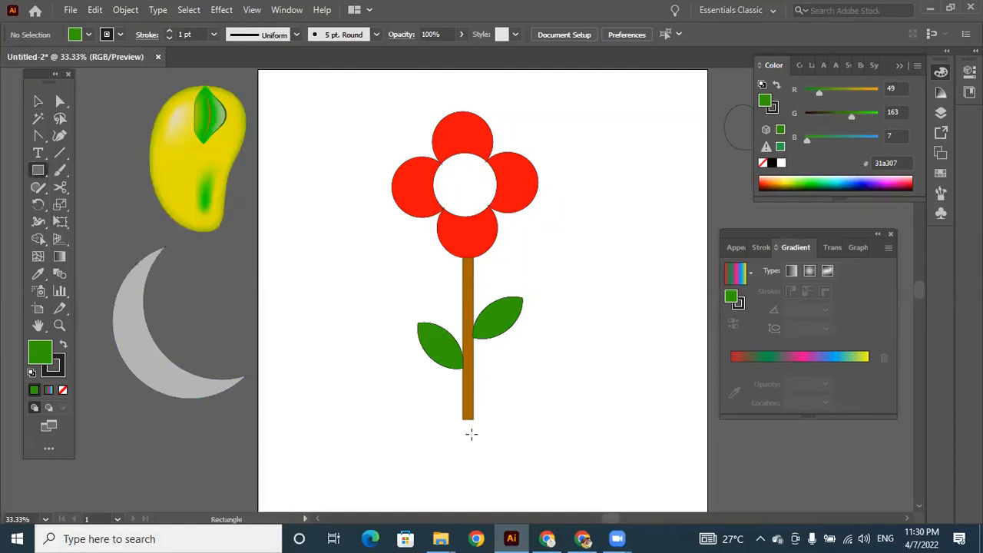
{"action": "left_click_drag", "start_coordinate": [395, 409], "coordinate": [537, 483]}
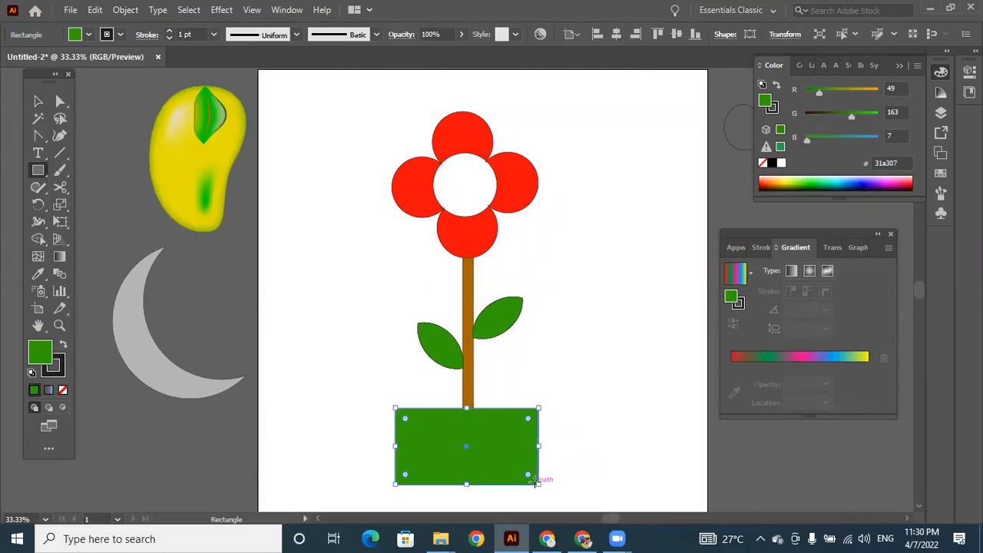
{"action": "double_click", "coordinate": [38, 352]}
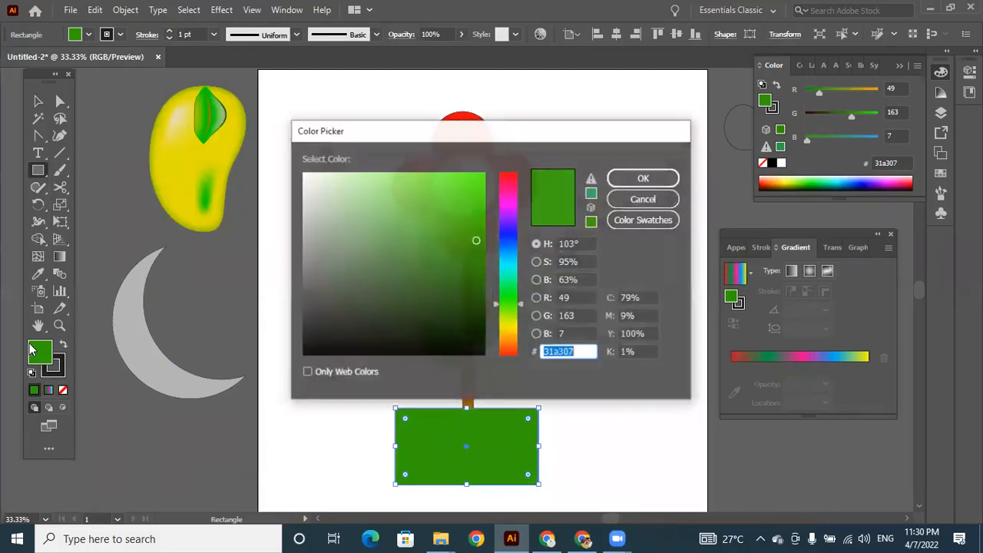
{"action": "left_click_drag", "start_coordinate": [511, 357], "coordinate": [511, 336]}
{"action": "left_click", "coordinate": [479, 235]}
{"action": "left_click", "coordinate": [484, 273]}
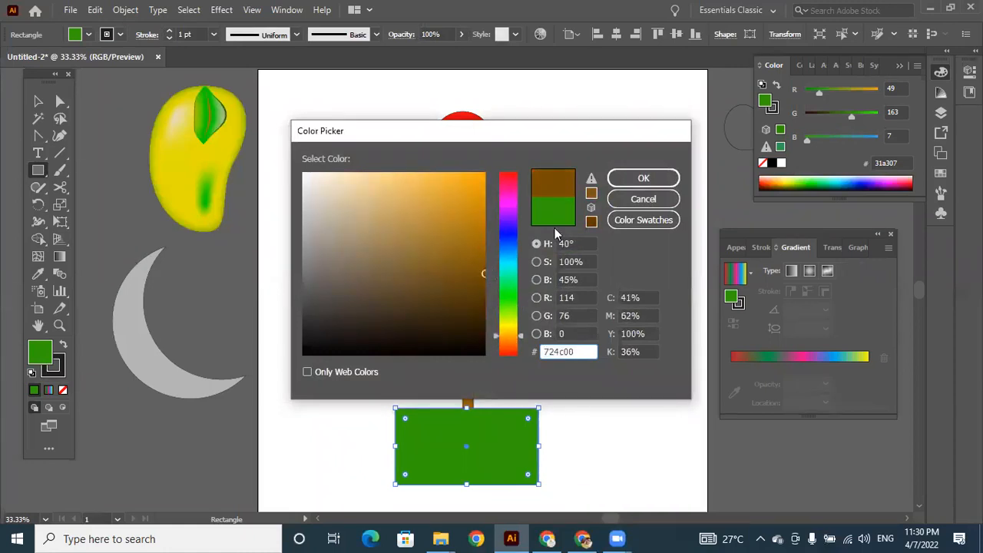
{"action": "left_click", "coordinate": [643, 179]}
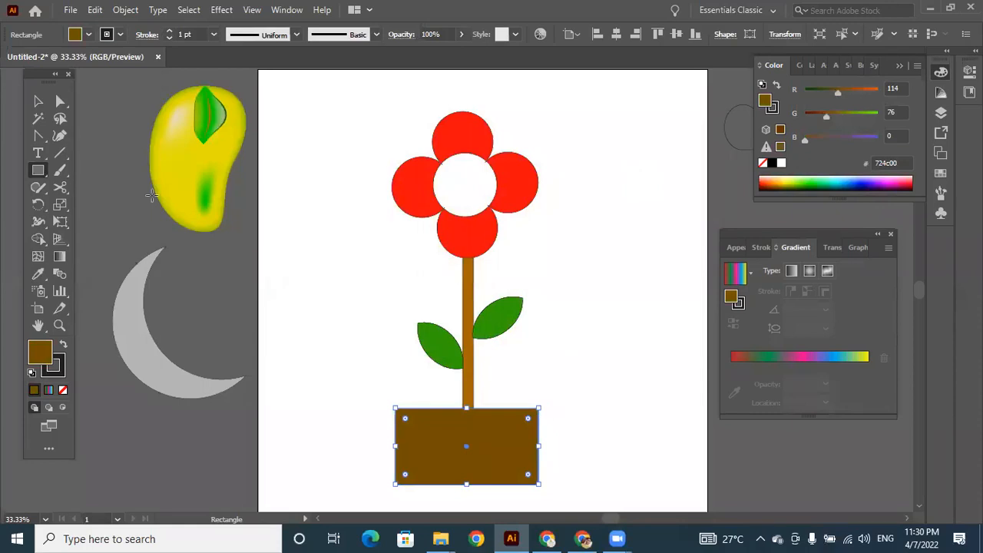
Step: Centre the pot under the stem and move its two bottom corners inward to taper it, leaving it deselected
{"action": "left_click", "coordinate": [38, 101]}
{"action": "mouse_move", "coordinate": [487, 443]}
{"action": "left_mouse_down"}
{"action": "mouse_move", "coordinate": [505, 441]}
{"action": "mouse_move", "coordinate": [491, 441]}
{"action": "left_mouse_up"}
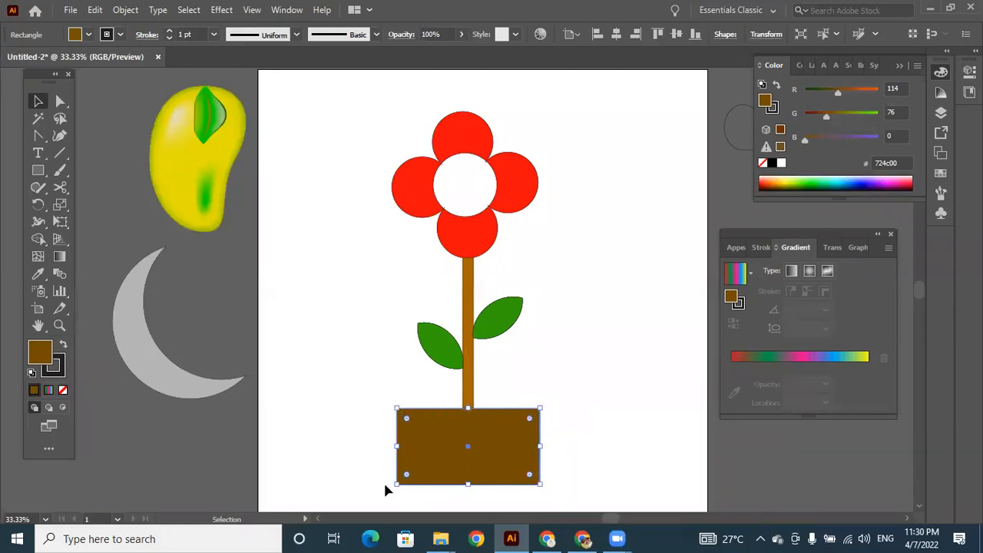
{"action": "left_click", "coordinate": [62, 103]}
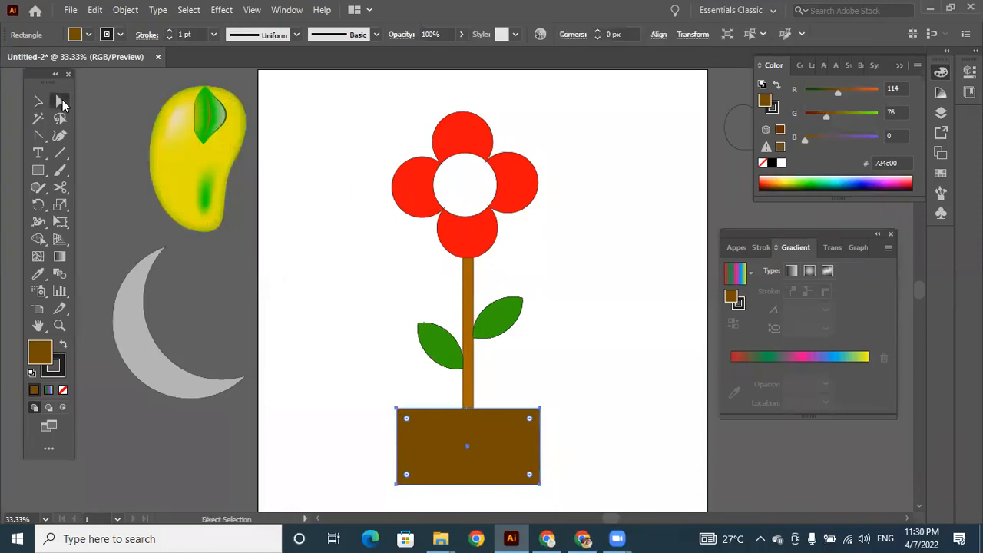
{"action": "left_click_drag", "start_coordinate": [540, 485], "coordinate": [518, 488]}
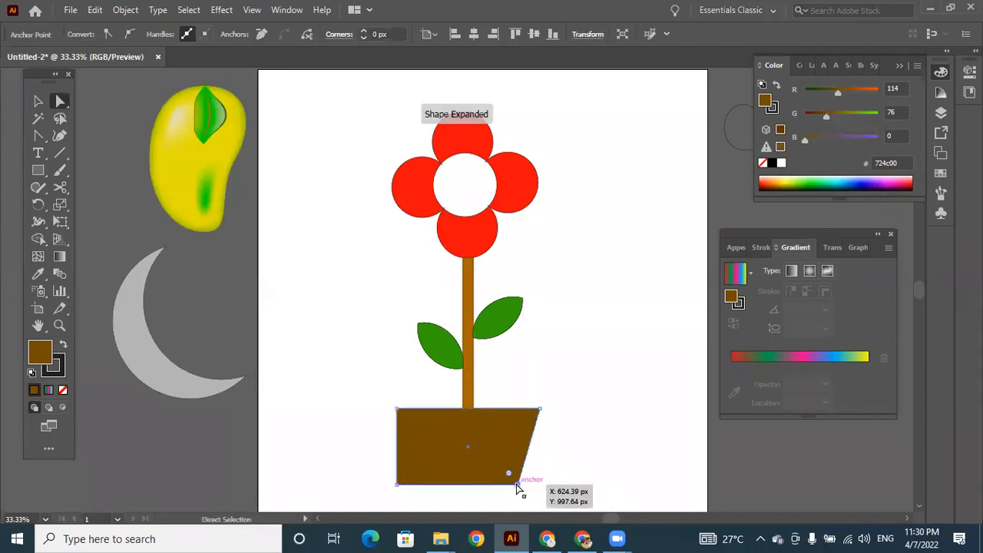
{"action": "left_click_drag", "start_coordinate": [396, 487], "coordinate": [424, 485]}
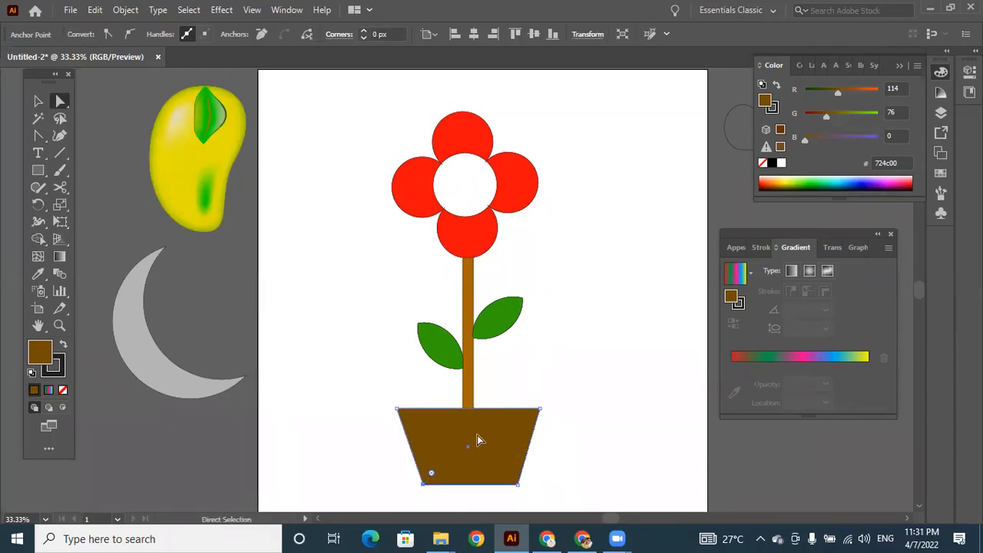
{"action": "left_click", "coordinate": [38, 101]}
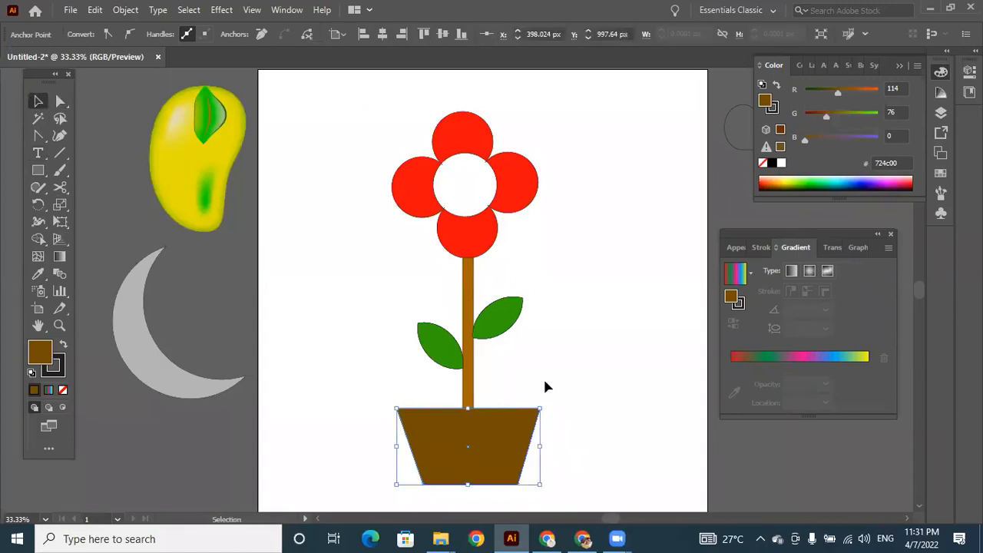
{"action": "left_click", "coordinate": [590, 392]}
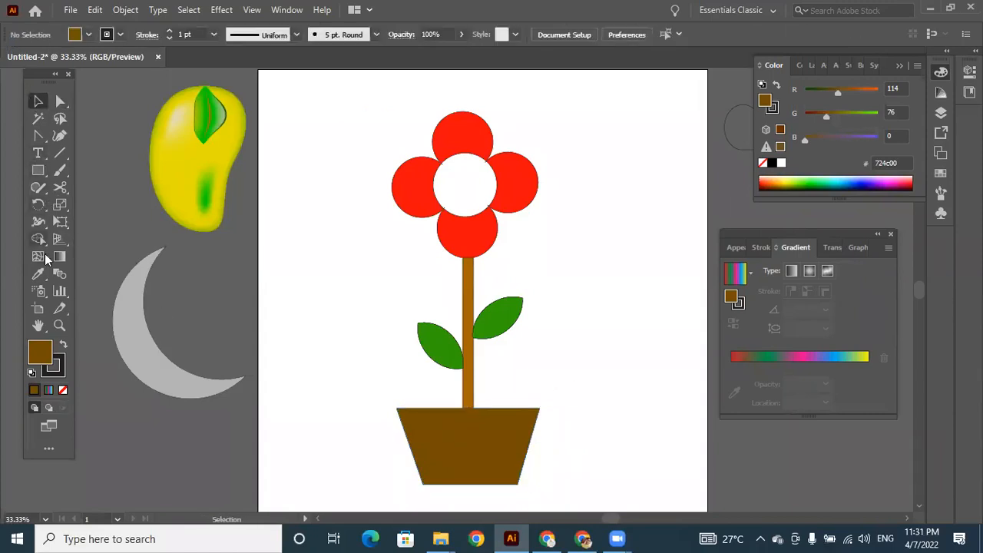
Step: Draw a thin horizontal band slightly wider than the pot across its upper part and fill it with dark blue, colour 160070
{"action": "left_click_drag", "start_coordinate": [40, 177], "coordinate": [82, 172]}
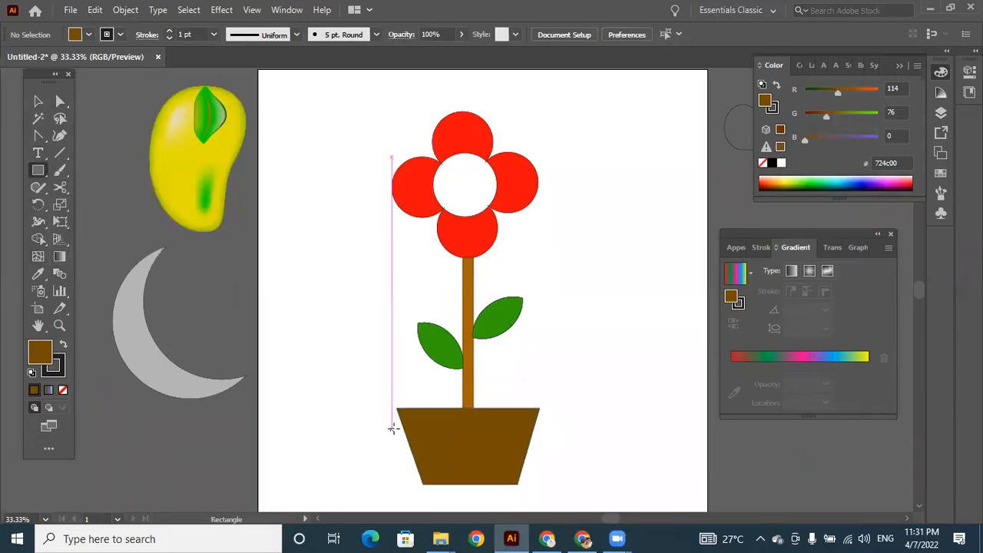
{"action": "left_click_drag", "start_coordinate": [392, 424], "coordinate": [542, 435]}
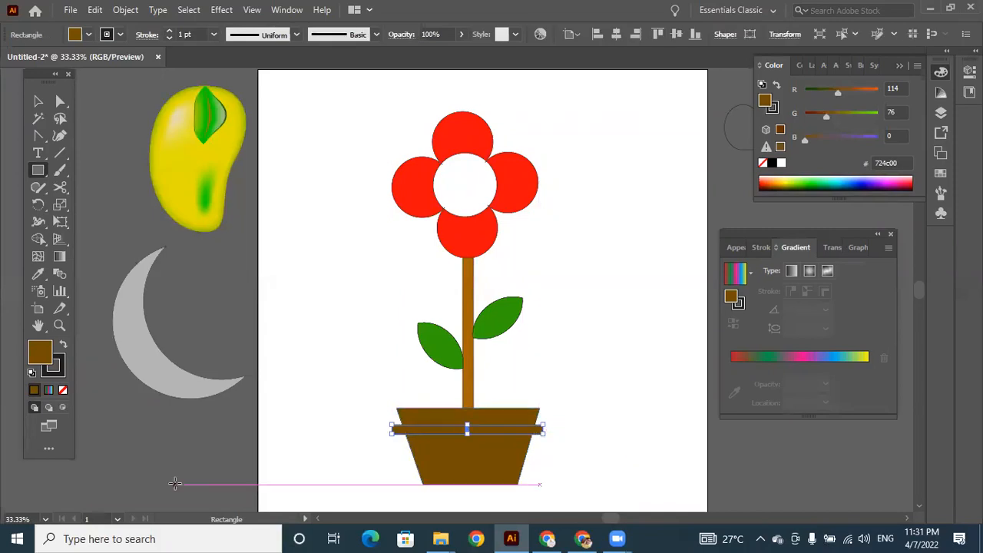
{"action": "double_click", "coordinate": [42, 355]}
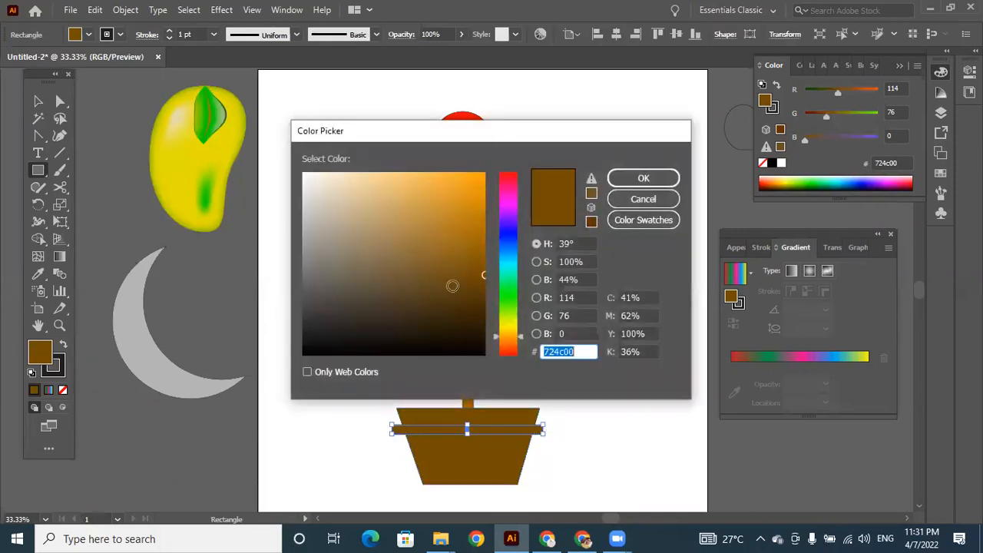
{"action": "left_click", "coordinate": [511, 228]}
{"action": "left_click", "coordinate": [643, 177]}
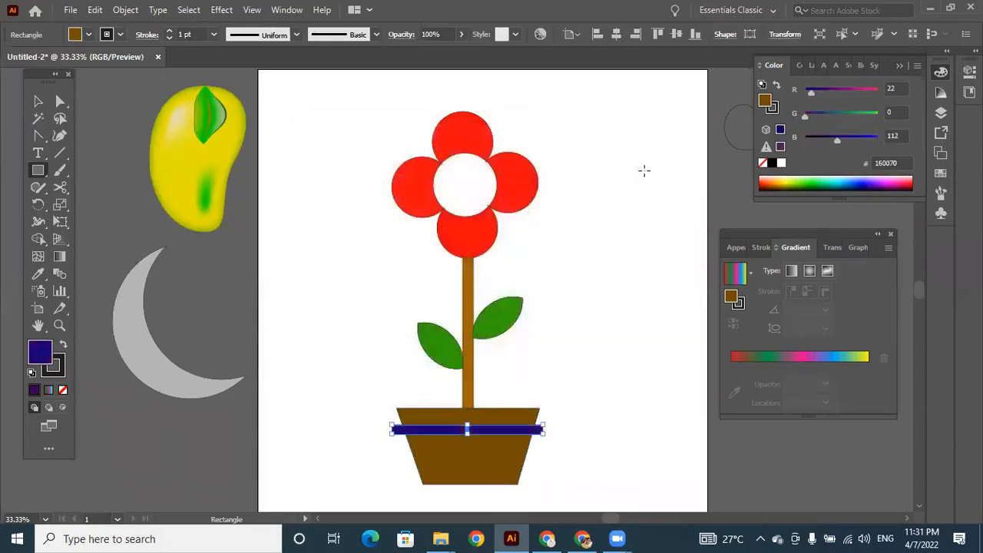
Step: Add two copies of the dark blue band at even spacing below it on the pot, leaving them deselected
{"action": "left_click", "coordinate": [34, 104]}
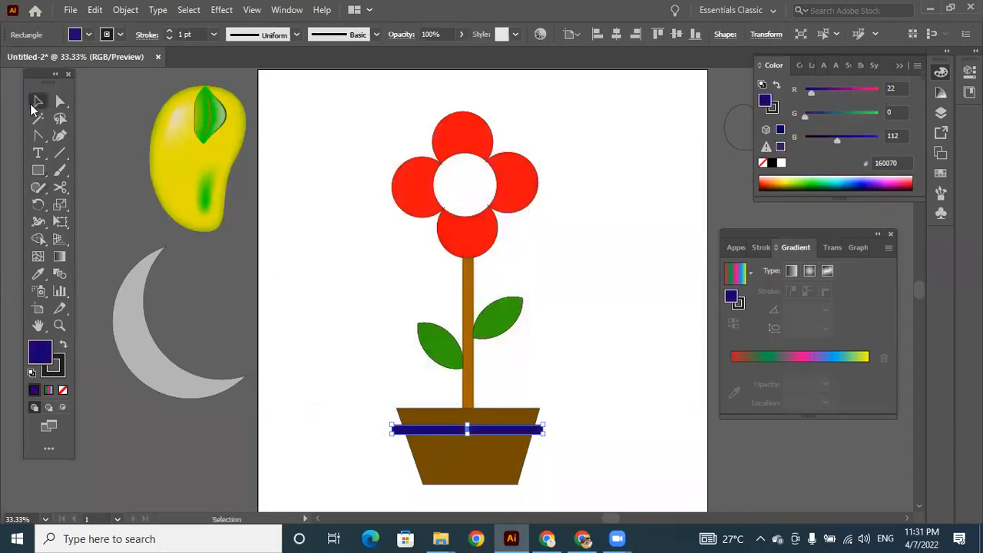
{"action": "left_click", "coordinate": [600, 401]}
{"action": "left_click_drag", "start_coordinate": [518, 435], "coordinate": [522, 468]}
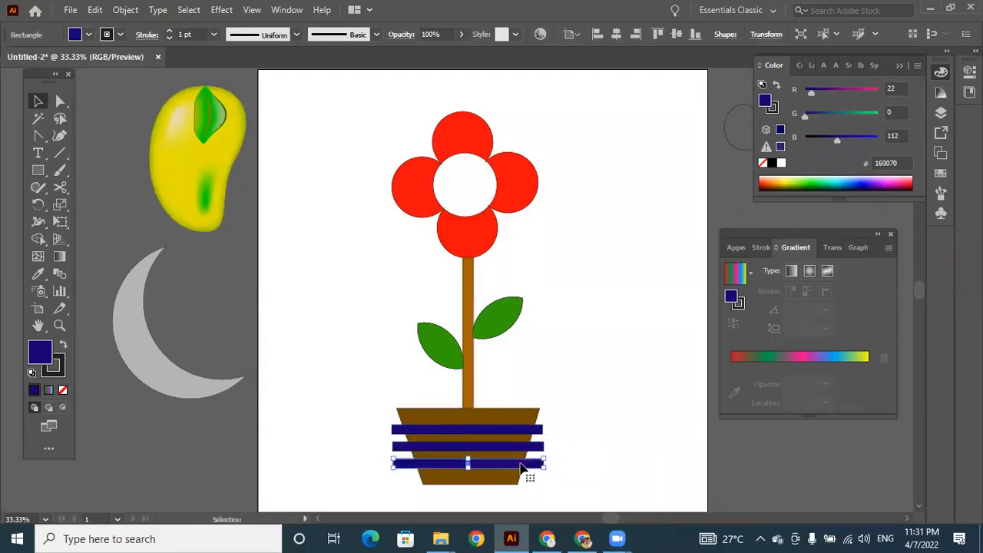
{"action": "left_click", "coordinate": [621, 415]}
Step: Remove all three blue bands with the Shape Builder tool, including the ends outside the pot, to leave three open stripes, and deselect
{"action": "left_click_drag", "start_coordinate": [379, 409], "coordinate": [573, 489]}
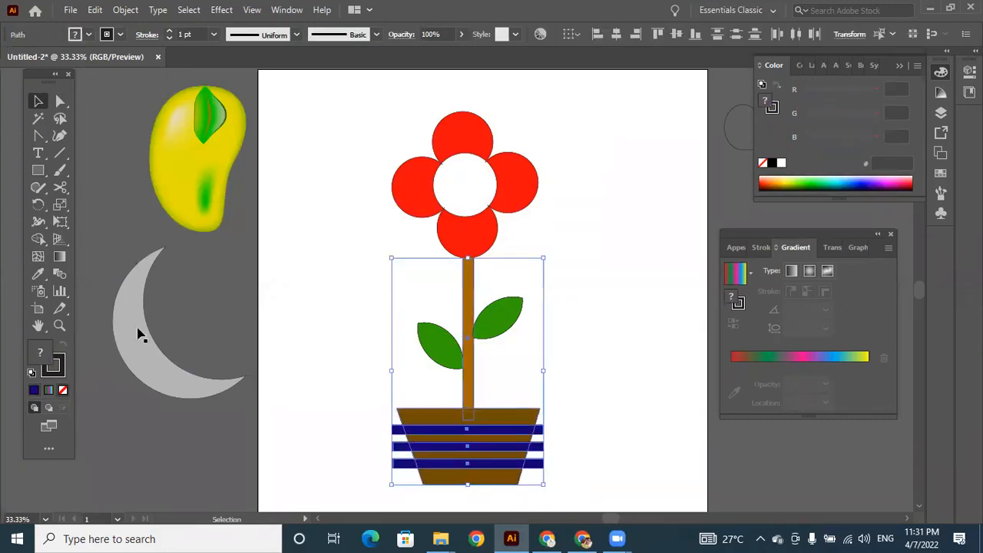
{"action": "left_click", "coordinate": [40, 242]}
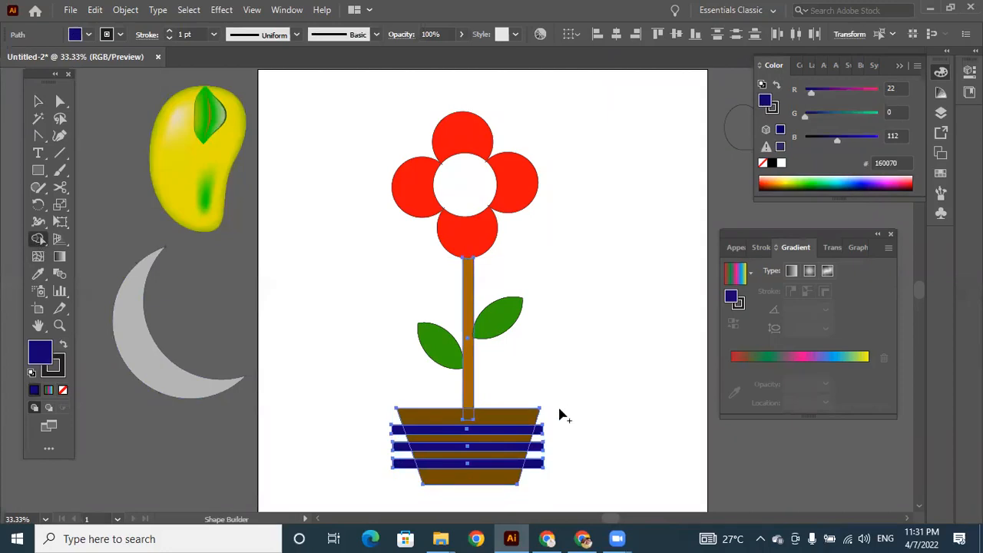
{"action": "left_click", "coordinate": [530, 436], "text": "alt"}
{"action": "left_click", "coordinate": [540, 435], "text": "alt"}
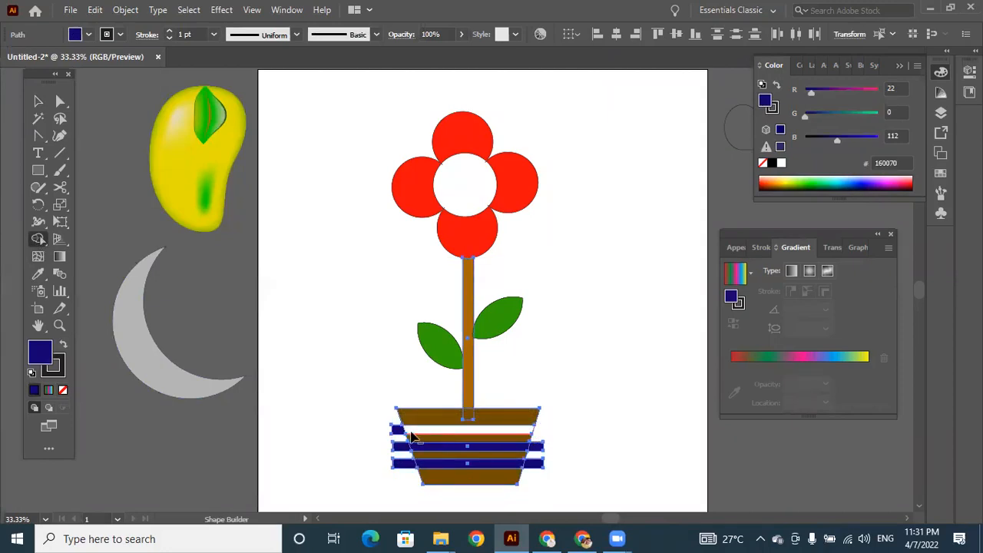
{"action": "left_click", "coordinate": [396, 432], "text": "alt"}
{"action": "left_click", "coordinate": [400, 448], "text": "alt"}
{"action": "left_click", "coordinate": [432, 452], "text": "alt"}
{"action": "left_click", "coordinate": [535, 446], "text": "alt"}
{"action": "left_click", "coordinate": [537, 469], "text": "alt"}
{"action": "left_click", "coordinate": [511, 467], "text": "alt"}
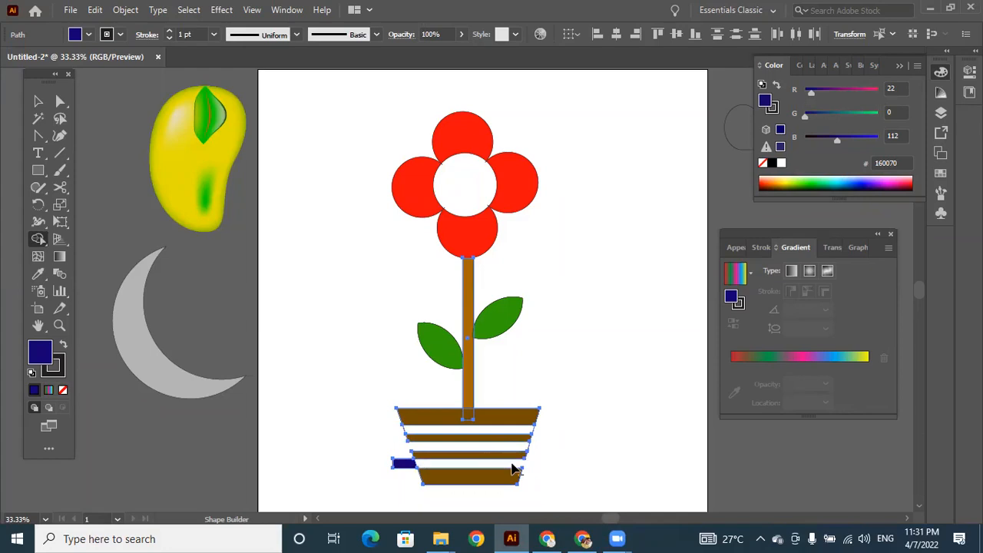
{"action": "left_click", "coordinate": [402, 465], "text": "alt"}
{"action": "left_click", "coordinate": [37, 100]}
{"action": "left_click", "coordinate": [607, 346]}
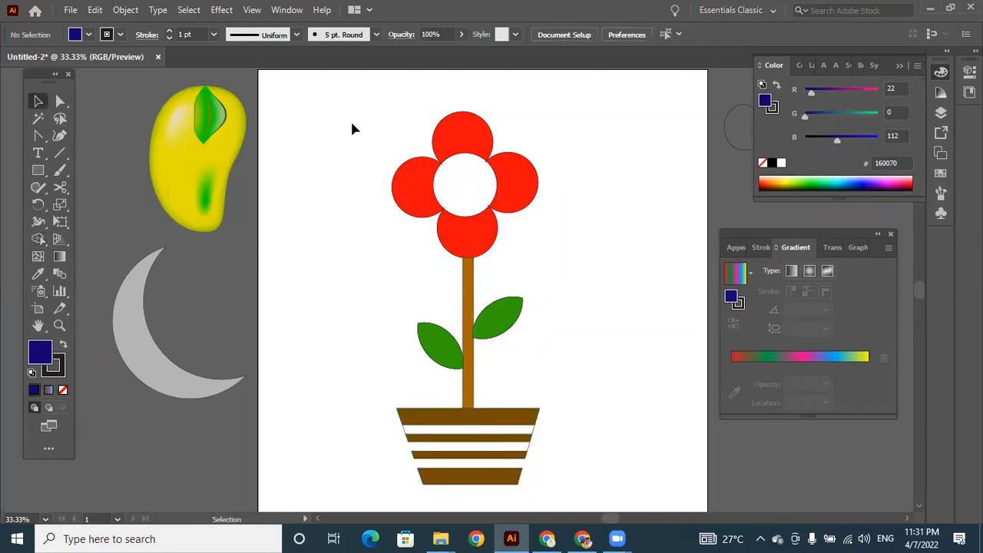
Step: Group the complete flower, stem, leaves and pot into one object
{"action": "left_click_drag", "start_coordinate": [352, 129], "coordinate": [581, 494]}
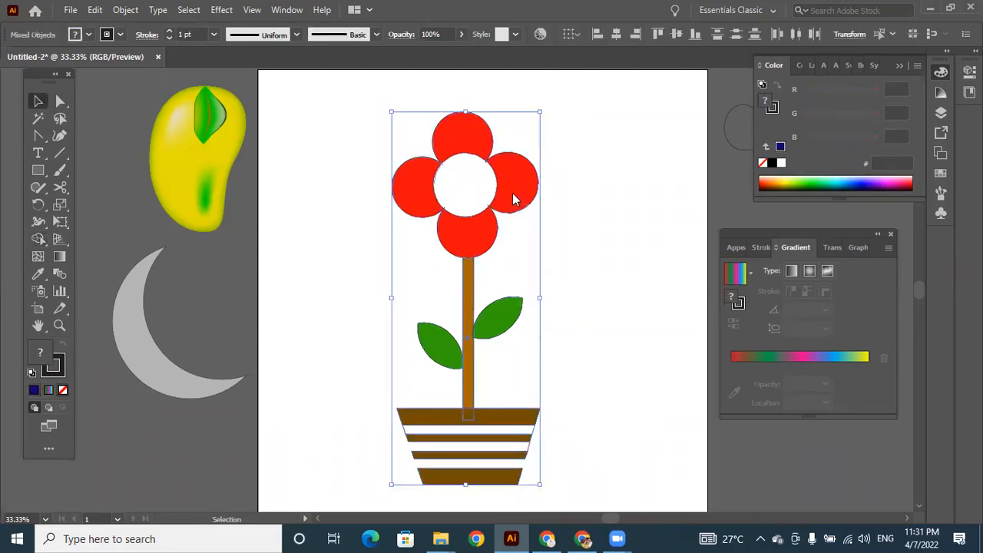
{"action": "right_click", "coordinate": [514, 199]}
{"action": "left_click", "coordinate": [572, 305]}
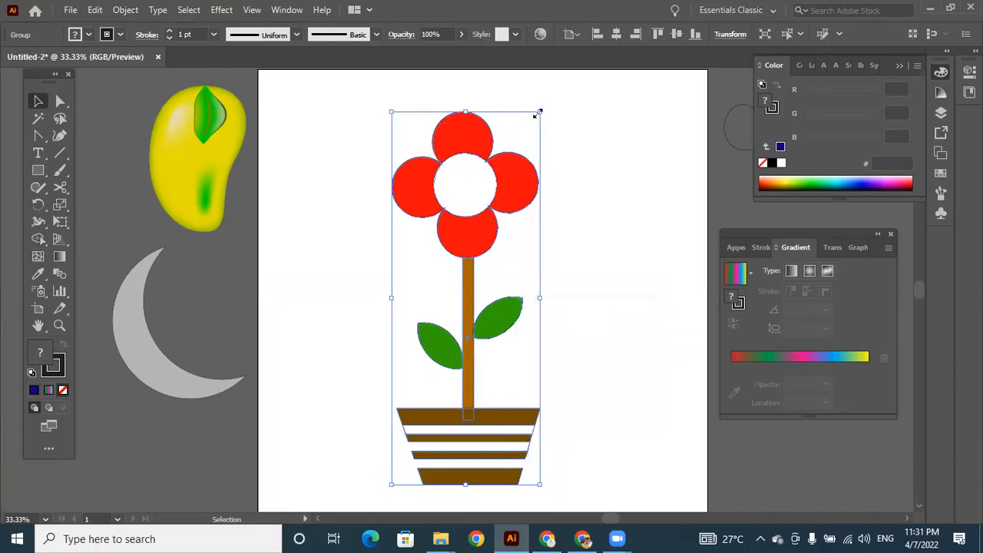
Step: Scale the flower group down proportionally and place it in the upper middle of the artboard, leaving it deselected
{"action": "left_click", "coordinate": [511, 149]}
{"action": "mouse_move", "coordinate": [507, 164]}
{"action": "left_mouse_down"}
{"action": "mouse_move", "coordinate": [527, 126]}
{"action": "mouse_move", "coordinate": [502, 189]}
{"action": "mouse_move", "coordinate": [511, 164]}
{"action": "left_mouse_up"}
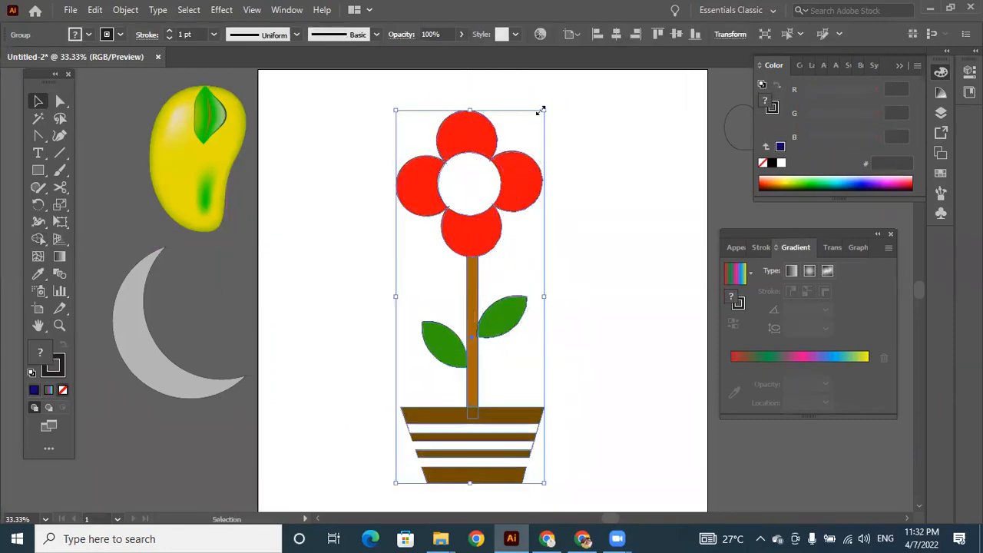
{"action": "left_click_drag", "start_coordinate": [542, 110], "coordinate": [489, 244]}
{"action": "left_click_drag", "start_coordinate": [474, 287], "coordinate": [535, 180]}
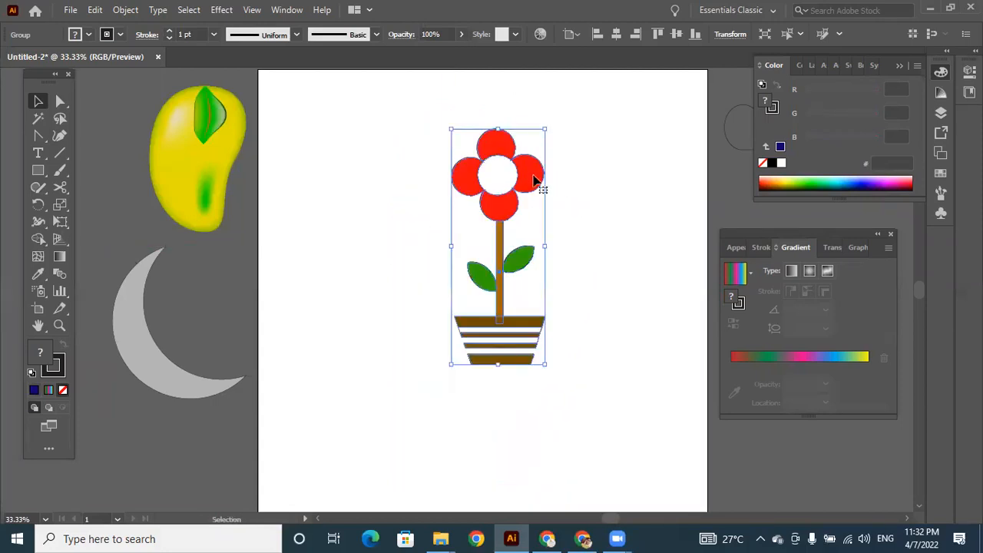
{"action": "left_click", "coordinate": [611, 245]}
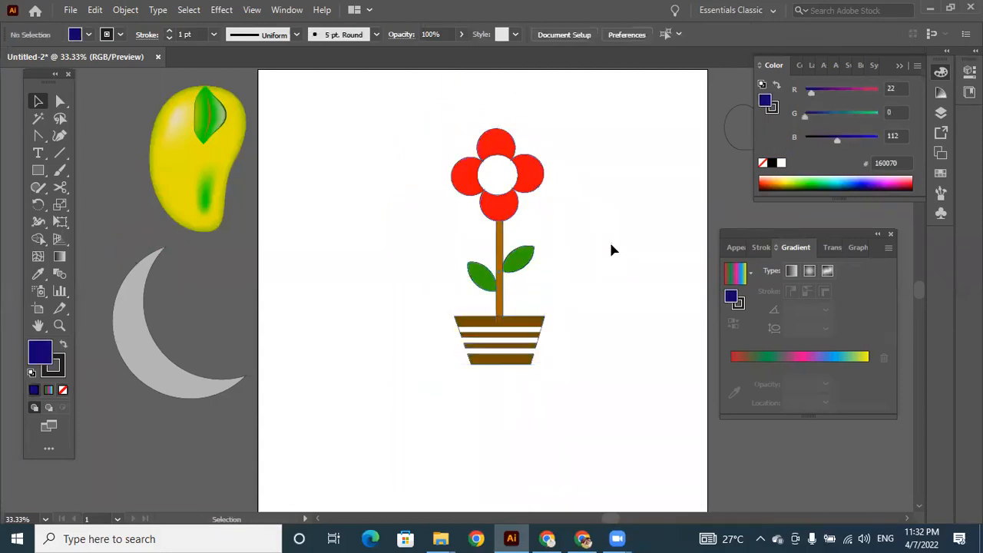
Step: Move the potted flower group off the artboard to the empty area beneath the cloud outline
{"action": "left_click", "coordinate": [533, 177]}
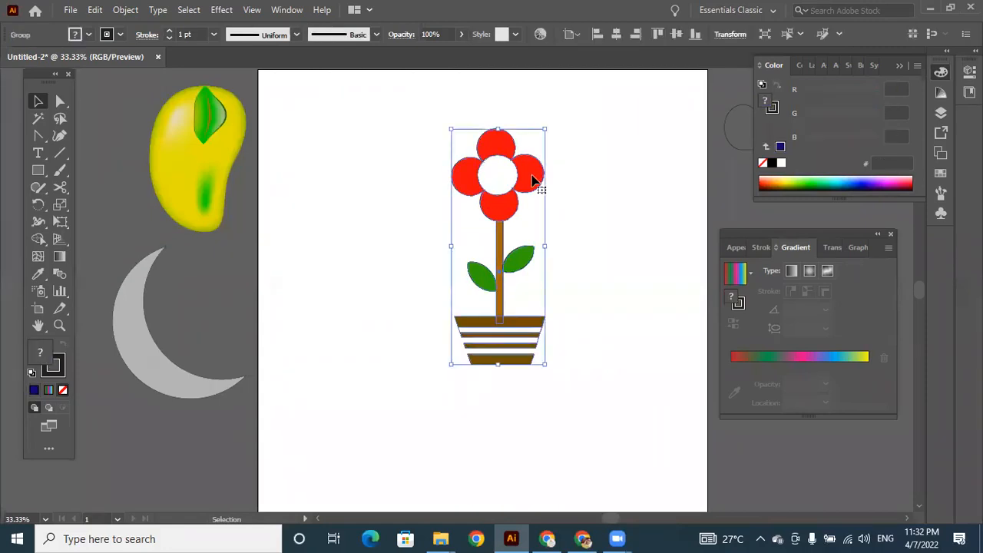
{"action": "left_click_drag", "start_coordinate": [536, 180], "coordinate": [472, 180]}
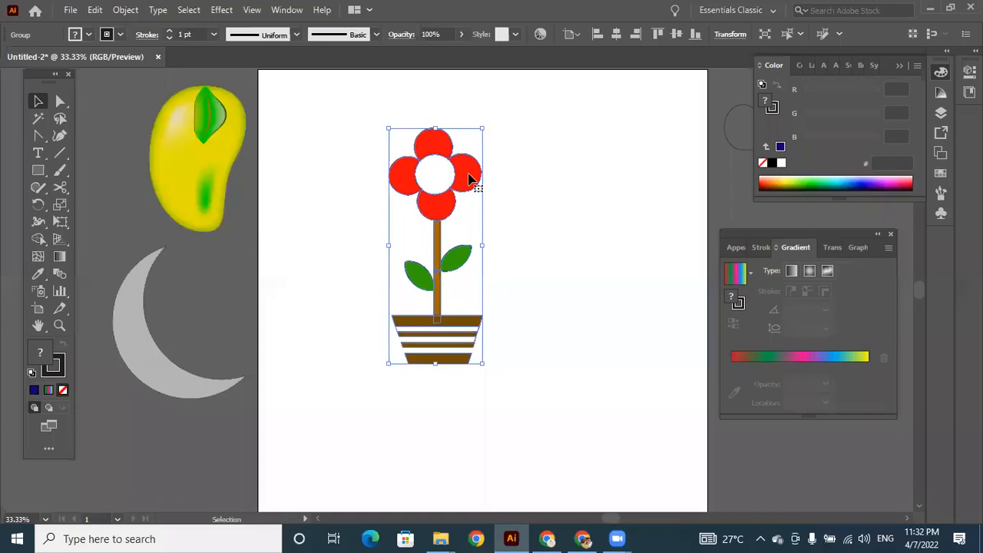
{"action": "left_click_drag", "start_coordinate": [470, 179], "coordinate": [521, 179]}
{"action": "key", "text": "ctrl+minus"}
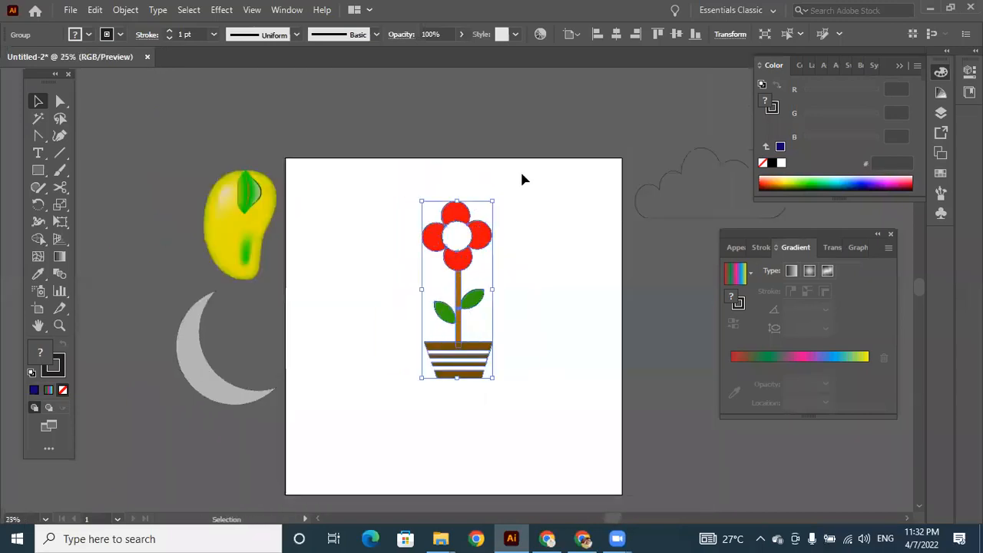
{"action": "left_click", "coordinate": [908, 518]}
{"action": "left_click", "coordinate": [908, 519]}
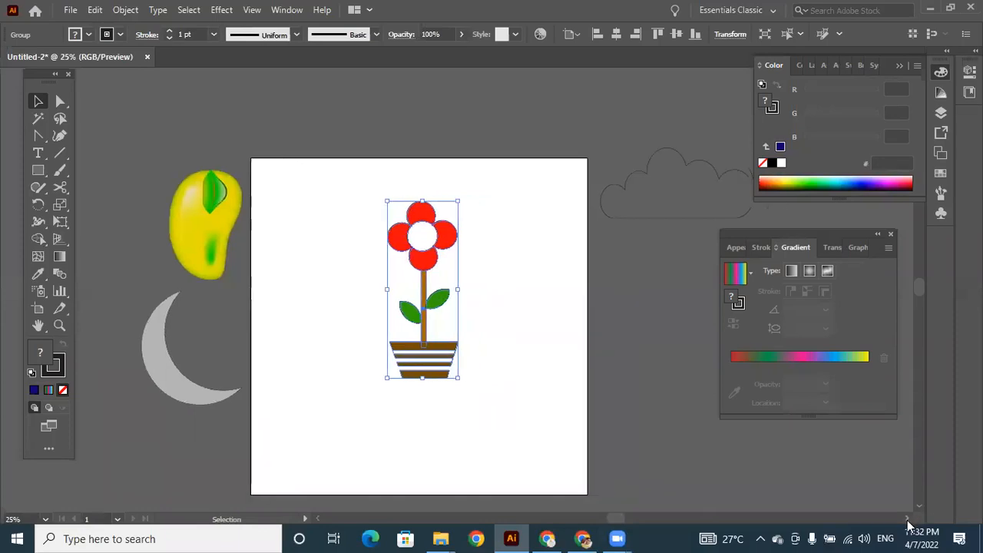
{"action": "left_click", "coordinate": [908, 519]}
{"action": "left_click", "coordinate": [908, 519]}
{"action": "left_click", "coordinate": [908, 518]}
{"action": "left_click_drag", "start_coordinate": [395, 238], "coordinate": [611, 290]}
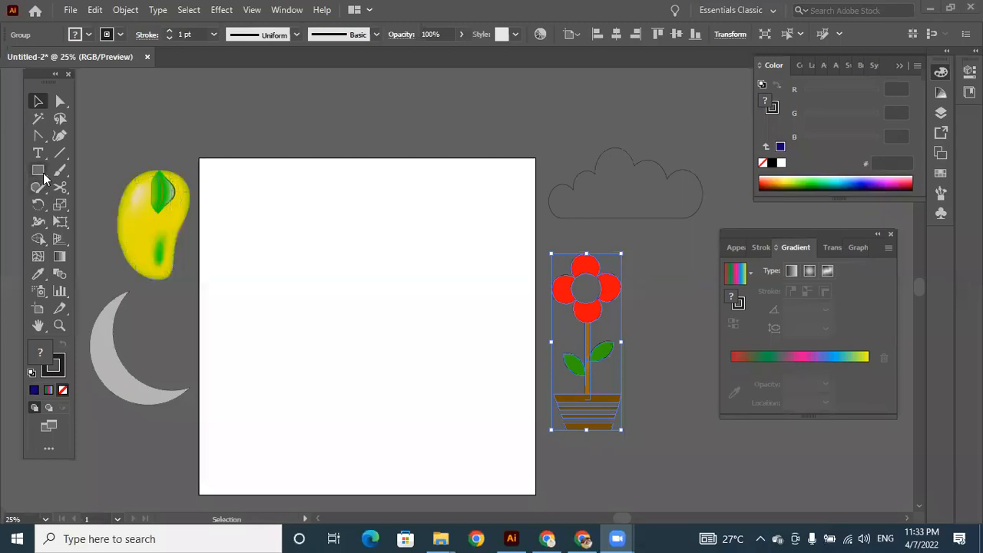
Step: Switch to Chrome, search Google for "aidee car" in a new tab, and return to Illustrator
{"action": "left_click", "coordinate": [584, 538]}
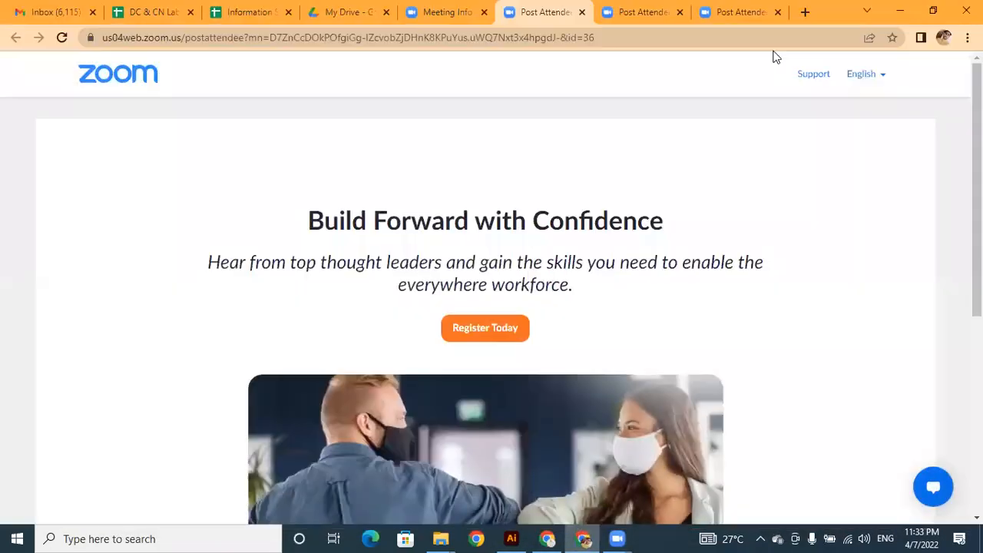
{"action": "left_click", "coordinate": [807, 16]}
{"action": "type", "text": "au"}
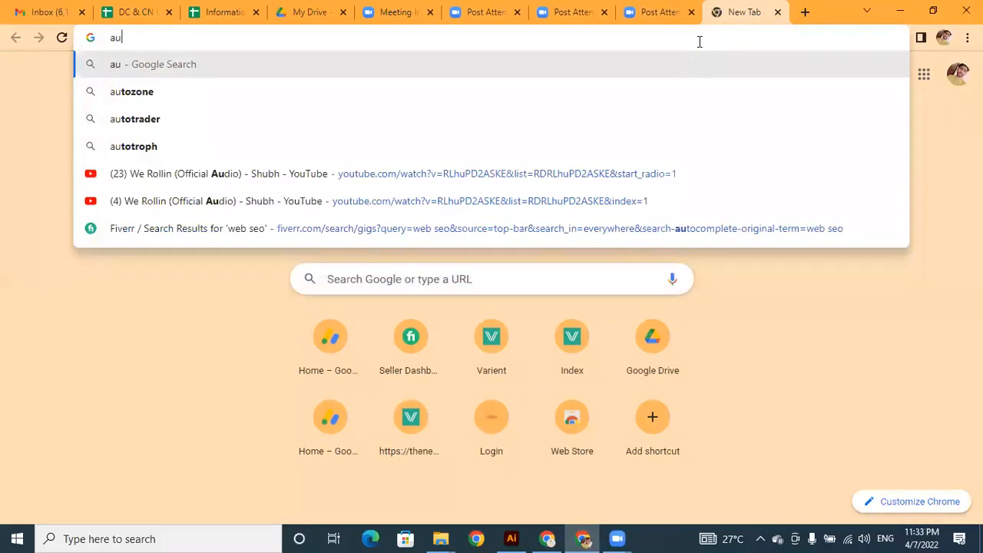
{"action": "key", "text": "BackSpace"}
{"action": "type", "text": "i"}
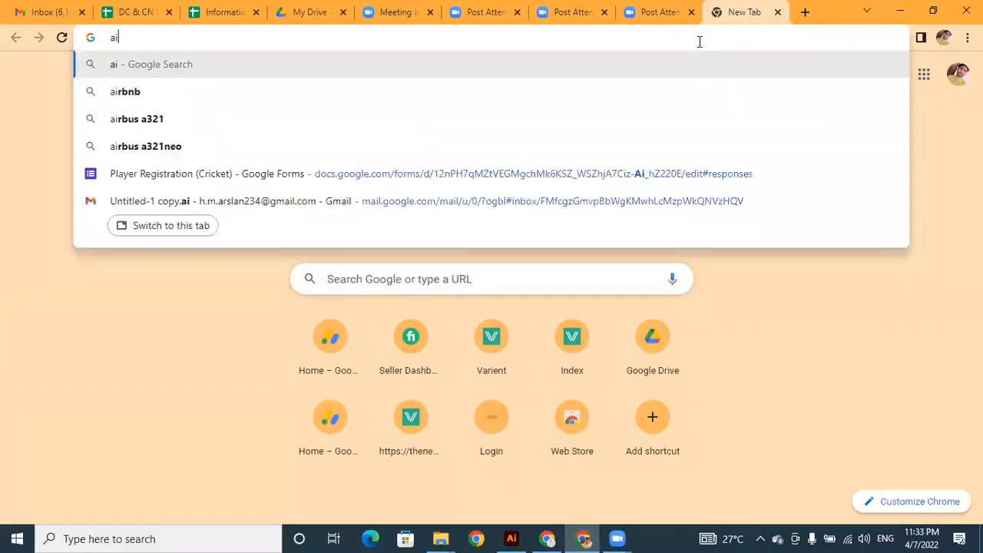
{"action": "type", "text": "dee car"}
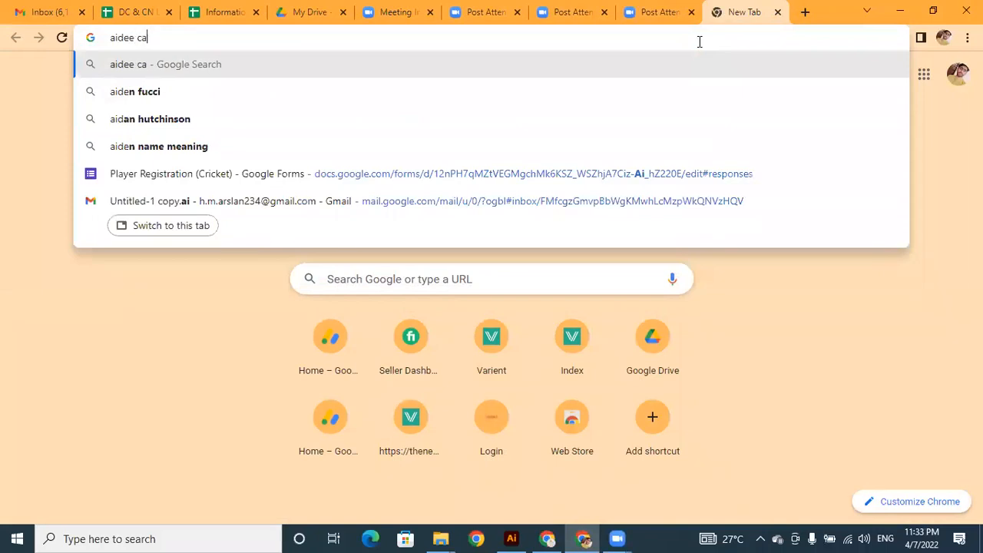
{"action": "key", "text": "Return"}
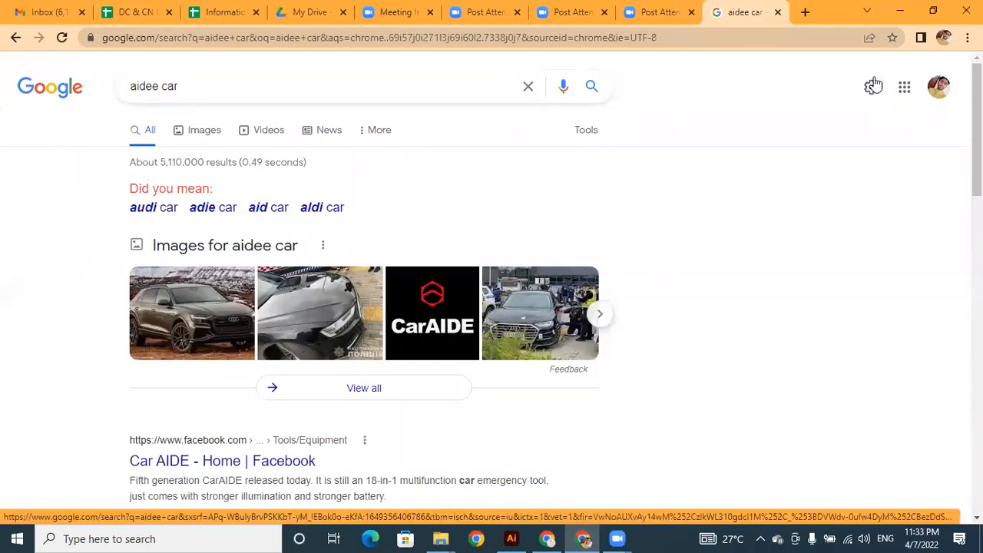
{"action": "left_click", "coordinate": [900, 11]}
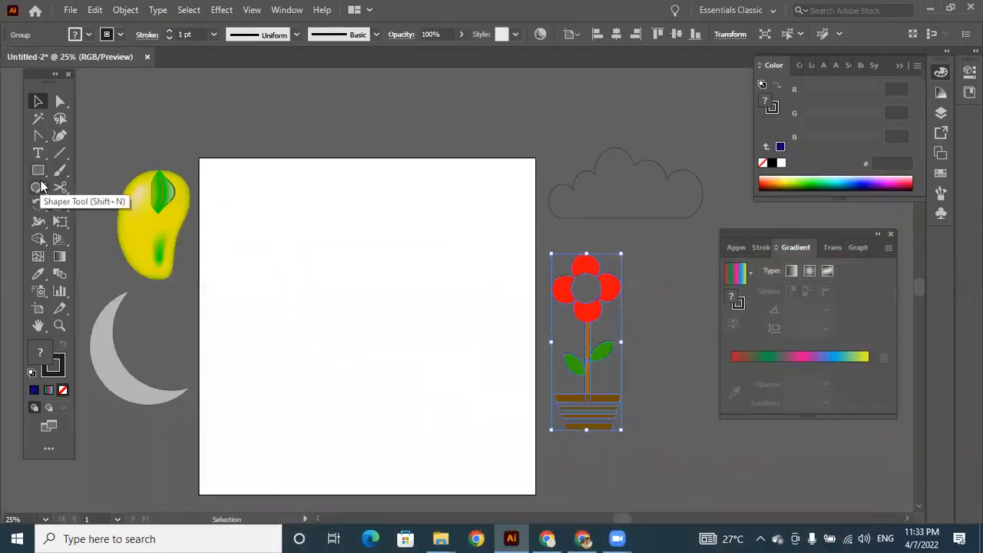
Step: Draw a circle about 306 px wide on the artboard with no fill, and place a half-overlapping copy to its right
{"action": "left_click_drag", "start_coordinate": [39, 171], "coordinate": [91, 204]}
{"action": "left_click_drag", "start_coordinate": [276, 224], "coordinate": [373, 319]}
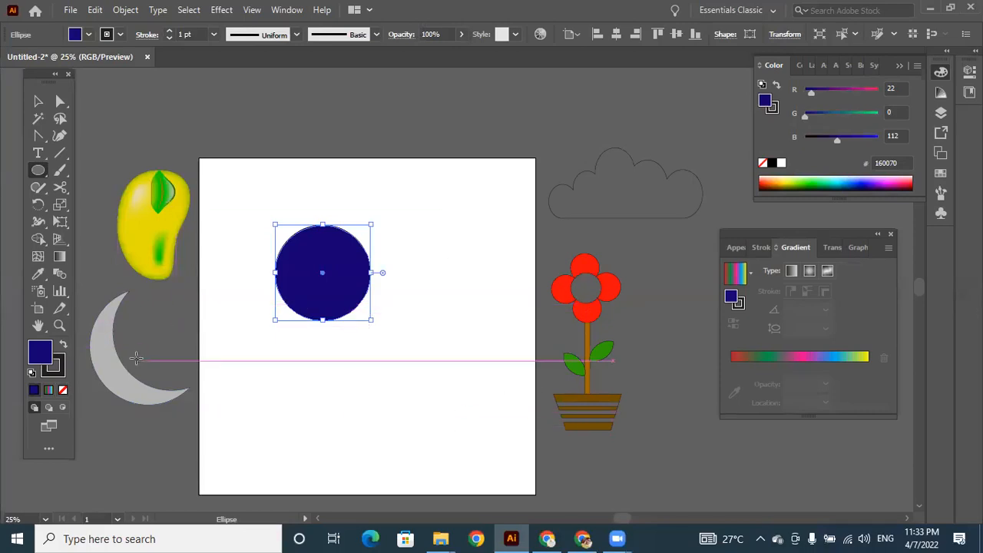
{"action": "left_click", "coordinate": [63, 390]}
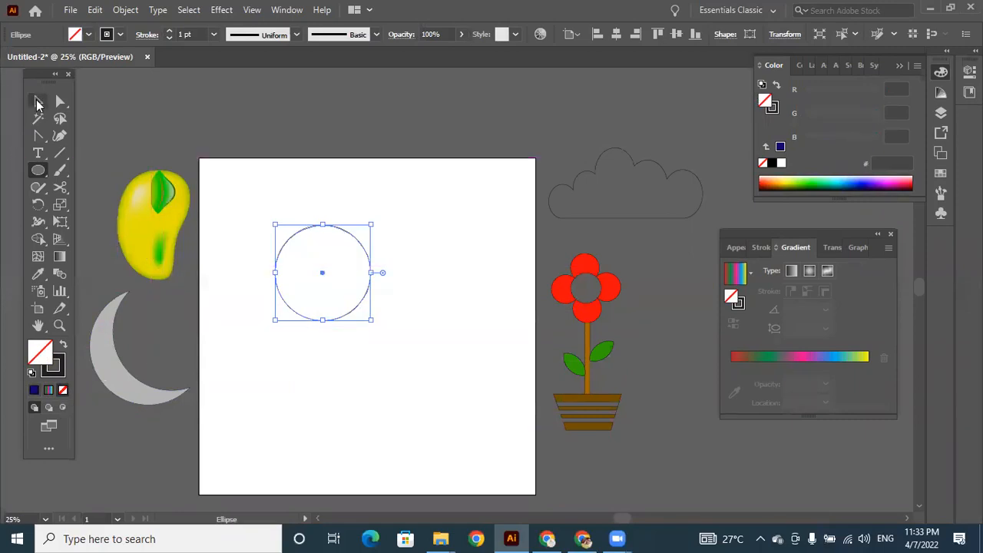
{"action": "left_click", "coordinate": [38, 102]}
{"action": "left_click_drag", "start_coordinate": [347, 237], "coordinate": [397, 237]}
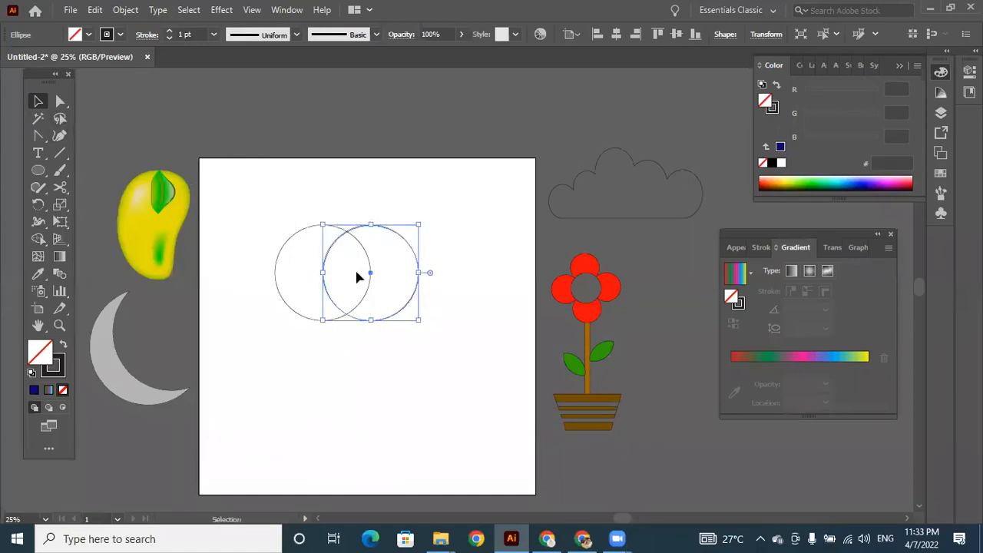
Step: Cut away both outer crescents of the overlapping circles with the Shape Builder tool, and narrow the remaining leaf shape slightly
{"action": "left_click_drag", "start_coordinate": [242, 225], "coordinate": [482, 343]}
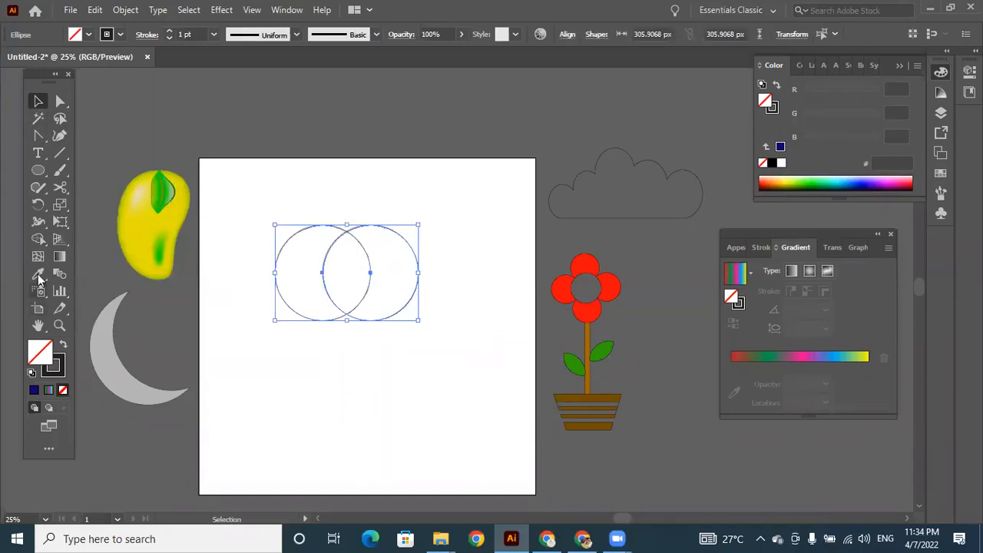
{"action": "left_click", "coordinate": [38, 239]}
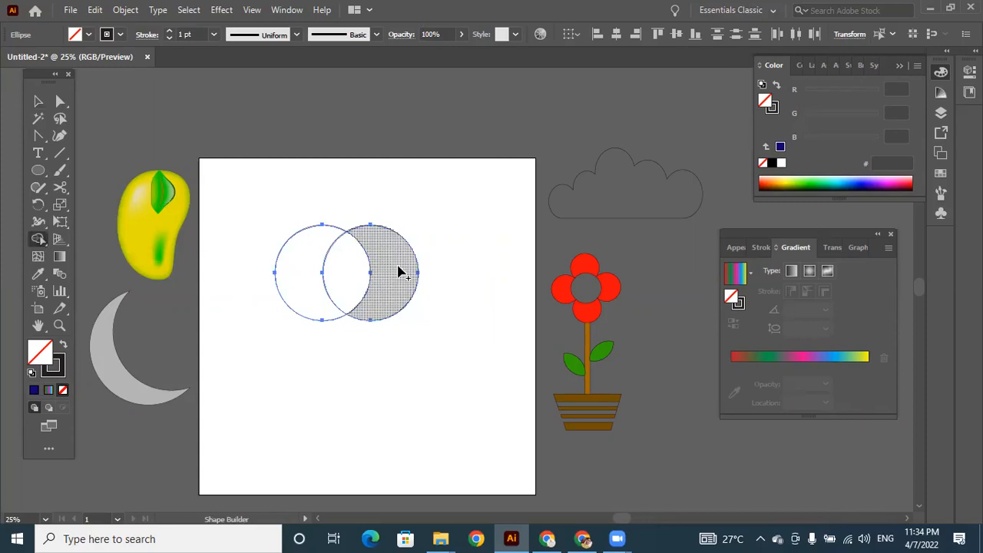
{"action": "left_click", "coordinate": [400, 270], "text": "alt"}
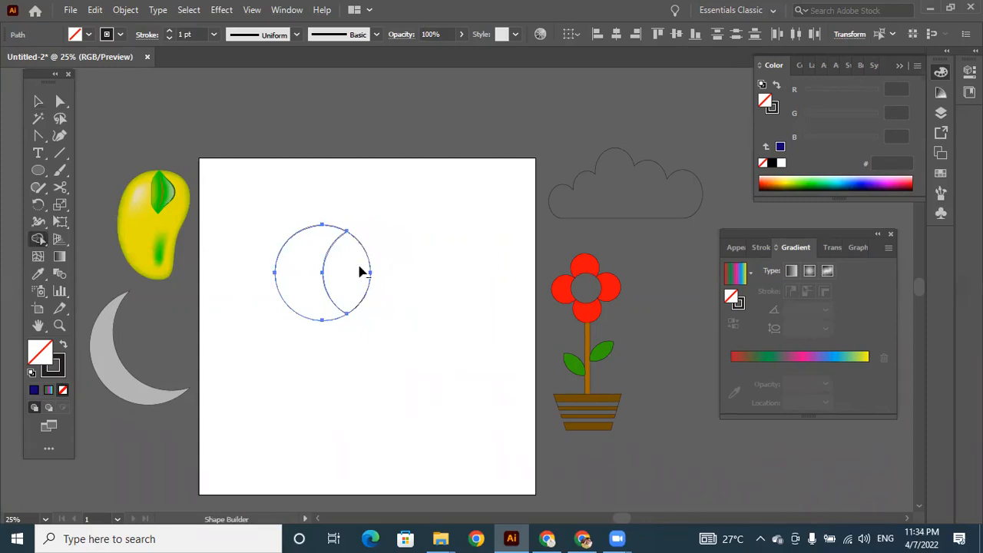
{"action": "left_click", "coordinate": [297, 253], "text": "alt"}
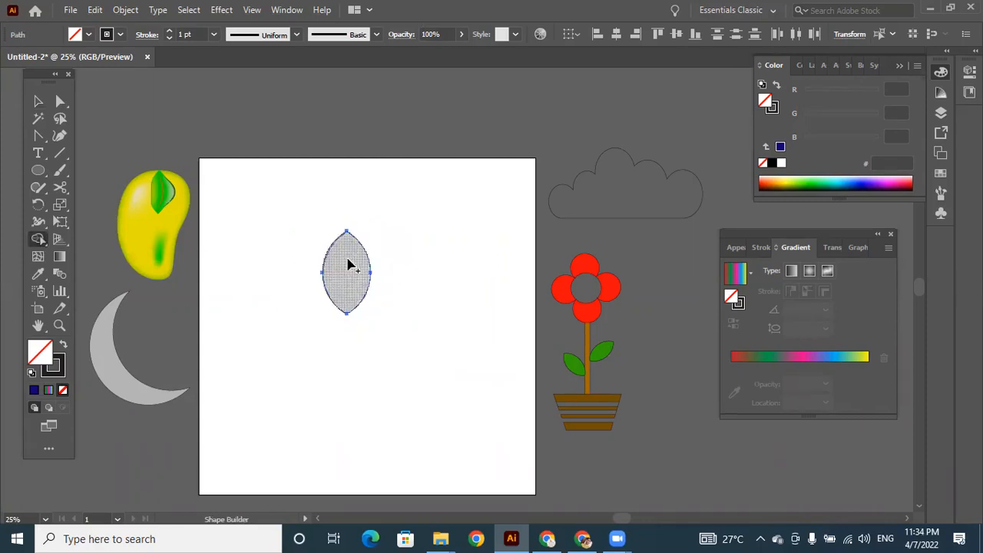
{"action": "left_click", "coordinate": [38, 102]}
{"action": "left_click_drag", "start_coordinate": [371, 315], "coordinate": [358, 309]}
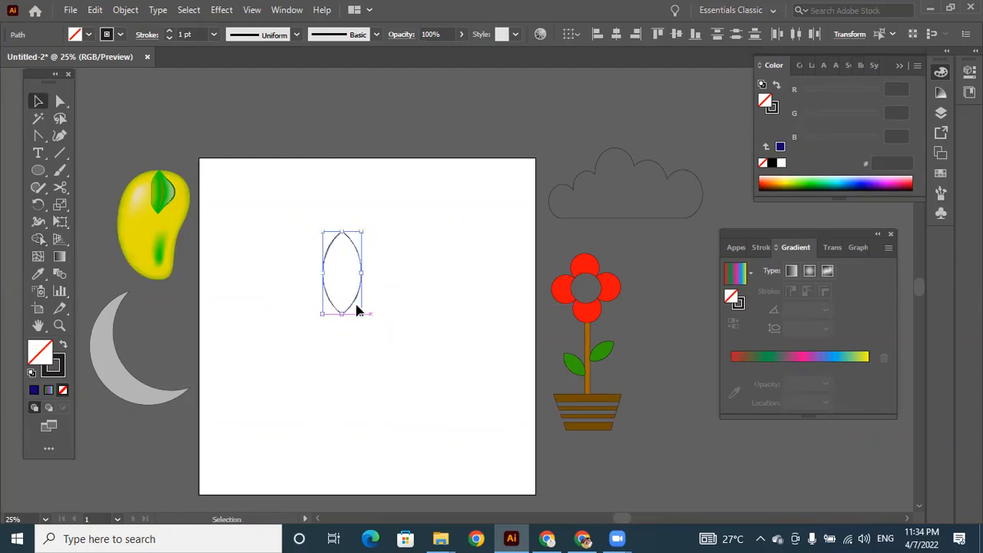
Step: Fill the pointed leaf shape with grey, colour adadad, and leave it selected
{"action": "left_click", "coordinate": [34, 392]}
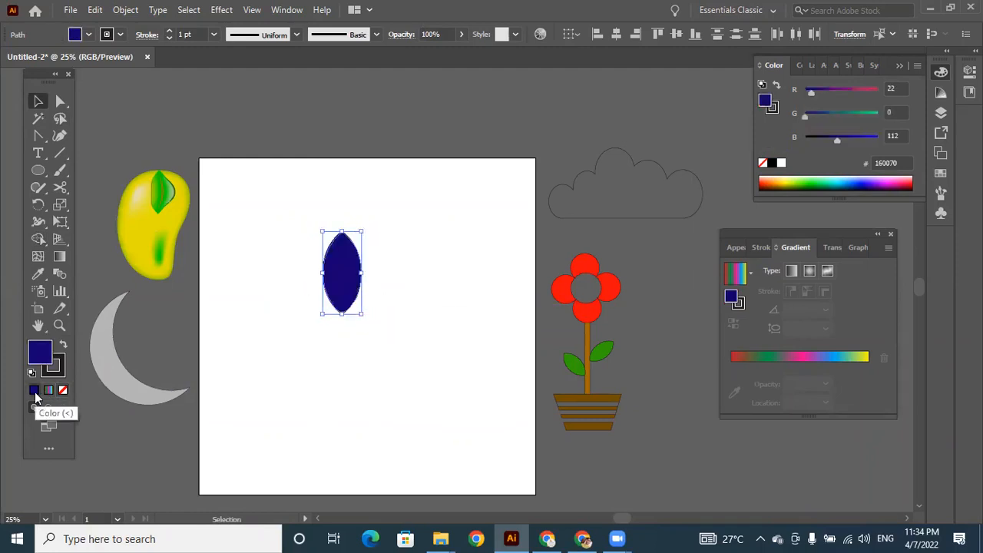
{"action": "double_click", "coordinate": [45, 350]}
{"action": "left_click", "coordinate": [300, 229]}
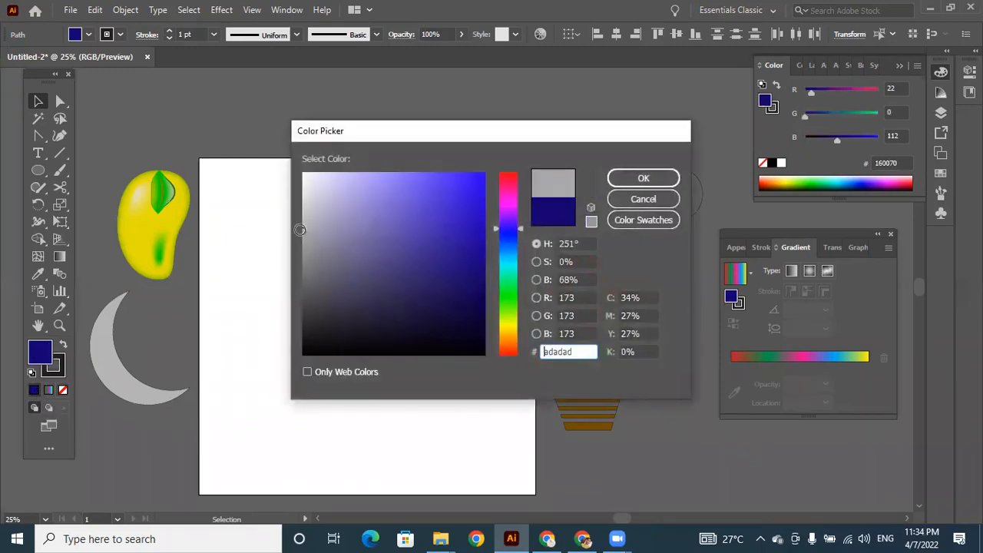
{"action": "left_click", "coordinate": [620, 179]}
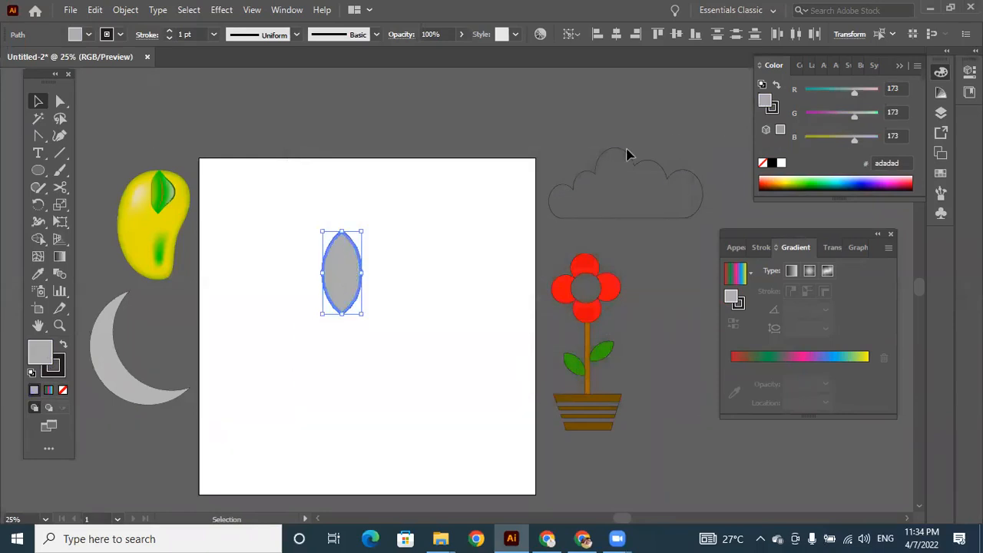
{"action": "left_click", "coordinate": [410, 257]}
{"action": "mouse_move", "coordinate": [347, 272]}
{"action": "left_mouse_down"}
{"action": "mouse_move", "coordinate": [359, 269]}
{"action": "mouse_move", "coordinate": [347, 272]}
{"action": "left_mouse_up"}
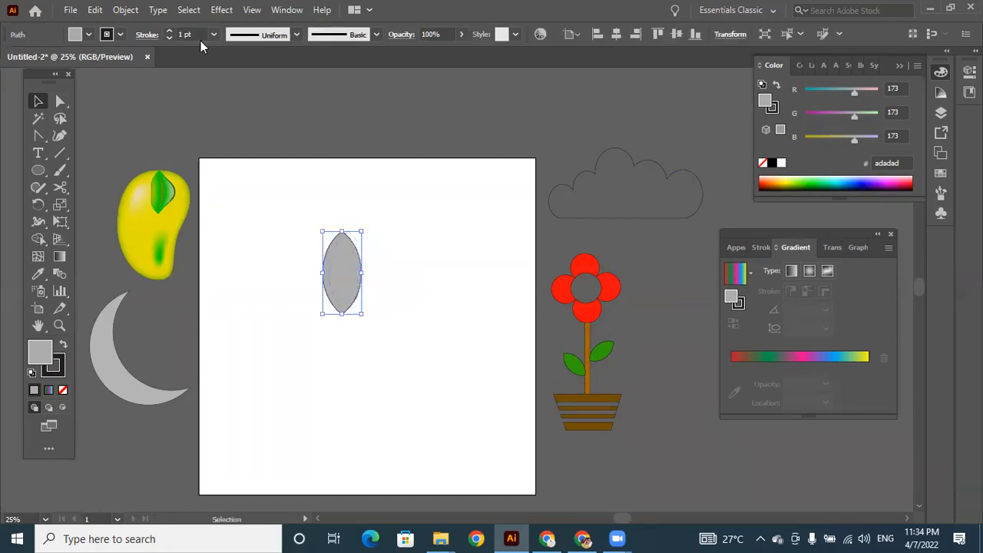
Step: Remove the grey leaf's outline by setting its stroke to 0 pt, and place a copy of the leaf to its right
{"action": "left_click", "coordinate": [169, 37]}
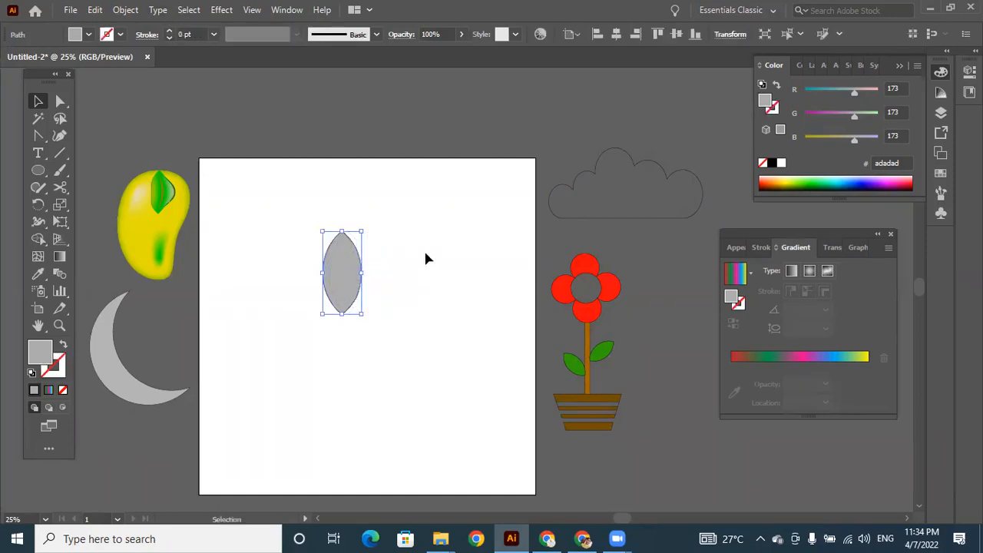
{"action": "left_click", "coordinate": [377, 263]}
{"action": "left_click", "coordinate": [341, 272]}
{"action": "left_click", "coordinate": [384, 287]}
{"action": "left_click_drag", "start_coordinate": [345, 279], "coordinate": [387, 280]}
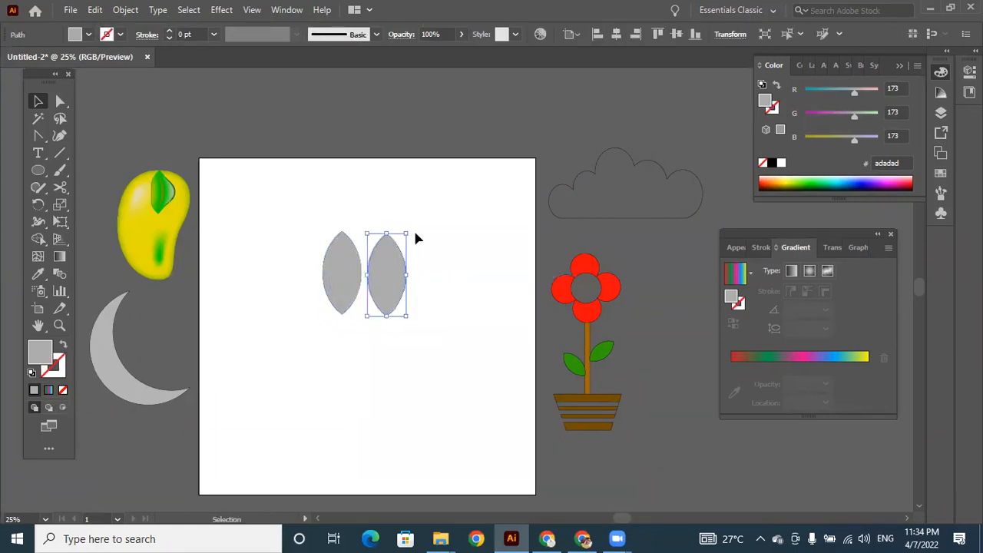
Step: Tilt the right leaf outward, add a copy tilted the opposite way on the left, and set both slightly lower than the middle leaf
{"action": "left_click_drag", "start_coordinate": [411, 229], "coordinate": [295, 267]}
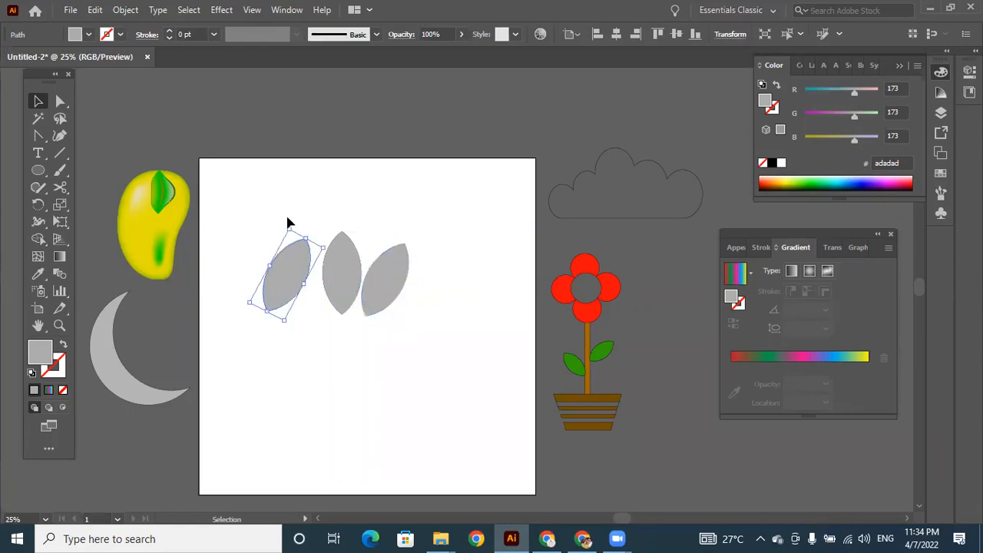
{"action": "left_click_drag", "start_coordinate": [288, 221], "coordinate": [232, 228]}
{"action": "left_click_drag", "start_coordinate": [292, 287], "coordinate": [306, 303]}
{"action": "left_click_drag", "start_coordinate": [397, 288], "coordinate": [399, 301]}
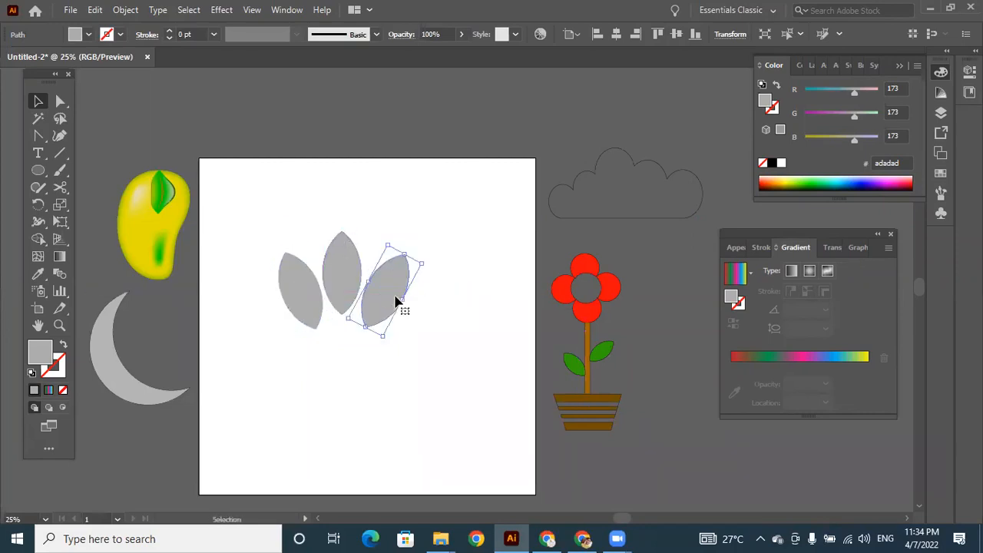
Step: Nudge the middle leaf slightly to the right to centre it between the two tilted leaves, and deselect it
{"action": "left_click", "coordinate": [441, 346]}
{"action": "left_click", "coordinate": [371, 312]}
{"action": "left_click", "coordinate": [349, 275]}
{"action": "key", "text": "Right"}
{"action": "key", "text": "Right"}
{"action": "key", "text": "Down"}
{"action": "key", "text": "Right"}
{"action": "key", "text": "Right"}
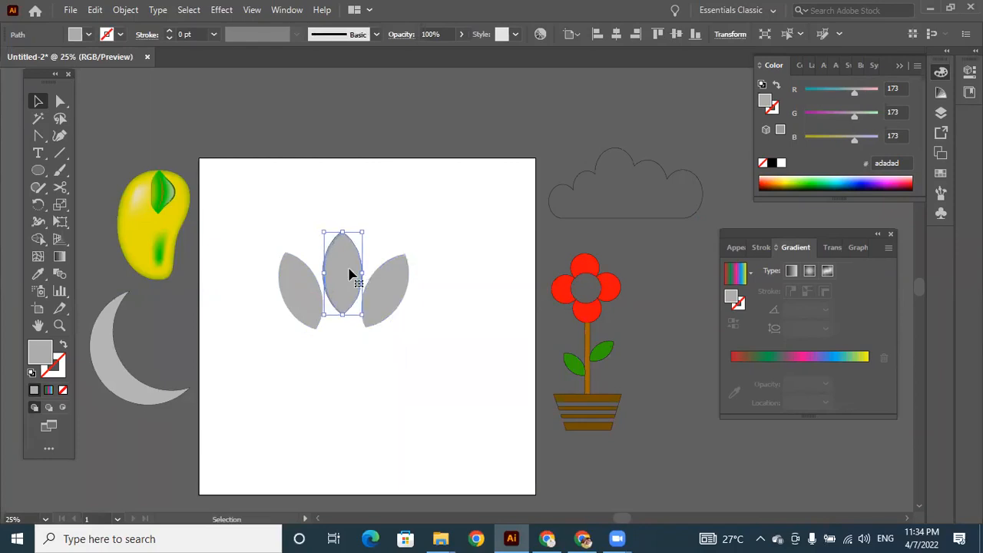
{"action": "left_click", "coordinate": [458, 380]}
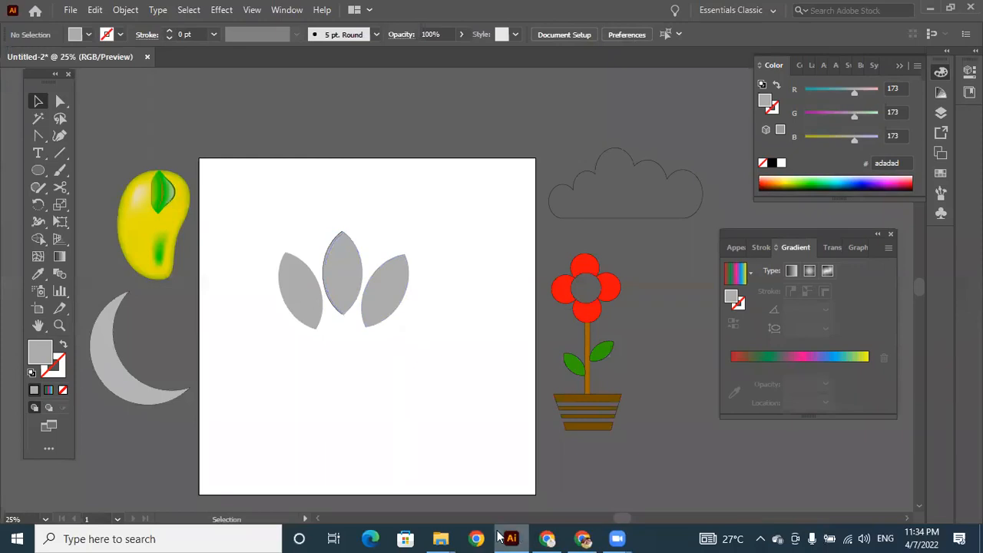
Step: Switch to Chrome, search Google Images for "adidas" in a new tab, preview the picture with three logo versions, and return to Illustrator
{"action": "left_click", "coordinate": [563, 537]}
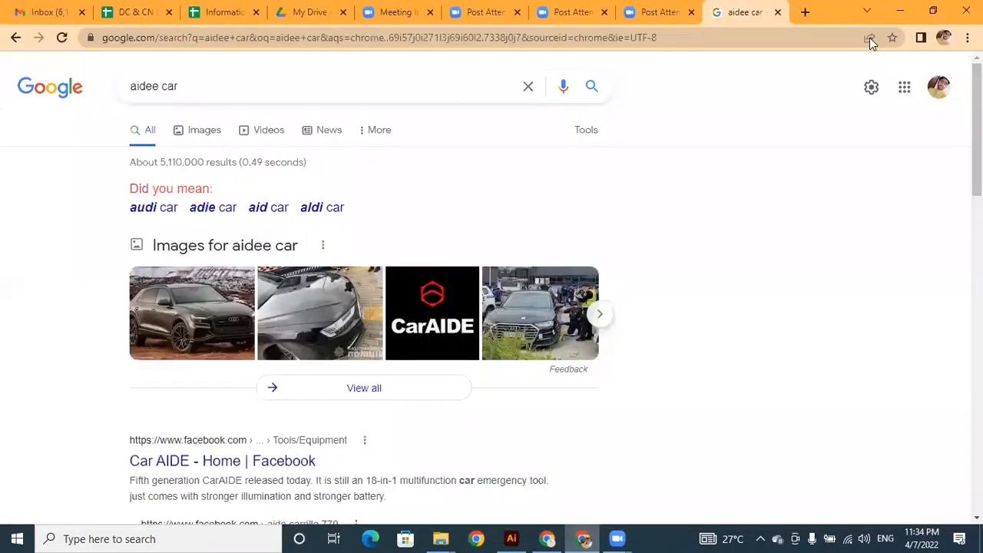
{"action": "left_click", "coordinate": [805, 12]}
{"action": "type", "text": "ad"}
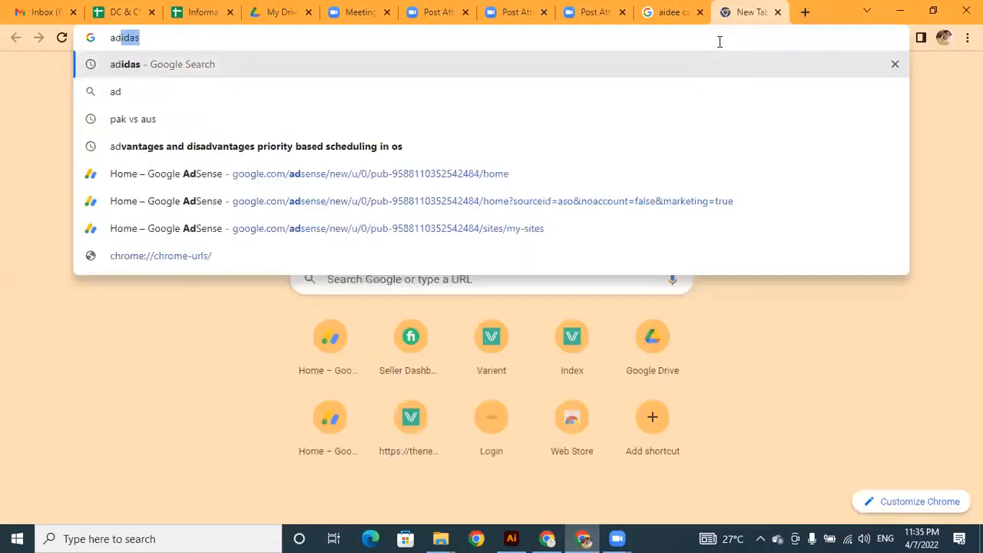
{"action": "type", "text": "idas"}
{"action": "key", "text": "Return"}
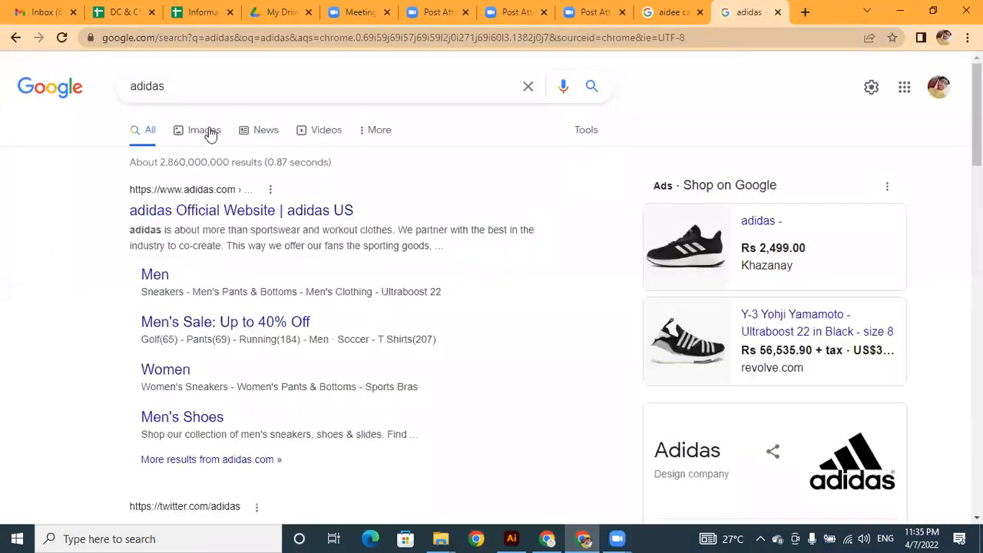
{"action": "left_click", "coordinate": [204, 127]}
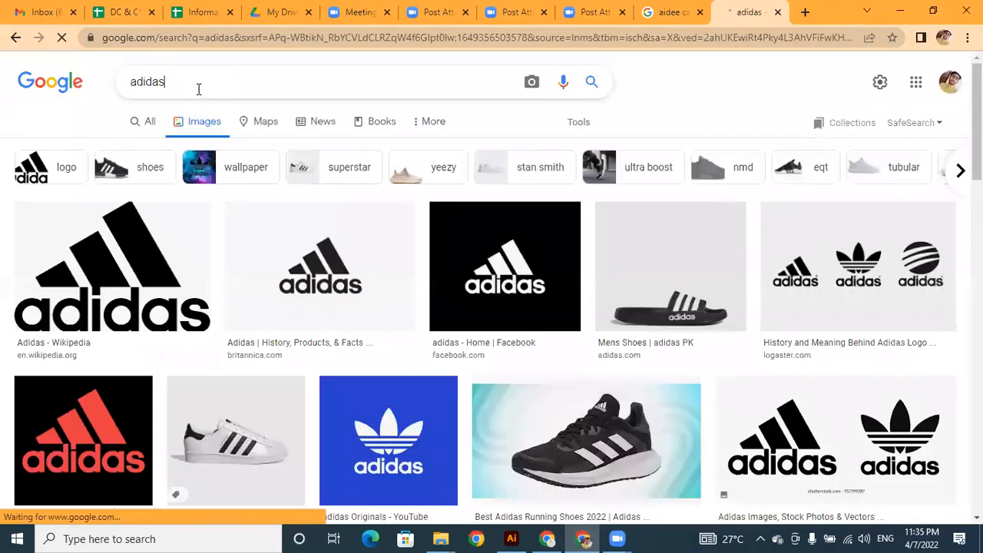
{"action": "left_click", "coordinate": [872, 281]}
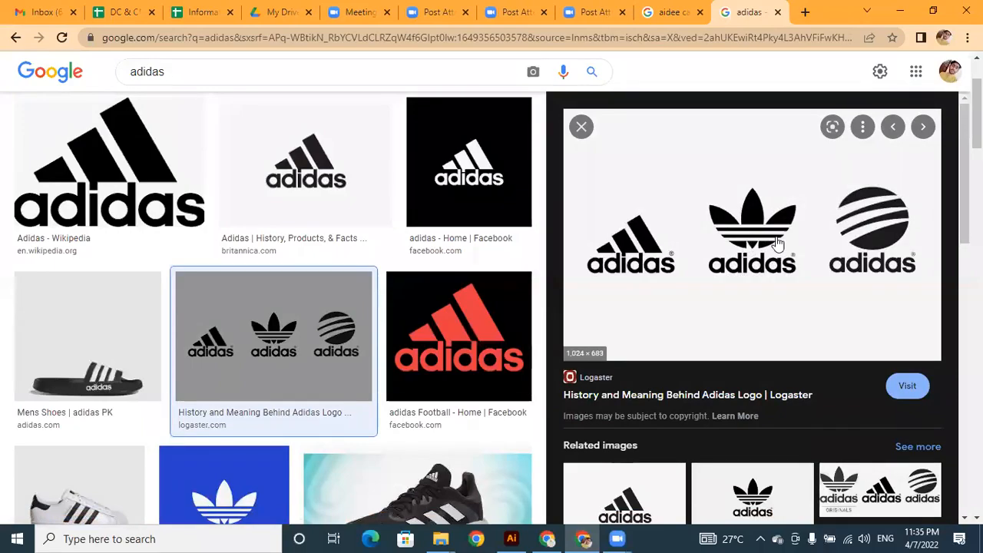
{"action": "left_click", "coordinate": [900, 11]}
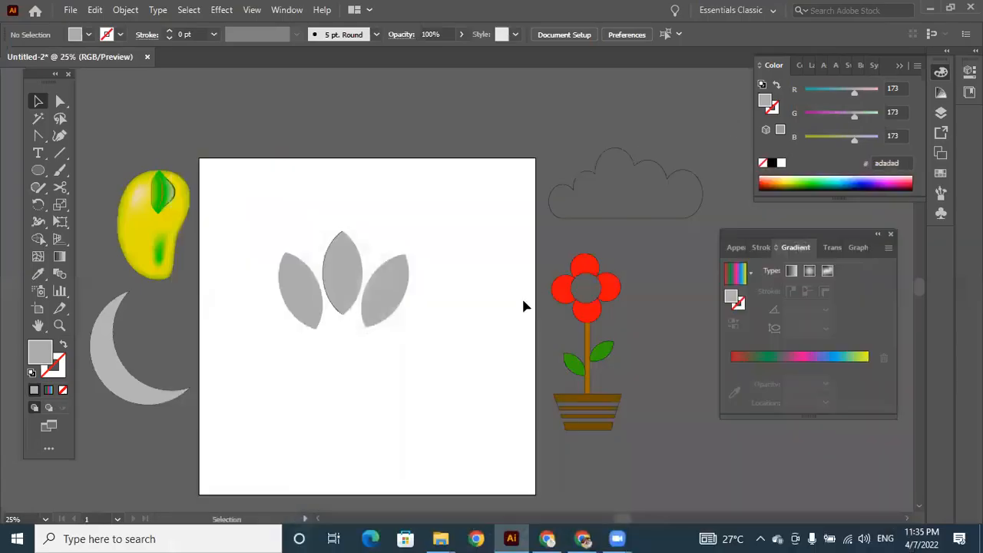
Step: Fill the middle leaf and the right leaf with black, colour 000000
{"action": "left_click", "coordinate": [352, 277]}
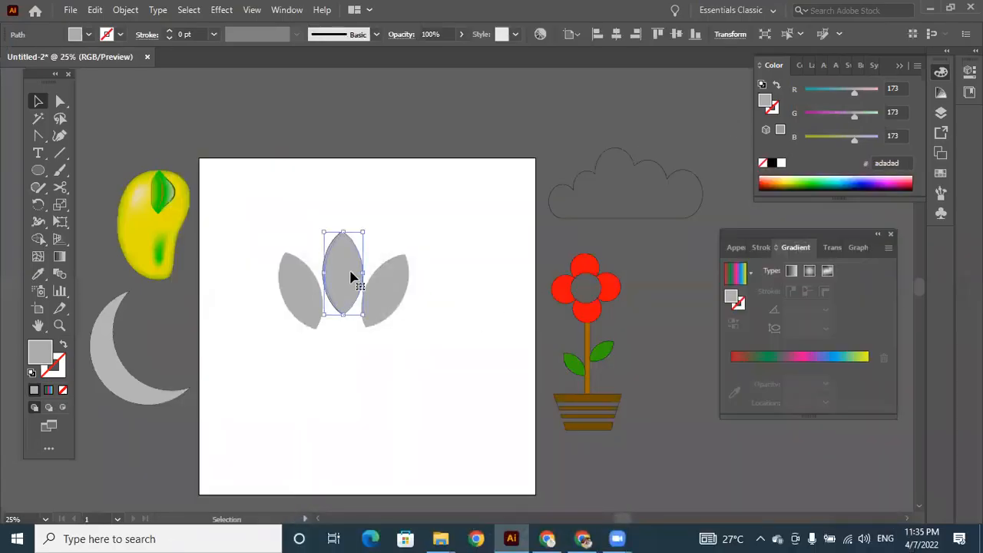
{"action": "double_click", "coordinate": [32, 365]}
{"action": "left_click", "coordinate": [305, 353]}
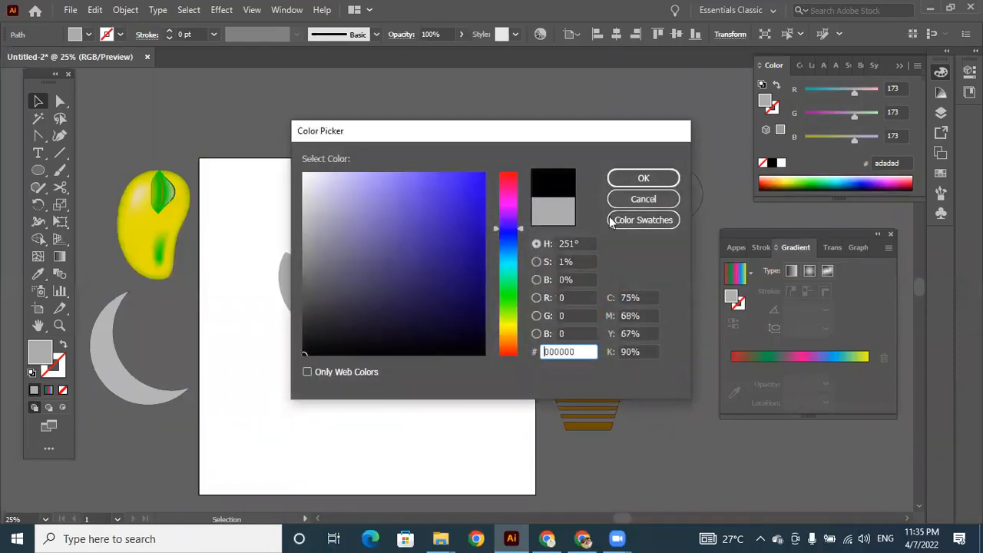
{"action": "left_click", "coordinate": [642, 179]}
{"action": "left_click", "coordinate": [384, 295]}
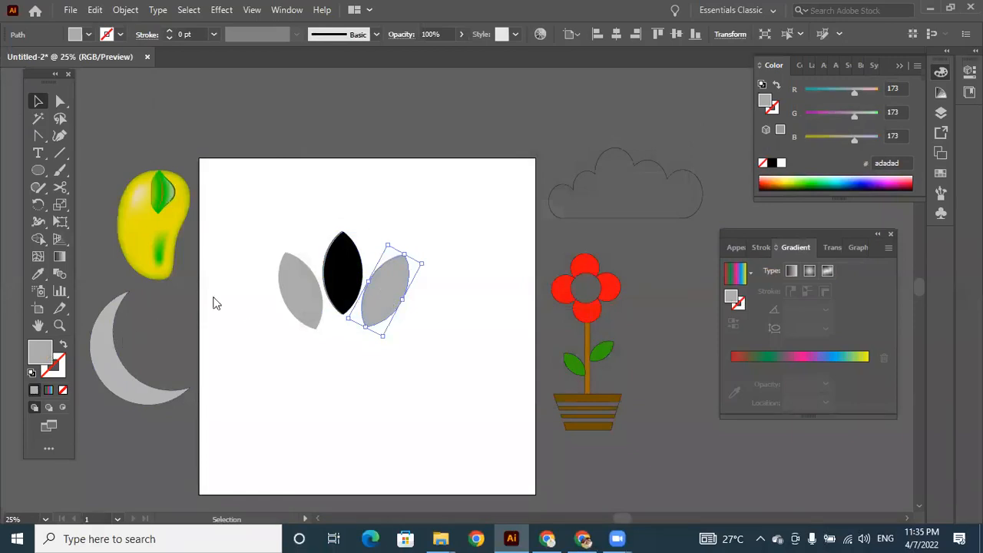
{"action": "type", "text": "000000"}
{"action": "left_click", "coordinate": [642, 178]}
Step: Fill the left leaf with black, colour 000000, and deselect it
{"action": "left_click", "coordinate": [307, 292]}
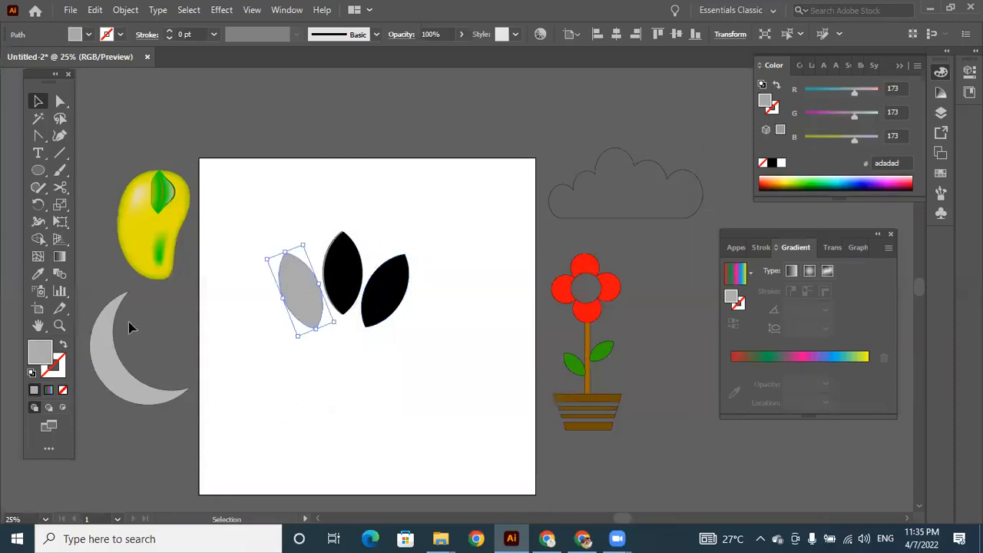
{"action": "type", "text": "000000"}
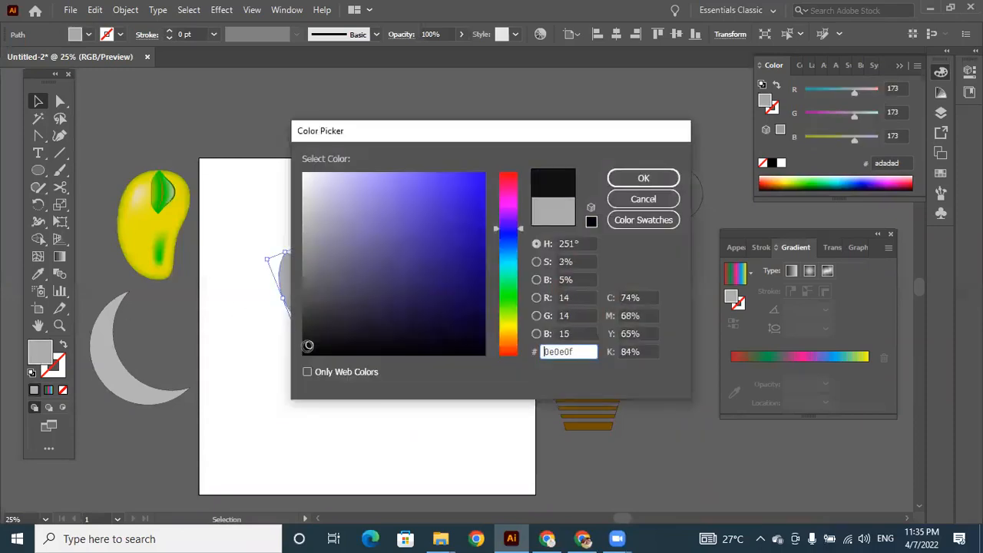
{"action": "left_click", "coordinate": [665, 175]}
{"action": "left_click", "coordinate": [341, 390]}
{"action": "left_click", "coordinate": [300, 290]}
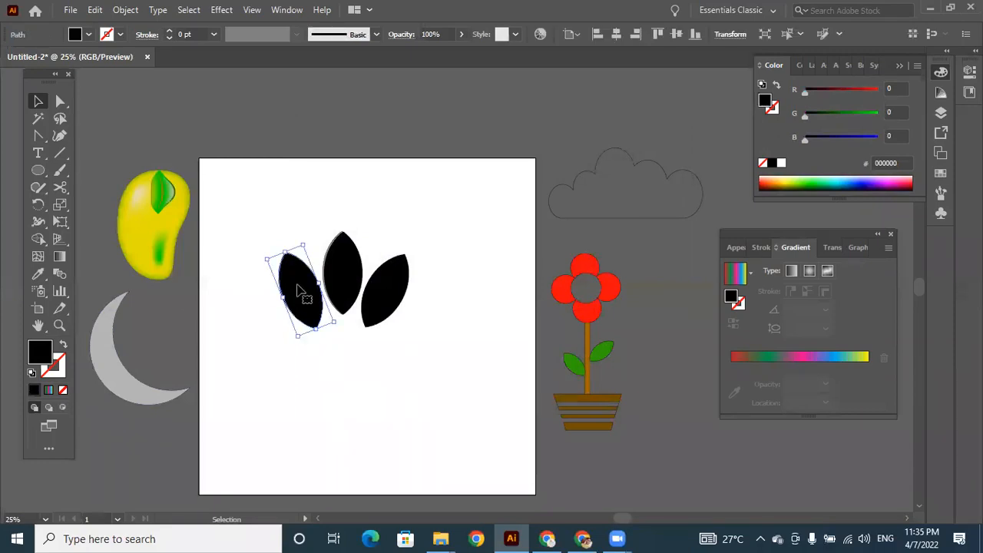
{"action": "left_click", "coordinate": [351, 418]}
Step: Draw a thin horizontal rectangle across all three leaves with the Rectangle tool and fill it with blue, colour 0d0dce
{"action": "left_click_drag", "start_coordinate": [38, 170], "coordinate": [85, 172]}
{"action": "left_click_drag", "start_coordinate": [269, 280], "coordinate": [415, 284]}
{"action": "left_click_drag", "start_coordinate": [417, 283], "coordinate": [417, 282]}
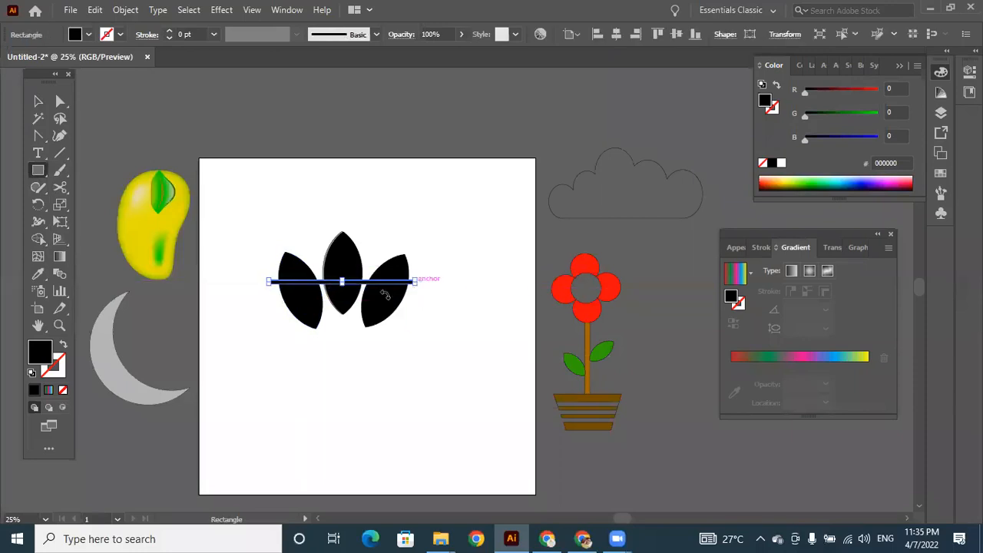
{"action": "double_click", "coordinate": [39, 354]}
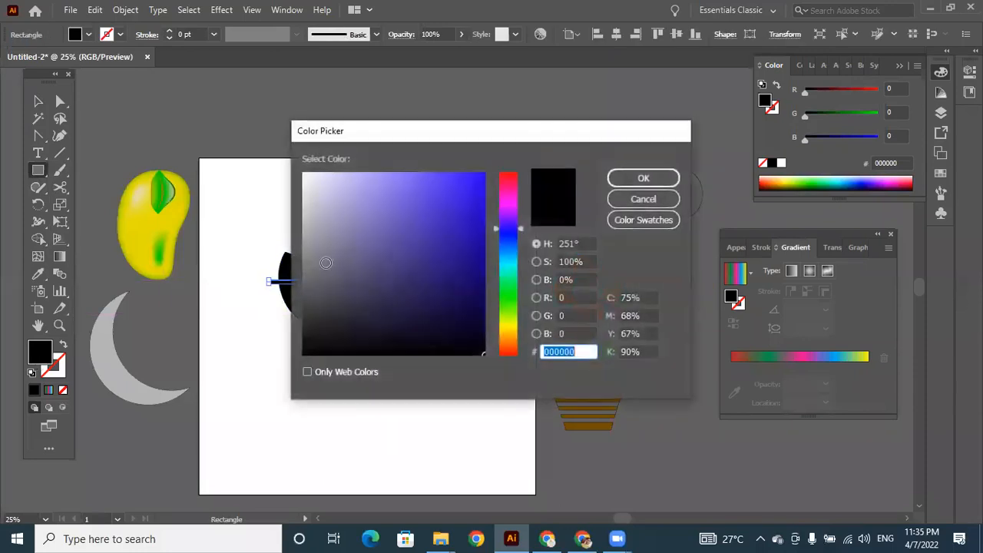
{"action": "left_click", "coordinate": [507, 232]}
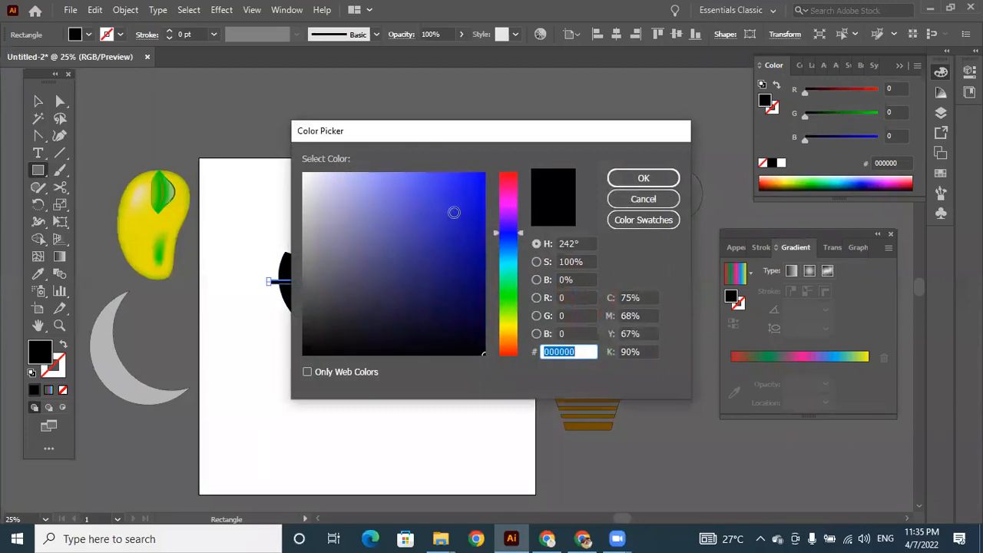
{"action": "left_click", "coordinate": [474, 208]}
{"action": "left_click", "coordinate": [643, 178]}
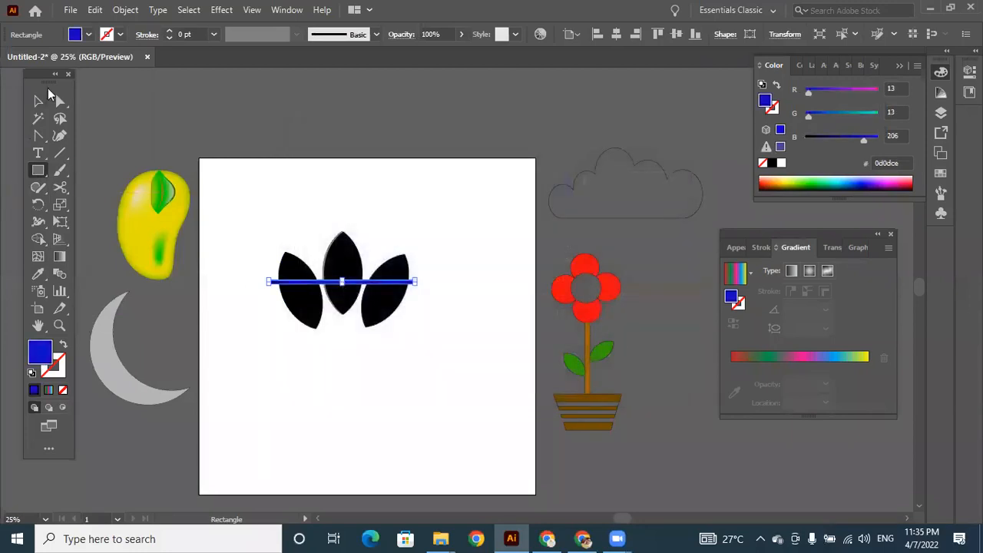
Step: Add two copies of the blue bar below the original, evenly spaced, making three parallel stripes across the leaves
{"action": "left_click", "coordinate": [38, 101]}
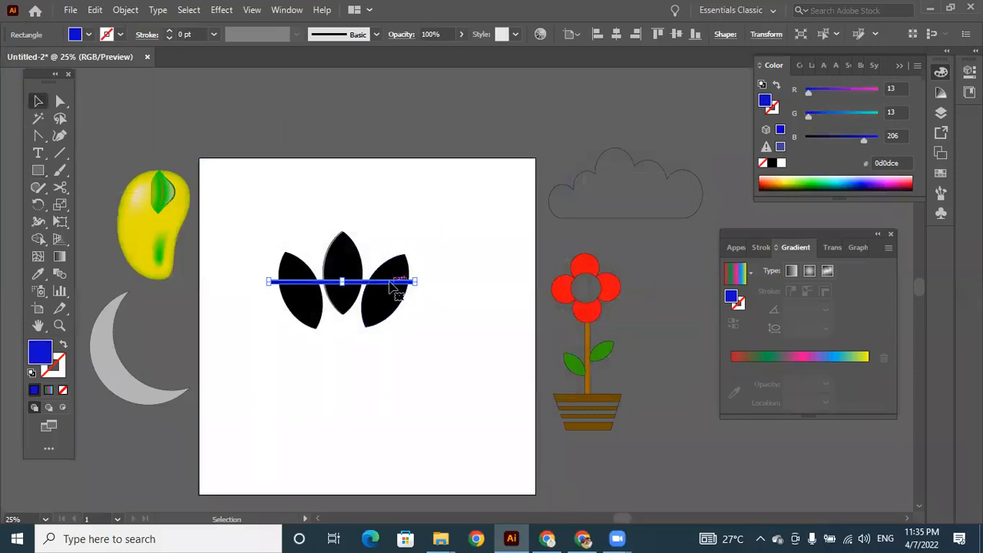
{"action": "left_click_drag", "start_coordinate": [389, 282], "coordinate": [388, 301]}
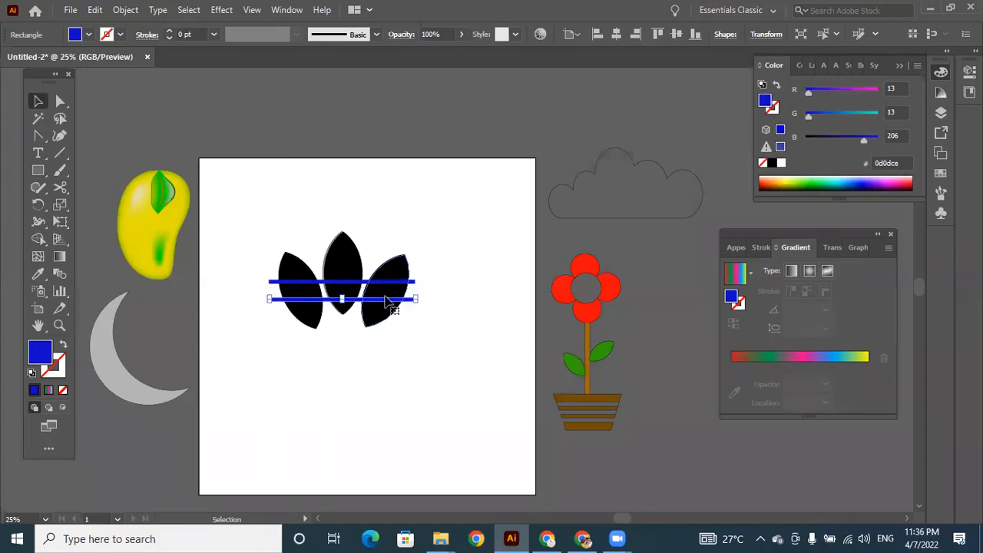
{"action": "left_click_drag", "start_coordinate": [385, 300], "coordinate": [386, 296]}
{"action": "left_click", "coordinate": [423, 355]}
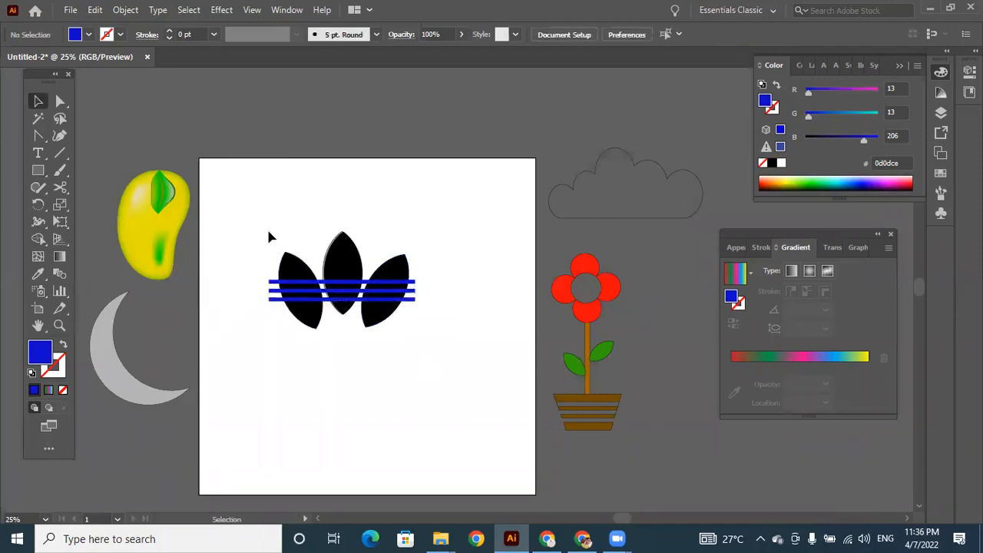
Step: Select the leaves and stripes, and cut off the top stripe's protruding left end with the Shape Builder tool
{"action": "left_click_drag", "start_coordinate": [426, 371], "coordinate": [259, 228]}
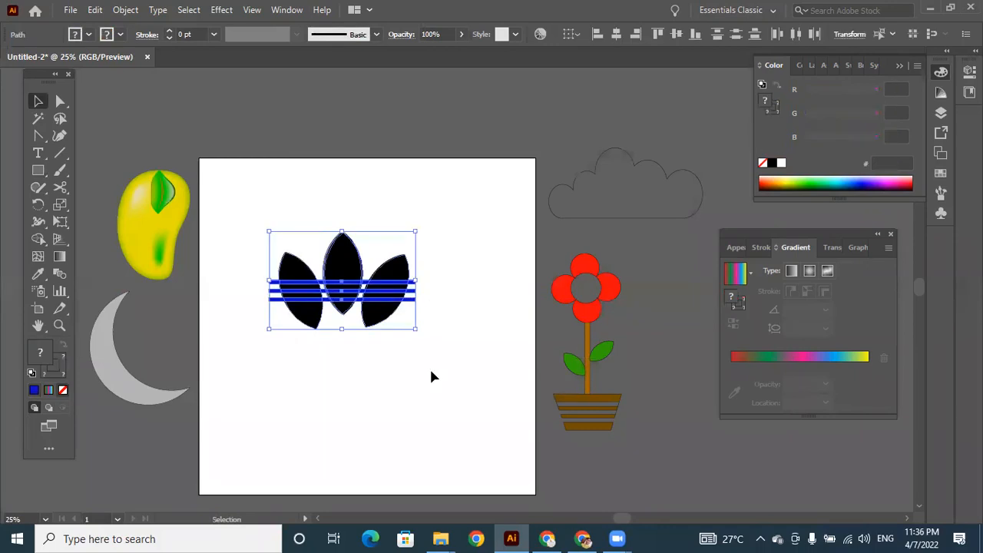
{"action": "left_click", "coordinate": [38, 238]}
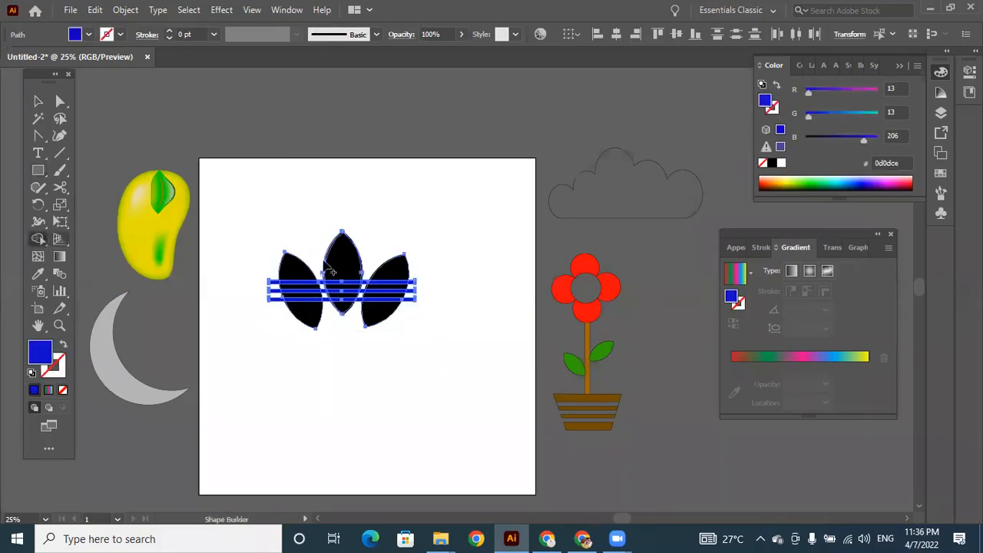
{"action": "left_click", "coordinate": [275, 288], "text": "alt"}
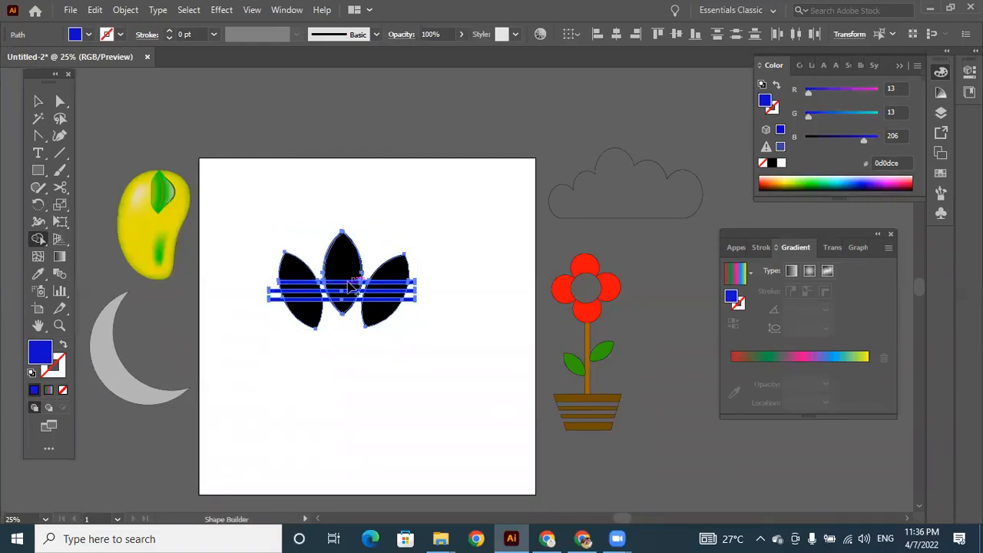
Step: Reselect the leaves and stripes, and cut the top stripe out of the left, middle and right leaves with the Shape Builder tool
{"action": "left_click", "coordinate": [38, 100]}
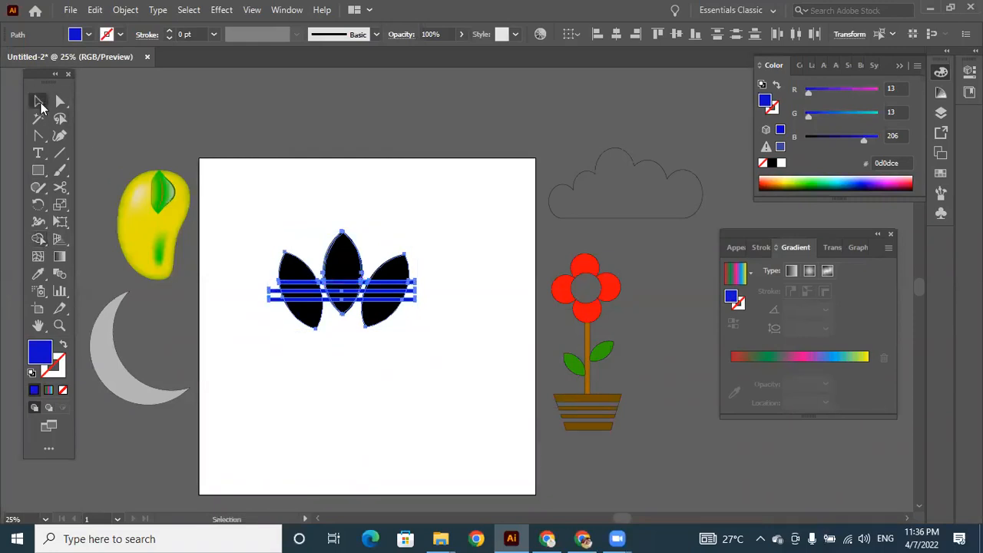
{"action": "left_click", "coordinate": [331, 423]}
{"action": "left_click_drag", "start_coordinate": [249, 226], "coordinate": [429, 386]}
{"action": "key", "text": "a"}
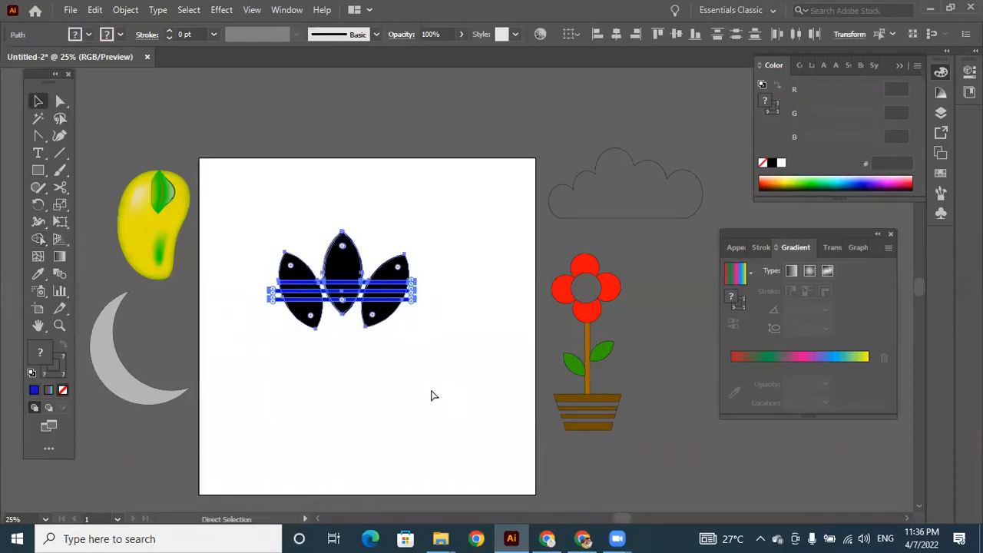
{"action": "key", "text": "ctrl+equal"}
{"action": "key", "text": "ctrl+equal"}
{"action": "key", "text": "ctrl+equal"}
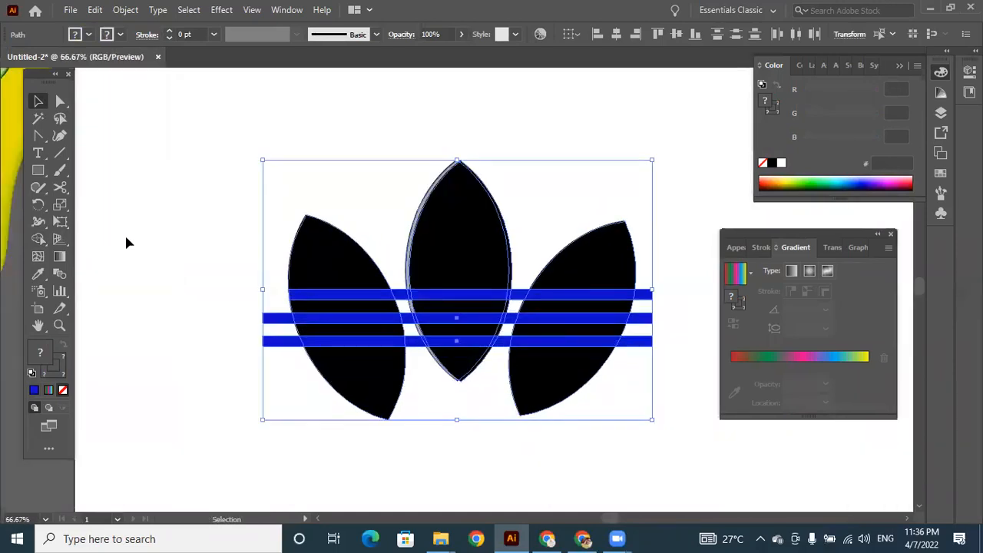
{"action": "left_click", "coordinate": [38, 239]}
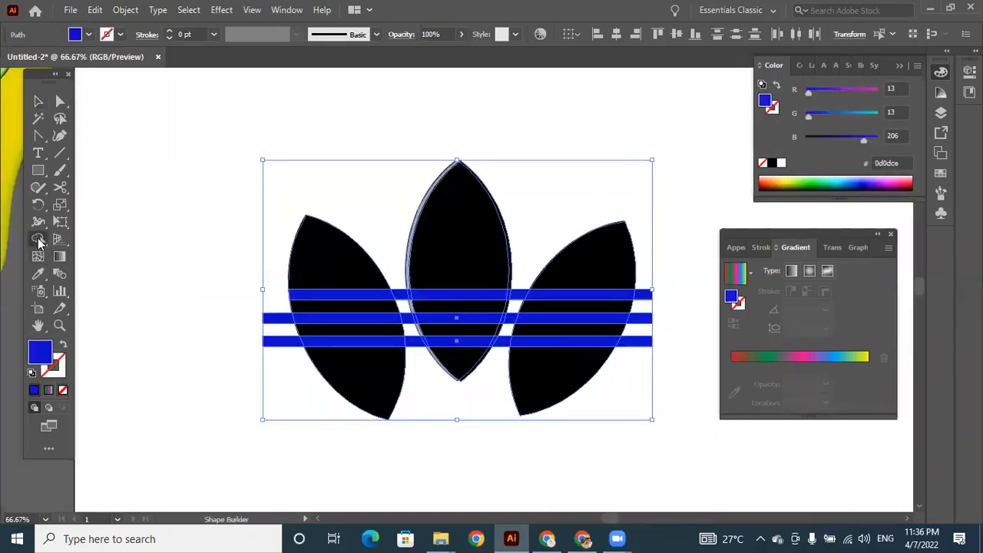
{"action": "left_click", "coordinate": [343, 299], "text": "alt"}
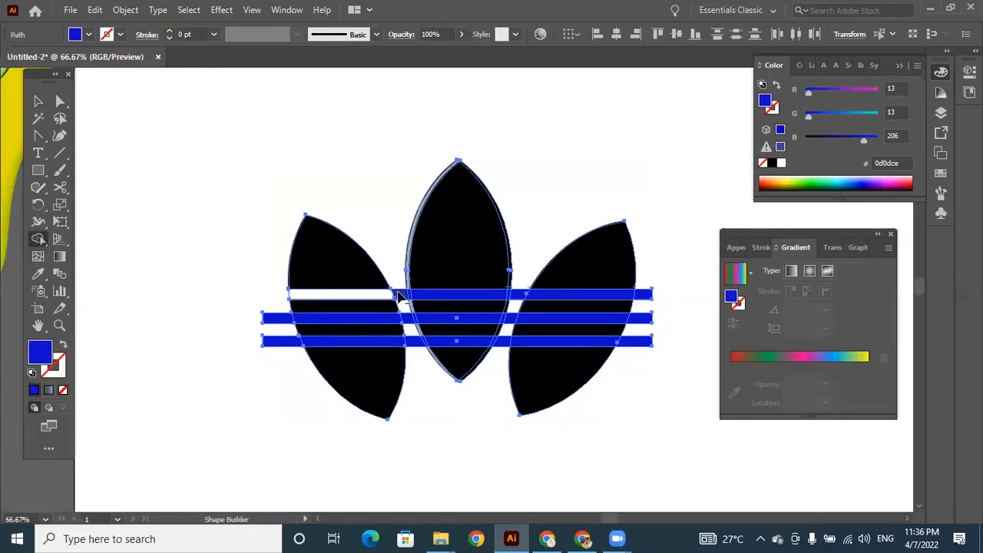
{"action": "left_click", "coordinate": [442, 297], "text": "alt"}
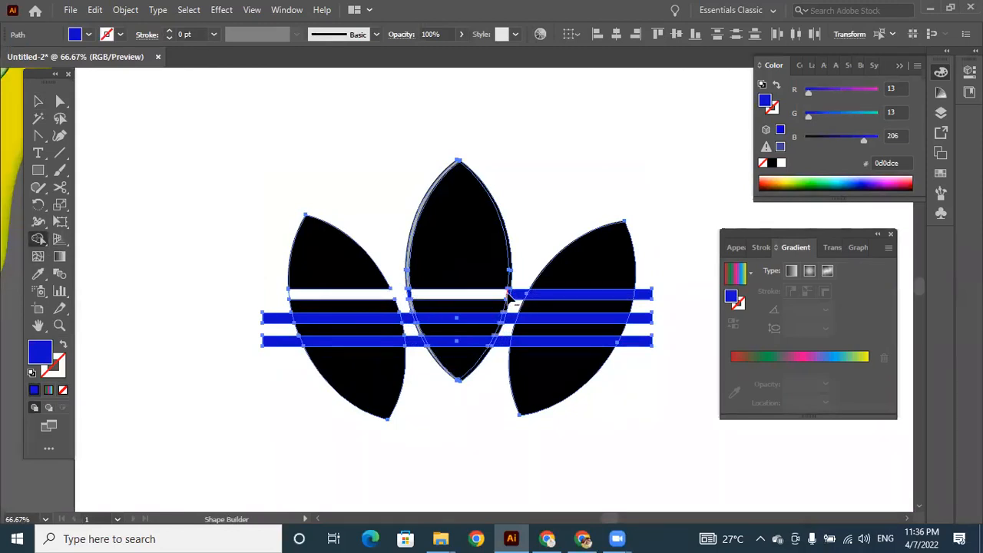
{"action": "left_click", "coordinate": [548, 298], "text": "alt"}
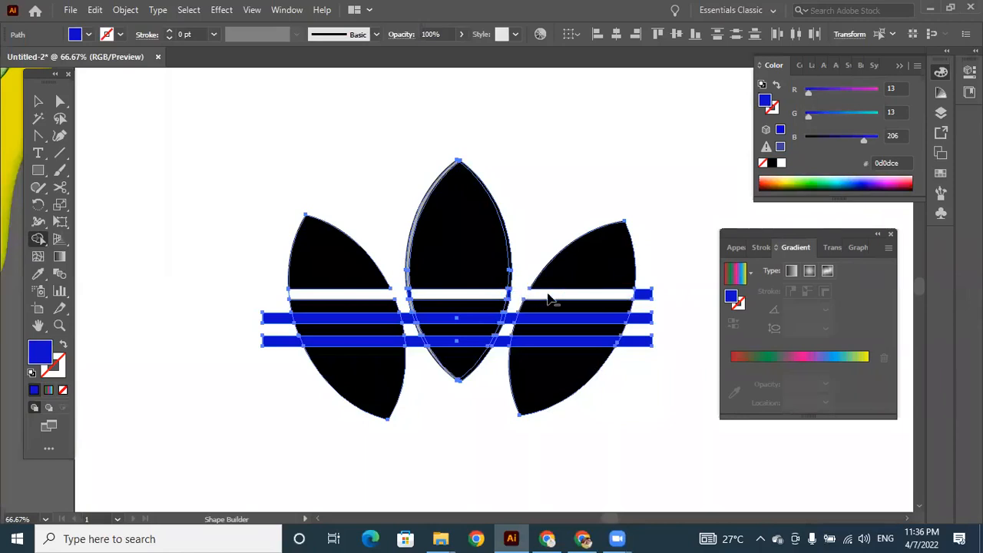
Step: Cut the top stripe's protruding right end and the whole middle and bottom stripes out of the leaves with the Shape Builder tool
{"action": "left_click", "coordinate": [645, 298], "text": "alt"}
{"action": "left_click", "coordinate": [640, 321], "text": "alt"}
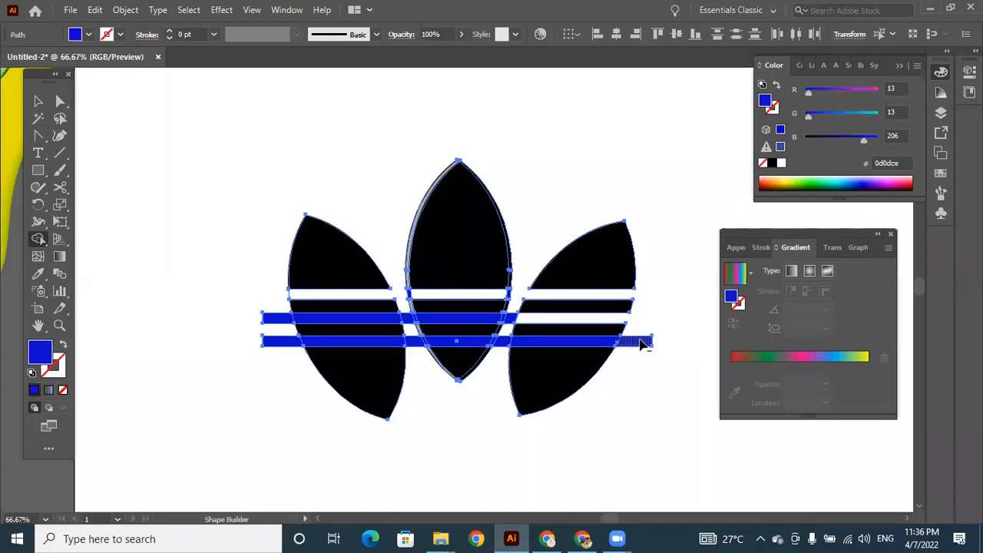
{"action": "left_click", "coordinate": [642, 342], "text": "alt"}
{"action": "left_click", "coordinate": [564, 345], "text": "alt"}
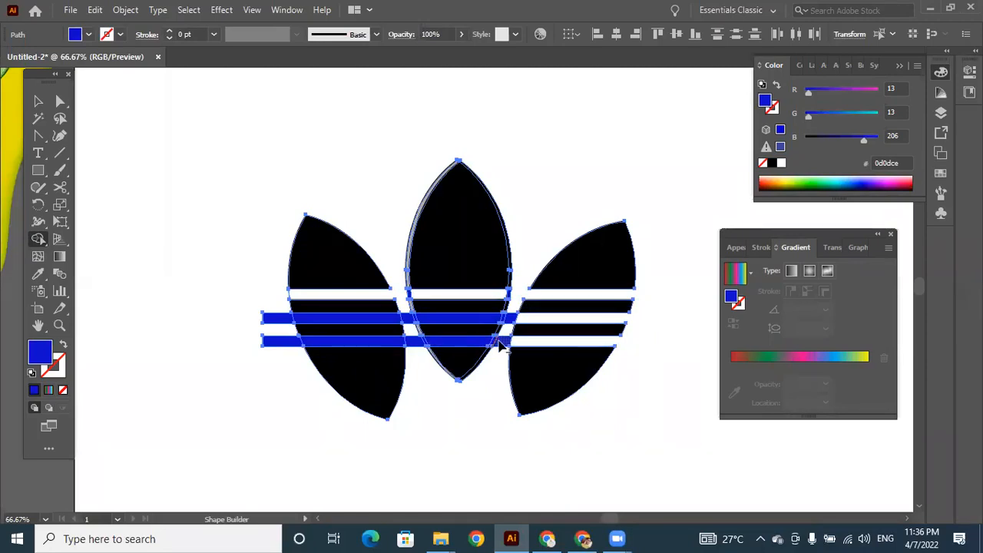
{"action": "left_click", "coordinate": [469, 346], "text": "alt"}
{"action": "left_click", "coordinate": [349, 343], "text": "alt"}
{"action": "left_click", "coordinate": [271, 342], "text": "alt"}
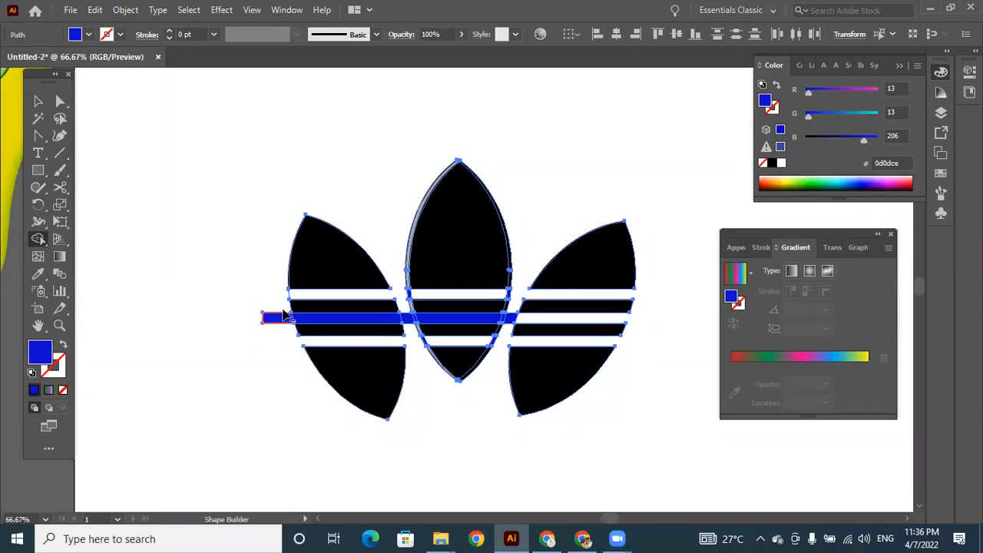
{"action": "left_click", "coordinate": [281, 318], "text": "alt"}
{"action": "left_click", "coordinate": [308, 321], "text": "alt"}
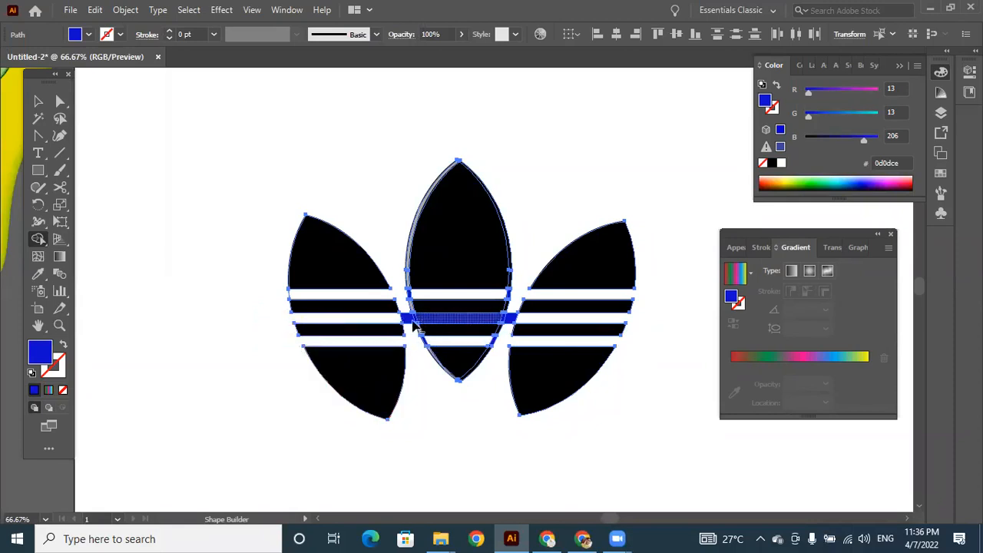
{"action": "left_click", "coordinate": [433, 323], "text": "alt"}
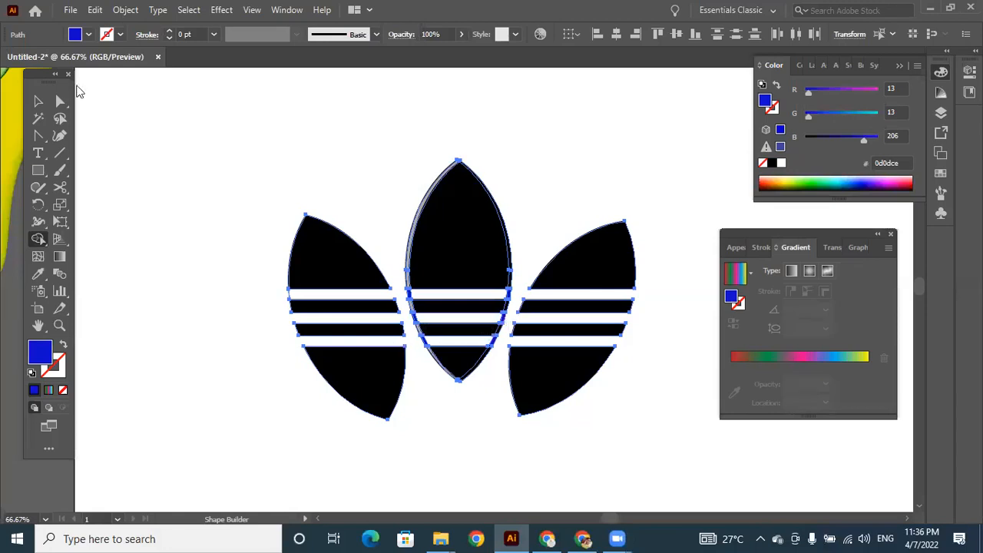
Step: Delete the leftover blue slivers along the middle leaf's right edge
{"action": "left_click", "coordinate": [36, 104]}
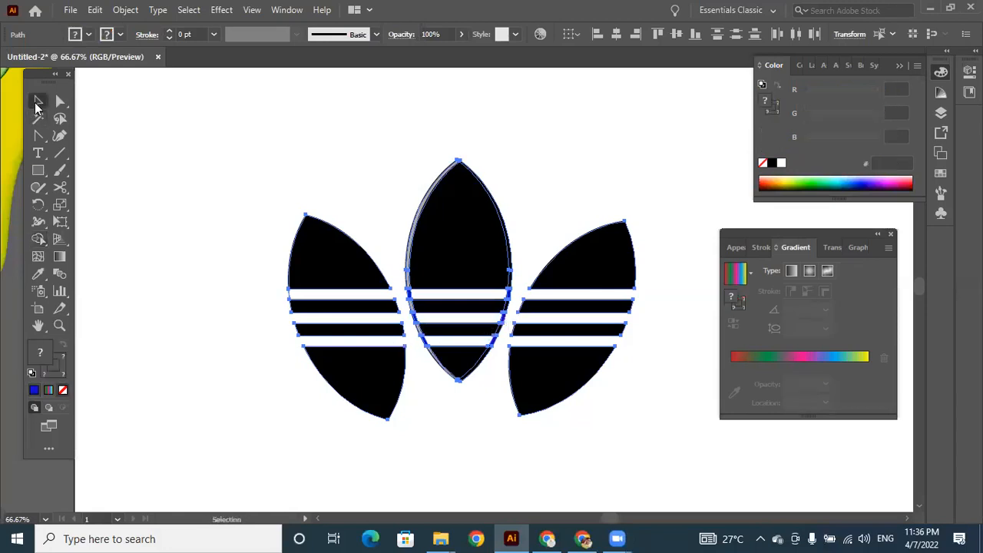
{"action": "left_click", "coordinate": [683, 306]}
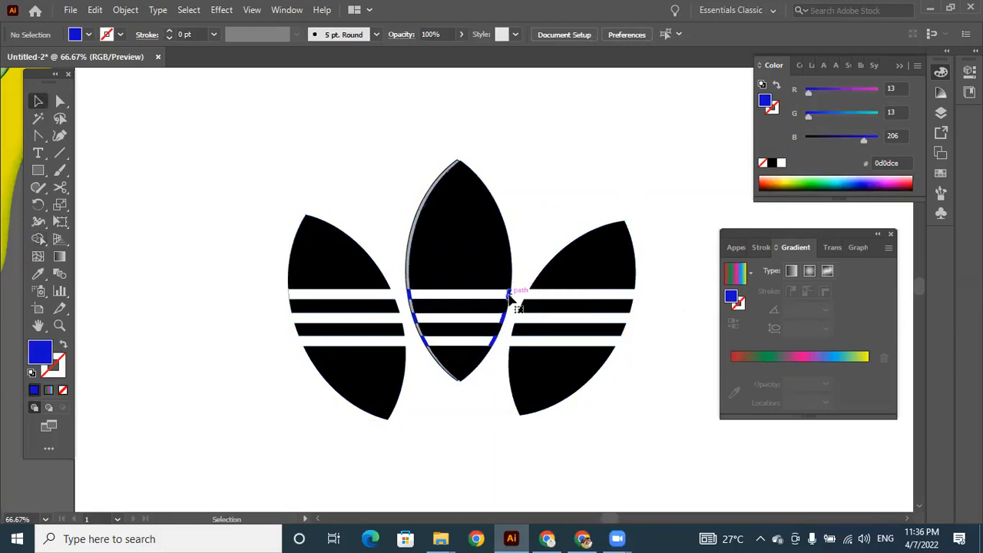
{"action": "left_click", "coordinate": [508, 298]}
{"action": "left_click", "coordinate": [510, 295]}
{"action": "left_click", "coordinate": [503, 317]}
{"action": "key", "text": "Delete"}
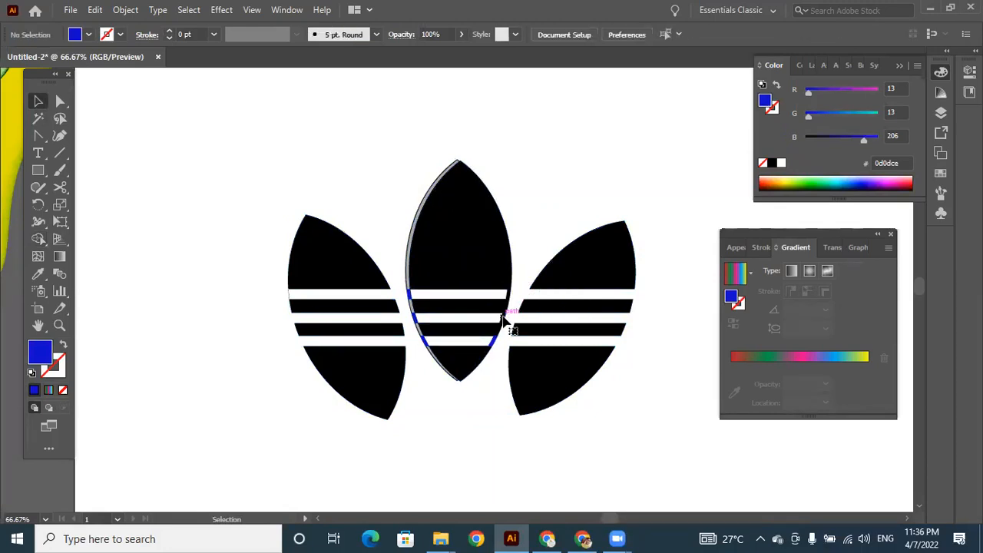
{"action": "left_click", "coordinate": [492, 342]}
{"action": "key", "text": "Delete"}
Step: Delete the leftover blue slivers along the middle leaf's left edge
{"action": "left_click", "coordinate": [424, 341]}
{"action": "key", "text": "Delete"}
{"action": "left_click", "coordinate": [415, 317]}
{"action": "key", "text": "Delete"}
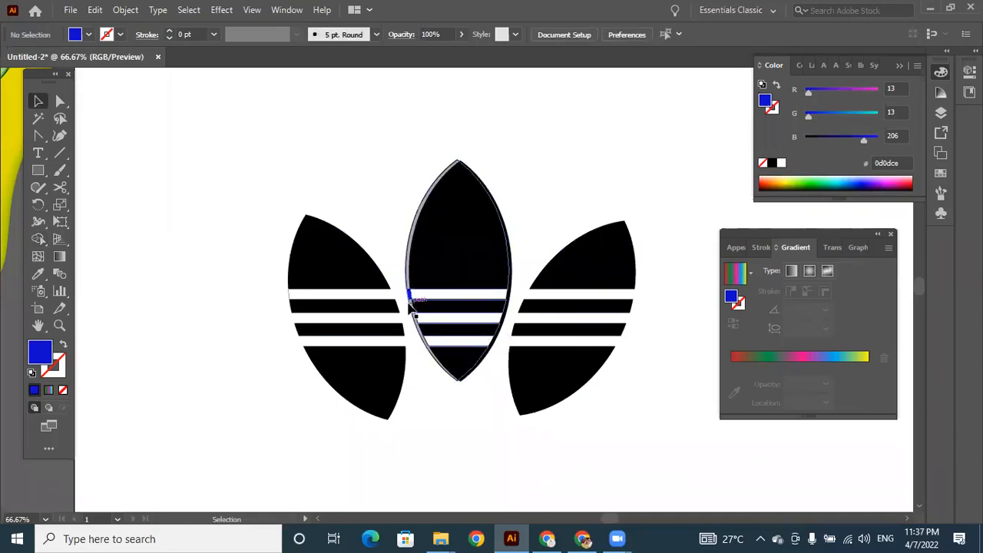
{"action": "left_click", "coordinate": [410, 293]}
{"action": "key", "text": "Delete"}
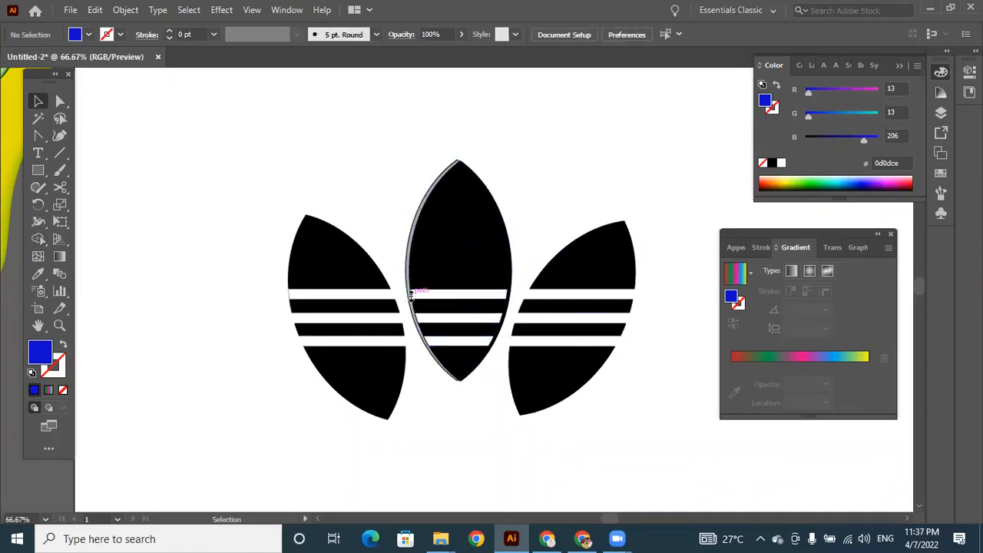
Step: Add the text "adidas" with the Type tool and place it centred just below the three leaves
{"action": "key", "text": "ctrl+minus"}
{"action": "key", "text": "ctrl+minus"}
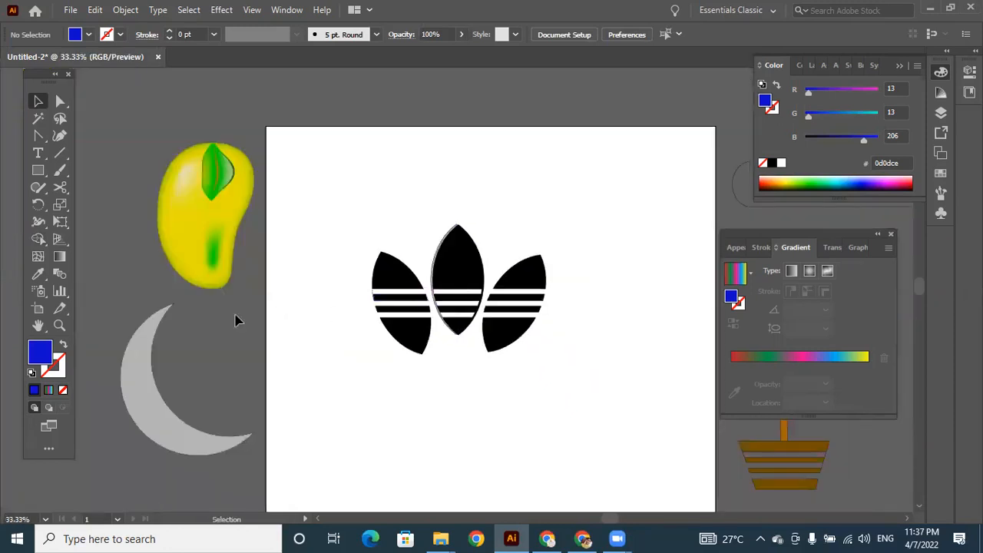
{"action": "left_click", "coordinate": [38, 153]}
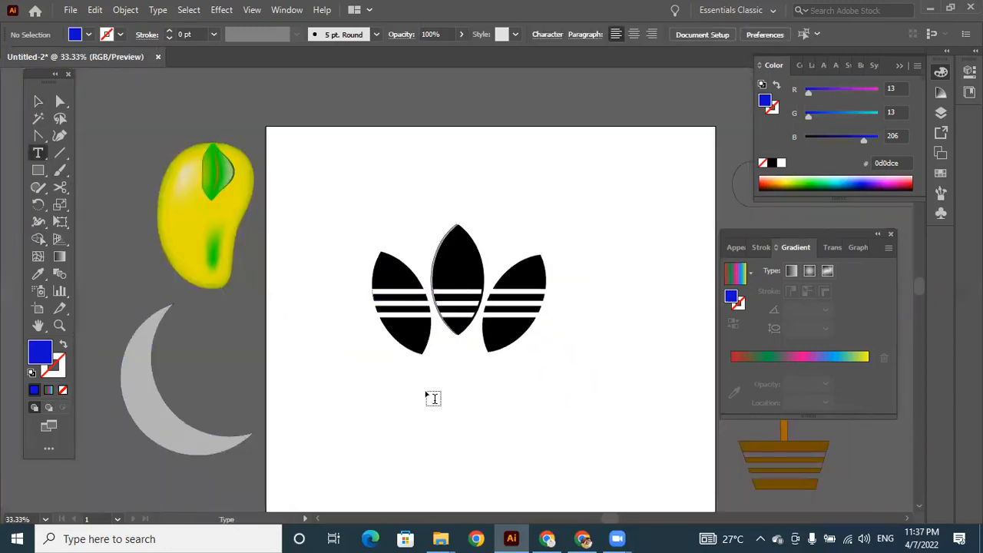
{"action": "left_click", "coordinate": [405, 385]}
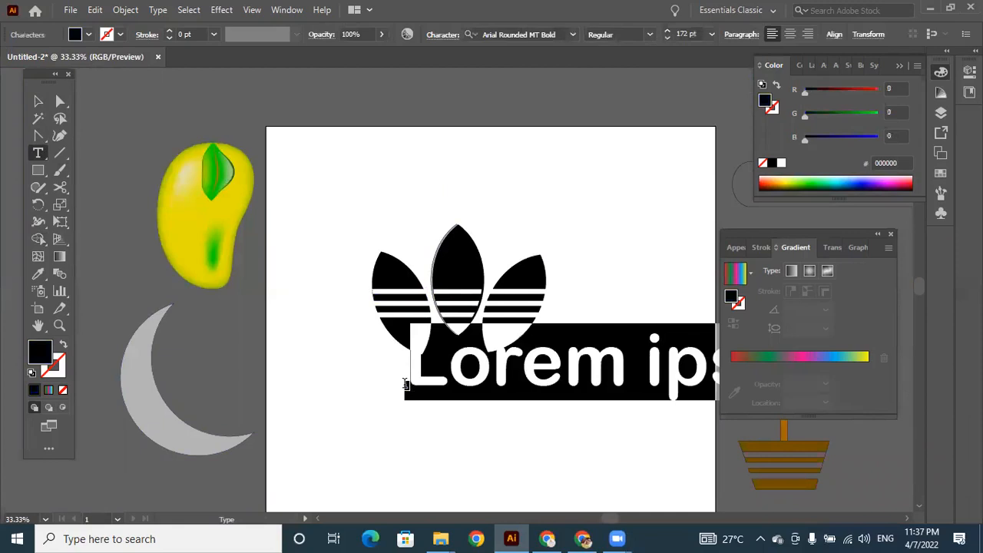
{"action": "type", "text": "adidas"}
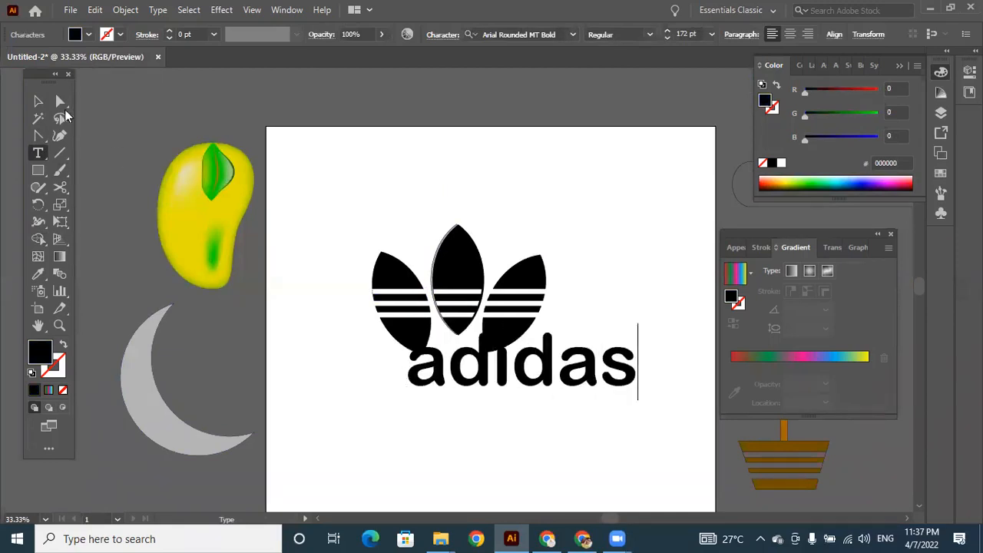
{"action": "key", "text": "Escape"}
{"action": "left_click_drag", "start_coordinate": [544, 370], "coordinate": [479, 402]}
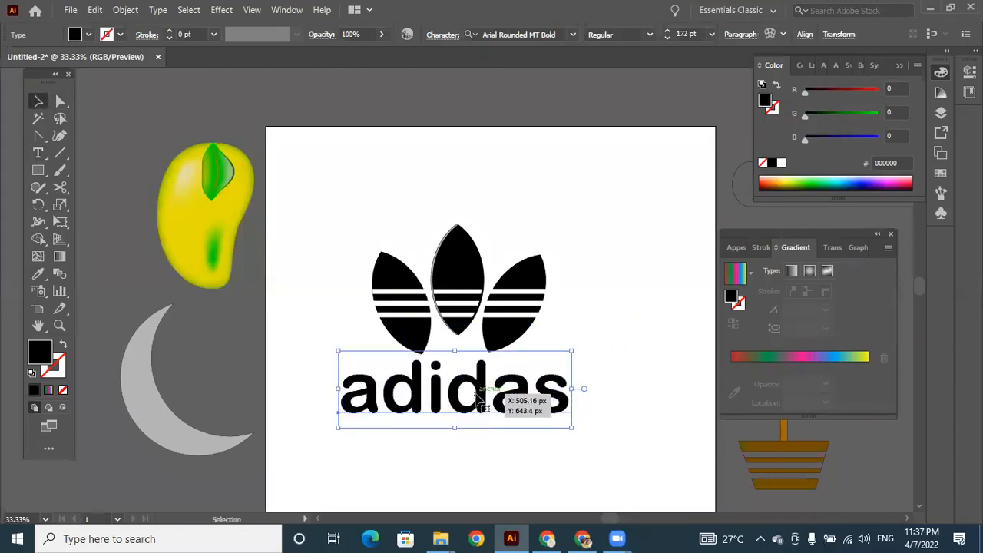
Step: Group the leaves with the adidas text, scale the group down and move it to the artboard's upper right edge
{"action": "left_click_drag", "start_coordinate": [350, 248], "coordinate": [548, 440]}
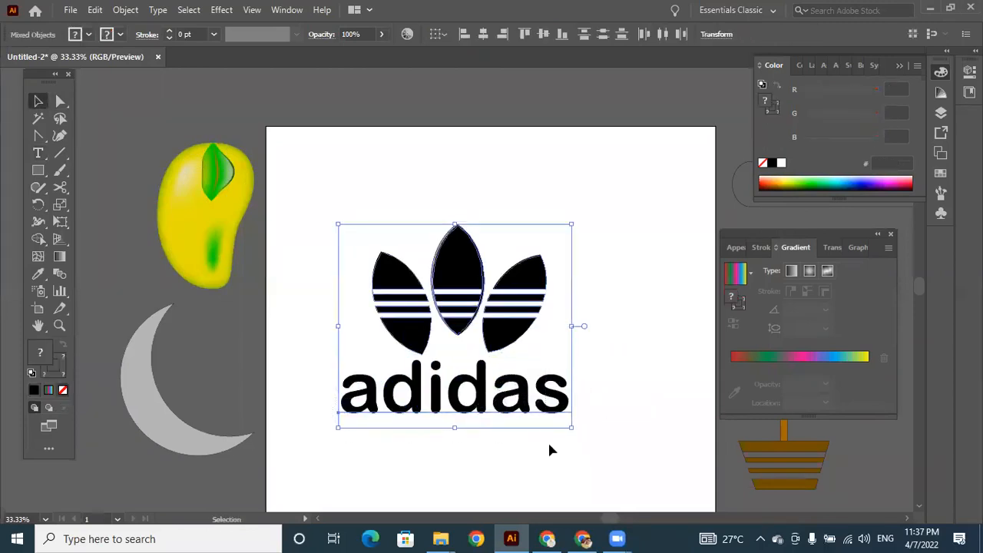
{"action": "right_click", "coordinate": [515, 312]}
{"action": "left_click", "coordinate": [569, 178]}
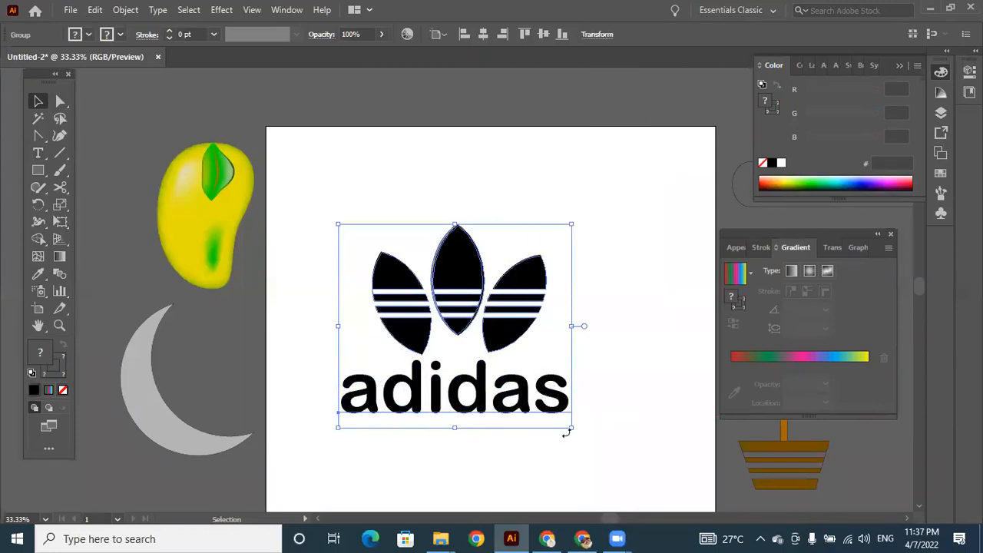
{"action": "left_click_drag", "start_coordinate": [571, 428], "coordinate": [471, 341]}
{"action": "left_click_drag", "start_coordinate": [432, 263], "coordinate": [619, 139]}
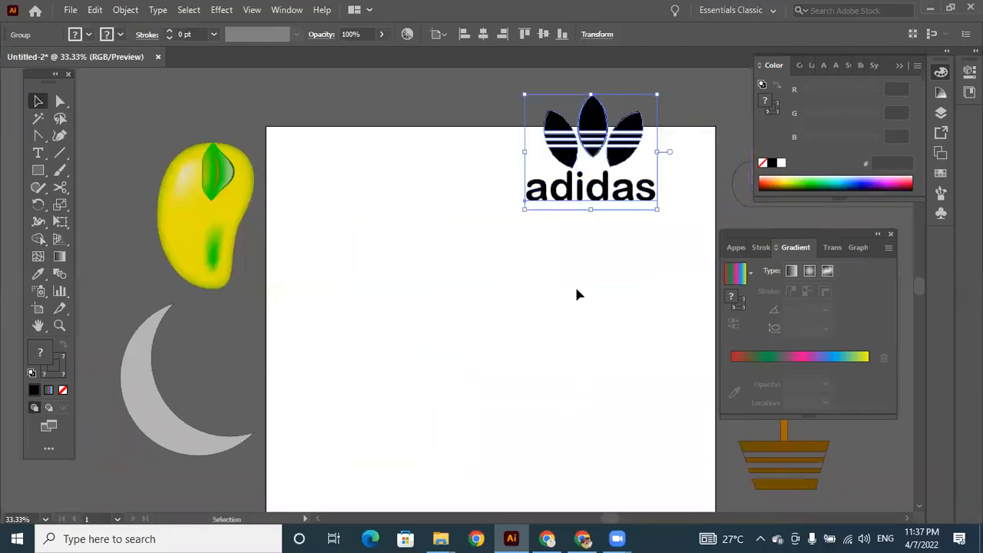
{"action": "left_click", "coordinate": [455, 288]}
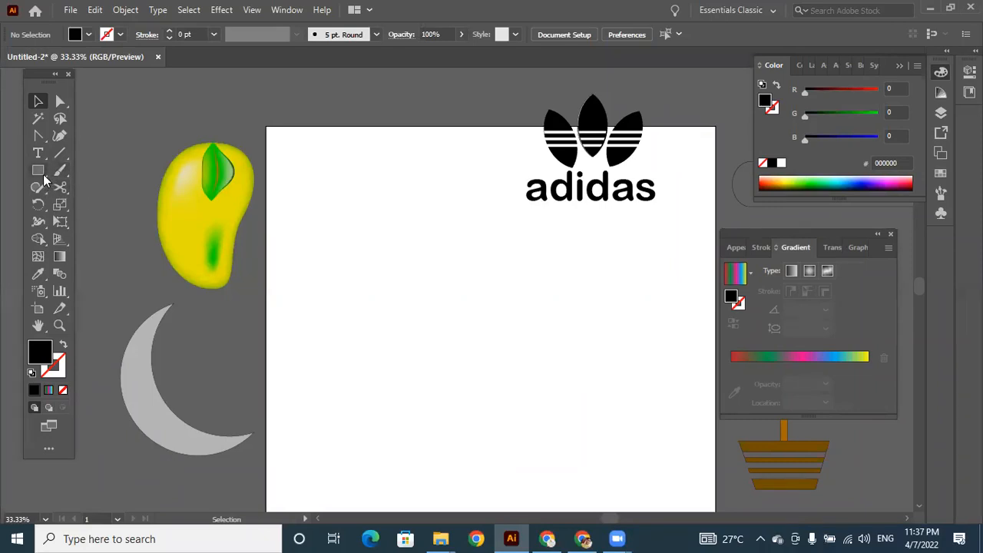
Step: Activate the Eraser tool and demonstrate its size by enlarging the round tip, shrinking it and enlarging it again
{"action": "left_click_drag", "start_coordinate": [64, 191], "coordinate": [123, 189]}
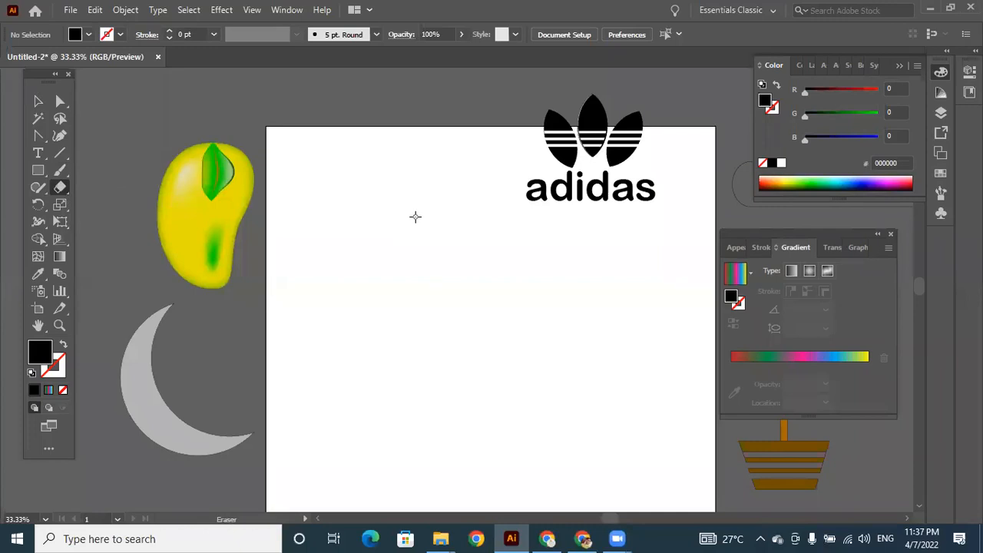
{"action": "key", "text": "bracketright"}
{"action": "key", "text": "bracketright"}
{"action": "key", "text": "bracketright"}
{"action": "key", "text": "bracketright"}
{"action": "key", "text": "bracketright"}
{"action": "key", "text": "bracketright"}
{"action": "key", "text": "bracketright"}
{"action": "key", "text": "bracketright"}
{"action": "key", "text": "bracketright"}
{"action": "key", "text": "bracketright"}
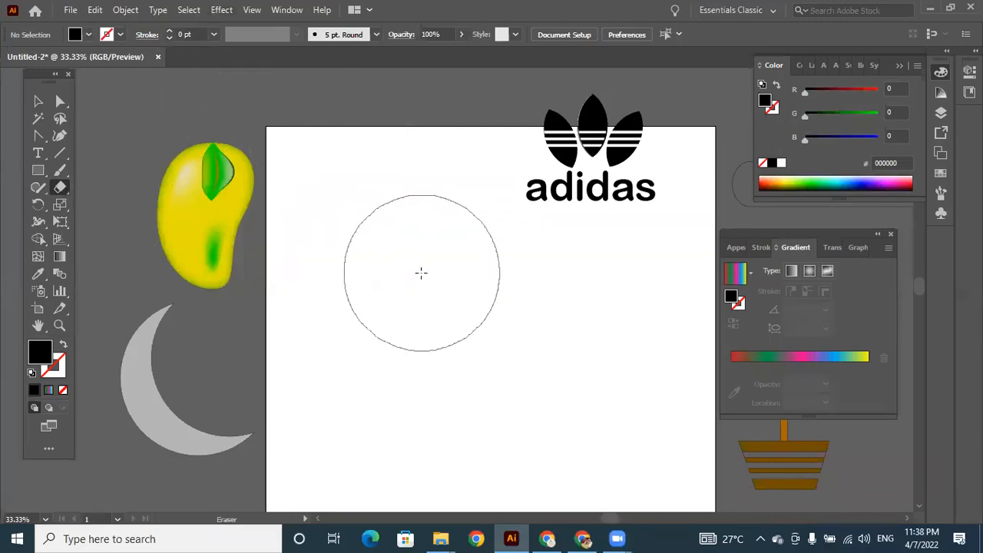
{"action": "key", "text": "bracketleft"}
{"action": "key", "text": "bracketleft"}
{"action": "key", "text": "bracketleft"}
{"action": "key", "text": "bracketleft"}
{"action": "key", "text": "bracketleft"}
{"action": "key", "text": "bracketleft"}
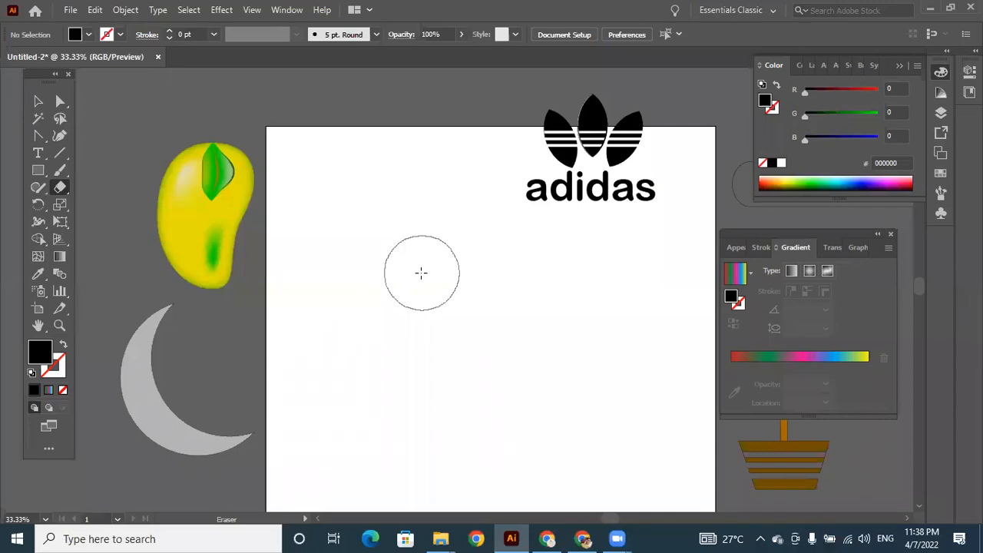
{"action": "key", "text": "bracketleft"}
{"action": "key", "text": "bracketleft"}
{"action": "key", "text": "bracketleft"}
{"action": "key", "text": "bracketleft"}
{"action": "key", "text": "bracketleft"}
{"action": "key", "text": "bracketleft"}
{"action": "key", "text": "bracketleft"}
{"action": "key", "text": "bracketleft"}
{"action": "key", "text": "bracketleft"}
{"action": "key", "text": "bracketleft"}
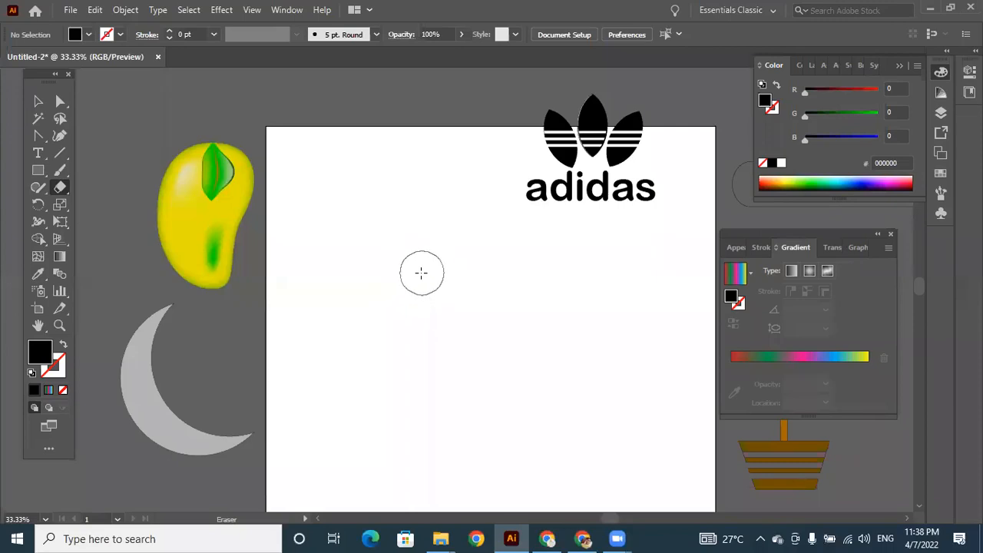
{"action": "key", "text": "bracketleft"}
{"action": "key", "text": "bracketleft"}
{"action": "key", "text": "bracketleft"}
{"action": "key", "text": "bracketright"}
{"action": "key", "text": "bracketright"}
{"action": "key", "text": "bracketright"}
{"action": "key", "text": "bracketright"}
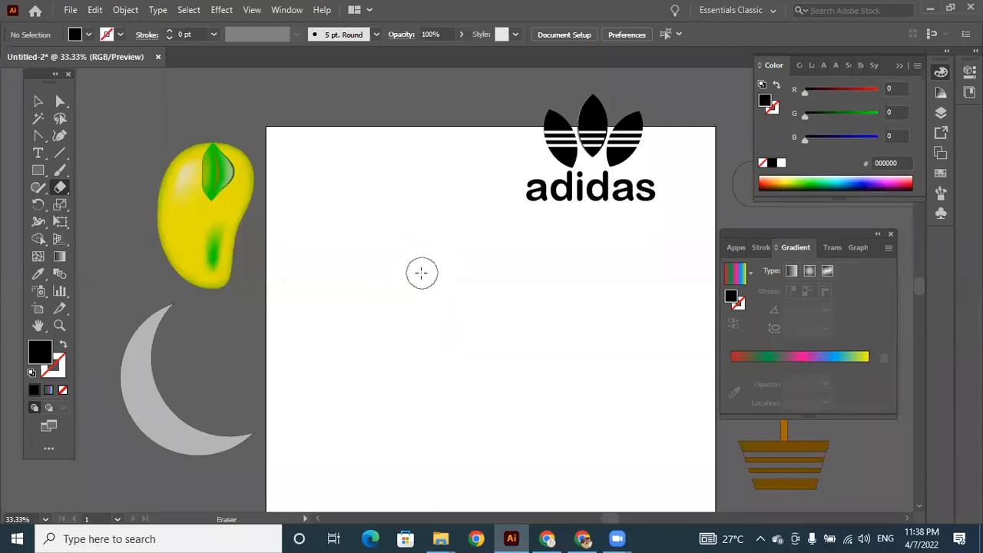
{"action": "key", "text": "bracketright"}
{"action": "key", "text": "bracketright"}
{"action": "key", "text": "bracketright"}
{"action": "key", "text": "bracketright"}
{"action": "key", "text": "bracketright"}
{"action": "key", "text": "bracketright"}
{"action": "key", "text": "bracketright"}
{"action": "key", "text": "bracketright"}
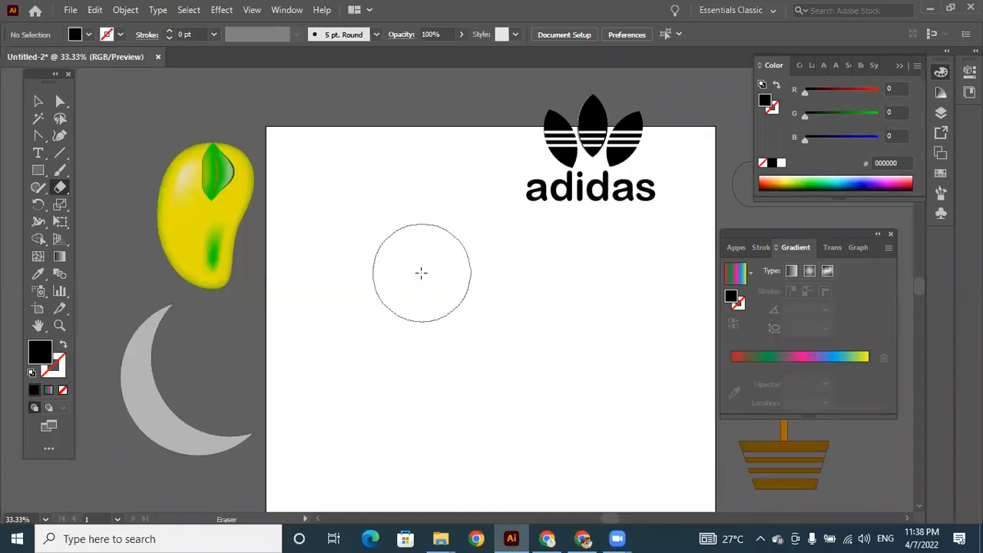
Step: Erase a diagonal stroke across the adidas logo and undo it
{"action": "mouse_move", "coordinate": [575, 182]}
{"action": "left_mouse_down"}
{"action": "mouse_move", "coordinate": [569, 177]}
{"action": "mouse_move", "coordinate": [614, 144]}
{"action": "left_mouse_up"}
{"action": "key", "text": "ctrl+z"}
{"action": "key", "text": "ctrl+z"}
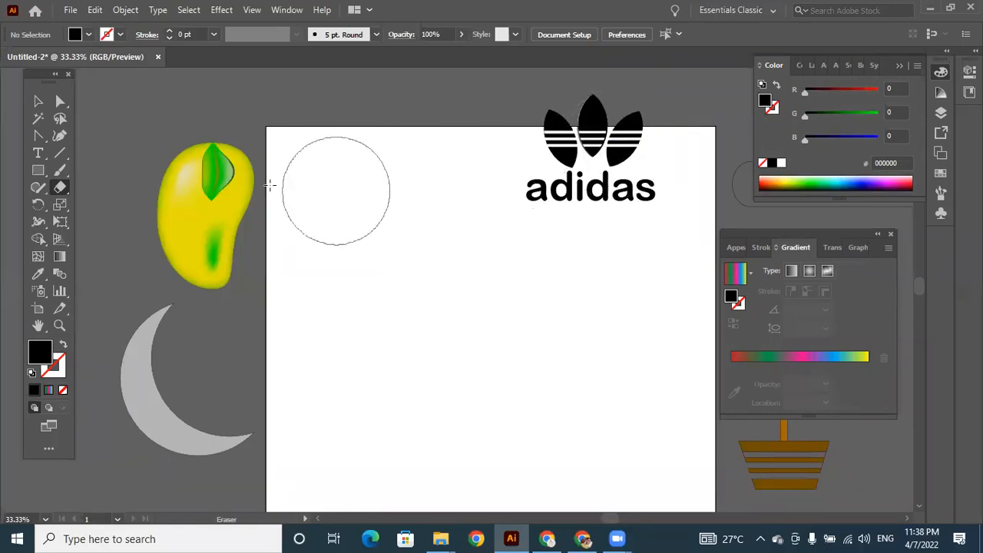
Step: Try to cut the adidas logo's leaf outline with the Scissors tool, and switch to the Knife tool
{"action": "left_click", "coordinate": [65, 190]}
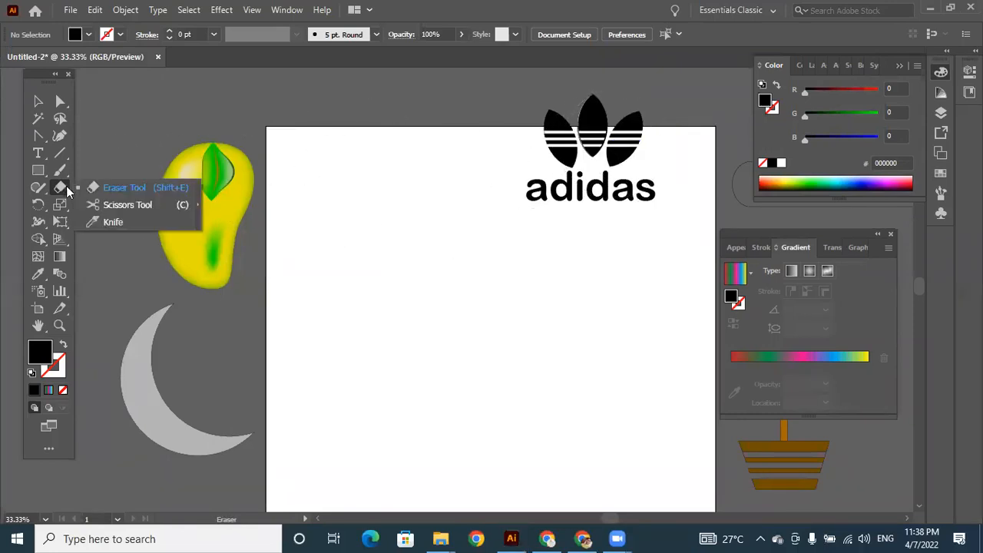
{"action": "left_click", "coordinate": [115, 205]}
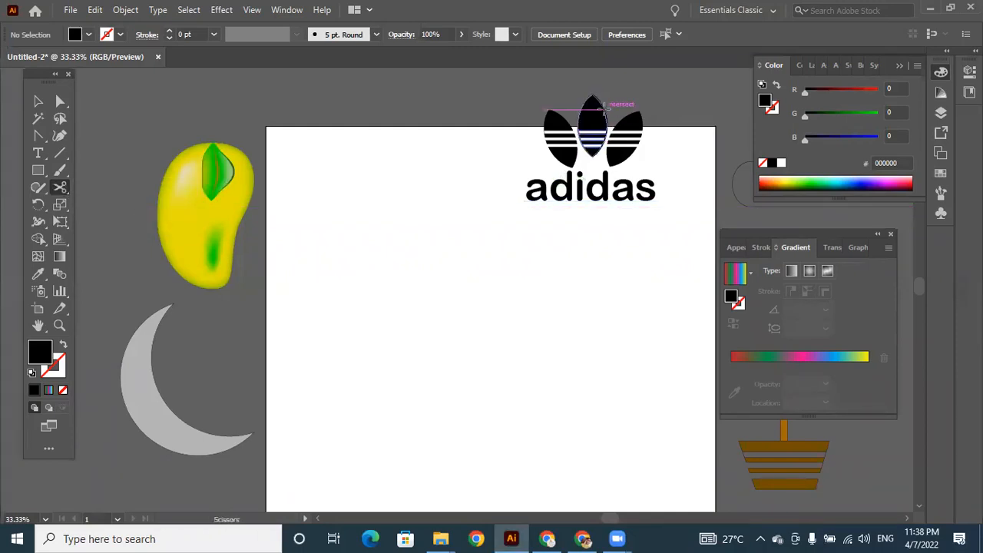
{"action": "left_click", "coordinate": [575, 110]}
{"action": "left_click", "coordinate": [626, 288]}
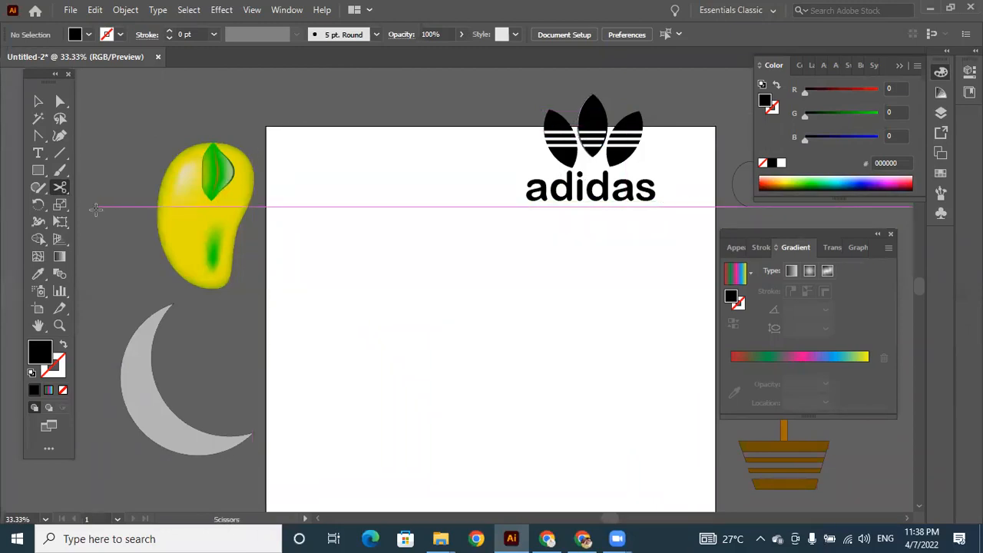
{"action": "left_click", "coordinate": [61, 188]}
{"action": "left_click", "coordinate": [114, 223]}
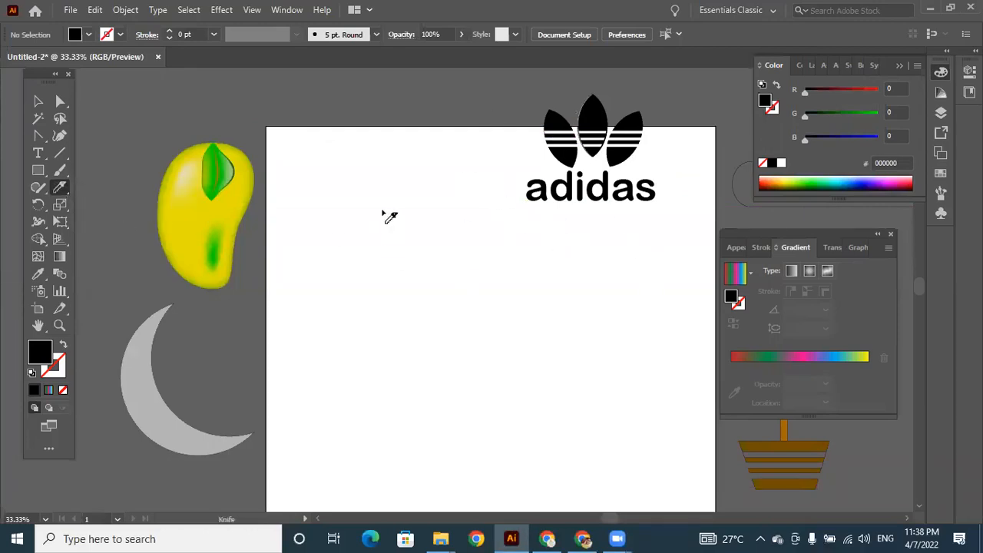
Step: Add the letter S as text on the artboard beside the adidas logo and set its font size to 272 pt
{"action": "left_click", "coordinate": [38, 153]}
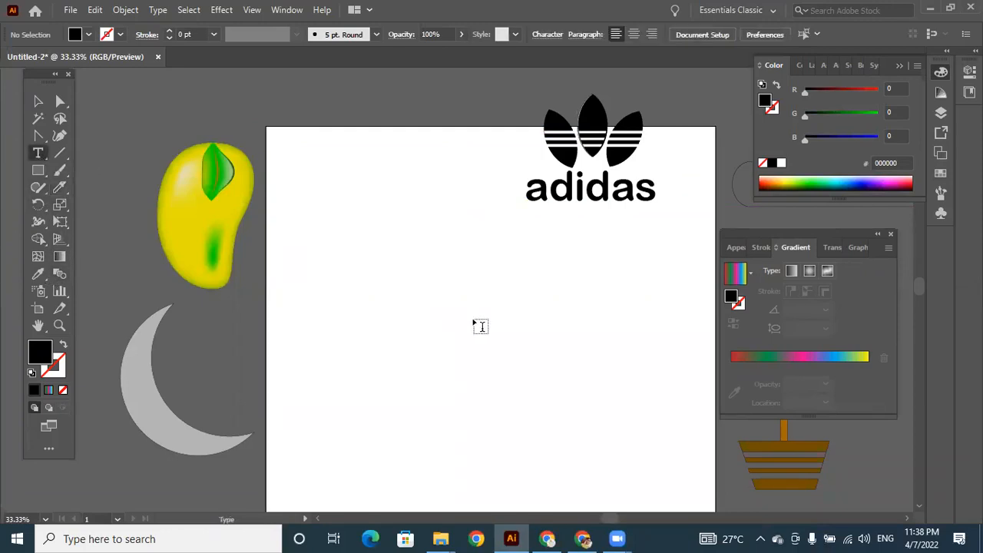
{"action": "left_click", "coordinate": [366, 233]}
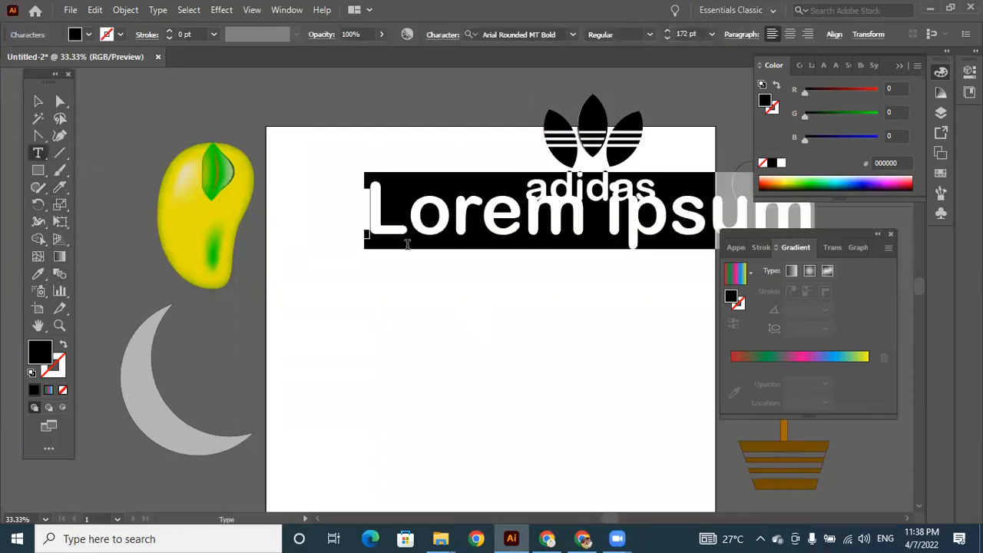
{"action": "type", "text": "S"}
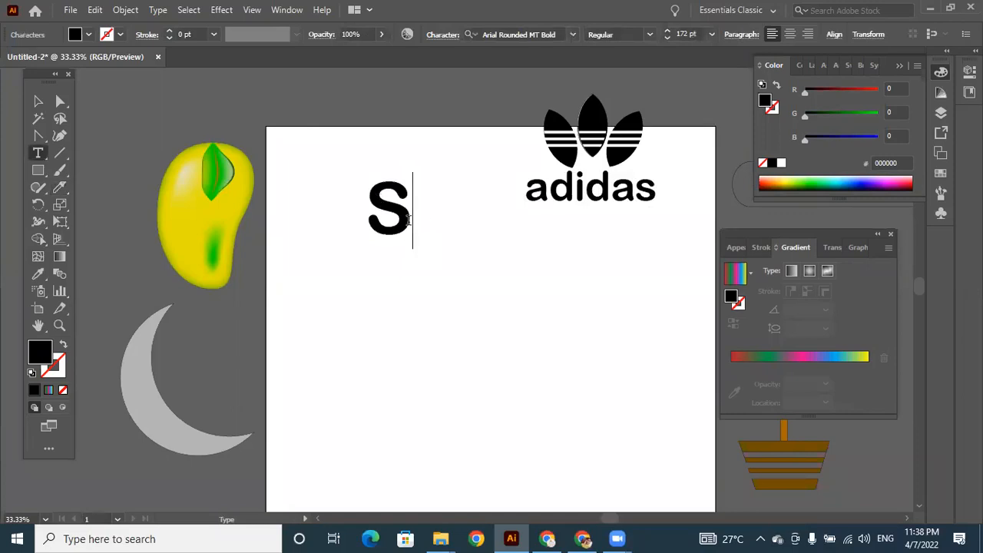
{"action": "left_click_drag", "start_coordinate": [409, 220], "coordinate": [380, 223]}
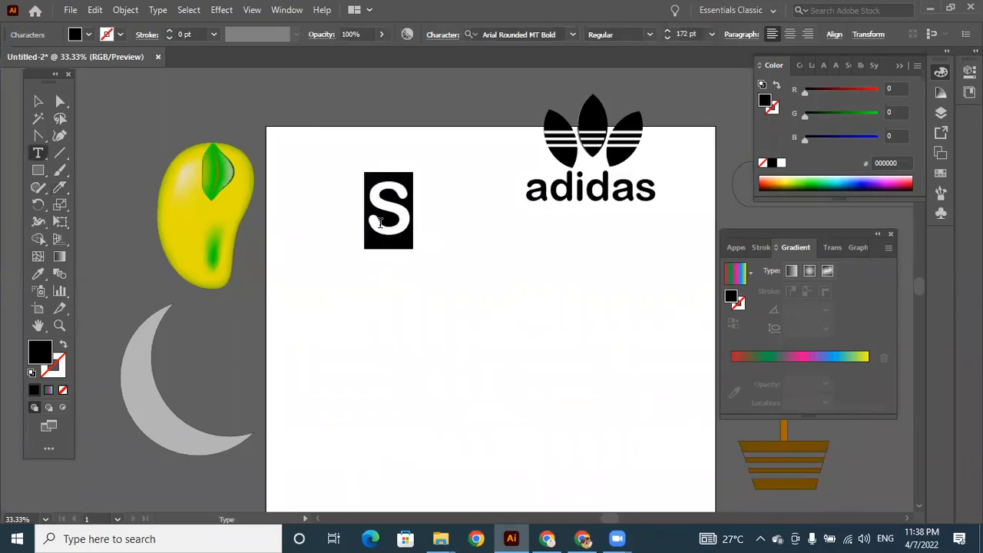
{"action": "left_click", "coordinate": [680, 34]}
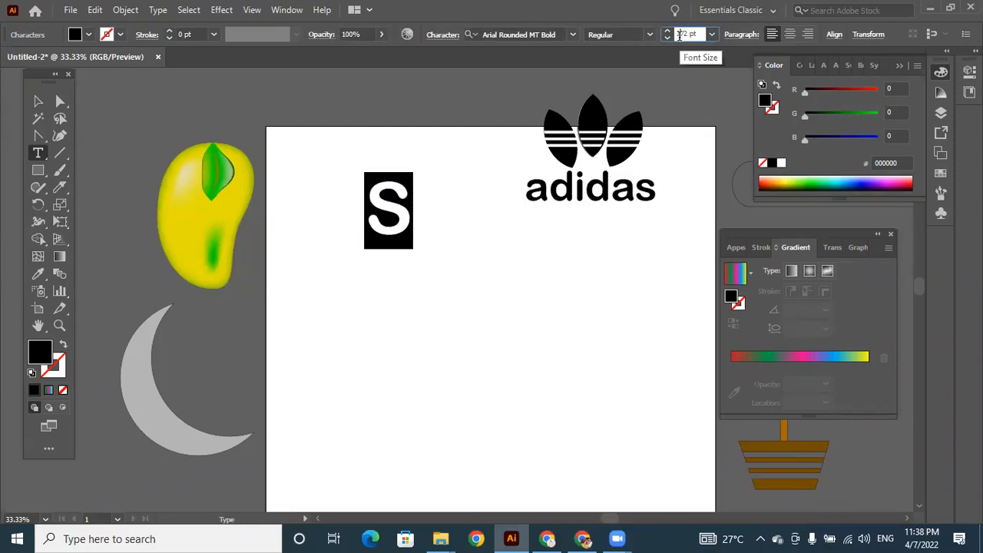
{"action": "key", "text": "Return"}
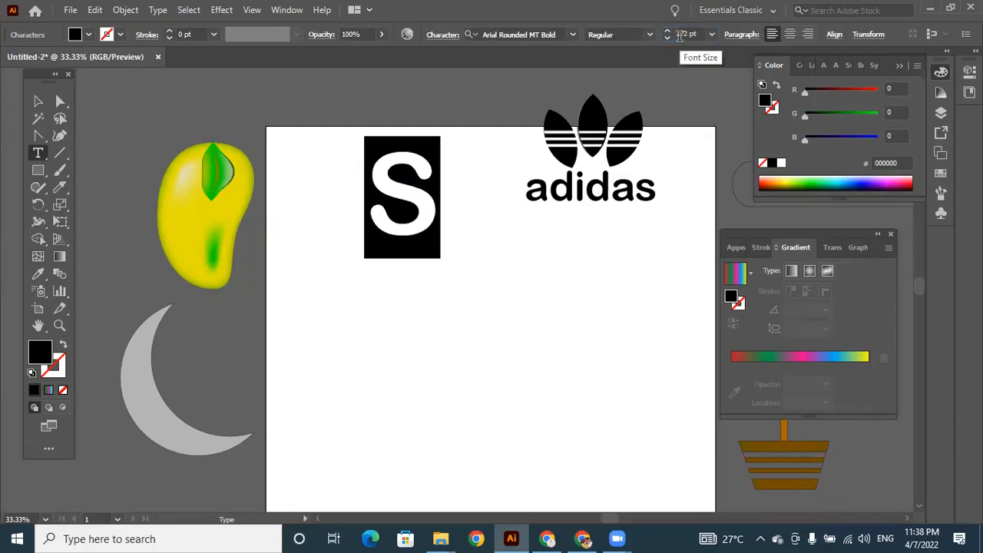
Step: Move the letter S down on the artboard and convert it to outlines
{"action": "left_click", "coordinate": [37, 101]}
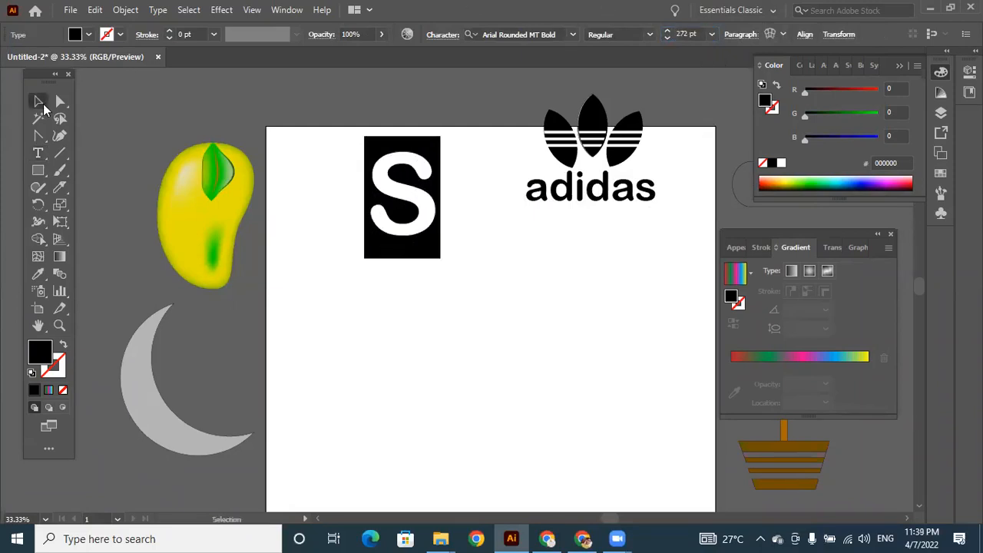
{"action": "left_click_drag", "start_coordinate": [429, 207], "coordinate": [444, 292]}
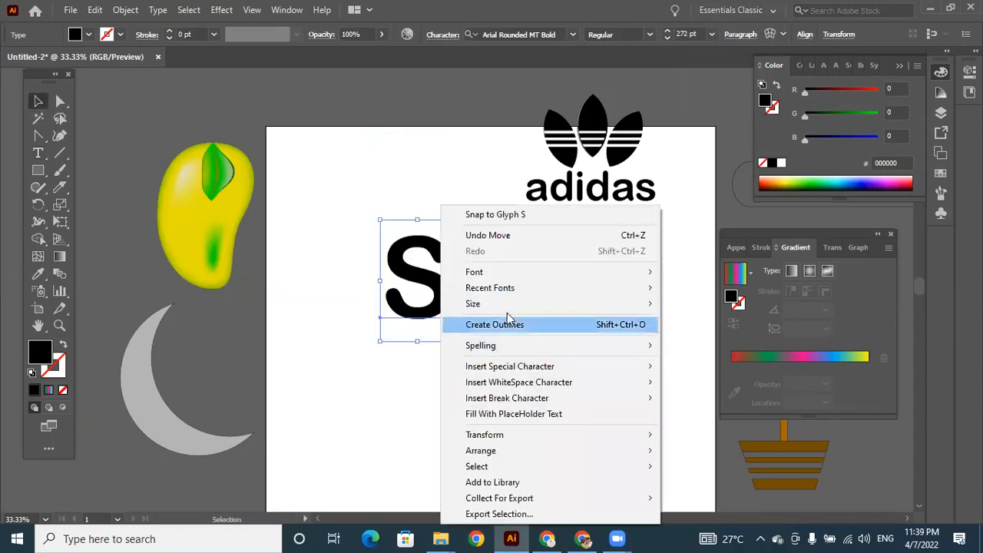
{"action": "left_click", "coordinate": [511, 325]}
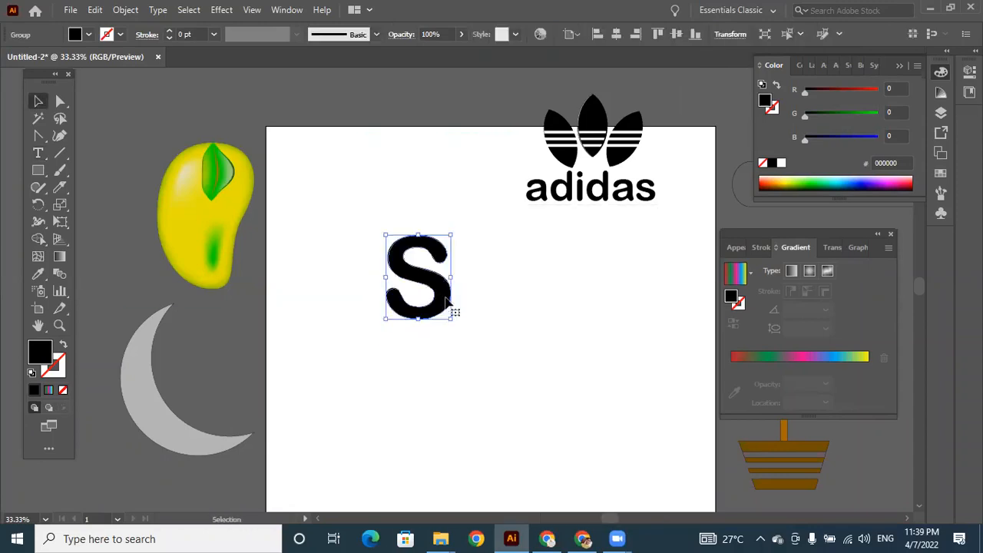
{"action": "left_click", "coordinate": [515, 322]}
{"action": "left_click", "coordinate": [443, 302]}
Step: Slice across the right side of the S's lower curve with the Knife tool
{"action": "key", "text": "ctrl+equal"}
{"action": "key", "text": "ctrl+equal"}
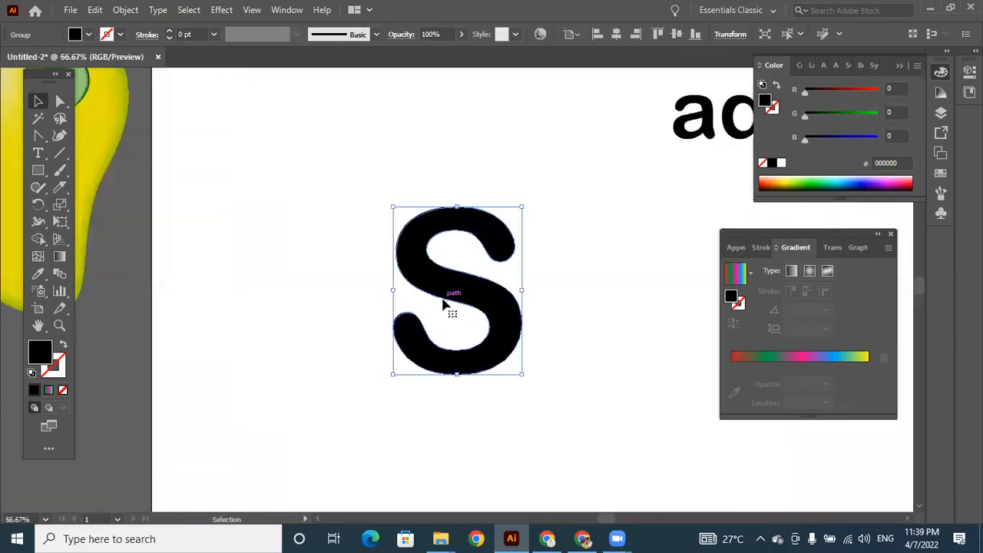
{"action": "key", "text": "a"}
{"action": "key", "text": "ctrl+equal"}
{"action": "key", "text": "ctrl+equal"}
{"action": "key", "text": "ctrl+minus"}
{"action": "key", "text": "v"}
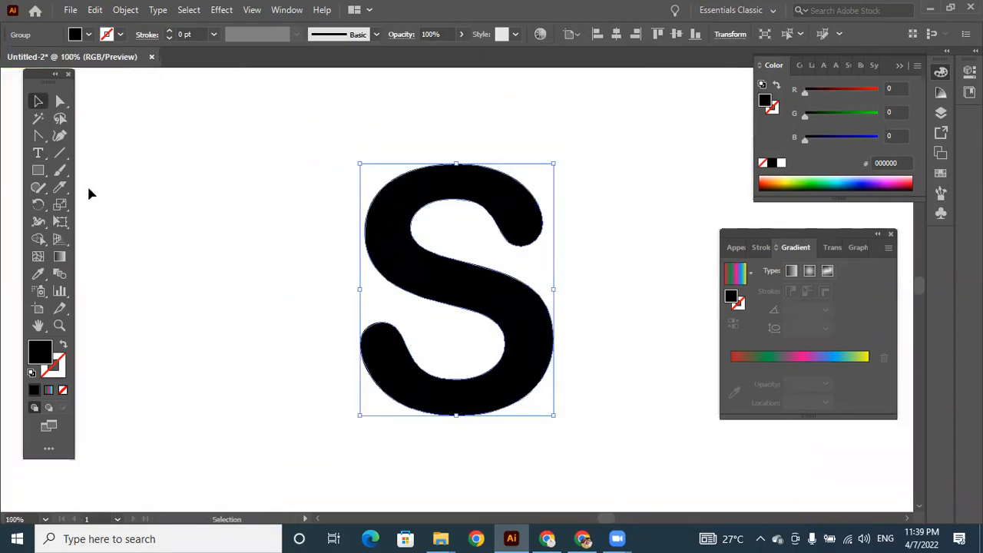
{"action": "mouse_move", "coordinate": [64, 188]}
{"action": "left_mouse_down"}
{"action": "mouse_move", "coordinate": [96, 218]}
{"action": "mouse_move", "coordinate": [126, 219]}
{"action": "left_mouse_up"}
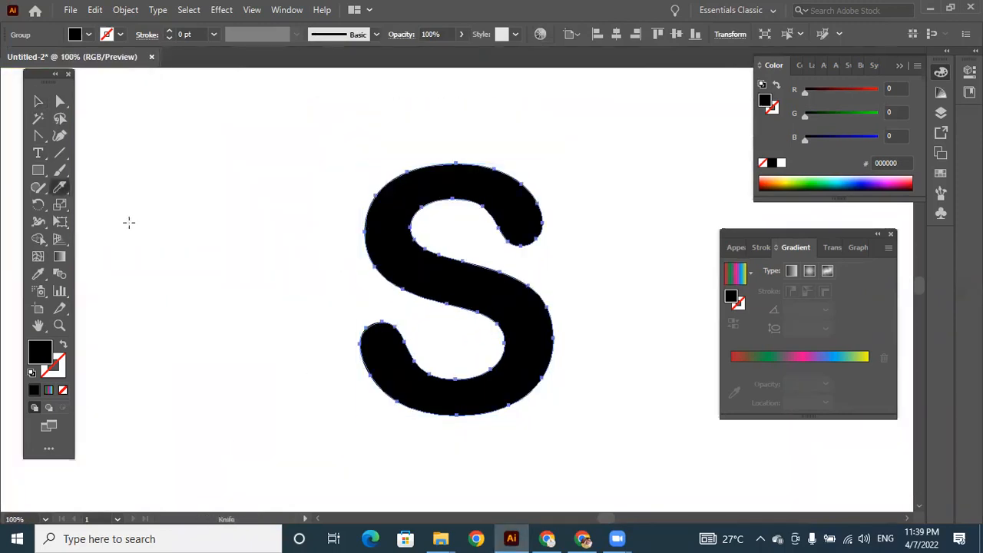
{"action": "left_click_drag", "start_coordinate": [472, 345], "coordinate": [584, 370]}
{"action": "key", "text": "v"}
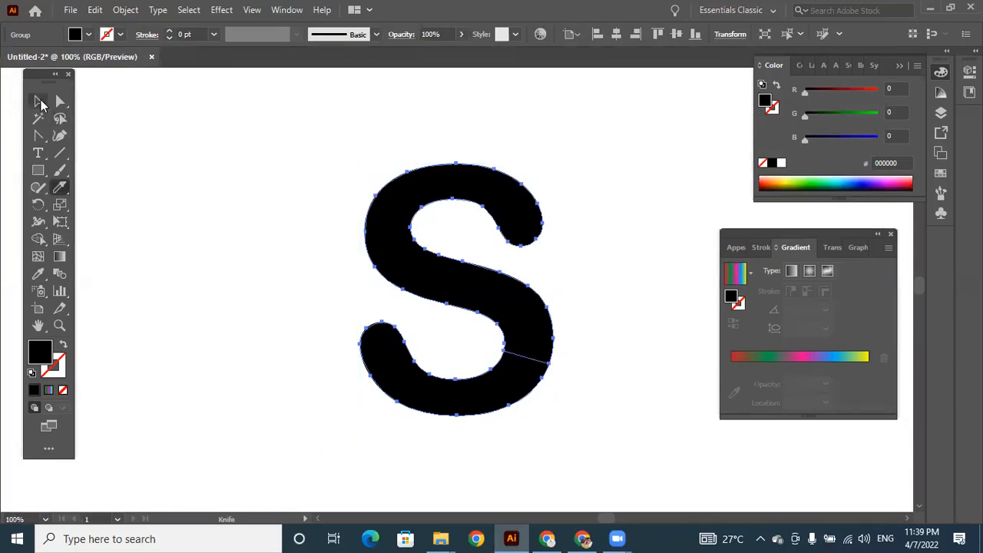
Step: Ungroup the sliced S and move its lower piece away from the upper piece, down and to the left
{"action": "left_click_drag", "start_coordinate": [511, 209], "coordinate": [479, 189]}
{"action": "right_click", "coordinate": [477, 184]}
{"action": "left_click", "coordinate": [537, 300]}
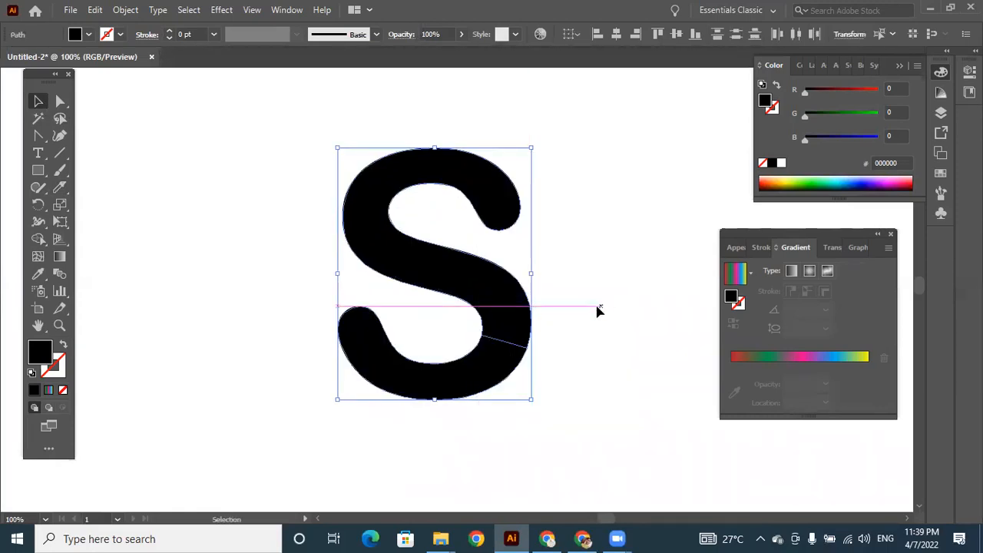
{"action": "left_click", "coordinate": [620, 332]}
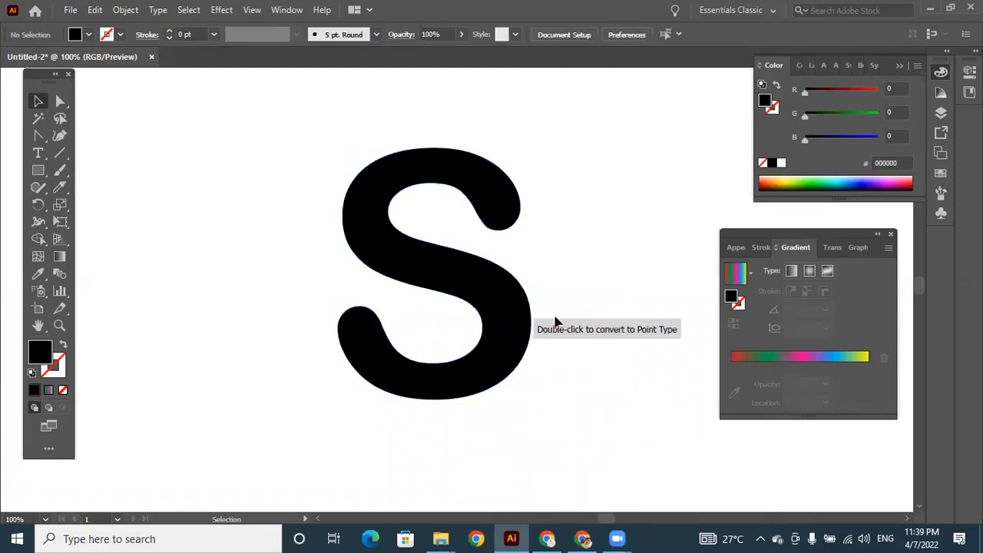
{"action": "left_click_drag", "start_coordinate": [525, 292], "coordinate": [532, 274]}
{"action": "left_click", "coordinate": [487, 389]}
{"action": "left_click_drag", "start_coordinate": [487, 388], "coordinate": [446, 392]}
Step: Fill the upper piece of the S with purple a913e8
{"action": "left_click", "coordinate": [495, 255]}
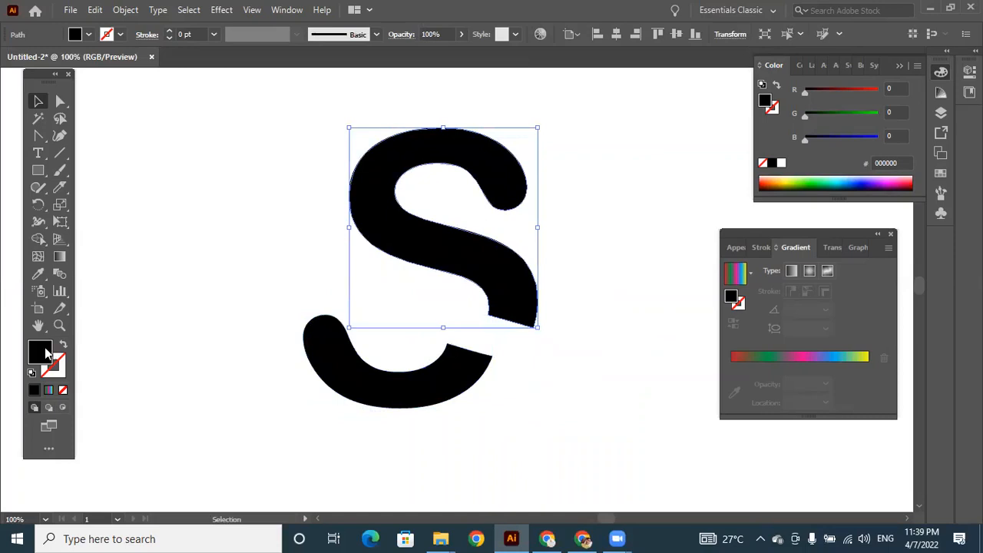
{"action": "double_click", "coordinate": [43, 353]}
{"action": "left_click", "coordinate": [509, 212]}
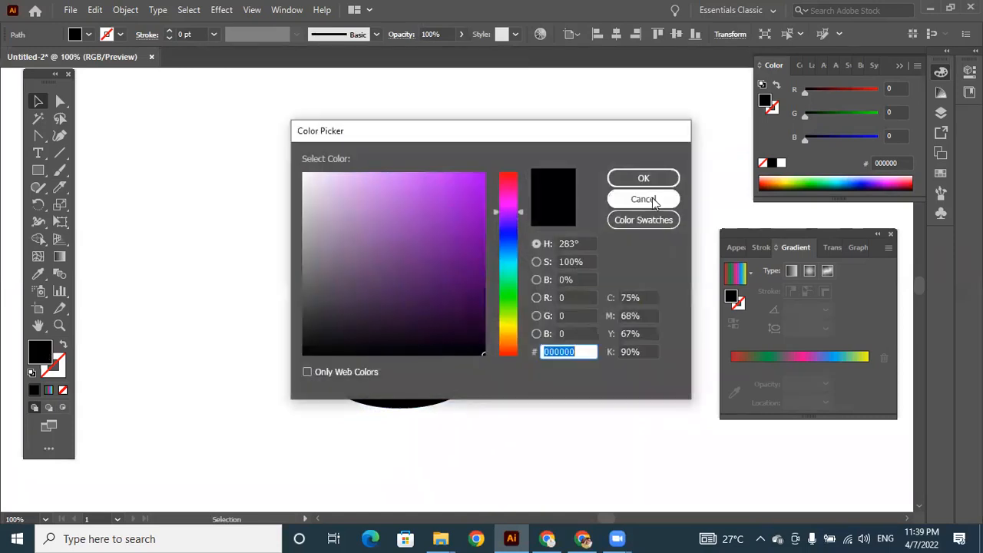
{"action": "left_click", "coordinate": [471, 190]}
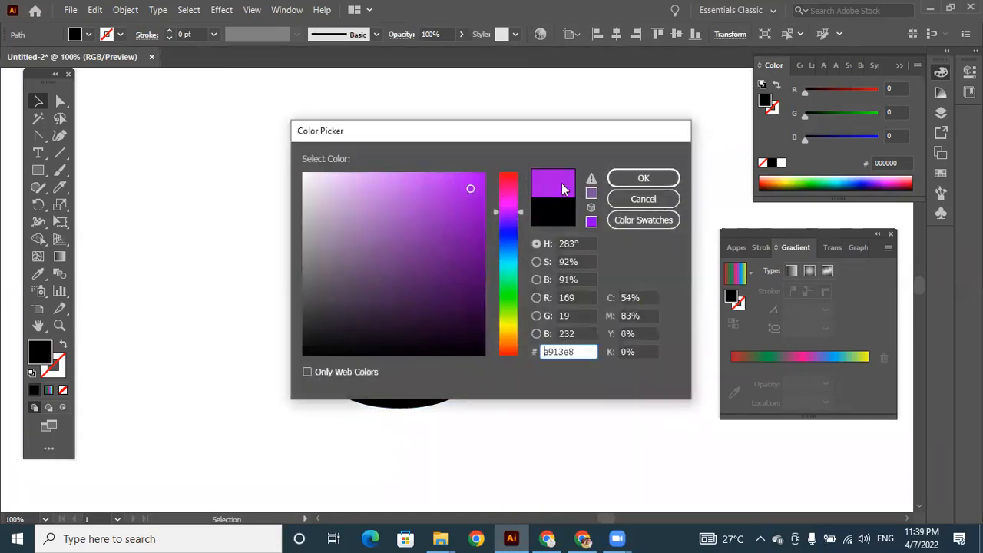
{"action": "left_click", "coordinate": [644, 178]}
Step: Fill the lower piece of the S with bright green 19e50e
{"action": "left_click", "coordinate": [412, 389]}
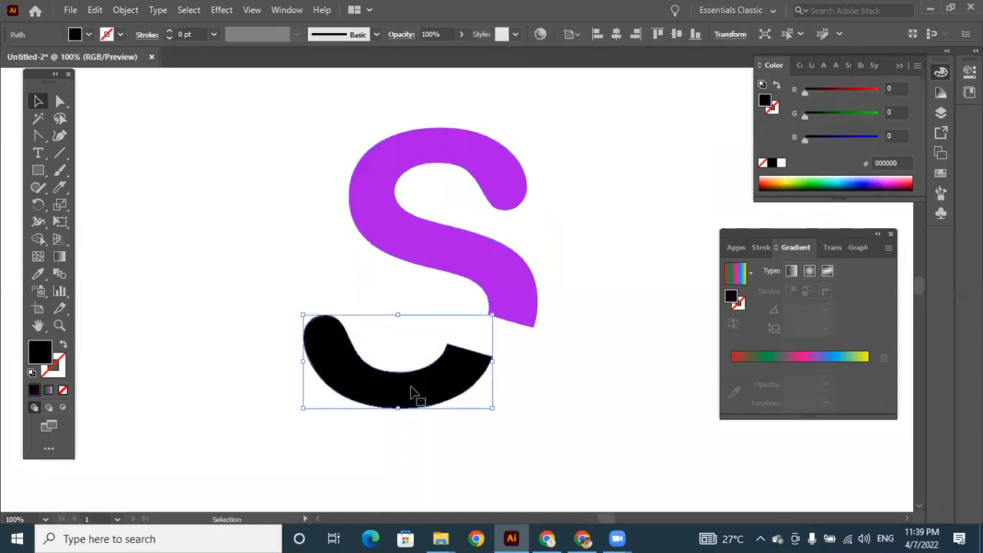
{"action": "double_click", "coordinate": [43, 359]}
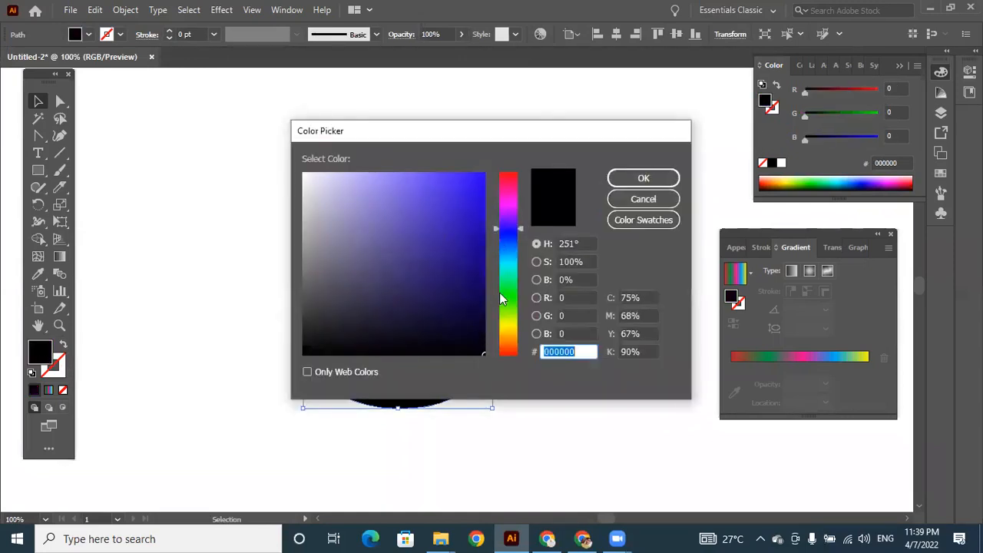
{"action": "left_click", "coordinate": [499, 292]}
{"action": "left_click", "coordinate": [471, 190]}
{"action": "left_click", "coordinate": [644, 178]}
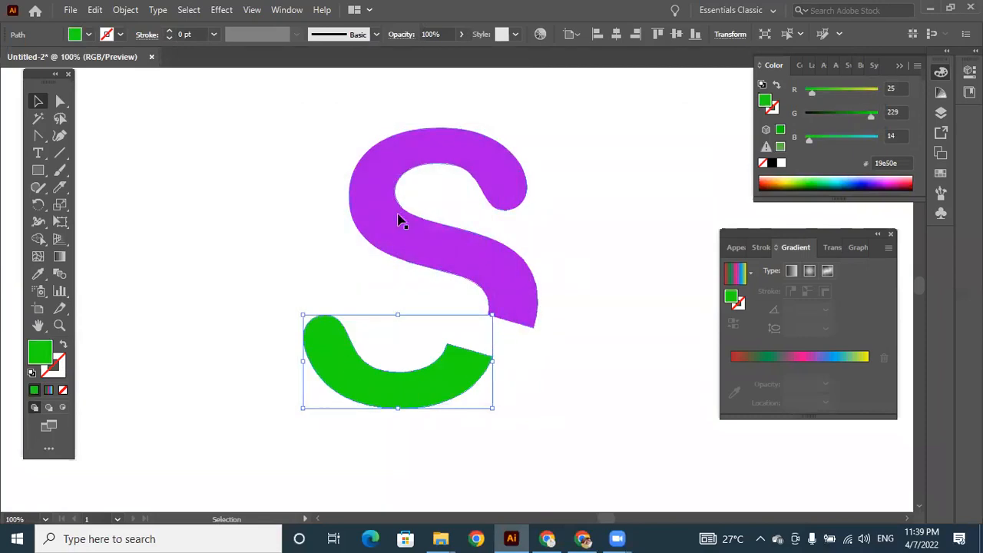
Step: Draw a wide green rectangle on the artboard below the two S pieces
{"action": "key", "text": "ctrl+minus"}
{"action": "key", "text": "ctrl+minus"}
{"action": "key", "text": "ctrl+minus"}
{"action": "key", "text": "v"}
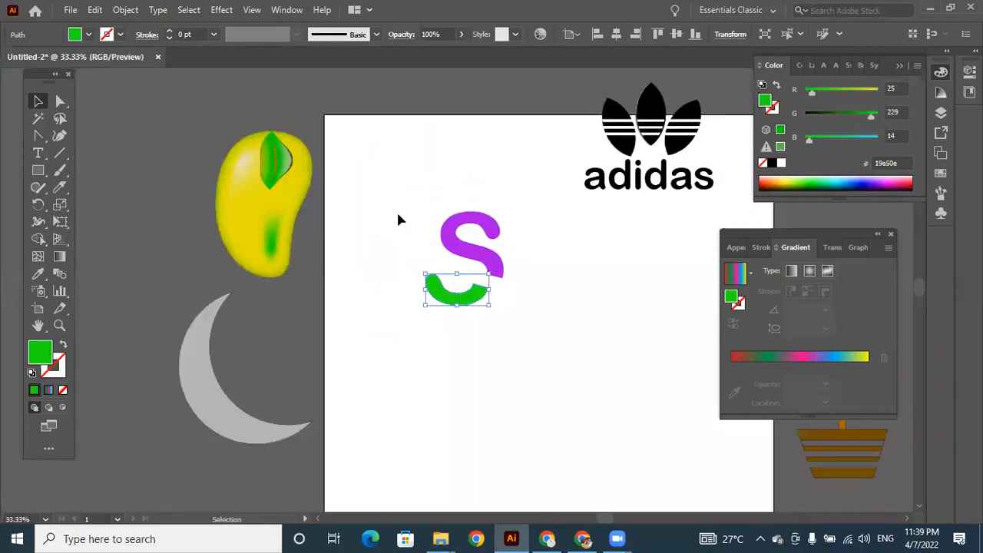
{"action": "right_click", "coordinate": [40, 175]}
{"action": "left_click", "coordinate": [88, 172]}
{"action": "left_click_drag", "start_coordinate": [425, 339], "coordinate": [608, 411]}
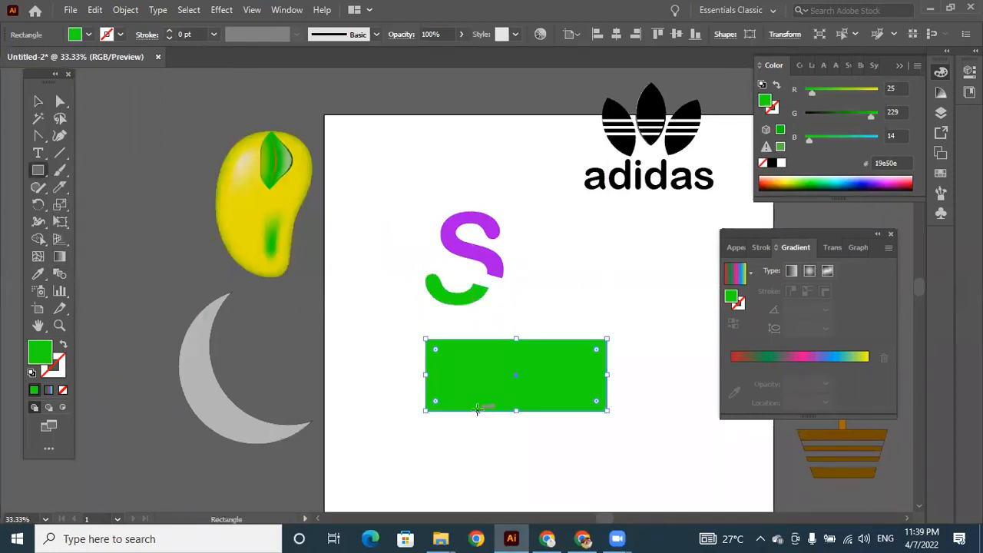
Step: Give the green rectangle a black stroke and raise its weight to 19 pt
{"action": "left_click", "coordinate": [170, 32]}
{"action": "left_click", "coordinate": [169, 31]}
{"action": "left_click", "coordinate": [169, 31]}
{"action": "left_click", "coordinate": [169, 32]}
{"action": "left_click", "coordinate": [169, 31]}
{"action": "left_click", "coordinate": [169, 31]}
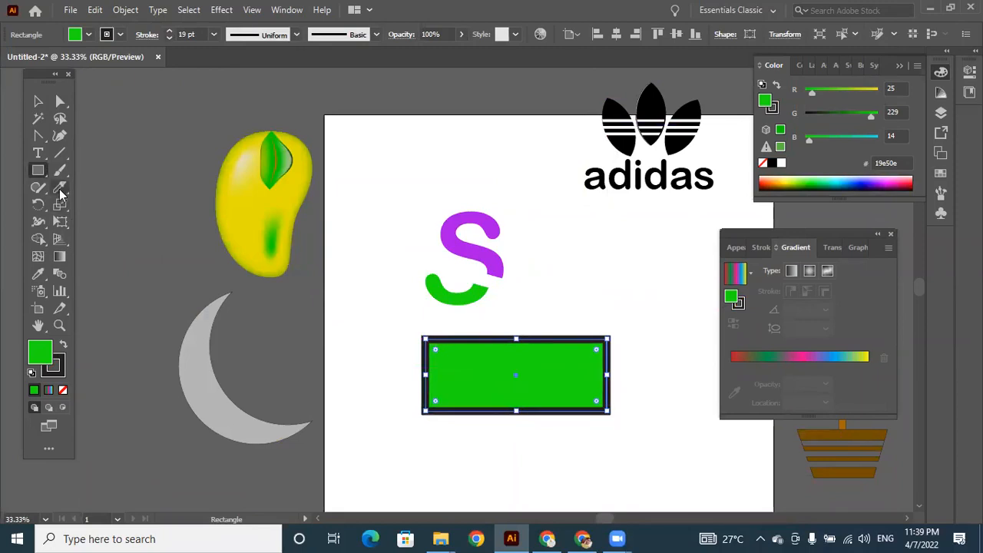
Step: Slice the green rectangle from top to bottom near its right end with the Knife tool
{"action": "left_click", "coordinate": [61, 191]}
{"action": "left_click_drag", "start_coordinate": [572, 315], "coordinate": [553, 449]}
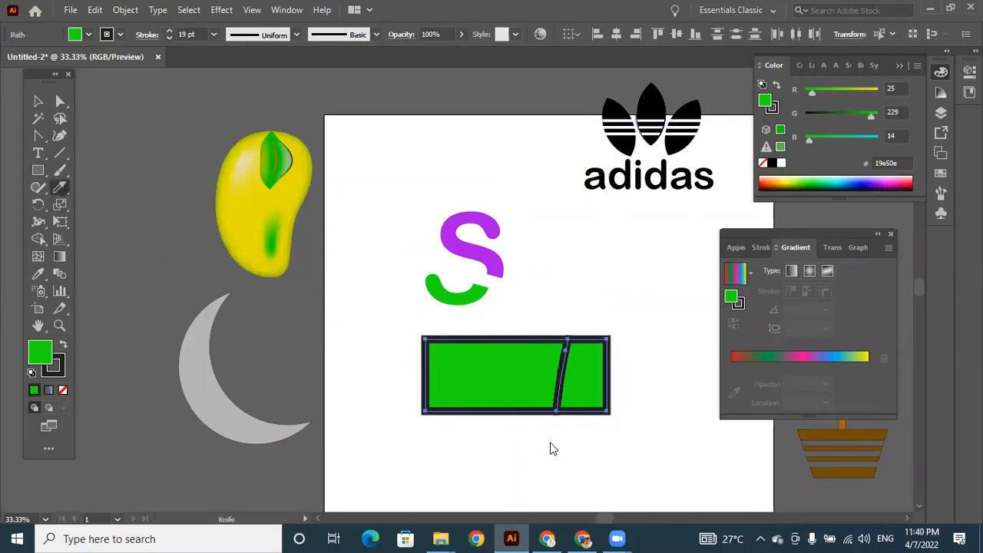
{"action": "left_click", "coordinate": [39, 101]}
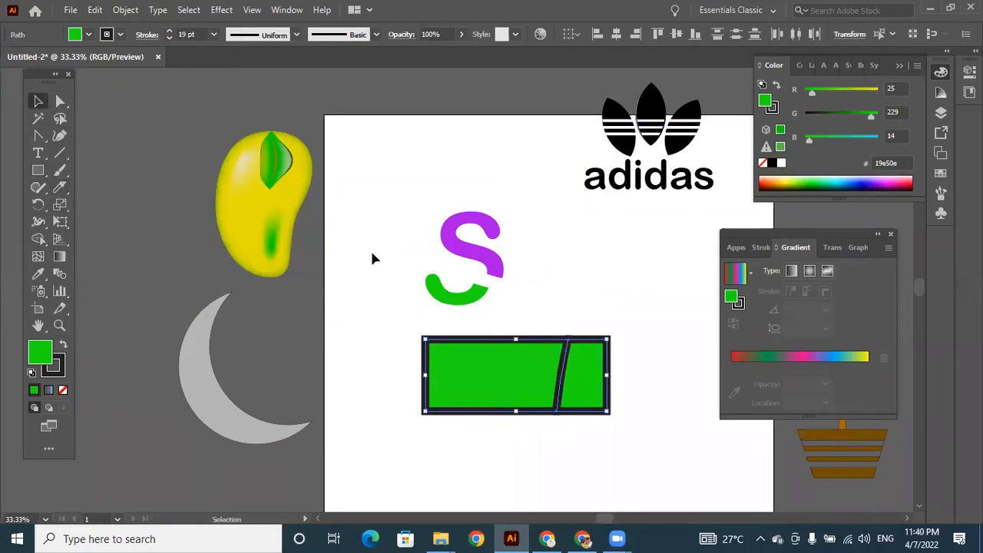
Step: Move the two pieces of the cut rectangle together slightly to the left, beneath the S
{"action": "left_click_drag", "start_coordinate": [586, 380], "coordinate": [618, 382]}
{"action": "right_click", "coordinate": [587, 384]}
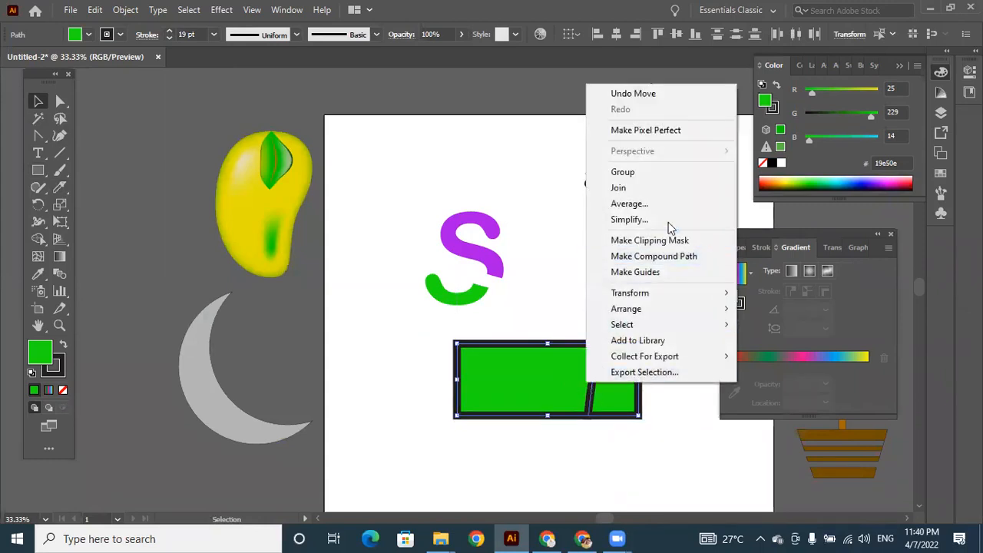
{"action": "left_click_drag", "start_coordinate": [542, 385], "coordinate": [480, 388]}
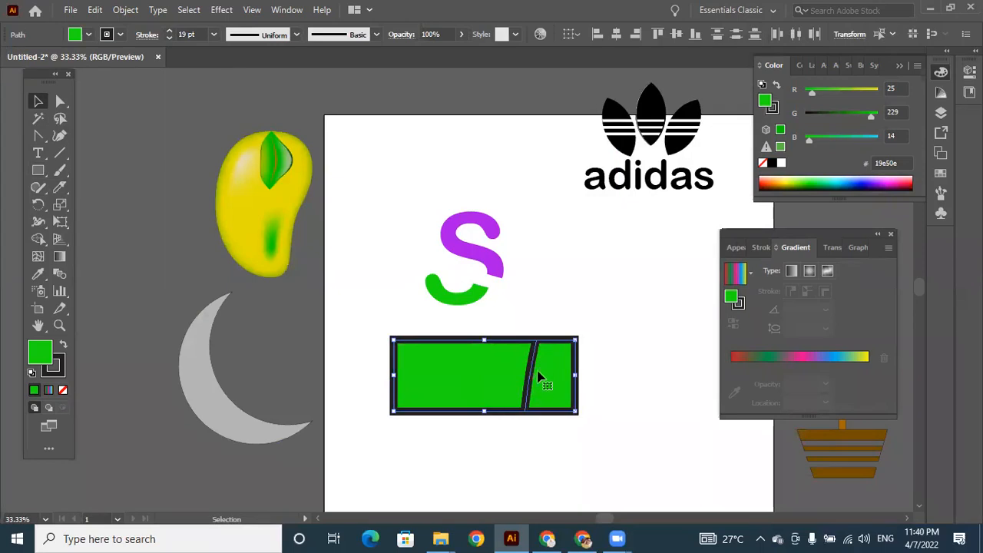
{"action": "right_click", "coordinate": [539, 376]}
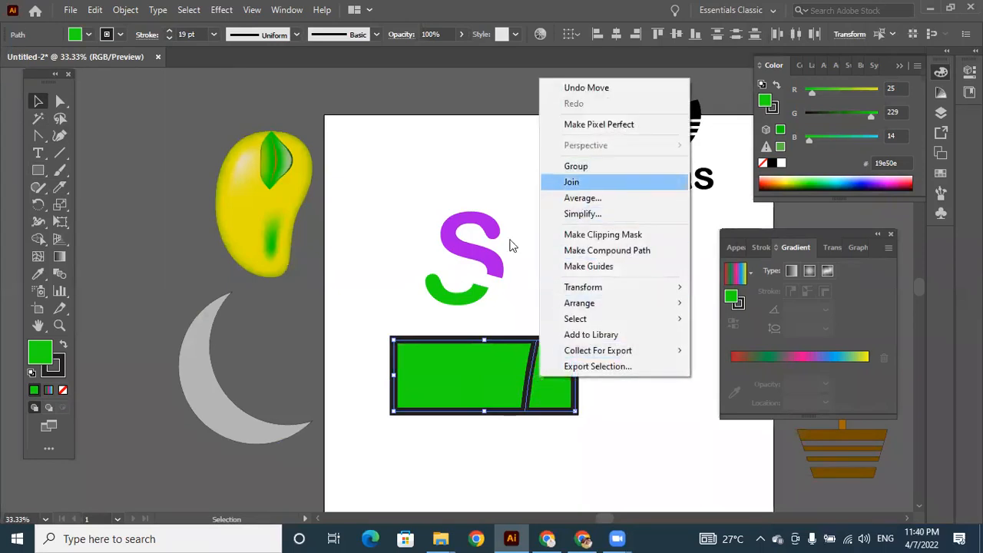
{"action": "left_click_drag", "start_coordinate": [490, 369], "coordinate": [484, 371]}
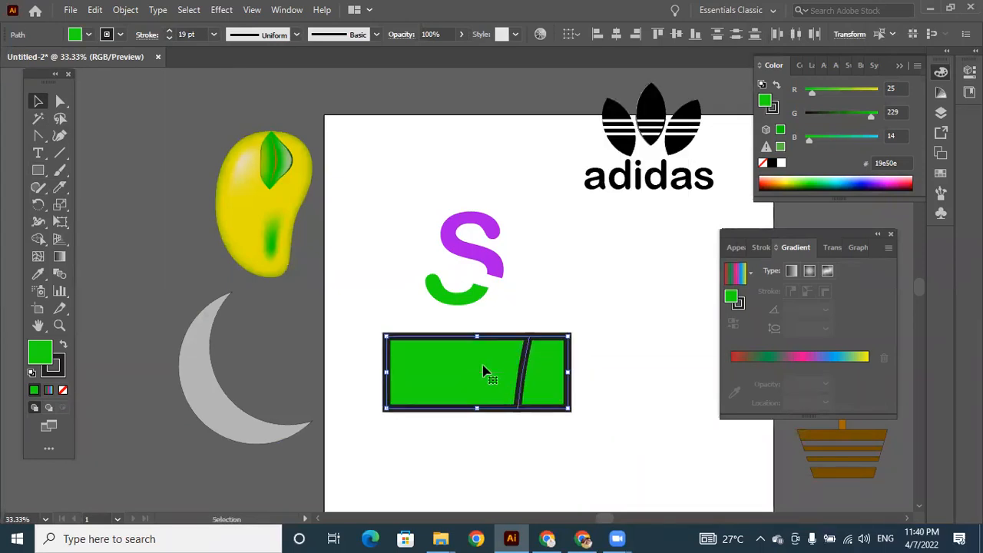
Step: Cut the upper edge of the green rectangle's larger piece with the Scissors tool
{"action": "left_click_drag", "start_coordinate": [60, 187], "coordinate": [86, 203]}
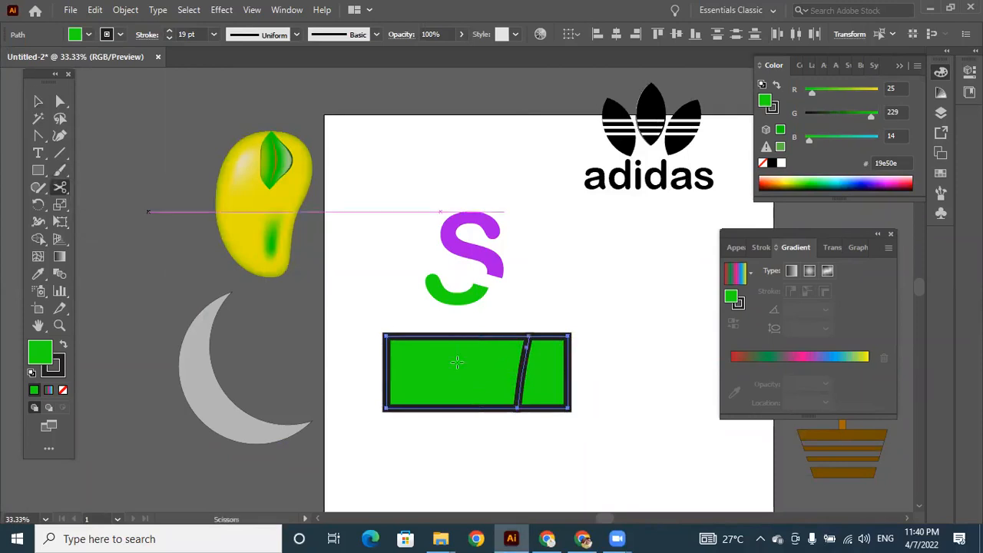
{"action": "left_click", "coordinate": [489, 374]}
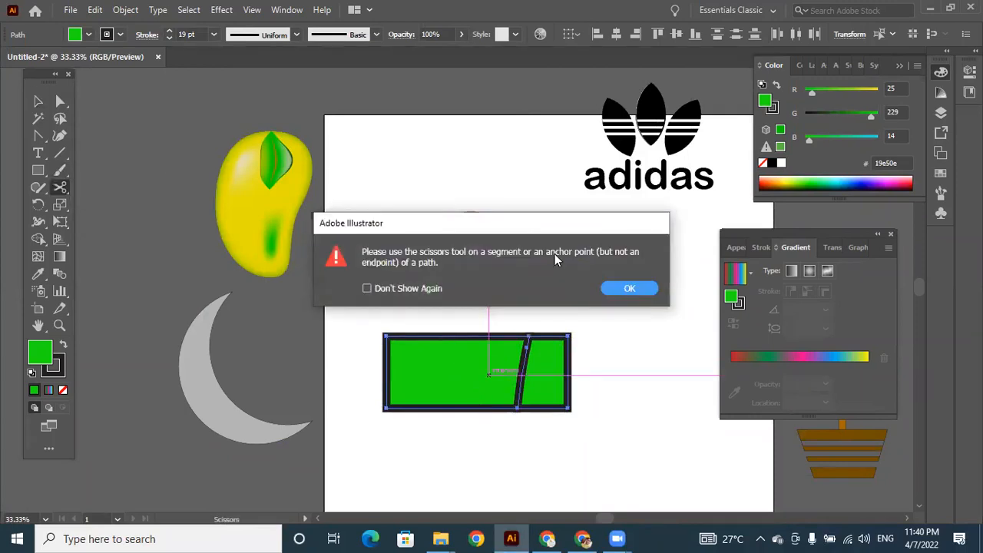
{"action": "left_click", "coordinate": [630, 288]}
{"action": "left_click", "coordinate": [503, 336]}
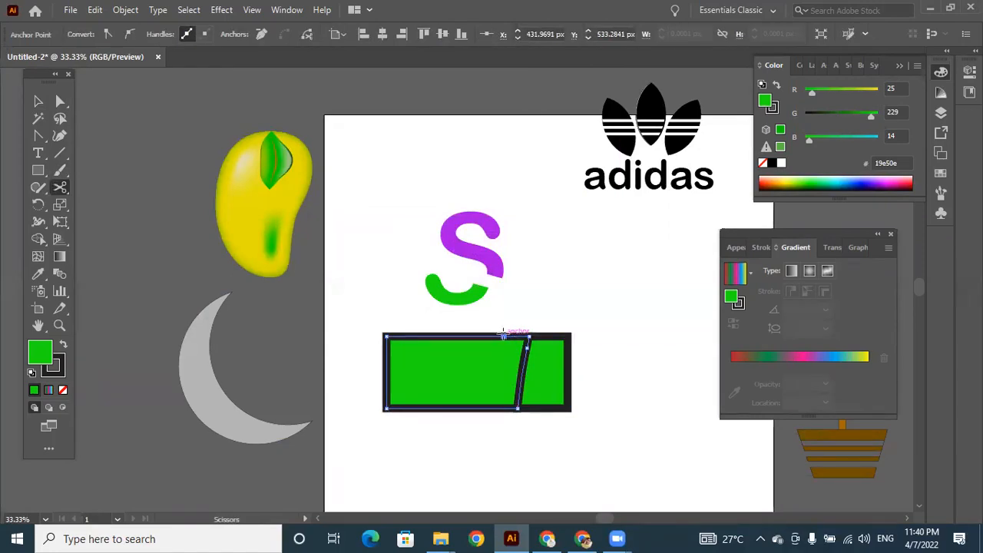
{"action": "left_click", "coordinate": [494, 339]}
{"action": "left_click", "coordinate": [629, 288]}
Step: Shrink the Eraser brush and erase a vertical strip through the larger green piece, from above its upper edge to below its lower edge
{"action": "key", "text": "ctrl+minus"}
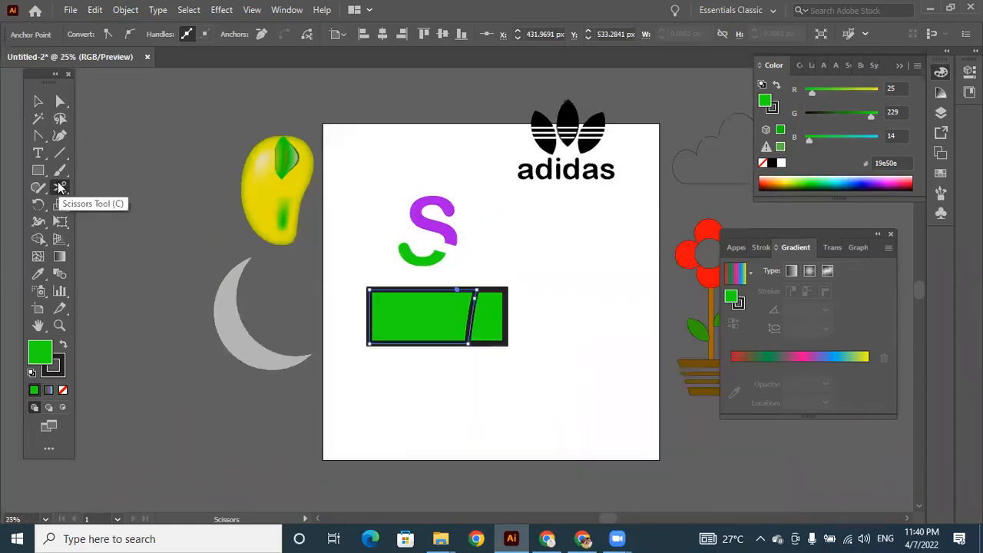
{"action": "key", "text": "ctrl+plus"}
{"action": "key", "text": "ctrl+plus"}
{"action": "key", "text": "ctrl+plus"}
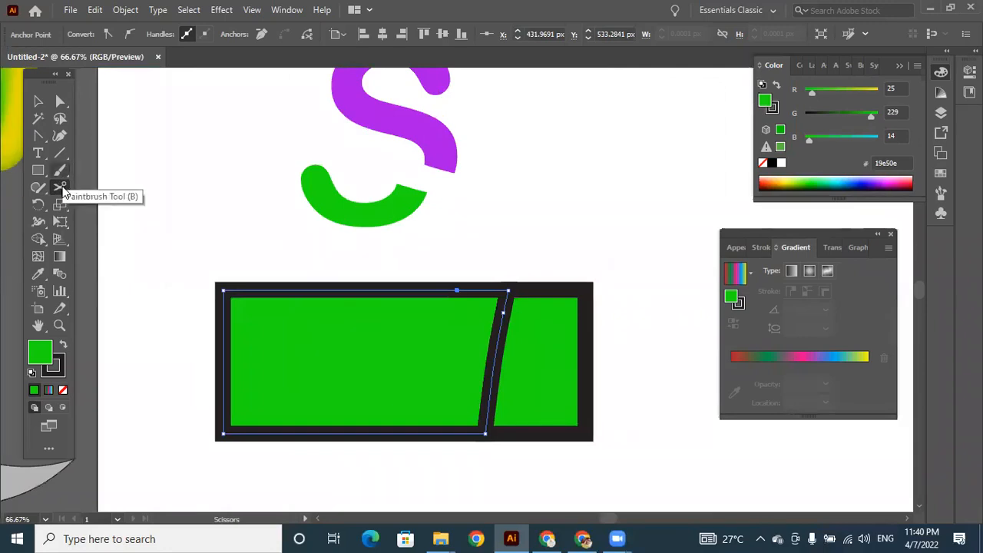
{"action": "left_click", "coordinate": [62, 188]}
{"action": "left_click", "coordinate": [115, 191]}
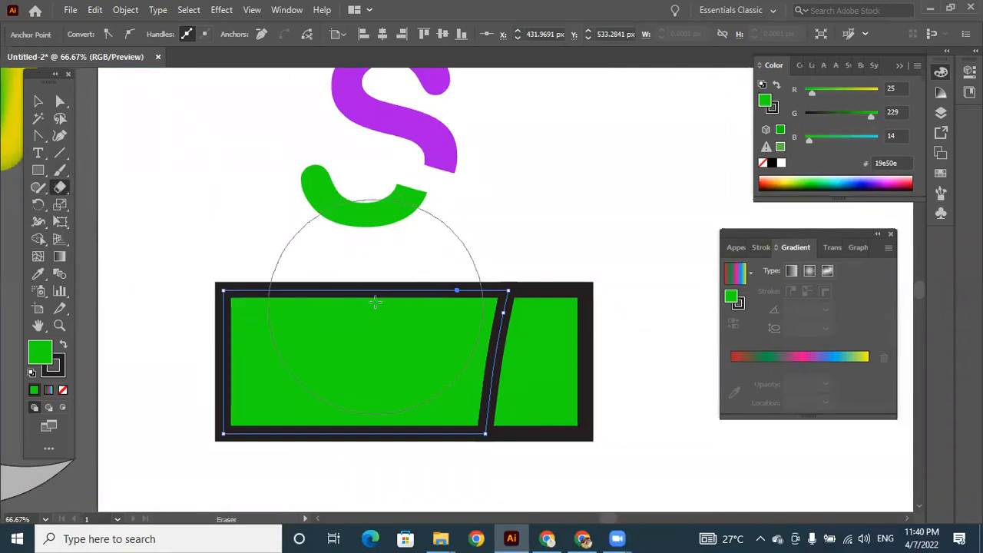
{"action": "key", "text": "bracketleft"}
{"action": "key", "text": "bracketleft"}
{"action": "key", "text": "bracketleft"}
{"action": "key", "text": "bracketleft"}
{"action": "key", "text": "bracketleft"}
{"action": "key", "text": "bracketleft"}
{"action": "key", "text": "bracketleft"}
{"action": "key", "text": "bracketleft"}
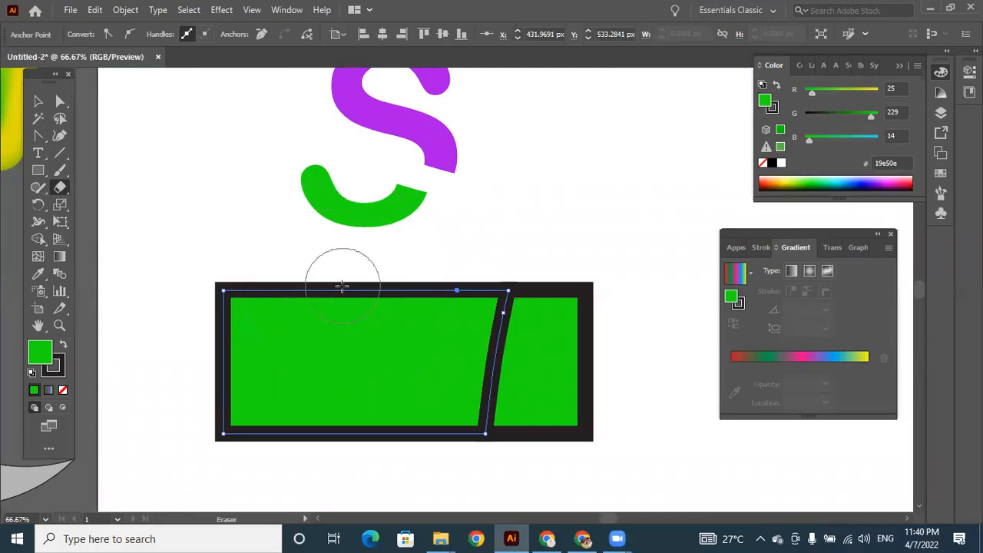
{"action": "left_click_drag", "start_coordinate": [345, 264], "coordinate": [347, 453]}
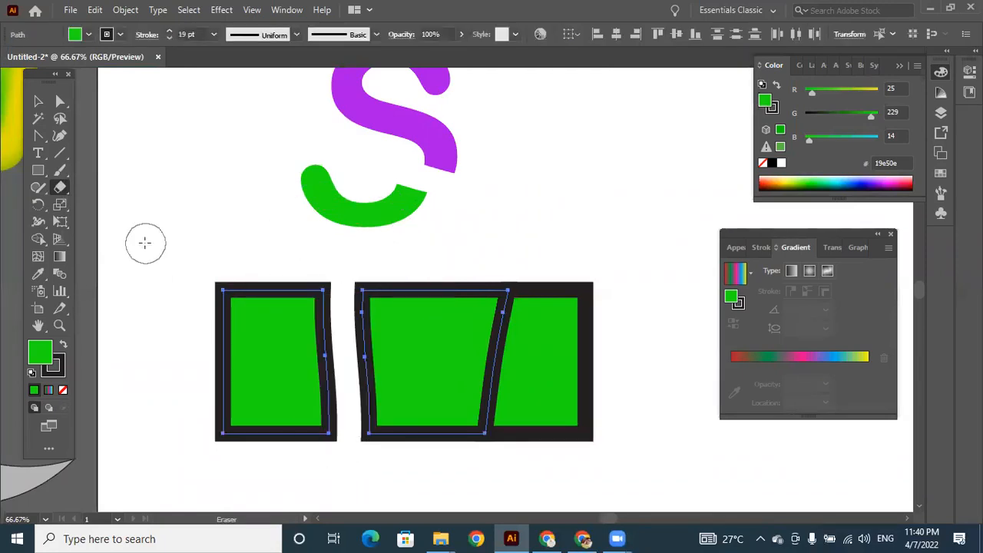
Step: Separate the two erased halves, moving the left one outward and the middle one up over the rightmost piece
{"action": "left_click", "coordinate": [37, 104]}
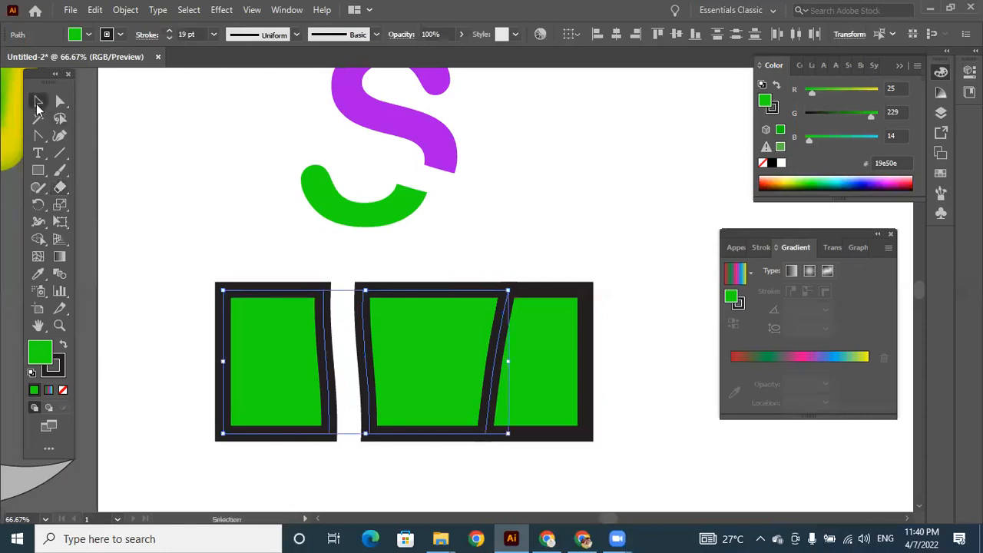
{"action": "right_click", "coordinate": [275, 368]}
{"action": "left_click", "coordinate": [229, 251]}
{"action": "left_click_drag", "start_coordinate": [284, 353], "coordinate": [218, 338]}
{"action": "left_click_drag", "start_coordinate": [419, 364], "coordinate": [522, 324]}
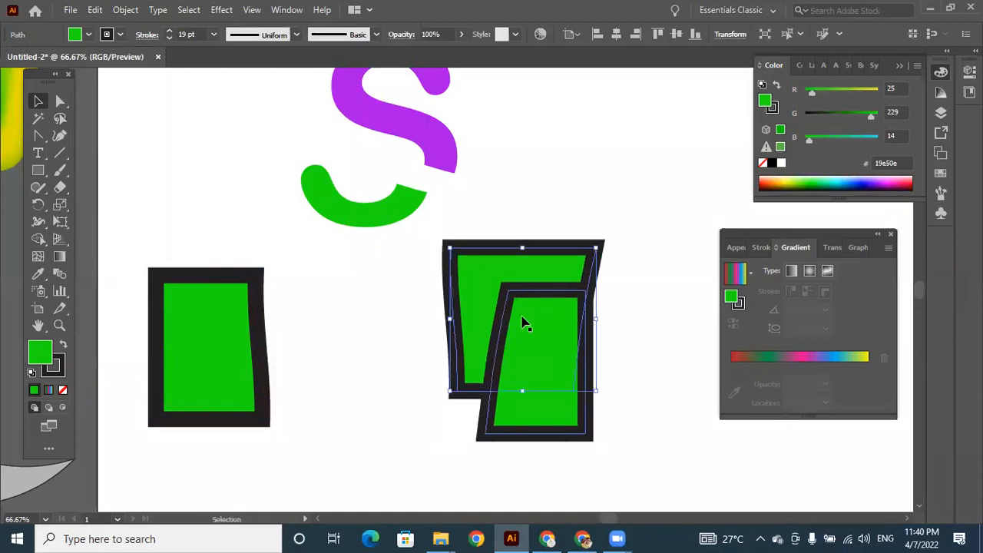
{"action": "left_click_drag", "start_coordinate": [207, 340], "coordinate": [241, 341]}
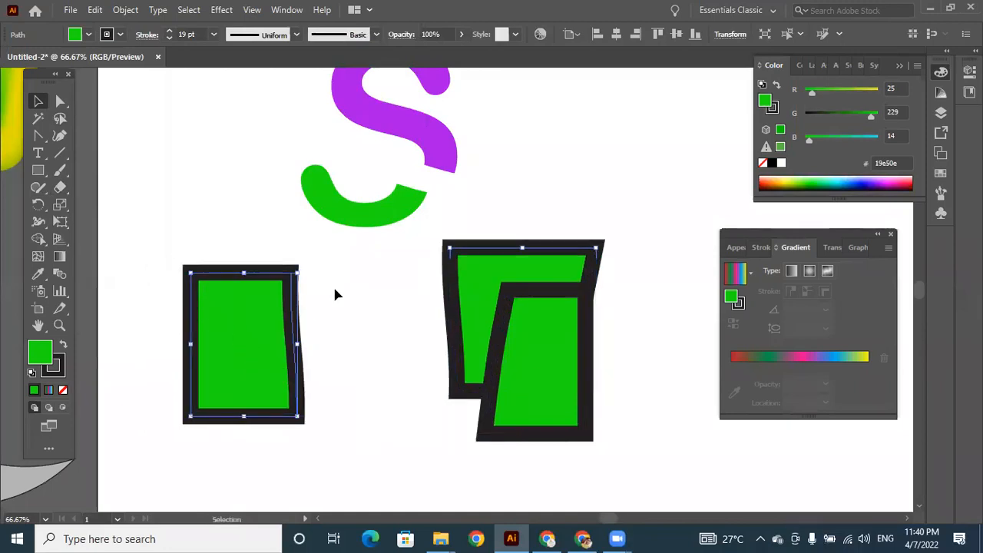
Step: Try to cut the leftmost green piece inside its fill with the Scissors tool
{"action": "left_click", "coordinate": [63, 186]}
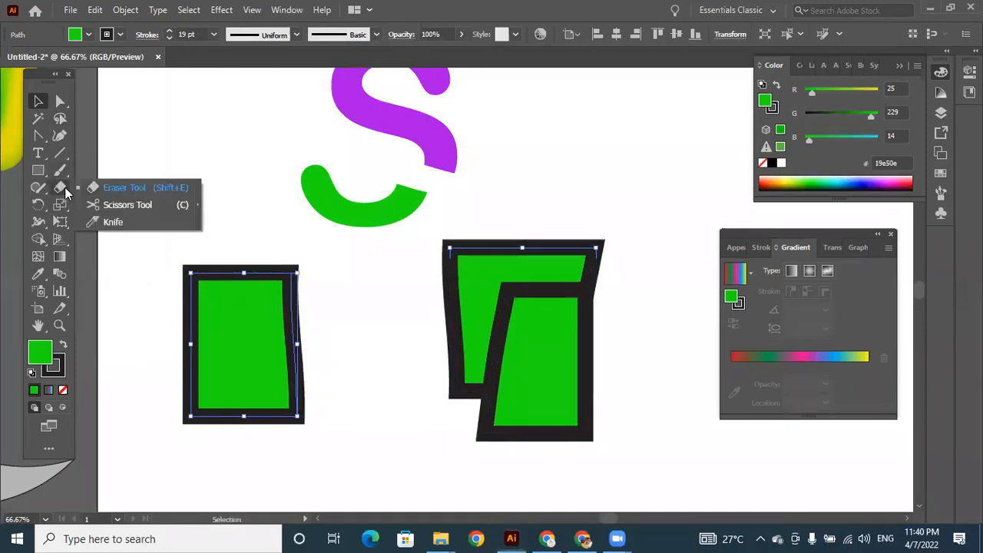
{"action": "left_click", "coordinate": [111, 206]}
{"action": "left_click", "coordinate": [245, 326]}
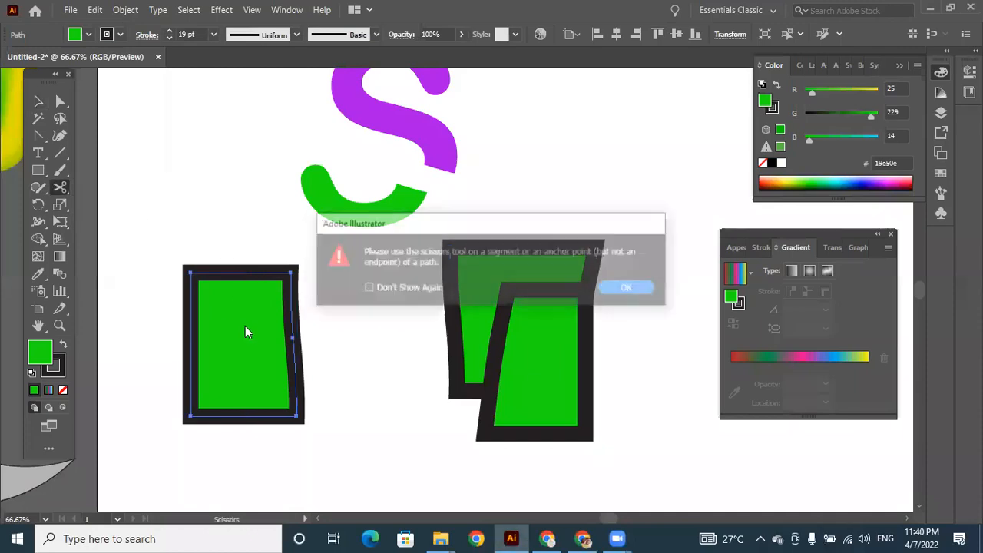
{"action": "left_click", "coordinate": [624, 288]}
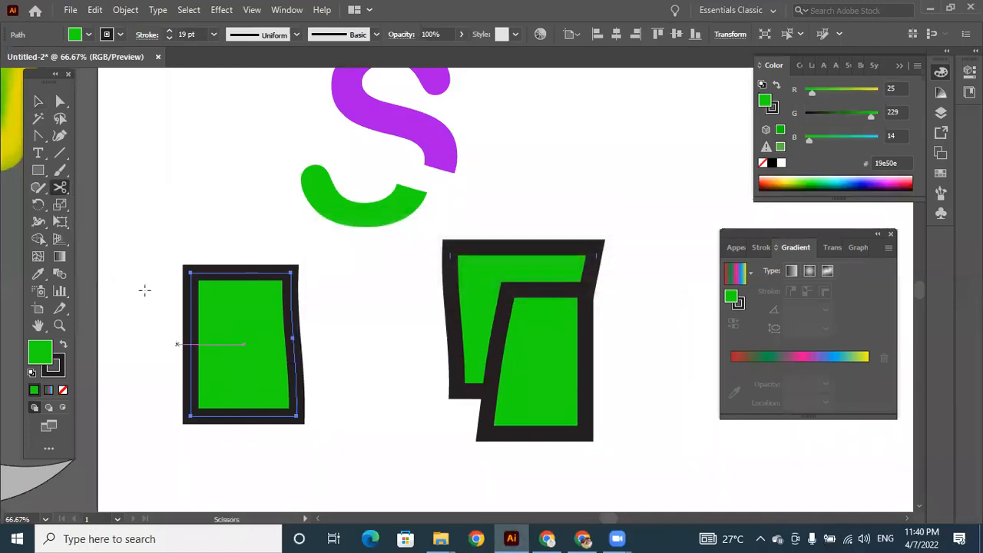
Step: Slice the leftmost green piece horizontally across its upper part with the Knife tool
{"action": "left_click", "coordinate": [64, 187]}
{"action": "left_click", "coordinate": [115, 221]}
{"action": "left_click_drag", "start_coordinate": [169, 325], "coordinate": [329, 325]}
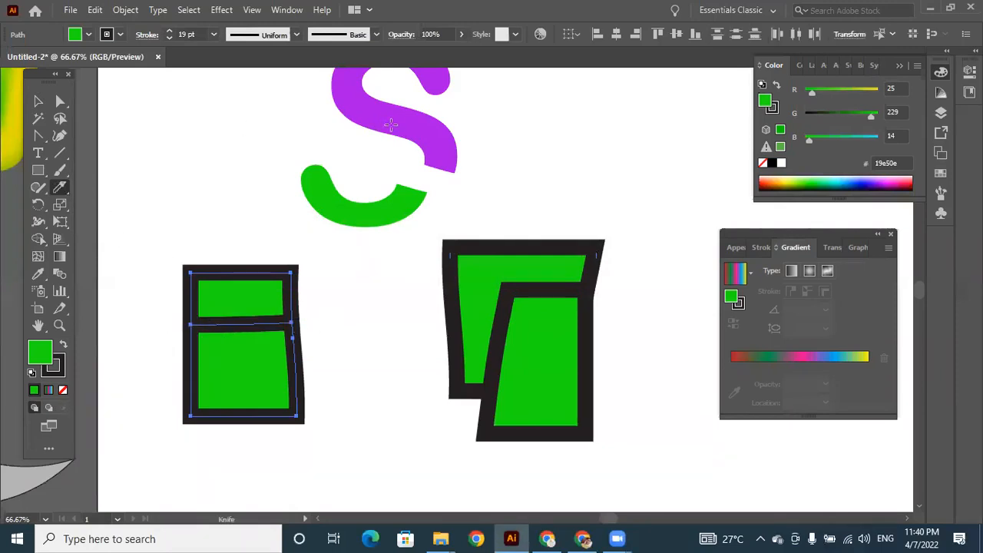
Step: Move the purple part of the S to the right and its green lower part down and to the left
{"action": "left_click", "coordinate": [37, 101]}
{"action": "left_click_drag", "start_coordinate": [465, 159], "coordinate": [506, 159]}
{"action": "left_click_drag", "start_coordinate": [387, 213], "coordinate": [366, 255]}
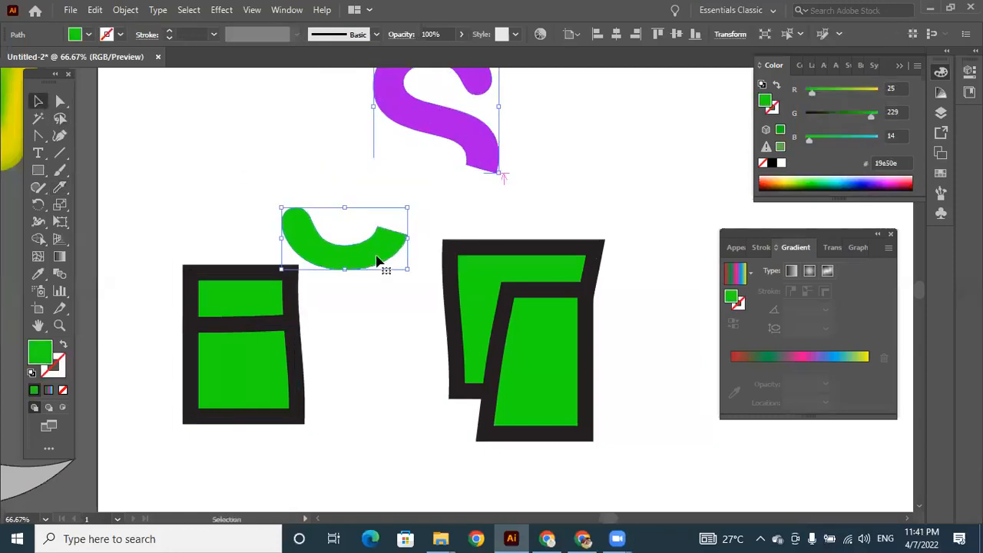
Step: Delete both S pieces and all the green rectangle pieces from the artboard
{"action": "left_click_drag", "start_coordinate": [158, 81], "coordinate": [607, 450]}
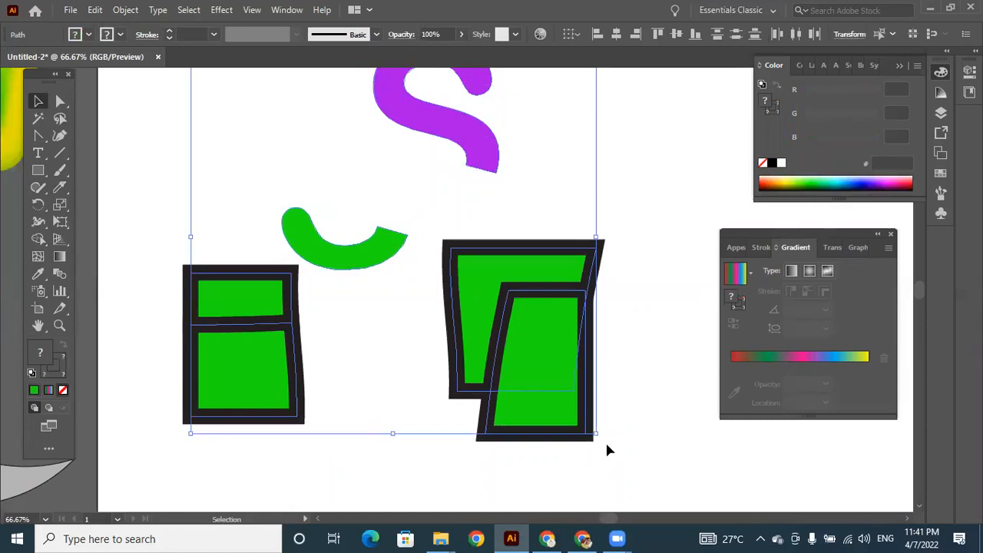
{"action": "left_click", "coordinate": [607, 450]}
{"action": "key", "text": "ctrl+minus"}
{"action": "key", "text": "ctrl+minus"}
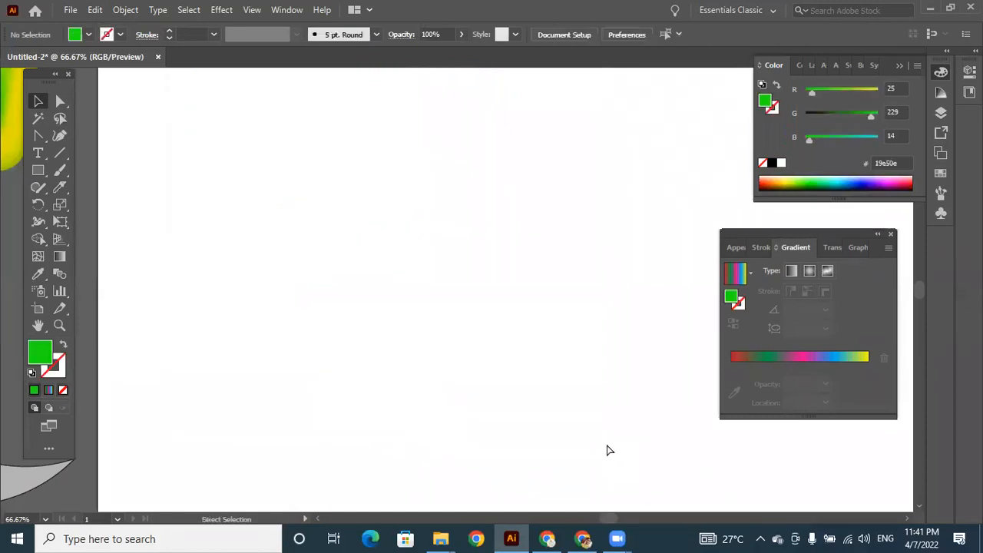
{"action": "key", "text": "ctrl+minus"}
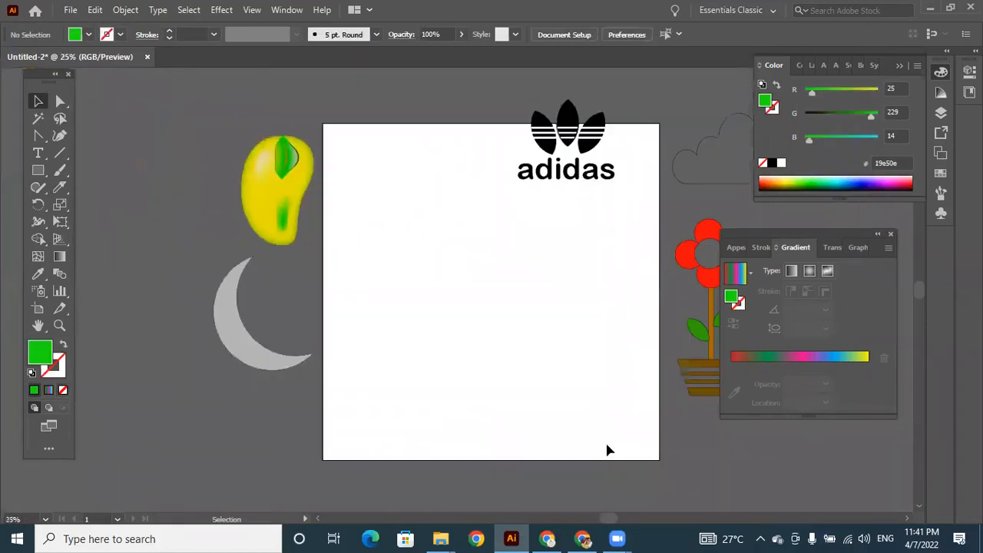